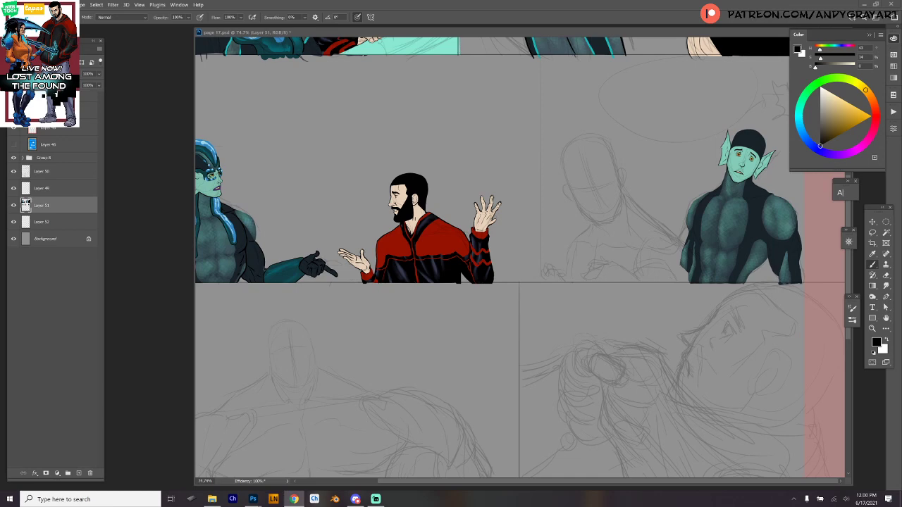
# - Look over the coloured figures in the upper and middle panels of the comic page
pyautogui.click(515, 149)
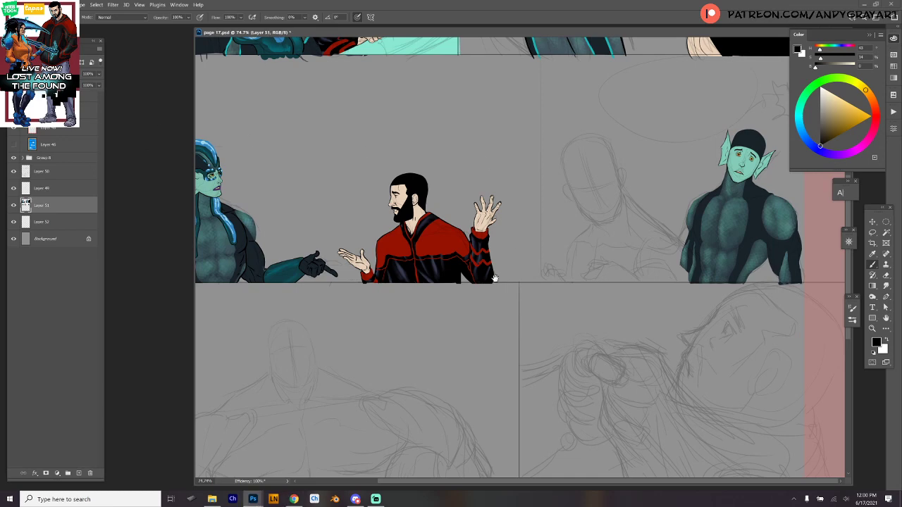
pyautogui.hotkey('alt', 'Tab')
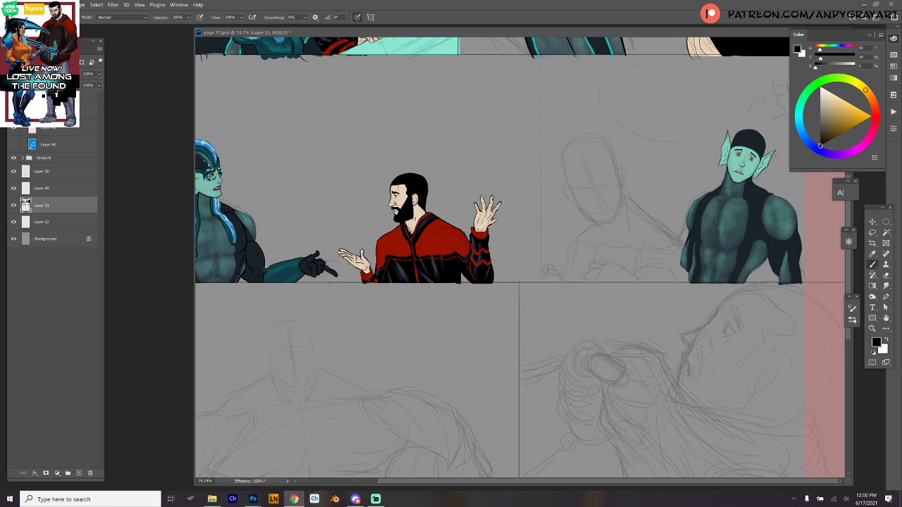
pyautogui.moveTo(342, 127); pyautogui.dragTo(378, 416)
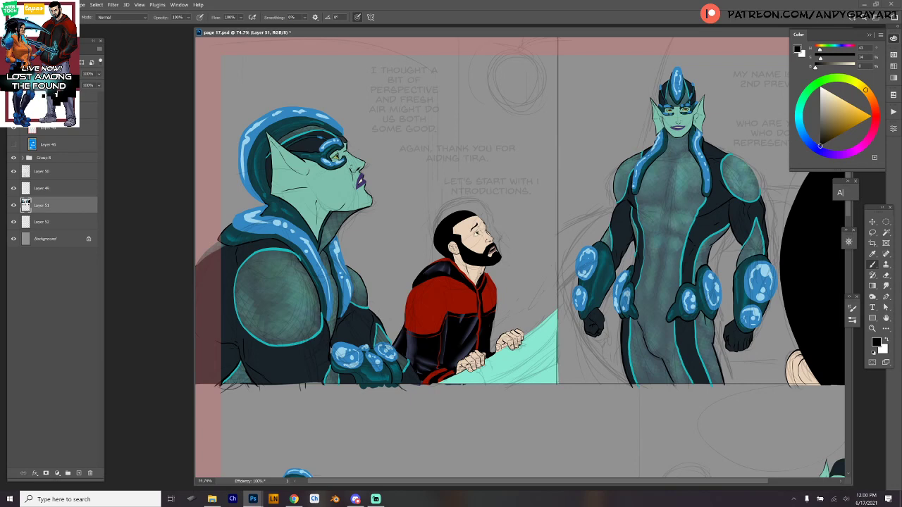
pyautogui.hotkey('alt', 'Tab')
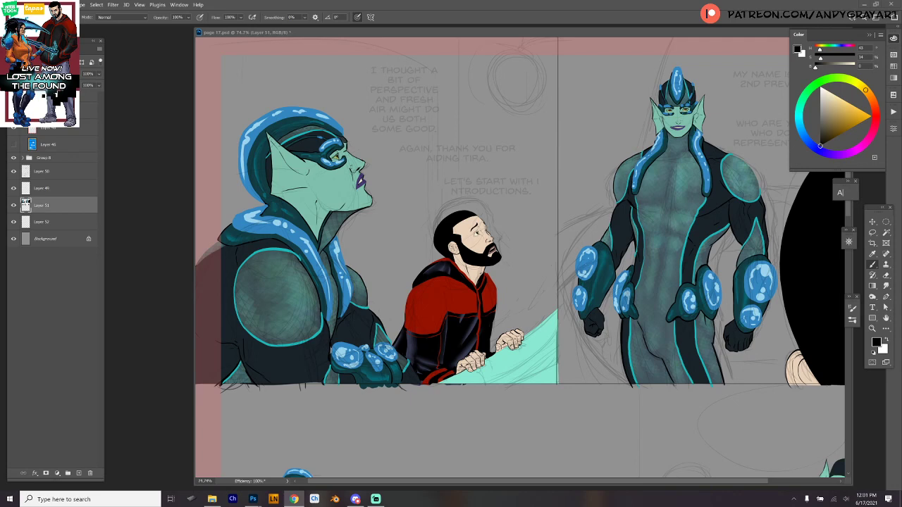
pyautogui.hotkey('alt', 'Tab')
pyautogui.scroll(-7, 520, 257)
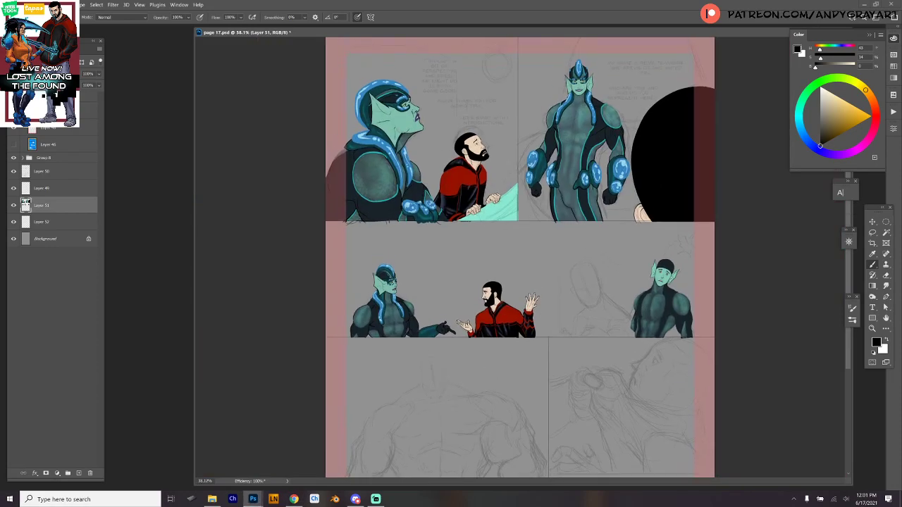
pyautogui.scroll(8, 451, 296)
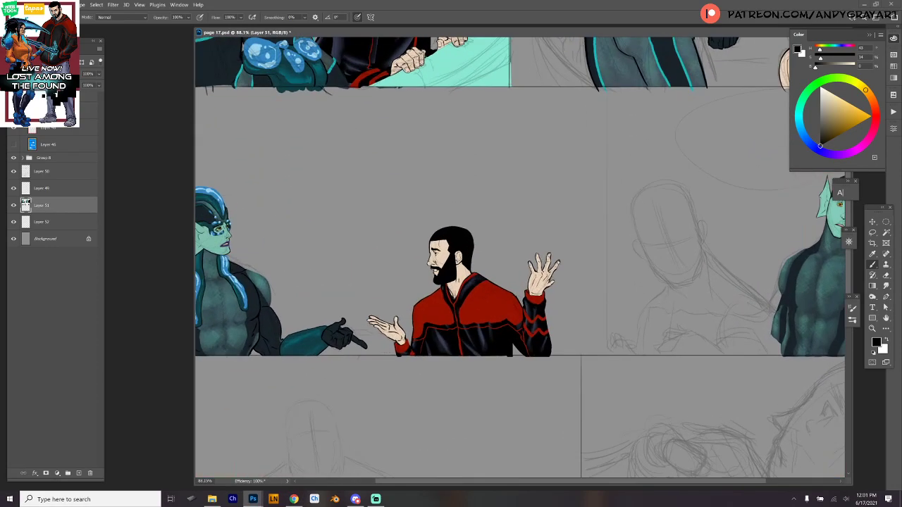
pyautogui.moveTo(521, 282); pyautogui.dragTo(401, 245)
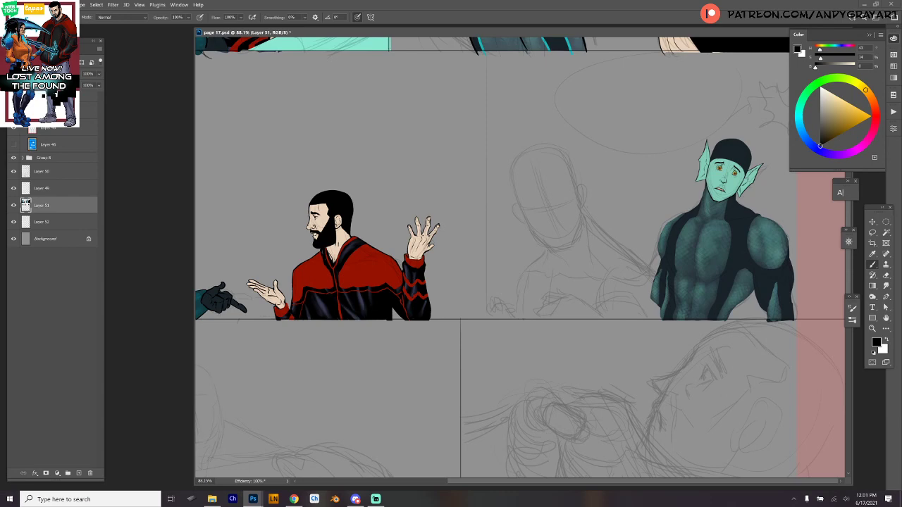
# - Sample the skin tone of the bearded man in the middle panel as the brush colour
pyautogui.keyDown('alt'); pyautogui.click(341, 236); pyautogui.keyUp('alt')
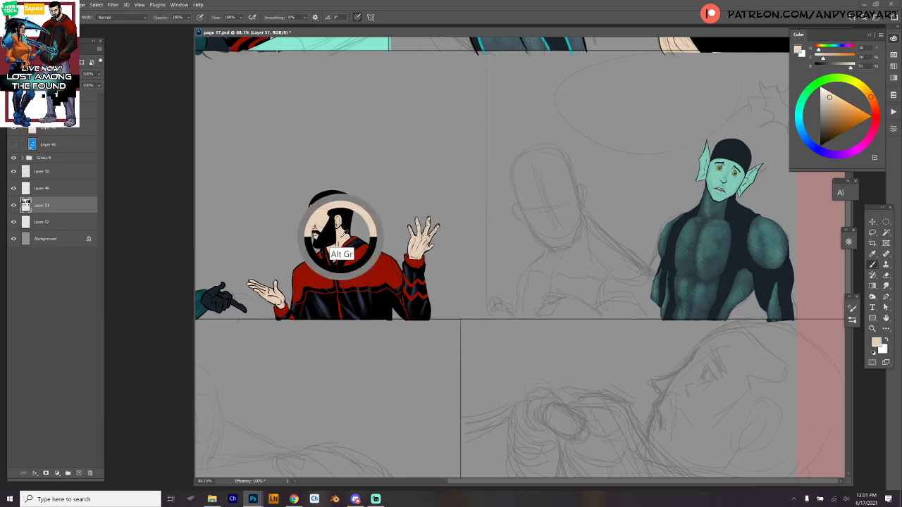
pyautogui.scroll(3, 527, 275)
pyautogui.moveTo(381, 201); pyautogui.dragTo(197, 278)
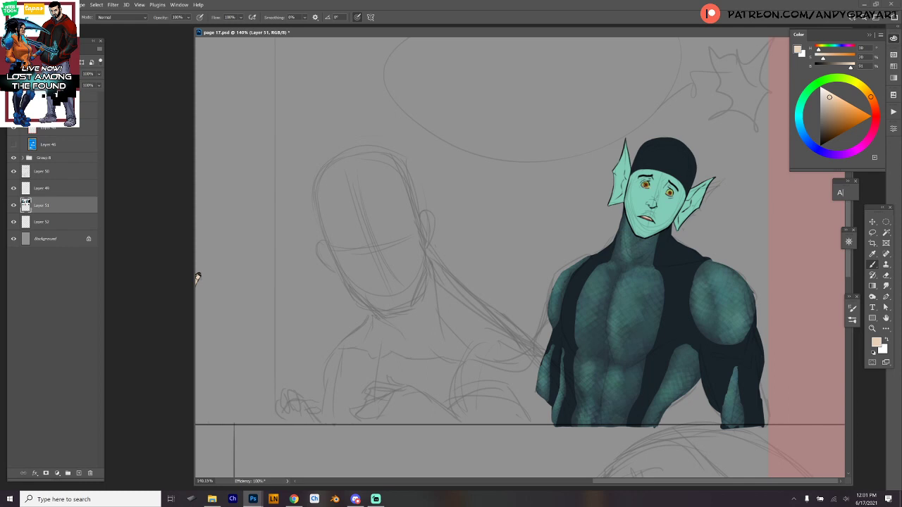
pyautogui.hotkey('alt', 'Tab')
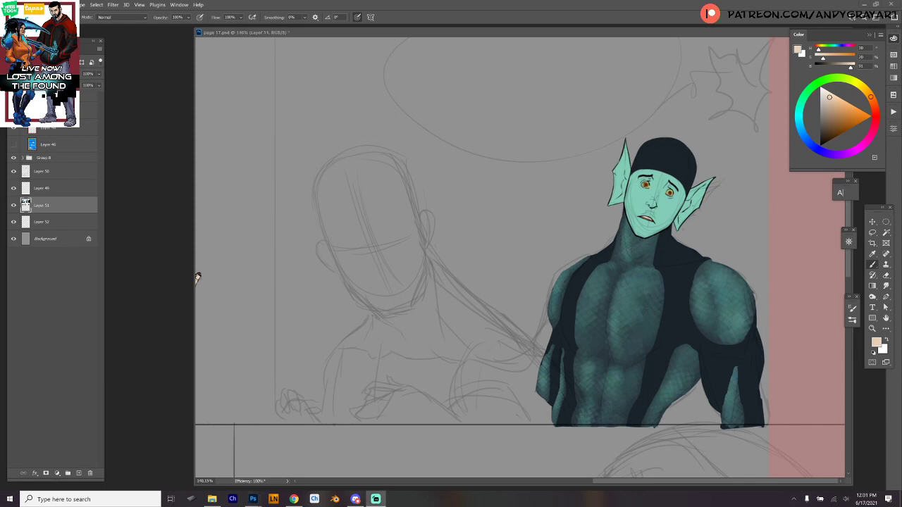
pyautogui.hotkey('alt', 'Tab')
# - Select the dark cap of the pointy-eared figure in the middle panel and sample its dark blue as the brush colour
pyautogui.scroll(1, 520, 258)
pyautogui.scroll(-5, 520, 257)
pyautogui.scroll(5, 520, 257)
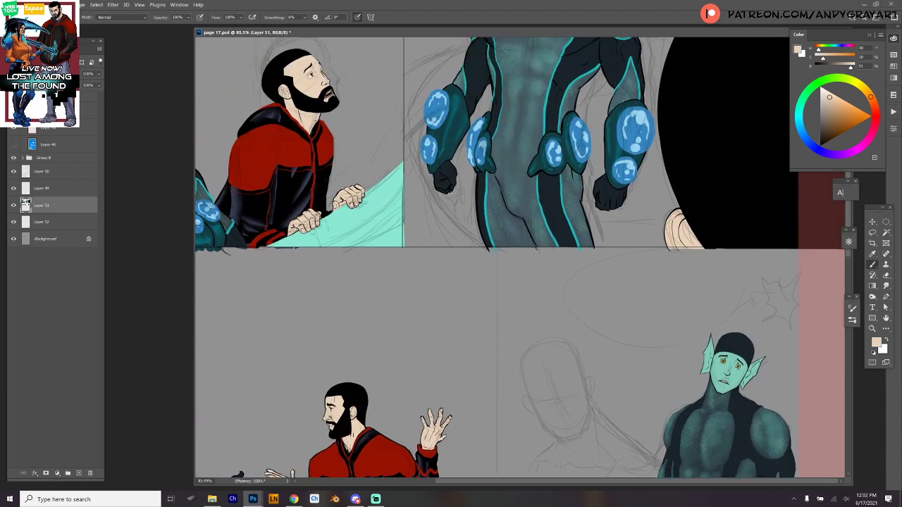
pyautogui.scroll(5, 537, 264)
pyautogui.hscroll(4, 520, 257)
pyautogui.scroll(-3, 520, 257)
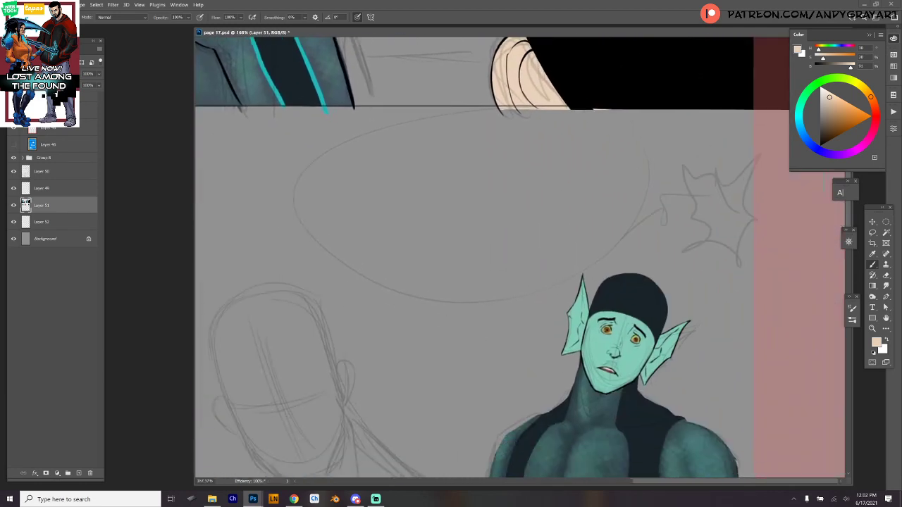
pyautogui.scroll(2, 520, 258)
pyautogui.scroll(2, 520, 257)
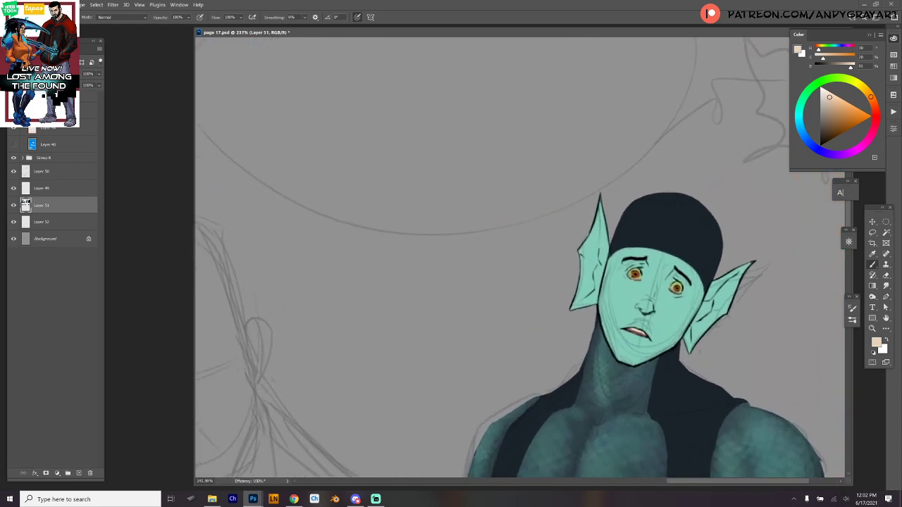
pyautogui.scroll(1, 520, 257)
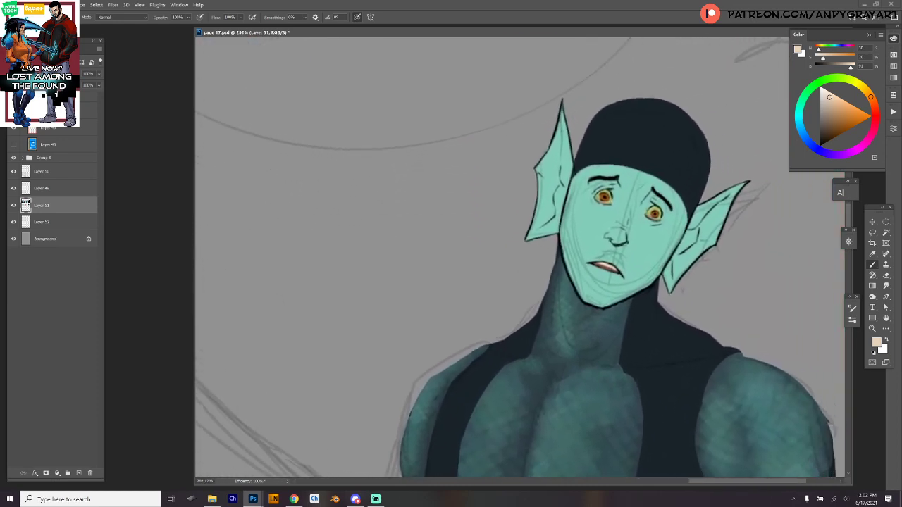
pyautogui.moveTo(742, 275); pyautogui.dragTo(611, 309)
pyautogui.press('w')
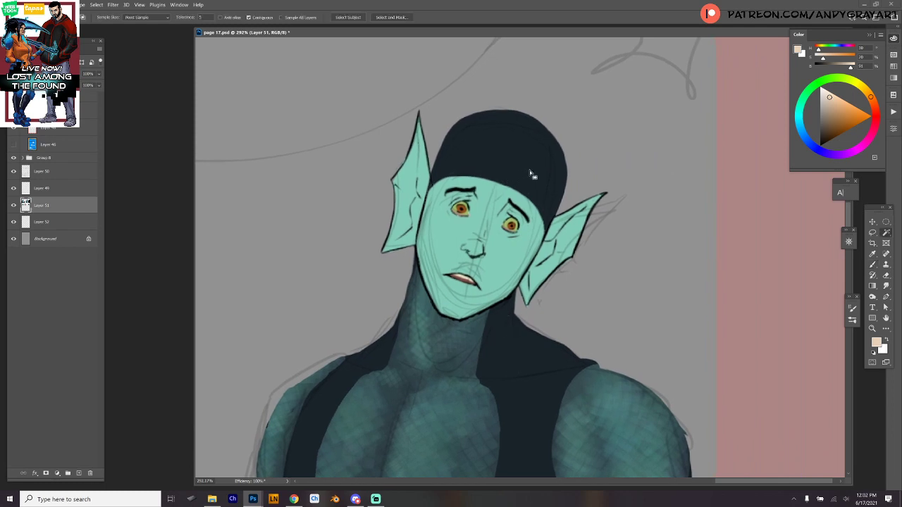
pyautogui.click(531, 169)
pyautogui.press('b')
pyautogui.keyDown('alt'); pyautogui.click(527, 176); pyautogui.keyUp('alt')
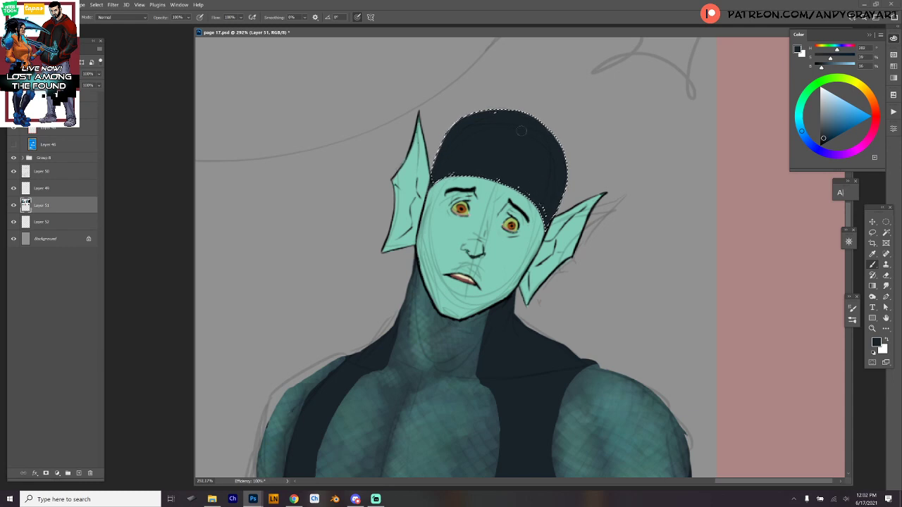
pyautogui.hotkey('ctrl', 'd')
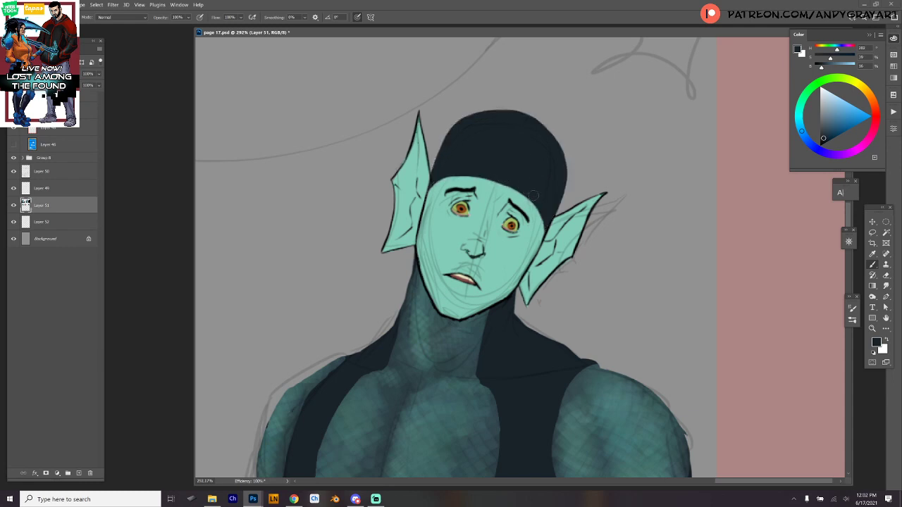
# - Reselect the cap and paint a slightly lighter dark-blue band down its centre
pyautogui.press('w')
pyautogui.click(527, 153)
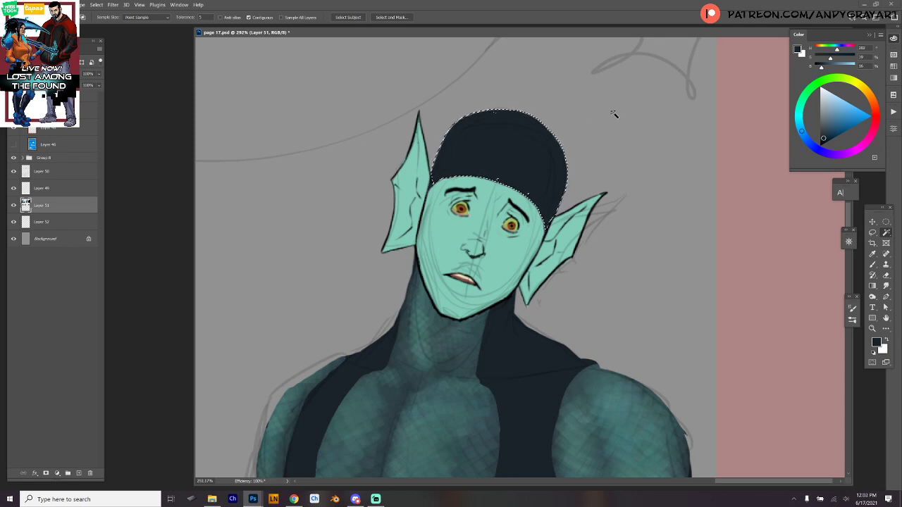
pyautogui.hotkey('ctrl', 'd')
pyautogui.press('b')
pyautogui.click(824, 134)
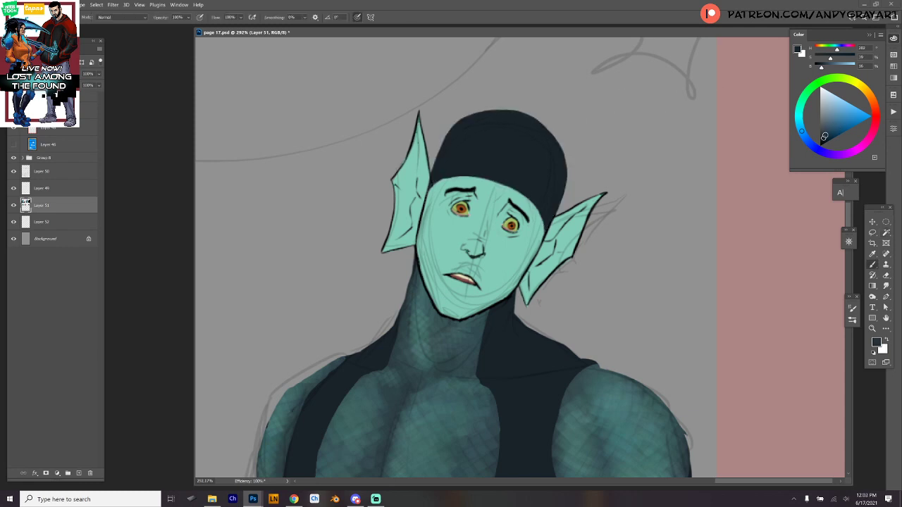
pyautogui.moveTo(473, 171)
pyautogui.mouseDown()
pyautogui.moveTo(498, 111)
pyautogui.moveTo(518, 191)
pyautogui.moveTo(533, 124)
pyautogui.moveTo(487, 177)
pyautogui.moveTo(502, 117)
pyautogui.moveTo(529, 172)
pyautogui.mouseUp()
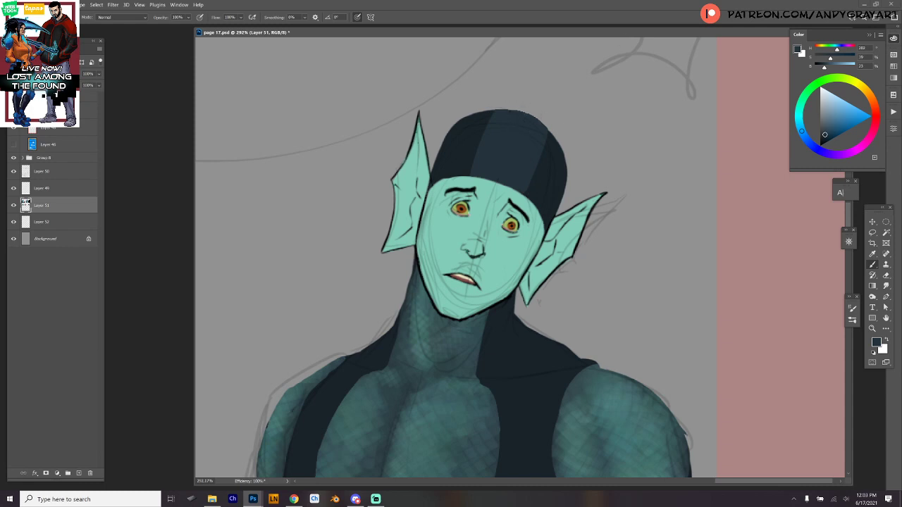
# - Choose the suit scales brush preset and enlarge its size for texturing the cap
pyautogui.rightClick(544, 154)
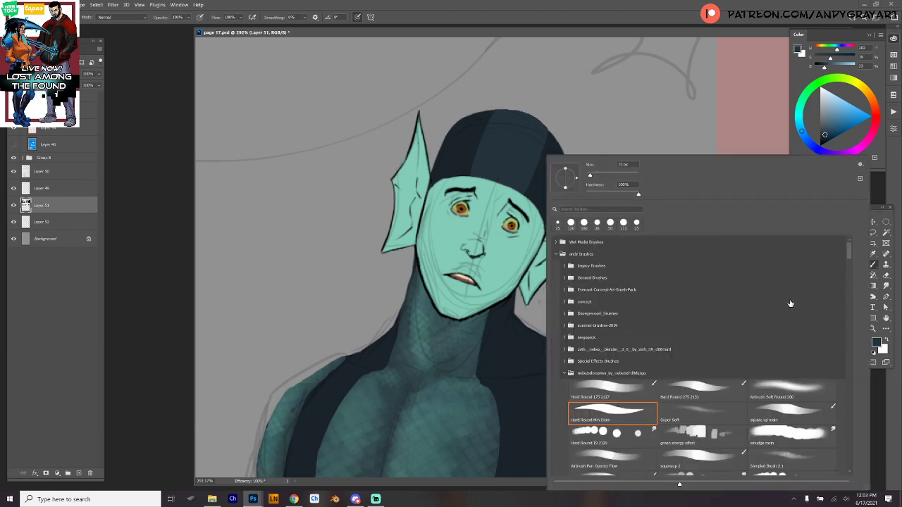
pyautogui.moveTo(850, 252); pyautogui.dragTo(852, 431)
pyautogui.click(801, 336)
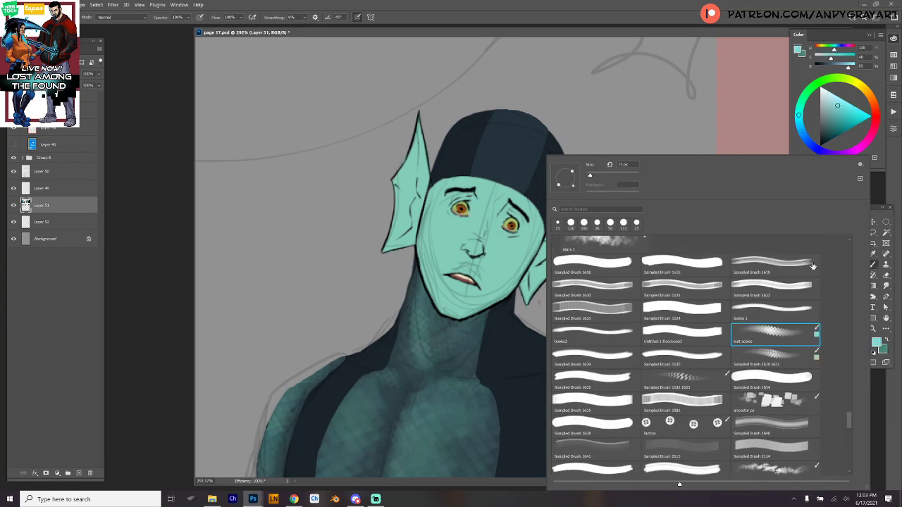
pyautogui.click(702, 34)
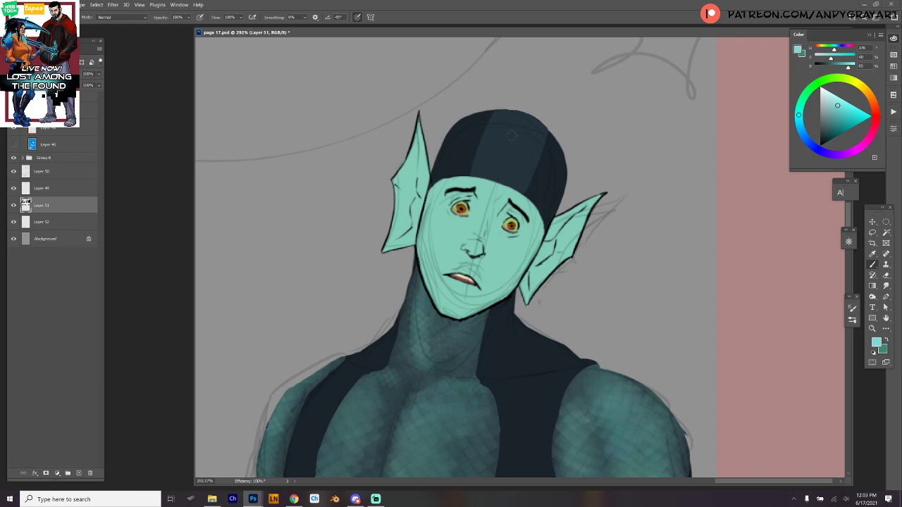
pyautogui.rightClick(542, 136)
pyautogui.moveTo(586, 157); pyautogui.dragTo(593, 157)
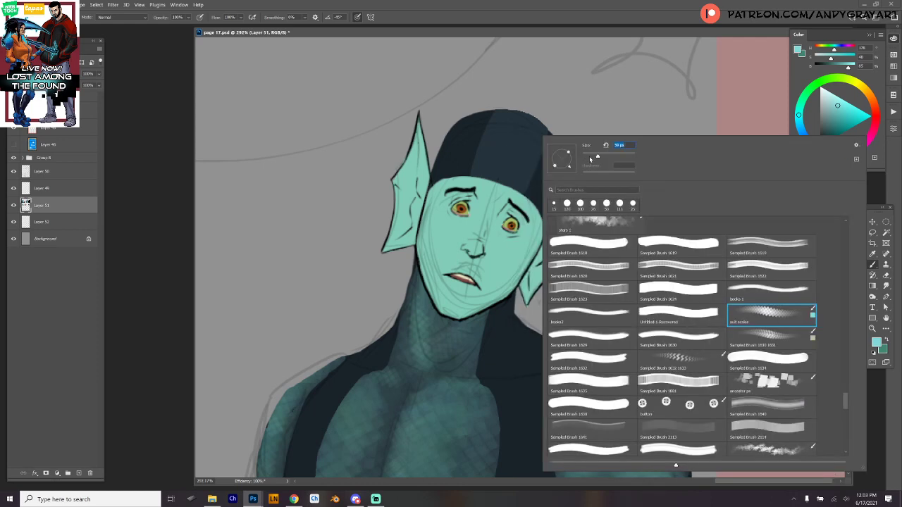
pyautogui.click(481, 154)
pyautogui.moveTo(481, 153)
pyautogui.mouseDown()
pyautogui.moveTo(493, 169)
pyautogui.moveTo(525, 141)
pyautogui.moveTo(556, 134)
pyautogui.moveTo(550, 162)
pyautogui.mouseUp()
pyautogui.hotkey('ctrl', 'z')
# - Select the lighter centre band of the cap, hide the selection outline and paint teal scale texture inside it
pyautogui.press('w')
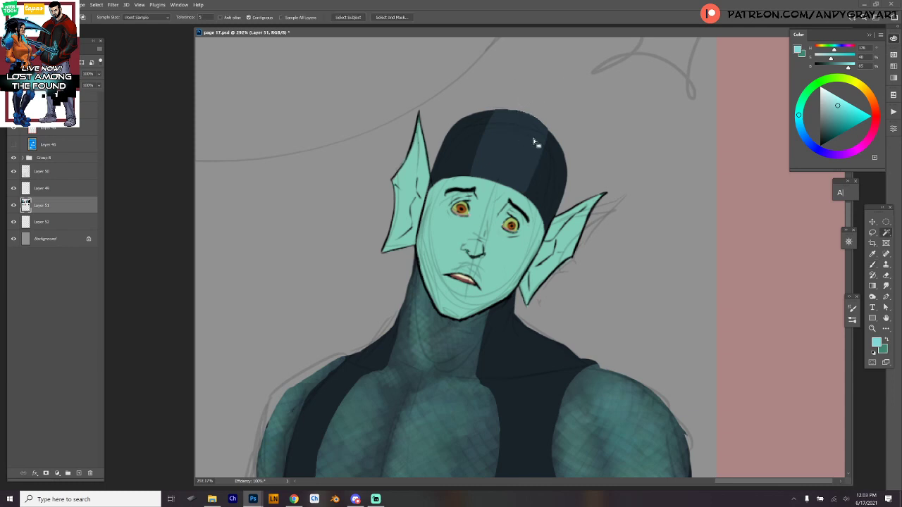
pyautogui.press('ctrl')
pyautogui.click(540, 149)
pyautogui.hotkey('ctrl', 'h')
pyautogui.press('b')
pyautogui.moveTo(504, 99)
pyautogui.mouseDown()
pyautogui.moveTo(537, 106)
pyautogui.moveTo(554, 128)
pyautogui.moveTo(552, 106)
pyautogui.moveTo(526, 144)
pyautogui.moveTo(483, 138)
pyautogui.moveTo(488, 127)
pyautogui.moveTo(470, 158)
pyautogui.moveTo(523, 165)
pyautogui.moveTo(545, 151)
pyautogui.moveTo(483, 131)
pyautogui.moveTo(510, 102)
pyautogui.mouseUp()
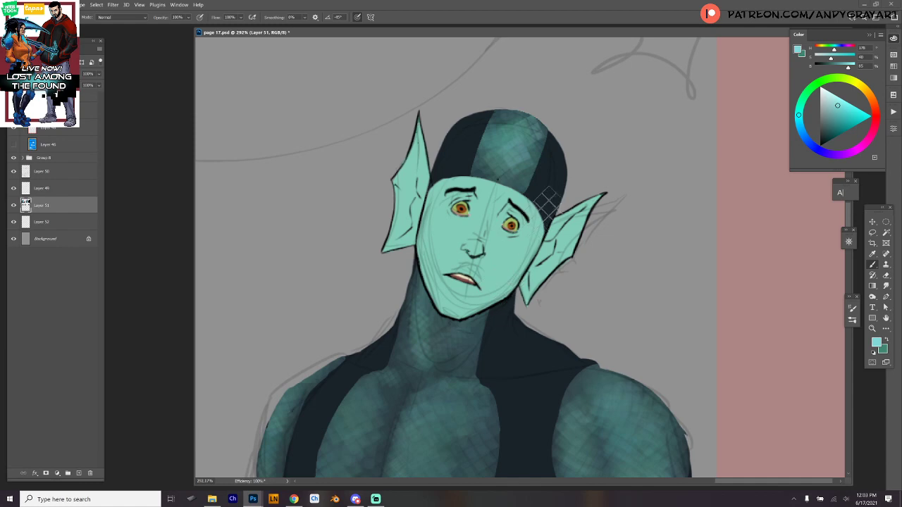
# - Reduce the scale brush's size and switch back to the hard round brush preset used before
pyautogui.rightClick(637, 236)
pyautogui.moveTo(606, 176); pyautogui.dragTo(595, 176)
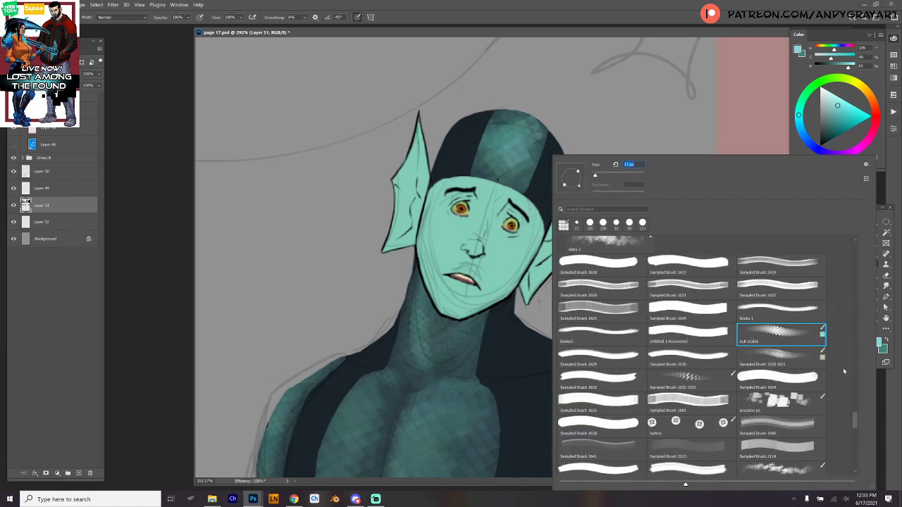
pyautogui.moveTo(852, 415)
pyautogui.mouseDown()
pyautogui.moveTo(817, 310)
pyautogui.moveTo(778, 261)
pyautogui.mouseUp()
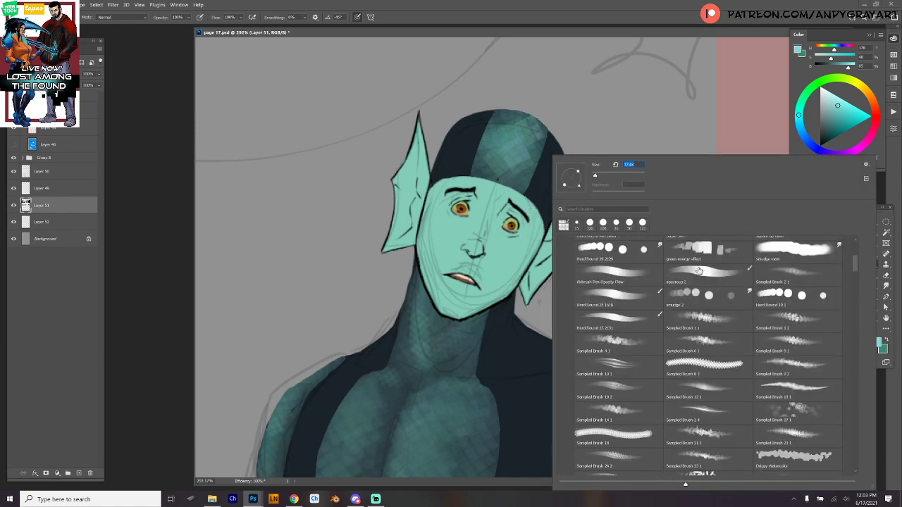
pyautogui.moveTo(857, 265); pyautogui.dragTo(856, 217)
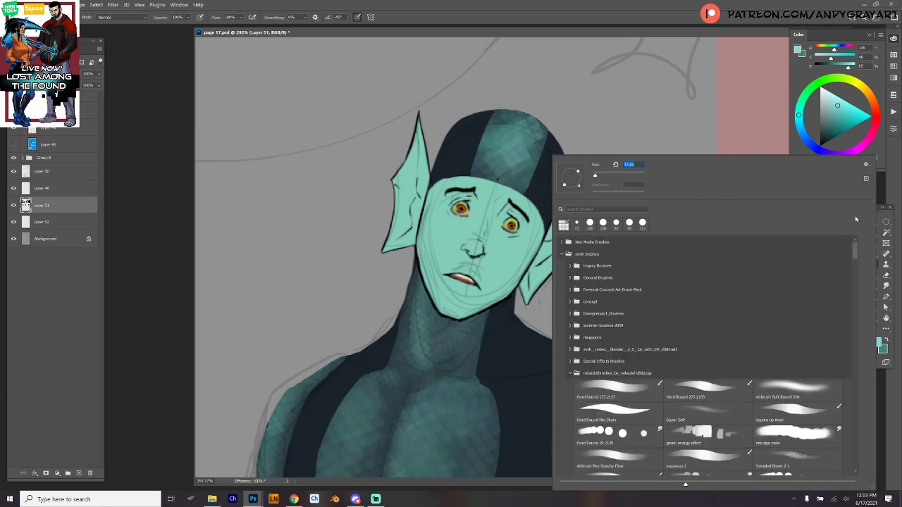
pyautogui.click(628, 409)
pyautogui.click(693, 36)
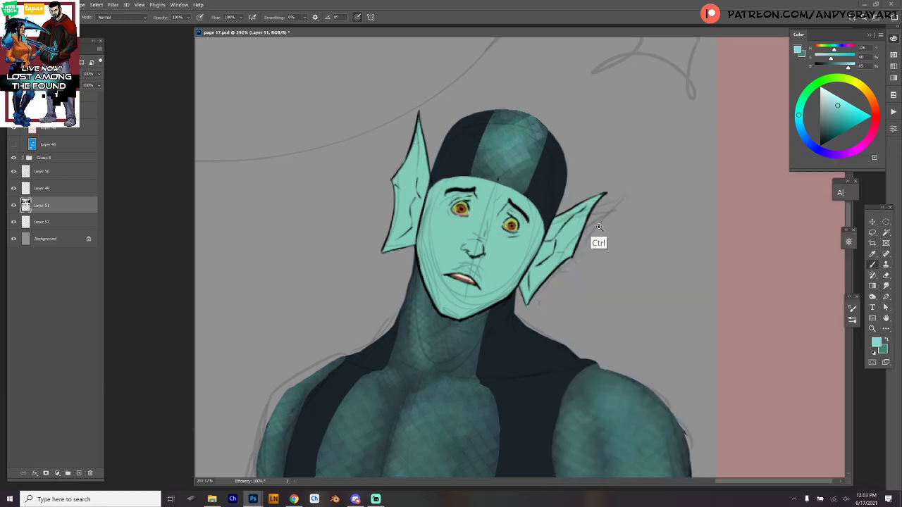
# - Sample the dark teal from the forearm guard of the standing armoured figure in the upper panel and return to the cap
pyautogui.moveTo(603, 224); pyautogui.dragTo(590, 226)
pyautogui.moveTo(707, 230); pyautogui.dragTo(605, 182)
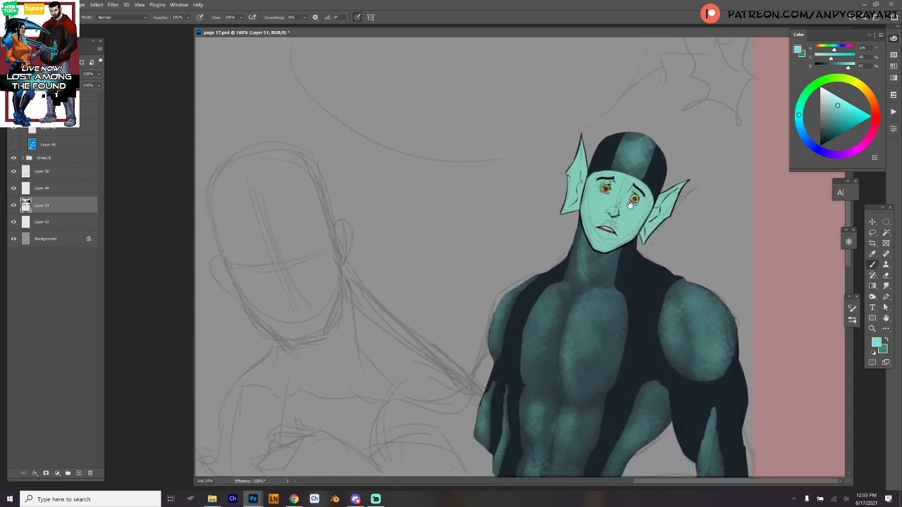
pyautogui.moveTo(527, 271); pyautogui.dragTo(501, 273)
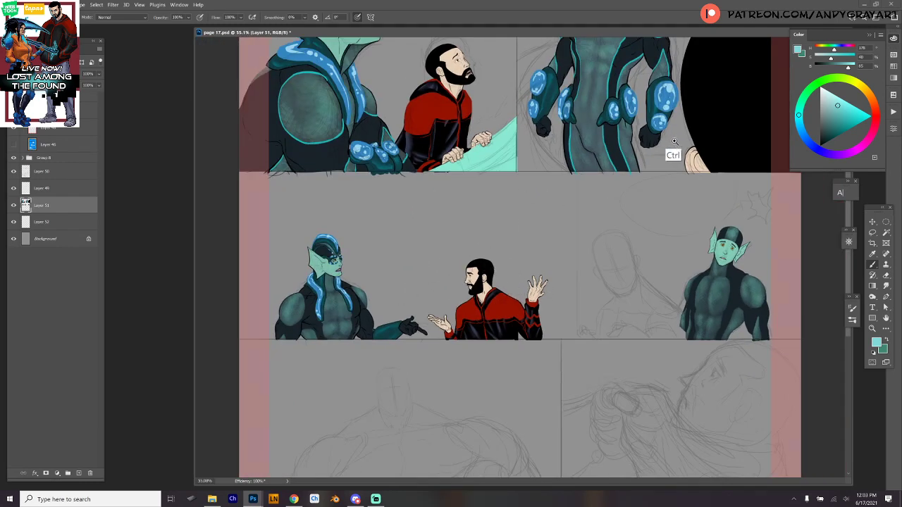
pyautogui.moveTo(672, 153); pyautogui.dragTo(674, 147)
pyautogui.moveTo(594, 83); pyautogui.dragTo(586, 224)
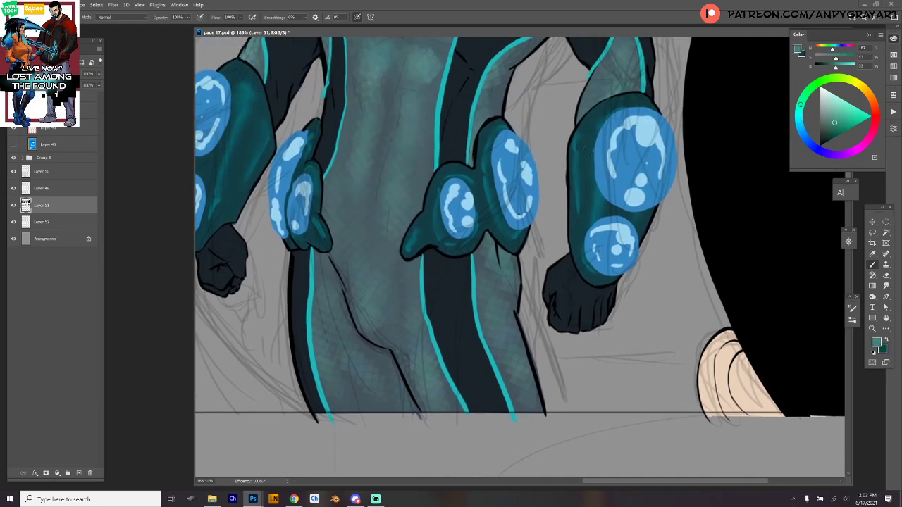
pyautogui.keyDown('alt'); pyautogui.click(577, 208); pyautogui.keyUp('alt')
pyautogui.scroll(-10, 620, 336)
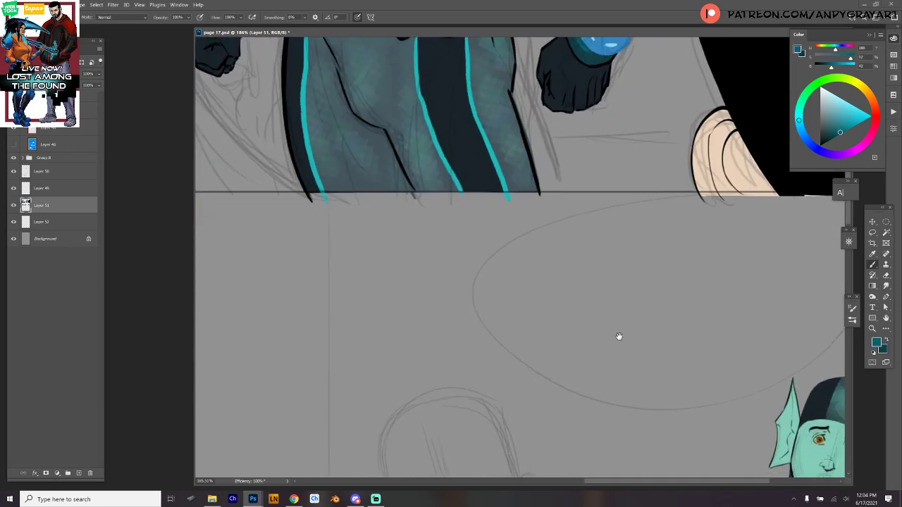
pyautogui.moveTo(705, 279); pyautogui.dragTo(460, 244)
pyautogui.moveTo(685, 242); pyautogui.dragTo(648, 270)
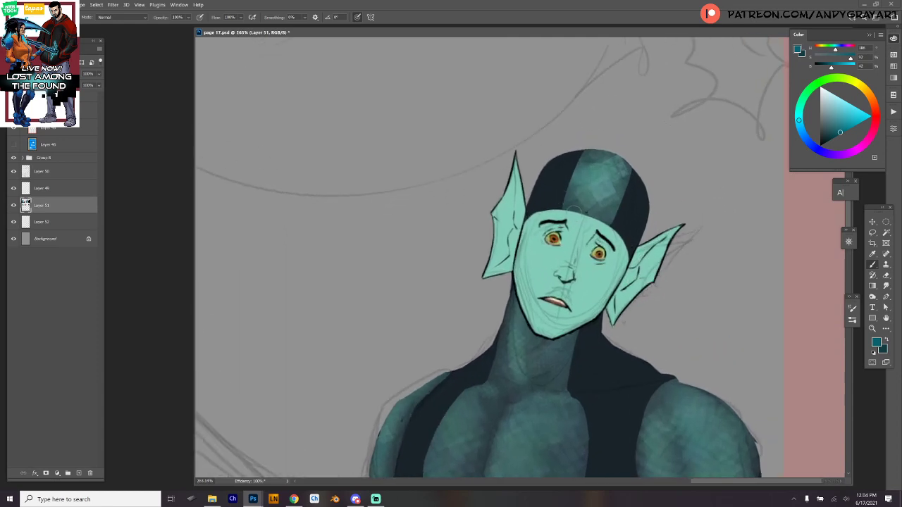
# - Swap to the dark teal and paint curved goggle rims under both eyes and over the eye on the viewer's left
pyautogui.click(887, 339)
pyautogui.moveTo(533, 243); pyautogui.dragTo(559, 255)
pyautogui.hotkey('ctrl', 'z')
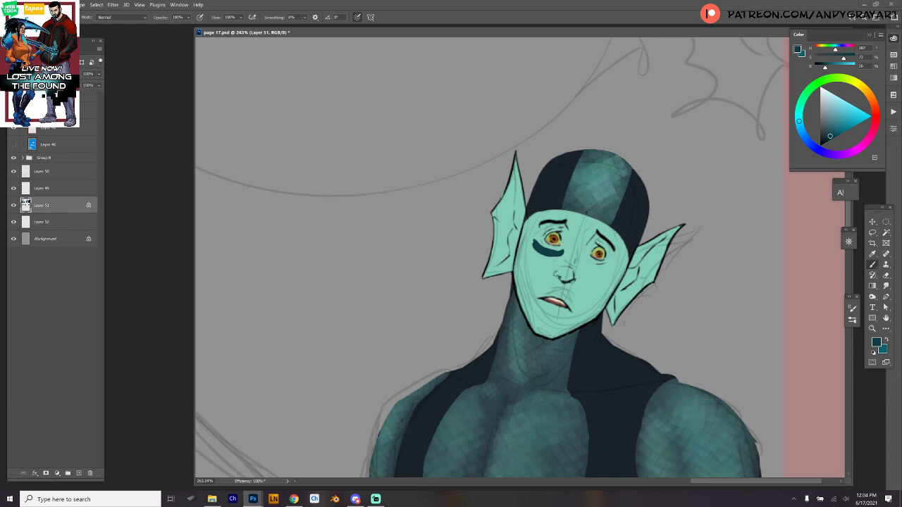
pyautogui.moveTo(585, 262)
pyautogui.mouseDown()
pyautogui.moveTo(615, 275)
pyautogui.moveTo(621, 254)
pyautogui.mouseUp()
pyautogui.moveTo(568, 222)
pyautogui.mouseDown()
pyautogui.moveTo(540, 224)
pyautogui.moveTo(536, 239)
pyautogui.moveTo(547, 220)
pyautogui.moveTo(533, 239)
pyautogui.mouseUp()
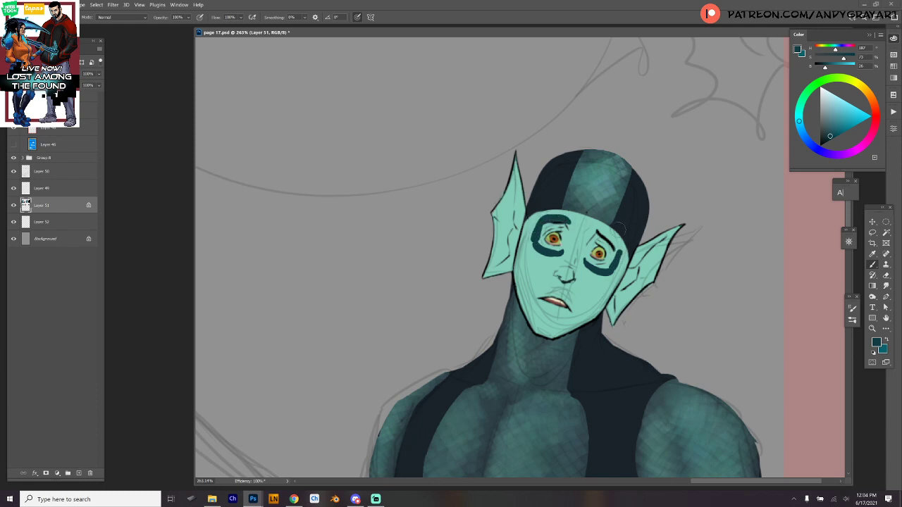
# - Paint the outer rim around the eye on the viewer's right, undoing the first two strokes and repainting it closer to the brow
pyautogui.moveTo(596, 229)
pyautogui.mouseDown()
pyautogui.moveTo(623, 248)
pyautogui.moveTo(611, 231)
pyautogui.moveTo(611, 271)
pyautogui.mouseUp()
pyautogui.moveTo(621, 238); pyautogui.dragTo(622, 273)
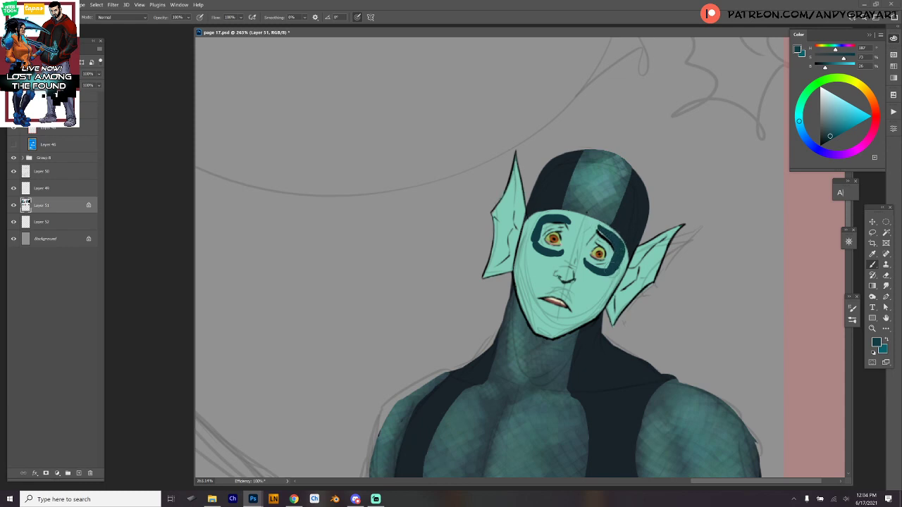
pyautogui.hotkey('ctrl', 'z')
pyautogui.hotkey('ctrl', 'z')
pyautogui.moveTo(616, 241); pyautogui.dragTo(616, 279)
pyautogui.moveTo(600, 237); pyautogui.dragTo(610, 229)
# - Extend the dark teal mask from the viewer's-left eye out to the temple and ear, undoing the last strokes over the brow
pyautogui.moveTo(544, 215)
pyautogui.mouseDown()
pyautogui.moveTo(526, 238)
pyautogui.moveTo(544, 254)
pyautogui.moveTo(531, 205)
pyautogui.moveTo(525, 245)
pyautogui.mouseUp()
pyautogui.moveTo(520, 206); pyautogui.dragTo(522, 244)
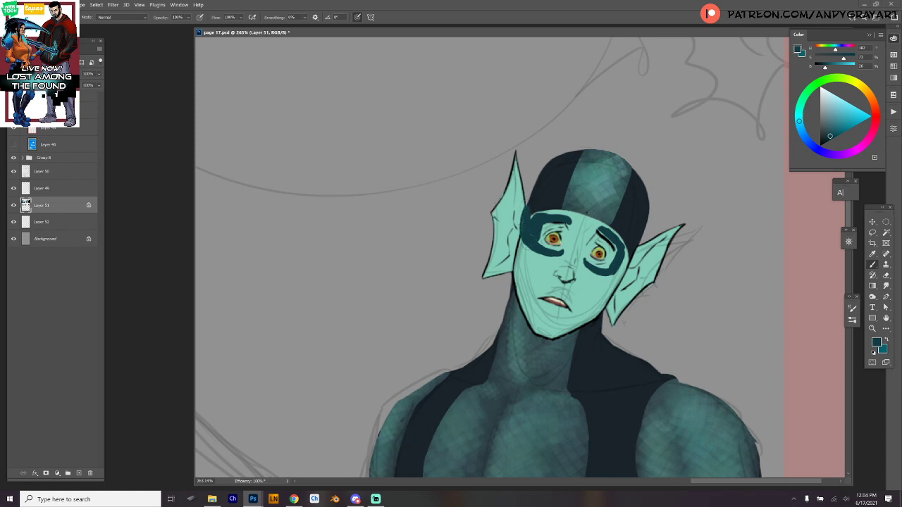
pyautogui.moveTo(530, 205); pyautogui.dragTo(535, 220)
pyautogui.moveTo(524, 201); pyautogui.dragTo(519, 241)
pyautogui.moveTo(534, 196); pyautogui.dragTo(522, 207)
pyautogui.moveTo(540, 208)
pyautogui.mouseDown()
pyautogui.moveTo(563, 210)
pyautogui.moveTo(573, 224)
pyautogui.mouseUp()
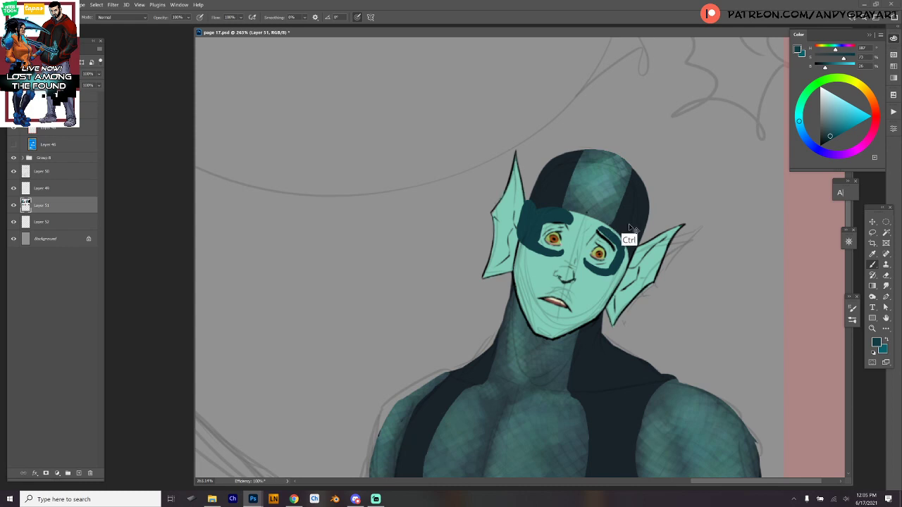
pyautogui.hotkey('ctrl', 'z')
pyautogui.hotkey('ctrl', 'z')
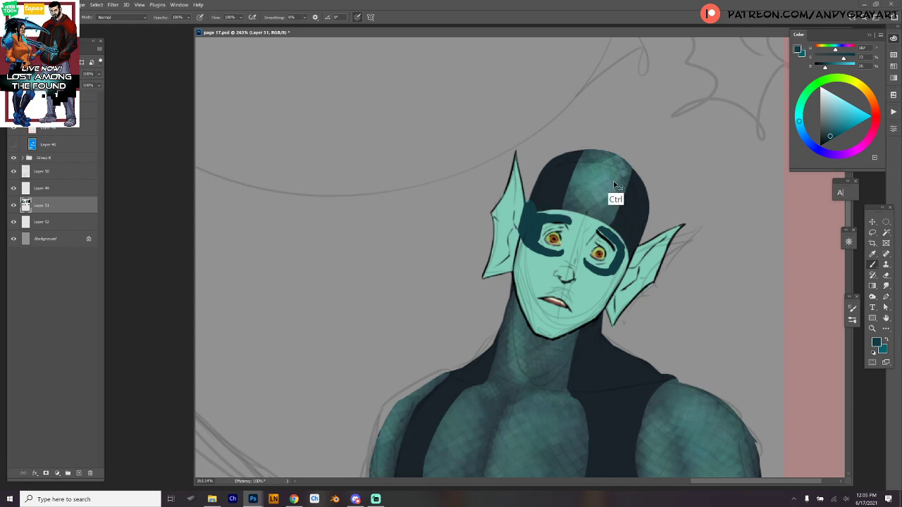
# - Extend the cap's lower edge with sampled navy, then copy, distort and merge the bottom of its centre band over the forehead
pyautogui.keyDown('alt'); pyautogui.click(555, 199); pyautogui.keyUp('alt')
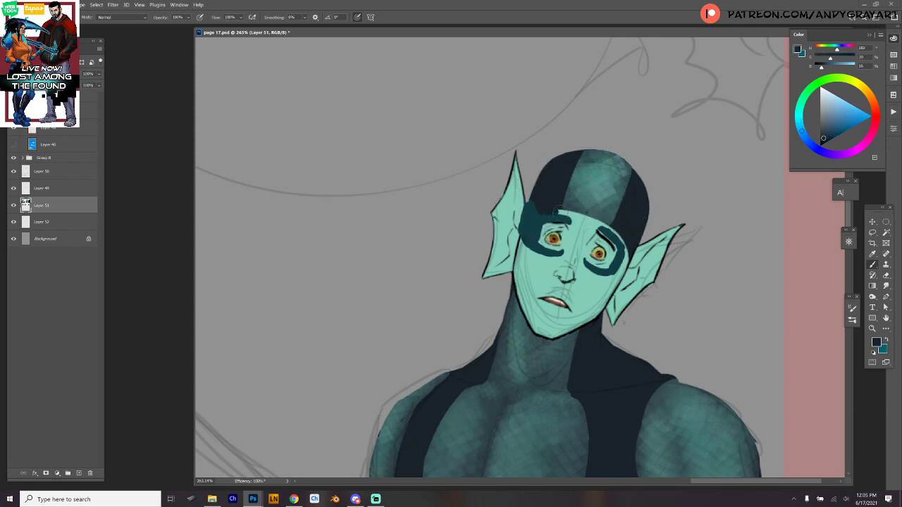
pyautogui.moveTo(608, 229); pyautogui.dragTo(624, 242)
pyautogui.press('l')
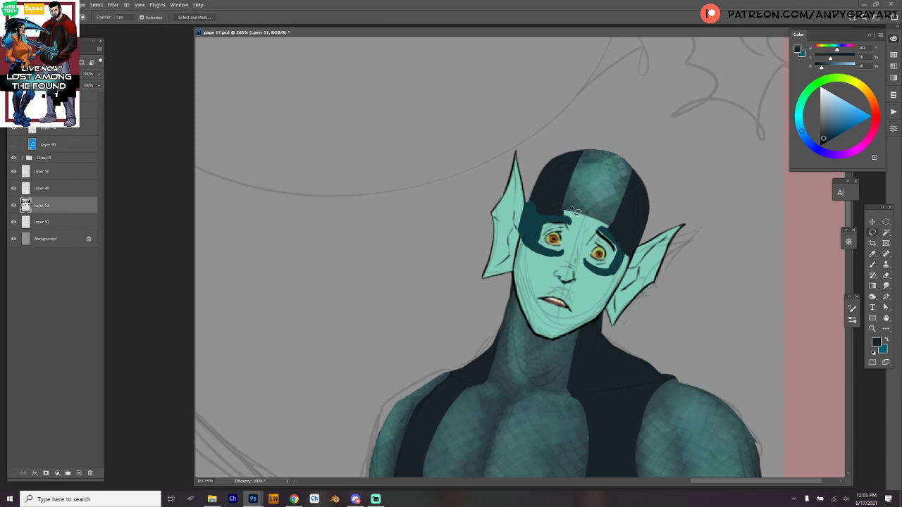
pyautogui.moveTo(567, 215)
pyautogui.mouseDown()
pyautogui.moveTo(563, 203)
pyautogui.moveTo(607, 204)
pyautogui.moveTo(613, 224)
pyautogui.moveTo(563, 208)
pyautogui.moveTo(584, 240)
pyautogui.moveTo(619, 232)
pyautogui.mouseUp()
pyautogui.hotkey('ctrl', 'j')
pyautogui.hotkey('ctrl', 't')
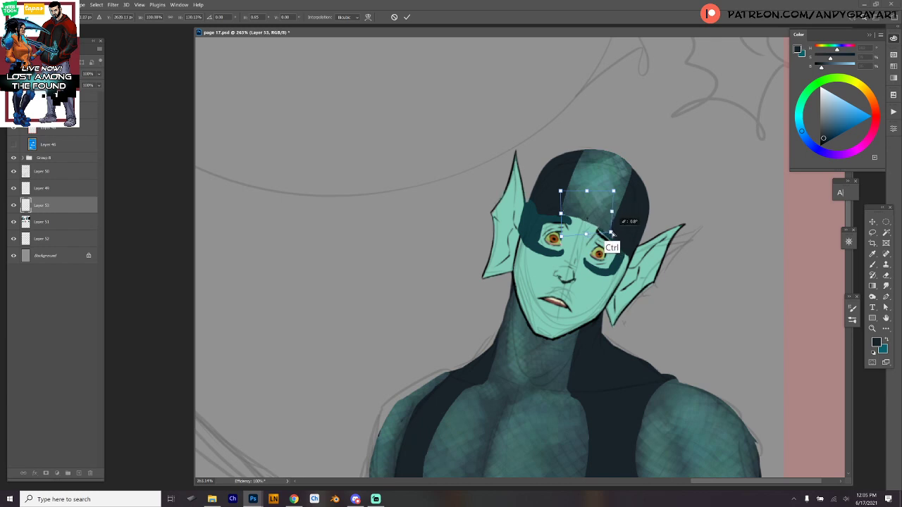
pyautogui.moveTo(615, 237); pyautogui.dragTo(611, 233)
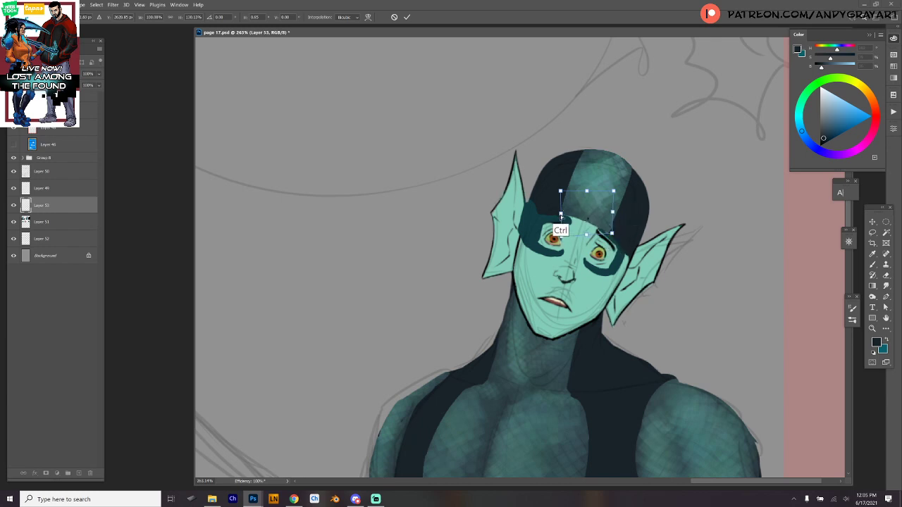
pyautogui.keyDown('ctrl'); pyautogui.moveTo(561, 214); pyautogui.dragTo(560, 216); pyautogui.keyUp('ctrl')
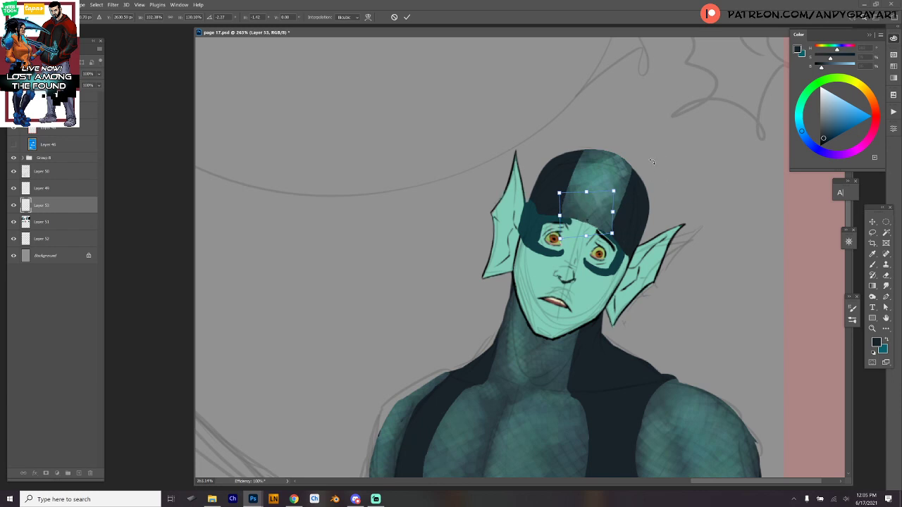
pyautogui.press('Return')
pyautogui.hotkey('ctrl', 'e')
# - Resample the mask's dark teal with the brush and thicken the mask around the viewer's-right eye, extending its tips toward both ears
pyautogui.press('b')
pyautogui.keyDown('alt'); pyautogui.click(610, 265); pyautogui.keyUp('alt')
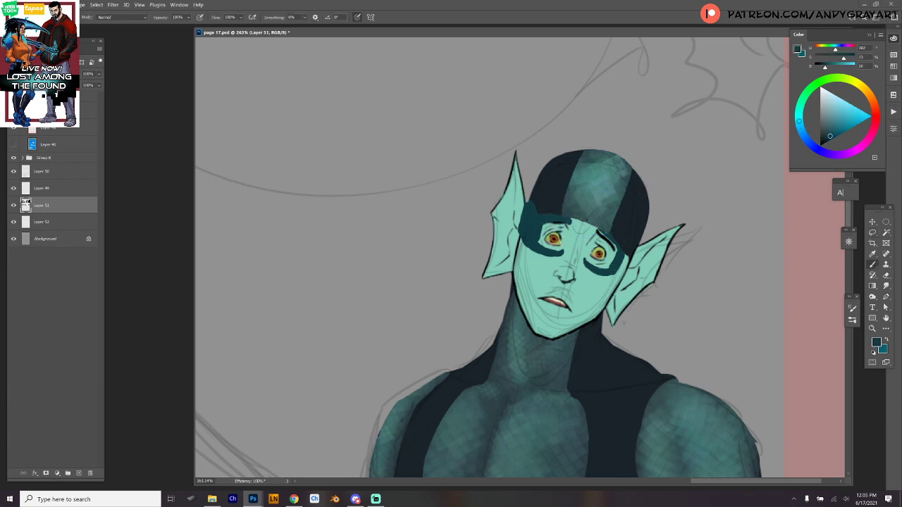
pyautogui.moveTo(597, 224); pyautogui.dragTo(616, 240)
pyautogui.moveTo(600, 275)
pyautogui.mouseDown()
pyautogui.moveTo(618, 269)
pyautogui.moveTo(624, 249)
pyautogui.moveTo(620, 272)
pyautogui.mouseUp()
pyautogui.moveTo(637, 237); pyautogui.dragTo(634, 247)
pyautogui.moveTo(529, 204); pyautogui.dragTo(532, 206)
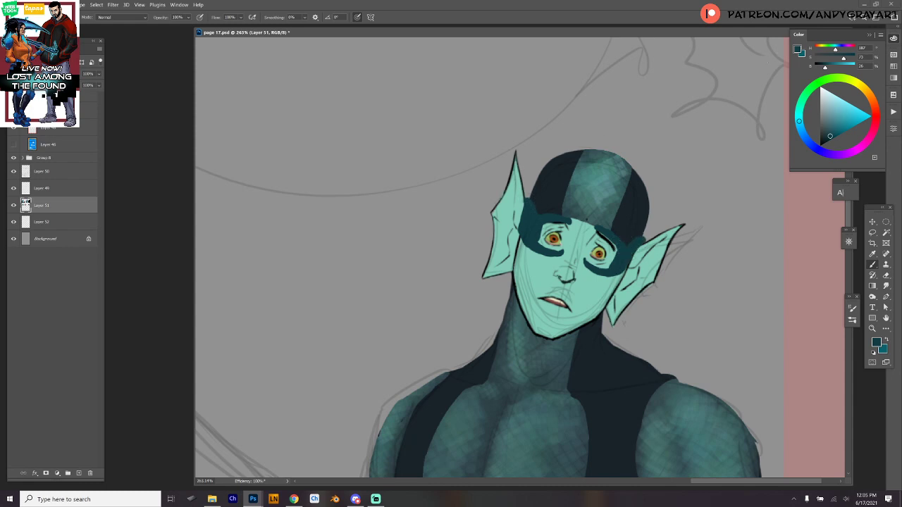
# - Paint a dark teal rounded crest along the cap's centre band and a curved strip down each side to the mask
pyautogui.moveTo(594, 150)
pyautogui.mouseDown()
pyautogui.moveTo(579, 184)
pyautogui.moveTo(582, 210)
pyautogui.moveTo(596, 214)
pyautogui.moveTo(590, 149)
pyautogui.moveTo(619, 148)
pyautogui.moveTo(628, 169)
pyautogui.moveTo(599, 209)
pyautogui.moveTo(625, 174)
pyautogui.moveTo(623, 141)
pyautogui.moveTo(632, 164)
pyautogui.moveTo(596, 206)
pyautogui.moveTo(590, 182)
pyautogui.moveTo(606, 200)
pyautogui.moveTo(595, 166)
pyautogui.moveTo(613, 177)
pyautogui.mouseUp()
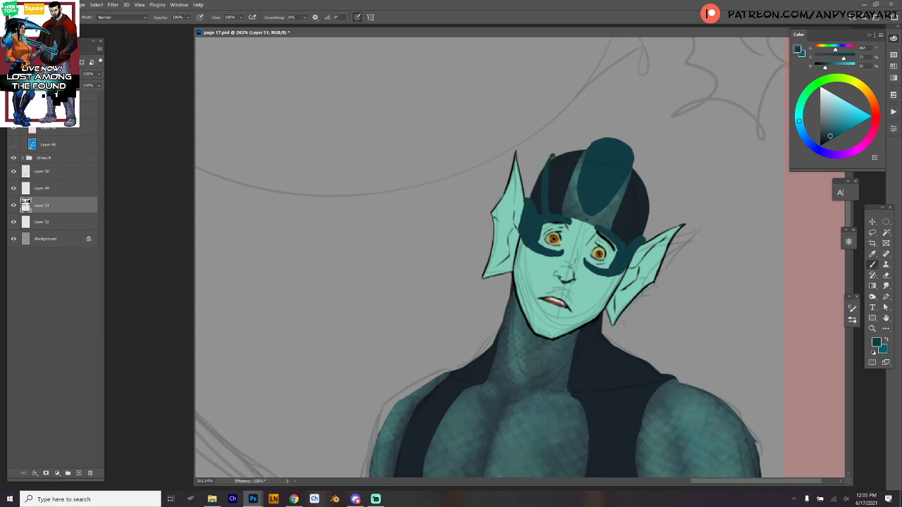
pyautogui.moveTo(557, 152); pyautogui.dragTo(563, 210)
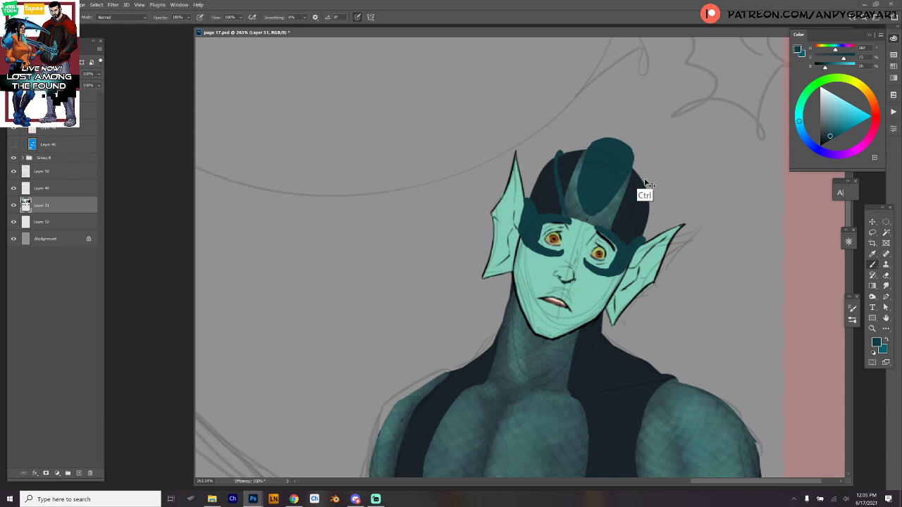
pyautogui.moveTo(636, 178); pyautogui.dragTo(613, 224)
pyautogui.hotkey('ctrl', 'z')
pyautogui.moveTo(638, 177)
pyautogui.mouseDown()
pyautogui.moveTo(613, 224)
pyautogui.moveTo(569, 224)
pyautogui.moveTo(589, 234)
pyautogui.mouseUp()
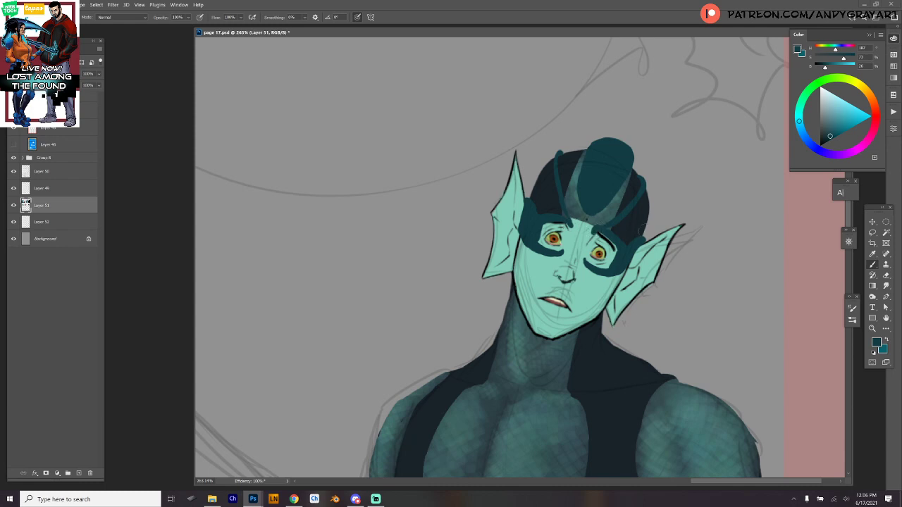
pyautogui.moveTo(645, 230)
pyautogui.mouseDown()
pyautogui.moveTo(638, 193)
pyautogui.moveTo(616, 241)
pyautogui.mouseUp()
# - Resample the crest's dark teal and make the crest on the cap wider, fuller at its base and taller
pyautogui.keyDown('alt'); pyautogui.click(561, 243); pyautogui.keyUp('alt')
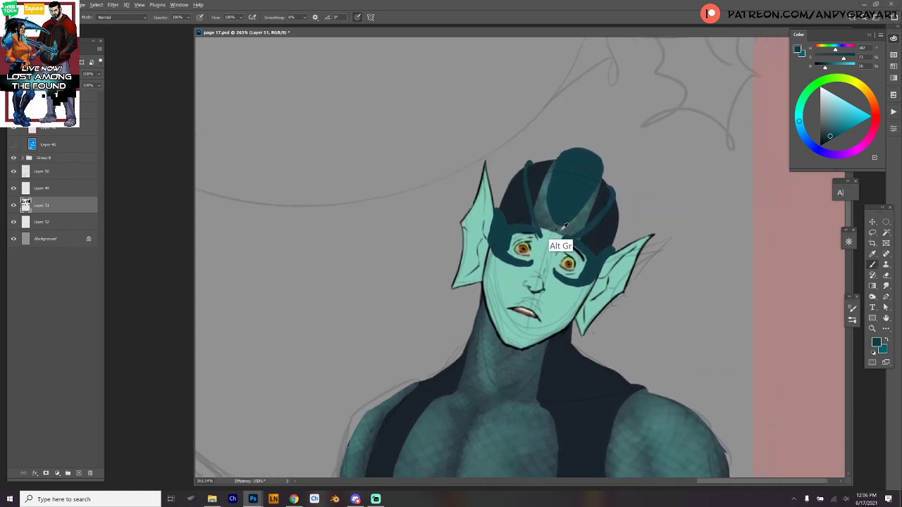
pyautogui.keyDown('alt'); pyautogui.click(576, 204); pyautogui.keyUp('alt')
pyautogui.moveTo(562, 220); pyautogui.dragTo(576, 215)
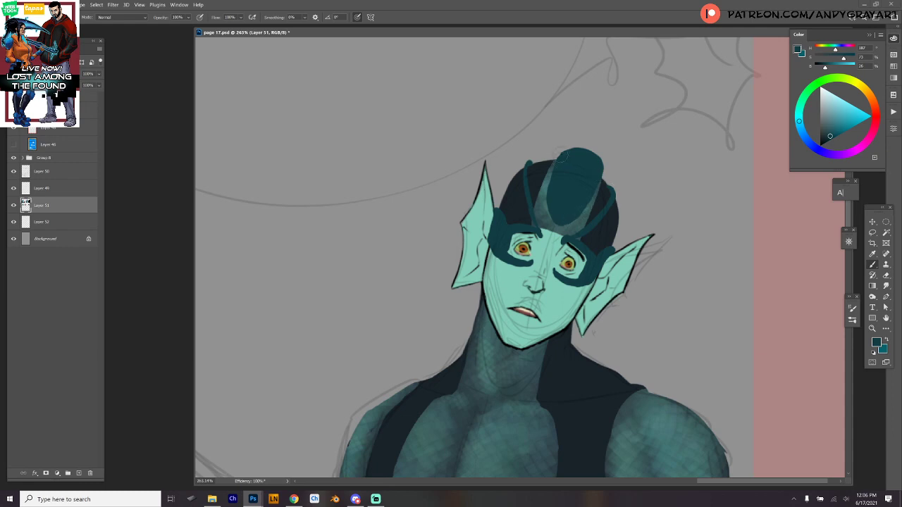
pyautogui.moveTo(561, 156); pyautogui.dragTo(557, 165)
pyautogui.moveTo(564, 156); pyautogui.dragTo(593, 159)
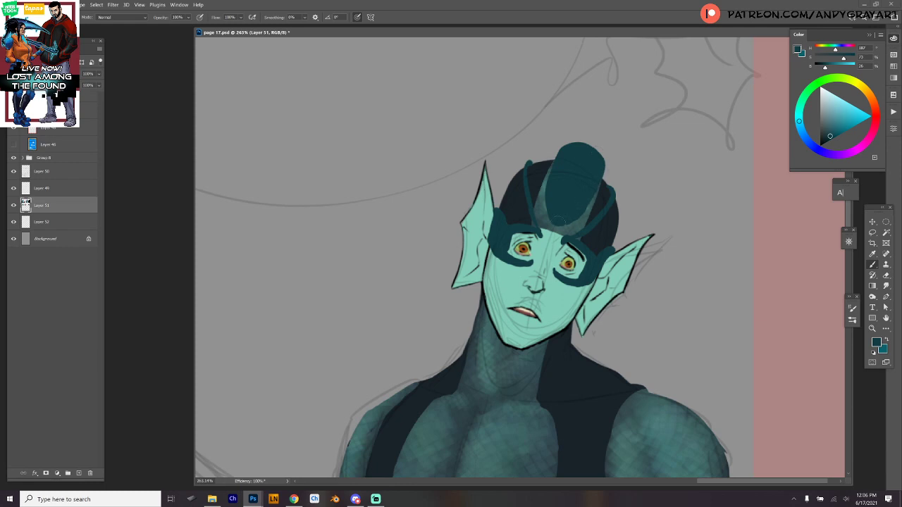
# - Paint dark teal strips down both sides of the neck from behind the jaw to the collar
pyautogui.moveTo(629, 345); pyautogui.dragTo(620, 283)
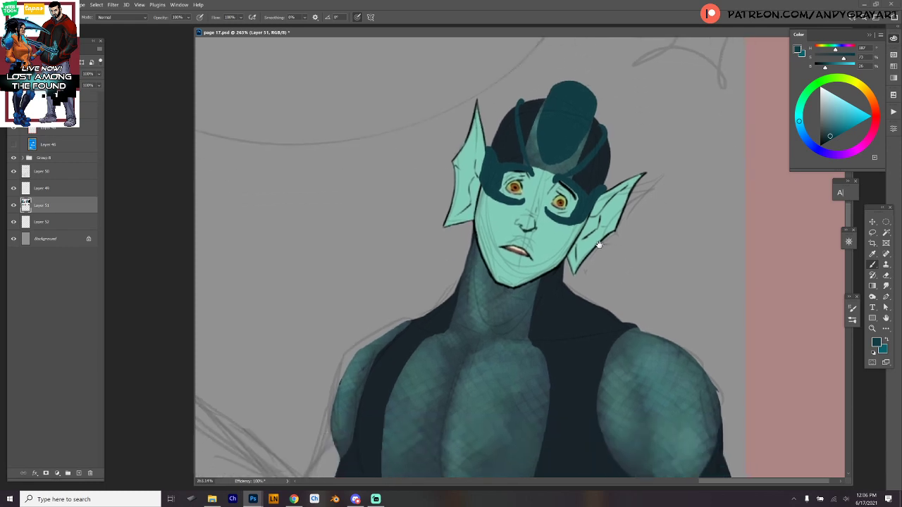
pyautogui.moveTo(642, 243); pyautogui.dragTo(641, 246)
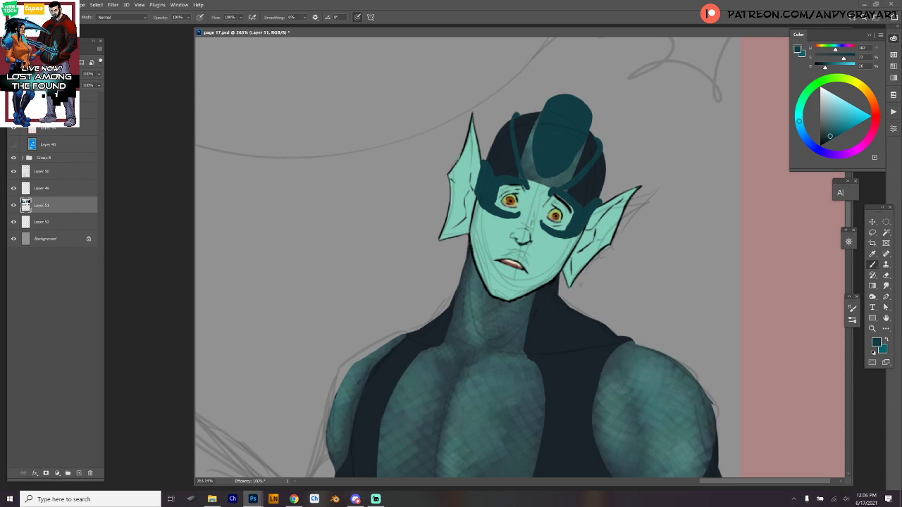
pyautogui.moveTo(466, 237); pyautogui.dragTo(449, 309)
pyautogui.moveTo(470, 245); pyautogui.dragTo(455, 334)
pyautogui.moveTo(555, 273); pyautogui.dragTo(523, 344)
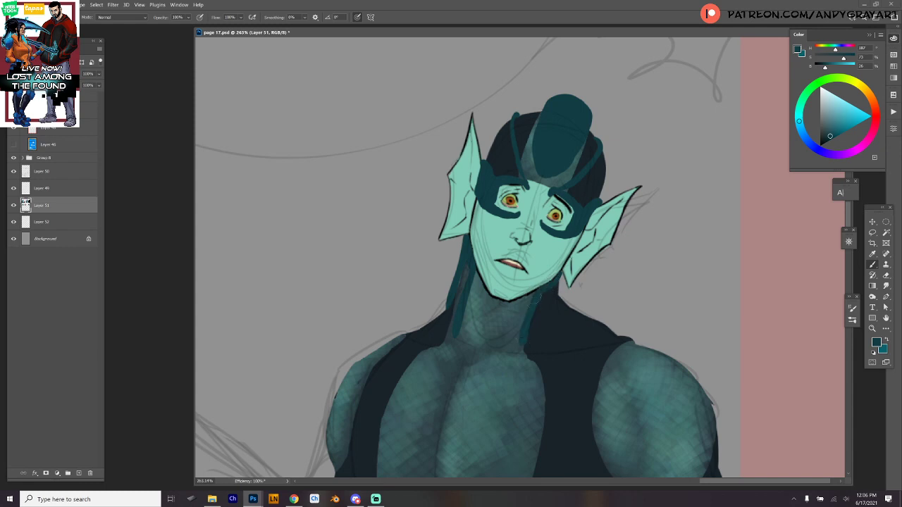
pyautogui.moveTo(532, 294); pyautogui.dragTo(522, 351)
pyautogui.moveTo(561, 276); pyautogui.dragTo(556, 317)
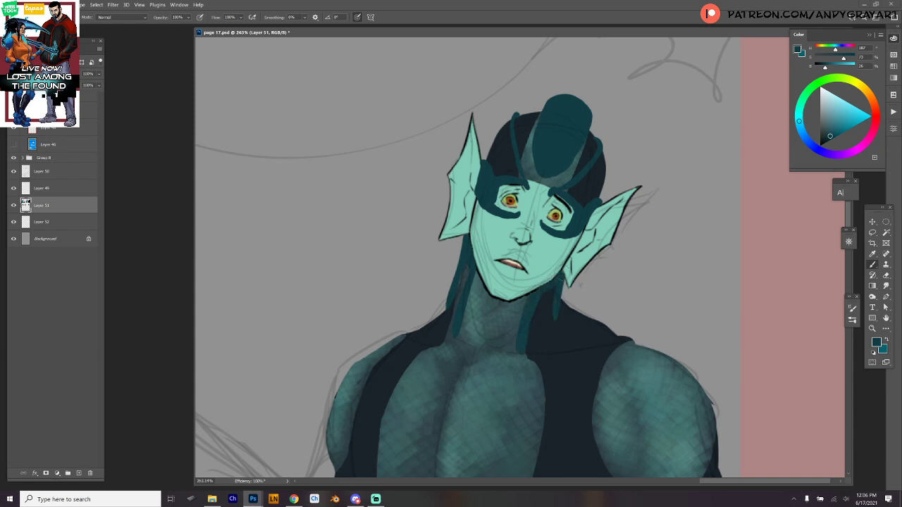
# - Paint a dark teal band down the chest on the viewer's right and fill the neck and shoulder area above it
pyautogui.moveTo(566, 278)
pyautogui.mouseDown()
pyautogui.moveTo(582, 316)
pyautogui.moveTo(530, 341)
pyautogui.moveTo(529, 356)
pyautogui.moveTo(525, 323)
pyautogui.moveTo(520, 350)
pyautogui.moveTo(536, 371)
pyautogui.mouseUp()
pyautogui.scroll(-3, 554, 394)
pyautogui.moveTo(522, 277)
pyautogui.mouseDown()
pyautogui.moveTo(534, 342)
pyautogui.moveTo(525, 414)
pyautogui.moveTo(548, 369)
pyautogui.moveTo(557, 310)
pyautogui.moveTo(543, 279)
pyautogui.moveTo(547, 401)
pyautogui.moveTo(530, 412)
pyautogui.mouseUp()
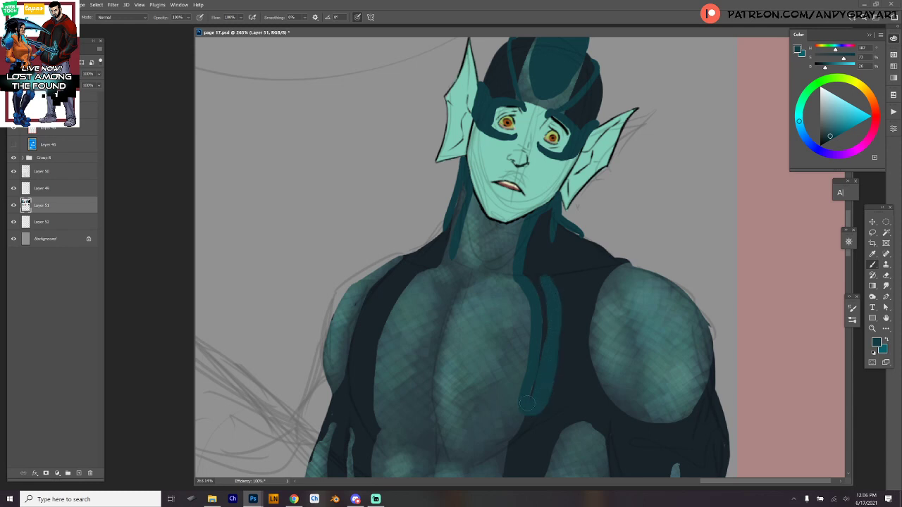
pyautogui.moveTo(541, 345)
pyautogui.mouseDown()
pyautogui.moveTo(534, 289)
pyautogui.moveTo(542, 302)
pyautogui.moveTo(528, 266)
pyautogui.mouseUp()
pyautogui.moveTo(548, 211)
pyautogui.mouseDown()
pyautogui.moveTo(529, 262)
pyautogui.moveTo(546, 236)
pyautogui.mouseUp()
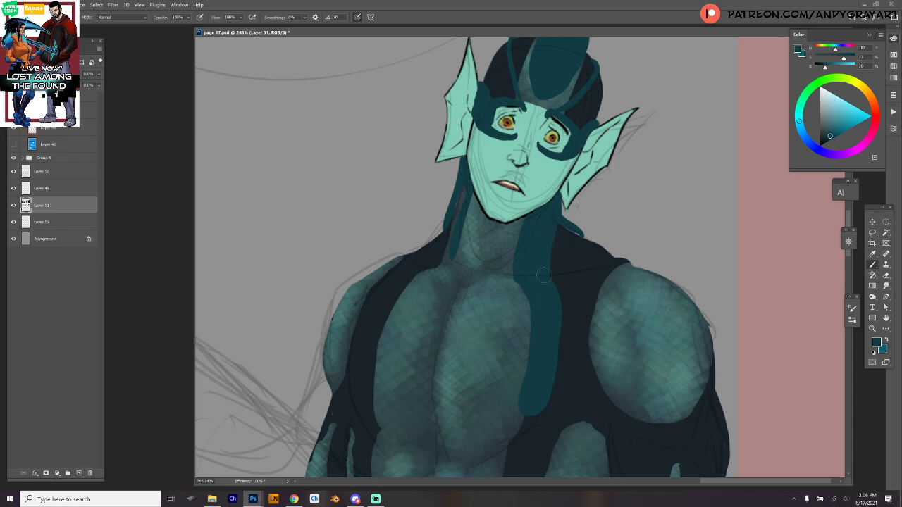
pyautogui.moveTo(539, 289)
pyautogui.mouseDown()
pyautogui.moveTo(570, 237)
pyautogui.moveTo(578, 240)
pyautogui.moveTo(562, 237)
pyautogui.moveTo(564, 225)
pyautogui.mouseUp()
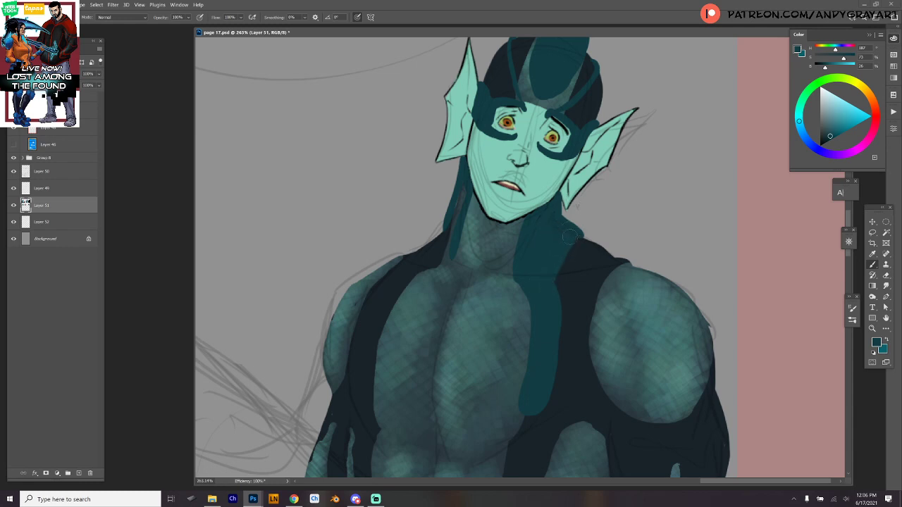
# - Fill the neck on the viewer's left with dark teal and continue it as a matching band down the chest's outer edge
pyautogui.moveTo(462, 187); pyautogui.dragTo(445, 246)
pyautogui.moveTo(372, 400); pyautogui.dragTo(382, 314)
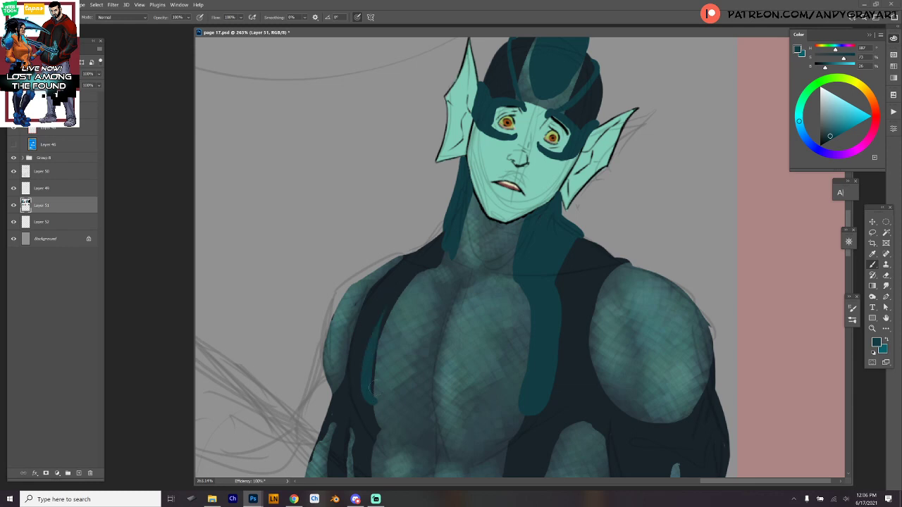
pyautogui.moveTo(363, 383)
pyautogui.mouseDown()
pyautogui.moveTo(381, 310)
pyautogui.moveTo(403, 274)
pyautogui.moveTo(367, 362)
pyautogui.moveTo(424, 262)
pyautogui.moveTo(373, 359)
pyautogui.moveTo(372, 400)
pyautogui.moveTo(388, 321)
pyautogui.moveTo(413, 278)
pyautogui.moveTo(372, 384)
pyautogui.mouseUp()
pyautogui.moveTo(396, 297)
pyautogui.mouseDown()
pyautogui.moveTo(445, 255)
pyautogui.moveTo(461, 202)
pyautogui.moveTo(421, 259)
pyautogui.mouseUp()
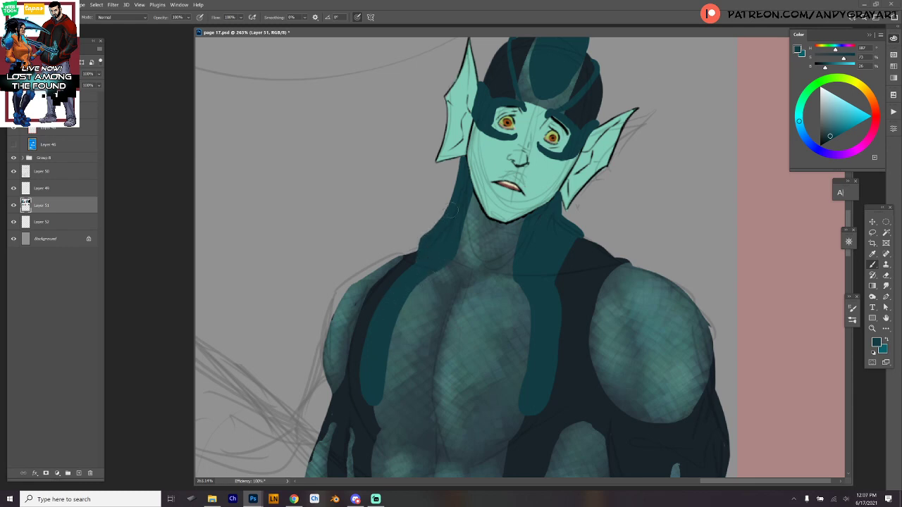
# - Paint rounded dark teal hip and belt shapes along the figure's waist at the panel's lower border
pyautogui.moveTo(585, 134); pyautogui.dragTo(550, 252)
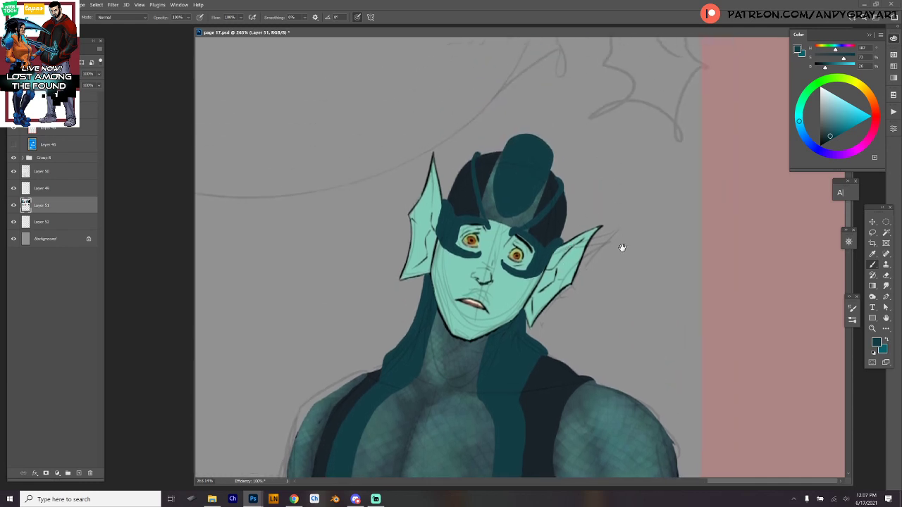
pyautogui.moveTo(620, 250); pyautogui.dragTo(604, 185)
pyautogui.moveTo(599, 272); pyautogui.dragTo(604, 143)
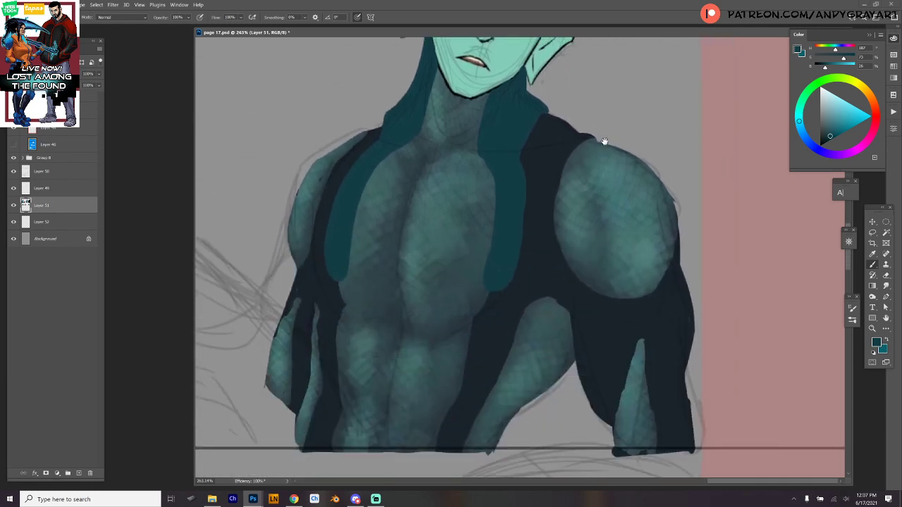
pyautogui.moveTo(562, 263); pyautogui.dragTo(592, 216)
pyautogui.moveTo(569, 299); pyautogui.dragTo(588, 224)
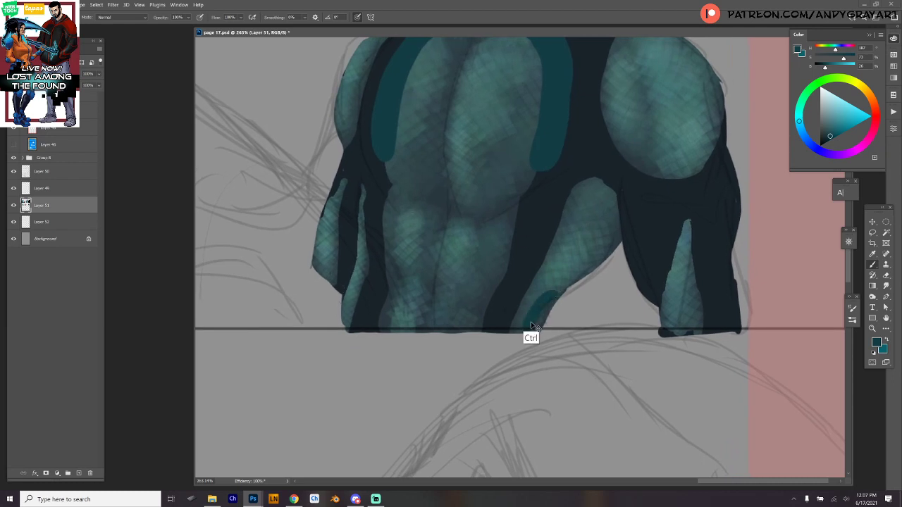
pyautogui.moveTo(524, 325)
pyautogui.mouseDown()
pyautogui.moveTo(553, 298)
pyautogui.moveTo(577, 331)
pyautogui.mouseUp()
pyautogui.moveTo(561, 303)
pyautogui.mouseDown()
pyautogui.moveTo(535, 319)
pyautogui.moveTo(565, 319)
pyautogui.mouseUp()
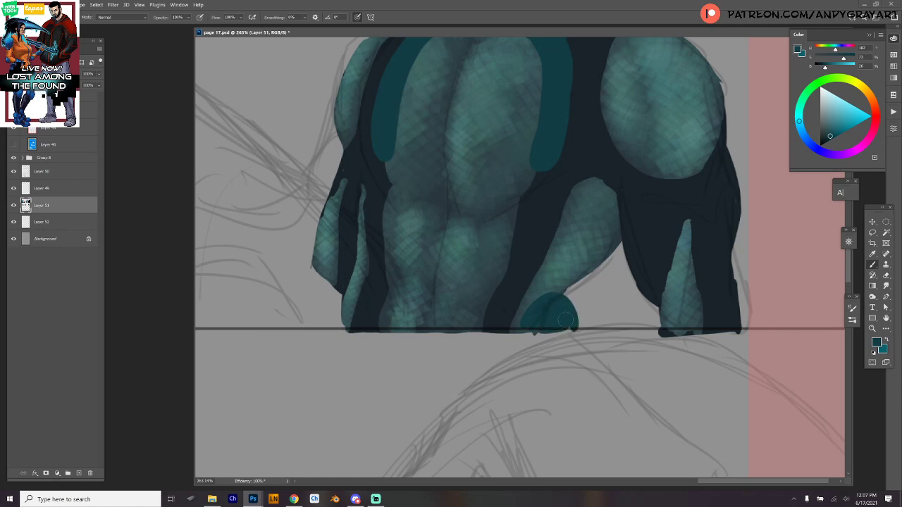
pyautogui.moveTo(497, 328)
pyautogui.mouseDown()
pyautogui.moveTo(485, 326)
pyautogui.moveTo(505, 326)
pyautogui.mouseUp()
pyautogui.moveTo(352, 327)
pyautogui.mouseDown()
pyautogui.moveTo(366, 317)
pyautogui.moveTo(360, 325)
pyautogui.mouseUp()
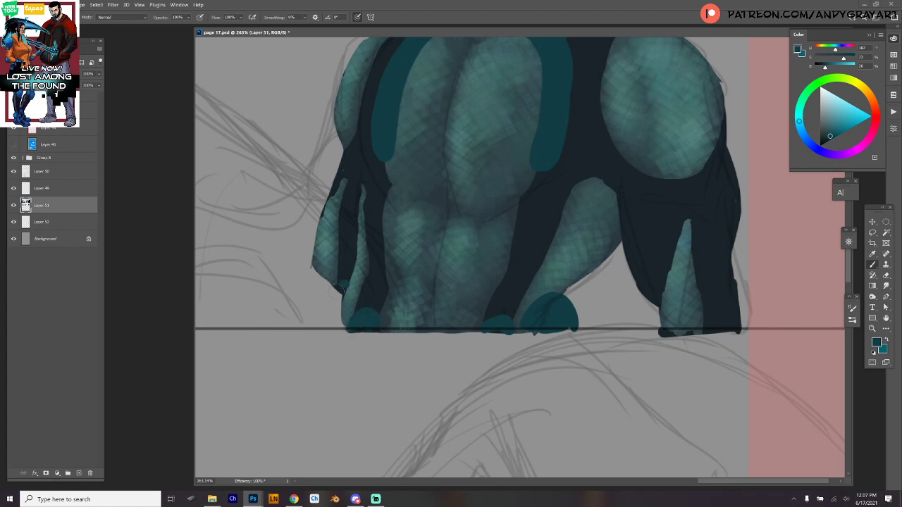
pyautogui.moveTo(342, 285)
pyautogui.mouseDown()
pyautogui.moveTo(340, 323)
pyautogui.moveTo(346, 273)
pyautogui.mouseUp()
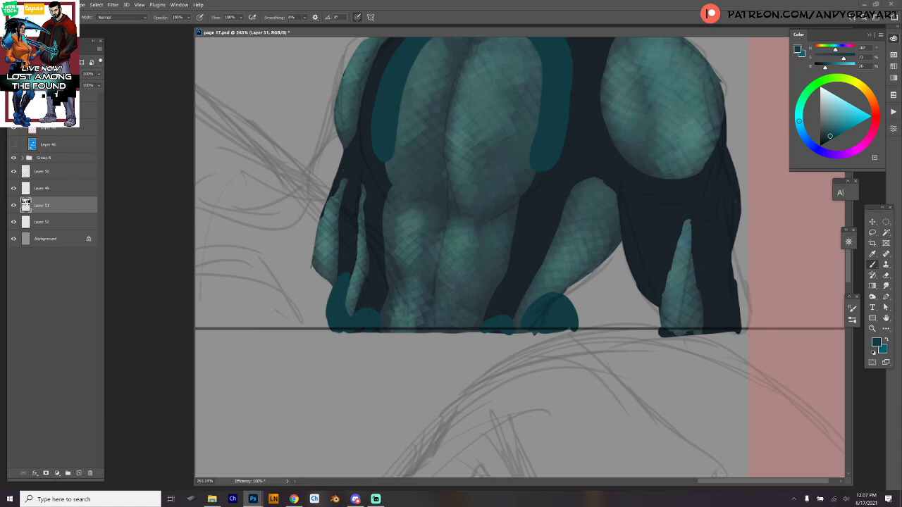
pyautogui.moveTo(674, 207); pyautogui.dragTo(628, 282)
pyautogui.moveTo(687, 235); pyautogui.dragTo(641, 295)
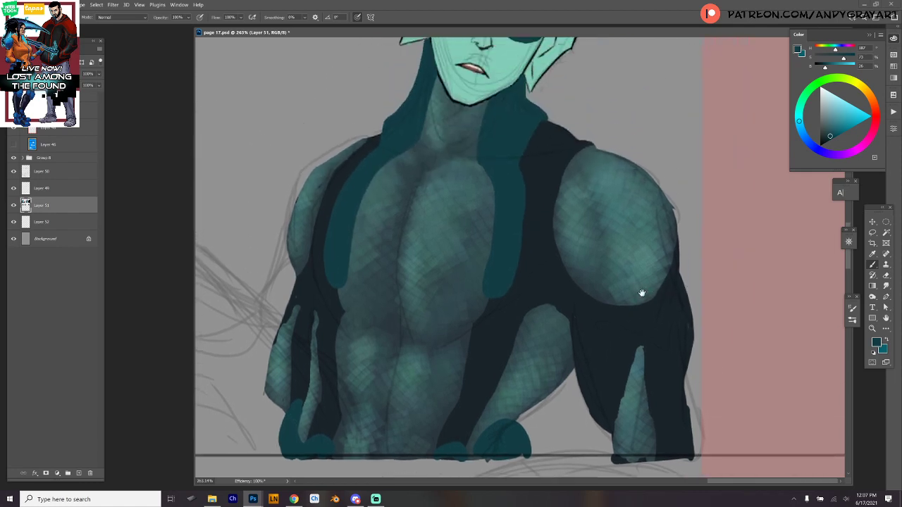
# - Paint brighter teal highlights on the rounded hip and belt shapes along the figure's waist
pyautogui.moveTo(673, 326); pyautogui.dragTo(629, 273)
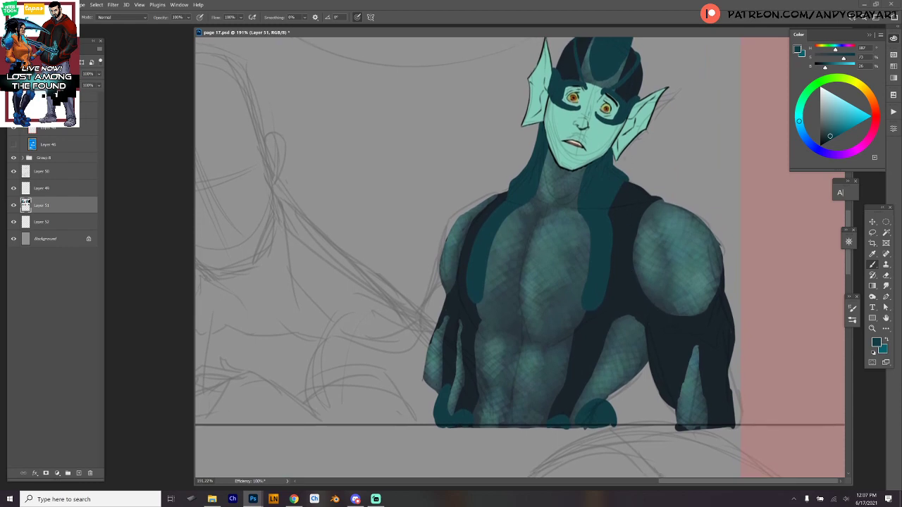
pyautogui.press('x')
pyautogui.moveTo(600, 332); pyautogui.dragTo(576, 253)
pyautogui.moveTo(543, 370)
pyautogui.mouseDown()
pyautogui.moveTo(529, 348)
pyautogui.moveTo(540, 360)
pyautogui.moveTo(515, 357)
pyautogui.moveTo(505, 370)
pyautogui.moveTo(462, 372)
pyautogui.mouseUp()
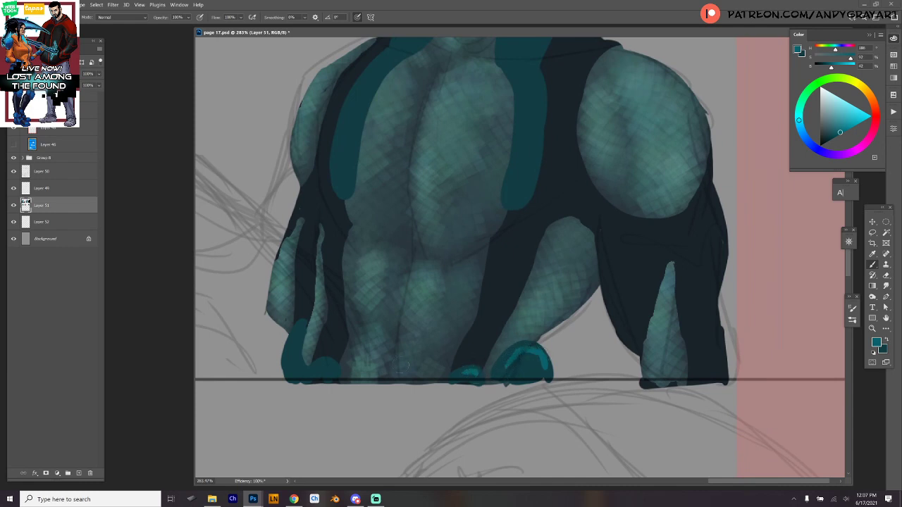
pyautogui.moveTo(300, 324); pyautogui.dragTo(295, 365)
# - Paint brighter teal highlight lines along both neck strips and down both chest bands
pyautogui.moveTo(548, 204); pyautogui.dragTo(528, 374)
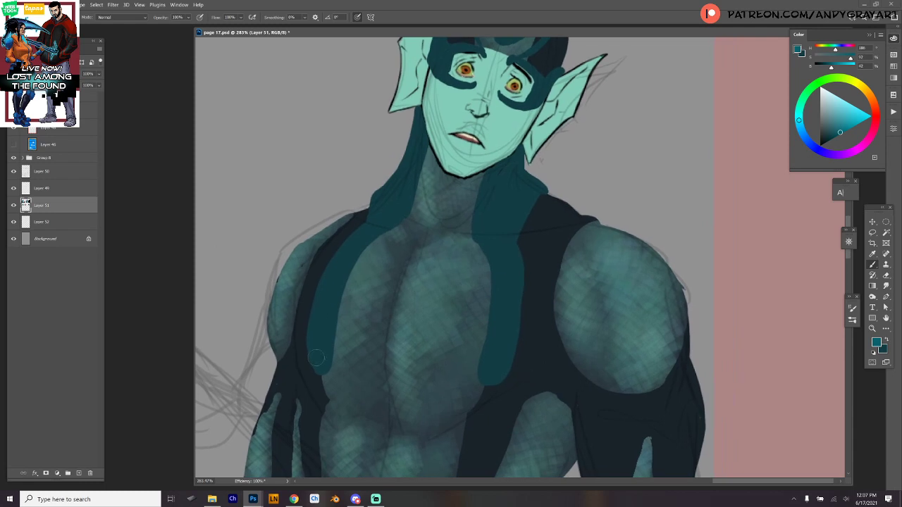
pyautogui.moveTo(315, 358)
pyautogui.mouseDown()
pyautogui.moveTo(350, 244)
pyautogui.moveTo(340, 272)
pyautogui.moveTo(396, 208)
pyautogui.mouseUp()
pyautogui.moveTo(420, 134); pyautogui.dragTo(384, 191)
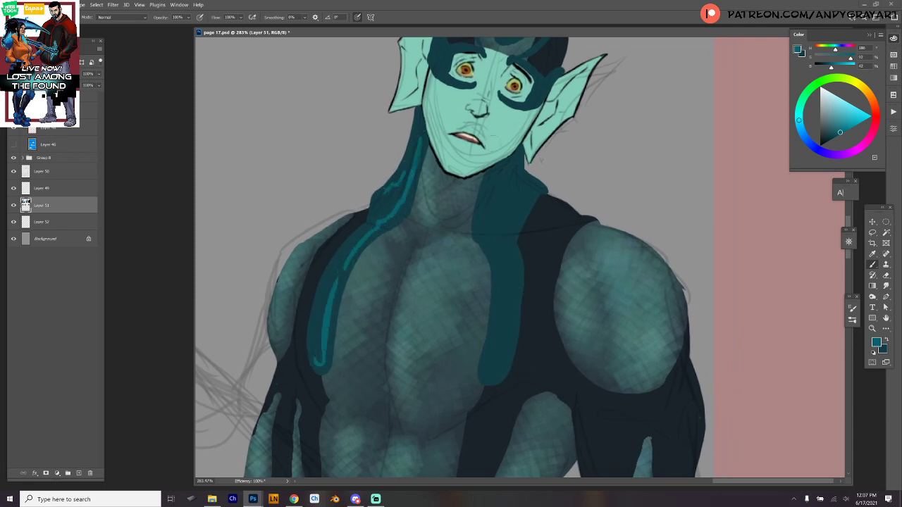
pyautogui.moveTo(493, 170)
pyautogui.mouseDown()
pyautogui.moveTo(480, 224)
pyautogui.moveTo(493, 282)
pyautogui.moveTo(491, 371)
pyautogui.moveTo(509, 334)
pyautogui.mouseUp()
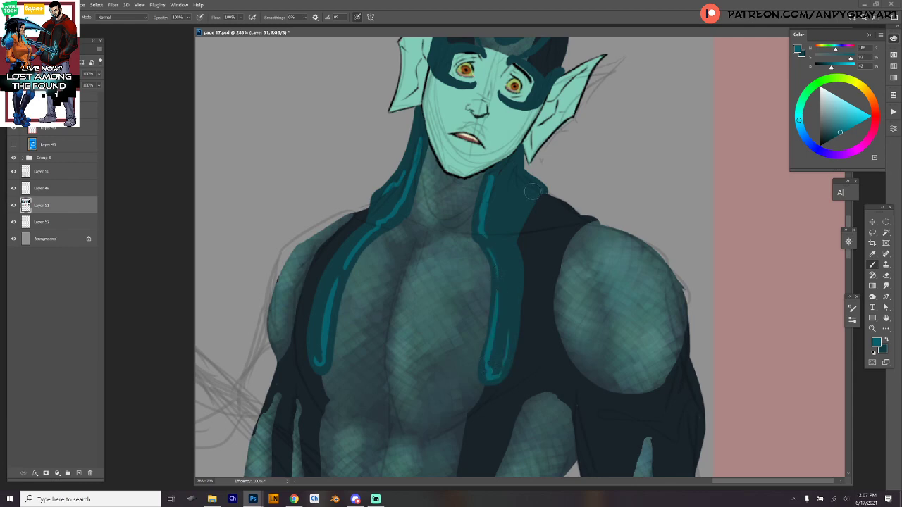
pyautogui.moveTo(534, 189)
pyautogui.mouseDown()
pyautogui.moveTo(506, 248)
pyautogui.moveTo(514, 295)
pyautogui.mouseUp()
pyautogui.moveTo(528, 183); pyautogui.dragTo(514, 161)
# - Paint brighter teal highlight strokes on the cap's central crest and its side ridges
pyautogui.moveTo(572, 141); pyautogui.dragTo(549, 291)
pyautogui.moveTo(418, 185)
pyautogui.mouseDown()
pyautogui.moveTo(439, 190)
pyautogui.moveTo(522, 213)
pyautogui.moveTo(513, 224)
pyautogui.moveTo(522, 240)
pyautogui.moveTo(507, 144)
pyautogui.moveTo(485, 184)
pyautogui.moveTo(520, 130)
pyautogui.moveTo(492, 117)
pyautogui.moveTo(482, 162)
pyautogui.mouseUp()
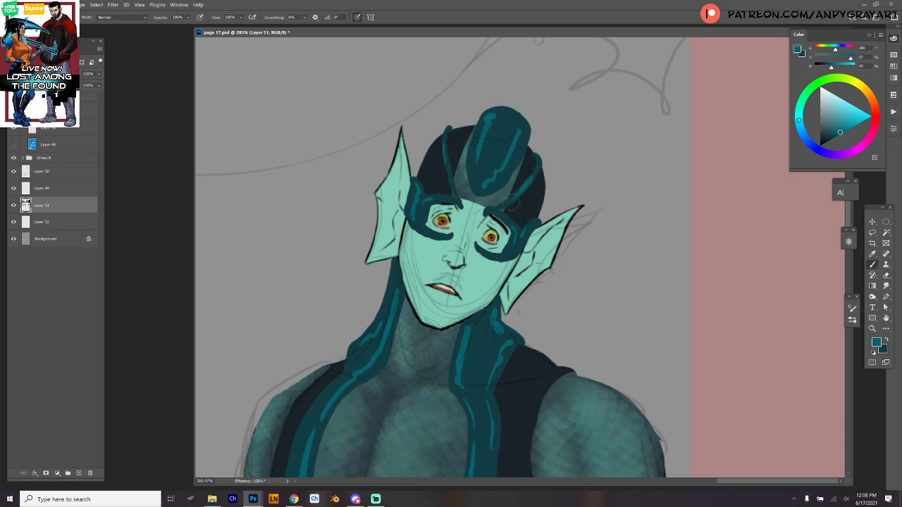
# - Smudge the teal highlights on the neck strip and chest band on the viewer's left with a hard round brush
pyautogui.scroll(-6, 579, 195)
pyautogui.scroll(-1, 578, 164)
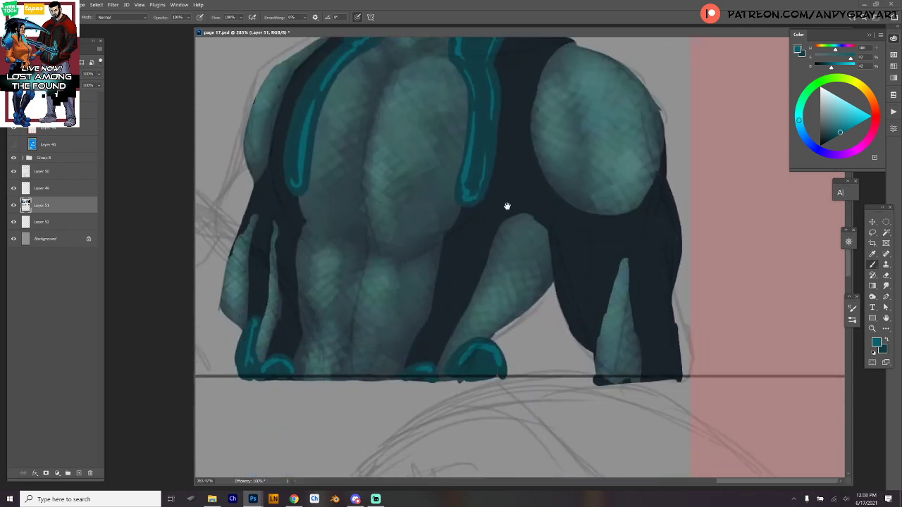
pyautogui.scroll(2, 507, 205)
pyautogui.scroll(1, 523, 207)
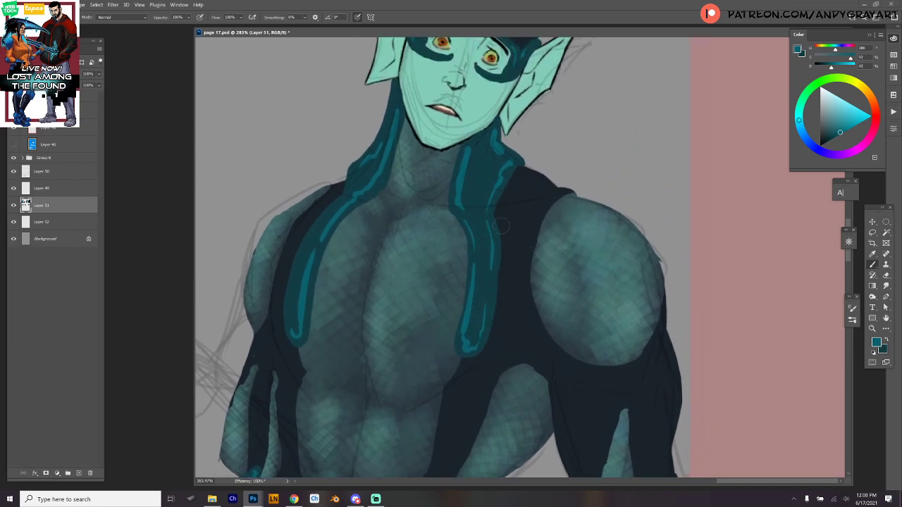
pyautogui.rightClick(496, 179)
pyautogui.click(559, 431)
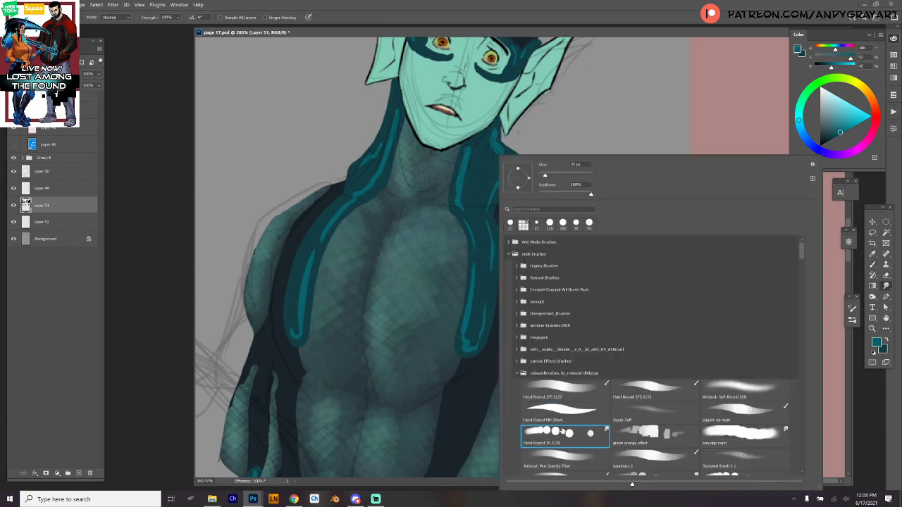
pyautogui.moveTo(309, 251)
pyautogui.mouseDown()
pyautogui.moveTo(296, 328)
pyautogui.moveTo(329, 209)
pyautogui.moveTo(312, 250)
pyautogui.moveTo(343, 202)
pyautogui.mouseUp()
pyautogui.rightClick(474, 145)
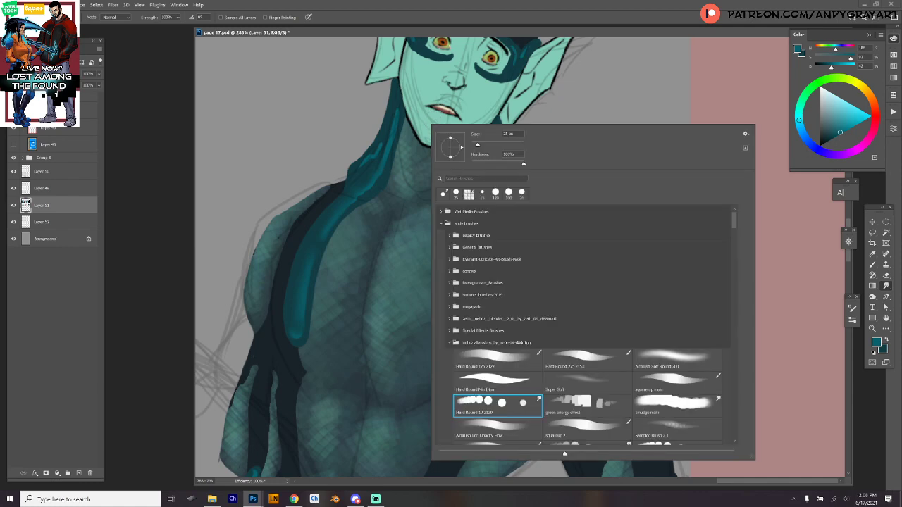
pyautogui.click(363, 165)
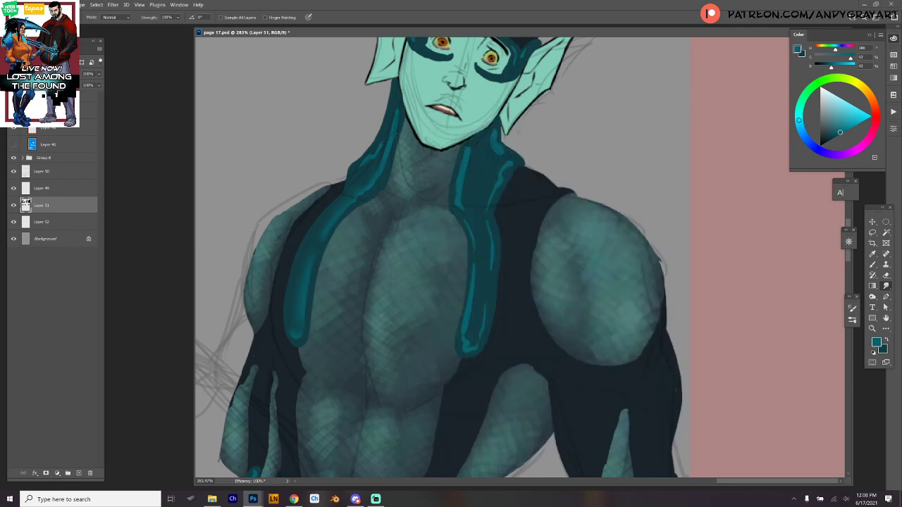
# - Smudge the highlights on the neck strip and chest band on the viewer's right into the dark teal
pyautogui.rightClick(397, 131)
pyautogui.click(396, 131)
pyautogui.moveTo(478, 286); pyautogui.dragTo(470, 343)
pyautogui.moveTo(491, 169); pyautogui.dragTo(477, 222)
# - Smudge the bright teal highlights on the cap's central crest into a smooth gradient
pyautogui.scroll(4, 482, 181)
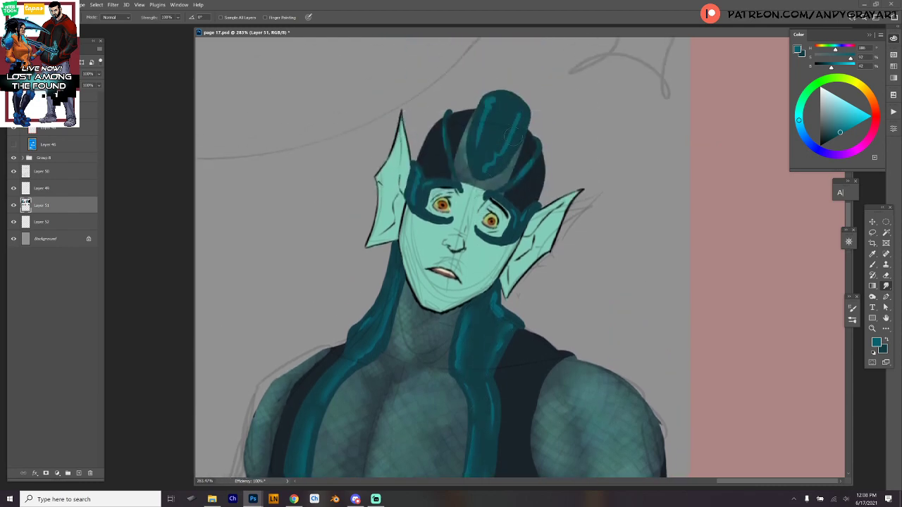
pyautogui.rightClick(513, 135)
pyautogui.press('Return')
pyautogui.moveTo(499, 104); pyautogui.dragTo(494, 150)
pyautogui.rightClick(495, 150)
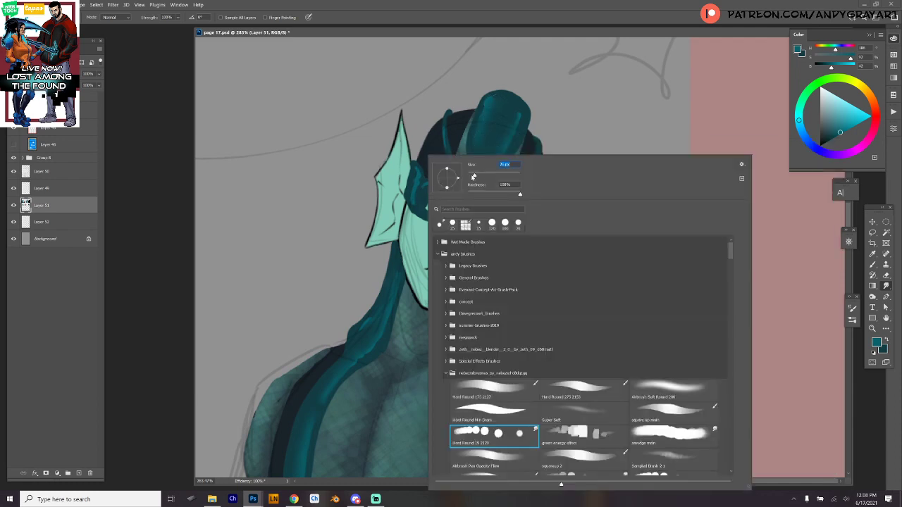
pyautogui.press('Return')
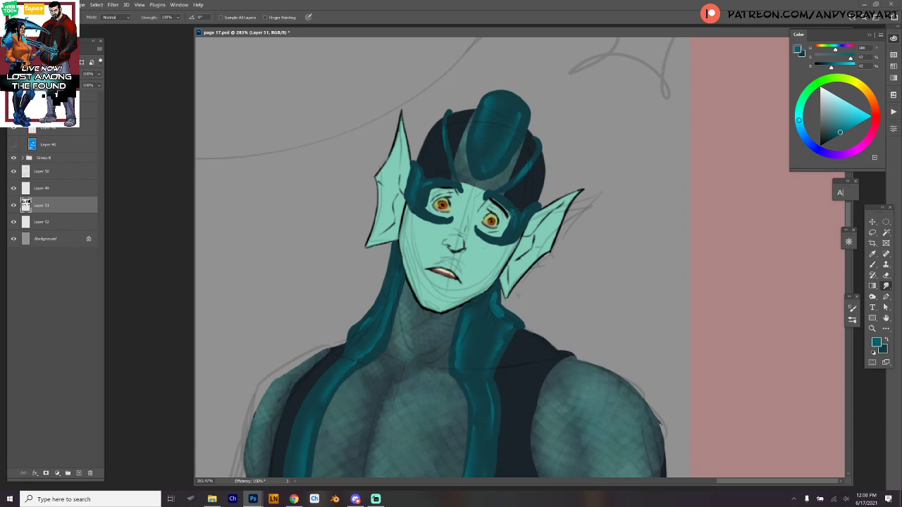
# - Smudge the highlights on the hip and belt shapes at the panel's lower border
pyautogui.scroll(-5, 451, 257)
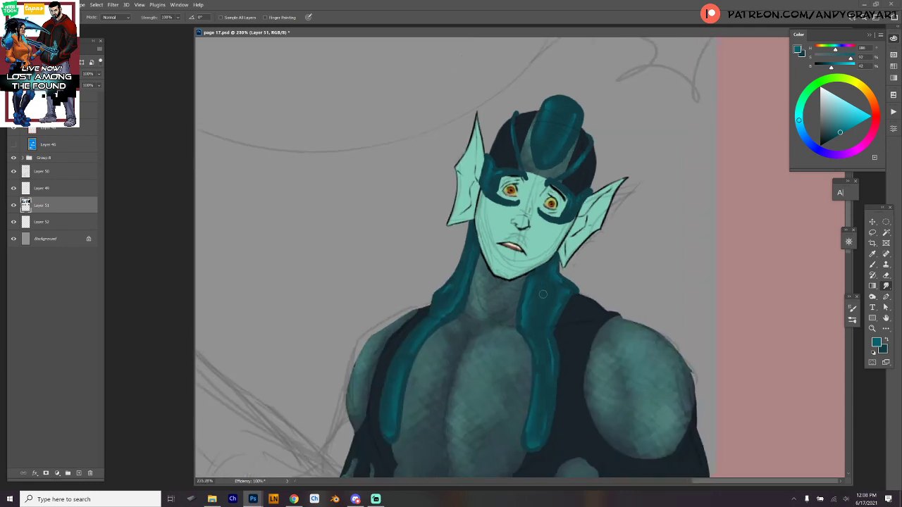
pyautogui.scroll(5, 451, 257)
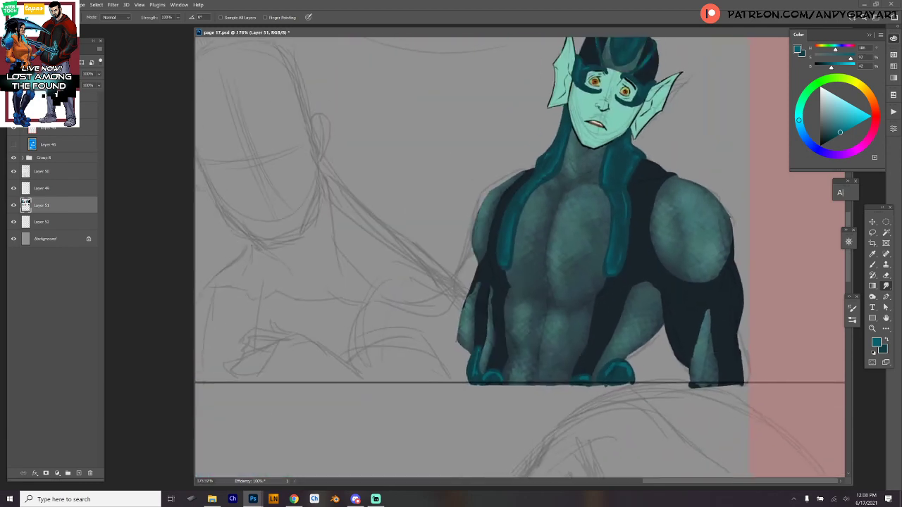
pyautogui.scroll(-5, 451, 257)
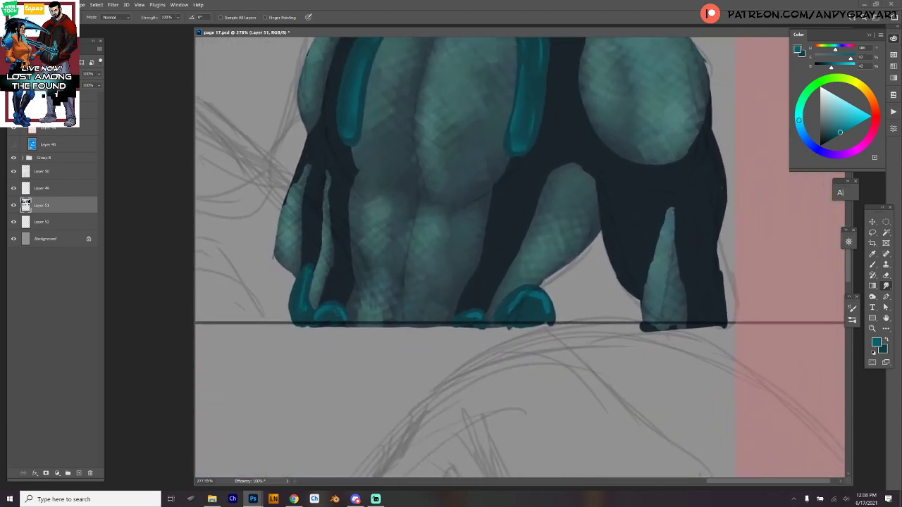
pyautogui.moveTo(480, 320); pyautogui.dragTo(478, 315)
pyautogui.scroll(-2, 520, 257)
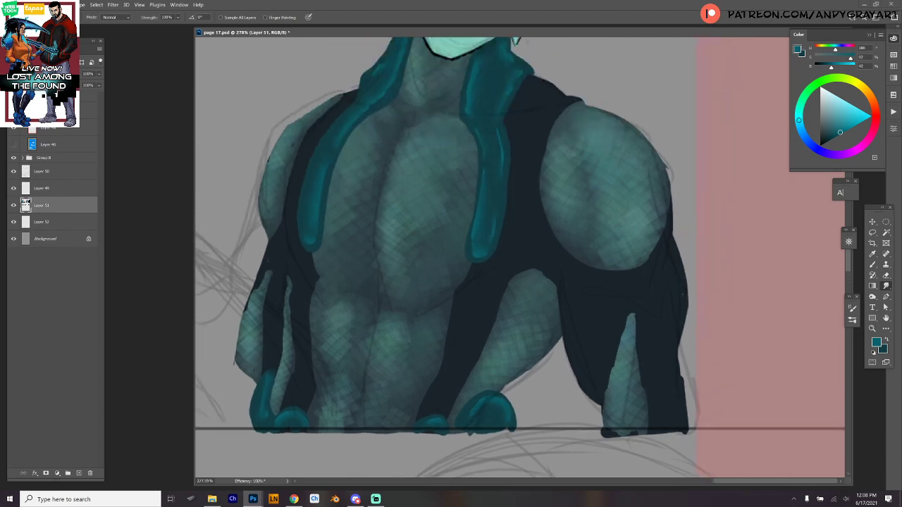
# - Examine the shaded figure at a distance beside the other characters in the middle row of panels
pyautogui.scroll(-2, 841, 248)
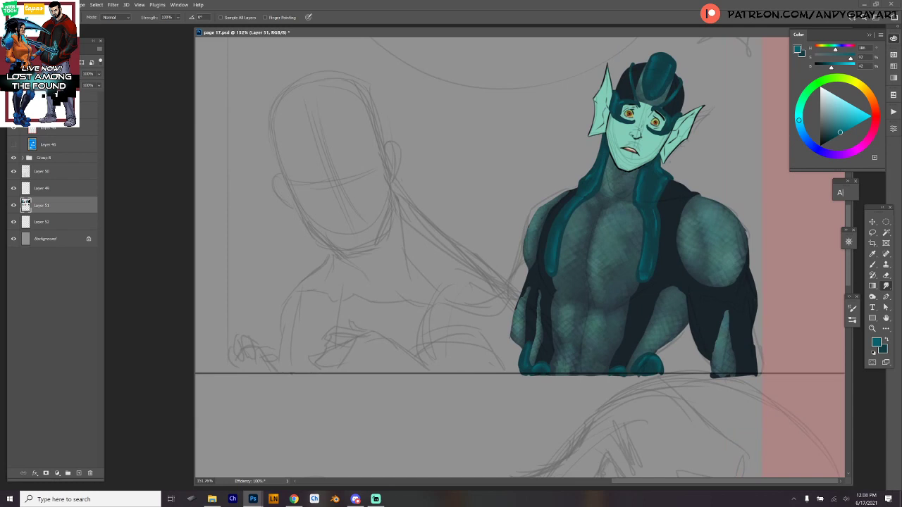
pyautogui.scroll(3, 520, 258)
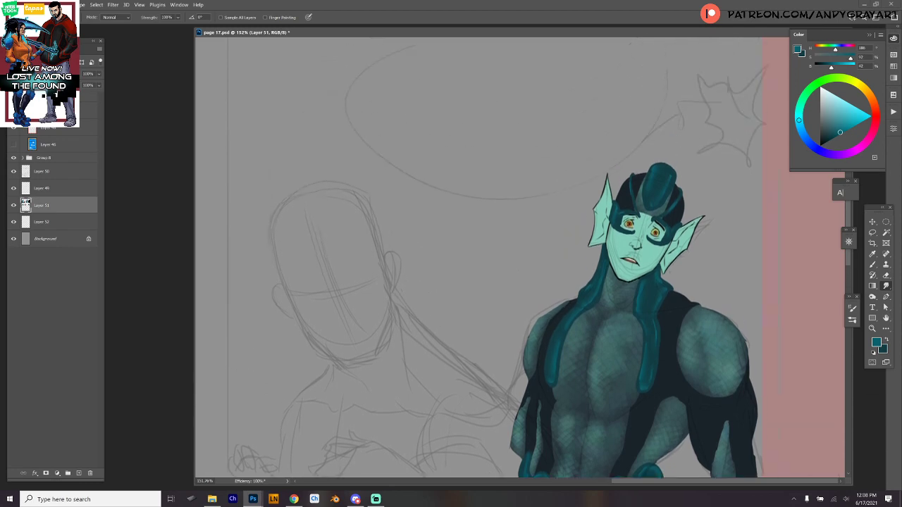
pyautogui.scroll(-4, 634, 236)
pyautogui.moveTo(520, 257); pyautogui.dragTo(567, 241)
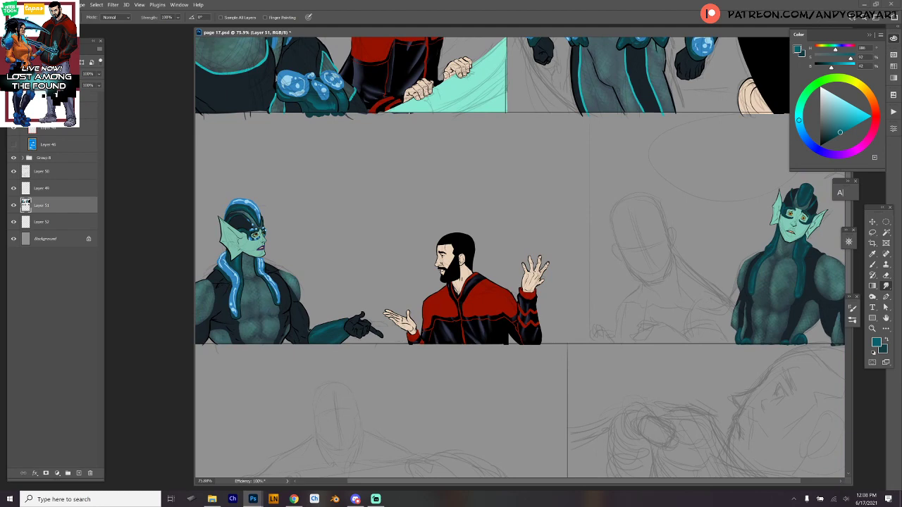
pyautogui.moveTo(520, 257); pyautogui.dragTo(466, 257)
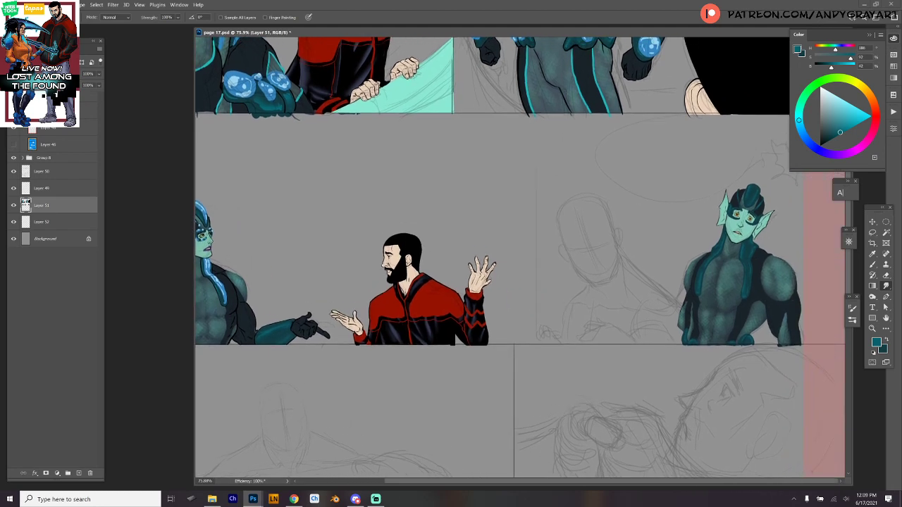
pyautogui.scroll(4, 523, 259)
pyautogui.scroll(-4, 514, 268)
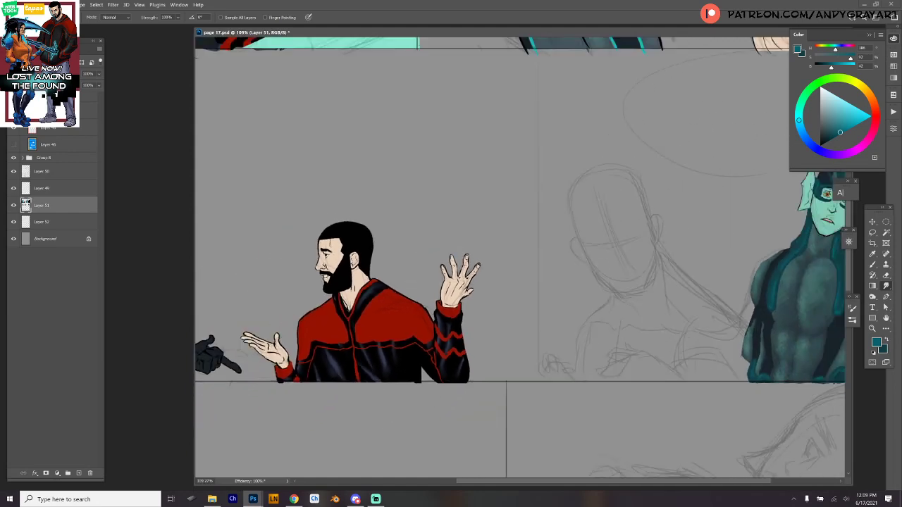
pyautogui.moveTo(634, 268)
pyautogui.mouseDown()
pyautogui.moveTo(607, 208)
pyautogui.moveTo(634, 268)
pyautogui.mouseUp()
# - Sample the medium blue and the light blue from the armoured figure's forearm gem as the two brush colours
pyautogui.moveTo(514, 176); pyautogui.dragTo(528, 373)
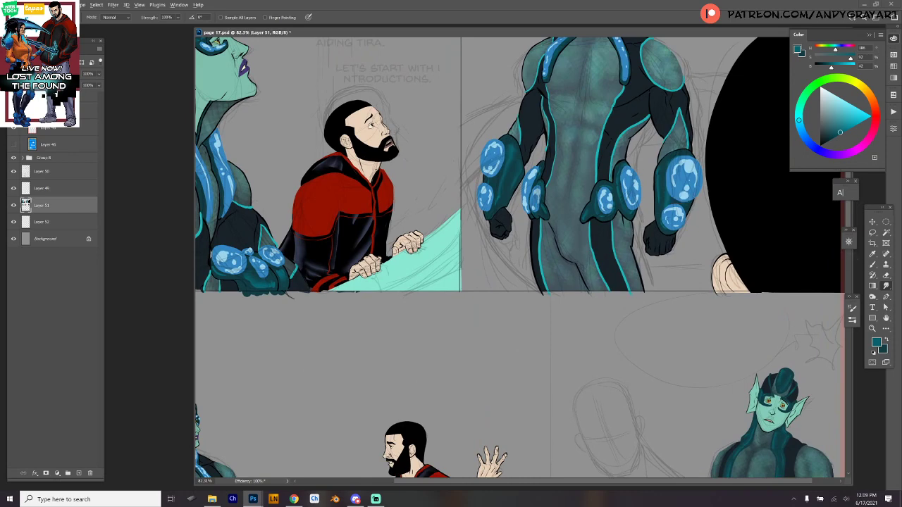
pyautogui.press('b')
pyautogui.keyDown('alt'); pyautogui.click(681, 183); pyautogui.keyUp('alt')
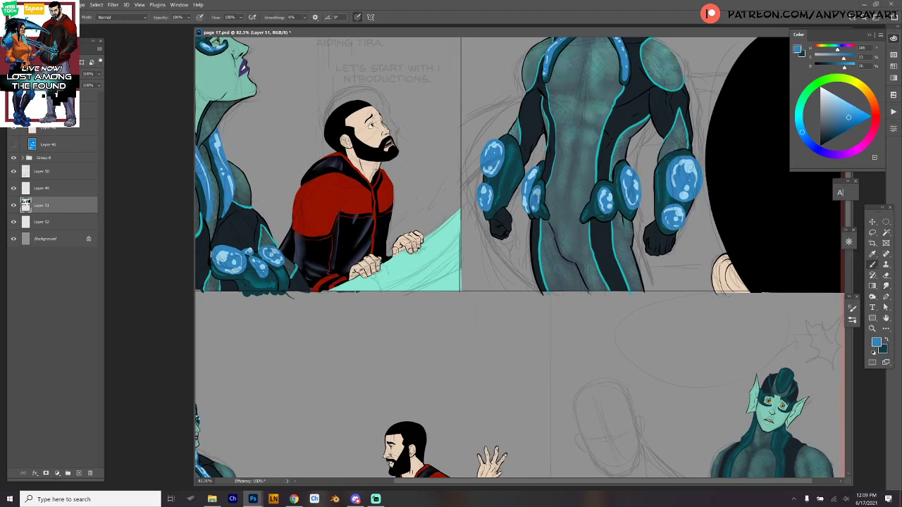
pyautogui.press('x')
pyautogui.keyDown('alt'); pyautogui.click(689, 173); pyautogui.keyUp('alt')
# - Paint a medium blue strip down the outer side of the neck and chest band on the viewer's left
pyautogui.moveTo(594, 326); pyautogui.dragTo(553, 131)
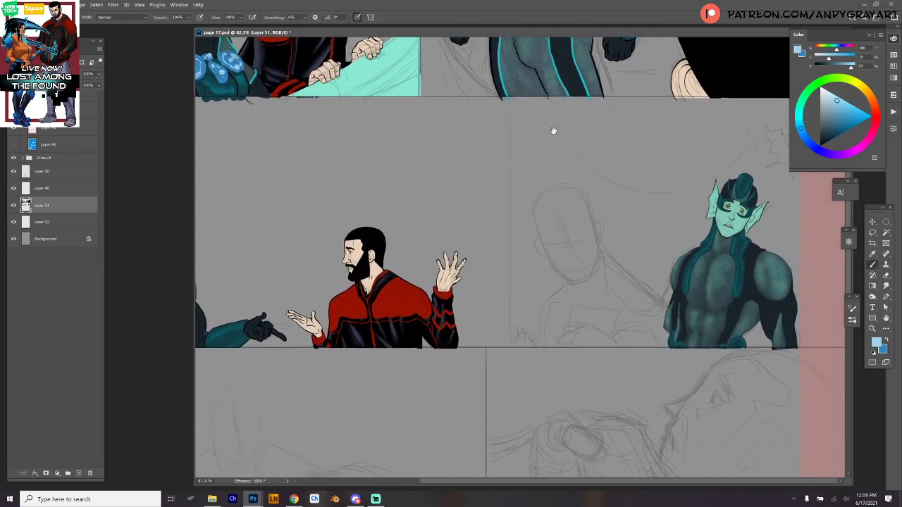
pyautogui.moveTo(768, 275); pyautogui.dragTo(790, 283)
pyautogui.moveTo(783, 287); pyautogui.dragTo(644, 235)
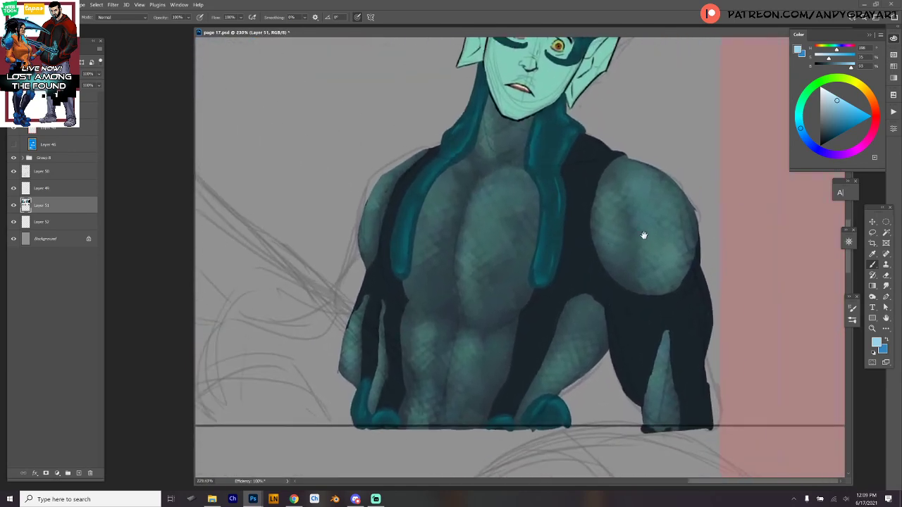
pyautogui.scroll(2, 634, 240)
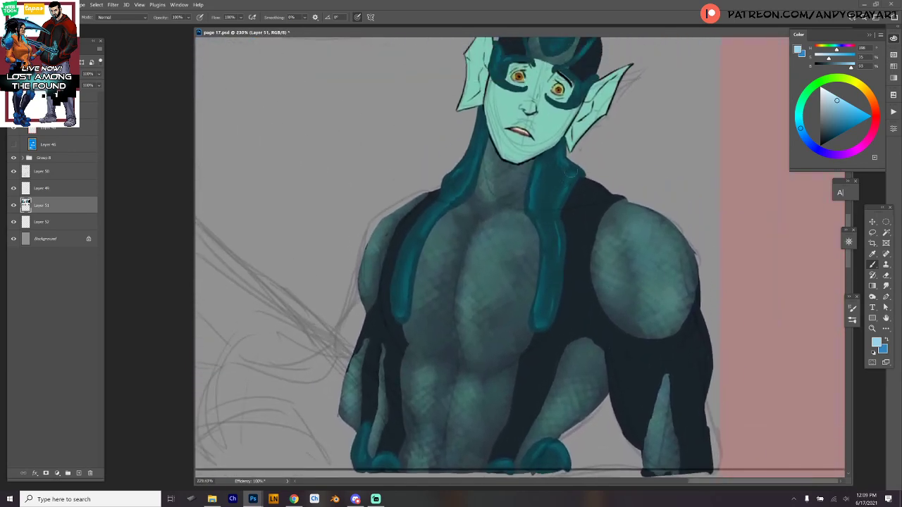
pyautogui.press('x')
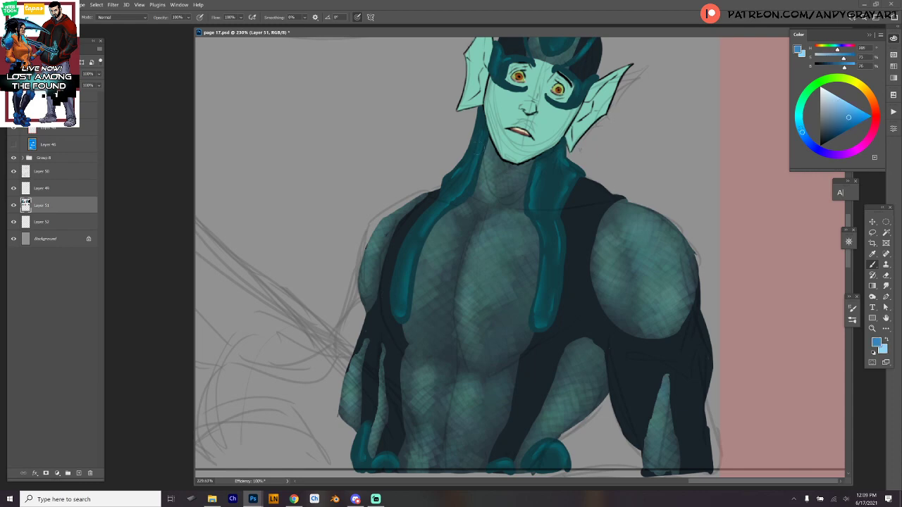
pyautogui.moveTo(474, 134); pyautogui.dragTo(409, 235)
pyautogui.moveTo(442, 184)
pyautogui.mouseDown()
pyautogui.moveTo(406, 238)
pyautogui.moveTo(391, 275)
pyautogui.moveTo(395, 304)
pyautogui.moveTo(424, 225)
pyautogui.moveTo(410, 262)
pyautogui.moveTo(466, 153)
pyautogui.mouseUp()
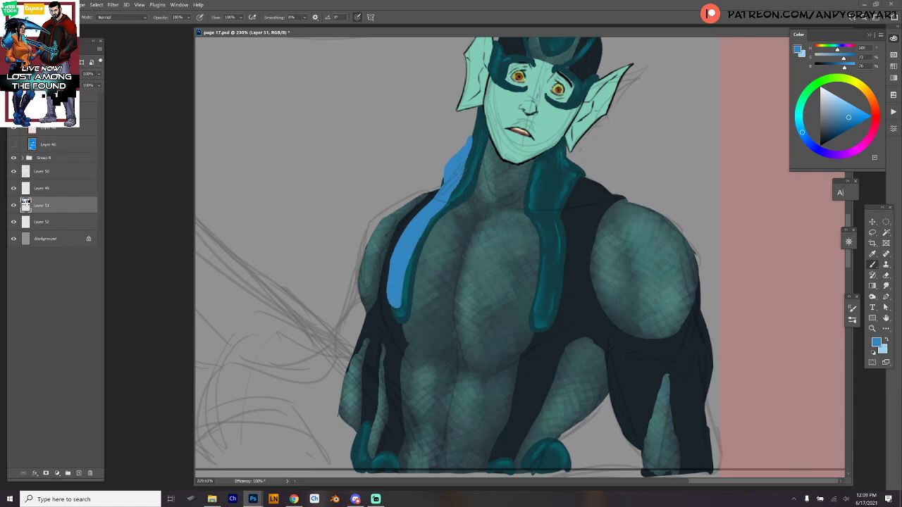
# - Paint a matching medium blue strip down the neck and chest band on the viewer's right, undoing stray strokes
pyautogui.moveTo(568, 147)
pyautogui.mouseDown()
pyautogui.moveTo(542, 214)
pyautogui.moveTo(532, 320)
pyautogui.moveTo(541, 317)
pyautogui.moveTo(552, 227)
pyautogui.mouseUp()
pyautogui.moveTo(547, 321)
pyautogui.mouseDown()
pyautogui.moveTo(553, 220)
pyautogui.moveTo(574, 160)
pyautogui.moveTo(589, 177)
pyautogui.moveTo(569, 165)
pyautogui.moveTo(549, 215)
pyautogui.mouseUp()
pyautogui.hotkey('ctrl', 'z')
pyautogui.hotkey('ctrl', 'z')
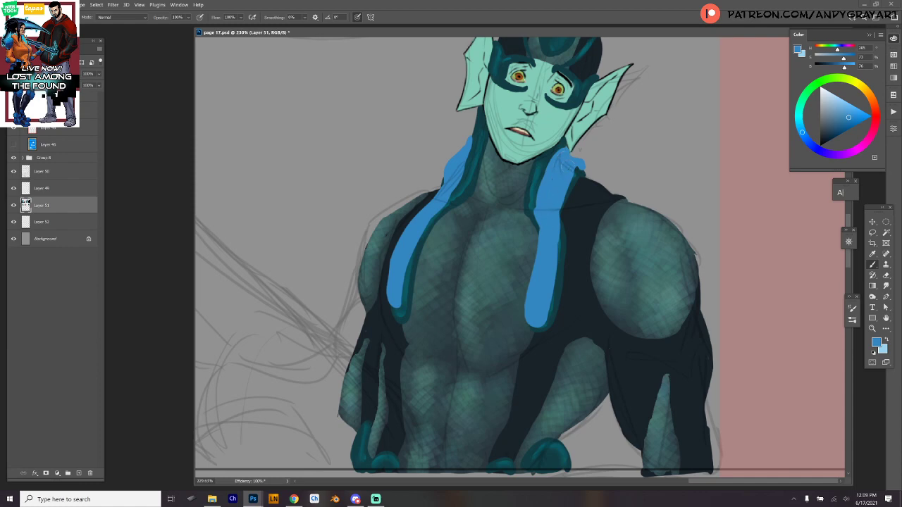
# - Paint medium blue over the cap's central crest and on the upper tips of its side ridges
pyautogui.scroll(3, 555, 165)
pyautogui.moveTo(552, 176)
pyautogui.mouseDown()
pyautogui.moveTo(571, 130)
pyautogui.moveTo(561, 129)
pyautogui.moveTo(572, 120)
pyautogui.moveTo(574, 164)
pyautogui.moveTo(578, 132)
pyautogui.mouseUp()
pyautogui.moveTo(526, 143); pyautogui.dragTo(525, 148)
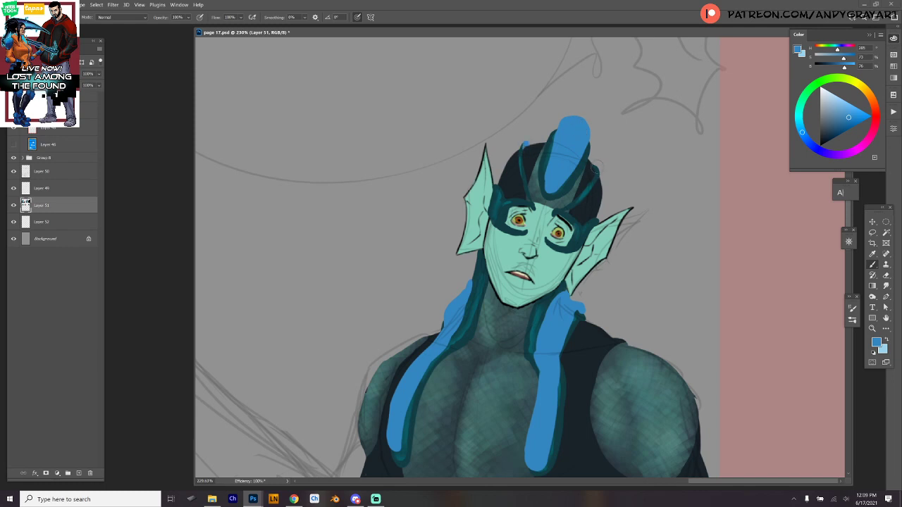
pyautogui.moveTo(595, 166); pyautogui.dragTo(597, 173)
# - Dab medium blue spots along the mask around both eyes and at its outer corners
pyautogui.moveTo(528, 201)
pyautogui.mouseDown()
pyautogui.moveTo(506, 201)
pyautogui.moveTo(501, 232)
pyautogui.mouseUp()
pyautogui.moveTo(495, 181); pyautogui.dragTo(499, 204)
pyautogui.moveTo(581, 234); pyautogui.dragTo(575, 244)
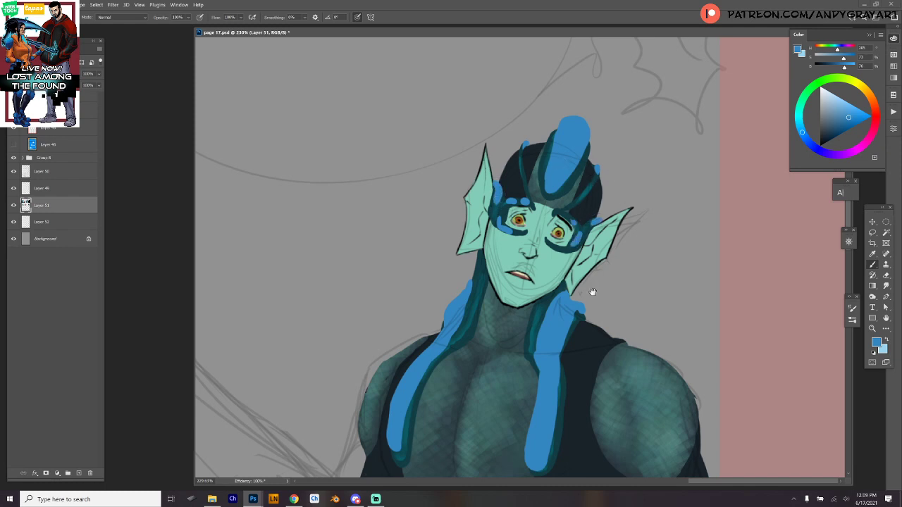
# - Paint medium blue gems inside the teal pieces at the figure's waist, along the panel's lower border
pyautogui.moveTo(589, 291); pyautogui.dragTo(600, 169)
pyautogui.moveTo(567, 296); pyautogui.dragTo(563, 195)
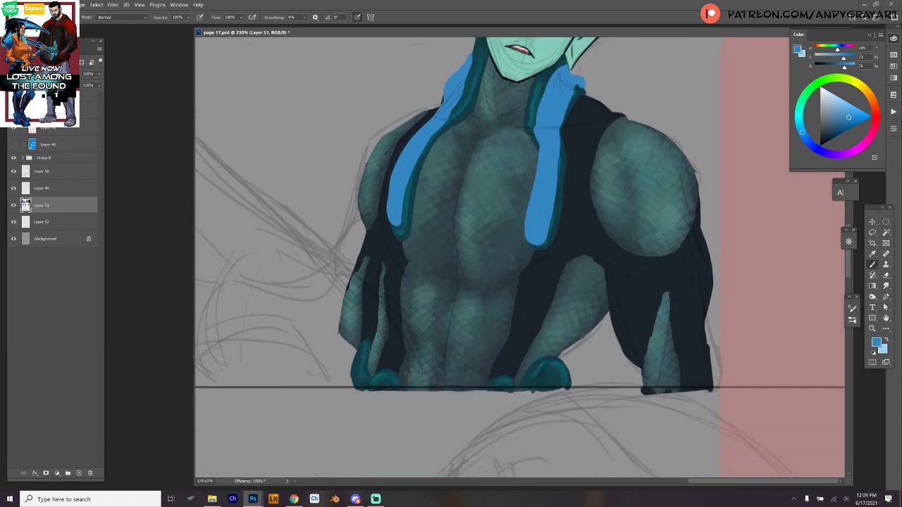
pyautogui.moveTo(361, 344)
pyautogui.mouseDown()
pyautogui.moveTo(350, 377)
pyautogui.moveTo(360, 347)
pyautogui.moveTo(349, 360)
pyautogui.moveTo(347, 384)
pyautogui.moveTo(359, 357)
pyautogui.moveTo(349, 374)
pyautogui.moveTo(393, 383)
pyautogui.mouseUp()
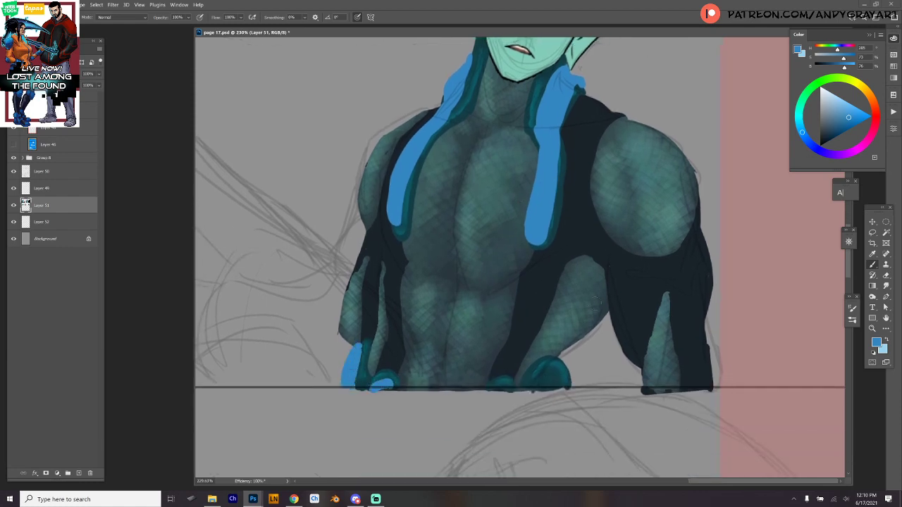
pyautogui.moveTo(494, 386)
pyautogui.mouseDown()
pyautogui.moveTo(564, 370)
pyautogui.moveTo(561, 384)
pyautogui.moveTo(542, 381)
pyautogui.moveTo(576, 386)
pyautogui.mouseUp()
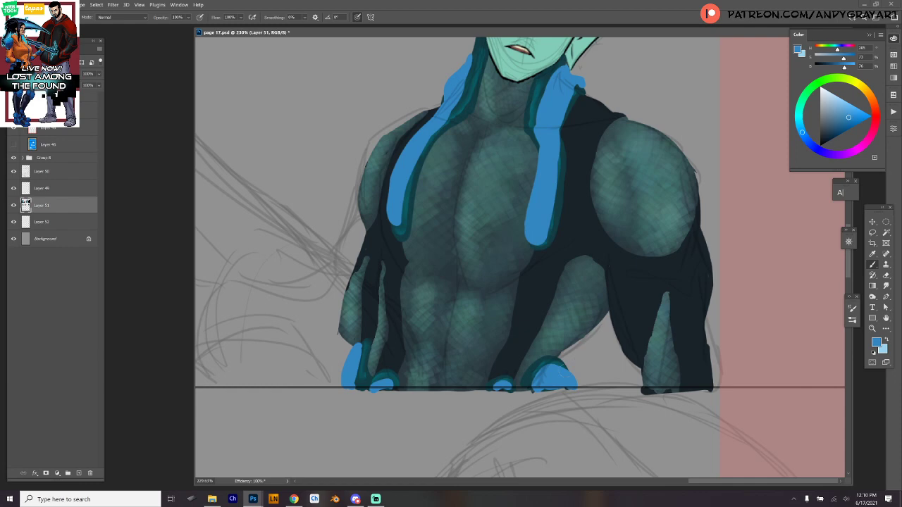
# - Add light blue highlight lines along both medium blue neck and chest bands
pyautogui.moveTo(601, 223); pyautogui.dragTo(596, 368)
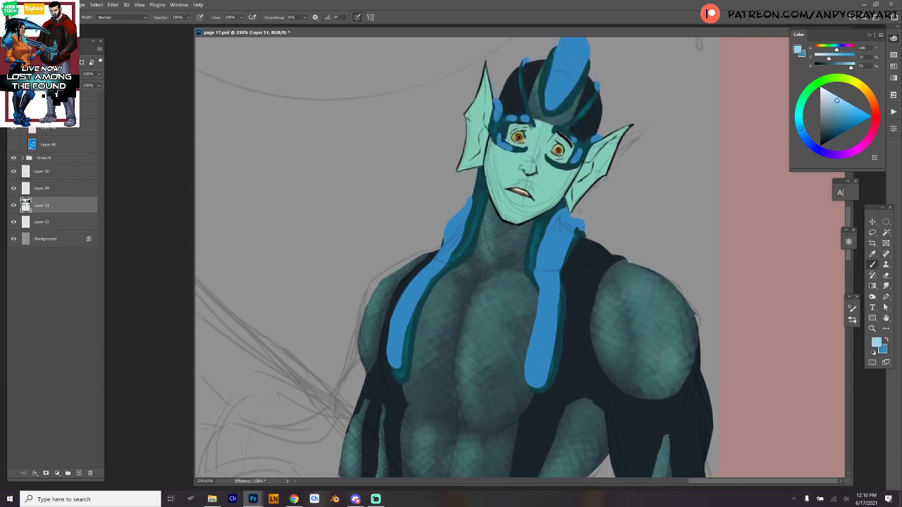
pyautogui.press('x')
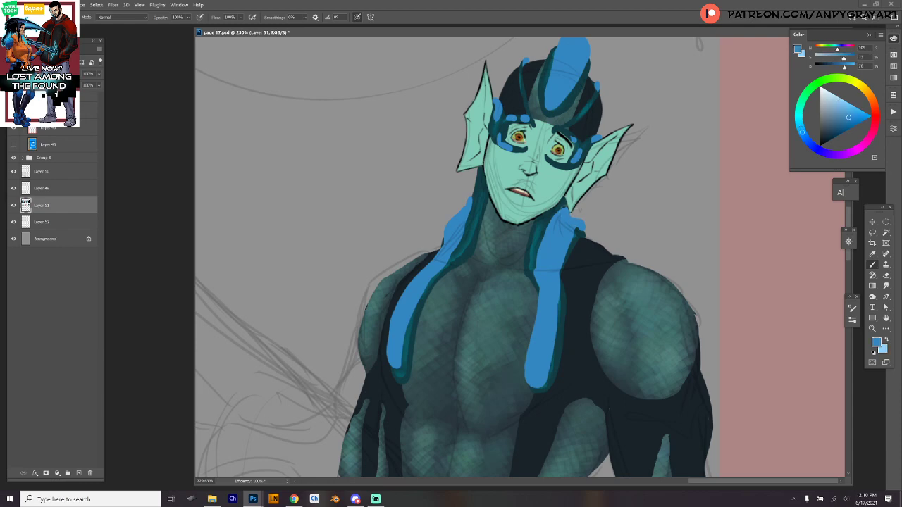
pyautogui.moveTo(578, 215); pyautogui.dragTo(579, 231)
pyautogui.click(837, 100)
pyautogui.moveTo(471, 204)
pyautogui.mouseDown()
pyautogui.moveTo(400, 320)
pyautogui.moveTo(392, 360)
pyautogui.mouseUp()
pyautogui.moveTo(396, 317); pyautogui.dragTo(394, 334)
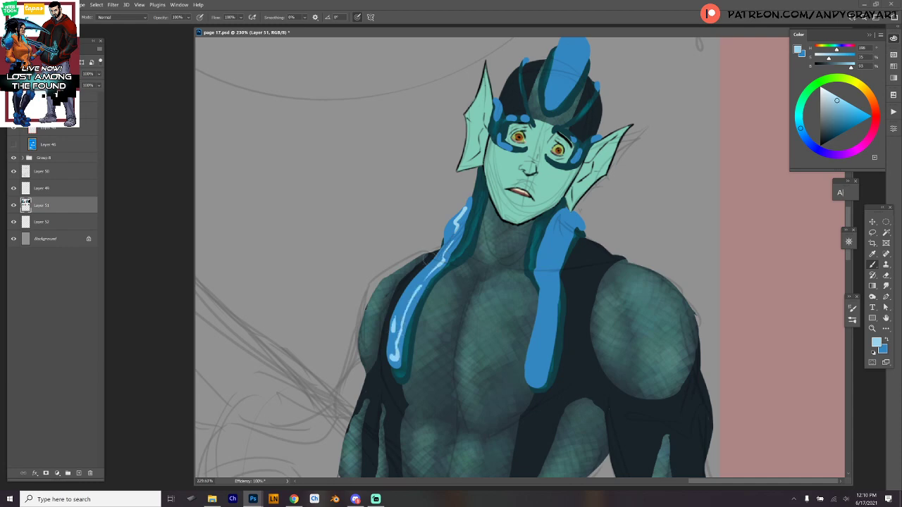
pyautogui.moveTo(568, 217)
pyautogui.mouseDown()
pyautogui.moveTo(541, 257)
pyautogui.moveTo(533, 382)
pyautogui.moveTo(549, 314)
pyautogui.mouseUp()
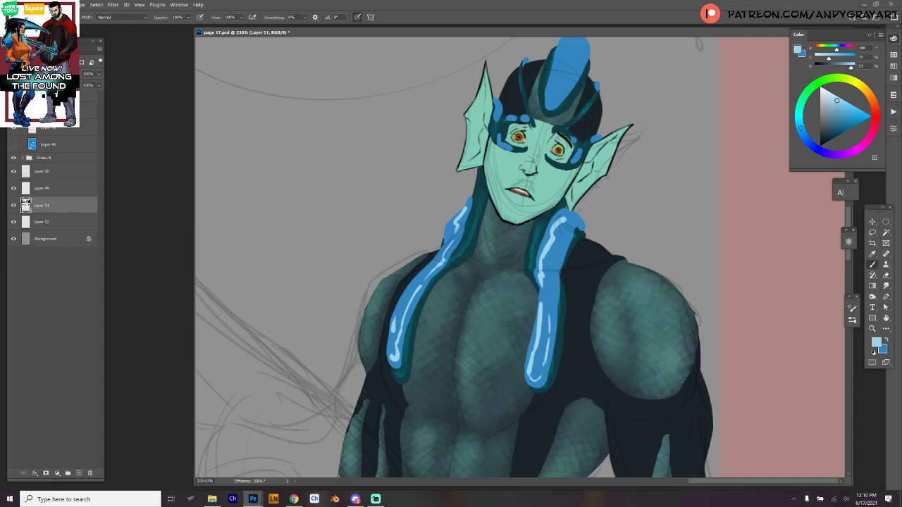
pyautogui.moveTo(572, 228); pyautogui.dragTo(562, 250)
# - Add light blue highlights to the mask's blue spots and the cap's central crest
pyautogui.moveTo(577, 131); pyautogui.dragTo(574, 139)
pyautogui.scroll(3, 619, 120)
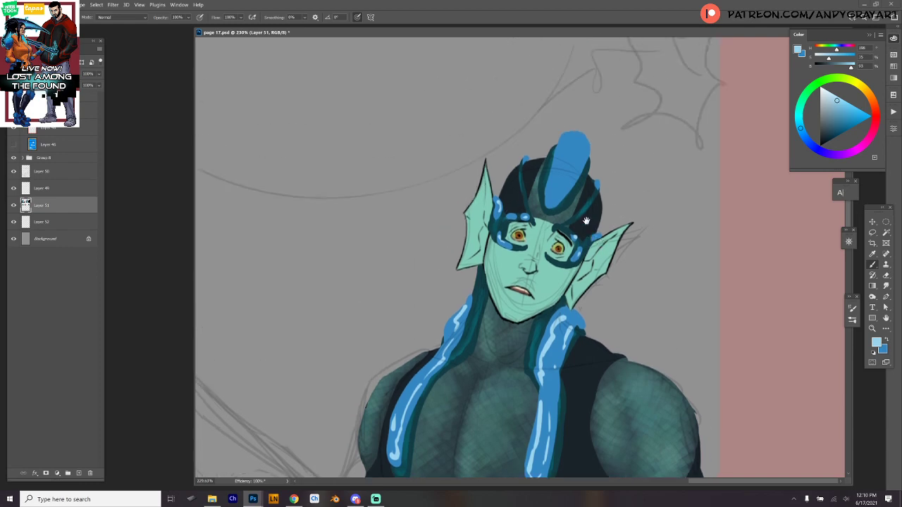
pyautogui.moveTo(551, 203)
pyautogui.mouseDown()
pyautogui.moveTo(570, 138)
pyautogui.moveTo(567, 184)
pyautogui.mouseUp()
pyautogui.moveTo(609, 250); pyautogui.dragTo(609, 218)
# - Paint light blue highlights on the four blue gems at the figure's waist
pyautogui.scroll(-10, 609, 218)
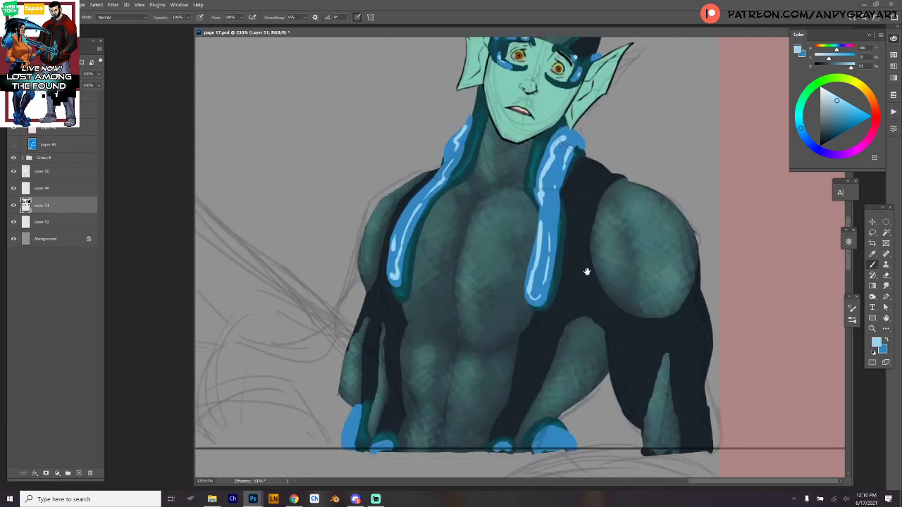
pyautogui.click(356, 216)
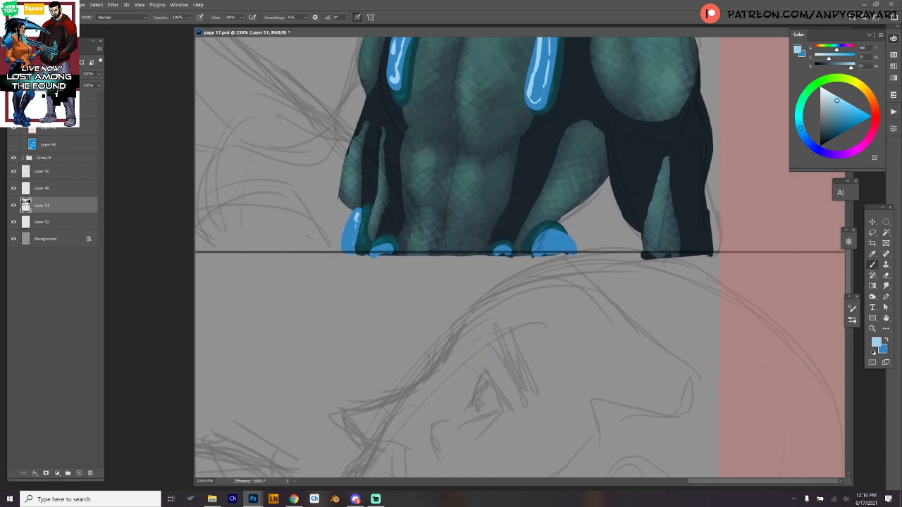
pyautogui.moveTo(356, 222)
pyautogui.mouseDown()
pyautogui.moveTo(355, 247)
pyautogui.moveTo(379, 250)
pyautogui.mouseUp()
pyautogui.moveTo(504, 251)
pyautogui.mouseDown()
pyautogui.moveTo(557, 233)
pyautogui.moveTo(565, 243)
pyautogui.moveTo(558, 247)
pyautogui.mouseUp()
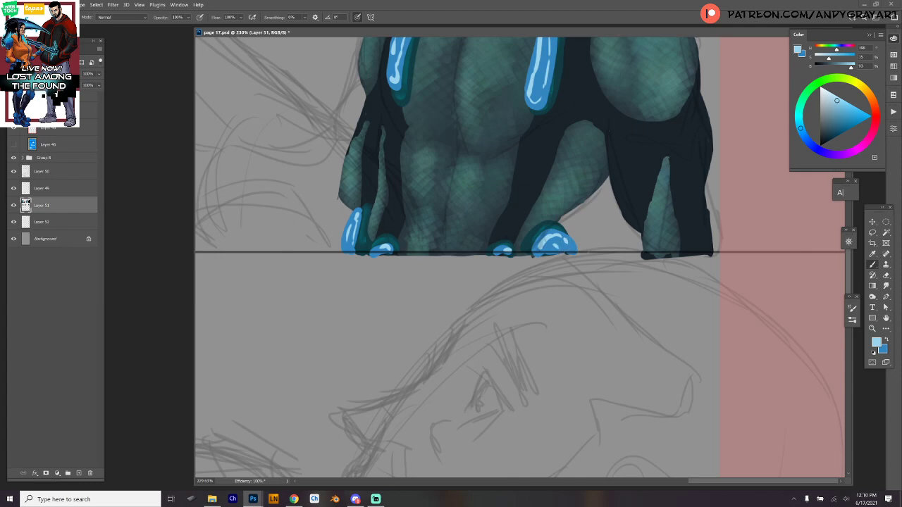
# - Dot small light blue sparkles along both neck and chest bands
pyautogui.scroll(4, 576, 265)
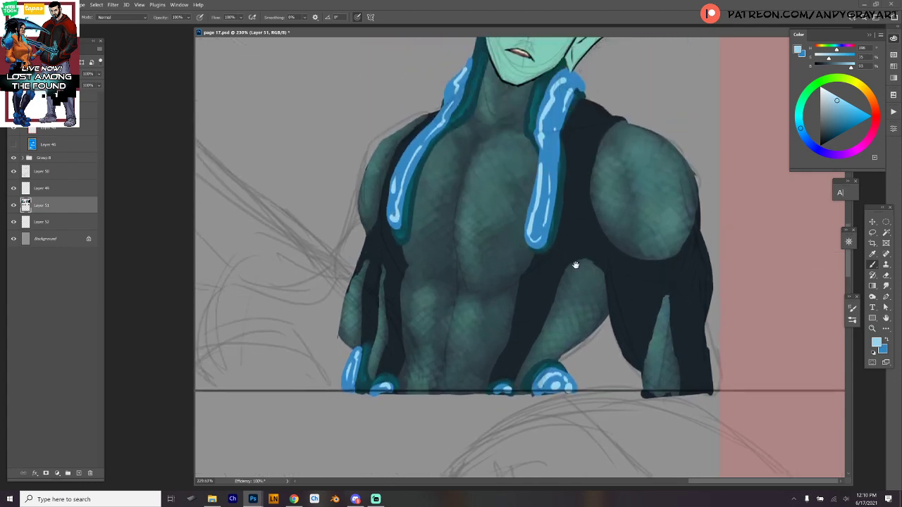
pyautogui.click(554, 116)
pyautogui.click(551, 139)
pyautogui.click(571, 78)
pyautogui.click(415, 145)
pyautogui.click(407, 154)
pyautogui.scroll(1, 688, 340)
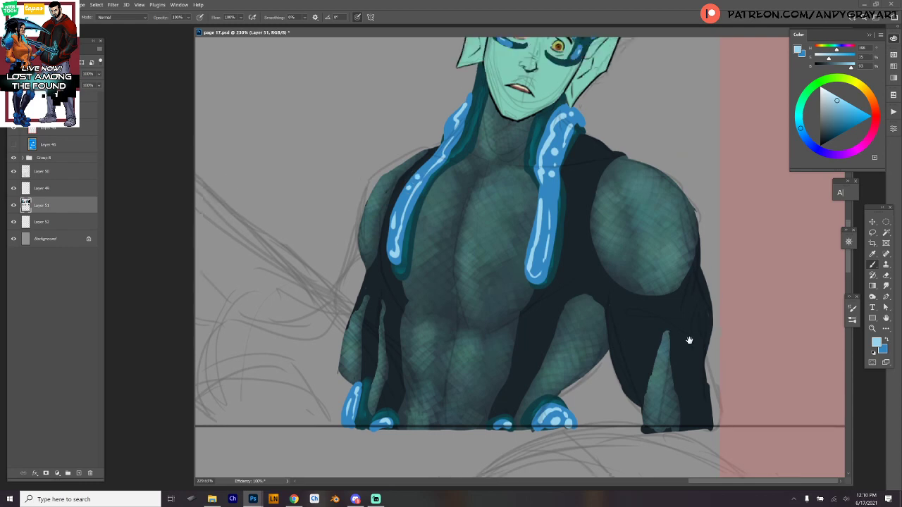
# - Outline in black the outer edge of the standing armoured figure's shoulder patch, on the viewer's right in the upper panel
pyautogui.scroll(-6, 689, 340)
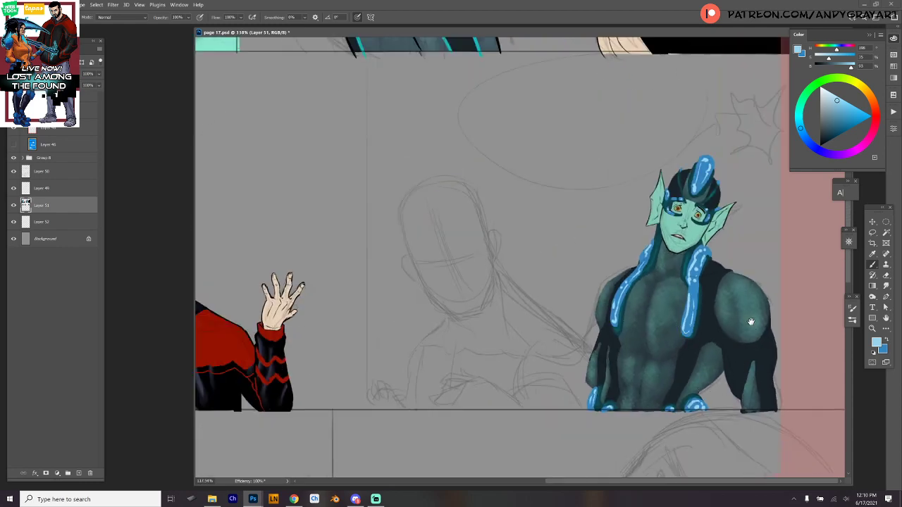
pyautogui.scroll(4, 750, 322)
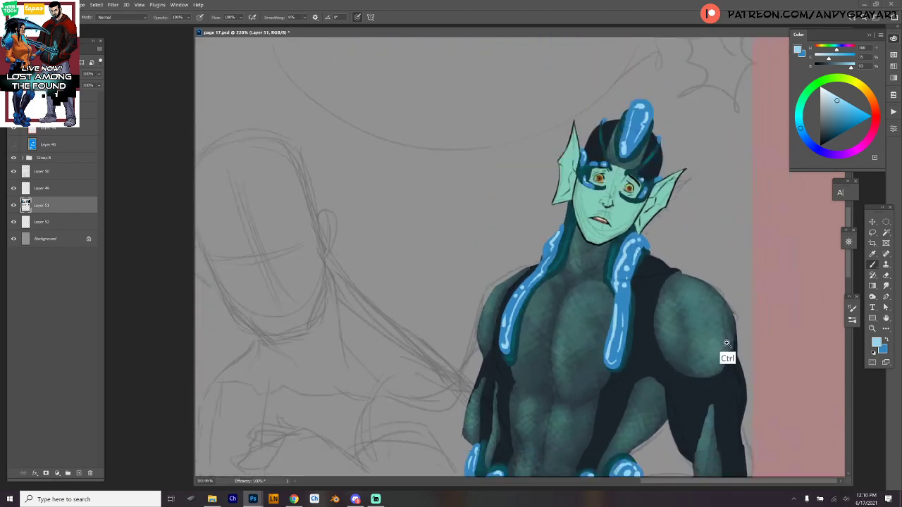
pyautogui.scroll(-8, 725, 343)
pyautogui.moveTo(620, 256); pyautogui.dragTo(596, 388)
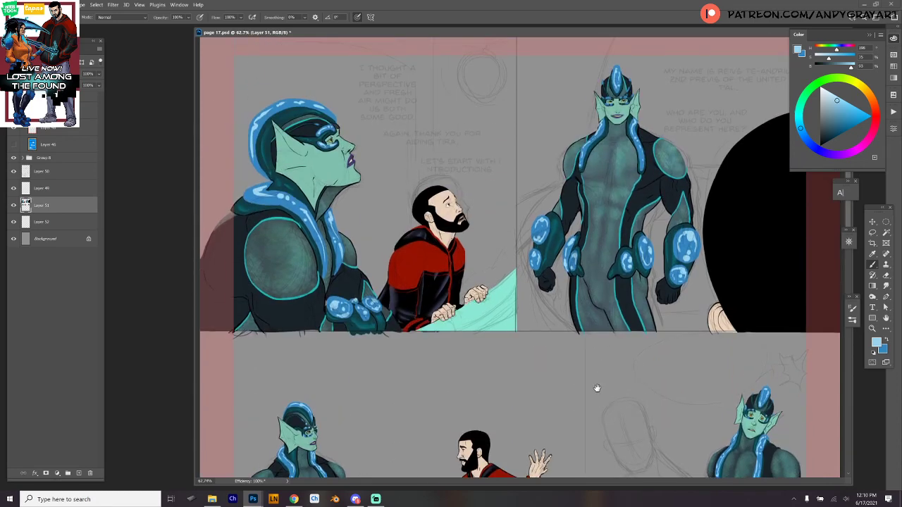
pyautogui.scroll(4, 684, 191)
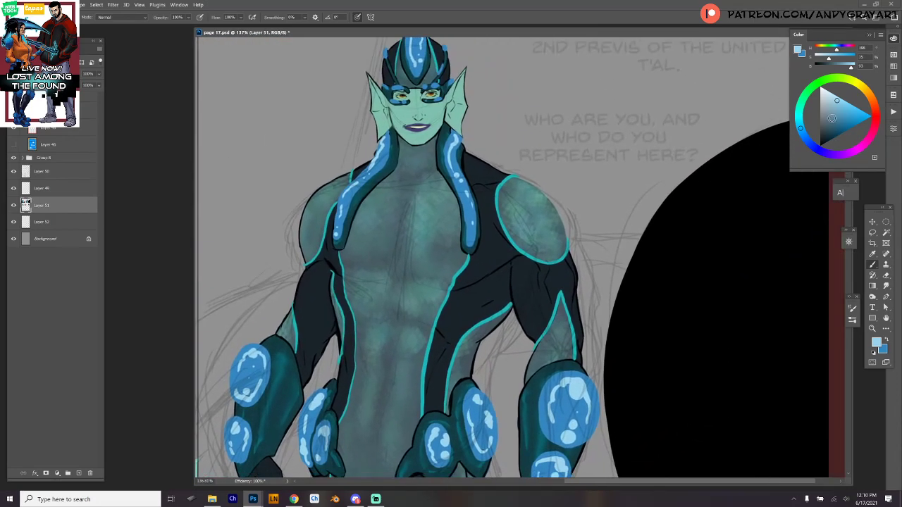
pyautogui.keyDown('alt'); pyautogui.click(725, 225); pyautogui.keyUp('alt')
pyautogui.scroll(4, 554, 187)
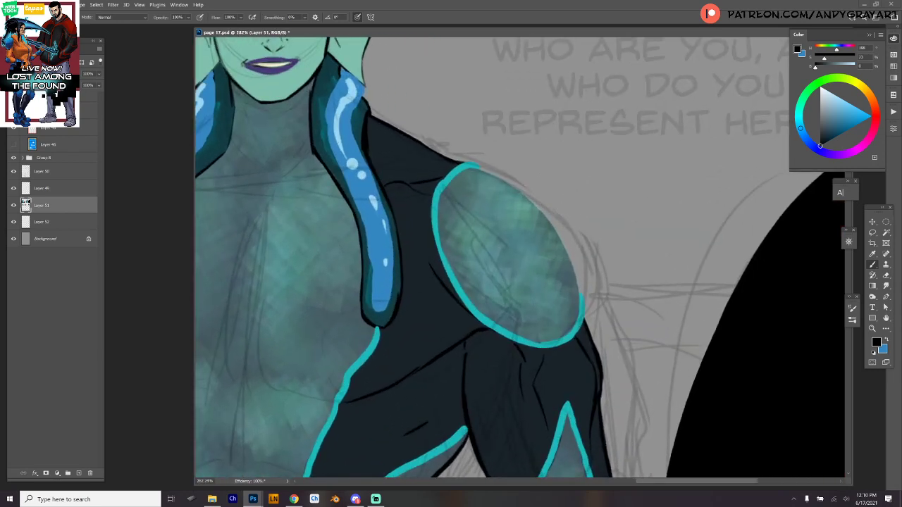
pyautogui.rightClick(613, 164)
pyautogui.press('Return')
pyautogui.moveTo(479, 168)
pyautogui.mouseDown()
pyautogui.moveTo(529, 202)
pyautogui.moveTo(515, 190)
pyautogui.moveTo(554, 232)
pyautogui.moveTo(581, 300)
pyautogui.mouseUp()
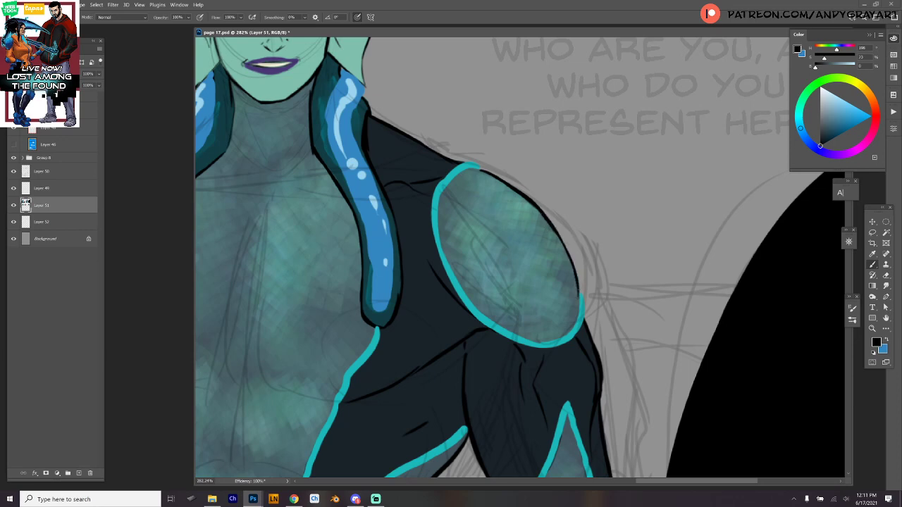
# - Outline in black the far shoulder of the armoured figure facing the bearded man in the middle row, redoing stray strokes
pyautogui.moveTo(623, 384); pyautogui.dragTo(624, 202)
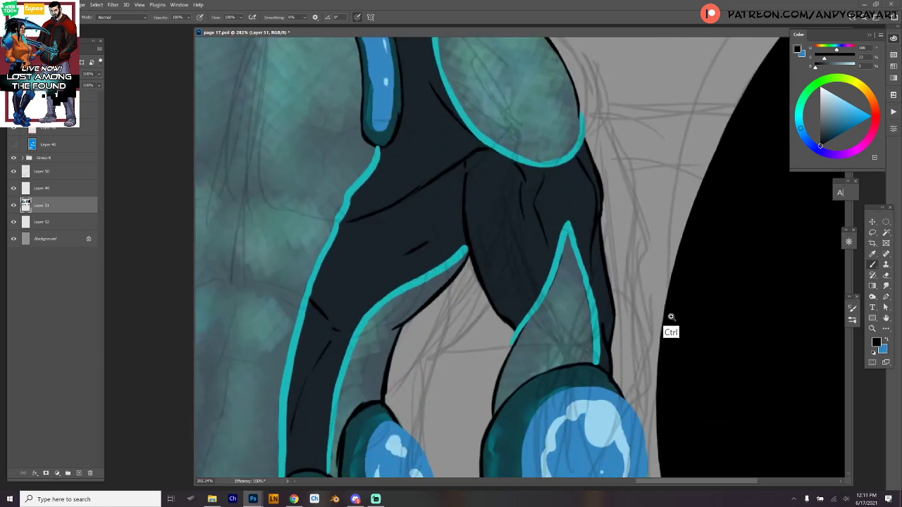
pyautogui.scroll(-3, 665, 324)
pyautogui.moveTo(672, 349); pyautogui.dragTo(647, 241)
pyautogui.moveTo(669, 291); pyautogui.dragTo(634, 293)
pyautogui.moveTo(656, 351); pyautogui.dragTo(656, 248)
pyautogui.moveTo(689, 385); pyautogui.dragTo(688, 381)
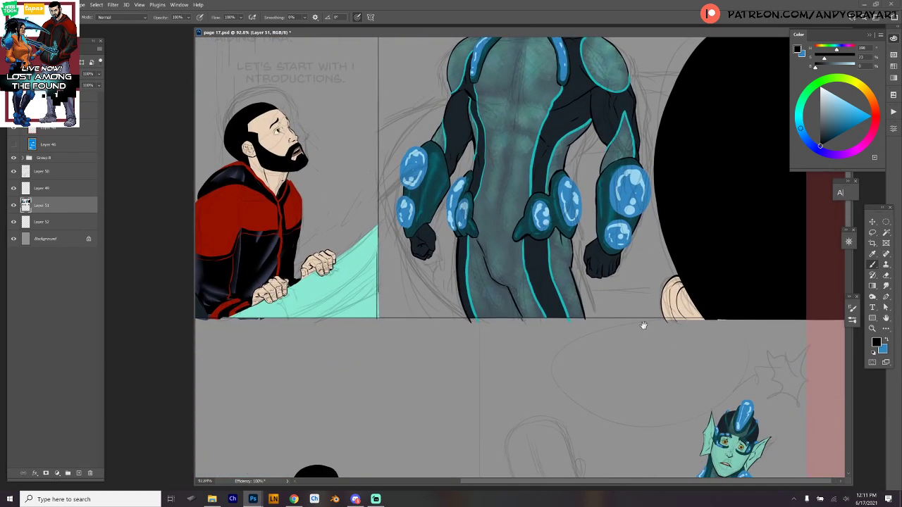
pyautogui.moveTo(581, 393); pyautogui.dragTo(651, 256)
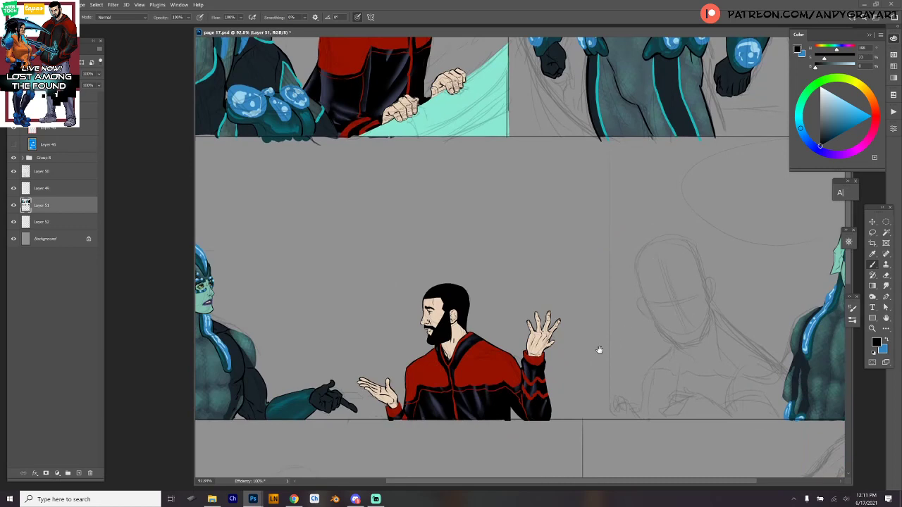
pyautogui.moveTo(598, 350); pyautogui.dragTo(724, 248)
pyautogui.moveTo(403, 231); pyautogui.dragTo(487, 237)
pyautogui.moveTo(397, 240); pyautogui.dragTo(472, 281)
pyautogui.hotkey('ctrl', 'z')
pyautogui.moveTo(430, 251); pyautogui.dragTo(477, 303)
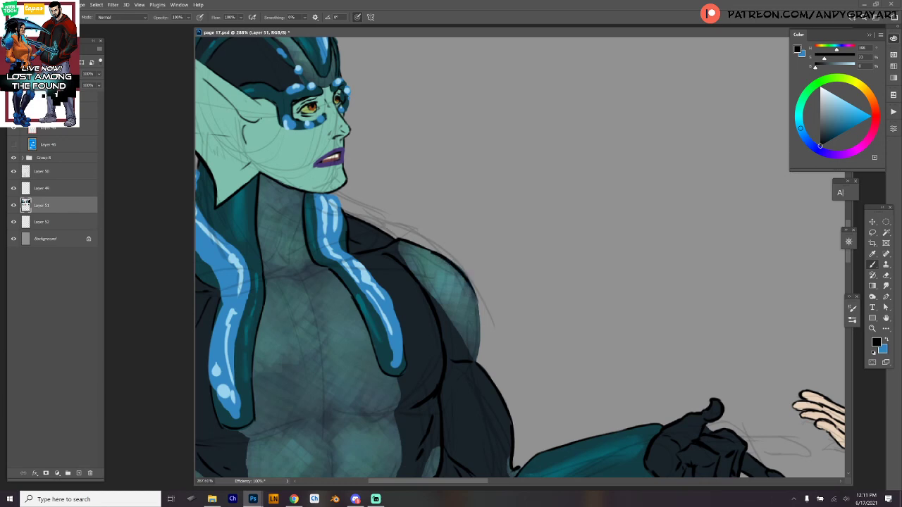
pyautogui.moveTo(460, 270); pyautogui.dragTo(478, 321)
pyautogui.moveTo(472, 287); pyautogui.dragTo(478, 357)
pyautogui.hotkey('ctrl', 'z')
pyautogui.moveTo(475, 287); pyautogui.dragTo(479, 367)
# - Return to the pointy-eared figure and sample the medium and light blues from its chest band
pyautogui.moveTo(701, 407); pyautogui.dragTo(599, 376)
pyautogui.scroll(-5, 599, 376)
pyautogui.moveTo(649, 348); pyautogui.dragTo(623, 338)
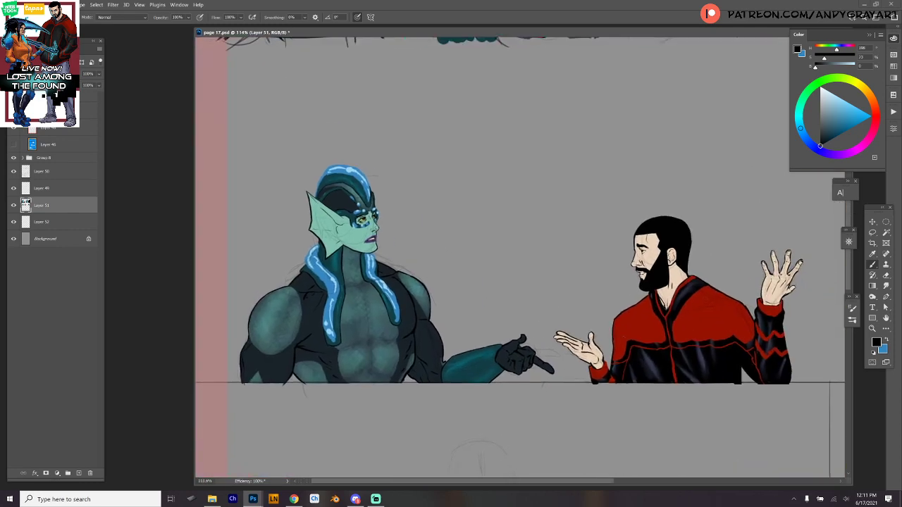
pyautogui.moveTo(712, 343); pyautogui.dragTo(358, 332)
pyautogui.moveTo(605, 305); pyautogui.dragTo(492, 344)
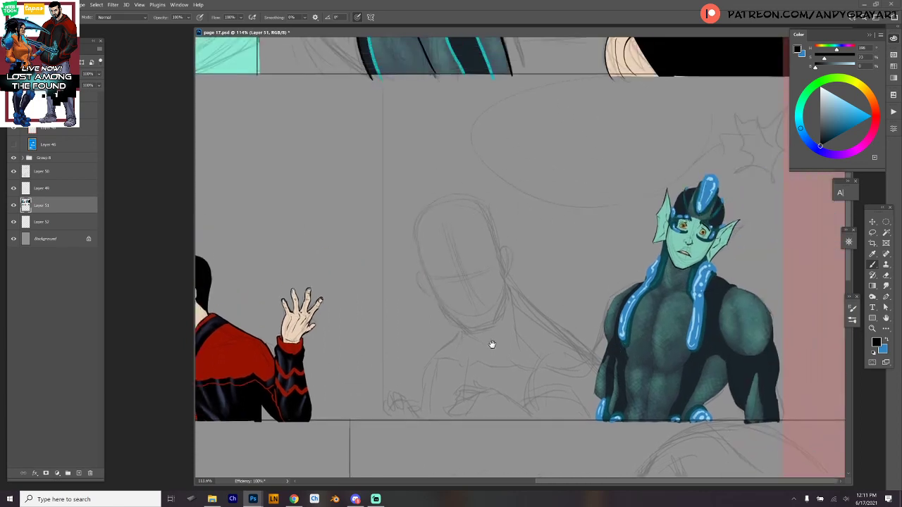
pyautogui.scroll(3, 743, 339)
pyautogui.moveTo(765, 346); pyautogui.dragTo(672, 301)
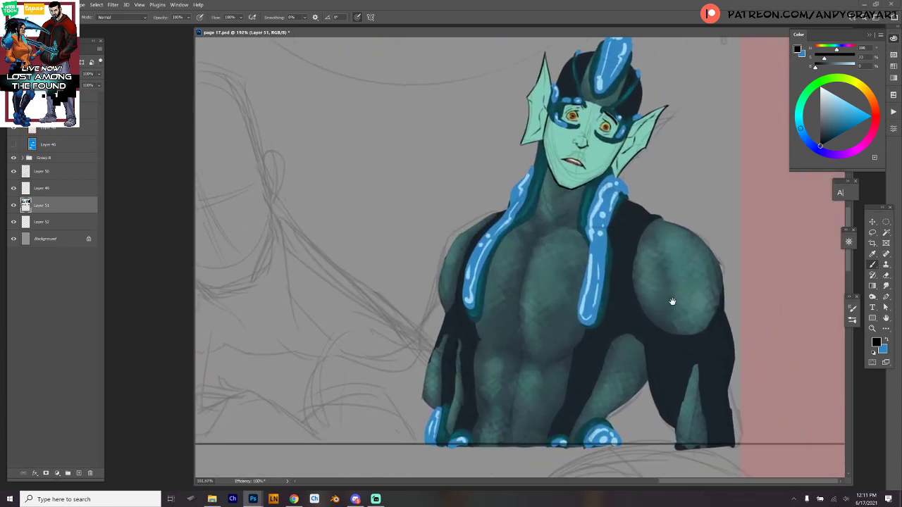
pyautogui.keyDown('alt'); pyautogui.click(599, 231); pyautogui.keyUp('alt')
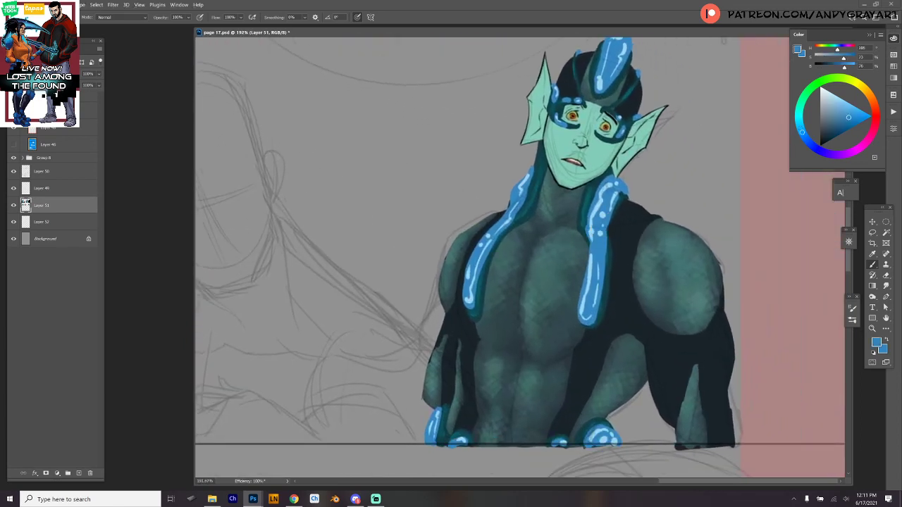
pyautogui.keyDown('alt'); pyautogui.click(598, 205); pyautogui.keyUp('alt')
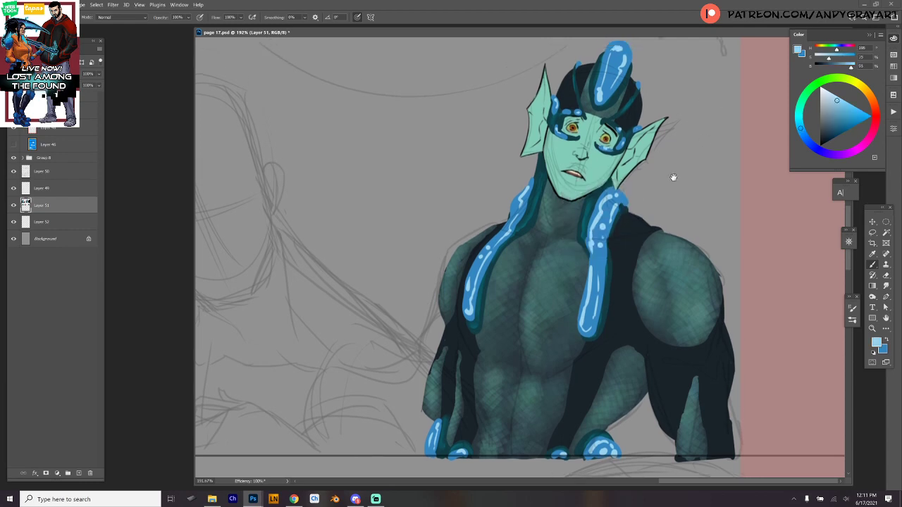
pyautogui.moveTo(672, 177); pyautogui.dragTo(684, 139)
pyautogui.moveTo(747, 177); pyautogui.dragTo(764, 274)
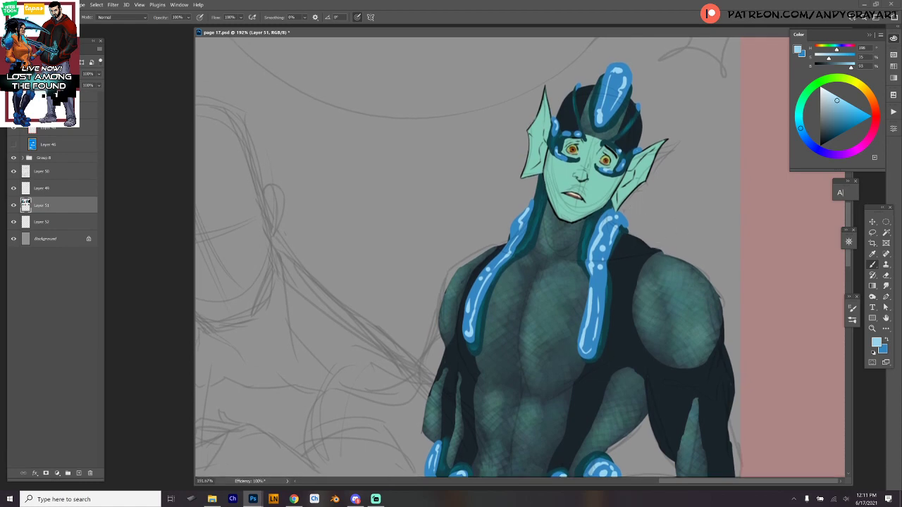
# - Try to trim the outer edge of the shoulder patch on the viewer's right with the Eraser
pyautogui.press('e')
pyautogui.rightClick(646, 250)
pyautogui.click(634, 176)
pyautogui.press('Return')
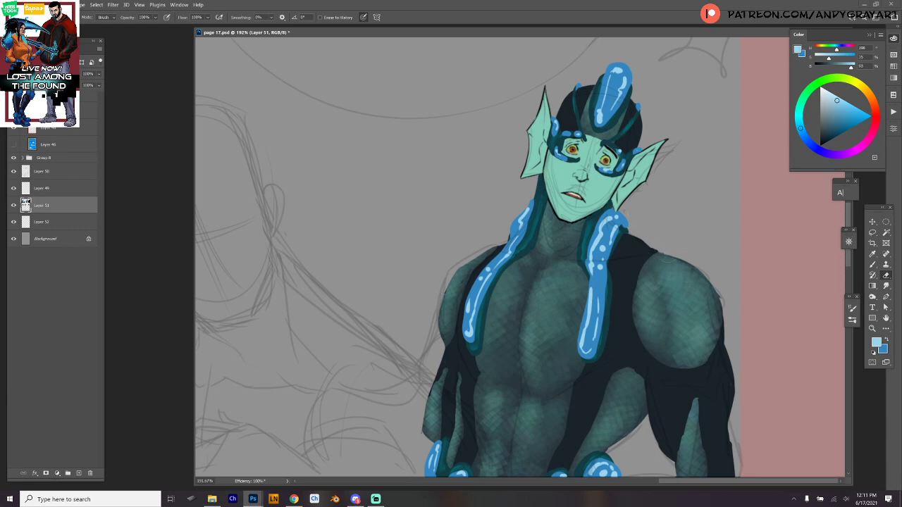
pyautogui.moveTo(706, 282); pyautogui.dragTo(722, 323)
pyautogui.moveTo(674, 258); pyautogui.dragTo(703, 286)
pyautogui.moveTo(715, 319); pyautogui.dragTo(699, 261)
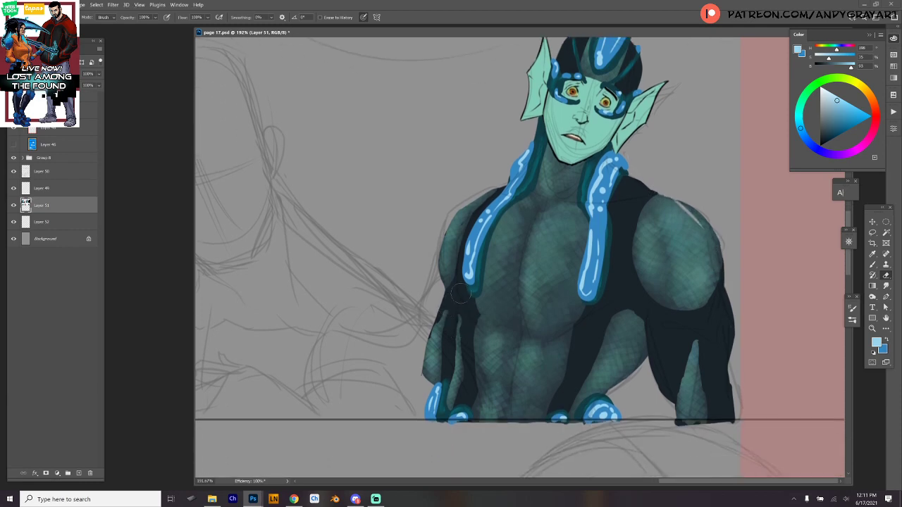
# - Try dark navy strokes sampled from the suit on the patches of both arms, and undo the recent changes
pyautogui.press('b')
pyautogui.keyDown('alt'); pyautogui.click(449, 310); pyautogui.keyUp('alt')
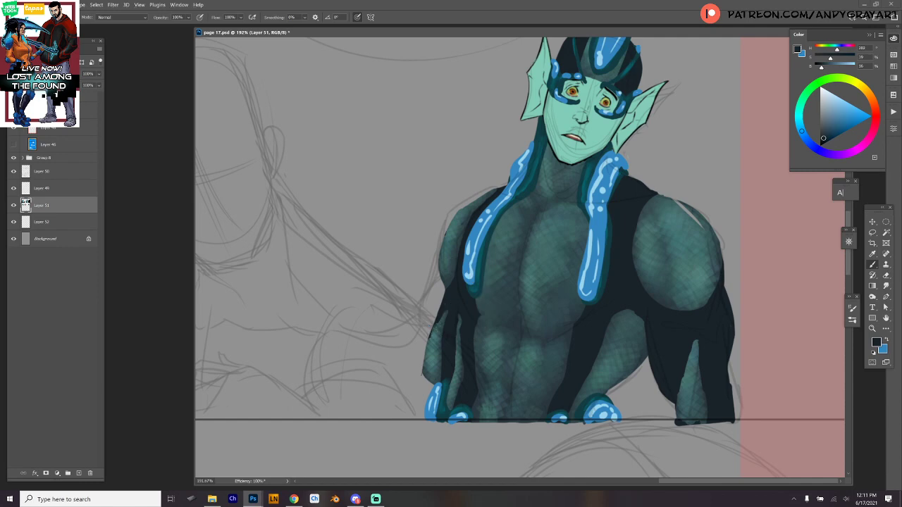
pyautogui.moveTo(431, 334); pyautogui.dragTo(437, 321)
pyautogui.moveTo(694, 340); pyautogui.dragTo(688, 363)
pyautogui.hotkey('alt', 'Tab')
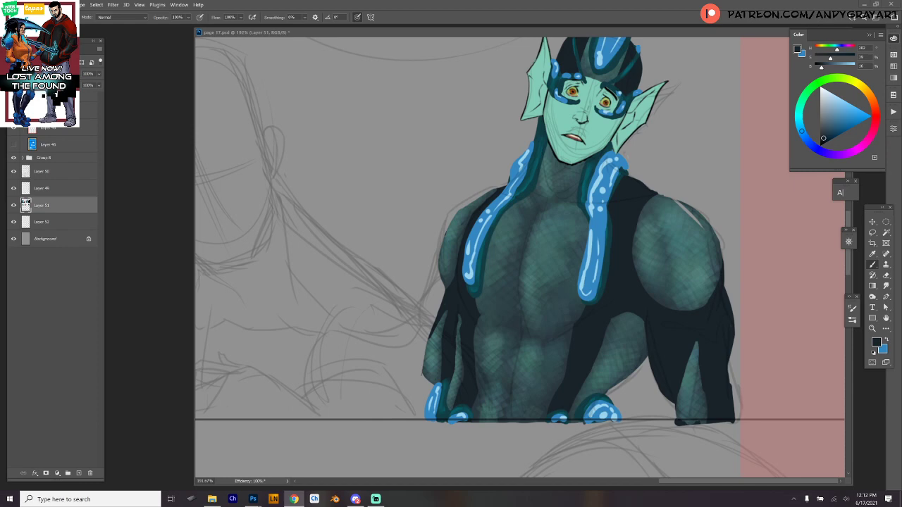
pyautogui.scroll(1, 519, 257)
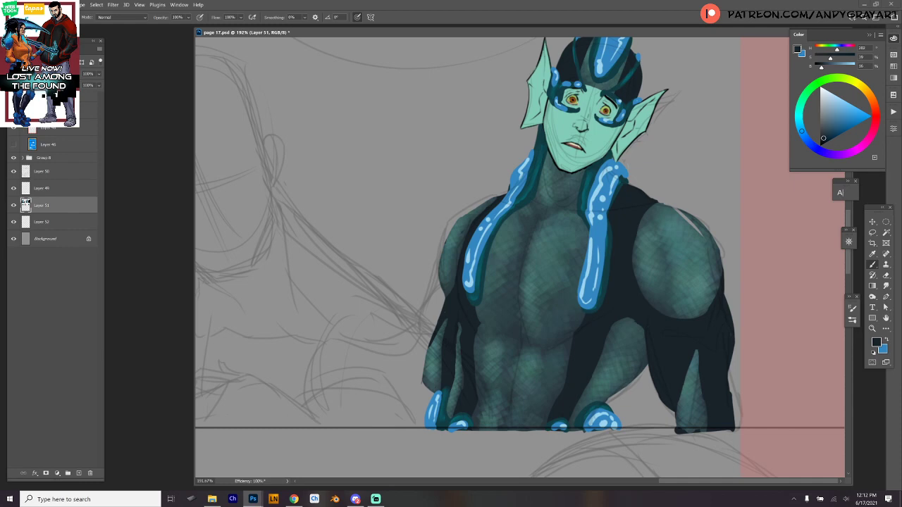
pyautogui.hotkey('ctrl', 'z')
pyautogui.hotkey('ctrl', 'z')
# - Paint the suit's dark navy along the edges of the teal patches on both arms
pyautogui.keyDown('alt'); pyautogui.click(447, 332); pyautogui.keyUp('alt')
pyautogui.moveTo(459, 331); pyautogui.dragTo(455, 375)
pyautogui.moveTo(692, 351); pyautogui.dragTo(702, 395)
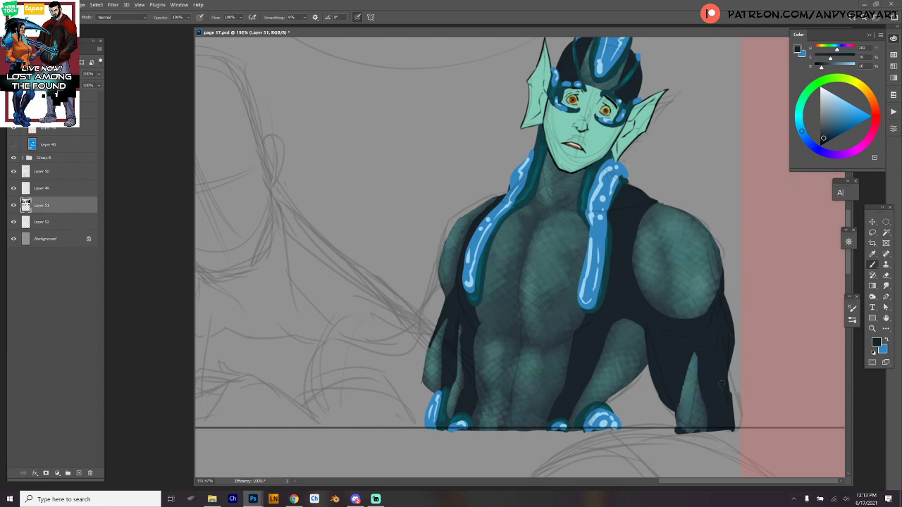
# - Touch up the outer edge of the forearm on the viewer's right with the suit's dark navy
pyautogui.moveTo(730, 403); pyautogui.dragTo(726, 373)
pyautogui.press('e')
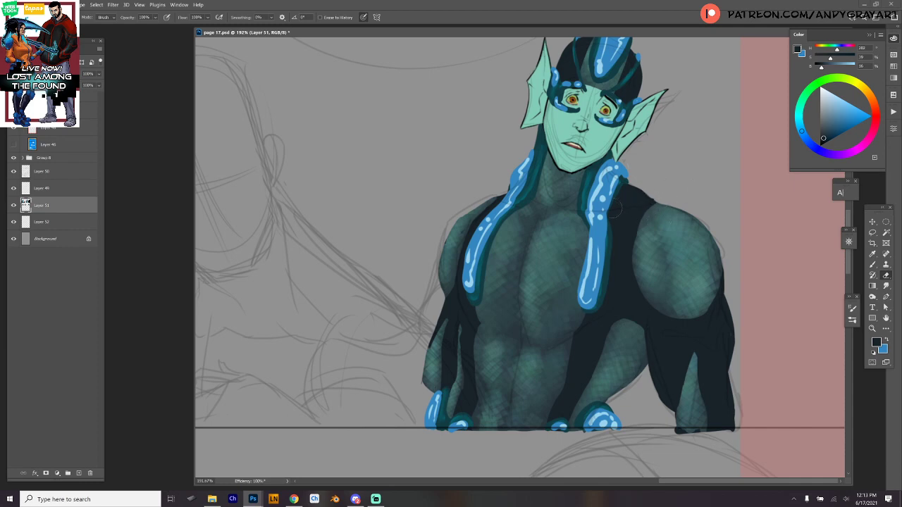
pyautogui.press('b')
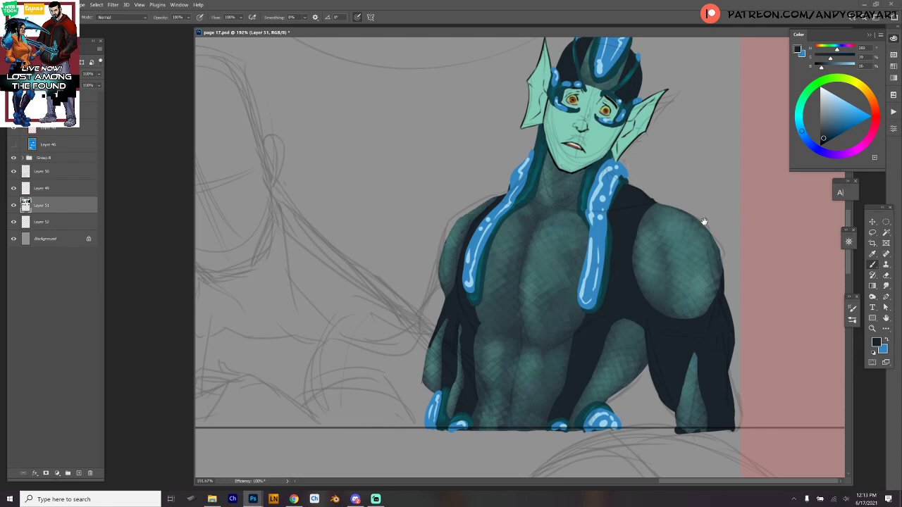
# - Sample the purple from the profile figure's lips and return to the front-facing pointy-eared figure's mouth
pyautogui.moveTo(700, 217); pyautogui.dragTo(686, 288)
pyautogui.scroll(-10, 608, 288)
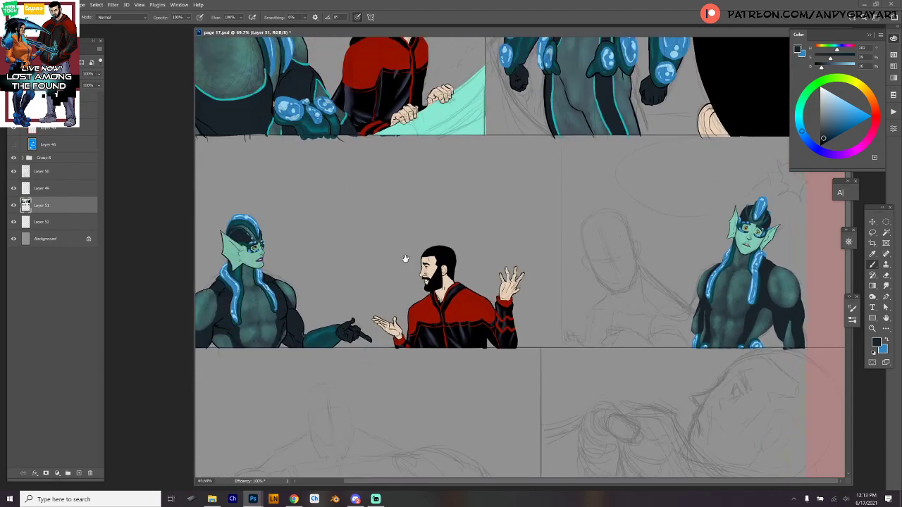
pyautogui.scroll(12, 252, 267)
pyautogui.scroll(-8, 290, 248)
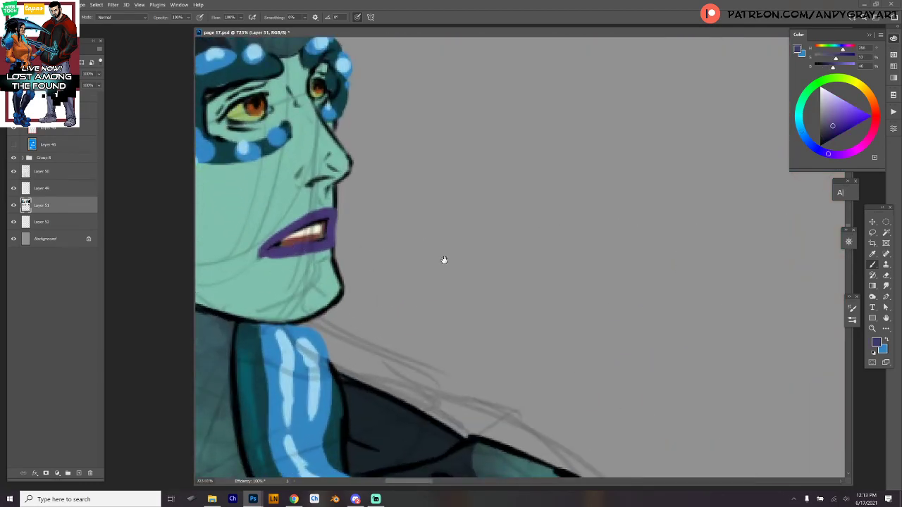
pyautogui.moveTo(553, 284); pyautogui.dragTo(388, 310)
pyautogui.scroll(4, 691, 323)
pyautogui.moveTo(691, 323); pyautogui.dragTo(332, 320)
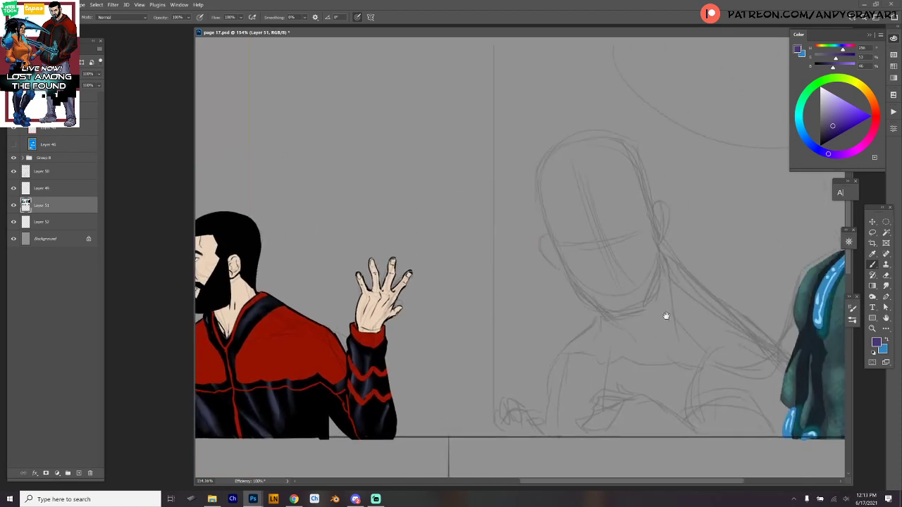
pyautogui.moveTo(664, 316); pyautogui.dragTo(362, 336)
pyautogui.moveTo(629, 227)
pyautogui.mouseDown()
pyautogui.moveTo(663, 229)
pyautogui.moveTo(618, 211)
pyautogui.mouseUp()
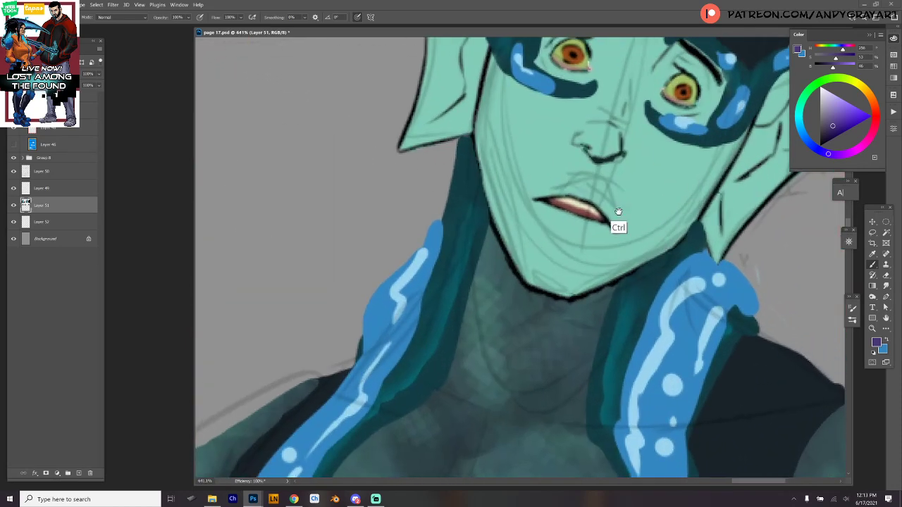
# - Paint the front-facing figure's lower and upper lips purple around the open mouth
pyautogui.moveTo(535, 201)
pyautogui.mouseDown()
pyautogui.moveTo(600, 238)
pyautogui.moveTo(558, 224)
pyautogui.moveTo(610, 236)
pyautogui.moveTo(533, 198)
pyautogui.moveTo(599, 232)
pyautogui.mouseUp()
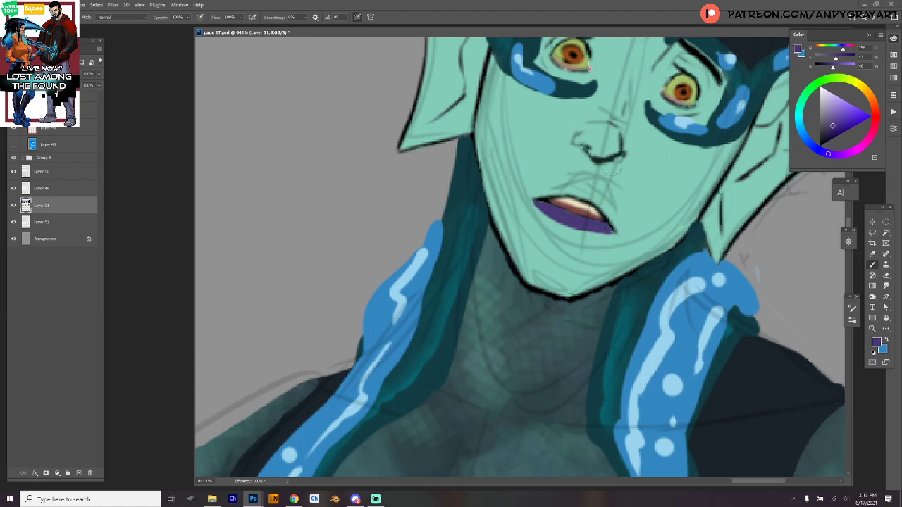
pyautogui.moveTo(539, 200)
pyautogui.mouseDown()
pyautogui.moveTo(584, 185)
pyautogui.moveTo(591, 206)
pyautogui.moveTo(599, 192)
pyautogui.moveTo(574, 202)
pyautogui.moveTo(604, 205)
pyautogui.moveTo(621, 230)
pyautogui.mouseUp()
pyautogui.moveTo(593, 201); pyautogui.dragTo(607, 221)
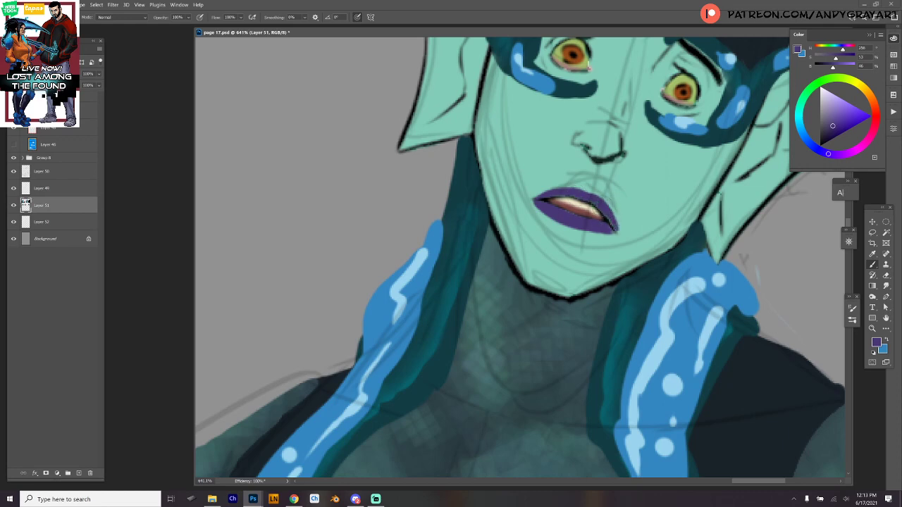
# - Sample the turquoise trim colour from the standing figure's leg lines and go to the profile figure's torso
pyautogui.scroll(-3, 618, 224)
pyautogui.scroll(-3, 705, 242)
pyautogui.moveTo(690, 246); pyautogui.dragTo(630, 218)
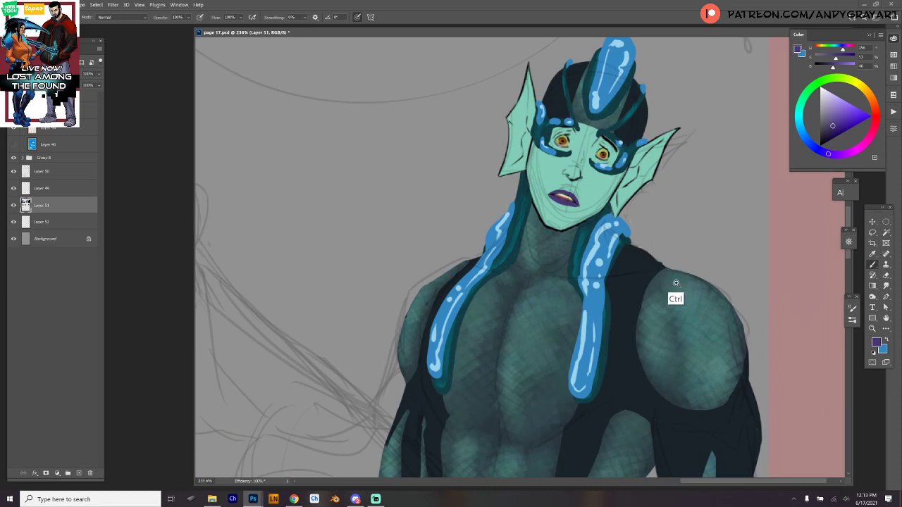
pyautogui.scroll(-3, 676, 283)
pyautogui.scroll(2, 664, 252)
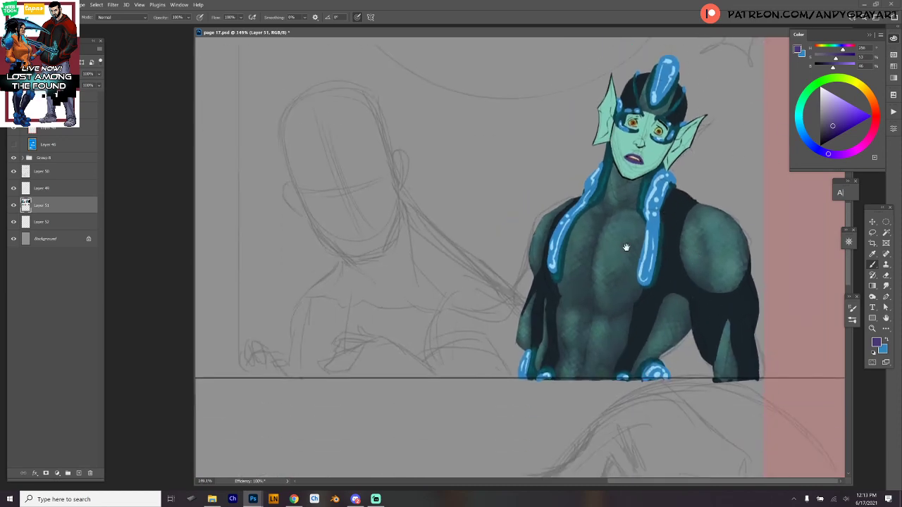
pyautogui.scroll(-3, 599, 305)
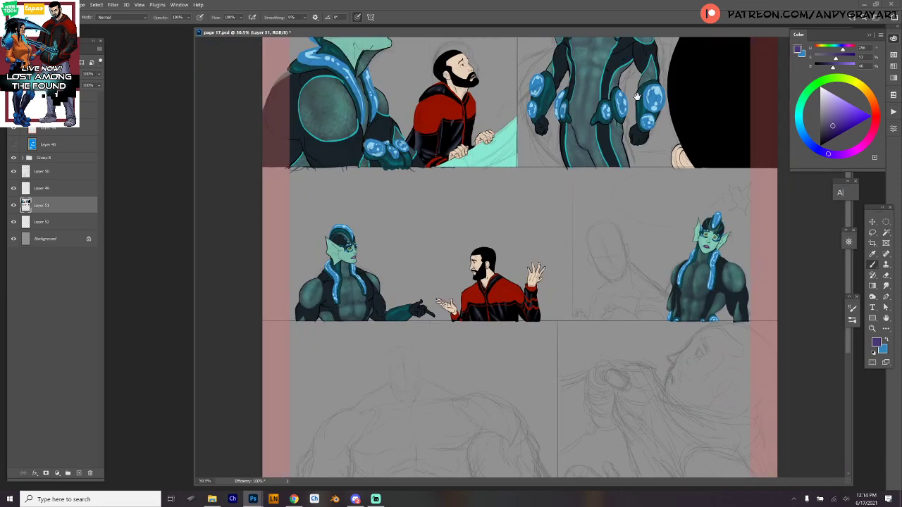
pyautogui.scroll(5, 607, 133)
pyautogui.keyDown('alt'); pyautogui.click(505, 227); pyautogui.keyUp('alt')
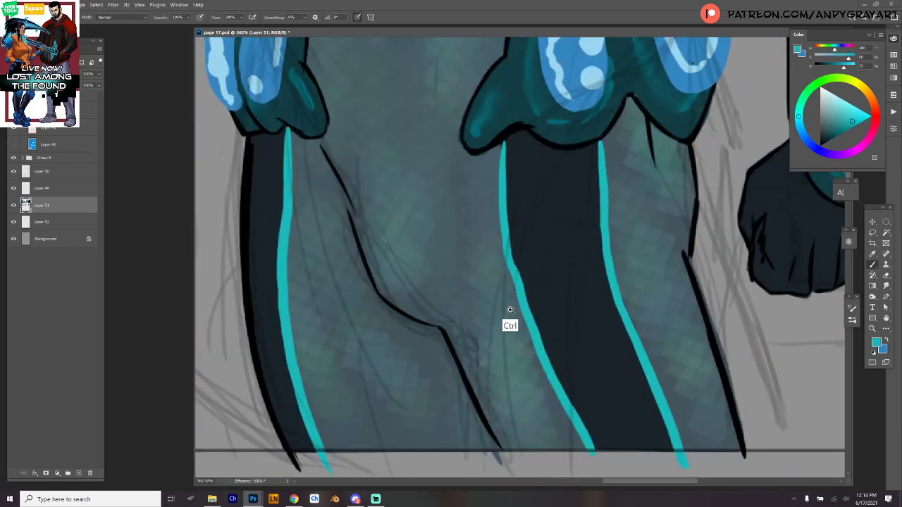
pyautogui.moveTo(509, 308); pyautogui.dragTo(494, 315)
pyautogui.moveTo(494, 315); pyautogui.dragTo(716, 190)
pyautogui.moveTo(358, 205); pyautogui.dragTo(784, 317)
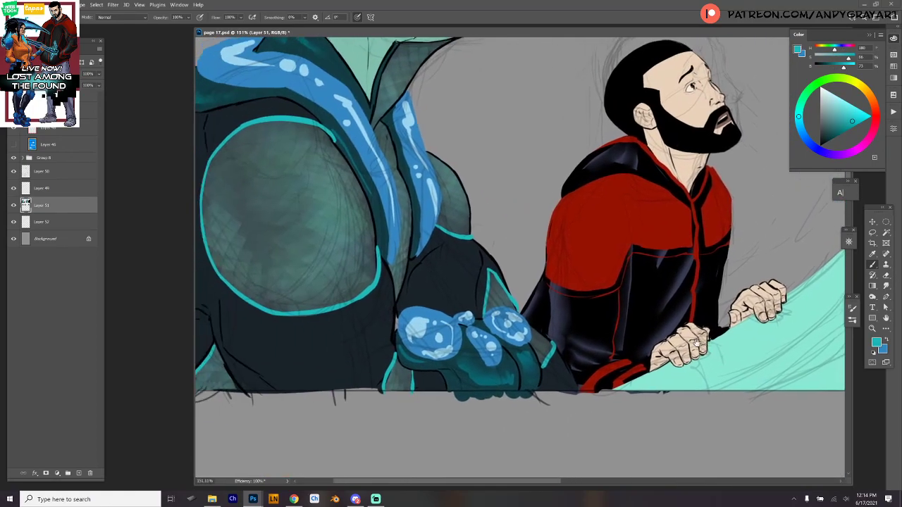
pyautogui.scroll(-3, 459, 361)
pyautogui.scroll(5, 395, 367)
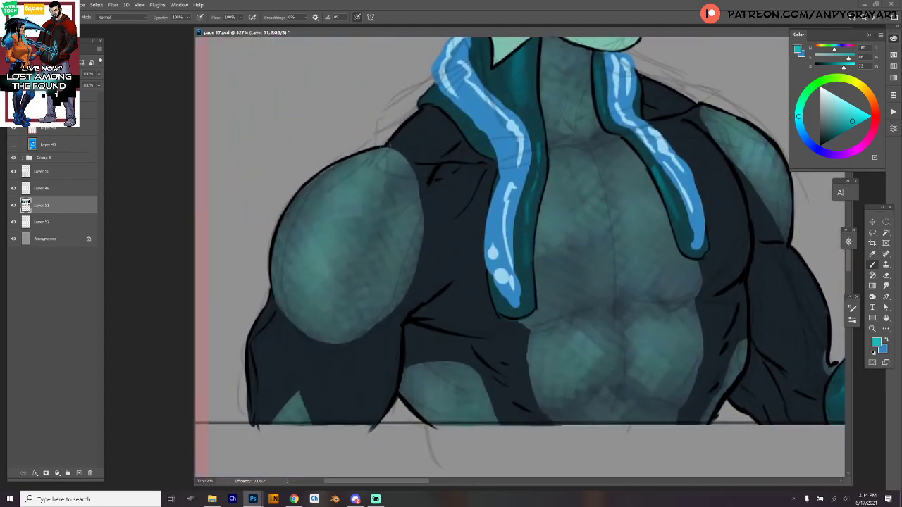
# - Set the brush smoothing to 31% and outline the profile figure's near shoulder patch with a turquoise line
pyautogui.moveTo(384, 146)
pyautogui.mouseDown()
pyautogui.moveTo(416, 164)
pyautogui.moveTo(404, 149)
pyautogui.moveTo(410, 153)
pyautogui.moveTo(381, 146)
pyautogui.moveTo(413, 182)
pyautogui.moveTo(402, 152)
pyautogui.moveTo(421, 200)
pyautogui.mouseUp()
pyautogui.hotkey('ctrl', 'z')
pyautogui.hotkey('ctrl', 'z')
pyautogui.hotkey('ctrl', 'z')
pyautogui.click(304, 17)
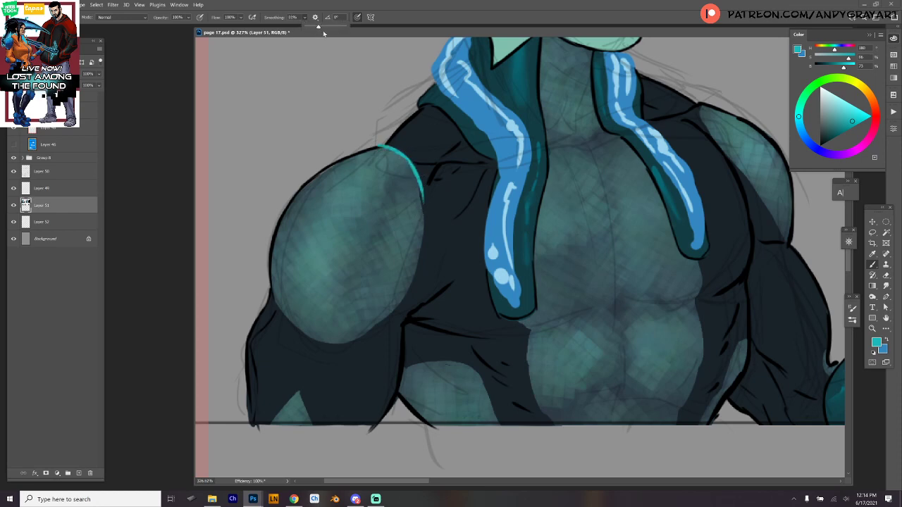
pyautogui.moveTo(407, 155)
pyautogui.mouseDown()
pyautogui.moveTo(427, 240)
pyautogui.moveTo(405, 307)
pyautogui.moveTo(358, 338)
pyautogui.moveTo(319, 341)
pyautogui.moveTo(285, 317)
pyautogui.moveTo(269, 279)
pyautogui.moveTo(277, 302)
pyautogui.mouseUp()
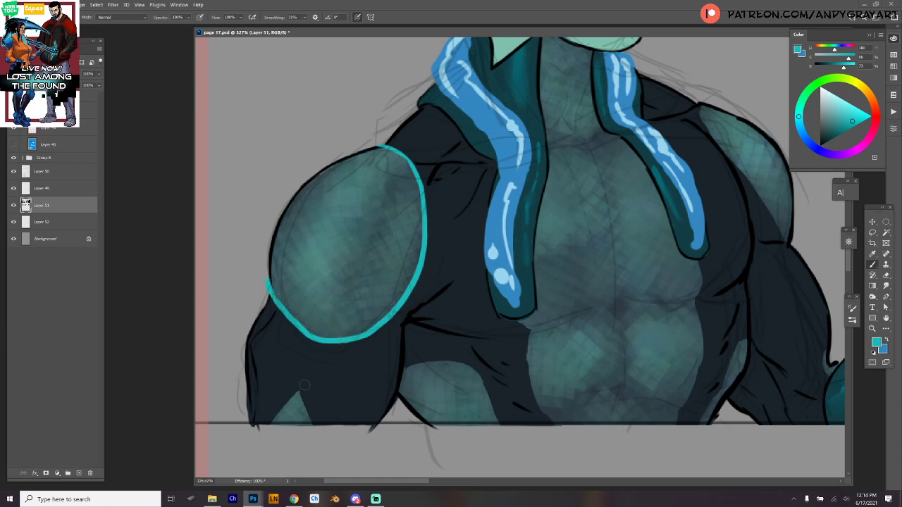
# - Line the edges of the profile figure's lower-arm, side and abdomen patches with turquoise trim
pyautogui.moveTo(301, 387)
pyautogui.mouseDown()
pyautogui.moveTo(266, 425)
pyautogui.moveTo(303, 406)
pyautogui.moveTo(315, 424)
pyautogui.mouseUp()
pyautogui.moveTo(400, 368)
pyautogui.mouseDown()
pyautogui.moveTo(465, 363)
pyautogui.moveTo(481, 372)
pyautogui.moveTo(499, 422)
pyautogui.mouseUp()
pyautogui.moveTo(517, 322)
pyautogui.mouseDown()
pyautogui.moveTo(531, 391)
pyautogui.moveTo(556, 426)
pyautogui.mouseUp()
pyautogui.moveTo(660, 339)
pyautogui.mouseDown()
pyautogui.moveTo(636, 338)
pyautogui.moveTo(490, 236)
pyautogui.moveTo(494, 326)
pyautogui.moveTo(466, 394)
pyautogui.mouseUp()
pyautogui.moveTo(539, 298)
pyautogui.mouseDown()
pyautogui.moveTo(519, 318)
pyautogui.moveTo(491, 387)
pyautogui.mouseUp()
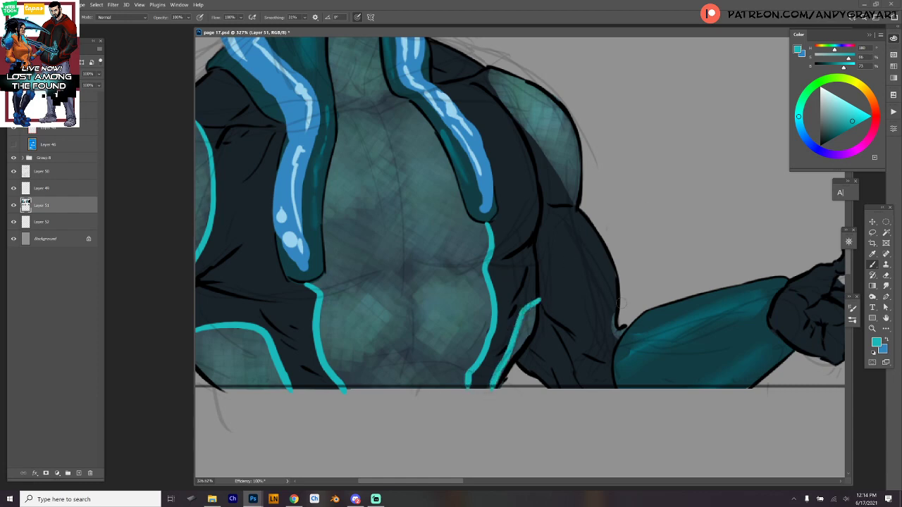
# - Draw turquoise trim at the profile figure's far elbow and along the inner edge of the far shoulder patch
pyautogui.moveTo(618, 302)
pyautogui.mouseDown()
pyautogui.moveTo(611, 327)
pyautogui.moveTo(620, 348)
pyautogui.mouseUp()
pyautogui.moveTo(659, 237); pyautogui.dragTo(661, 356)
pyautogui.moveTo(488, 187); pyautogui.dragTo(578, 323)
# - Add turquoise trim strokes along the band on the profile figure's cap, down to the brow gems
pyautogui.scroll(-2, 634, 260)
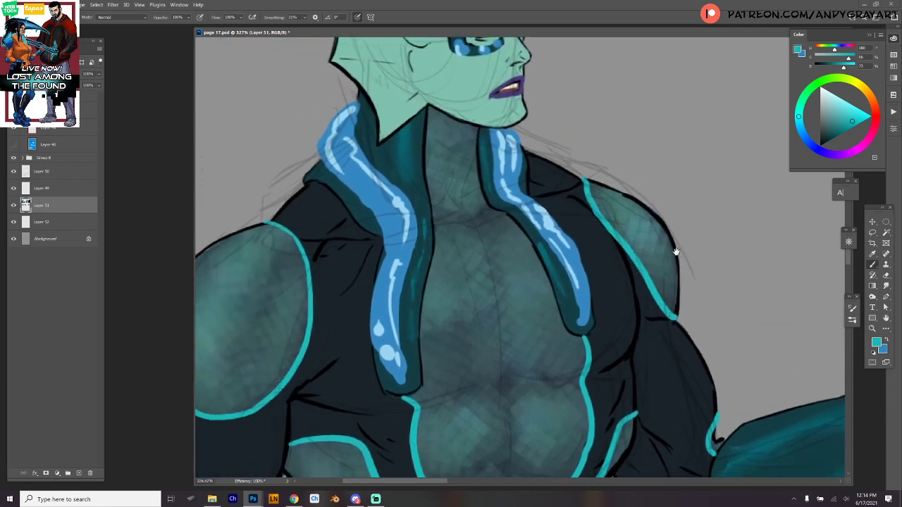
pyautogui.scroll(-2, 719, 296)
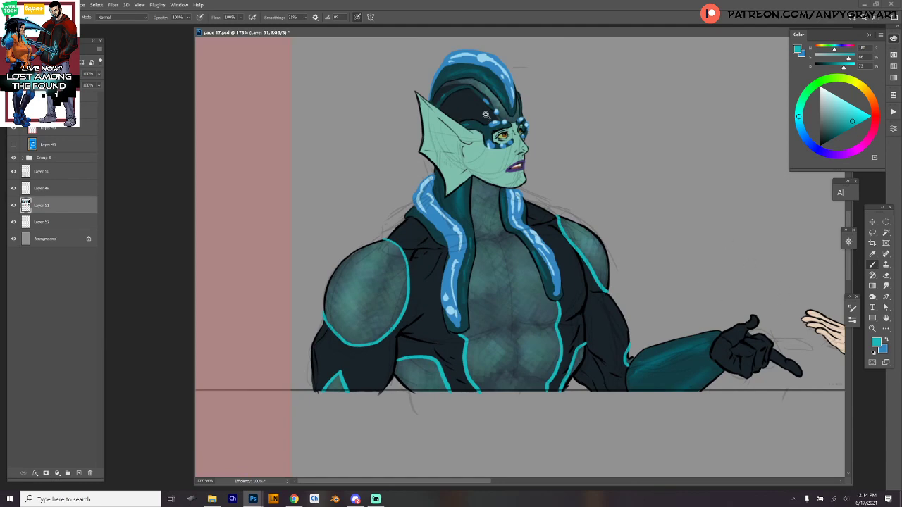
pyautogui.scroll(5, 493, 115)
pyautogui.moveTo(483, 117); pyautogui.dragTo(512, 160)
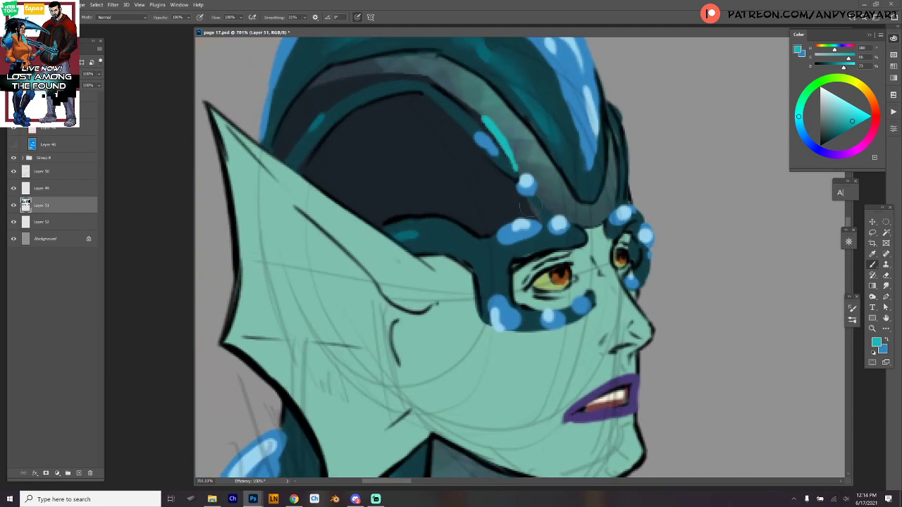
pyautogui.moveTo(527, 198); pyautogui.dragTo(537, 217)
pyautogui.moveTo(596, 158)
pyautogui.mouseDown()
pyautogui.moveTo(691, 237)
pyautogui.moveTo(728, 254)
pyautogui.mouseUp()
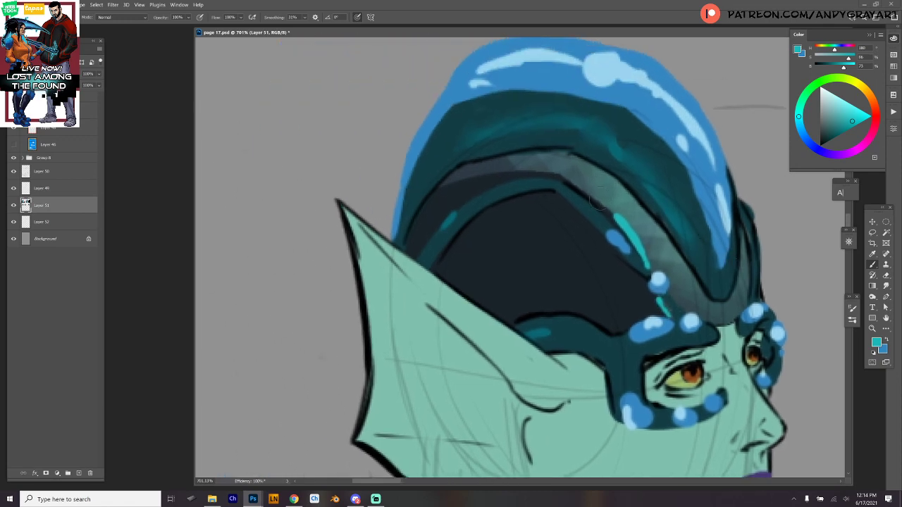
pyautogui.moveTo(615, 222)
pyautogui.mouseDown()
pyautogui.moveTo(566, 179)
pyautogui.moveTo(532, 171)
pyautogui.moveTo(467, 175)
pyautogui.moveTo(421, 196)
pyautogui.mouseUp()
# - Return to the front-facing pointy-eared figure and sample black for its outlines
pyautogui.scroll(-3, 710, 241)
pyautogui.moveTo(710, 241); pyautogui.dragTo(697, 241)
pyautogui.moveTo(697, 241); pyautogui.dragTo(246, 147)
pyautogui.moveTo(648, 251); pyautogui.dragTo(437, 262)
pyautogui.moveTo(662, 302); pyautogui.dragTo(136, 187)
pyautogui.scroll(-5, 376, 243)
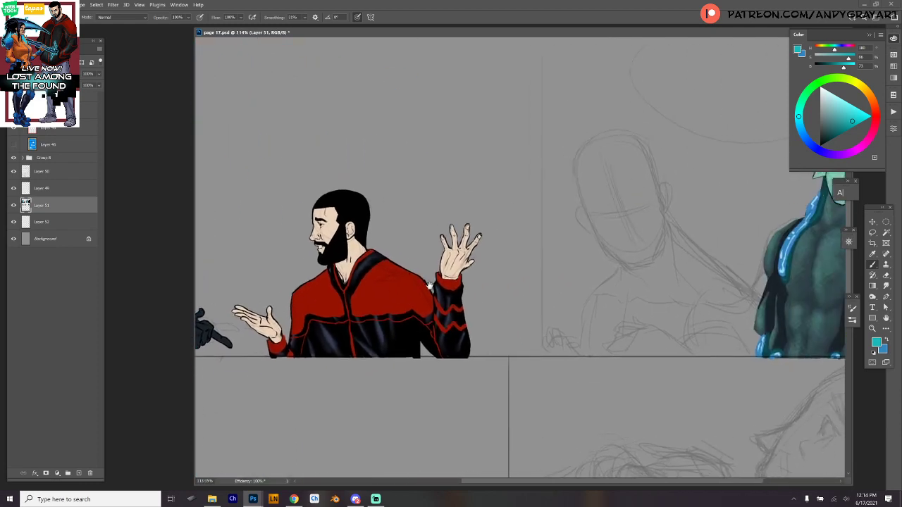
pyautogui.click(849, 242)
pyautogui.click(804, 259)
pyautogui.moveTo(804, 259); pyautogui.dragTo(806, 262)
pyautogui.moveTo(691, 319); pyautogui.dragTo(610, 298)
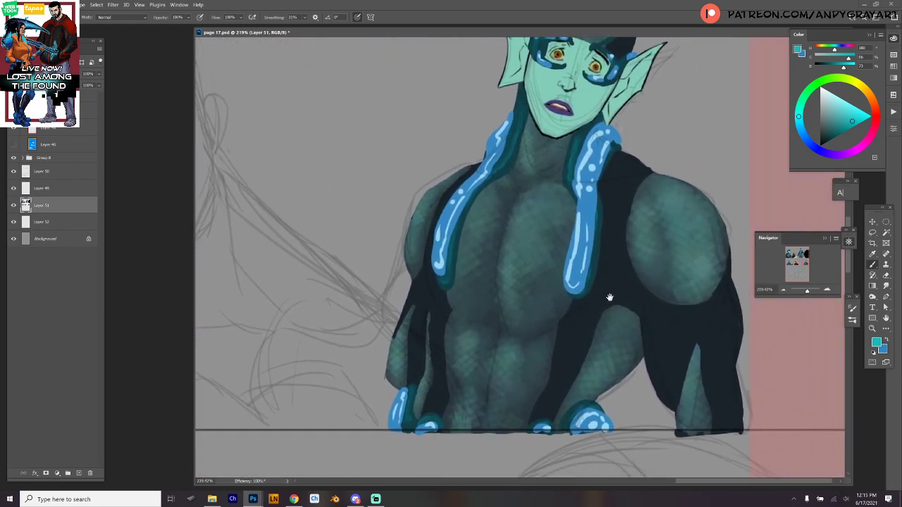
pyautogui.keyDown('alt'); pyautogui.click(422, 296); pyautogui.keyUp('alt')
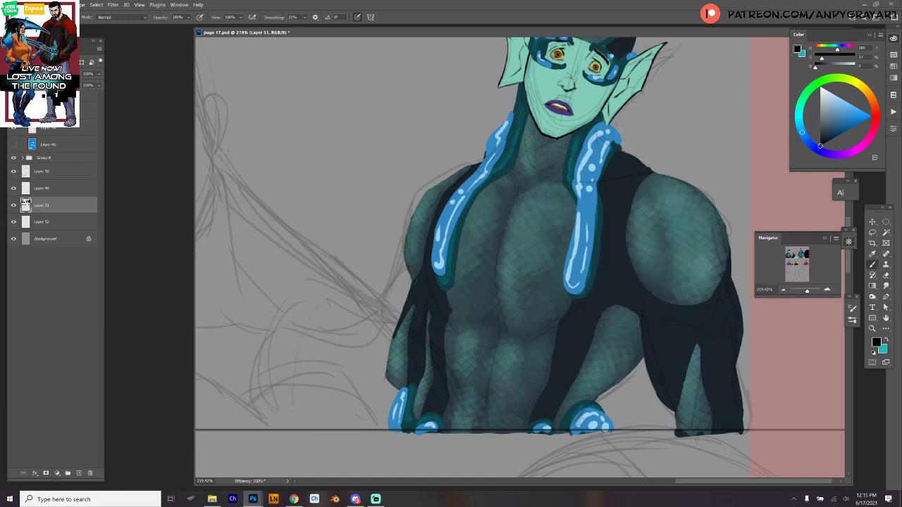
# - Ink the outer contour of the shoulder on the viewer's left in black, setting the brush smoothing to 6%
pyautogui.moveTo(414, 281)
pyautogui.mouseDown()
pyautogui.moveTo(405, 232)
pyautogui.moveTo(416, 211)
pyautogui.mouseUp()
pyautogui.moveTo(404, 247); pyautogui.dragTo(424, 196)
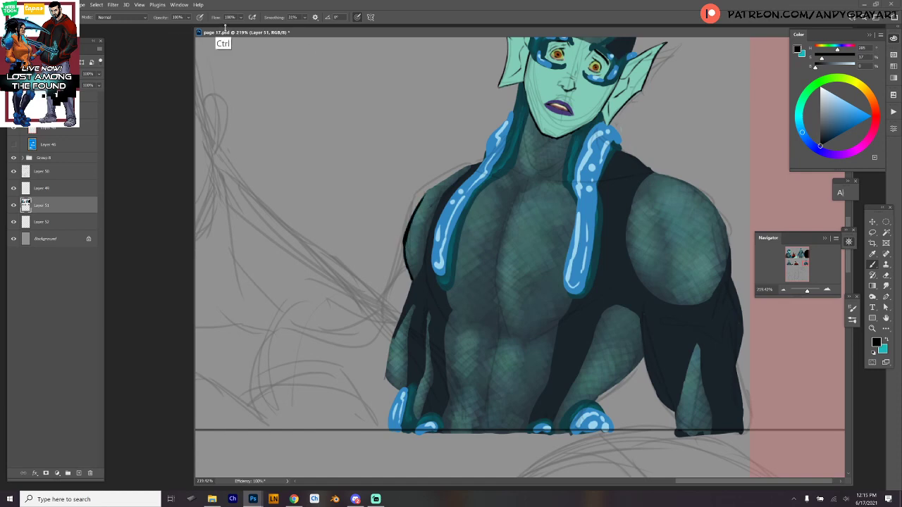
pyautogui.click(303, 17)
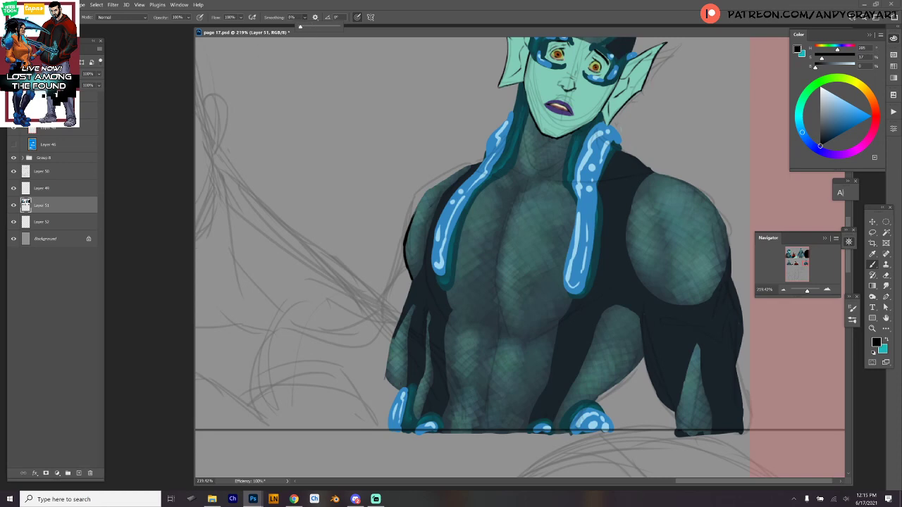
pyautogui.moveTo(416, 217)
pyautogui.mouseDown()
pyautogui.moveTo(425, 192)
pyautogui.moveTo(478, 162)
pyautogui.mouseUp()
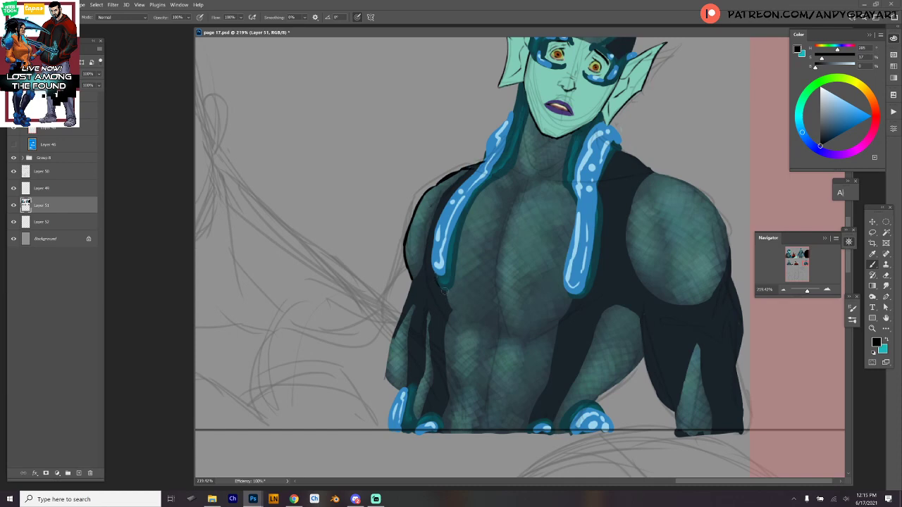
# - Outline the gemmed chest band on the viewer's left in black, from its lower tip up along the neck
pyautogui.moveTo(436, 280); pyautogui.dragTo(446, 289)
pyautogui.moveTo(482, 192)
pyautogui.mouseDown()
pyautogui.moveTo(464, 211)
pyautogui.moveTo(451, 282)
pyautogui.mouseUp()
pyautogui.moveTo(479, 193); pyautogui.dragTo(512, 168)
pyautogui.moveTo(527, 113); pyautogui.dragTo(510, 169)
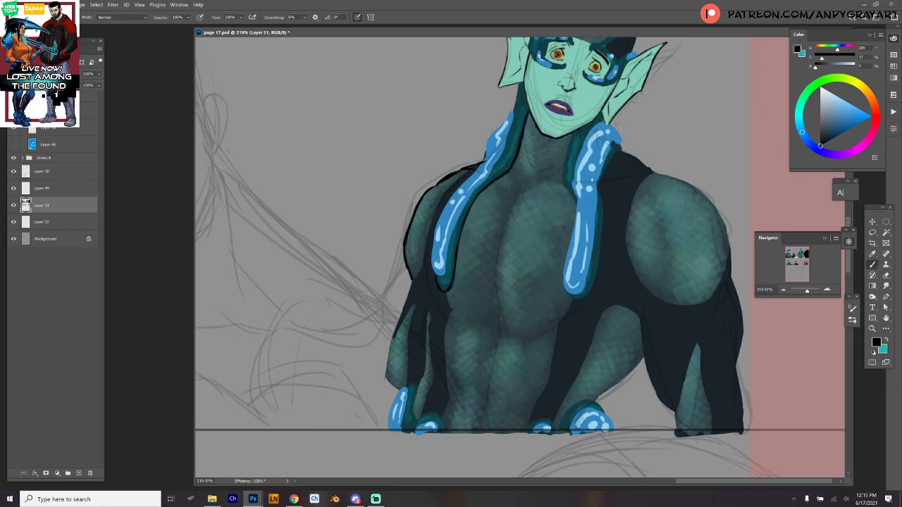
pyautogui.moveTo(520, 86); pyautogui.dragTo(514, 111)
# - Set the colour back to black and outline the gemmed chest band on the viewer's right
pyautogui.keyDown('alt'); pyautogui.click(465, 200); pyautogui.keyUp('alt')
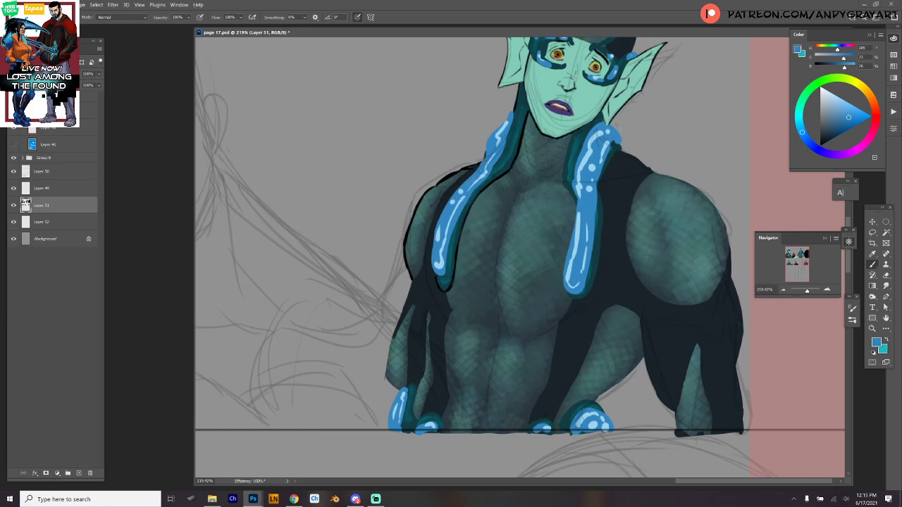
pyautogui.click(819, 146)
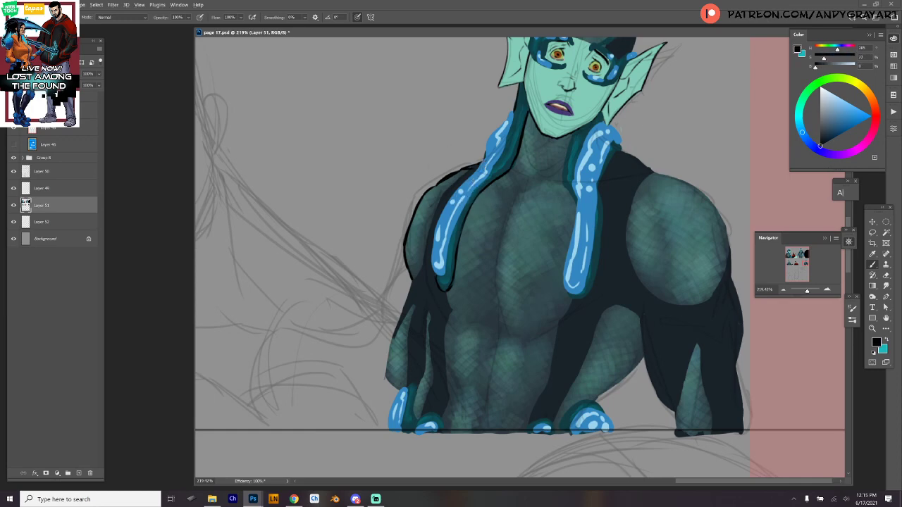
pyautogui.click(825, 239)
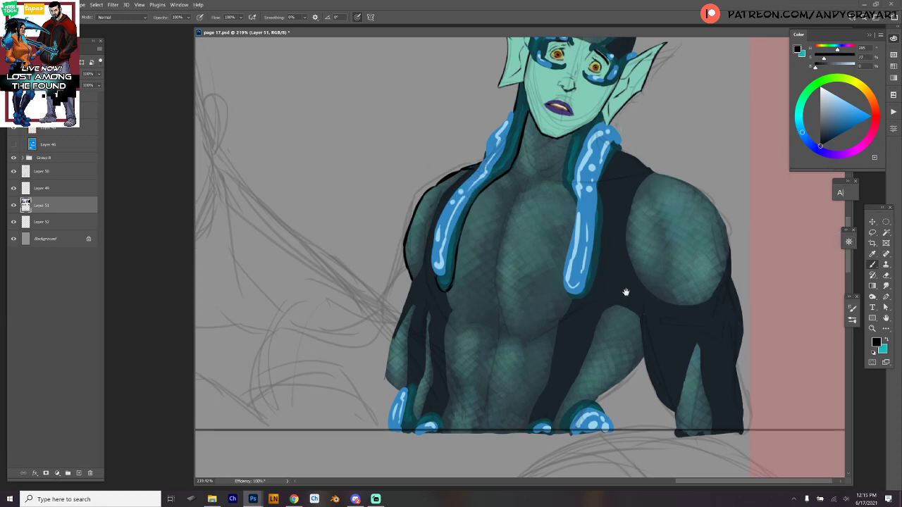
pyautogui.moveTo(624, 292); pyautogui.dragTo(613, 320)
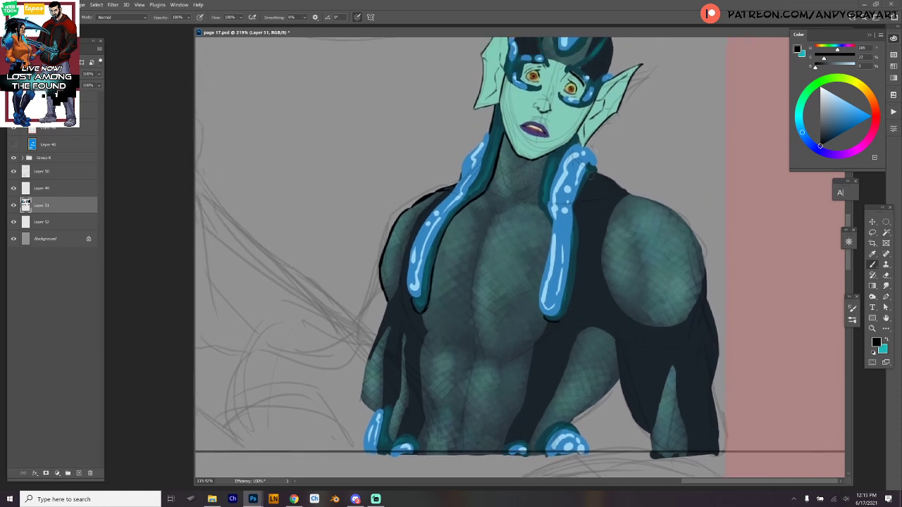
pyautogui.moveTo(593, 171)
pyautogui.mouseDown()
pyautogui.moveTo(576, 215)
pyautogui.moveTo(567, 314)
pyautogui.mouseUp()
pyautogui.moveTo(548, 156)
pyautogui.mouseDown()
pyautogui.moveTo(536, 204)
pyautogui.moveTo(549, 226)
pyautogui.mouseUp()
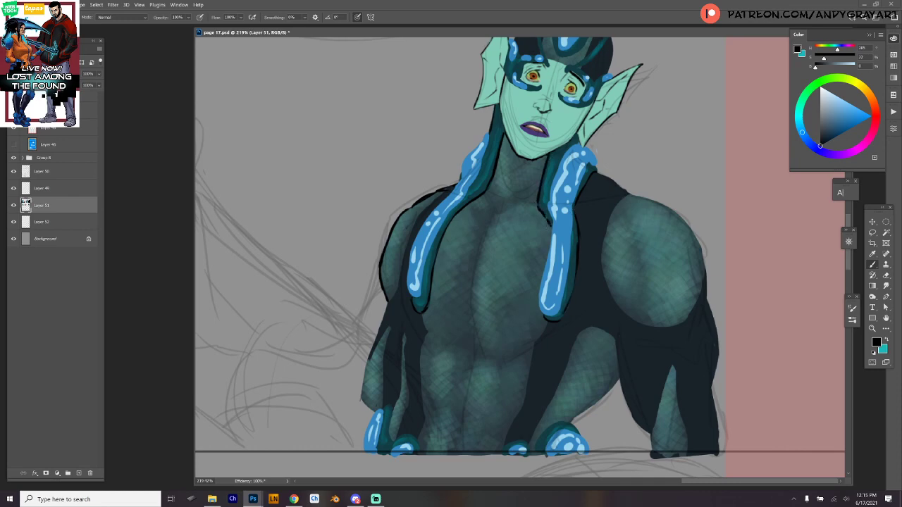
pyautogui.moveTo(575, 132); pyautogui.dragTo(582, 145)
# - Ink black outlines along the torso's side and the arm on the viewer's left, down to the gemmed cuffs
pyautogui.moveTo(491, 326); pyautogui.dragTo(508, 259)
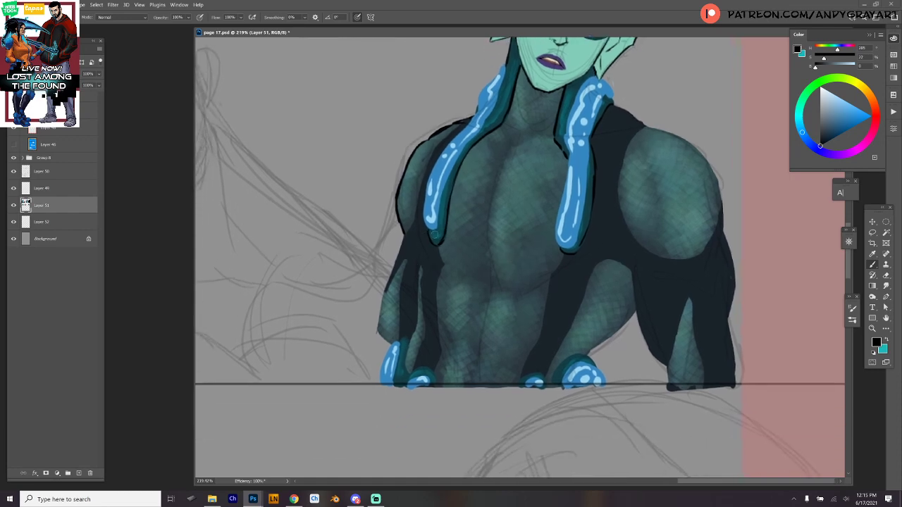
pyautogui.moveTo(419, 237)
pyautogui.mouseDown()
pyautogui.moveTo(437, 258)
pyautogui.moveTo(404, 367)
pyautogui.mouseUp()
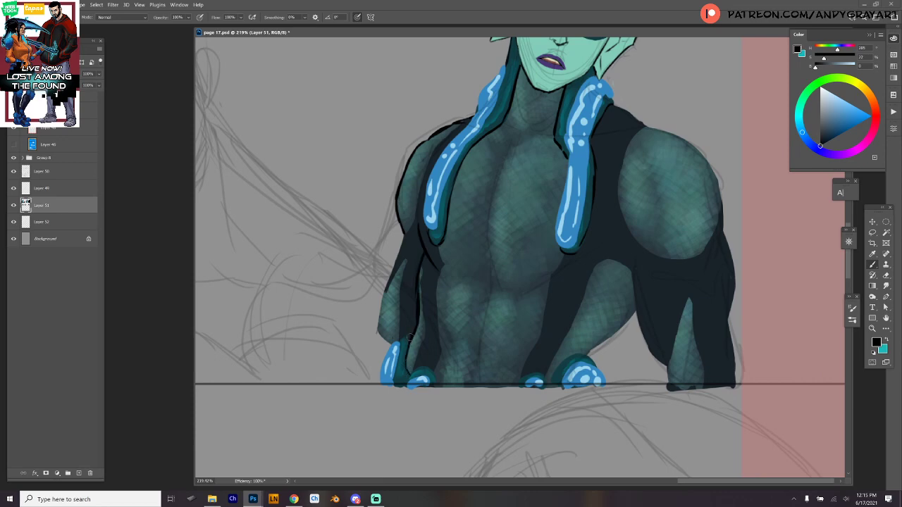
pyautogui.moveTo(410, 336); pyautogui.dragTo(404, 343)
pyautogui.moveTo(427, 300); pyautogui.dragTo(439, 348)
pyautogui.moveTo(408, 234); pyautogui.dragTo(377, 333)
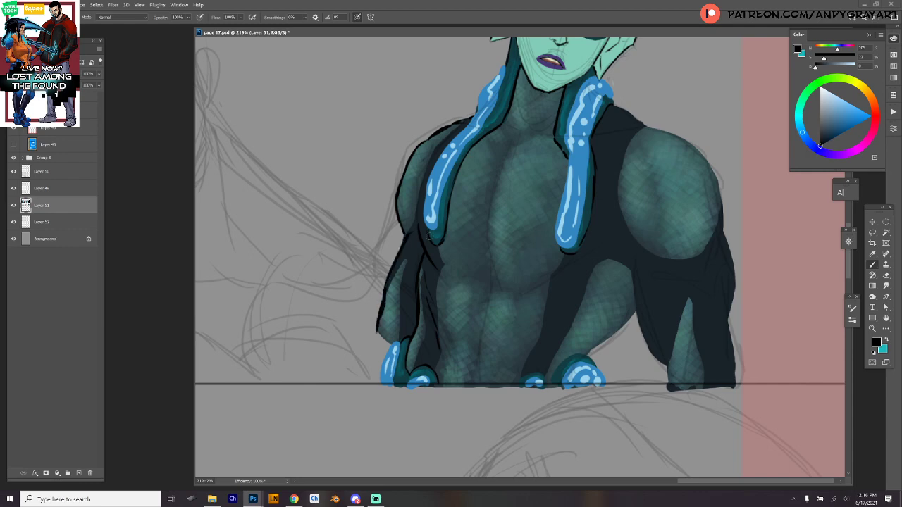
# - Ink the crease under the chest and the outer contour of the shoulder and arm on the viewer's right in black
pyautogui.moveTo(612, 251); pyautogui.dragTo(595, 248)
pyautogui.moveTo(534, 277); pyautogui.dragTo(572, 251)
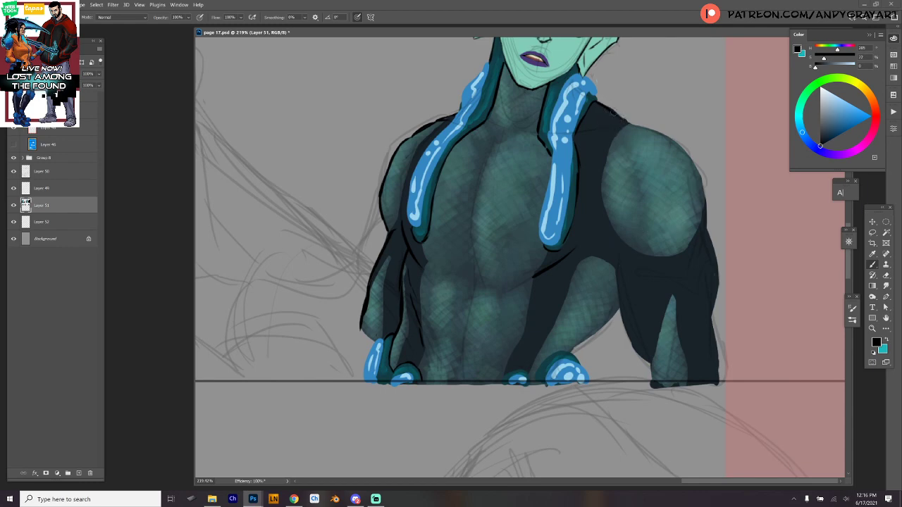
pyautogui.moveTo(629, 125)
pyautogui.mouseDown()
pyautogui.moveTo(662, 134)
pyautogui.moveTo(699, 172)
pyautogui.moveTo(701, 203)
pyautogui.mouseUp()
pyautogui.moveTo(698, 172); pyautogui.dragTo(716, 259)
pyautogui.hotkey('ctrl', 'z')
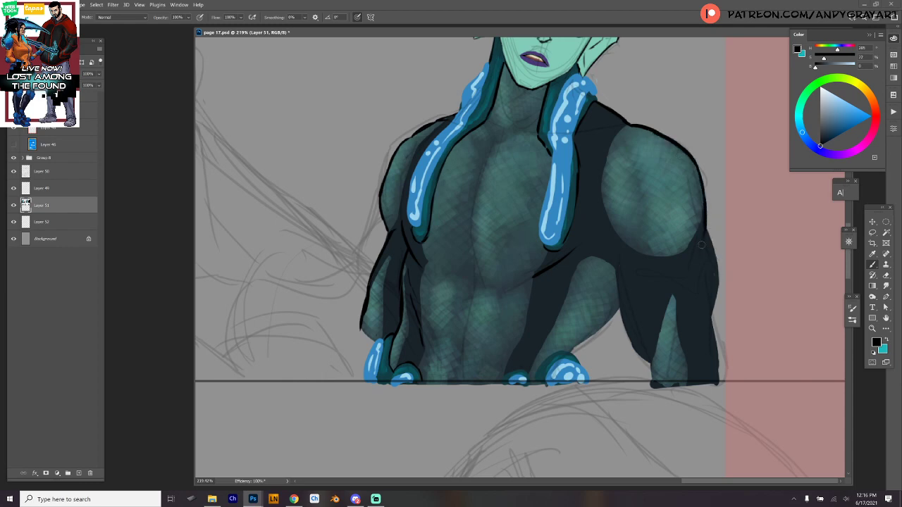
pyautogui.moveTo(705, 224); pyautogui.dragTo(715, 267)
pyautogui.hotkey('ctrl', 'z')
pyautogui.moveTo(705, 227); pyautogui.dragTo(716, 272)
pyautogui.moveTo(709, 239); pyautogui.dragTo(717, 262)
pyautogui.hotkey('ctrl', 'z')
pyautogui.moveTo(713, 261)
pyautogui.mouseDown()
pyautogui.moveTo(708, 327)
pyautogui.moveTo(720, 385)
pyautogui.mouseUp()
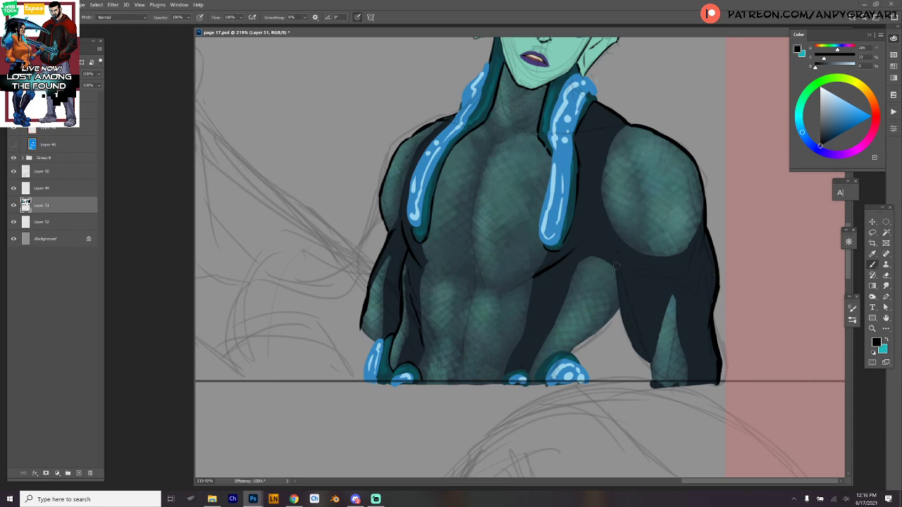
# - Outline the inner edge of the arm and the waist on the viewer's right in black
pyautogui.moveTo(616, 253)
pyautogui.mouseDown()
pyautogui.moveTo(627, 326)
pyautogui.moveTo(652, 383)
pyautogui.mouseUp()
pyautogui.moveTo(617, 309); pyautogui.dragTo(574, 350)
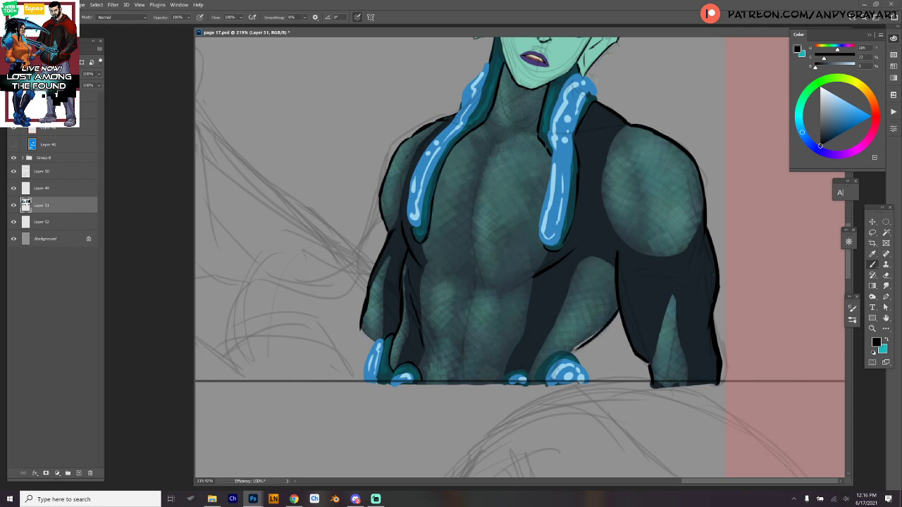
pyautogui.hotkey('ctrl', 'z')
pyautogui.moveTo(618, 308); pyautogui.dragTo(573, 346)
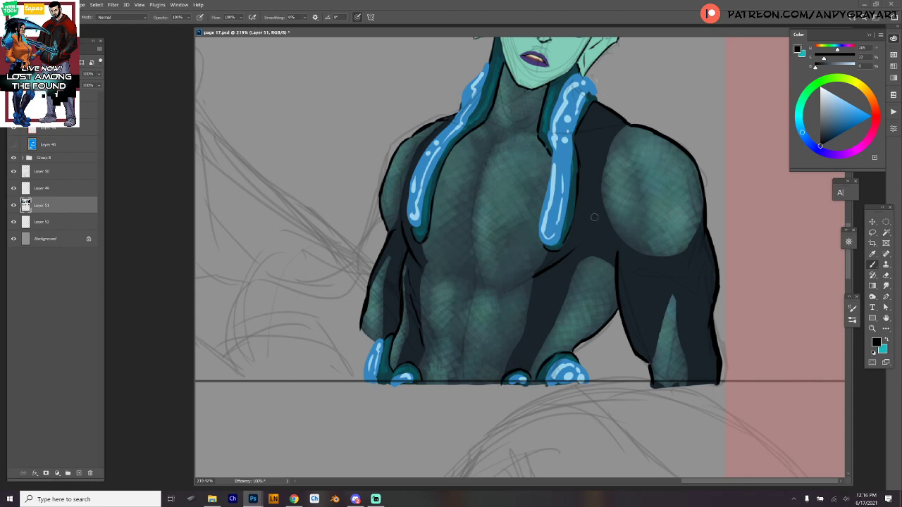
# - Add short black crease lines on the abdomen's side, below the collar and near the armpit on the viewer's right
pyautogui.moveTo(536, 321); pyautogui.dragTo(523, 342)
pyautogui.moveTo(649, 201); pyautogui.dragTo(648, 257)
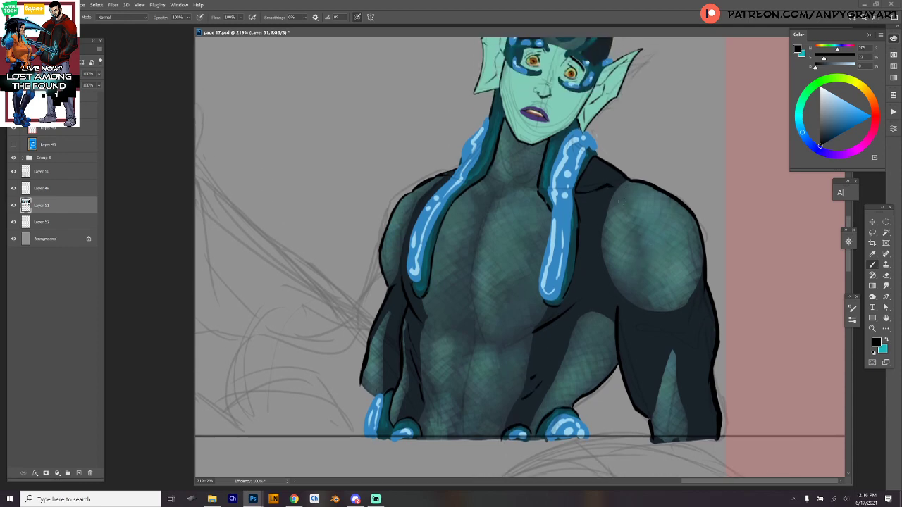
pyautogui.moveTo(580, 196); pyautogui.dragTo(598, 222)
pyautogui.moveTo(625, 301); pyautogui.dragTo(596, 274)
pyautogui.scroll(5, 681, 173)
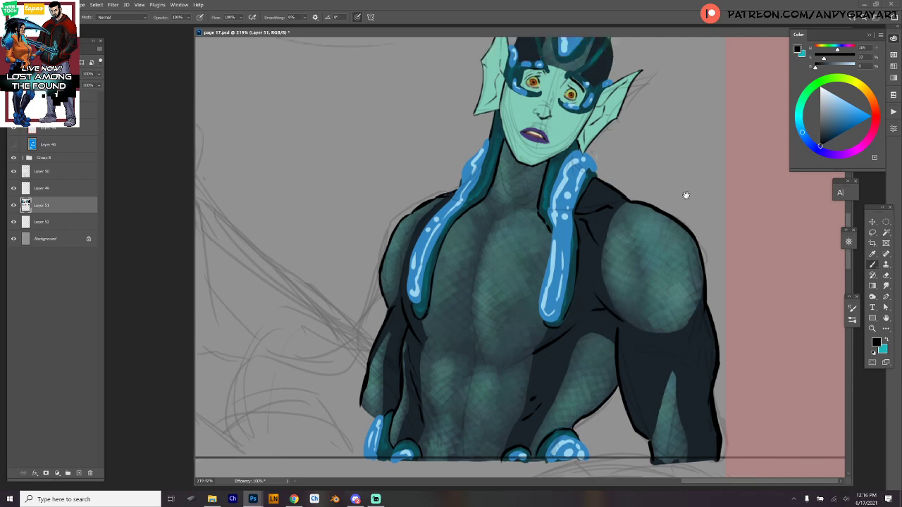
pyautogui.scroll(-5, 657, 273)
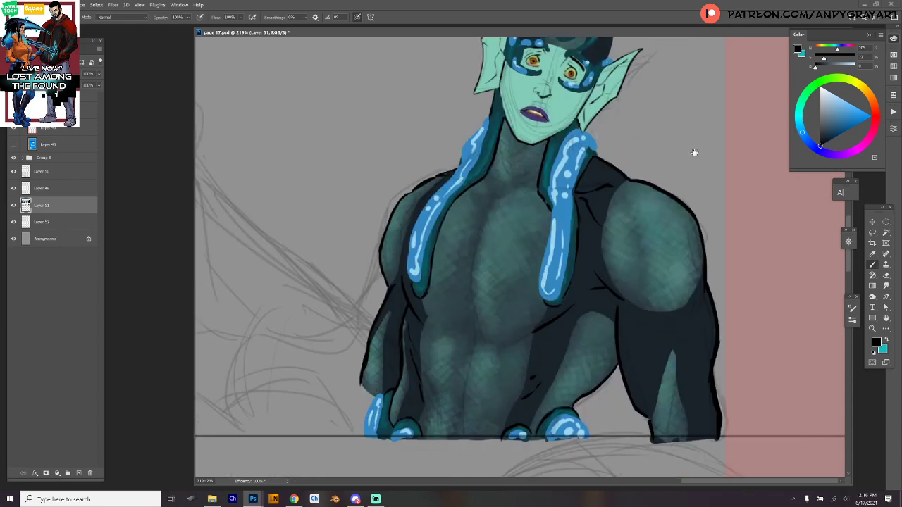
# - Switch to turquoise and trace the suit trim along the inner edge of the shoulder panel on the viewer's left
pyautogui.press('x')
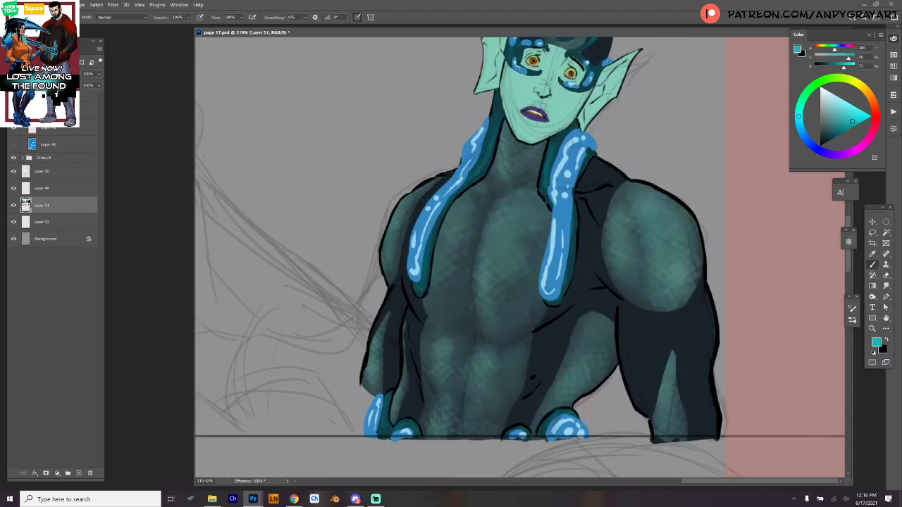
pyautogui.moveTo(388, 288); pyautogui.dragTo(393, 281)
pyautogui.moveTo(451, 171); pyautogui.dragTo(418, 193)
pyautogui.hotkey('ctrl', 'z')
pyautogui.moveTo(450, 168)
pyautogui.mouseDown()
pyautogui.moveTo(413, 216)
pyautogui.moveTo(387, 290)
pyautogui.mouseUp()
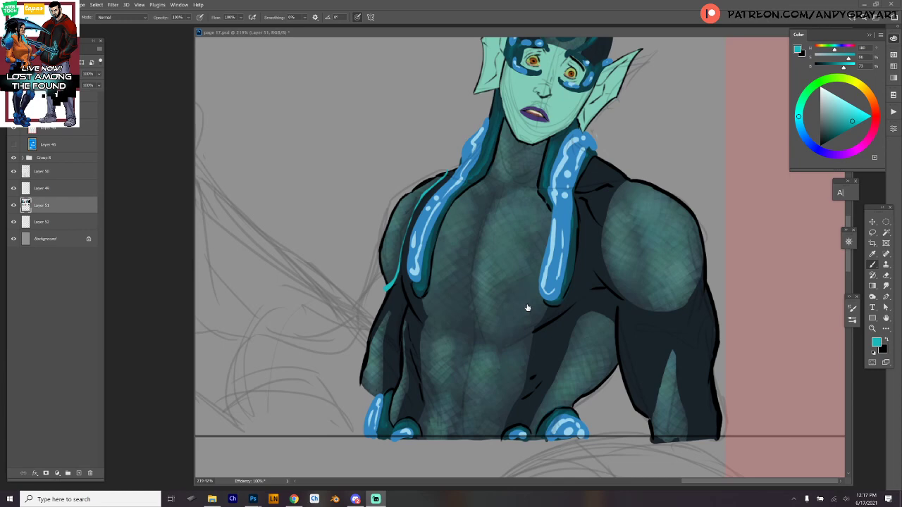
# - Trace turquoise trim down both sides of the abdomen and along the side and arm panels below the chest
pyautogui.click(421, 297)
pyautogui.moveTo(422, 297); pyautogui.dragTo(420, 424)
pyautogui.moveTo(550, 307); pyautogui.dragTo(503, 435)
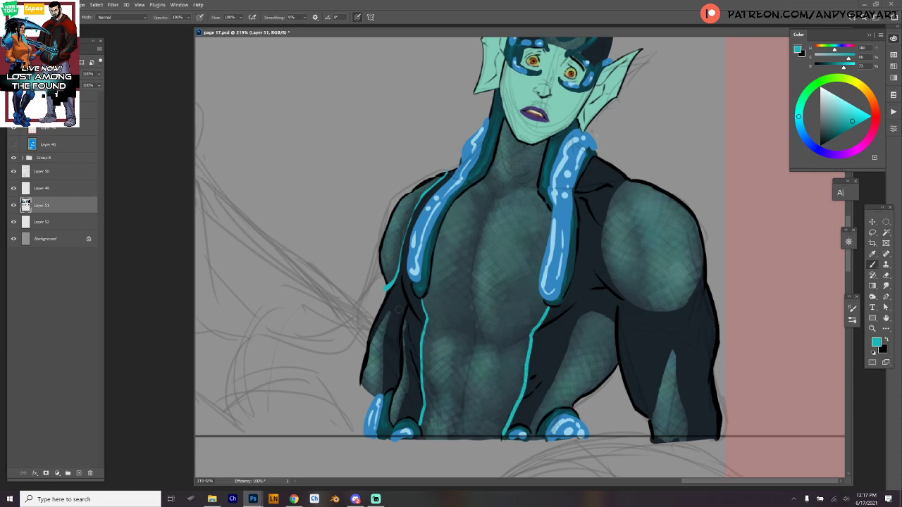
pyautogui.moveTo(403, 317); pyautogui.dragTo(396, 430)
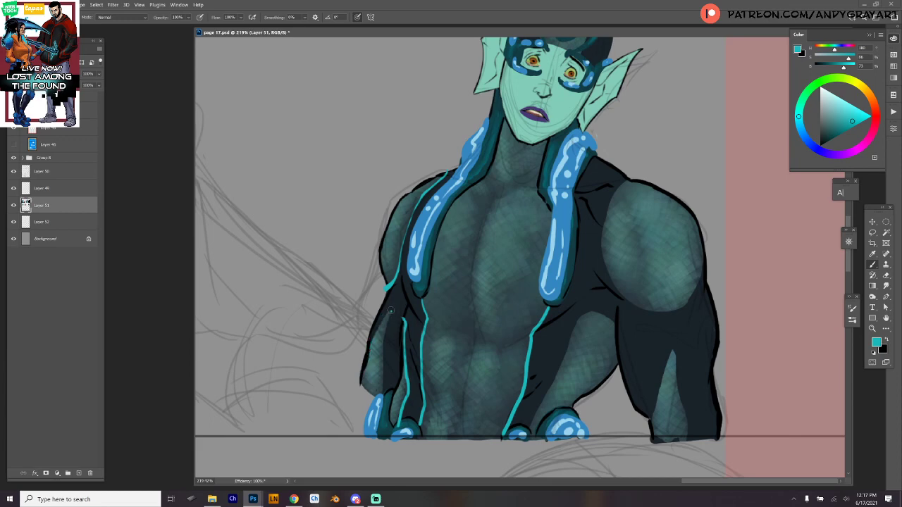
pyautogui.moveTo(390, 310)
pyautogui.mouseDown()
pyautogui.moveTo(362, 377)
pyautogui.moveTo(387, 326)
pyautogui.moveTo(384, 394)
pyautogui.mouseUp()
pyautogui.moveTo(616, 320)
pyautogui.mouseDown()
pyautogui.moveTo(591, 311)
pyautogui.moveTo(574, 324)
pyautogui.moveTo(529, 421)
pyautogui.mouseUp()
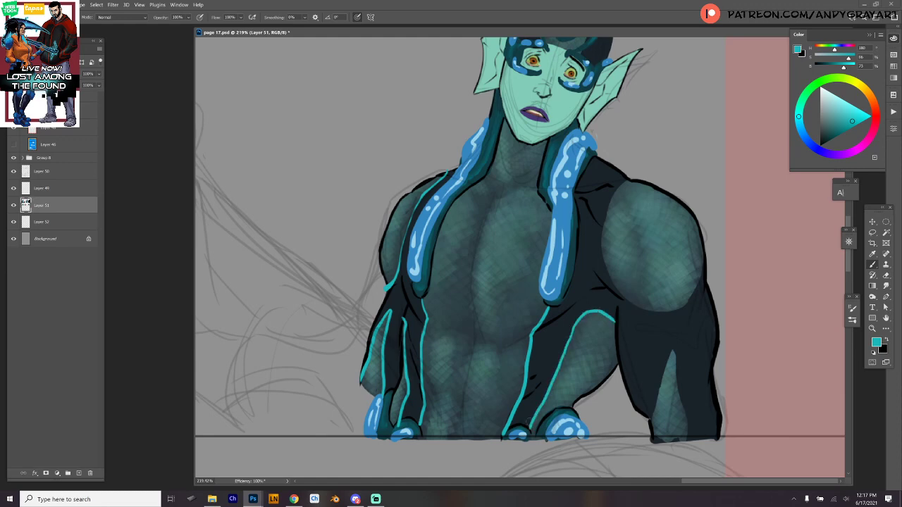
# - Trace turquoise trim around the inner and lower edge of the large shoulder panel on the viewer's right
pyautogui.moveTo(634, 180)
pyautogui.mouseDown()
pyautogui.moveTo(599, 230)
pyautogui.moveTo(613, 290)
pyautogui.moveTo(633, 312)
pyautogui.moveTo(659, 318)
pyautogui.moveTo(686, 307)
pyautogui.mouseUp()
pyautogui.hotkey('ctrl', 'z')
pyautogui.moveTo(634, 179)
pyautogui.mouseDown()
pyautogui.moveTo(612, 195)
pyautogui.moveTo(601, 235)
pyautogui.moveTo(615, 290)
pyautogui.moveTo(662, 314)
pyautogui.moveTo(690, 302)
pyautogui.moveTo(703, 249)
pyautogui.moveTo(700, 281)
pyautogui.mouseUp()
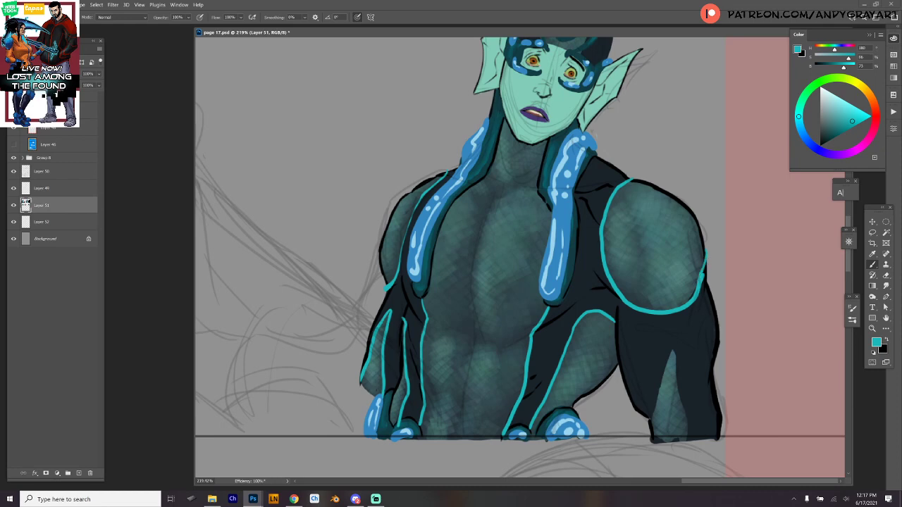
pyautogui.hotkey('ctrl', 'z')
pyautogui.moveTo(705, 248); pyautogui.dragTo(691, 298)
pyautogui.moveTo(706, 256); pyautogui.dragTo(703, 275)
# - Trace turquoise trim along both edges of the pointed arm panel on the viewer's right
pyautogui.moveTo(674, 351); pyautogui.dragTo(649, 413)
pyautogui.hotkey('ctrl', 'z')
pyautogui.moveTo(672, 350); pyautogui.dragTo(648, 426)
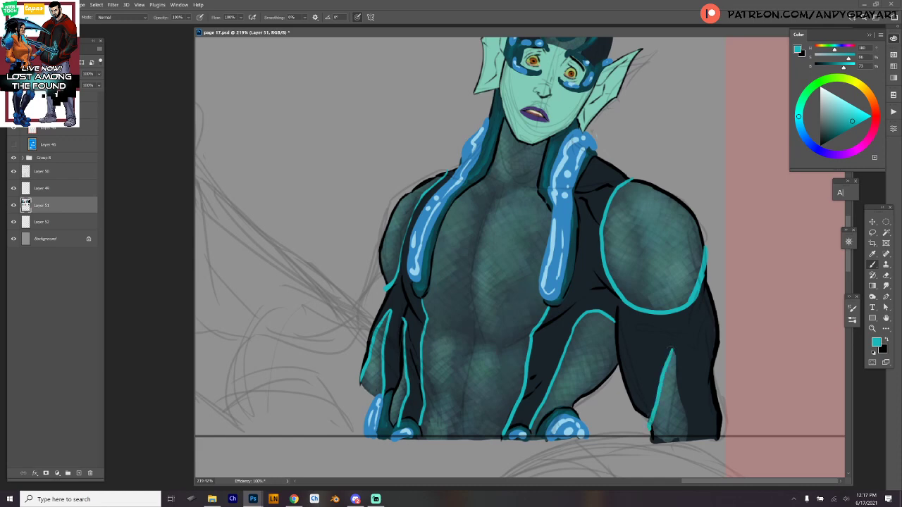
pyautogui.moveTo(673, 350); pyautogui.dragTo(688, 434)
# - Switch to black and outline the mask piece around the eye on the viewer's left
pyautogui.scroll(4, 629, 198)
pyautogui.scroll(2, 561, 130)
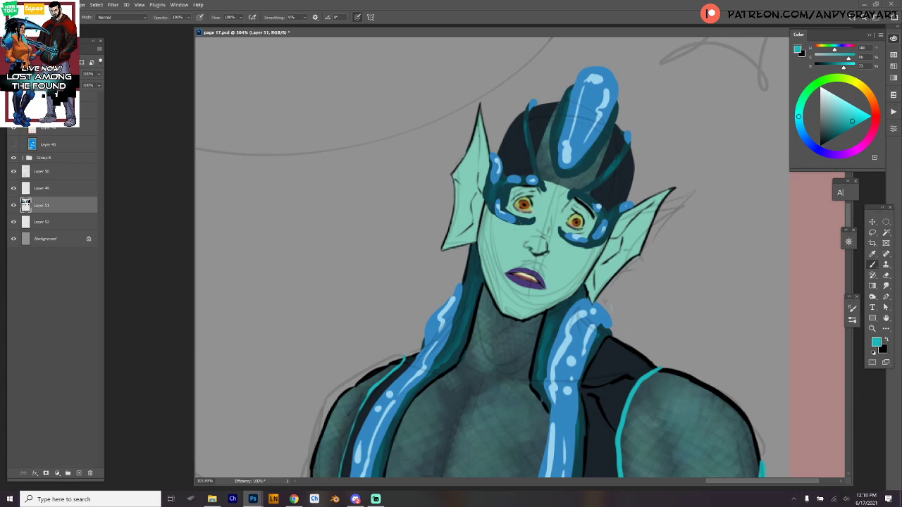
pyautogui.press('x')
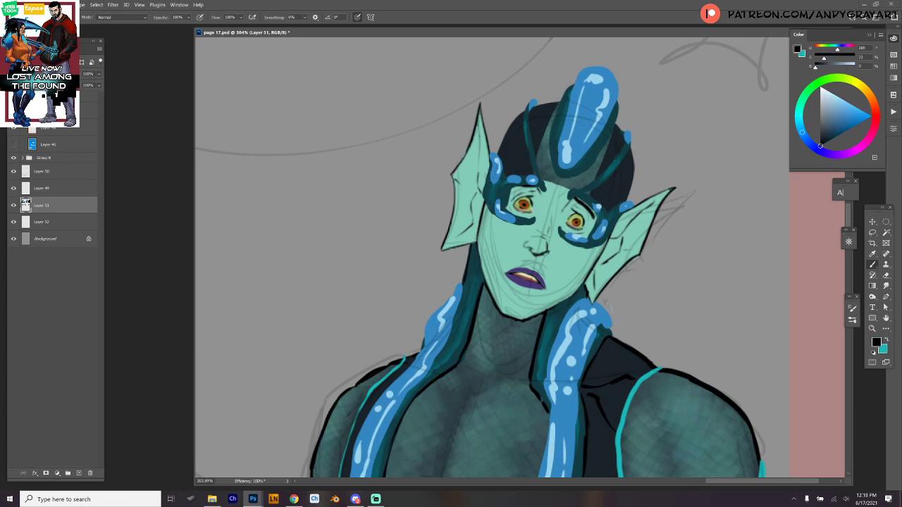
pyautogui.moveTo(489, 162)
pyautogui.mouseDown()
pyautogui.moveTo(488, 214)
pyautogui.moveTo(515, 188)
pyautogui.moveTo(503, 190)
pyautogui.mouseUp()
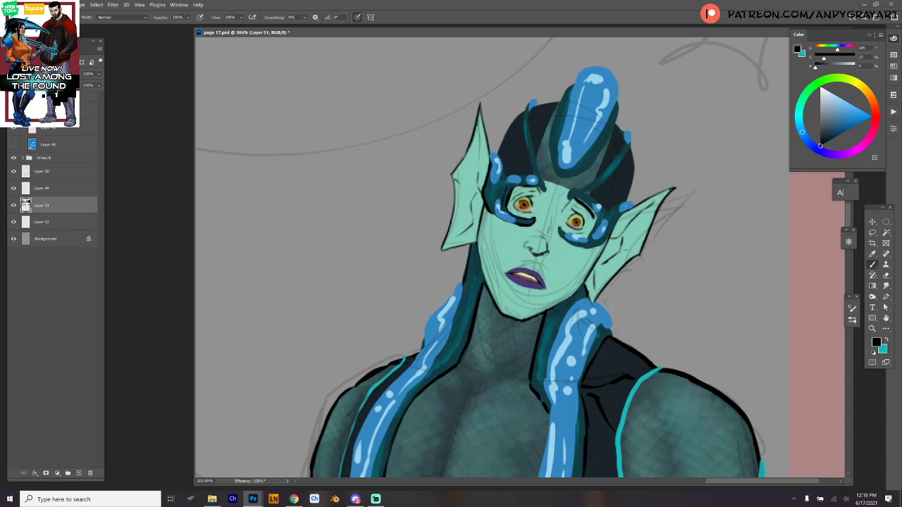
pyautogui.moveTo(525, 187); pyautogui.dragTo(545, 190)
# - Outline the helmet's ridge and outer edge on the viewer's left and the central crest gem in black
pyautogui.moveTo(526, 119); pyautogui.dragTo(527, 149)
pyautogui.hotkey('ctrl', 'z')
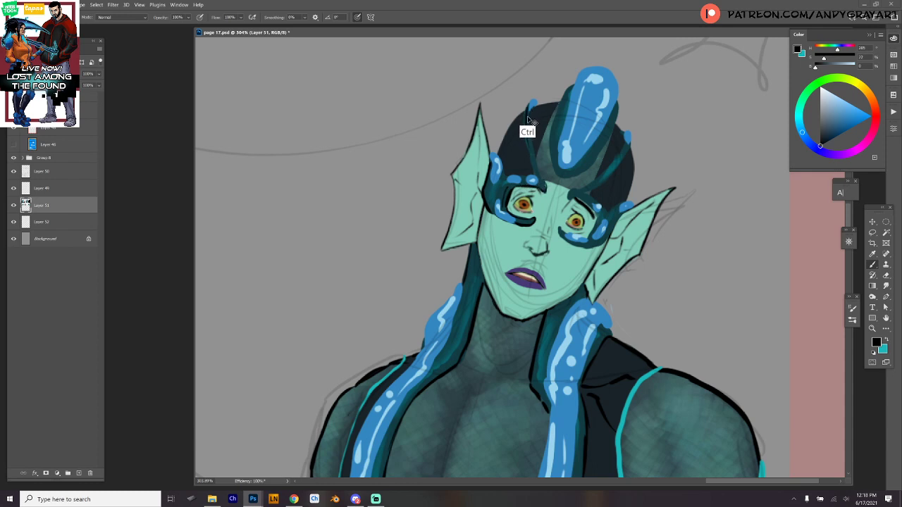
pyautogui.moveTo(526, 113); pyautogui.dragTo(523, 149)
pyautogui.hotkey('ctrl', 'z')
pyautogui.moveTo(526, 104); pyautogui.dragTo(528, 158)
pyautogui.moveTo(529, 109); pyautogui.dragTo(538, 174)
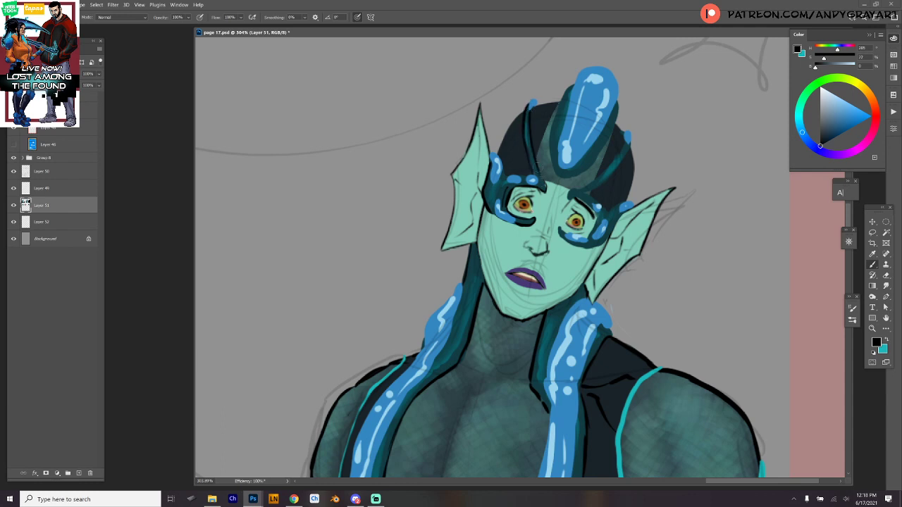
pyautogui.moveTo(529, 110); pyautogui.dragTo(498, 150)
pyautogui.moveTo(535, 106)
pyautogui.mouseDown()
pyautogui.moveTo(564, 96)
pyautogui.moveTo(547, 165)
pyautogui.moveTo(576, 178)
pyautogui.moveTo(588, 166)
pyautogui.mouseUp()
pyautogui.hotkey('ctrl', 'z')
pyautogui.hotkey('ctrl', 'z')
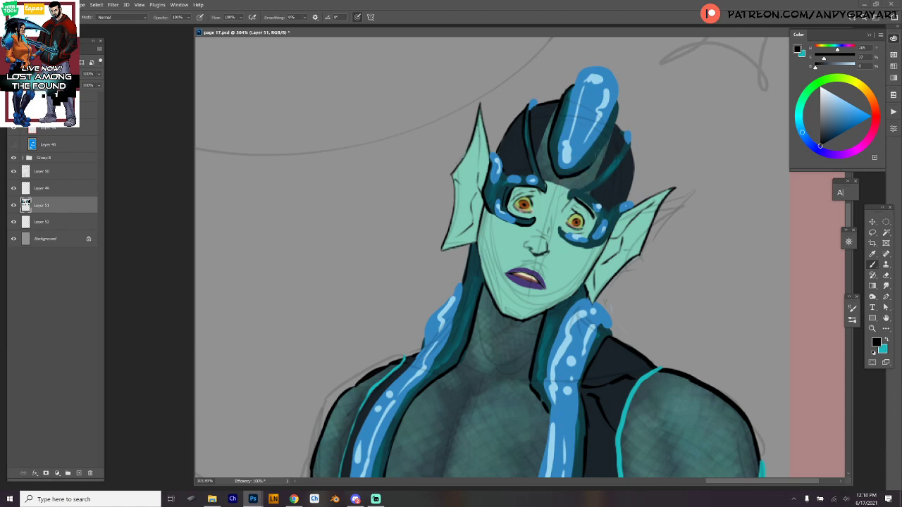
# - Outline the crest's other side and the helmet ridge, outer edge and eye mask on the viewer's right in black
pyautogui.moveTo(617, 100); pyautogui.dragTo(599, 153)
pyautogui.moveTo(567, 189); pyautogui.dragTo(573, 202)
pyautogui.moveTo(603, 170)
pyautogui.mouseDown()
pyautogui.moveTo(592, 183)
pyautogui.moveTo(599, 175)
pyautogui.mouseUp()
pyautogui.moveTo(627, 146); pyautogui.dragTo(589, 196)
pyautogui.moveTo(616, 121)
pyautogui.mouseDown()
pyautogui.moveTo(626, 201)
pyautogui.moveTo(610, 208)
pyautogui.moveTo(583, 191)
pyautogui.moveTo(603, 184)
pyautogui.moveTo(570, 200)
pyautogui.moveTo(591, 207)
pyautogui.moveTo(588, 235)
pyautogui.moveTo(561, 230)
pyautogui.moveTo(565, 240)
pyautogui.mouseUp()
pyautogui.hotkey('ctrl', 'z')
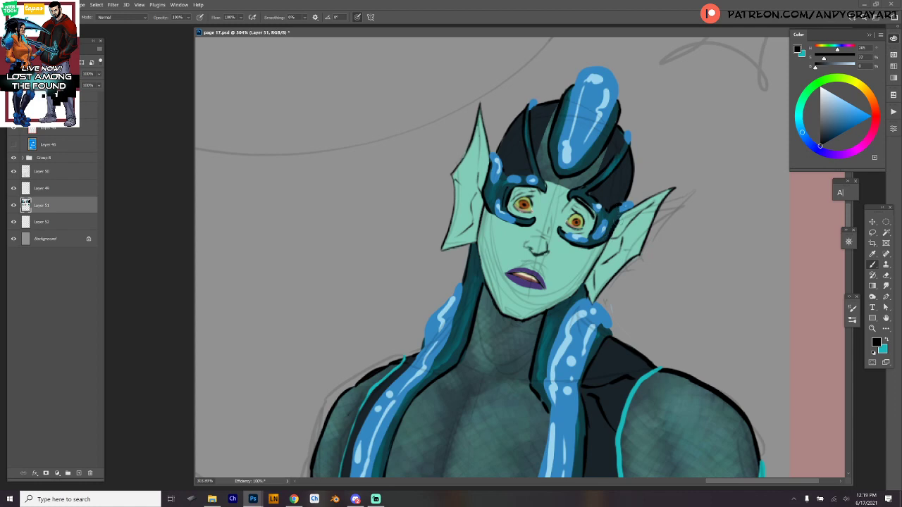
# - Switch to turquoise and trace the helmet trim beside the crest gem on the viewer's left
pyautogui.moveTo(690, 262); pyautogui.dragTo(673, 202)
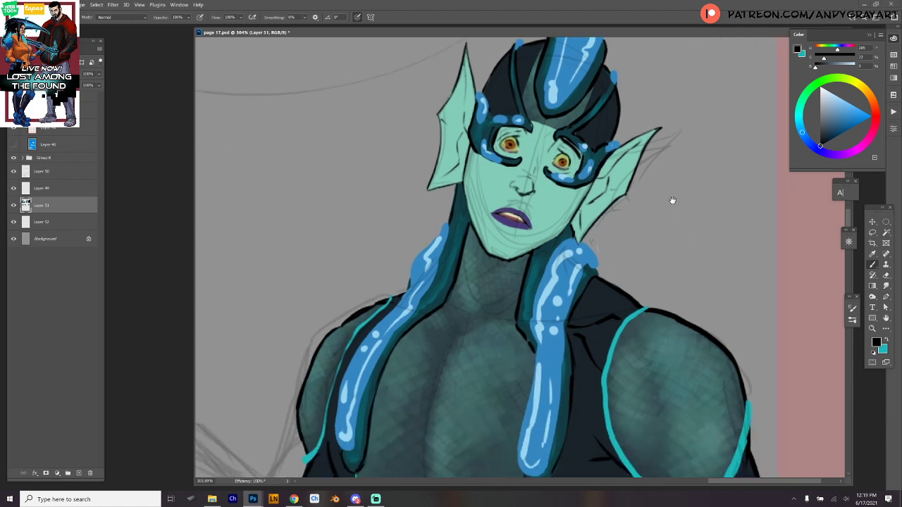
pyautogui.keyDown('ctrl'); pyautogui.click(678, 238); pyautogui.keyUp('ctrl')
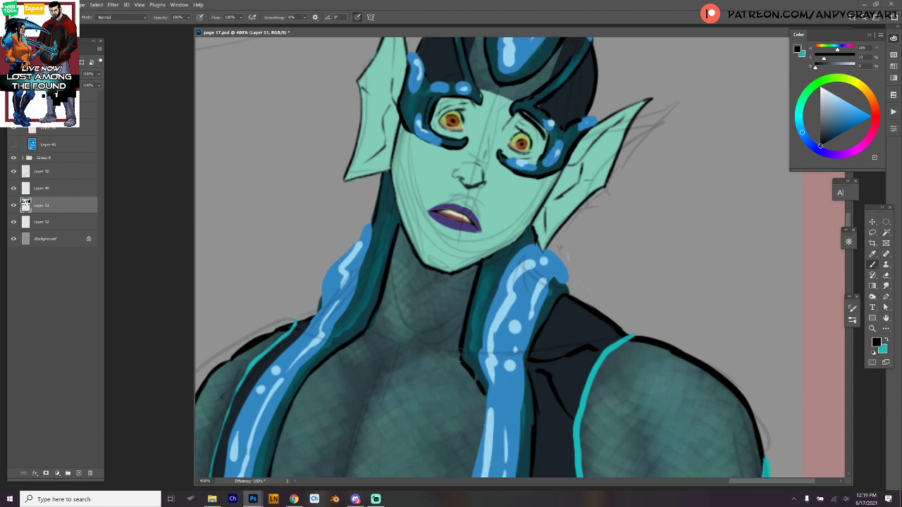
pyautogui.scroll(-2, 659, 234)
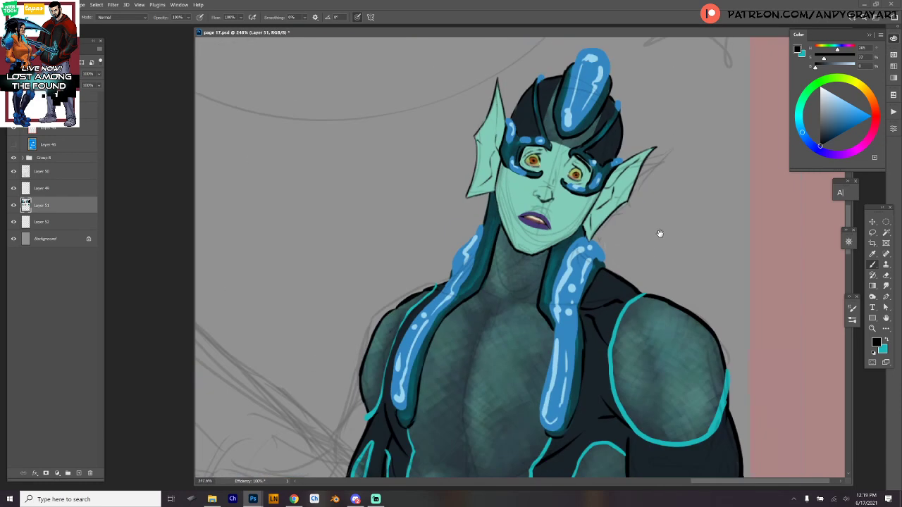
pyautogui.moveTo(659, 233); pyautogui.dragTo(620, 249)
pyautogui.press('x')
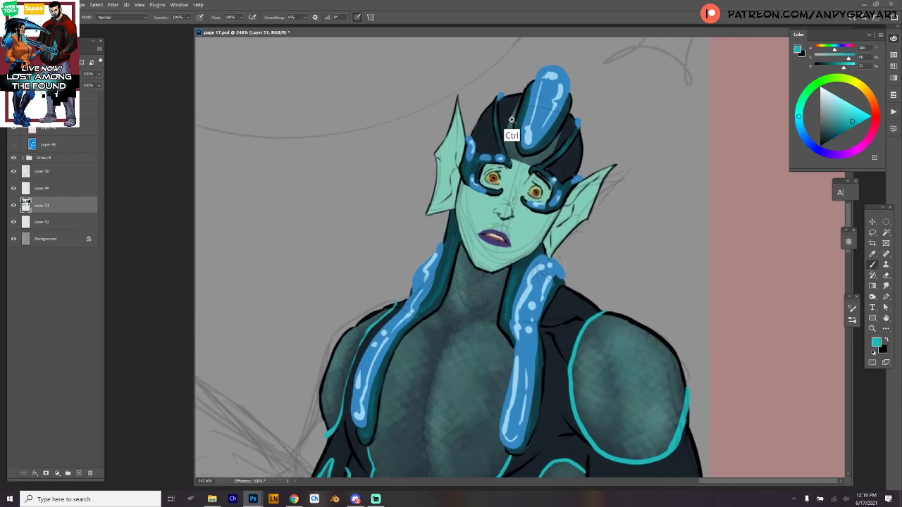
pyautogui.scroll(2, 512, 126)
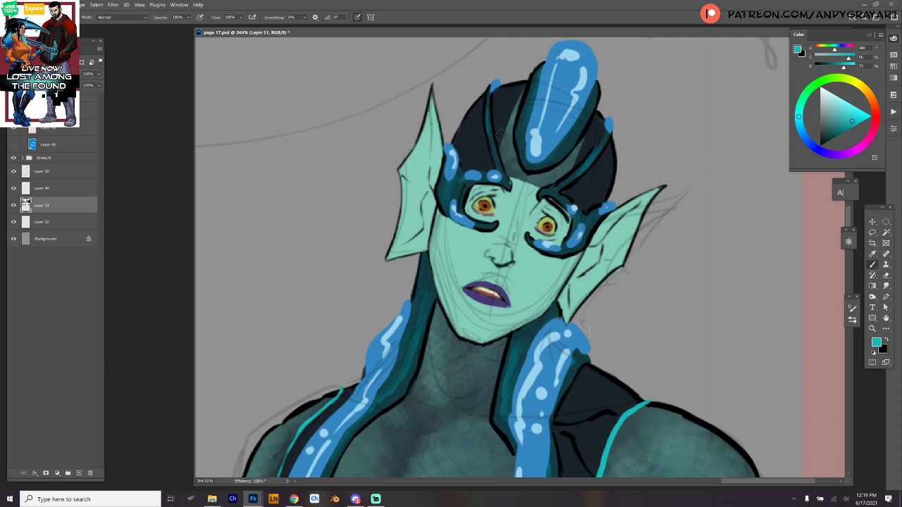
pyautogui.moveTo(499, 152)
pyautogui.mouseDown()
pyautogui.moveTo(522, 87)
pyautogui.moveTo(503, 131)
pyautogui.mouseUp()
pyautogui.hotkey('ctrl', 'z')
pyautogui.hotkey('ctrl', 'z')
pyautogui.moveTo(525, 82); pyautogui.dragTo(491, 165)
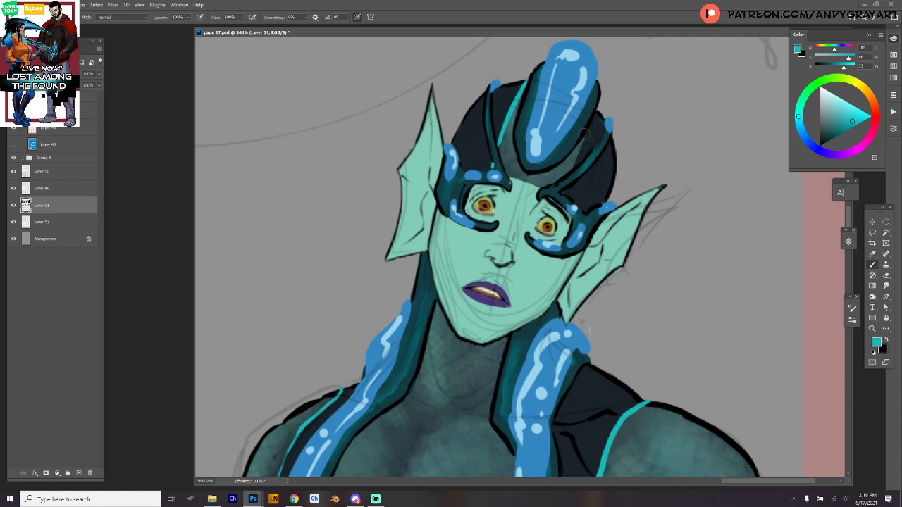
# - Trace matching turquoise trim beside the crest gem on the viewer's right, sampling black and turquoise from the helmet
pyautogui.moveTo(589, 132); pyautogui.dragTo(571, 169)
pyautogui.hotkey('ctrl', 'z')
pyautogui.hotkey('ctrl', 'z')
pyautogui.moveTo(586, 132); pyautogui.dragTo(575, 164)
pyautogui.hotkey('ctrl', 'space')
pyautogui.moveTo(645, 233)
pyautogui.mouseDown()
pyautogui.moveTo(631, 246)
pyautogui.moveTo(647, 219)
pyautogui.mouseUp()
pyautogui.keyDown('alt'); pyautogui.click(591, 117); pyautogui.keyUp('alt')
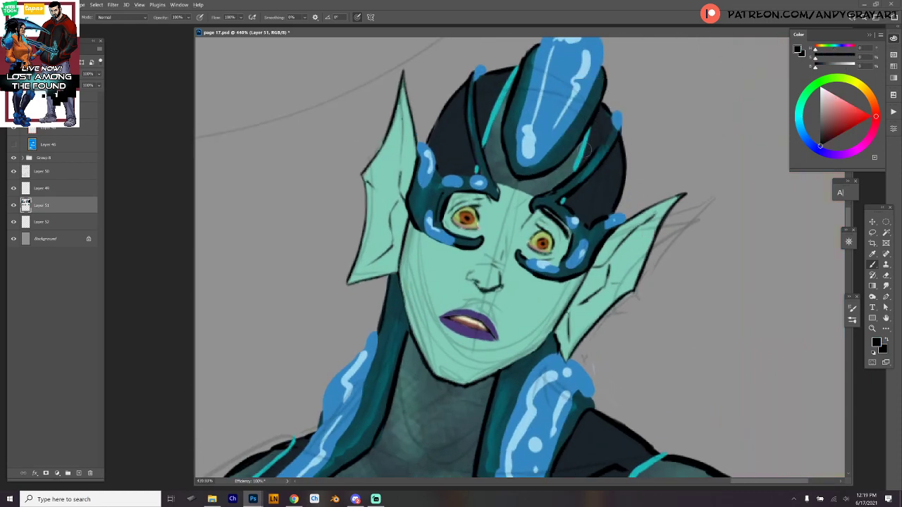
pyautogui.keyDown('alt'); pyautogui.click(502, 107); pyautogui.keyUp('alt')
pyautogui.moveTo(592, 181); pyautogui.dragTo(568, 197)
# - Reinforce the turquoise trim on the shoulder at the viewer's left and extend it up the outer edge of the other shoulder panel
pyautogui.moveTo(533, 250); pyautogui.dragTo(530, 146)
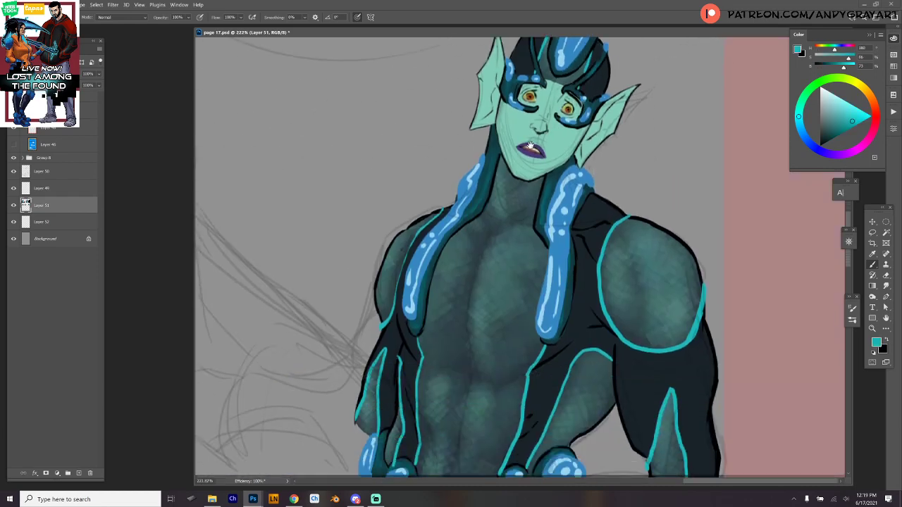
pyautogui.moveTo(620, 270); pyautogui.dragTo(615, 180)
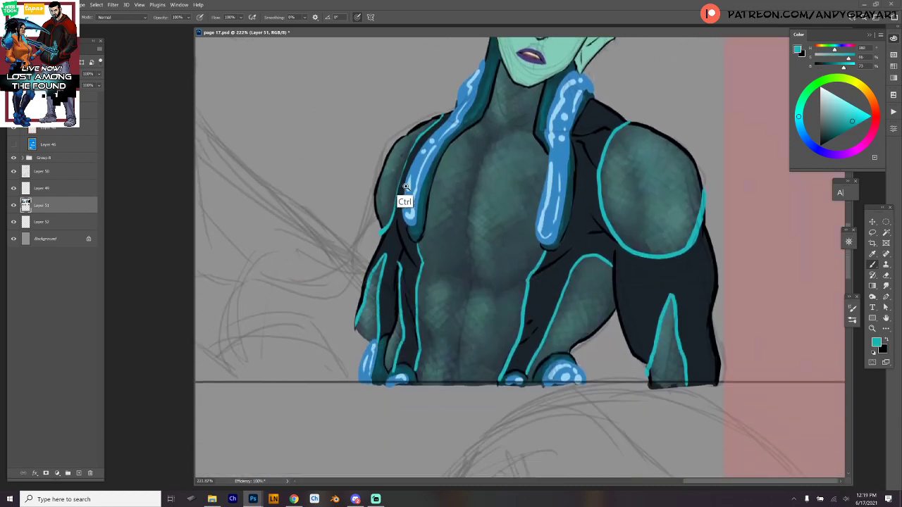
pyautogui.moveTo(405, 189); pyautogui.dragTo(424, 188)
pyautogui.moveTo(424, 189); pyautogui.dragTo(421, 235)
pyautogui.moveTo(386, 270)
pyautogui.mouseDown()
pyautogui.moveTo(392, 222)
pyautogui.moveTo(416, 173)
pyautogui.moveTo(407, 180)
pyautogui.mouseUp()
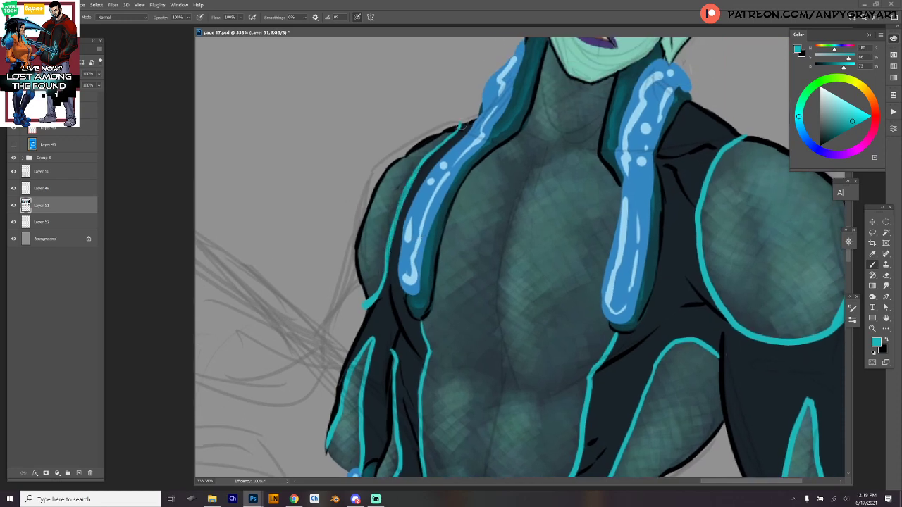
pyautogui.moveTo(761, 254); pyautogui.dragTo(750, 256)
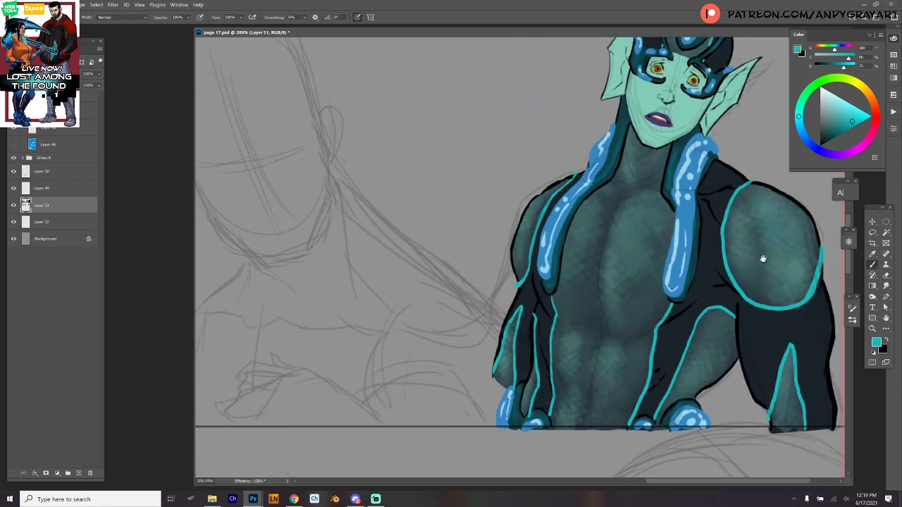
pyautogui.moveTo(680, 244); pyautogui.dragTo(571, 242)
pyautogui.moveTo(648, 186)
pyautogui.mouseDown()
pyautogui.moveTo(663, 191)
pyautogui.moveTo(625, 179)
pyautogui.mouseUp()
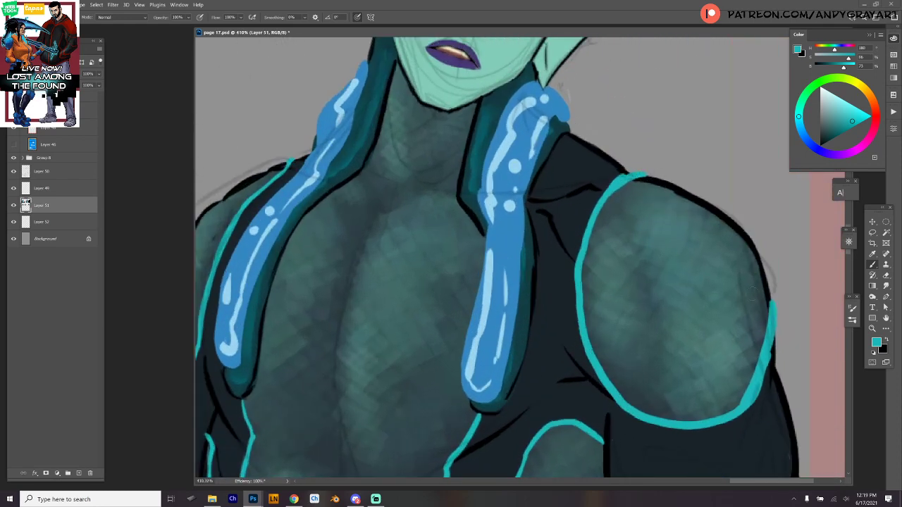
pyautogui.moveTo(768, 345); pyautogui.dragTo(771, 294)
# - Sample the dark suit colour and thin the turquoise trim along the lower outer curve of the shoulder panel on the viewer's right
pyautogui.keyDown('alt'); pyautogui.click(718, 442); pyautogui.keyUp('alt')
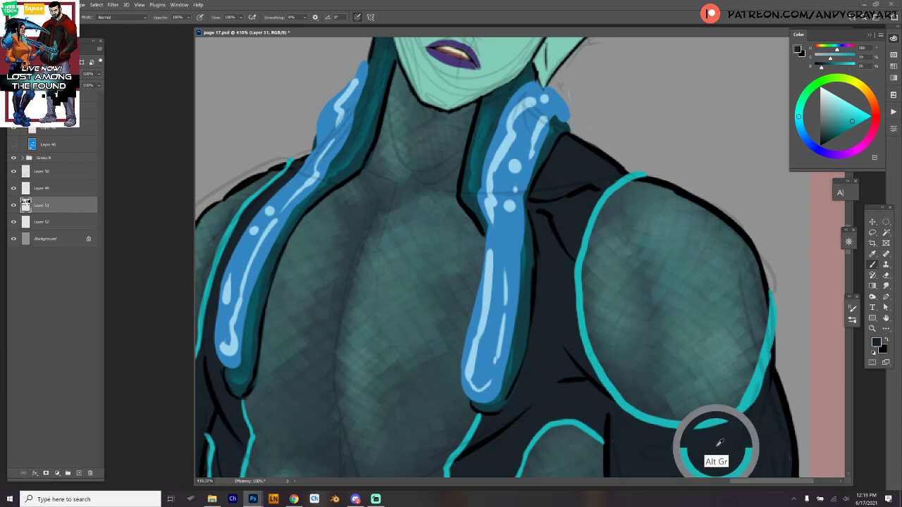
pyautogui.moveTo(737, 415); pyautogui.dragTo(765, 370)
pyautogui.hotkey('ctrl', 'z')
pyautogui.moveTo(742, 407); pyautogui.dragTo(767, 360)
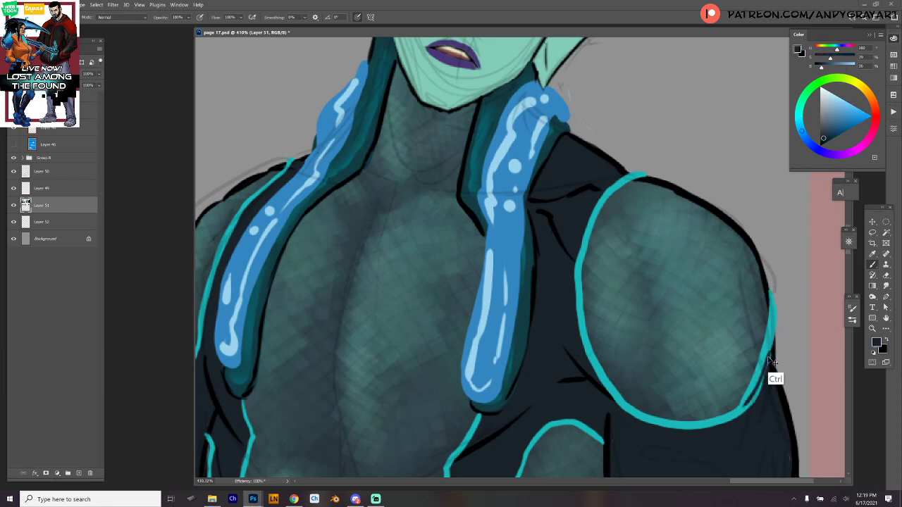
pyautogui.hotkey('ctrl', 'z')
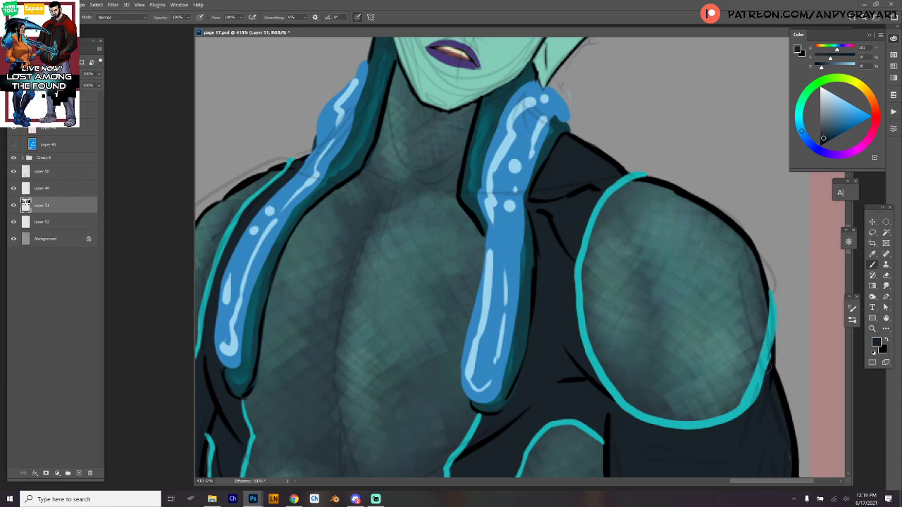
pyautogui.moveTo(775, 351); pyautogui.dragTo(763, 381)
pyautogui.hotkey('ctrl', 'z')
pyautogui.moveTo(772, 350)
pyautogui.mouseDown()
pyautogui.moveTo(730, 428)
pyautogui.moveTo(755, 394)
pyautogui.moveTo(730, 419)
pyautogui.mouseUp()
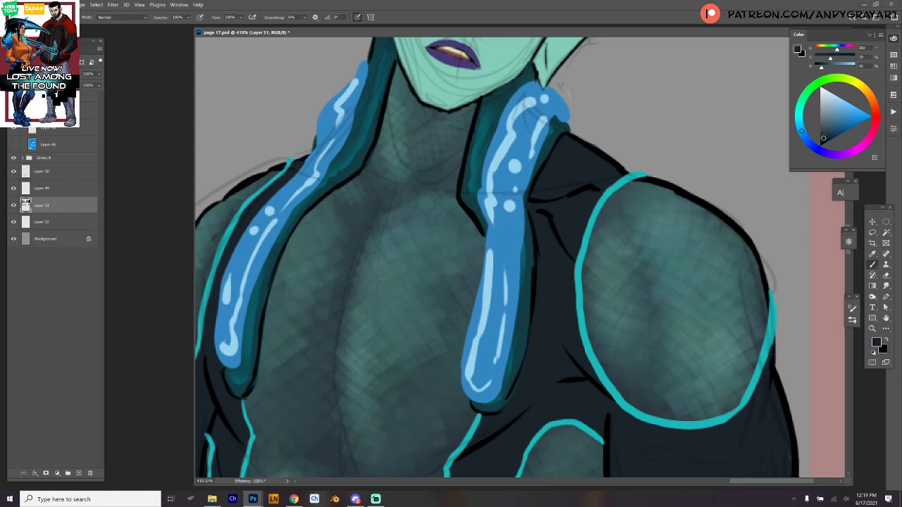
# - Try to save page 17.psd in its current location
pyautogui.moveTo(772, 317); pyautogui.dragTo(705, 319)
pyautogui.moveTo(765, 373); pyautogui.dragTo(726, 352)
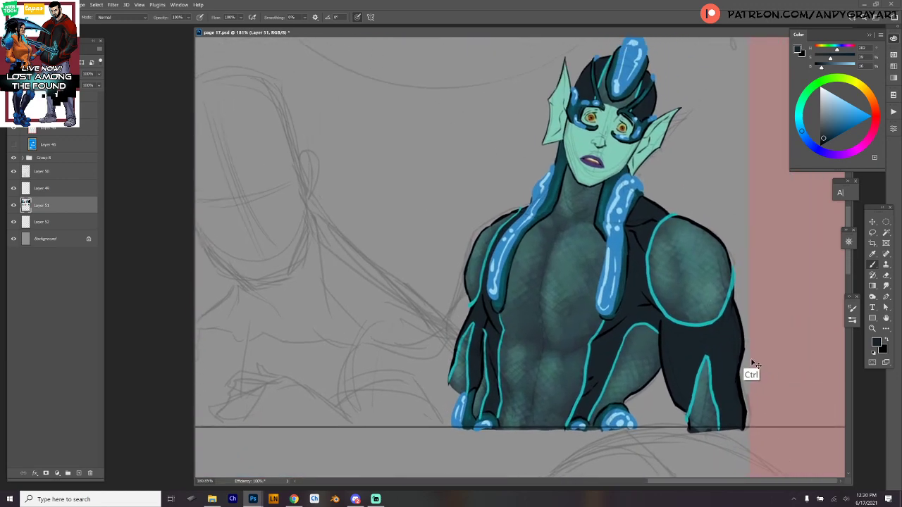
pyautogui.hotkey('ctrl', 's')
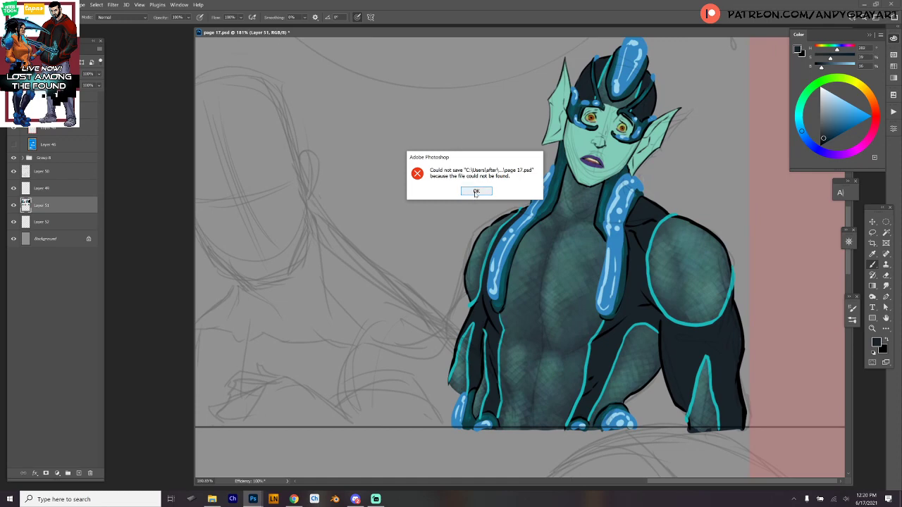
pyautogui.click(476, 192)
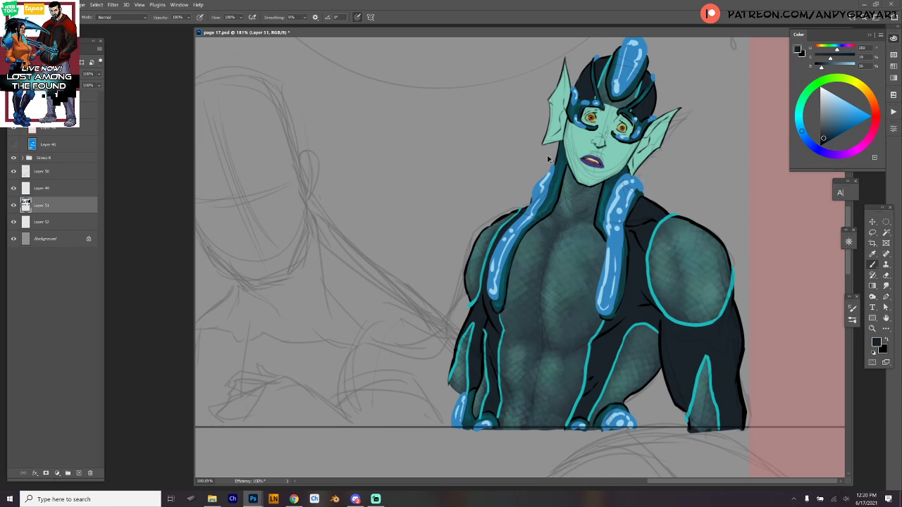
pyautogui.hotkey('ctrl', 's')
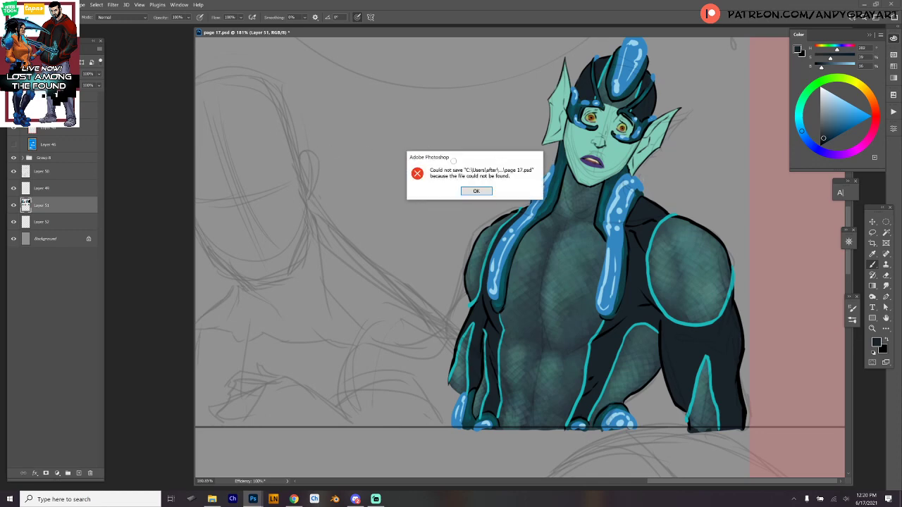
pyautogui.press('Return')
pyautogui.hotkey('ctrl', 'shift', 's')
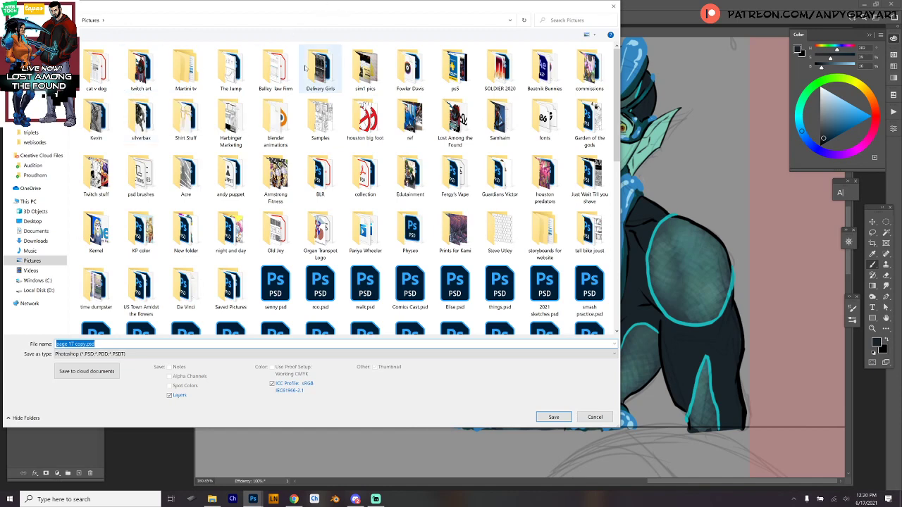
pyautogui.moveTo(281, 14); pyautogui.dragTo(0, 8)
pyautogui.press('Escape')
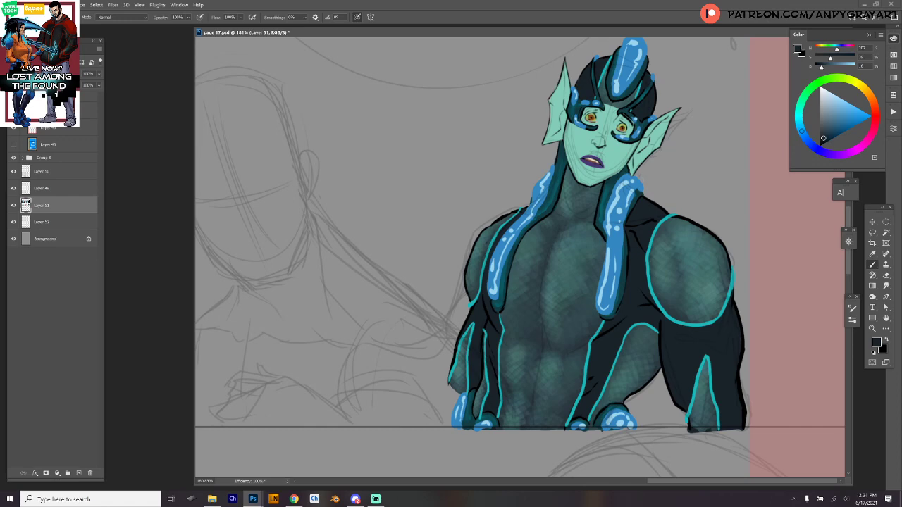
# - Try to close the page 17.psd document with its changes saved
pyautogui.hotkey('ctrl', 's')
pyautogui.moveTo(490, 32); pyautogui.dragTo(282, 49)
pyautogui.click(633, 49)
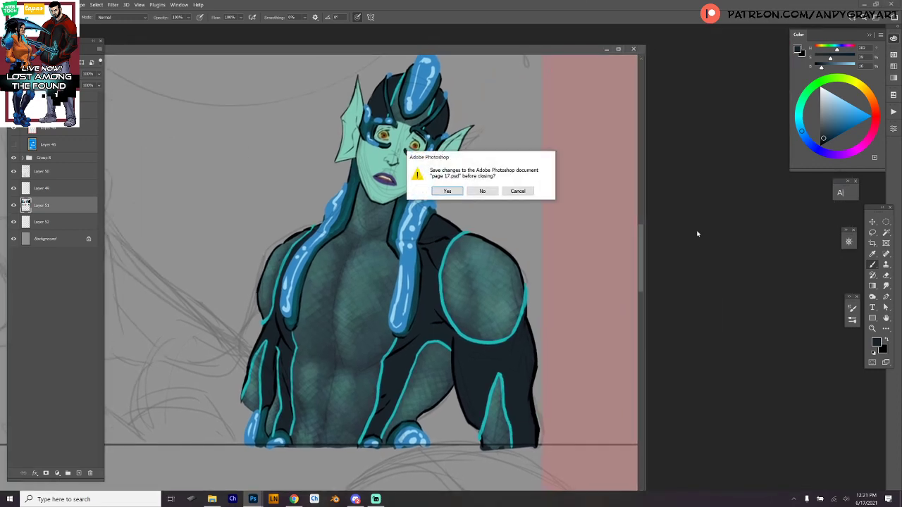
pyautogui.click(449, 192)
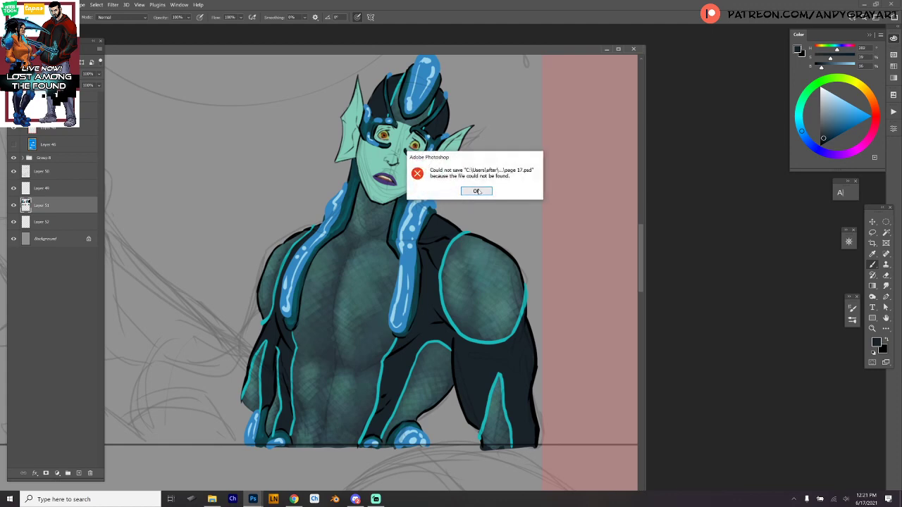
pyautogui.press('Return')
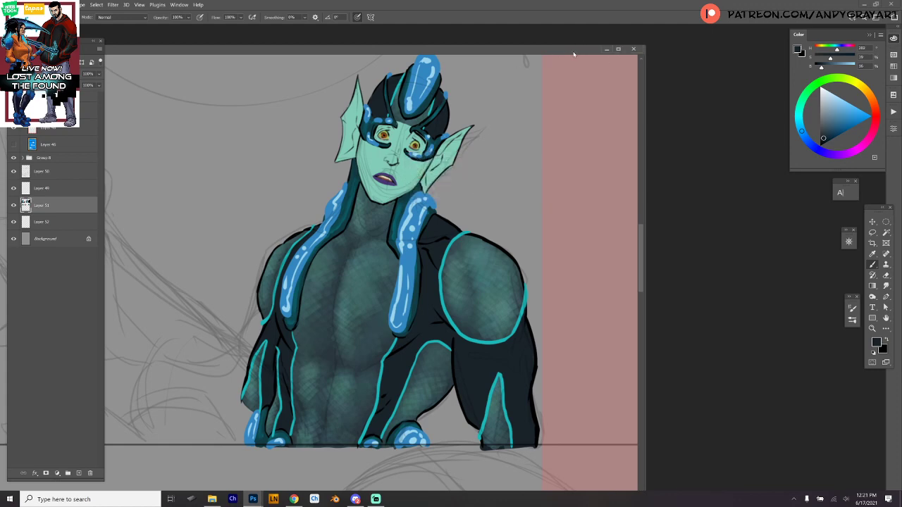
# - Close the unsaved page 17.psd document without saving and enlarge the window of the remaining copy to fill the workspace
pyautogui.moveTo(514, 50); pyautogui.dragTo(716, 35)
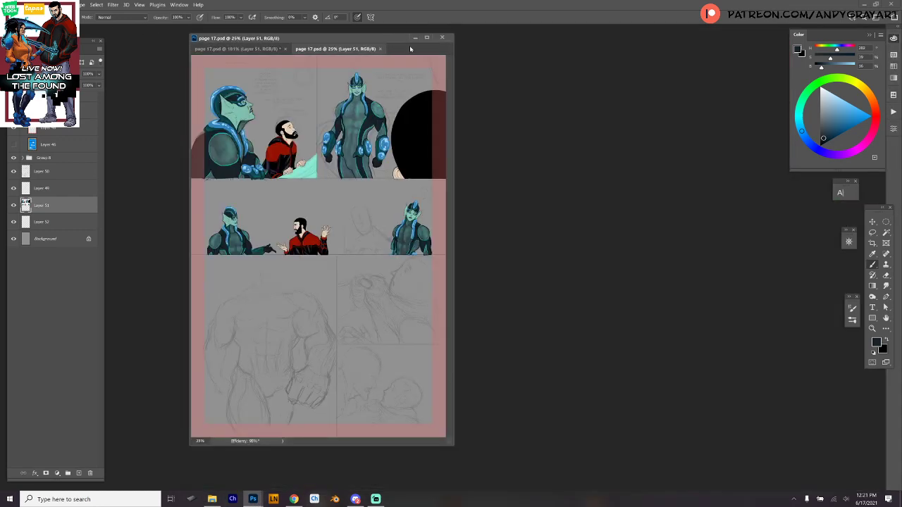
pyautogui.click(248, 50)
pyautogui.click(285, 49)
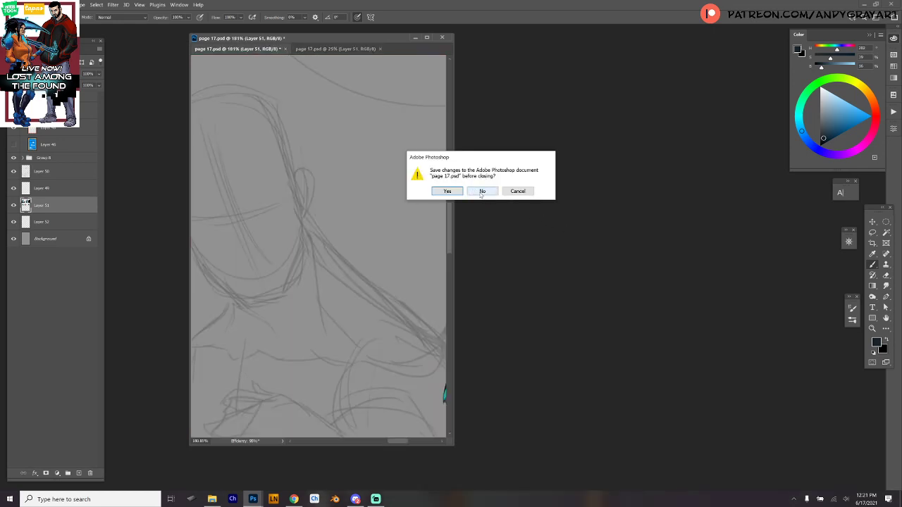
pyautogui.click(482, 191)
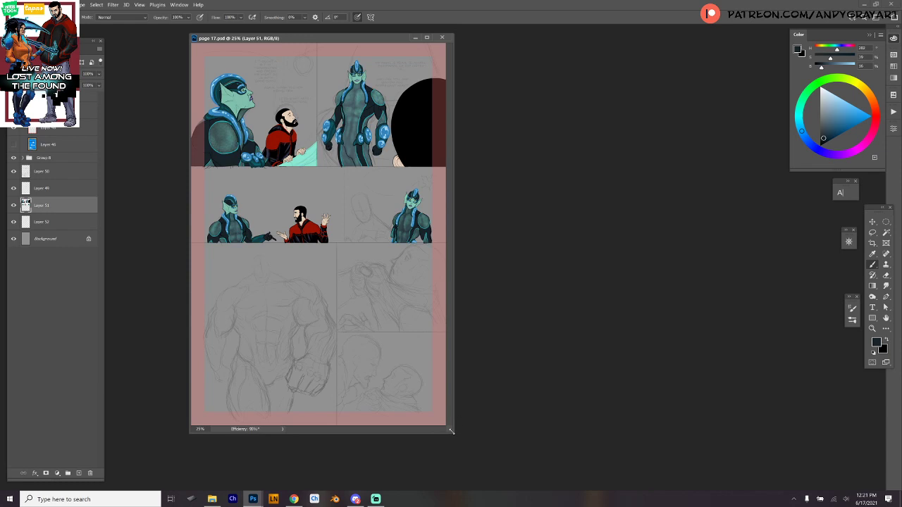
pyautogui.moveTo(451, 430); pyautogui.dragTo(868, 487)
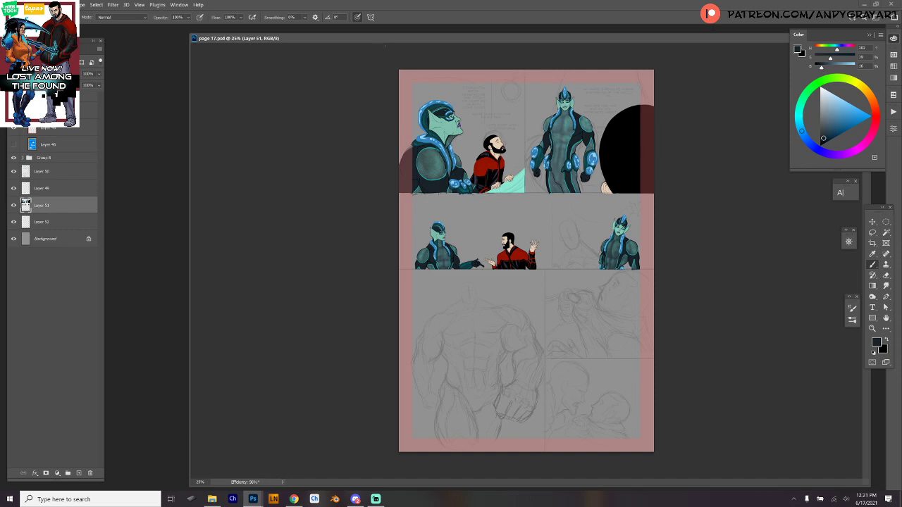
pyautogui.moveTo(501, 205); pyautogui.dragTo(522, 219)
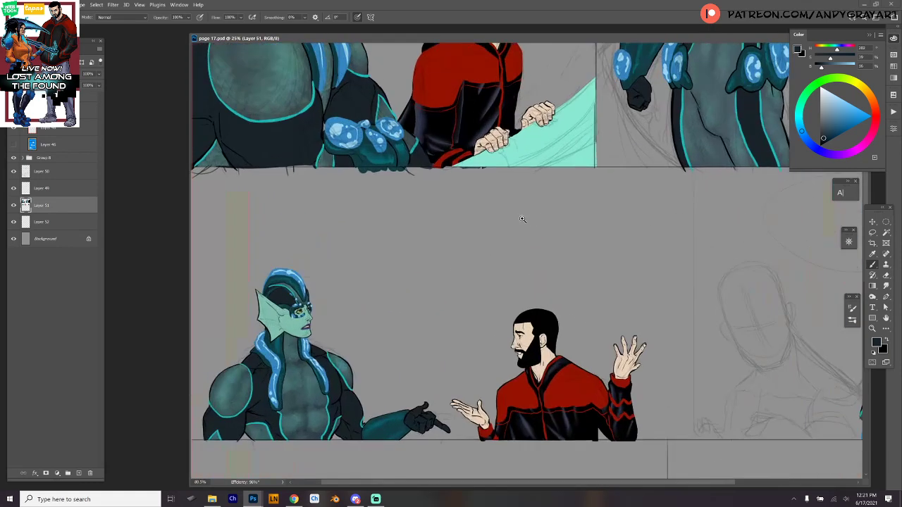
pyautogui.moveTo(719, 310); pyautogui.dragTo(438, 306)
pyautogui.moveTo(630, 328); pyautogui.dragTo(582, 297)
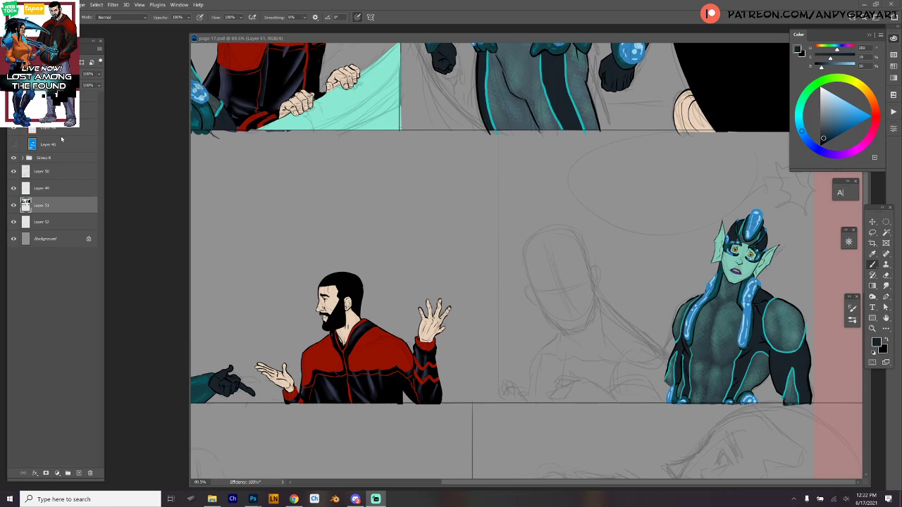
pyautogui.click(280, 3)
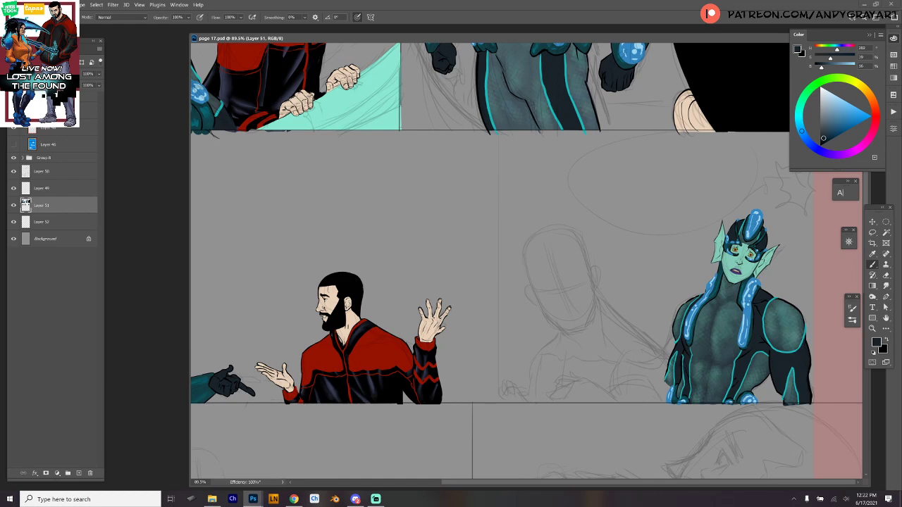
pyautogui.hotkey('alt', 'Tab')
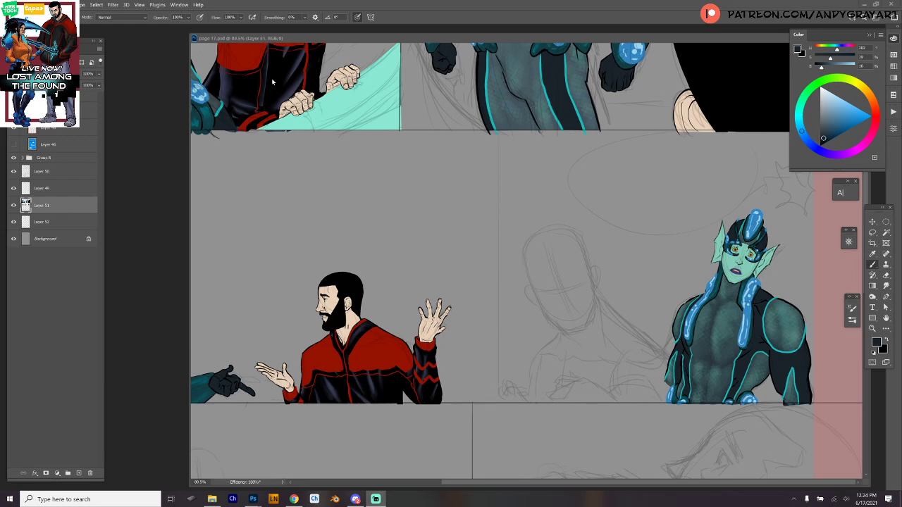
# - Add a layer above Layer 51, sample the skin tone from the bearded man's raised hand and set the brush size to 64 px
pyautogui.scroll(4, 549, 296)
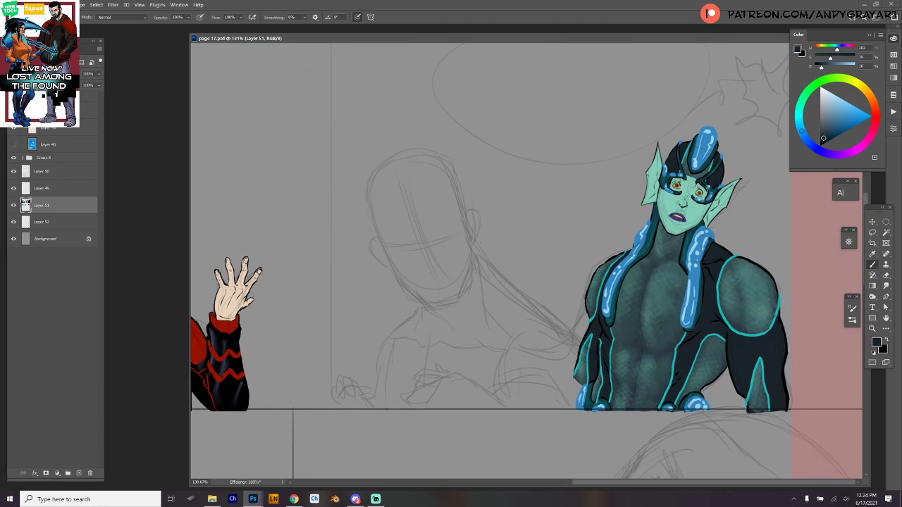
pyautogui.click(79, 473)
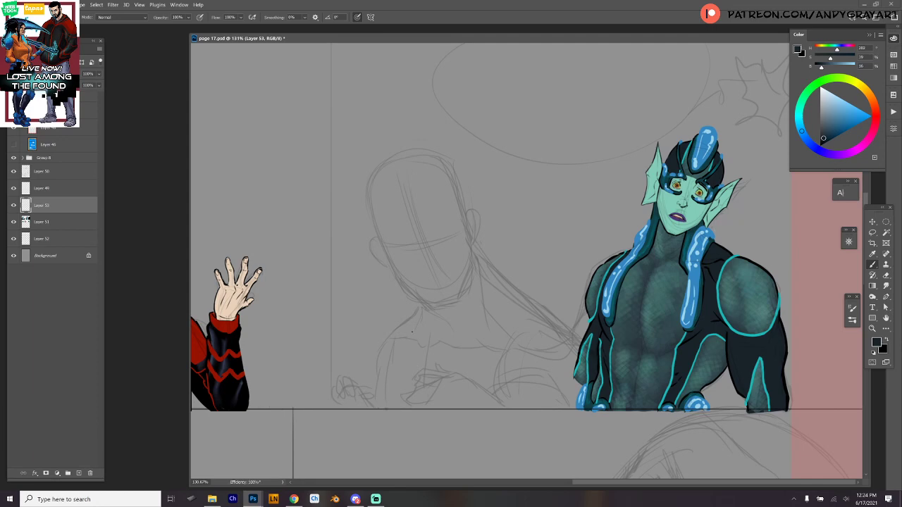
pyautogui.moveTo(413, 354); pyautogui.dragTo(515, 308)
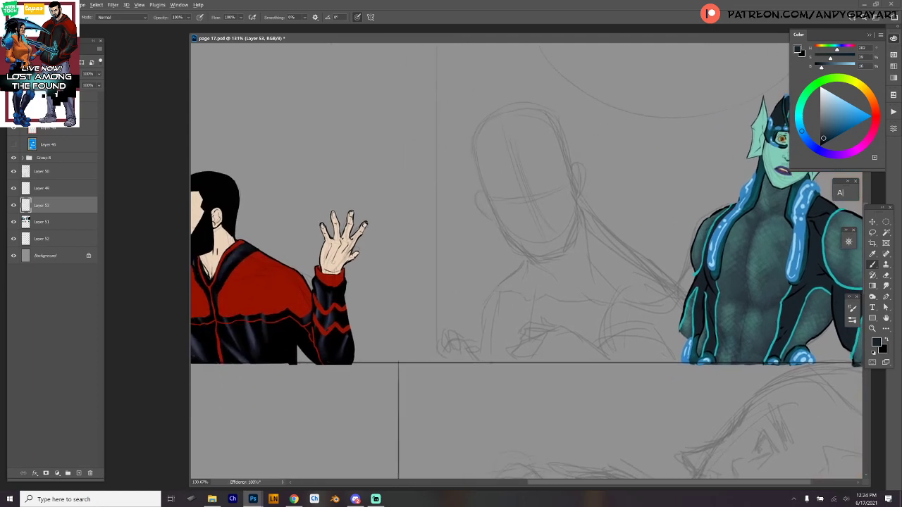
pyautogui.keyDown('alt'); pyautogui.click(336, 260); pyautogui.keyUp('alt')
pyautogui.keyDown('ctrl'); pyautogui.click(642, 250); pyautogui.keyUp('ctrl')
pyautogui.moveTo(670, 248); pyautogui.dragTo(593, 337)
pyautogui.rightClick(401, 183)
pyautogui.click(458, 176)
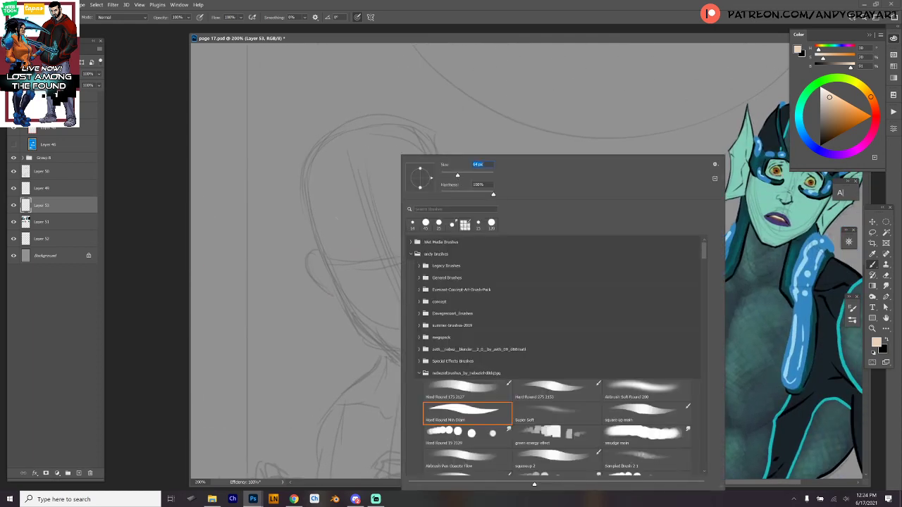
pyautogui.press('Return')
# - Trace the sketched head in skin tone down the viewer's left side and around the jaw
pyautogui.moveTo(330, 148); pyautogui.dragTo(312, 269)
pyautogui.hotkey('ctrl', 'z')
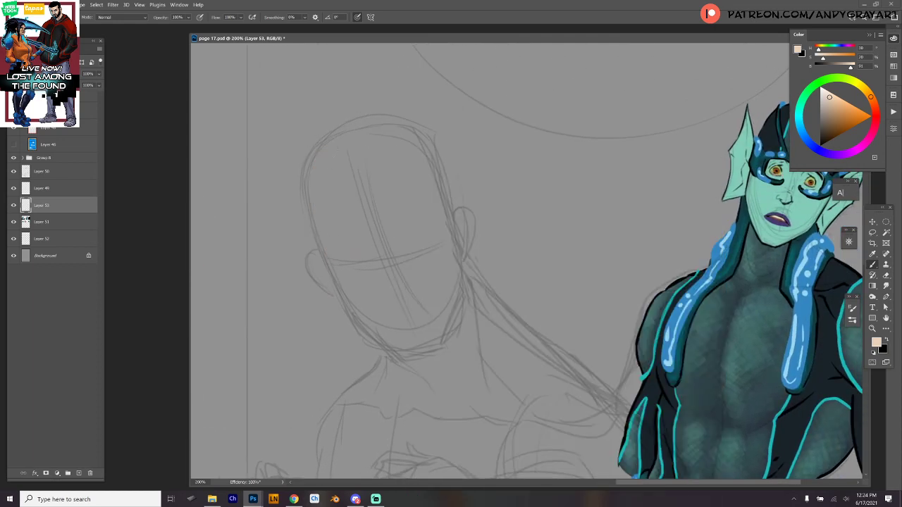
pyautogui.moveTo(321, 146); pyautogui.dragTo(315, 236)
pyautogui.moveTo(320, 147)
pyautogui.mouseDown()
pyautogui.moveTo(305, 187)
pyautogui.moveTo(318, 232)
pyautogui.moveTo(365, 331)
pyautogui.moveTo(404, 355)
pyautogui.moveTo(424, 351)
pyautogui.moveTo(447, 344)
pyautogui.moveTo(457, 290)
pyautogui.mouseUp()
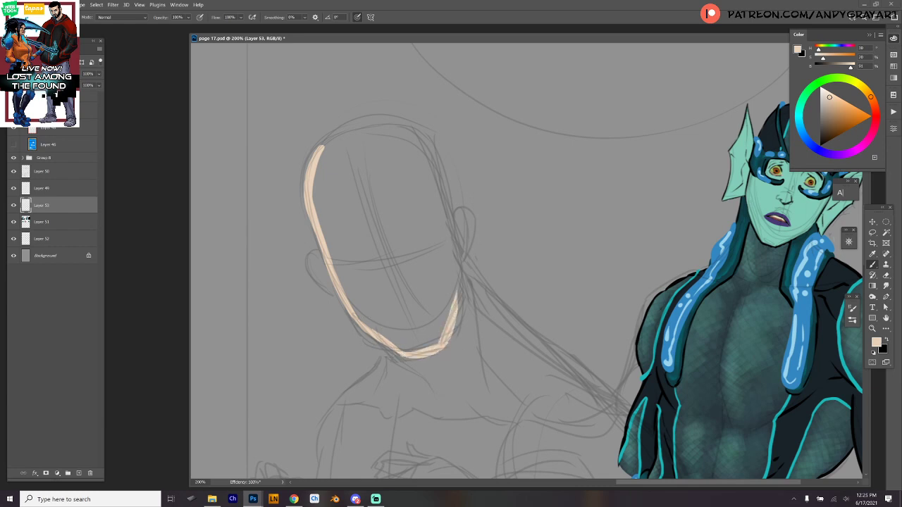
# - Paint skin-tone strokes for the neck below the chin and trace the head's edge on the viewer's right
pyautogui.moveTo(375, 340); pyautogui.dragTo(434, 393)
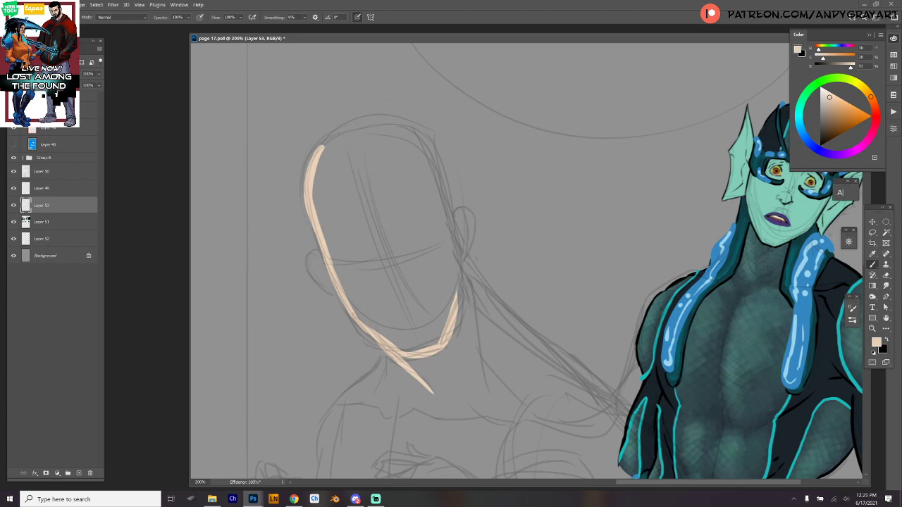
pyautogui.moveTo(357, 322)
pyautogui.mouseDown()
pyautogui.moveTo(407, 372)
pyautogui.moveTo(415, 394)
pyautogui.mouseUp()
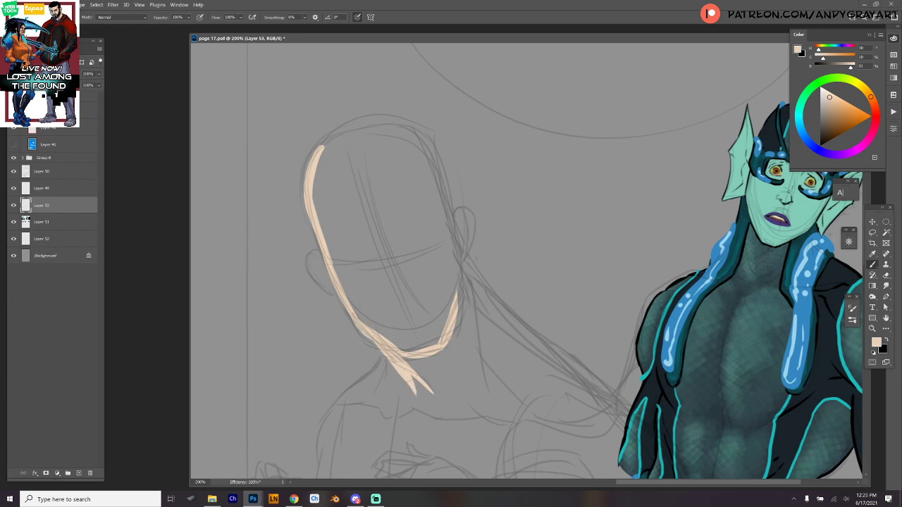
pyautogui.moveTo(394, 366); pyautogui.dragTo(400, 405)
pyautogui.moveTo(423, 139)
pyautogui.mouseDown()
pyautogui.moveTo(441, 175)
pyautogui.moveTo(462, 275)
pyautogui.mouseUp()
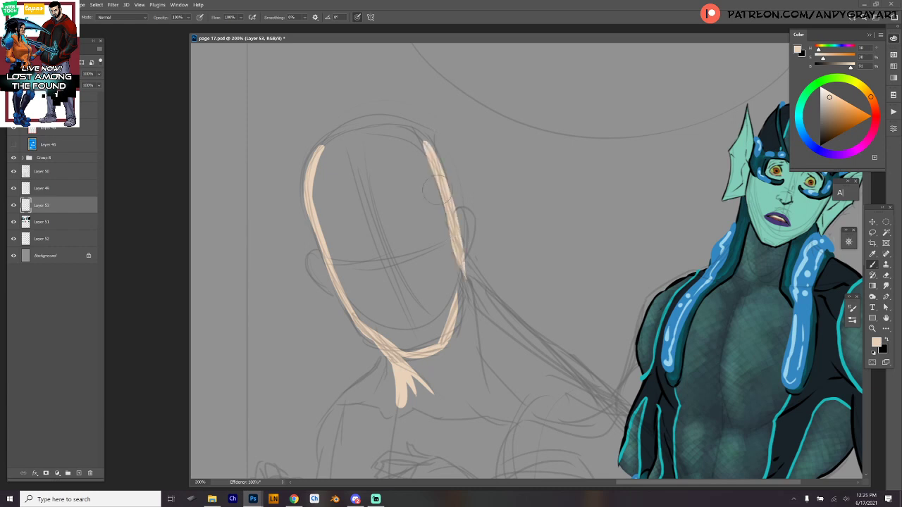
# - Undo the last head-edge stroke, repaint the edge on the viewer's right in skin tone and extend it down the neck
pyautogui.hotkey('ctrl', 'z')
pyautogui.moveTo(419, 136); pyautogui.dragTo(455, 247)
pyautogui.moveTo(432, 151); pyautogui.dragTo(458, 253)
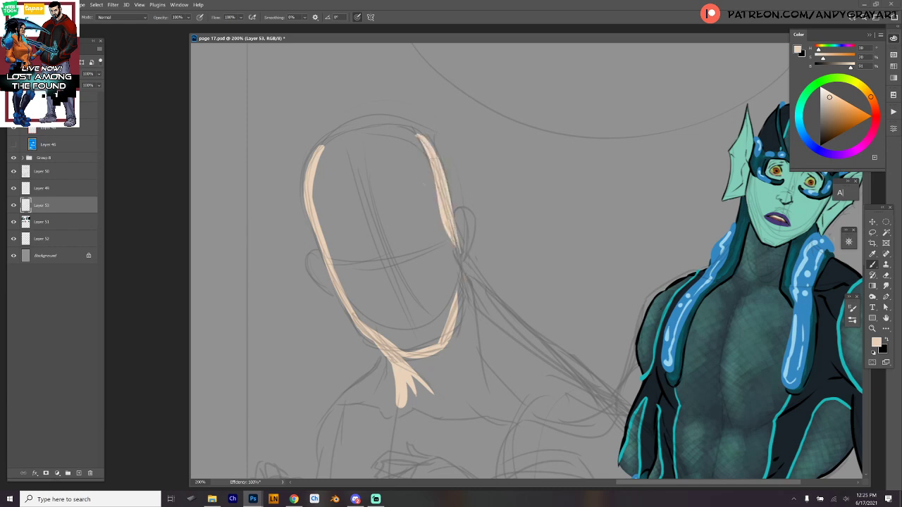
pyautogui.moveTo(434, 181); pyautogui.dragTo(437, 203)
pyautogui.moveTo(451, 225); pyautogui.dragTo(464, 335)
pyautogui.moveTo(470, 267); pyautogui.dragTo(464, 338)
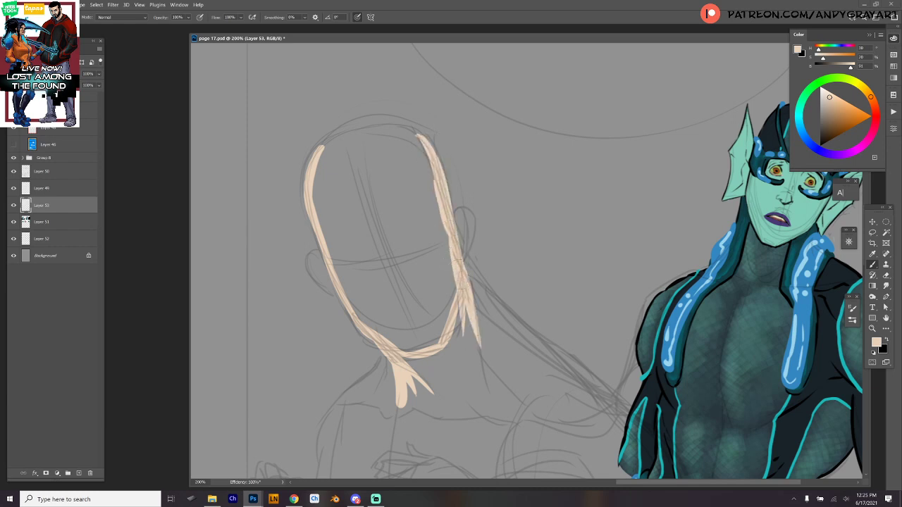
# - Outline the neck in skin tone from below the ear on the viewer's right, around its base to the opposite side
pyautogui.moveTo(468, 307)
pyautogui.mouseDown()
pyautogui.moveTo(492, 376)
pyautogui.moveTo(513, 348)
pyautogui.mouseUp()
pyautogui.hotkey('ctrl', 'z')
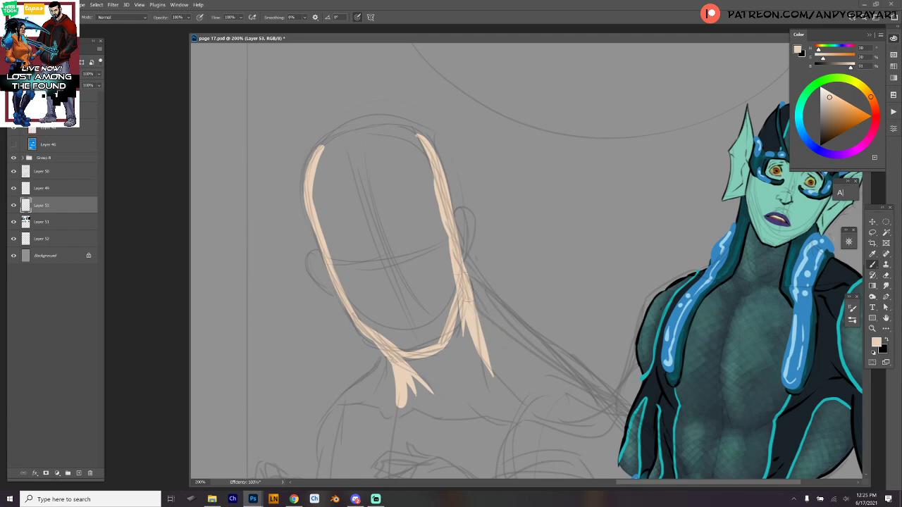
pyautogui.moveTo(465, 268); pyautogui.dragTo(519, 358)
pyautogui.moveTo(483, 303)
pyautogui.mouseDown()
pyautogui.moveTo(517, 352)
pyautogui.moveTo(433, 420)
pyautogui.moveTo(401, 396)
pyautogui.moveTo(420, 411)
pyautogui.mouseUp()
pyautogui.moveTo(406, 357)
pyautogui.mouseDown()
pyautogui.moveTo(404, 383)
pyautogui.moveTo(421, 393)
pyautogui.mouseUp()
pyautogui.moveTo(408, 382); pyautogui.dragTo(412, 393)
pyautogui.moveTo(403, 361)
pyautogui.mouseDown()
pyautogui.moveTo(381, 358)
pyautogui.moveTo(395, 379)
pyautogui.moveTo(394, 368)
pyautogui.moveTo(388, 390)
pyautogui.moveTo(405, 414)
pyautogui.moveTo(395, 365)
pyautogui.mouseUp()
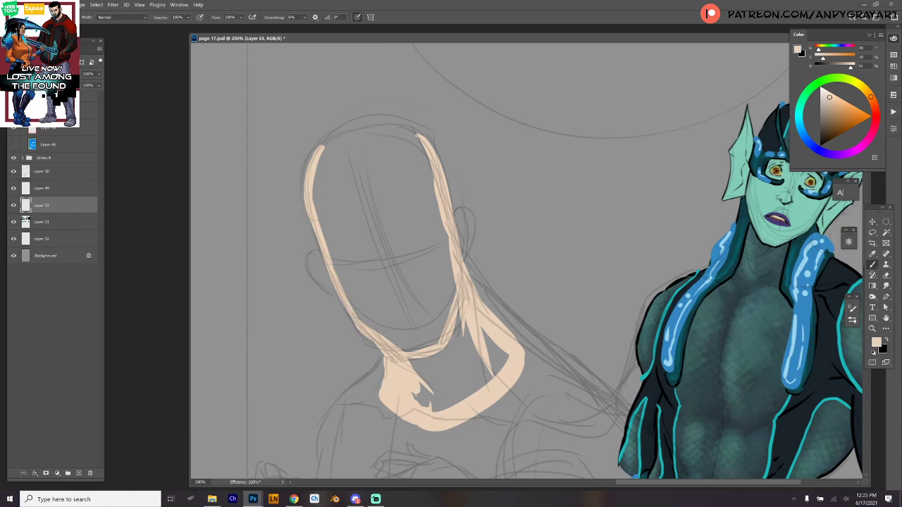
pyautogui.rightClick(342, 303)
pyautogui.press('Escape')
pyautogui.moveTo(303, 182); pyautogui.dragTo(323, 262)
pyautogui.hotkey('ctrl', 'z')
pyautogui.moveTo(307, 170)
pyautogui.mouseDown()
pyautogui.moveTo(305, 227)
pyautogui.moveTo(314, 242)
pyautogui.mouseUp()
pyautogui.moveTo(310, 217); pyautogui.dragTo(323, 262)
pyautogui.hotkey('ctrl', 'z')
pyautogui.hotkey('ctrl', 'z')
pyautogui.hotkey('ctrl', 'z')
# - Thicken the skin-tone edge of the cheek, jaw and neck on the viewer's left to match the sketch
pyautogui.moveTo(308, 186)
pyautogui.mouseDown()
pyautogui.moveTo(305, 221)
pyautogui.moveTo(322, 259)
pyautogui.mouseUp()
pyautogui.moveTo(309, 219); pyautogui.dragTo(341, 307)
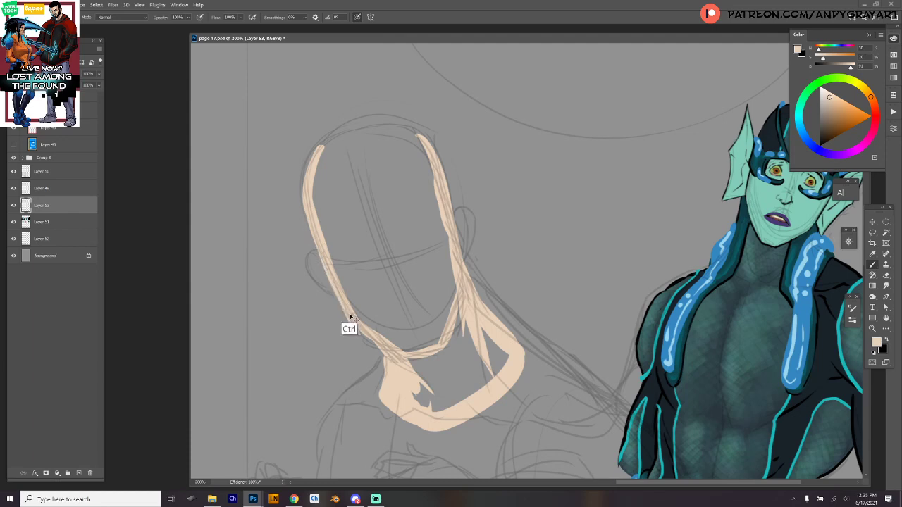
pyautogui.moveTo(350, 318); pyautogui.dragTo(372, 341)
pyautogui.moveTo(381, 364)
pyautogui.mouseDown()
pyautogui.moveTo(386, 411)
pyautogui.moveTo(418, 424)
pyautogui.mouseUp()
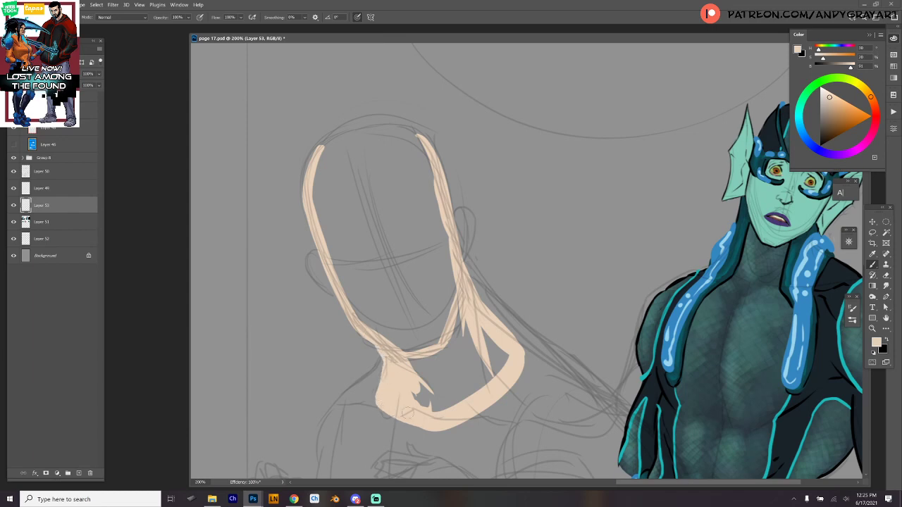
# - Paint both sketched ears in skin tone and fill in the one on the viewer's left
pyautogui.moveTo(316, 251)
pyautogui.mouseDown()
pyautogui.moveTo(308, 273)
pyautogui.moveTo(334, 293)
pyautogui.mouseUp()
pyautogui.moveTo(454, 219)
pyautogui.mouseDown()
pyautogui.moveTo(462, 209)
pyautogui.moveTo(470, 214)
pyautogui.moveTo(455, 262)
pyautogui.moveTo(460, 220)
pyautogui.moveTo(465, 243)
pyautogui.mouseUp()
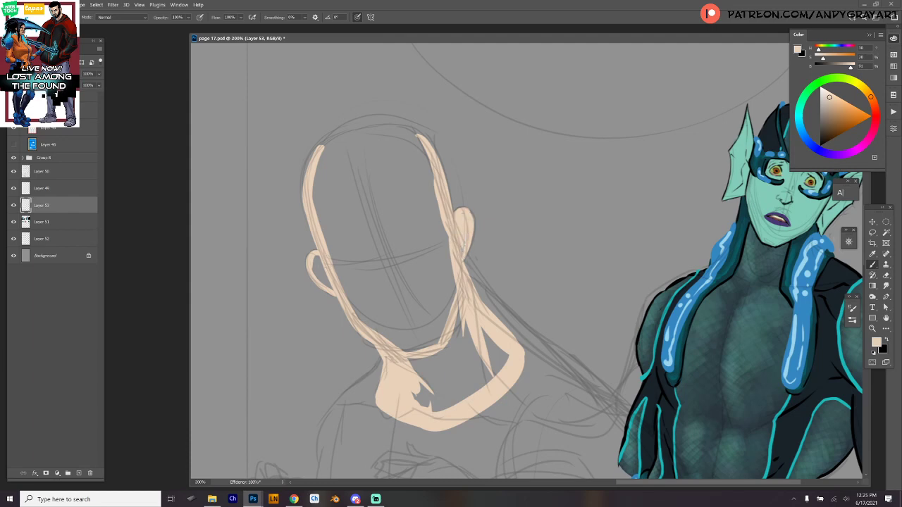
pyautogui.moveTo(316, 257)
pyautogui.mouseDown()
pyautogui.moveTo(331, 290)
pyautogui.moveTo(320, 265)
pyautogui.mouseUp()
pyautogui.moveTo(320, 165)
pyautogui.mouseDown()
pyautogui.moveTo(427, 148)
pyautogui.moveTo(378, 130)
pyautogui.moveTo(312, 159)
pyautogui.mouseUp()
pyautogui.hotkey('ctrl', 'z')
pyautogui.hotkey('ctrl', 'z')
# - Close the head outline with skin-tone strokes across the crown, following the upper sketch line
pyautogui.moveTo(408, 131)
pyautogui.mouseDown()
pyautogui.moveTo(427, 147)
pyautogui.moveTo(317, 165)
pyautogui.moveTo(355, 127)
pyautogui.mouseUp()
pyautogui.moveTo(316, 153); pyautogui.dragTo(336, 133)
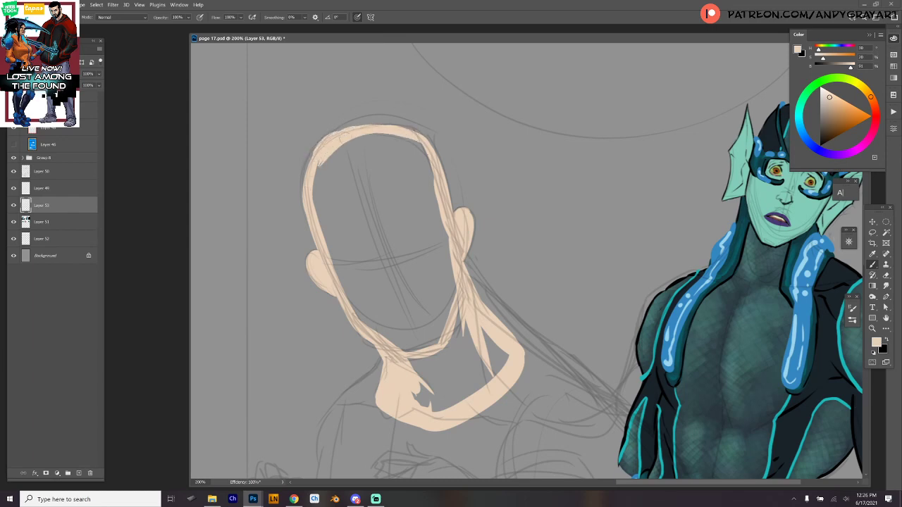
pyautogui.hotkey('ctrl', 'z')
pyautogui.moveTo(306, 189)
pyautogui.mouseDown()
pyautogui.moveTo(337, 135)
pyautogui.moveTo(381, 124)
pyautogui.mouseUp()
pyautogui.moveTo(326, 145)
pyautogui.mouseDown()
pyautogui.moveTo(404, 124)
pyautogui.moveTo(385, 121)
pyautogui.moveTo(409, 119)
pyautogui.moveTo(420, 131)
pyautogui.mouseUp()
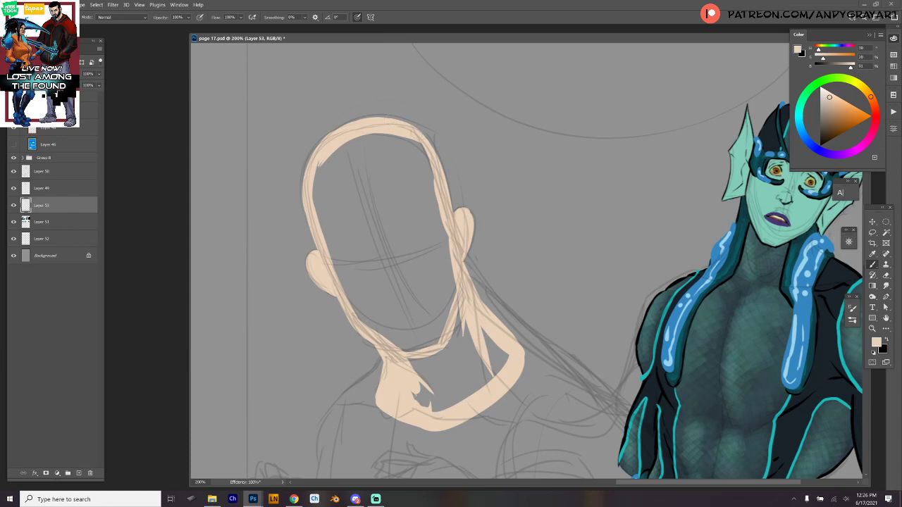
pyautogui.moveTo(308, 164)
pyautogui.mouseDown()
pyautogui.moveTo(328, 135)
pyautogui.moveTo(359, 121)
pyautogui.mouseUp()
# - Select the area outside the head and neck outline, invert the selection, fill it with skin tone and deselect
pyautogui.press('w')
pyautogui.click(417, 272)
pyautogui.keyDown('shift'); pyautogui.click(455, 368); pyautogui.keyUp('shift')
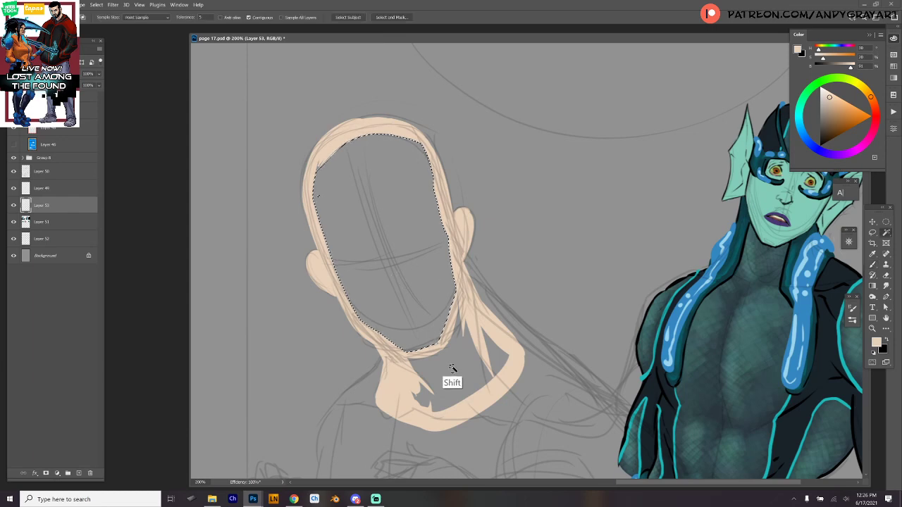
pyautogui.click(511, 256)
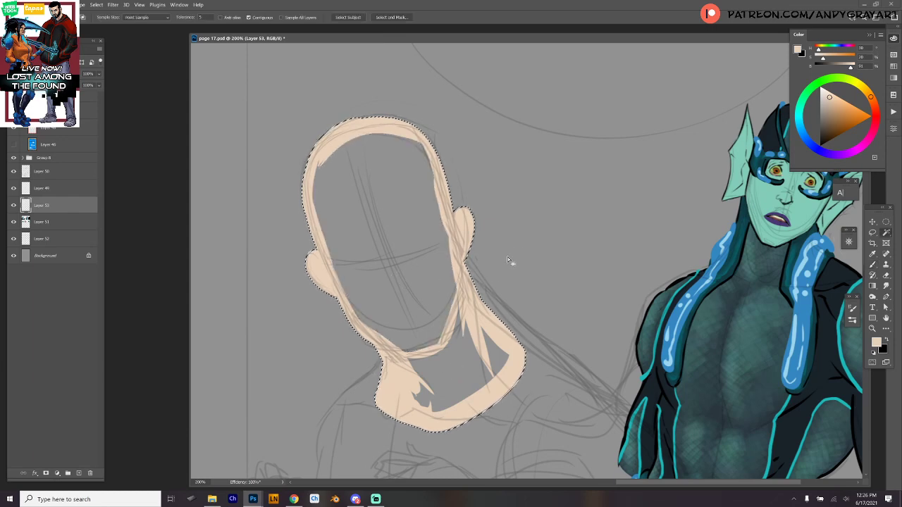
pyautogui.hotkey('ctrl', 'shift', 'i')
pyautogui.hotkey('alt', 'BackSpace')
pyautogui.hotkey('ctrl', 'd')
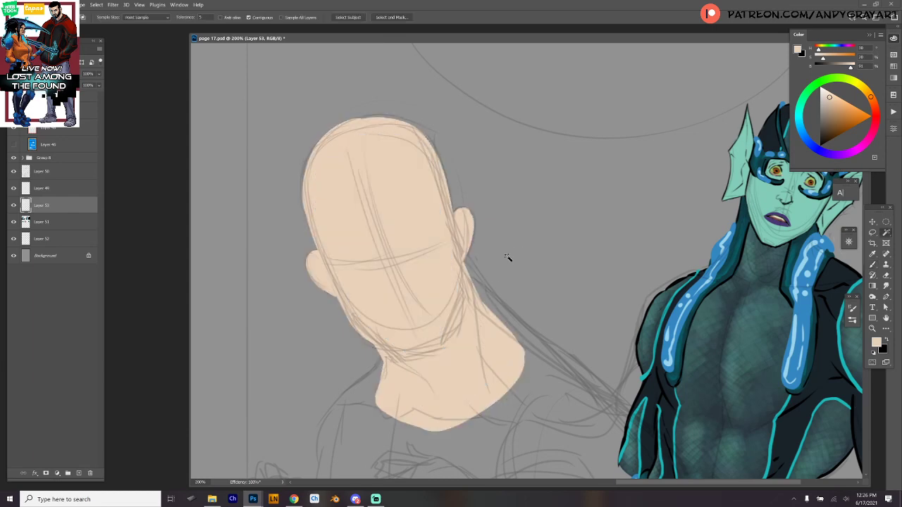
# - Sample the dark blue highlight colour from the bearded man's black and red jacket for the brush
pyautogui.press('b')
pyautogui.scroll(-3, 525, 261)
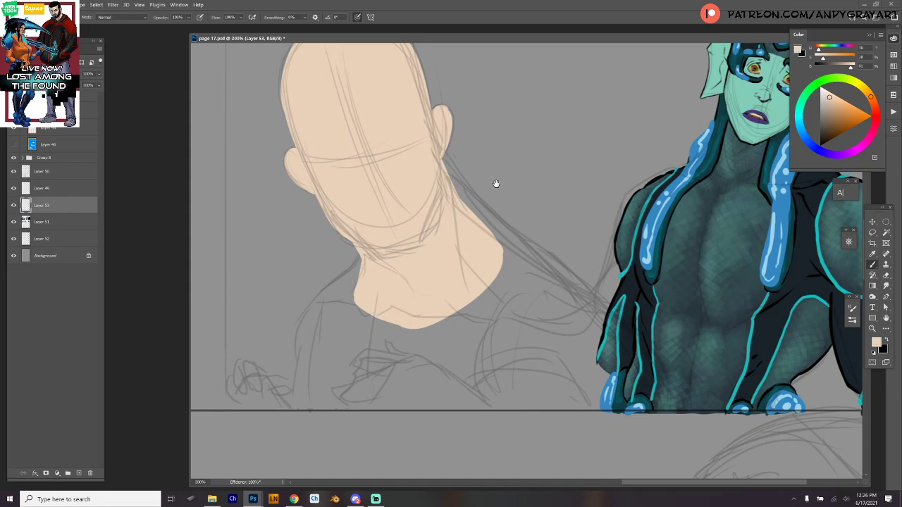
pyautogui.moveTo(496, 184); pyautogui.dragTo(531, 187)
pyautogui.moveTo(360, 320); pyautogui.dragTo(537, 280)
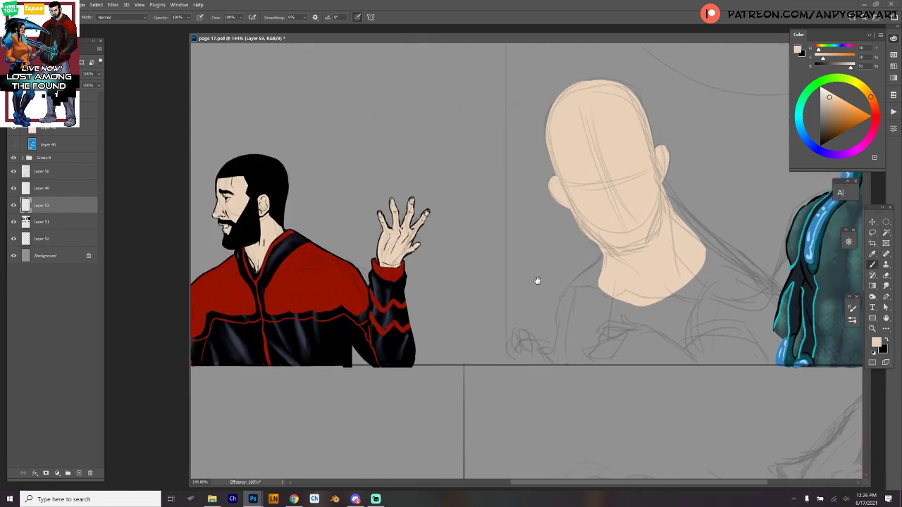
pyautogui.scroll(5, 301, 341)
pyautogui.scroll(3, 614, 223)
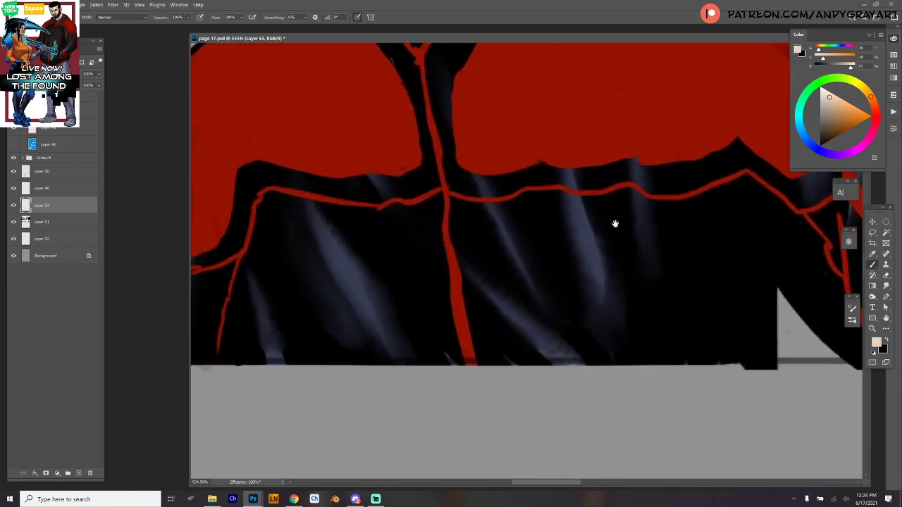
pyautogui.scroll(-4, 636, 280)
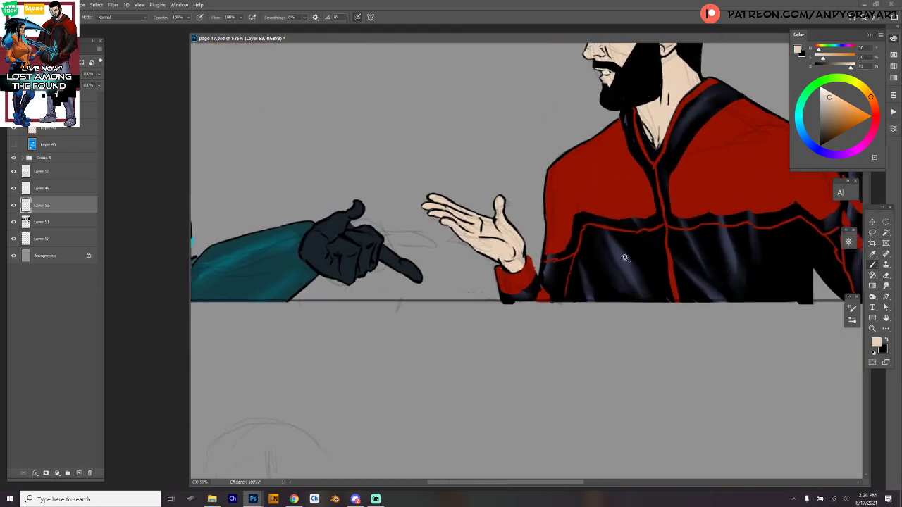
pyautogui.scroll(-3, 624, 258)
pyautogui.scroll(3, 550, 217)
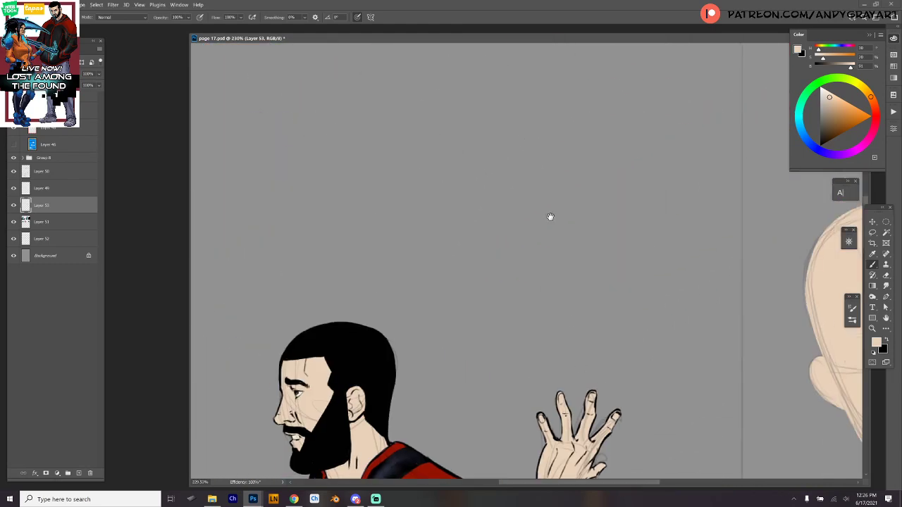
pyautogui.scroll(-3, 543, 237)
pyautogui.scroll(4, 547, 284)
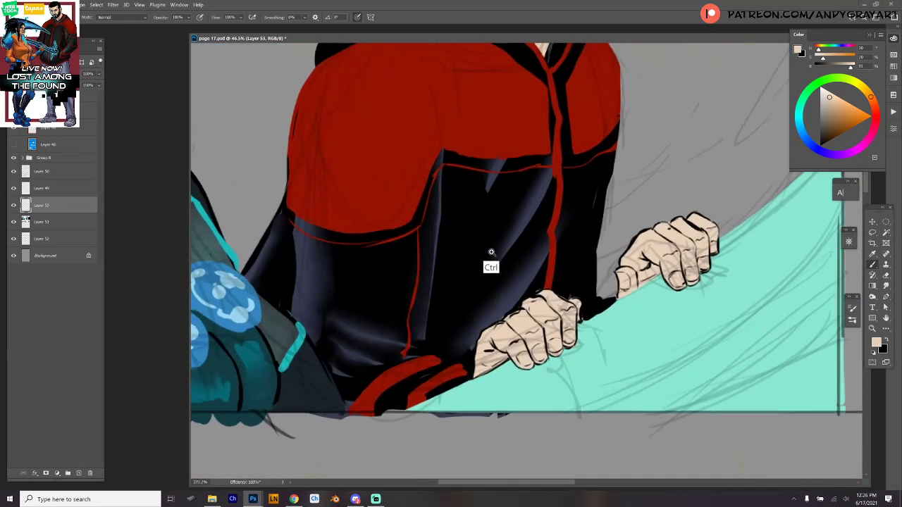
pyautogui.scroll(1, 491, 252)
pyautogui.keyDown('alt'); pyautogui.click(543, 202); pyautogui.keyUp('alt')
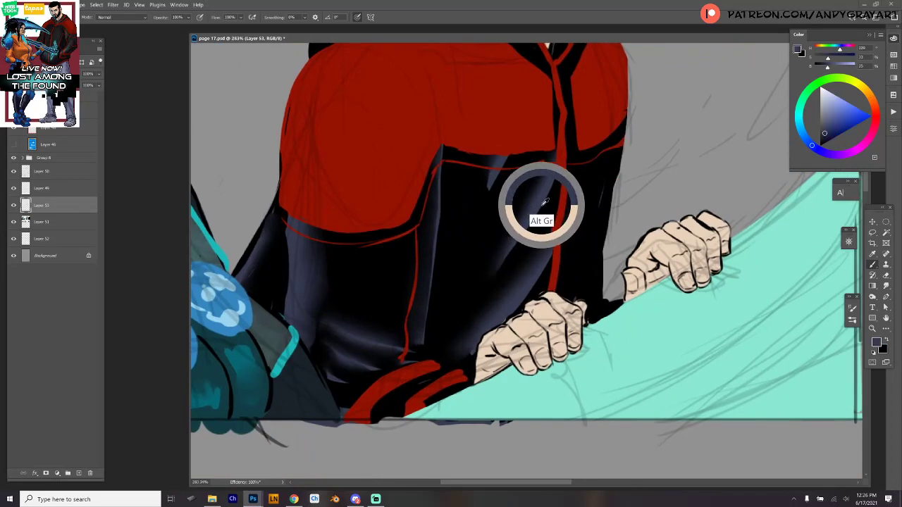
pyautogui.moveTo(542, 205); pyautogui.dragTo(542, 197)
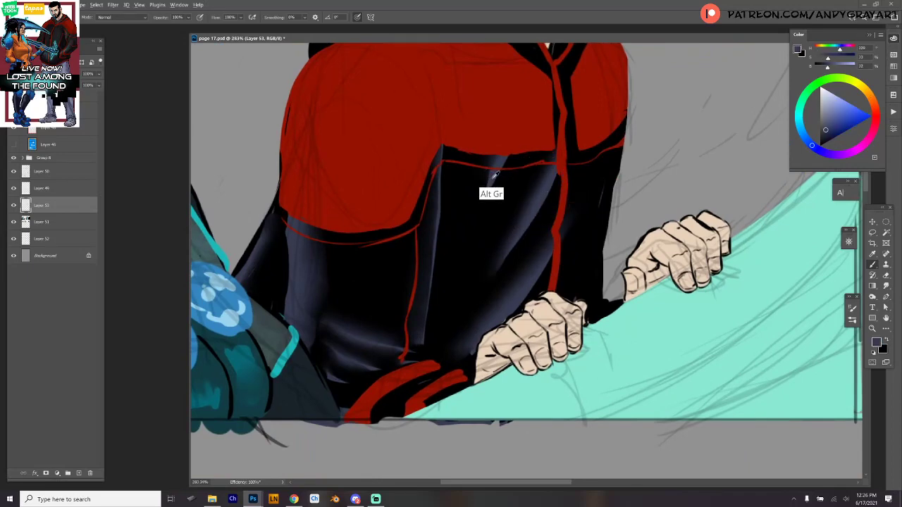
# - Paint the V-shaped collar of the sketched man in dark blue around both sides of his neck
pyautogui.scroll(-4, 694, 332)
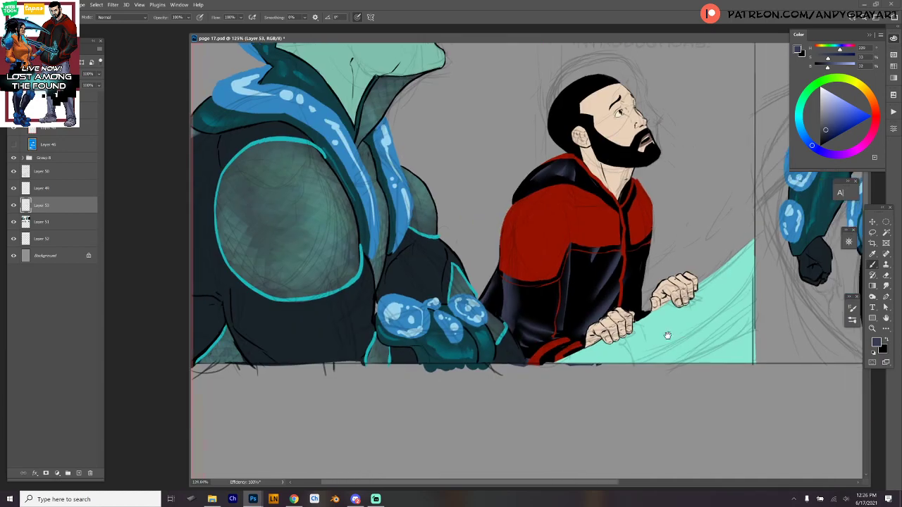
pyautogui.moveTo(667, 335); pyautogui.dragTo(573, 308)
pyautogui.moveTo(677, 355); pyautogui.dragTo(508, 216)
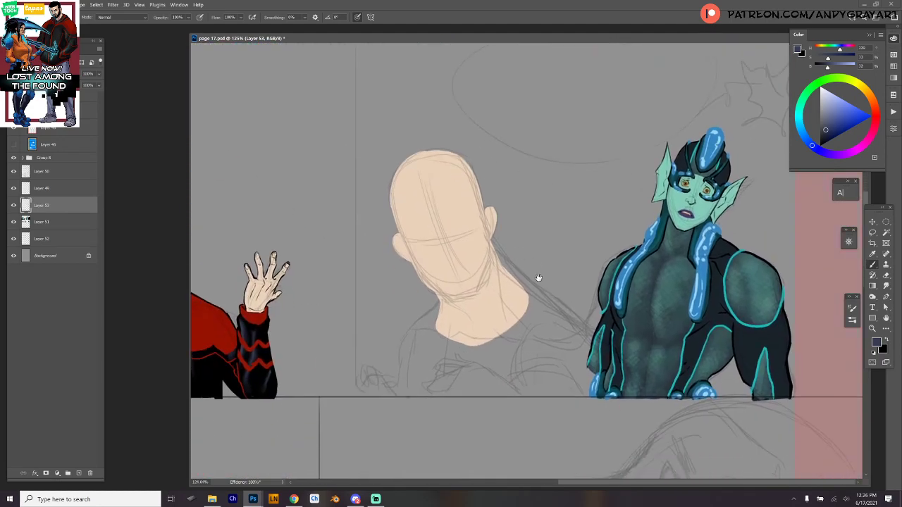
pyautogui.moveTo(526, 276)
pyautogui.mouseDown()
pyautogui.moveTo(555, 294)
pyautogui.moveTo(573, 272)
pyautogui.moveTo(521, 273)
pyautogui.mouseUp()
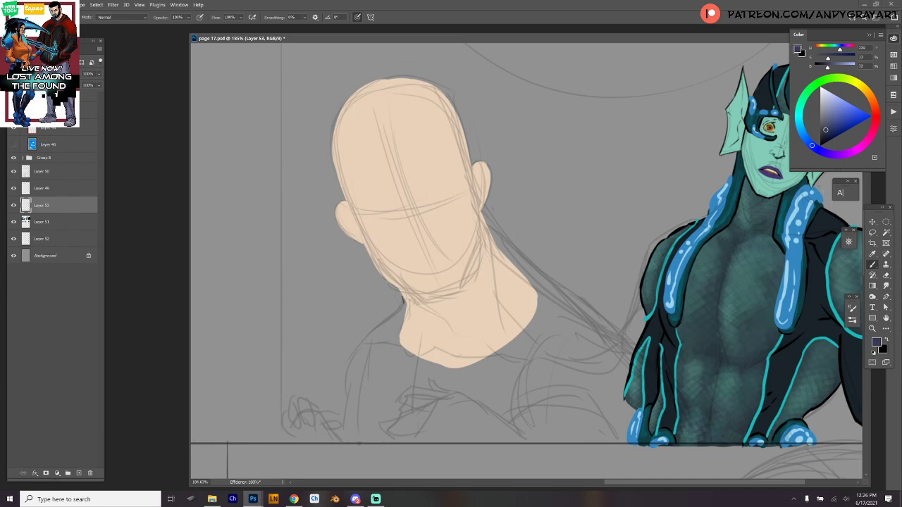
pyautogui.moveTo(394, 287)
pyautogui.mouseDown()
pyautogui.moveTo(398, 333)
pyautogui.moveTo(411, 327)
pyautogui.moveTo(400, 292)
pyautogui.moveTo(409, 306)
pyautogui.mouseUp()
pyautogui.hotkey('ctrl', 'z')
pyautogui.hotkey('ctrl', 'z')
pyautogui.moveTo(406, 306); pyautogui.dragTo(430, 362)
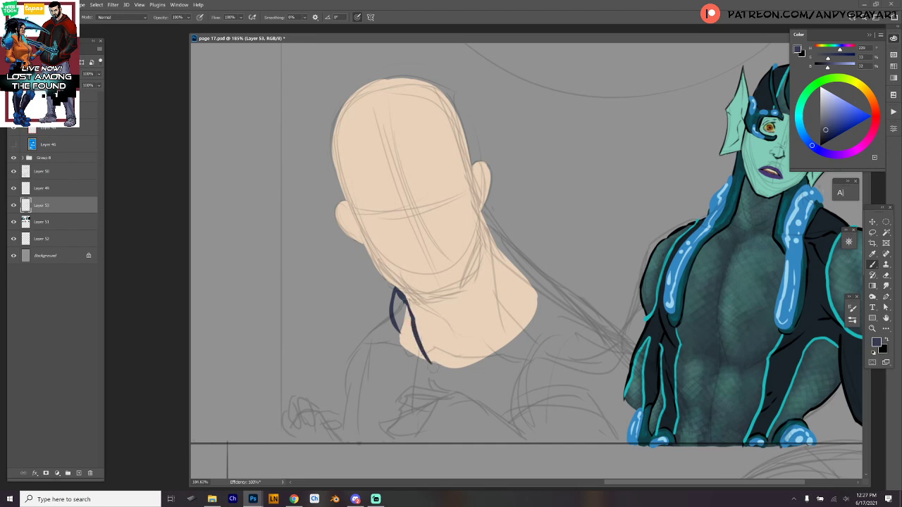
pyautogui.moveTo(410, 330)
pyautogui.mouseDown()
pyautogui.moveTo(450, 348)
pyautogui.moveTo(443, 344)
pyautogui.moveTo(498, 258)
pyautogui.moveTo(448, 345)
pyautogui.moveTo(427, 358)
pyautogui.mouseUp()
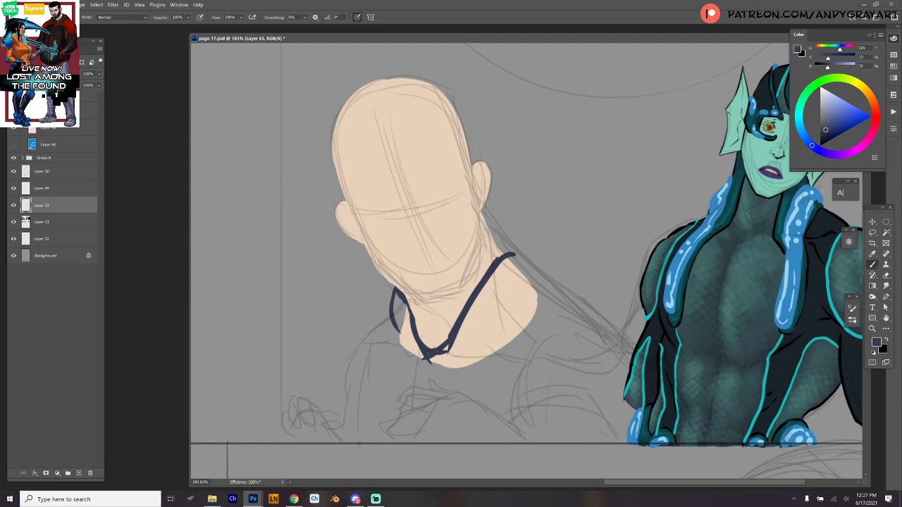
pyautogui.moveTo(515, 249)
pyautogui.mouseDown()
pyautogui.moveTo(488, 263)
pyautogui.moveTo(467, 299)
pyautogui.moveTo(470, 289)
pyautogui.moveTo(431, 359)
pyautogui.mouseUp()
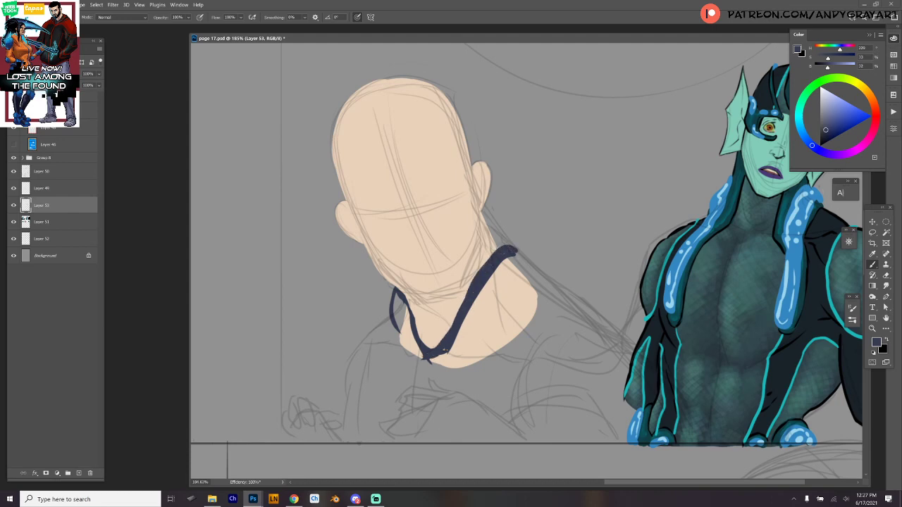
# - Outline both shoulders and arms in dark blue from the collar down to the panel's lower border
pyautogui.moveTo(509, 254)
pyautogui.mouseDown()
pyautogui.moveTo(494, 242)
pyautogui.moveTo(540, 265)
pyautogui.moveTo(589, 314)
pyautogui.mouseUp()
pyautogui.moveTo(393, 298)
pyautogui.mouseDown()
pyautogui.moveTo(386, 325)
pyautogui.moveTo(342, 359)
pyautogui.moveTo(310, 442)
pyautogui.mouseUp()
pyautogui.moveTo(386, 317)
pyautogui.mouseDown()
pyautogui.moveTo(330, 371)
pyautogui.moveTo(303, 443)
pyautogui.mouseUp()
pyautogui.moveTo(564, 290); pyautogui.dragTo(638, 354)
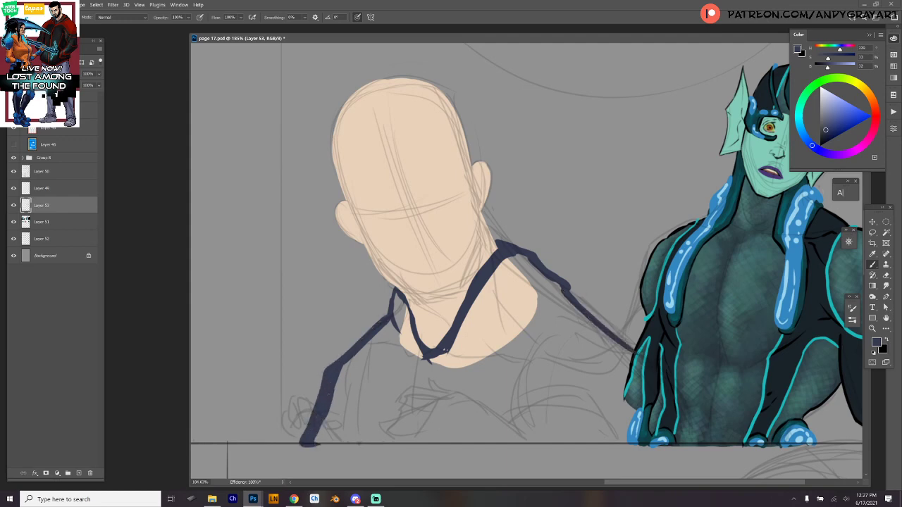
pyautogui.moveTo(585, 317)
pyautogui.mouseDown()
pyautogui.moveTo(668, 377)
pyautogui.moveTo(707, 435)
pyautogui.mouseUp()
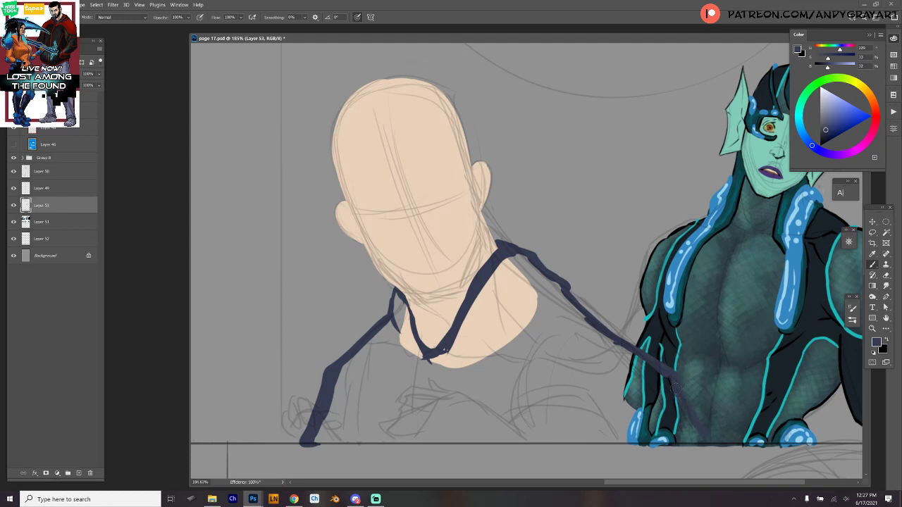
# - Close the torso outline along the panel's lower border, fill the enclosed area with dark blue and deselect
pyautogui.moveTo(629, 413); pyautogui.dragTo(609, 334)
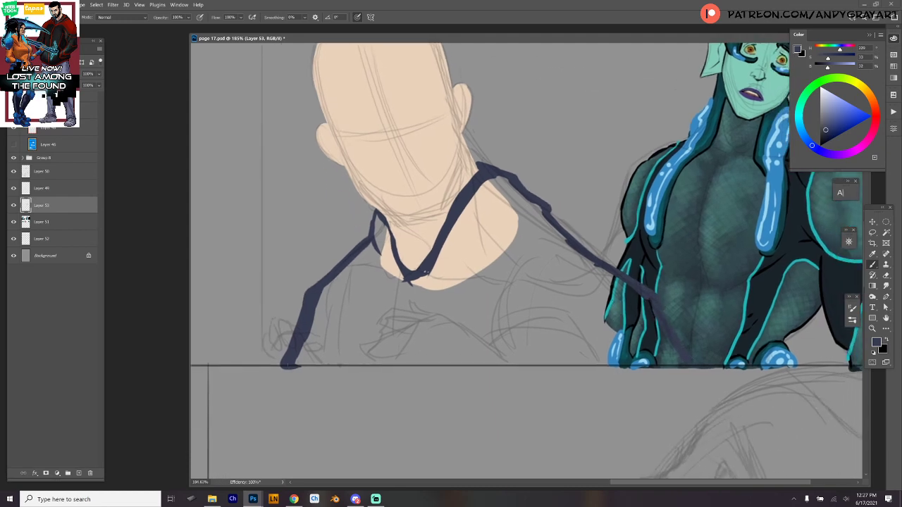
pyautogui.moveTo(285, 364); pyautogui.dragTo(687, 365)
pyautogui.press('alt')
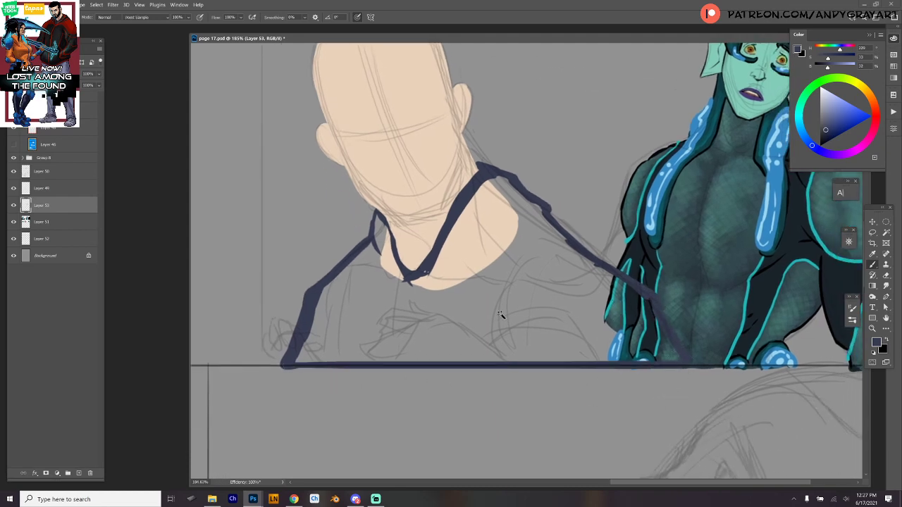
pyautogui.press('w')
pyautogui.click(463, 196)
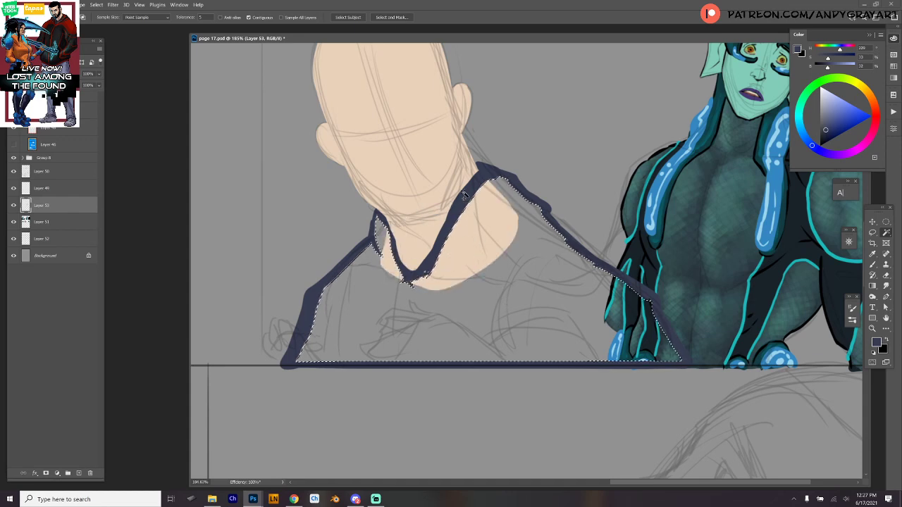
pyautogui.hotkey('alt', 'BackSpace')
pyautogui.hotkey('ctrl', 'd')
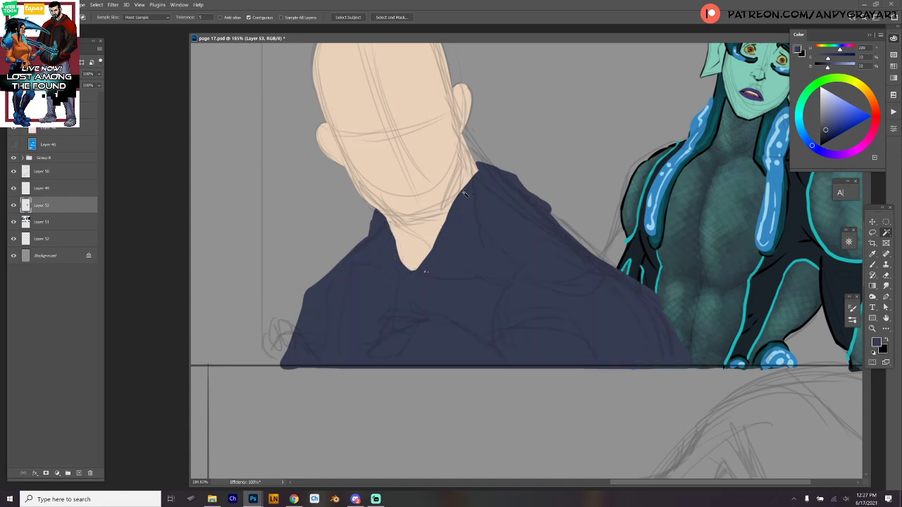
# - Smooth the dark blue shoulder edge on the viewer's right with an extra brush stroke below the collar
pyautogui.press('b')
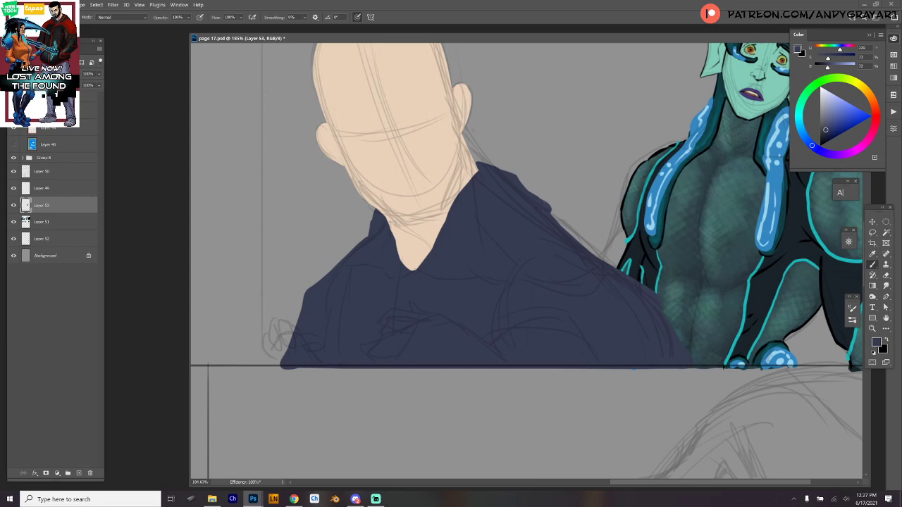
pyautogui.moveTo(487, 165)
pyautogui.mouseDown()
pyautogui.moveTo(522, 182)
pyautogui.moveTo(578, 239)
pyautogui.mouseUp()
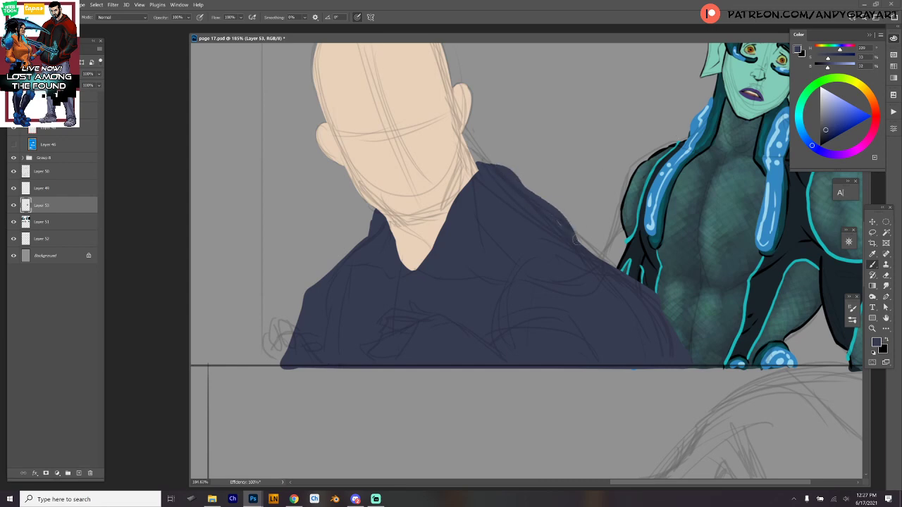
pyautogui.moveTo(655, 250); pyautogui.dragTo(663, 304)
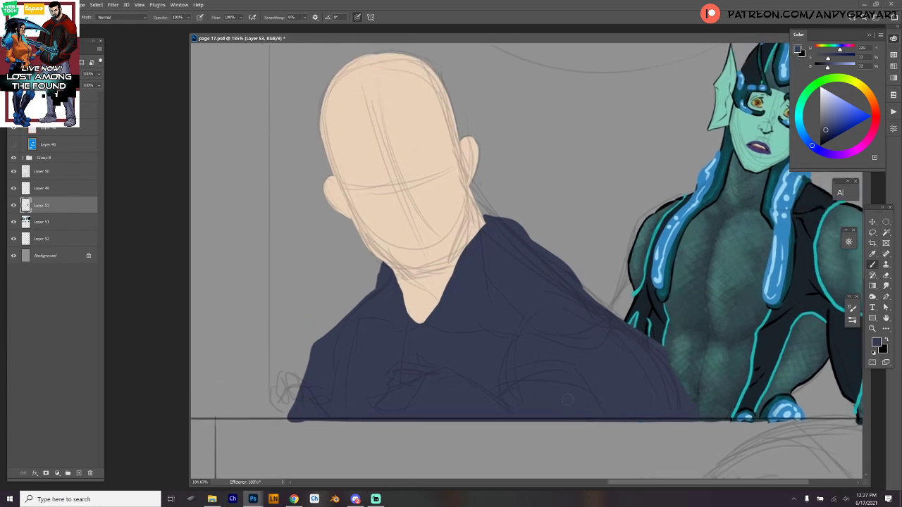
# - Lock the transparent pixels of Layer 53 and set up a black 7 px hard round brush for inking the face
pyautogui.press('w')
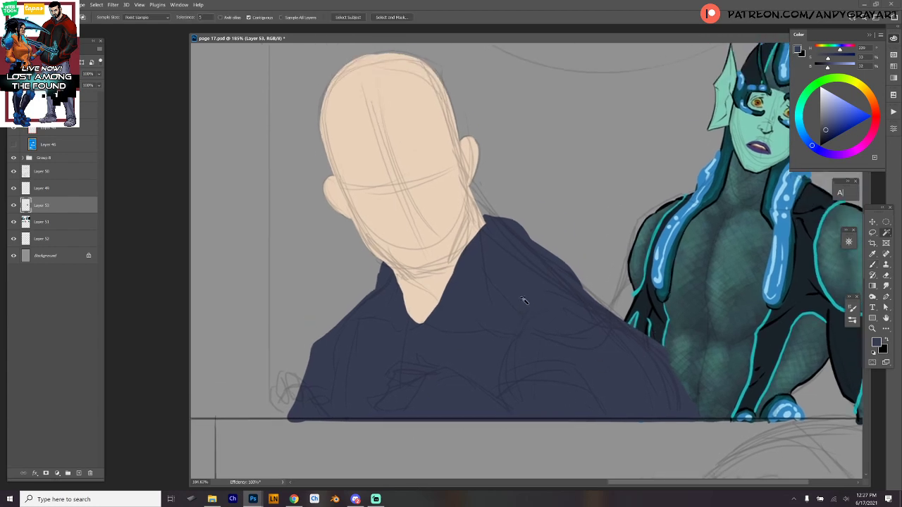
pyautogui.click(525, 303)
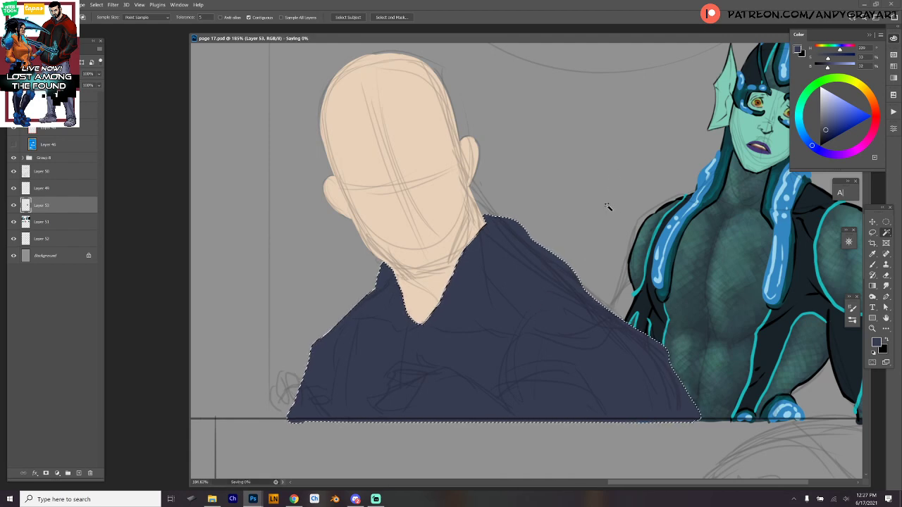
pyautogui.press('/')
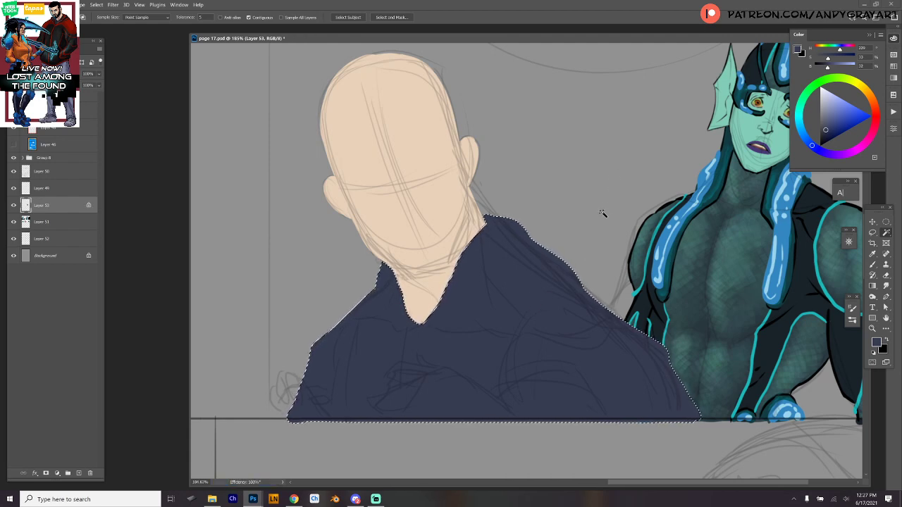
pyautogui.press('d')
pyautogui.press('b')
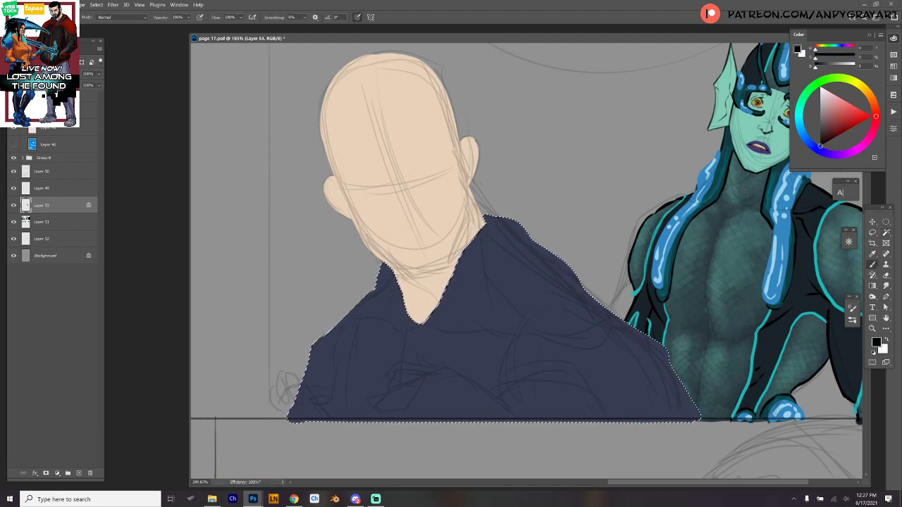
pyautogui.rightClick(431, 163)
pyautogui.moveTo(476, 177); pyautogui.dragTo(470, 176)
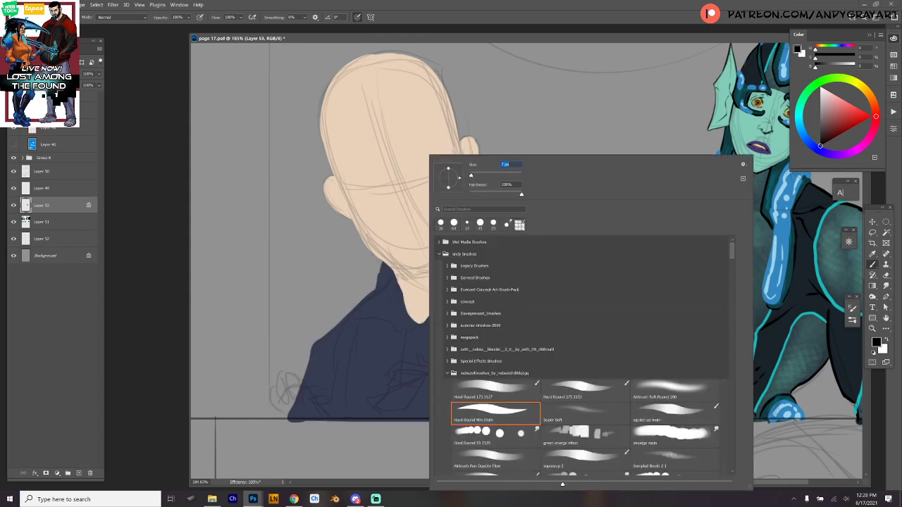
pyautogui.click(429, 205)
pyautogui.moveTo(429, 205)
pyautogui.mouseDown()
pyautogui.moveTo(461, 209)
pyautogui.moveTo(462, 248)
pyautogui.moveTo(473, 257)
pyautogui.mouseUp()
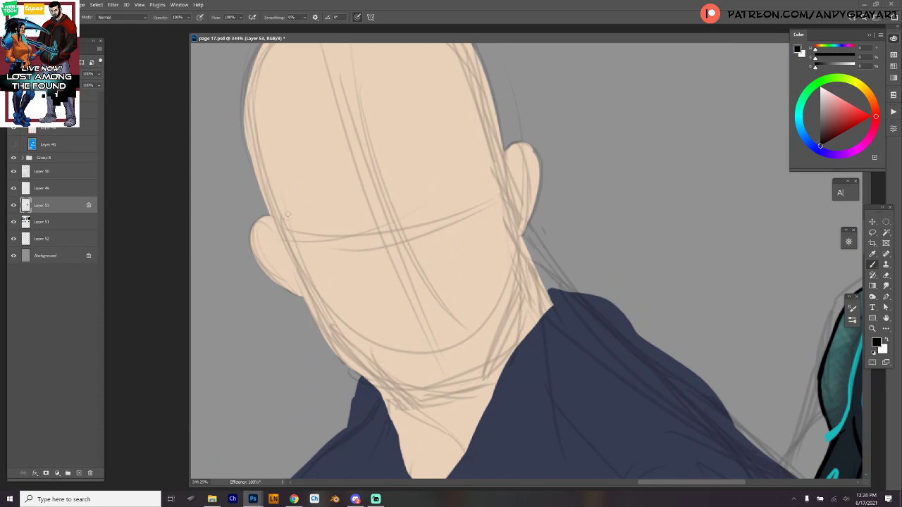
# - Draw two thick black eyebrows above the horizontal guideline on the man's face
pyautogui.moveTo(287, 214)
pyautogui.mouseDown()
pyautogui.moveTo(324, 185)
pyautogui.moveTo(299, 205)
pyautogui.mouseUp()
pyautogui.moveTo(391, 163)
pyautogui.mouseDown()
pyautogui.moveTo(455, 158)
pyautogui.moveTo(396, 170)
pyautogui.moveTo(416, 166)
pyautogui.mouseUp()
pyautogui.moveTo(395, 168); pyautogui.dragTo(470, 158)
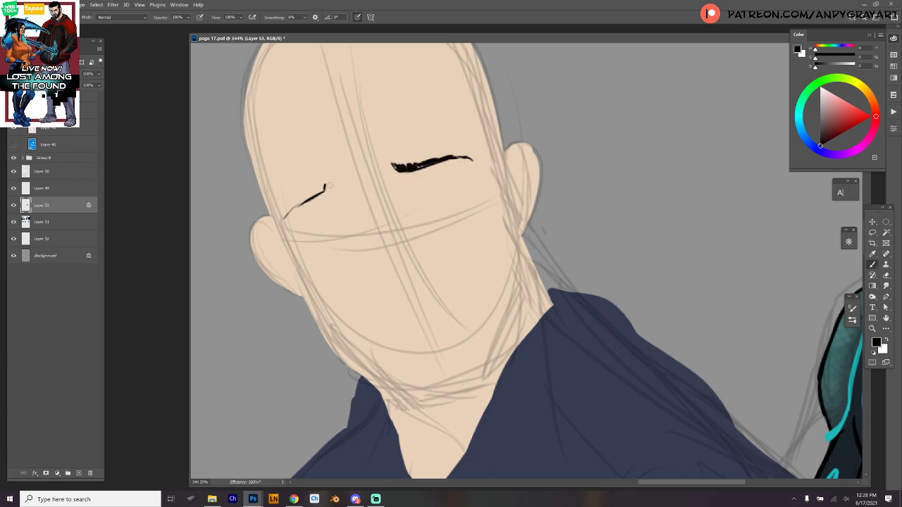
pyautogui.moveTo(330, 185)
pyautogui.mouseDown()
pyautogui.moveTo(285, 219)
pyautogui.moveTo(327, 182)
pyautogui.mouseUp()
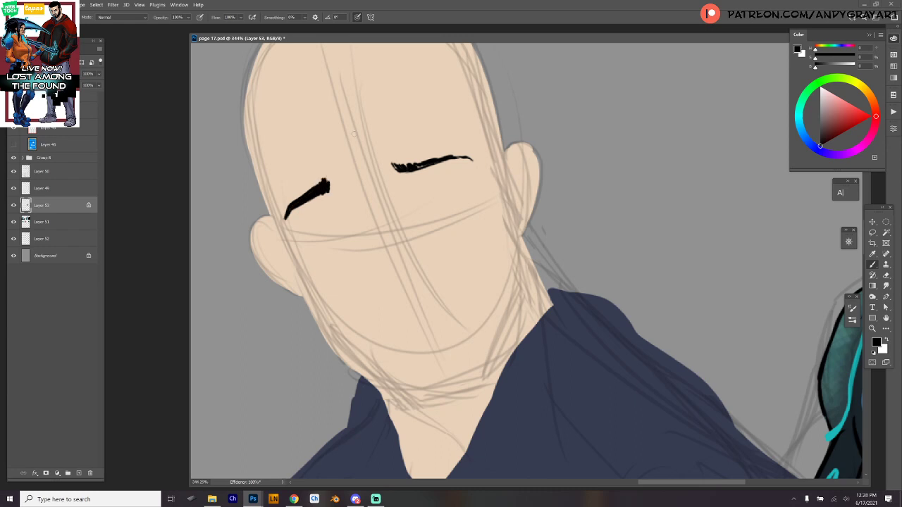
pyautogui.moveTo(392, 164)
pyautogui.mouseDown()
pyautogui.moveTo(462, 154)
pyautogui.moveTo(455, 150)
pyautogui.moveTo(475, 156)
pyautogui.mouseUp()
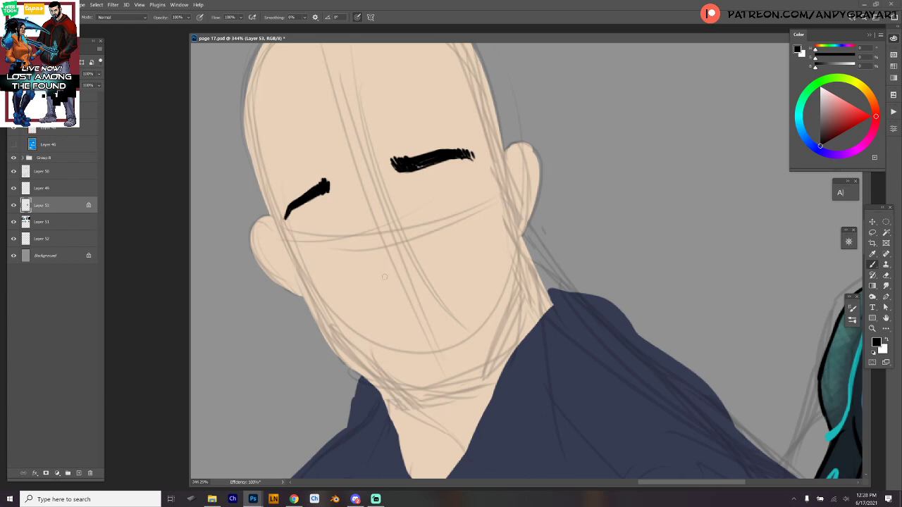
# - Ink the underside of the nose and both nostril wings on the face's centre guideline
pyautogui.moveTo(385, 282); pyautogui.dragTo(417, 299)
pyautogui.moveTo(384, 280)
pyautogui.mouseDown()
pyautogui.moveTo(389, 293)
pyautogui.moveTo(408, 298)
pyautogui.moveTo(428, 273)
pyautogui.moveTo(416, 288)
pyautogui.moveTo(417, 279)
pyautogui.mouseUp()
pyautogui.moveTo(415, 287); pyautogui.dragTo(419, 279)
pyautogui.moveTo(383, 284); pyautogui.dragTo(395, 301)
pyautogui.moveTo(422, 269); pyautogui.dragTo(436, 286)
# - Draw black outlines for both eyes beneath the eyebrows
pyautogui.moveTo(305, 241)
pyautogui.mouseDown()
pyautogui.moveTo(314, 213)
pyautogui.moveTo(328, 209)
pyautogui.moveTo(344, 226)
pyautogui.moveTo(307, 238)
pyautogui.moveTo(344, 234)
pyautogui.mouseUp()
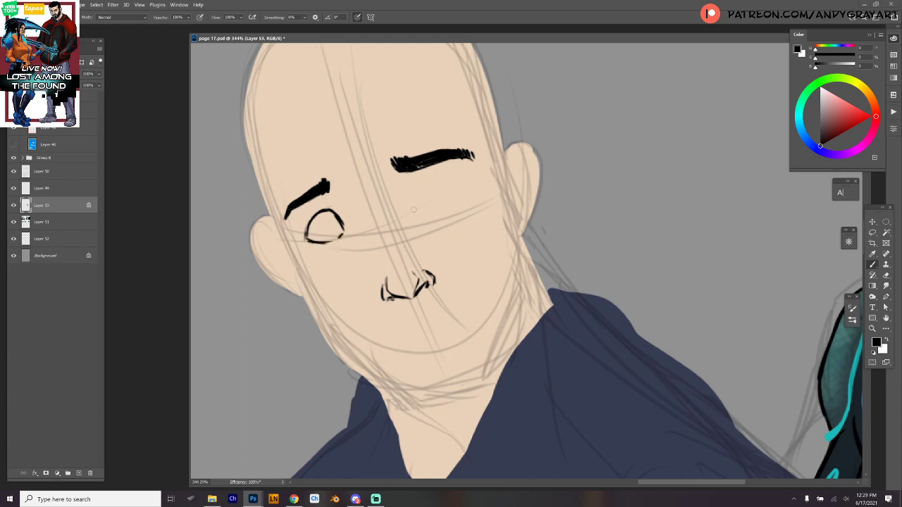
pyautogui.moveTo(412, 209)
pyautogui.mouseDown()
pyautogui.moveTo(416, 183)
pyautogui.moveTo(456, 175)
pyautogui.mouseUp()
pyautogui.moveTo(415, 210)
pyautogui.mouseDown()
pyautogui.moveTo(455, 198)
pyautogui.moveTo(451, 181)
pyautogui.moveTo(428, 177)
pyautogui.mouseUp()
# - Lasso the eyebrow on the viewer's right, shift it slightly up and toward the nose, and deselect
pyautogui.press('l')
pyautogui.moveTo(476, 143)
pyautogui.mouseDown()
pyautogui.moveTo(444, 173)
pyautogui.moveTo(469, 121)
pyautogui.moveTo(473, 154)
pyautogui.mouseUp()
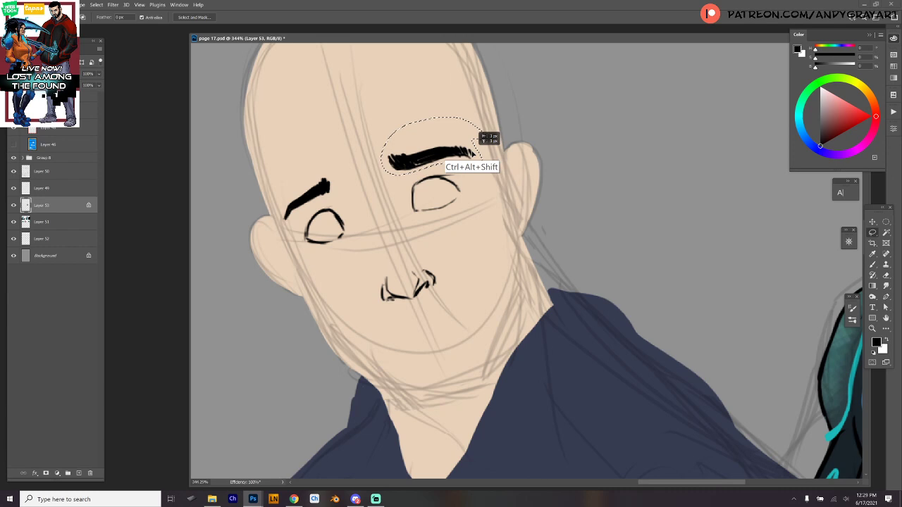
pyautogui.click(478, 180)
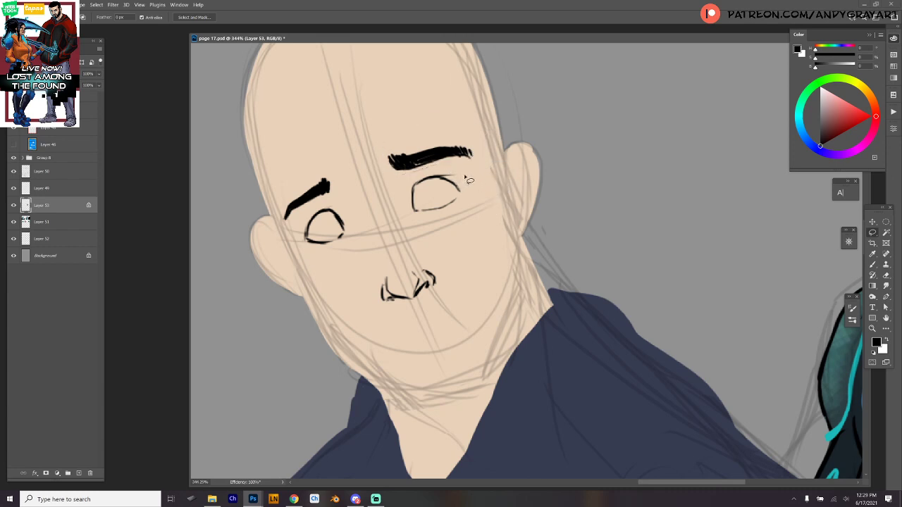
# - Lasso the eye on the viewer's right, move it slightly outward and squash its height with Free Transform
pyautogui.moveTo(467, 172)
pyautogui.mouseDown()
pyautogui.moveTo(407, 220)
pyautogui.moveTo(467, 181)
pyautogui.mouseUp()
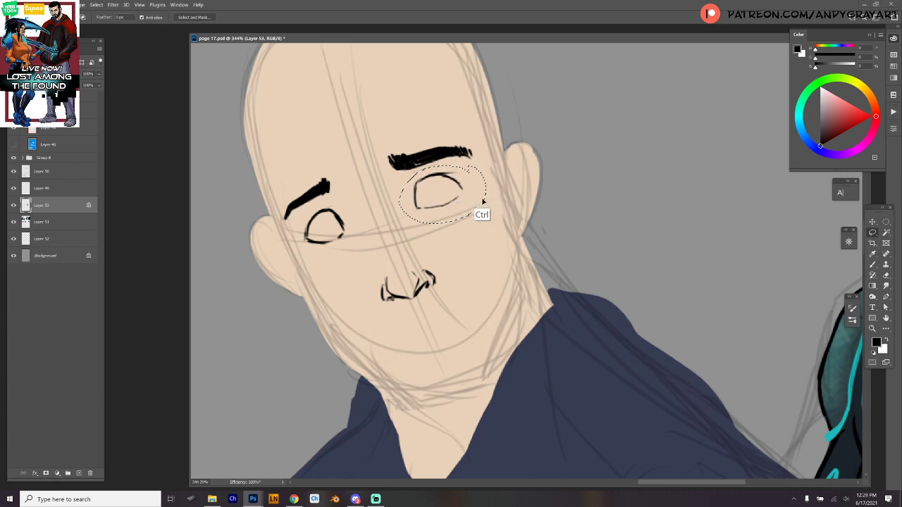
pyautogui.hotkey('ctrl', 't')
pyautogui.moveTo(487, 219)
pyautogui.mouseDown()
pyautogui.moveTo(479, 225)
pyautogui.moveTo(480, 210)
pyautogui.mouseUp()
pyautogui.moveTo(442, 166); pyautogui.dragTo(439, 172)
pyautogui.press('Return')
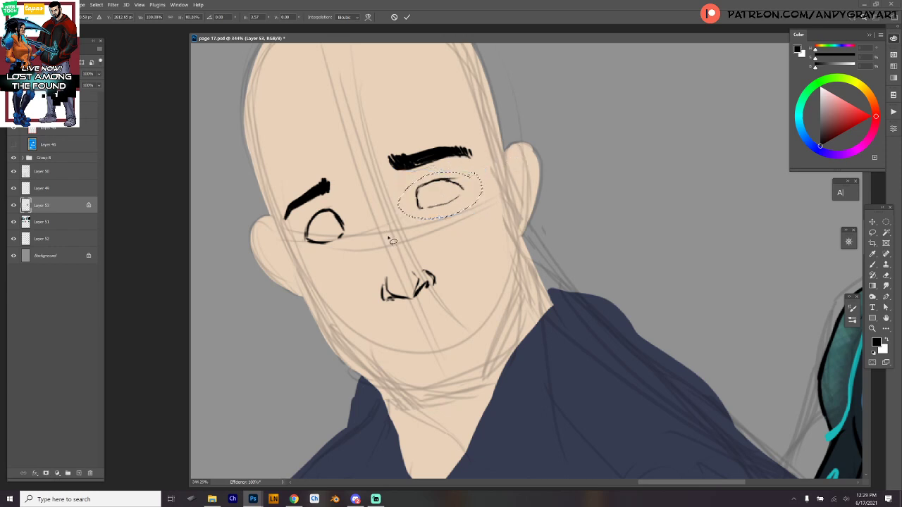
pyautogui.hotkey('ctrl', 'd')
# - Lasso the eye on the viewer's left, then flatten and slightly tilt it with Free Transform
pyautogui.moveTo(346, 208)
pyautogui.mouseDown()
pyautogui.moveTo(315, 254)
pyautogui.moveTo(306, 214)
pyautogui.moveTo(354, 214)
pyautogui.mouseUp()
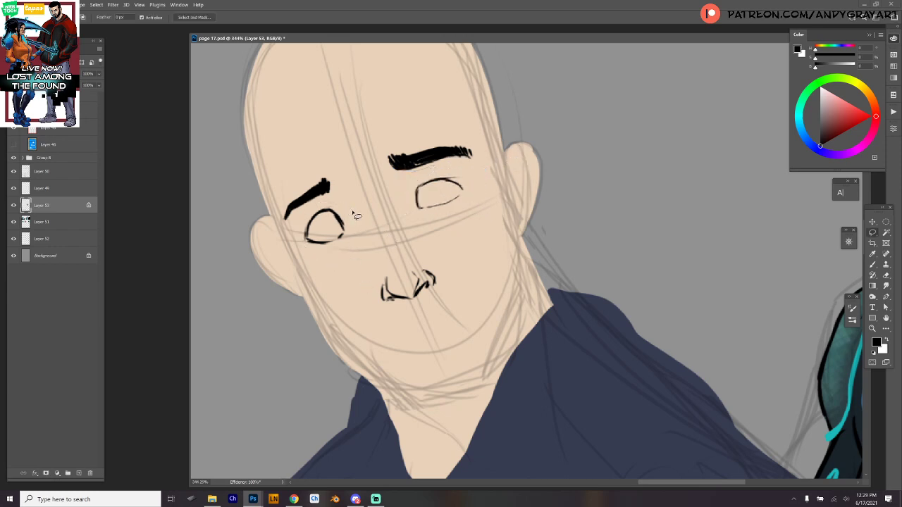
pyautogui.hotkey('ctrl', 't')
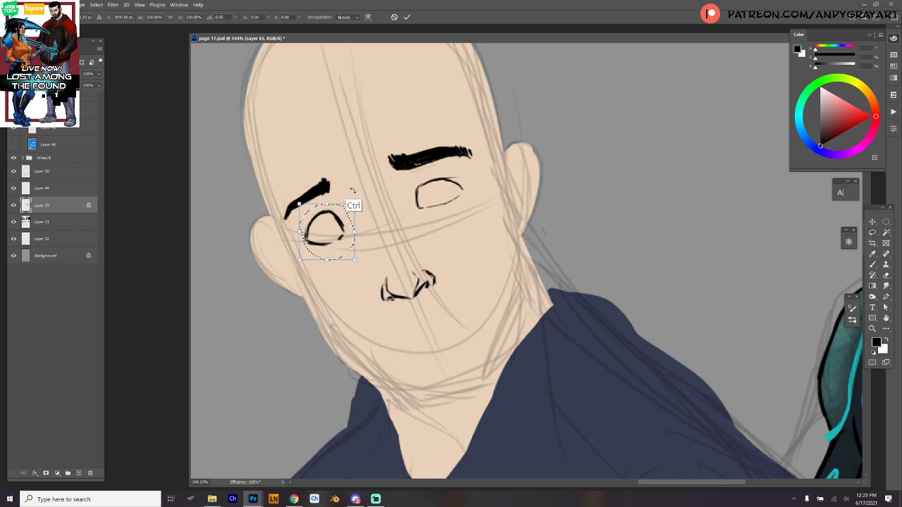
pyautogui.moveTo(327, 206); pyautogui.dragTo(329, 209)
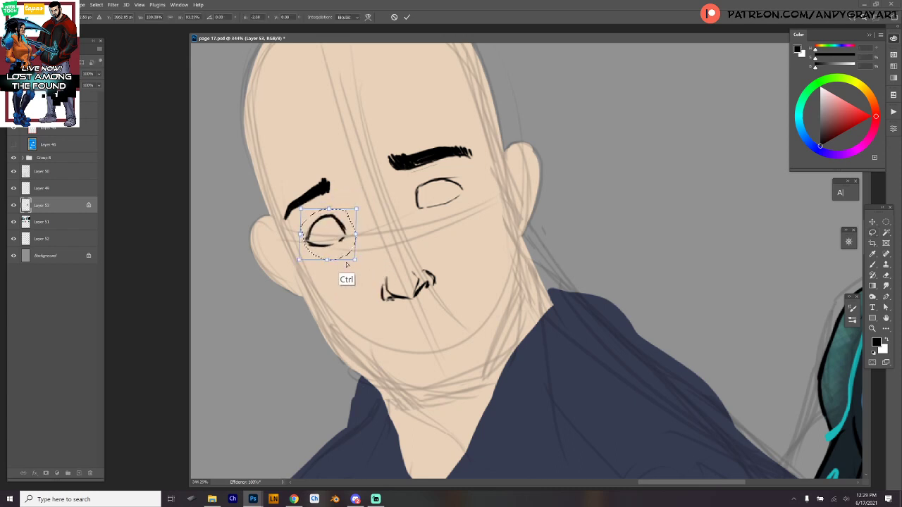
pyautogui.moveTo(328, 260); pyautogui.dragTo(358, 229)
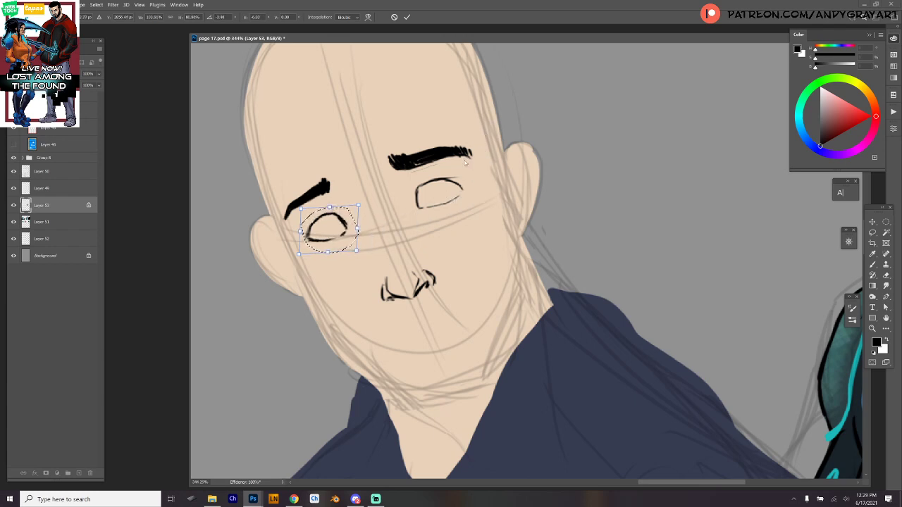
pyautogui.press('Return')
pyautogui.hotkey('ctrl', 'd')
# - Lasso the eyebrow on the viewer's right and stretch it slightly wider with Free Transform
pyautogui.moveTo(476, 145)
pyautogui.mouseDown()
pyautogui.moveTo(390, 131)
pyautogui.moveTo(473, 136)
pyautogui.mouseUp()
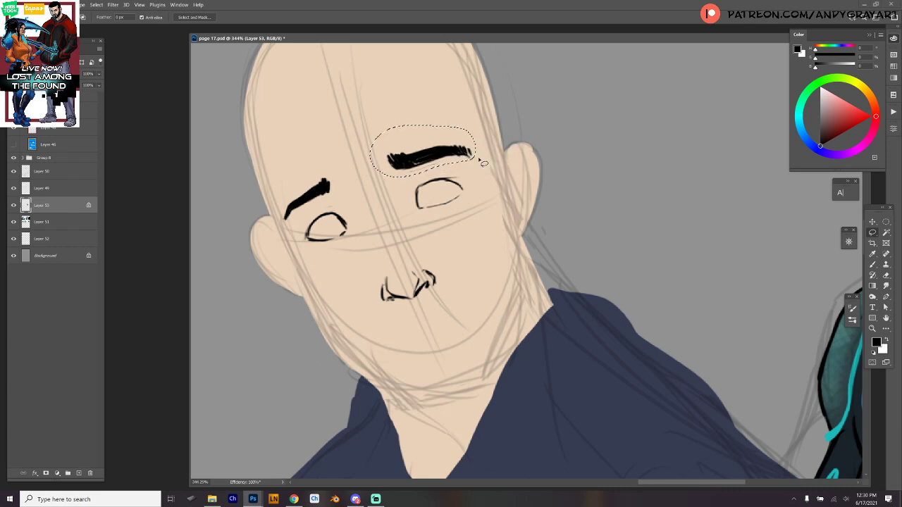
pyautogui.hotkey('ctrl', 't')
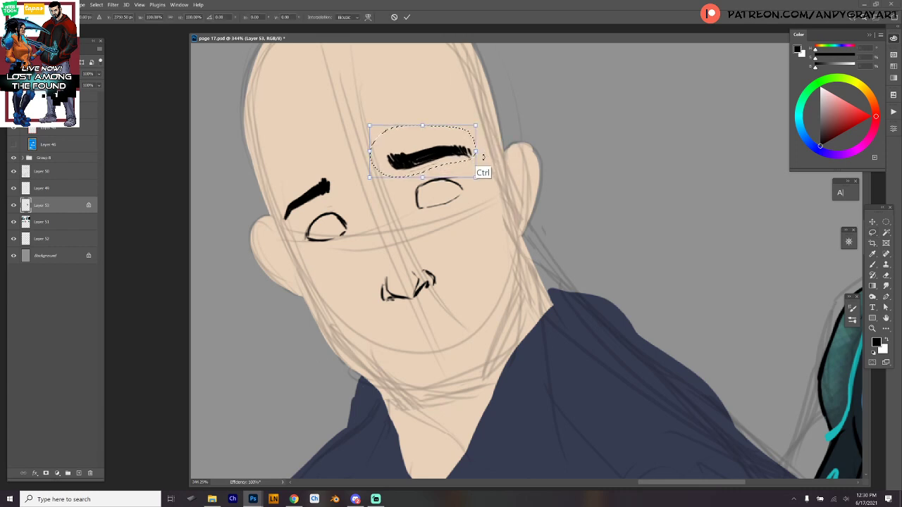
pyautogui.moveTo(370, 151); pyautogui.dragTo(364, 152)
pyautogui.press('Return')
pyautogui.hotkey('ctrl', 'd')
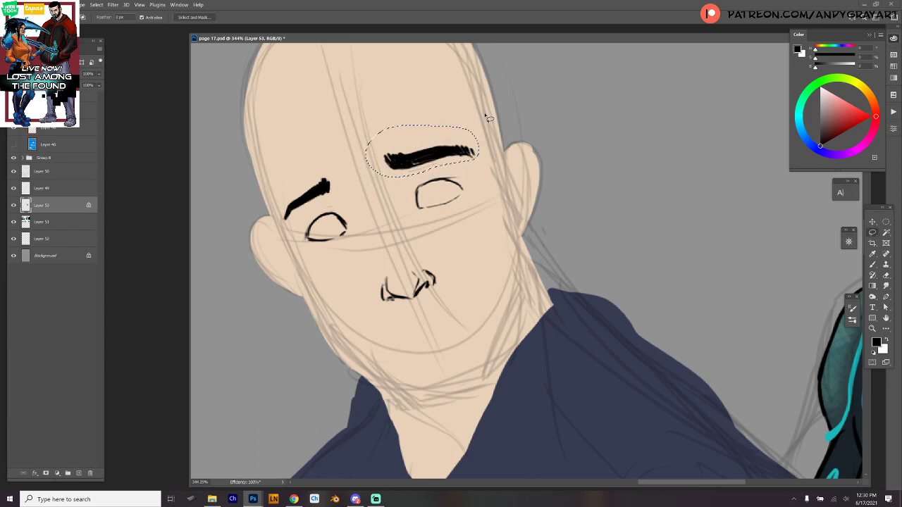
# - Sample the skin tone and trim the upper outline of the eye on the viewer's right with it
pyautogui.press('b')
pyautogui.keyDown('alt'); pyautogui.click(431, 177); pyautogui.keyUp('alt')
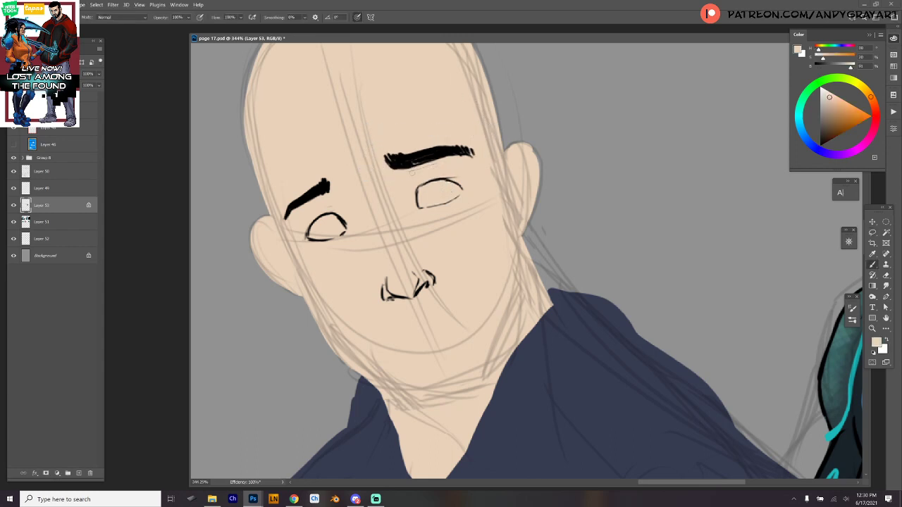
pyautogui.moveTo(458, 179); pyautogui.dragTo(432, 177)
# - Redraw the trimmed eye outline in black and add thin eyelid and under-eye lines around both eyes
pyautogui.keyDown('alt'); pyautogui.click(440, 155); pyautogui.keyUp('alt')
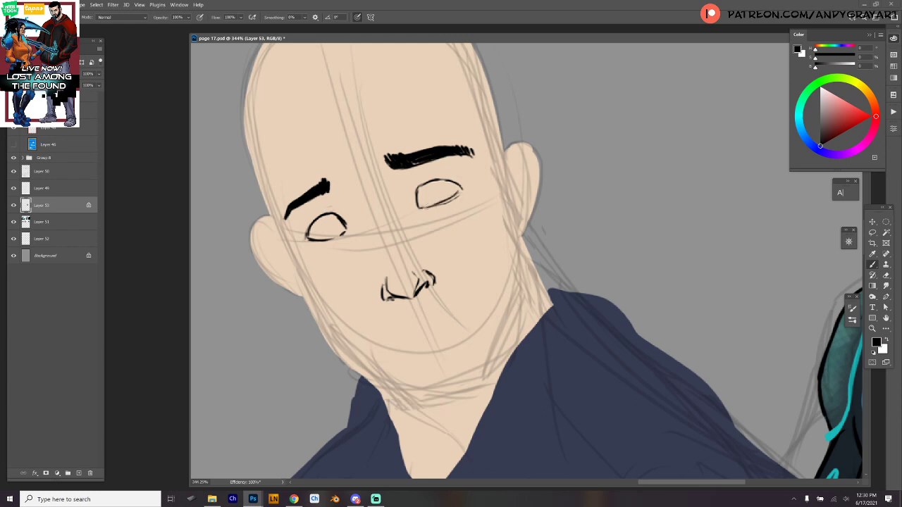
pyautogui.moveTo(441, 176); pyautogui.dragTo(462, 187)
pyautogui.moveTo(304, 235); pyautogui.dragTo(321, 205)
pyautogui.moveTo(467, 182); pyautogui.dragTo(431, 175)
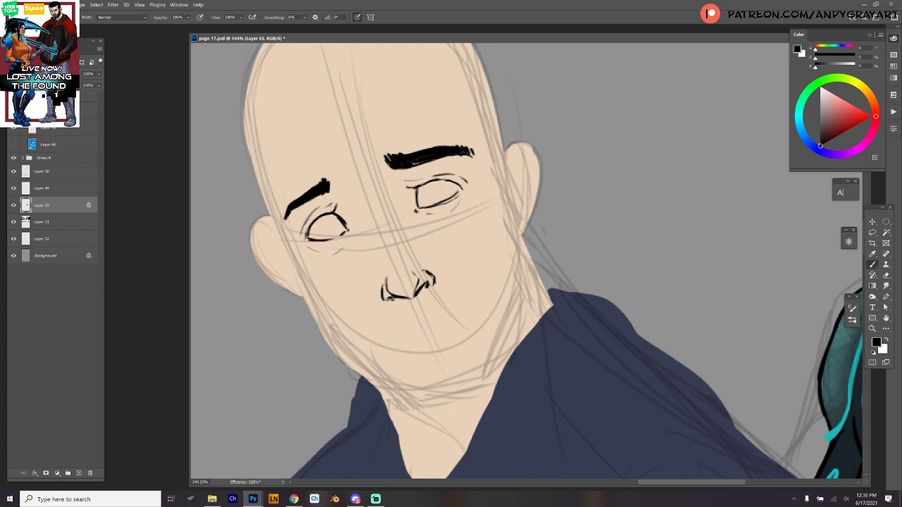
# - Lasso both eyes and eyebrows together, then shrink, flatten and slightly skew them with Free Transform
pyautogui.moveTo(499, 177); pyautogui.dragTo(528, 241)
pyautogui.press('l')
pyautogui.moveTo(495, 191)
pyautogui.mouseDown()
pyautogui.moveTo(510, 231)
pyautogui.moveTo(456, 290)
pyautogui.moveTo(354, 302)
pyautogui.moveTo(341, 213)
pyautogui.moveTo(458, 166)
pyautogui.moveTo(498, 201)
pyautogui.mouseUp()
pyautogui.press('shift')
pyautogui.moveTo(501, 212)
pyautogui.mouseDown()
pyautogui.moveTo(504, 227)
pyautogui.moveTo(398, 319)
pyautogui.moveTo(431, 161)
pyautogui.moveTo(477, 214)
pyautogui.moveTo(482, 245)
pyautogui.moveTo(490, 244)
pyautogui.mouseUp()
pyautogui.hotkey('ctrl', 't')
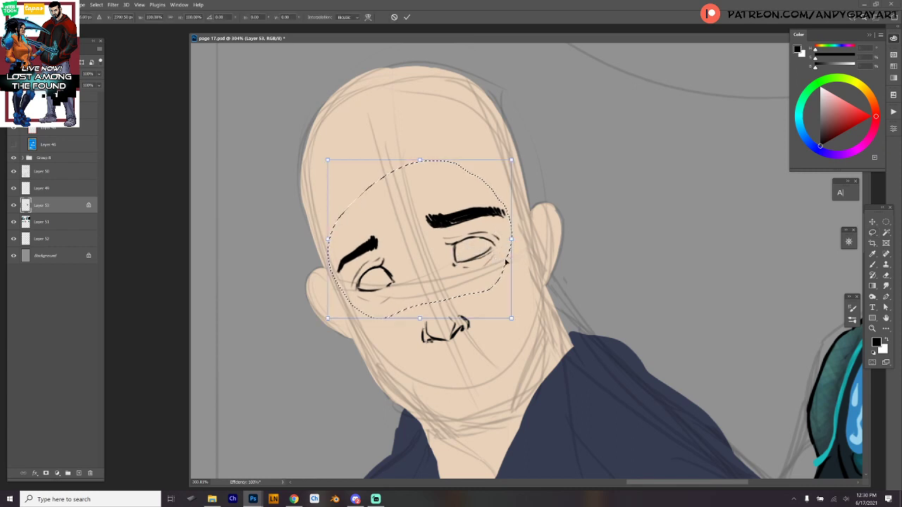
pyautogui.moveTo(510, 318); pyautogui.dragTo(505, 314)
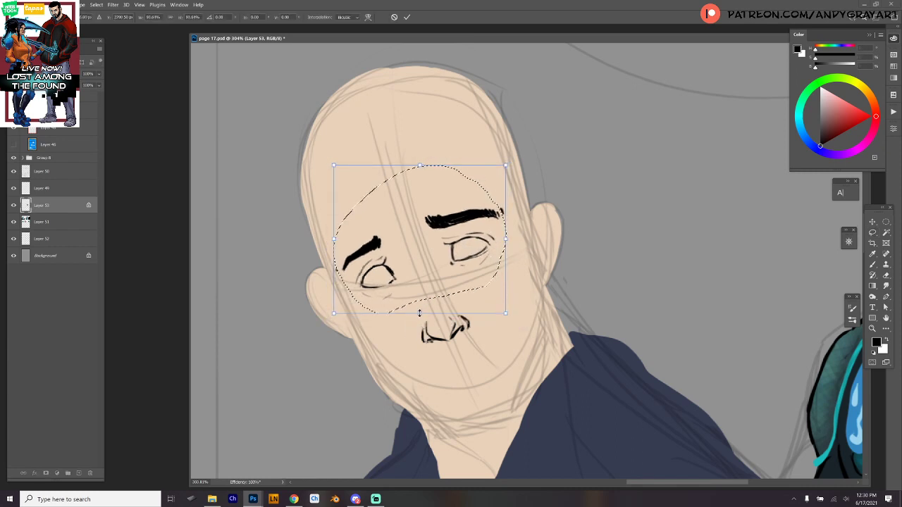
pyautogui.moveTo(421, 316); pyautogui.dragTo(415, 314)
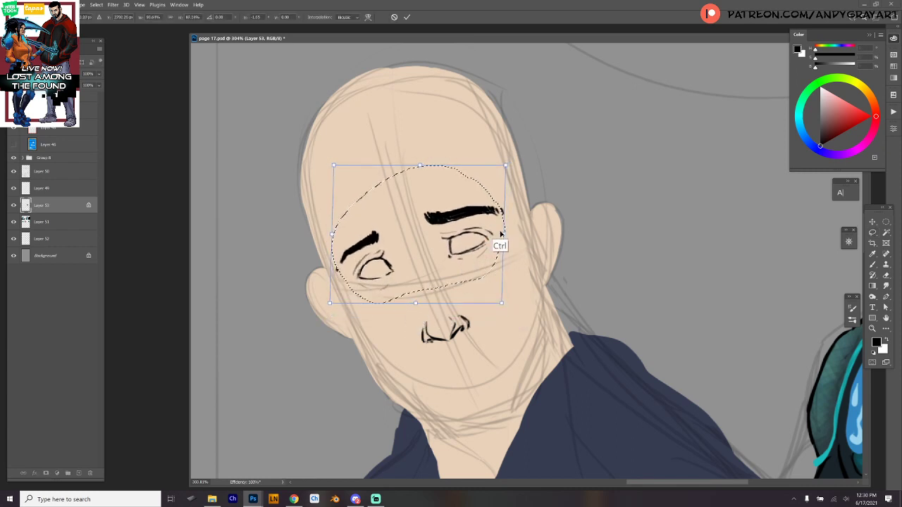
pyautogui.moveTo(499, 241); pyautogui.dragTo(501, 236)
pyautogui.moveTo(425, 250); pyautogui.dragTo(449, 262)
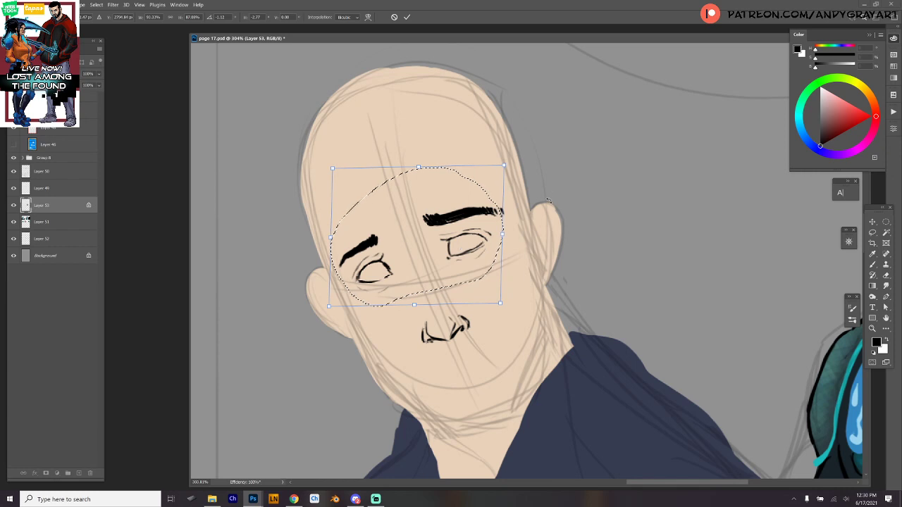
pyautogui.press('Return')
pyautogui.hotkey('ctrl', 'd')
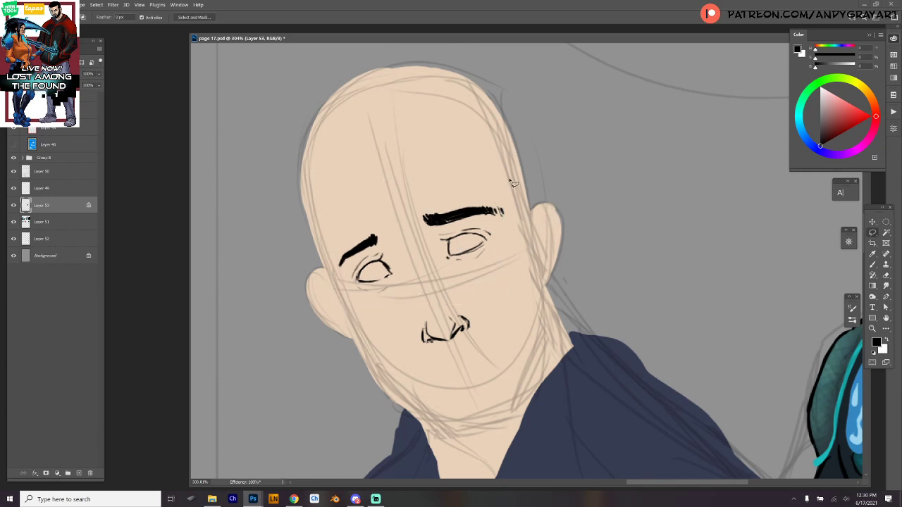
pyautogui.press('b')
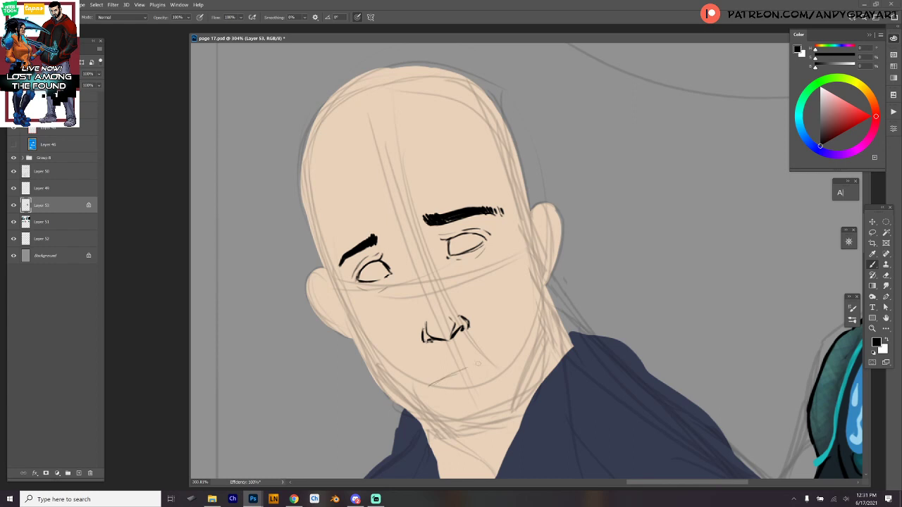
pyautogui.hotkey('ctrl', 'z')
pyautogui.moveTo(445, 376); pyautogui.dragTo(503, 354)
pyautogui.hotkey('ctrl', 'z')
pyautogui.hotkey('ctrl', 'z')
pyautogui.moveTo(434, 384); pyautogui.dragTo(496, 358)
pyautogui.hotkey('ctrl', 'z')
pyautogui.moveTo(429, 386)
pyautogui.mouseDown()
pyautogui.moveTo(512, 349)
pyautogui.moveTo(472, 370)
pyautogui.moveTo(485, 363)
pyautogui.mouseUp()
pyautogui.hotkey('ctrl', 'z')
pyautogui.hotkey('ctrl', 'z')
pyautogui.hotkey('ctrl', 'z')
pyautogui.hotkey('ctrl', 'z')
pyautogui.hotkey('ctrl', 'z')
pyautogui.hotkey('ctrl', 'z')
pyautogui.hotkey('ctrl', 'z')
# - Draw a slanted, slightly open mouth in black below the nose, with a small crease at its outer corner
pyautogui.moveTo(431, 385); pyautogui.dragTo(482, 362)
pyautogui.moveTo(434, 386); pyautogui.dragTo(506, 361)
pyautogui.moveTo(480, 365); pyautogui.dragTo(513, 361)
pyautogui.moveTo(440, 386); pyautogui.dragTo(496, 366)
# - Lasso the eye and eyebrow on the viewer's right, move them slightly upward and deselect
pyautogui.press('l')
pyautogui.moveTo(451, 173)
pyautogui.mouseDown()
pyautogui.moveTo(521, 232)
pyautogui.moveTo(479, 168)
pyautogui.mouseUp()
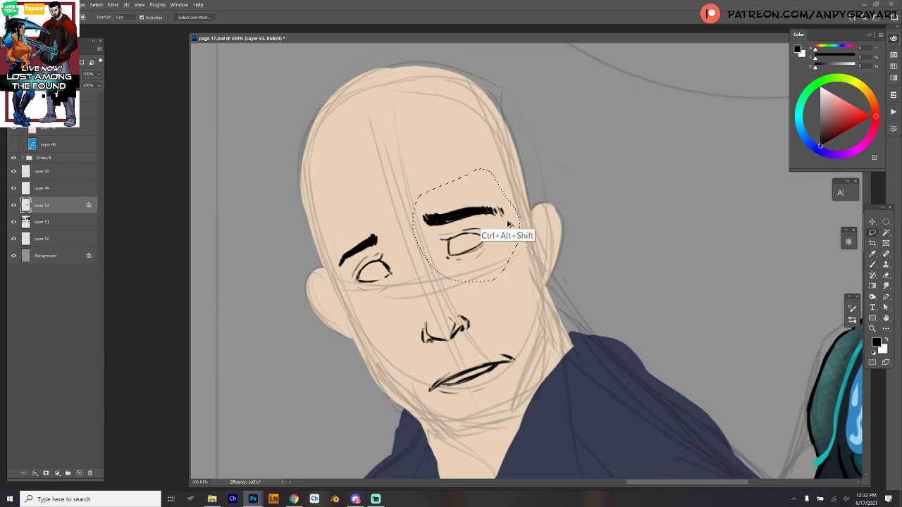
pyautogui.moveTo(510, 222); pyautogui.dragTo(512, 226)
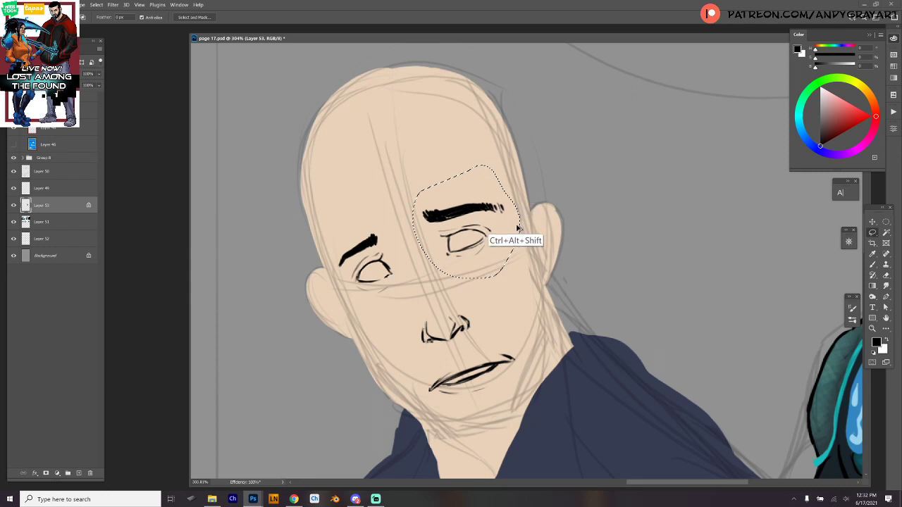
pyautogui.click(531, 295)
# - Lasso the mouth, shift it slightly toward the viewer's left, then narrow and skew its outer end upward with Free Transform and deselect
pyautogui.moveTo(510, 340)
pyautogui.mouseDown()
pyautogui.moveTo(423, 379)
pyautogui.moveTo(444, 410)
pyautogui.moveTo(524, 369)
pyautogui.moveTo(518, 348)
pyautogui.mouseUp()
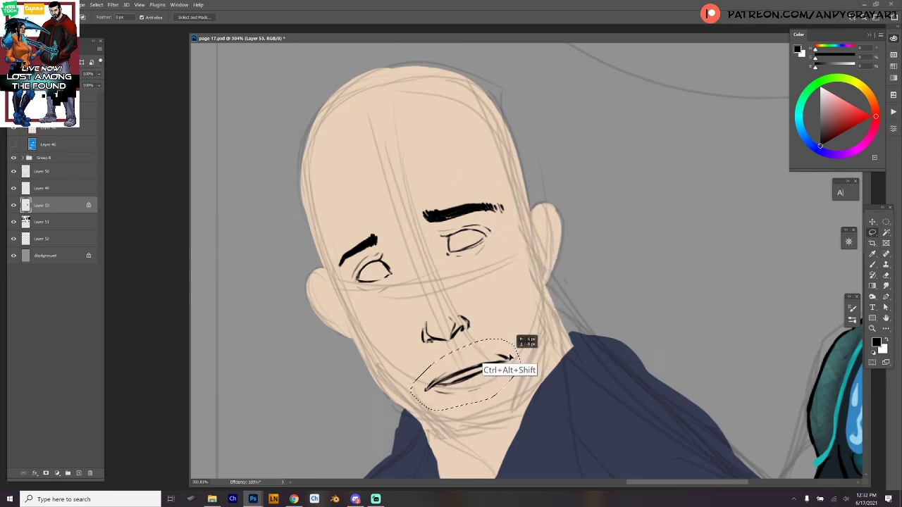
pyautogui.hotkey('ctrl', 't')
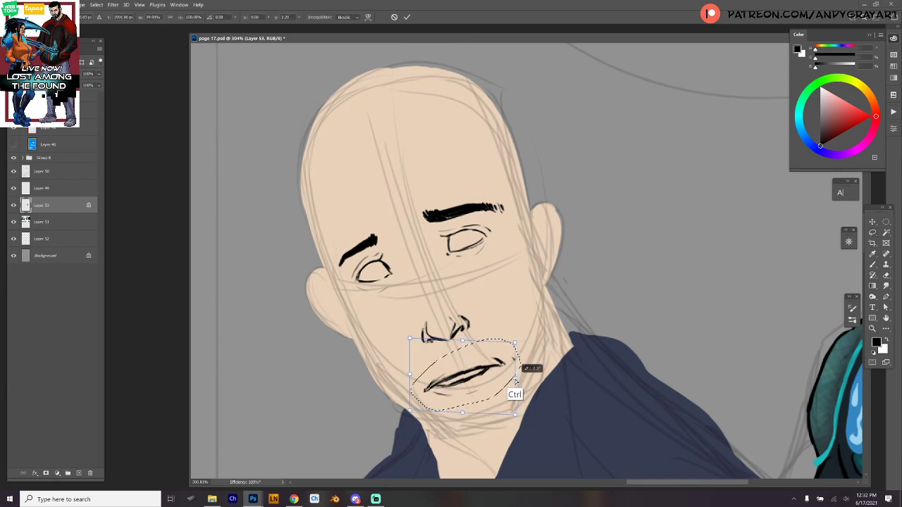
pyautogui.moveTo(498, 381); pyautogui.dragTo(526, 352)
pyautogui.moveTo(409, 368); pyautogui.dragTo(413, 367)
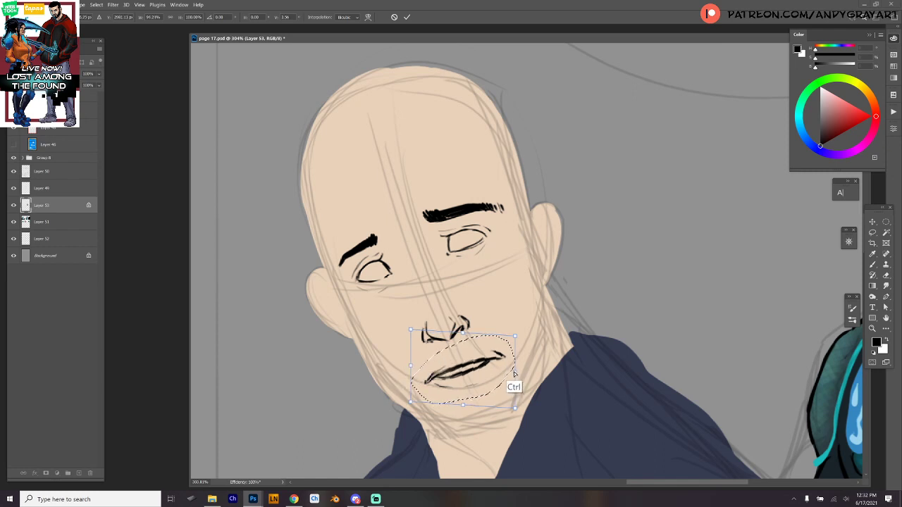
pyautogui.moveTo(512, 375)
pyautogui.mouseDown()
pyautogui.moveTo(517, 383)
pyautogui.moveTo(516, 360)
pyautogui.mouseUp()
pyautogui.press('Return')
pyautogui.hotkey('ctrl', 'd')
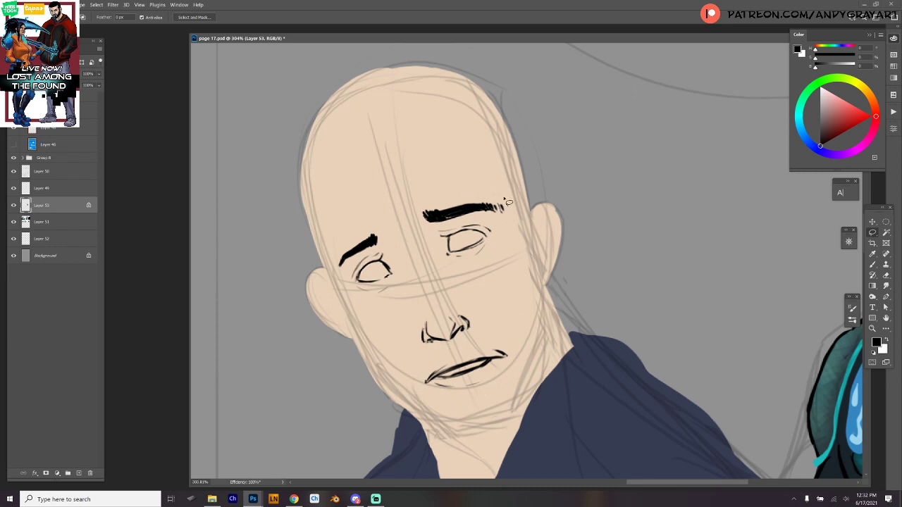
# - Lasso the eye and eyebrow on the viewer's right, make them slightly narrower with Free Transform and deselect
pyautogui.moveTo(497, 184)
pyautogui.mouseDown()
pyautogui.moveTo(506, 240)
pyautogui.moveTo(412, 220)
pyautogui.moveTo(508, 210)
pyautogui.moveTo(507, 229)
pyautogui.moveTo(472, 226)
pyautogui.mouseUp()
pyautogui.hotkey('ctrl', 't')
pyautogui.press('Return')
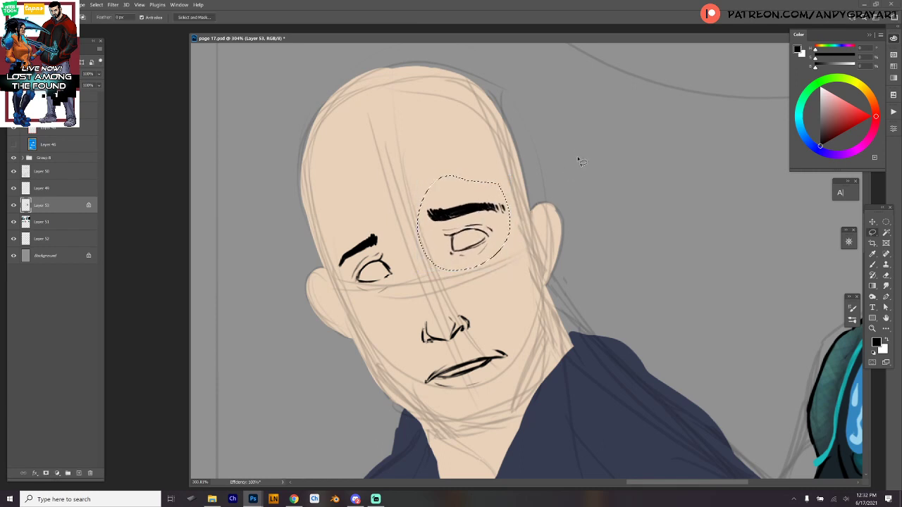
pyautogui.hotkey('ctrl', 'd')
# - Ink the jawline in black with the brush from the ear on the viewer's left down to the chin
pyautogui.press('b')
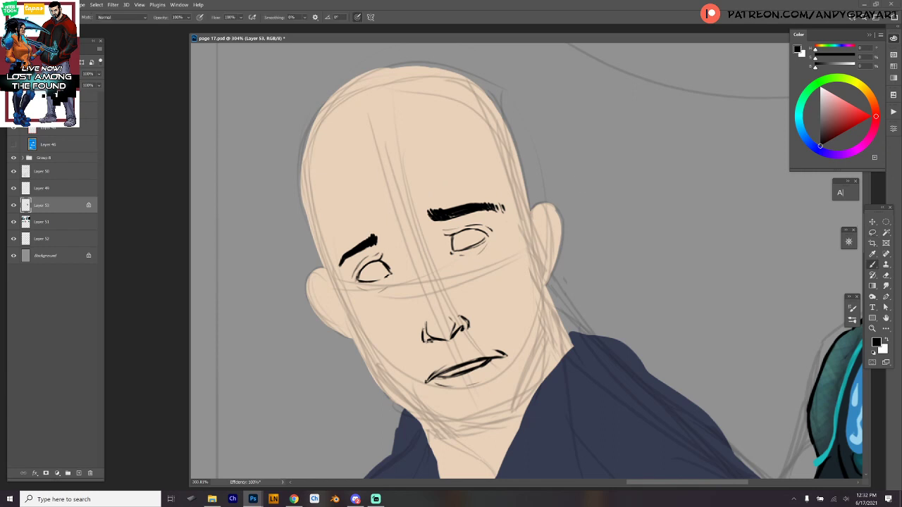
pyautogui.moveTo(326, 269); pyautogui.dragTo(381, 389)
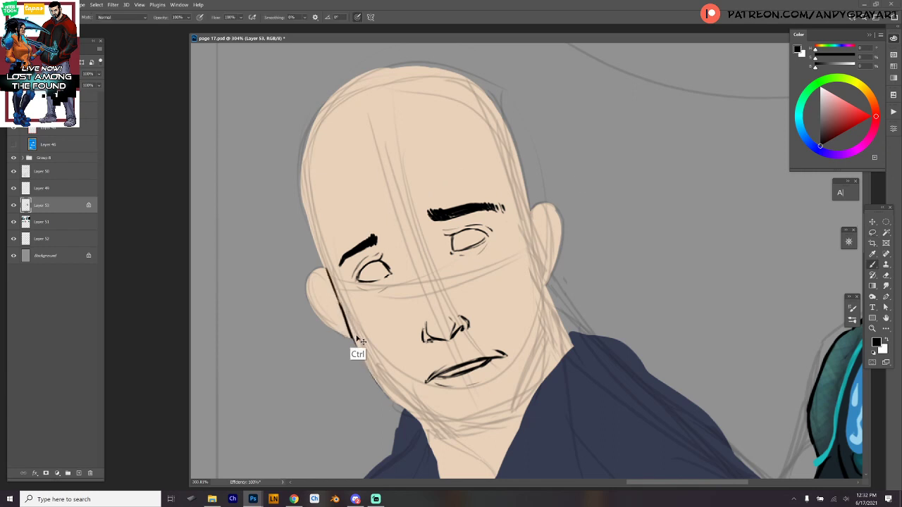
pyautogui.hotkey('ctrl', 'z')
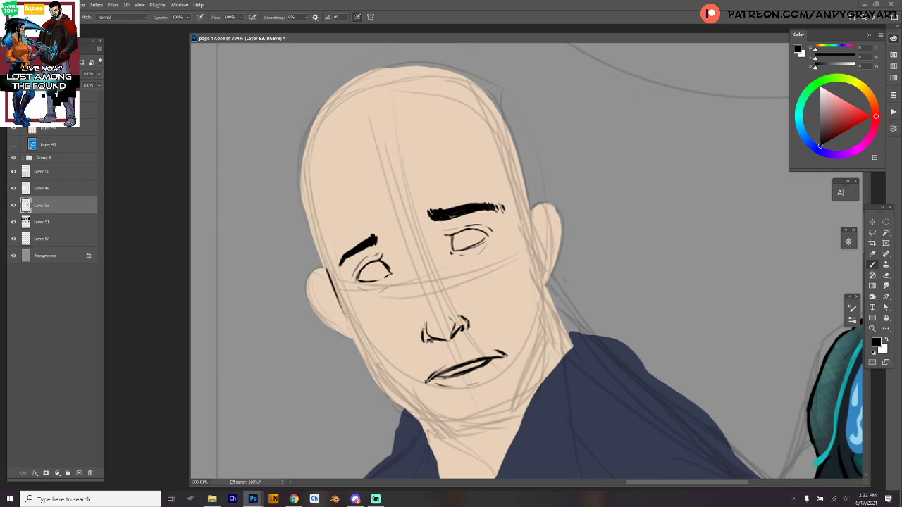
pyautogui.moveTo(342, 313)
pyautogui.mouseDown()
pyautogui.moveTo(384, 395)
pyautogui.moveTo(446, 431)
pyautogui.mouseUp()
pyautogui.moveTo(405, 407)
pyautogui.mouseDown()
pyautogui.moveTo(458, 431)
pyautogui.moveTo(493, 427)
pyautogui.moveTo(455, 434)
pyautogui.moveTo(510, 421)
pyautogui.mouseUp()
pyautogui.hotkey('ctrl', 'z')
pyautogui.hotkey('ctrl', 'z')
pyautogui.hotkey('ctrl', 'z')
pyautogui.hotkey('ctrl', 'z')
pyautogui.hotkey('ctrl', 'z')
pyautogui.moveTo(457, 432); pyautogui.dragTo(517, 420)
pyautogui.hotkey('ctrl', 'z')
pyautogui.moveTo(458, 433)
pyautogui.mouseDown()
pyautogui.moveTo(510, 418)
pyautogui.moveTo(527, 368)
pyautogui.mouseUp()
pyautogui.hotkey('ctrl', 'z')
pyautogui.moveTo(513, 416); pyautogui.dragTo(551, 346)
pyautogui.moveTo(522, 391); pyautogui.dragTo(542, 357)
pyautogui.hotkey('ctrl', 'z')
pyautogui.hotkey('ctrl', 'z')
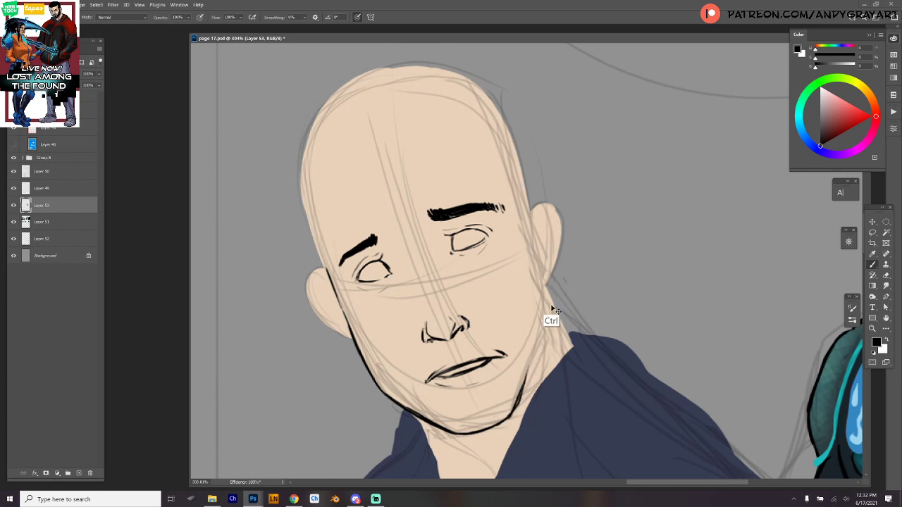
pyautogui.moveTo(548, 318); pyautogui.dragTo(526, 391)
pyautogui.hotkey('ctrl', 'z')
pyautogui.hotkey('ctrl', 'z')
pyautogui.hotkey('ctrl', 'z')
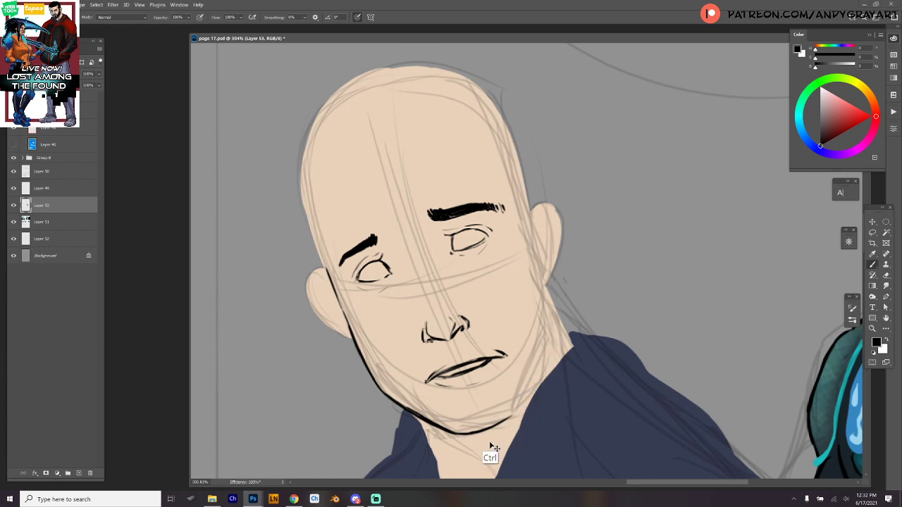
pyautogui.moveTo(454, 432); pyautogui.dragTo(512, 412)
pyautogui.hotkey('ctrl', 'z')
pyautogui.hotkey('ctrl', 'z')
pyautogui.moveTo(457, 432); pyautogui.dragTo(500, 422)
pyautogui.hotkey('ctrl', 'z')
# - Ink the jaw from the chin up to the ear on the viewer's right, plus the neck's outer edge down to the collar
pyautogui.moveTo(501, 424); pyautogui.dragTo(547, 349)
pyautogui.moveTo(521, 396); pyautogui.dragTo(549, 339)
pyautogui.moveTo(536, 372)
pyautogui.mouseDown()
pyautogui.moveTo(554, 325)
pyautogui.moveTo(544, 284)
pyautogui.mouseUp()
pyautogui.moveTo(552, 346)
pyautogui.mouseDown()
pyautogui.moveTo(546, 286)
pyautogui.moveTo(572, 344)
pyautogui.mouseUp()
pyautogui.moveTo(546, 293); pyautogui.dragTo(574, 348)
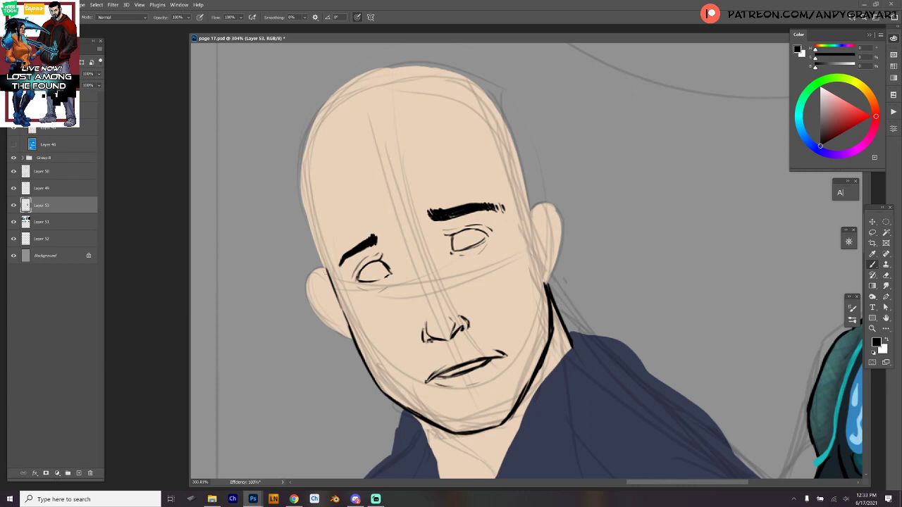
# - Ink the head outline on the viewer's left with overlapping black strokes from above the ear up toward the crown
pyautogui.moveTo(328, 275); pyautogui.dragTo(310, 225)
pyautogui.hotkey('ctrl', 'z')
pyautogui.moveTo(314, 123); pyautogui.dragTo(302, 186)
pyautogui.moveTo(306, 149); pyautogui.dragTo(314, 236)
pyautogui.moveTo(302, 198); pyautogui.dragTo(325, 267)
pyautogui.moveTo(310, 224); pyautogui.dragTo(331, 285)
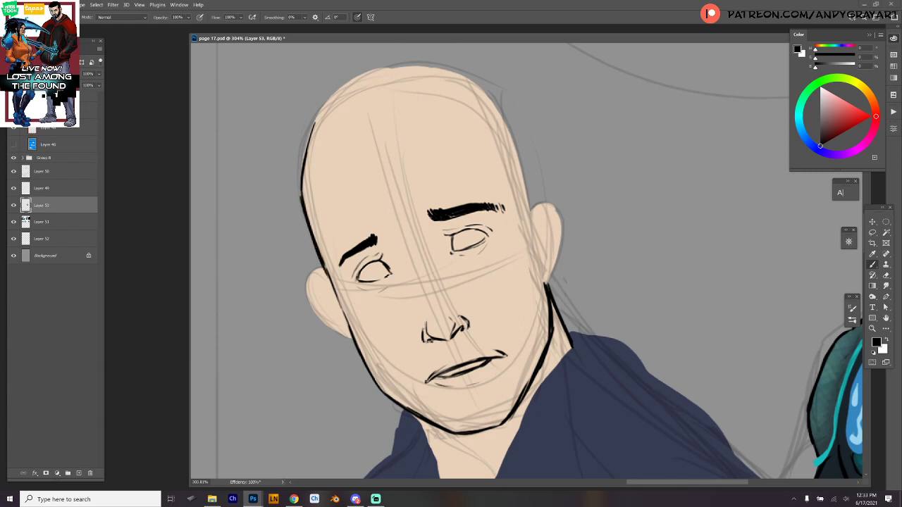
pyautogui.moveTo(301, 195); pyautogui.dragTo(314, 130)
pyautogui.moveTo(301, 173); pyautogui.dragTo(321, 114)
pyautogui.moveTo(307, 147); pyautogui.dragTo(361, 77)
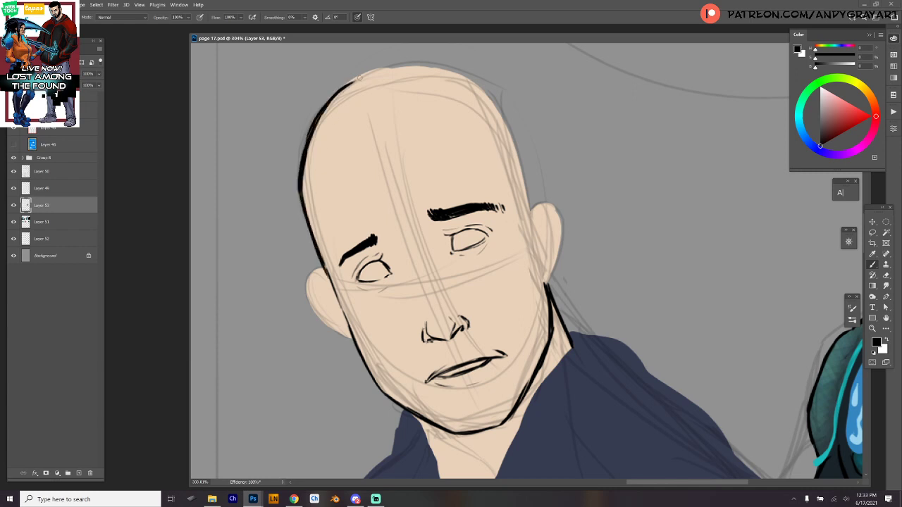
# - Continue the black head outline over the crown and down to the ear on the viewer's right
pyautogui.moveTo(316, 118); pyautogui.dragTo(387, 67)
pyautogui.moveTo(326, 95)
pyautogui.mouseDown()
pyautogui.moveTo(418, 64)
pyautogui.moveTo(466, 73)
pyautogui.moveTo(446, 65)
pyautogui.mouseUp()
pyautogui.moveTo(452, 71)
pyautogui.mouseDown()
pyautogui.moveTo(474, 80)
pyautogui.moveTo(508, 129)
pyautogui.mouseUp()
pyautogui.moveTo(471, 83); pyautogui.dragTo(515, 156)
pyautogui.moveTo(488, 97); pyautogui.dragTo(518, 170)
pyautogui.moveTo(502, 123); pyautogui.dragTo(525, 201)
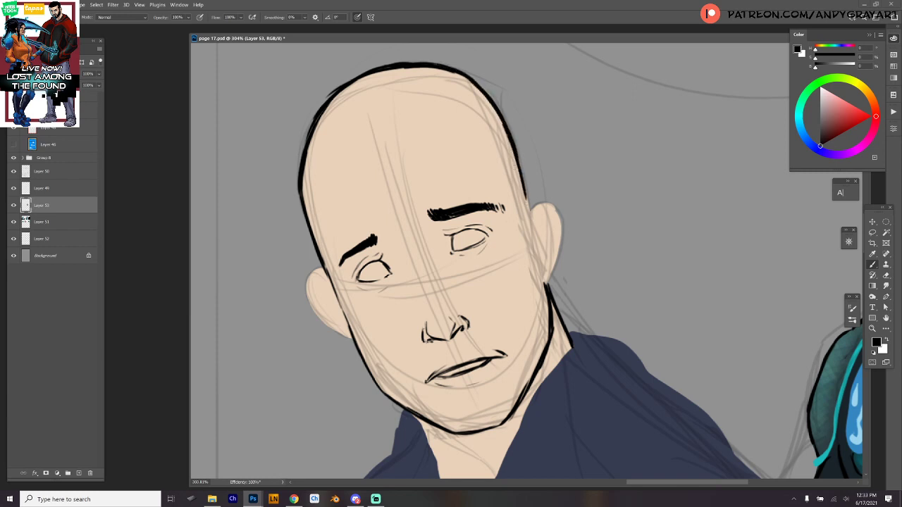
pyautogui.moveTo(508, 147); pyautogui.dragTo(529, 211)
pyautogui.hotkey('ctrl', 'z')
pyautogui.moveTo(510, 141); pyautogui.dragTo(531, 207)
# - Ink the outline and inner folds of the ear on the viewer's left in black
pyautogui.moveTo(307, 278)
pyautogui.mouseDown()
pyautogui.moveTo(324, 329)
pyautogui.moveTo(350, 337)
pyautogui.mouseUp()
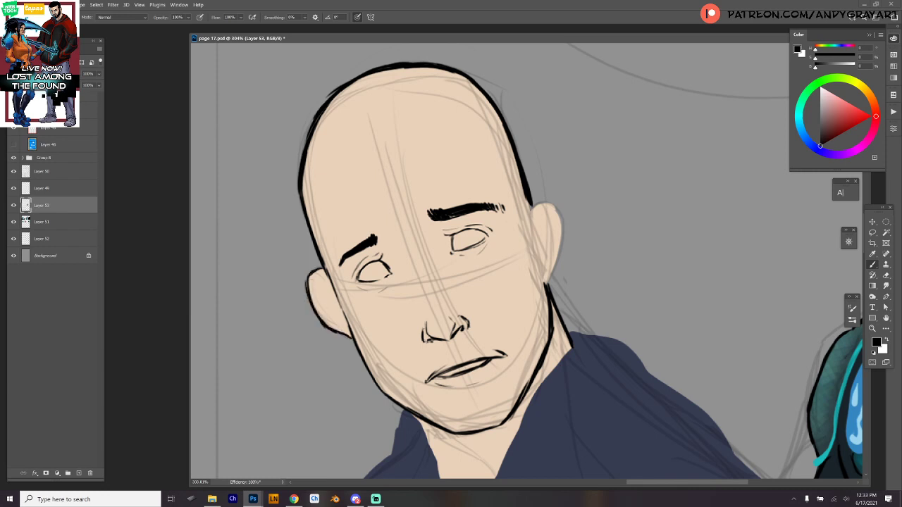
pyautogui.moveTo(310, 276)
pyautogui.mouseDown()
pyautogui.moveTo(338, 304)
pyautogui.moveTo(345, 331)
pyautogui.mouseUp()
pyautogui.moveTo(317, 283); pyautogui.dragTo(328, 313)
# - Sample the skin tone and paint the ear on the viewer's right slightly wider along its outer edge
pyautogui.keyDown('alt'); pyautogui.click(539, 239); pyautogui.keyUp('alt')
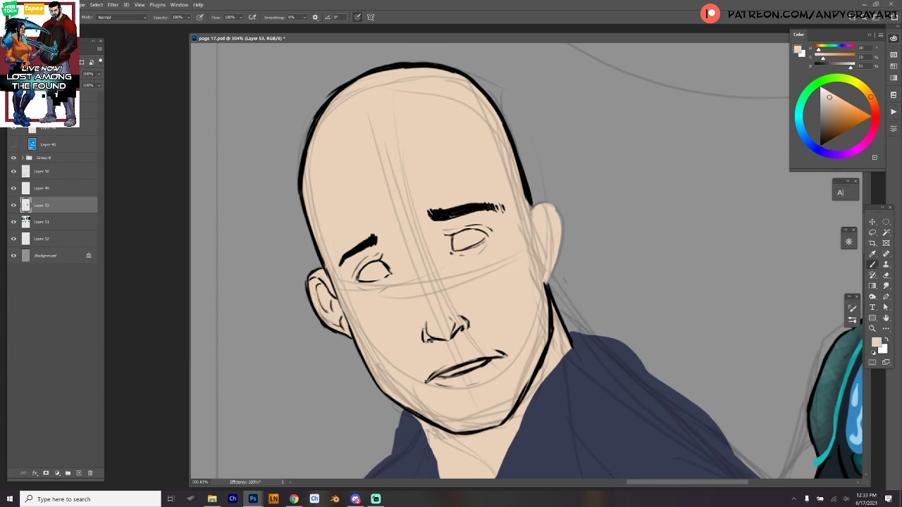
pyautogui.moveTo(531, 205)
pyautogui.mouseDown()
pyautogui.moveTo(560, 204)
pyautogui.moveTo(565, 228)
pyautogui.moveTo(555, 270)
pyautogui.mouseUp()
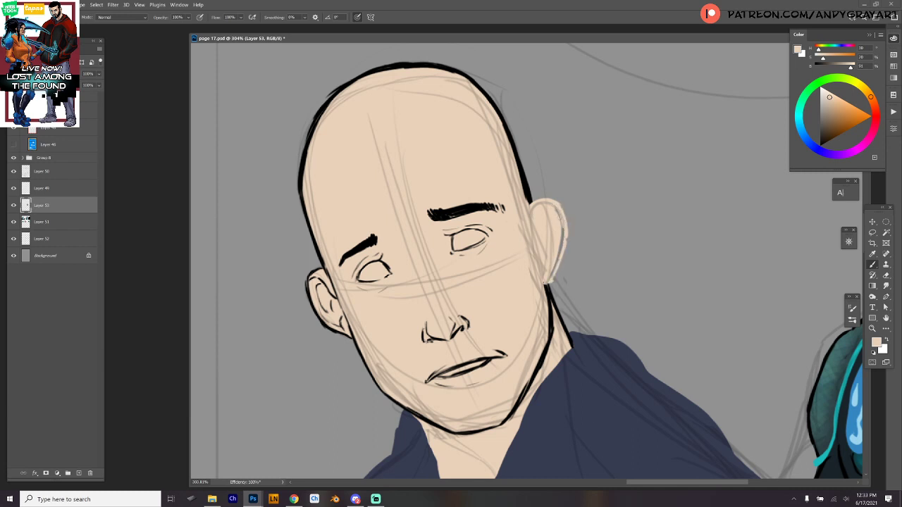
pyautogui.moveTo(552, 204); pyautogui.dragTo(567, 241)
pyautogui.moveTo(551, 277); pyautogui.dragTo(561, 233)
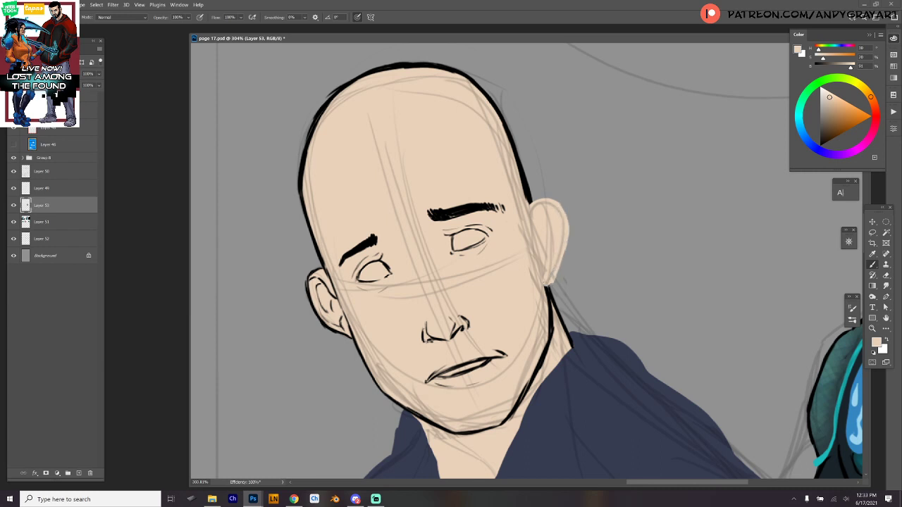
# - Switch back to black and ink the outline and inner folds of the ear on the viewer's right
pyautogui.press('d')
pyautogui.moveTo(543, 283); pyautogui.dragTo(562, 265)
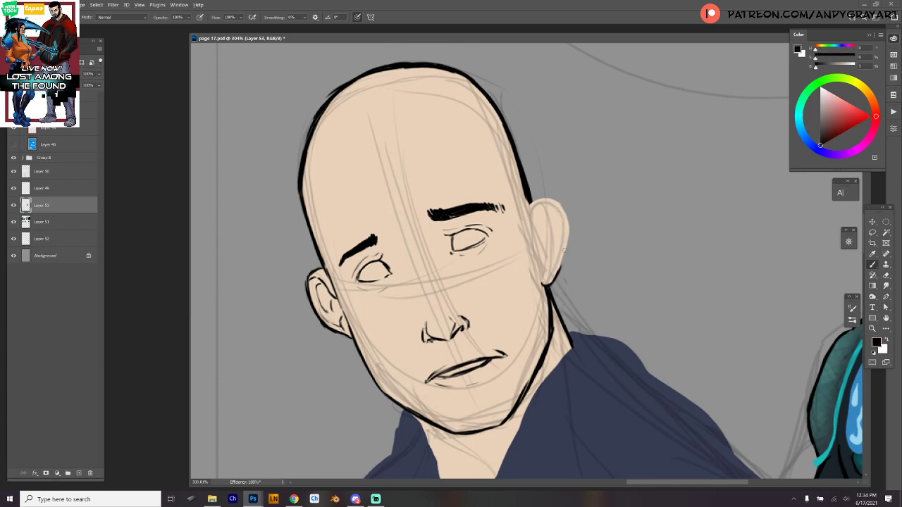
pyautogui.moveTo(529, 205)
pyautogui.mouseDown()
pyautogui.moveTo(550, 196)
pyautogui.moveTo(561, 206)
pyautogui.moveTo(570, 231)
pyautogui.moveTo(560, 263)
pyautogui.mouseUp()
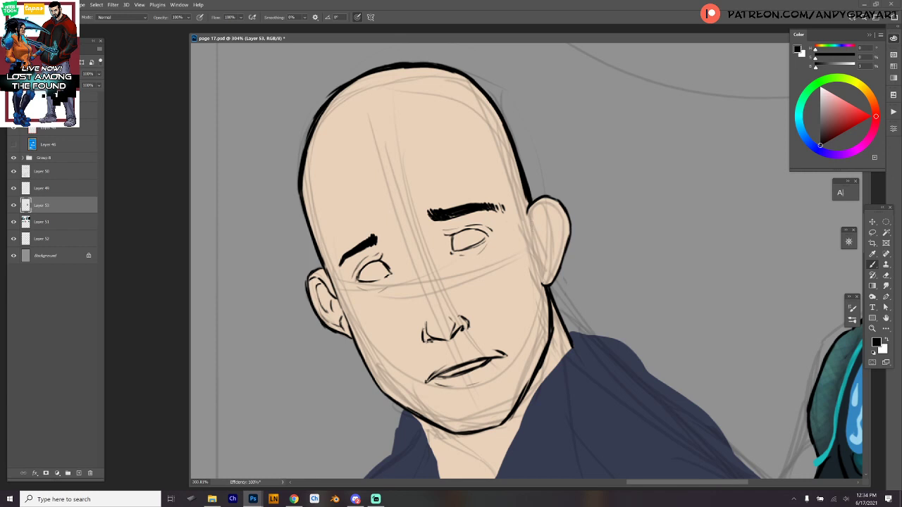
pyautogui.moveTo(539, 220)
pyautogui.mouseDown()
pyautogui.moveTo(530, 226)
pyautogui.moveTo(540, 220)
pyautogui.moveTo(550, 278)
pyautogui.mouseUp()
# - Lasso the eyebrow on the viewer's right, then narrow it and skew its inner end upward with Free Transform
pyautogui.press('l')
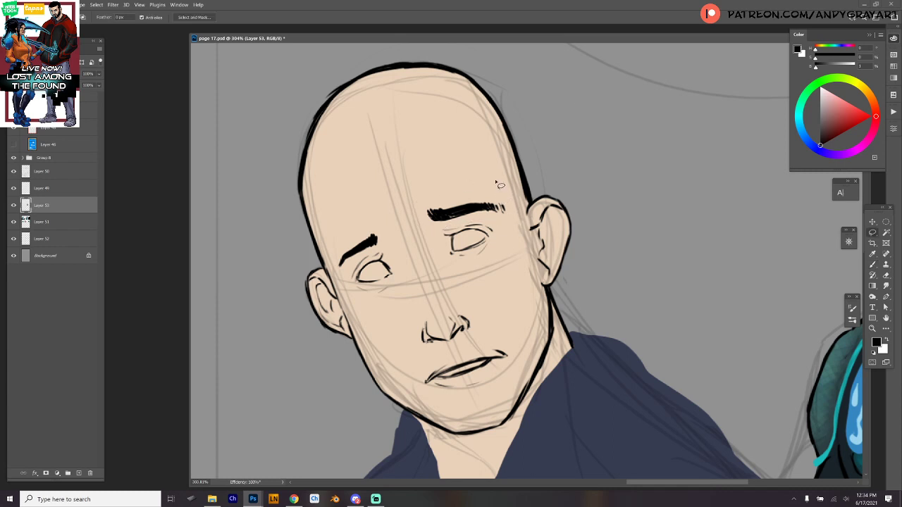
pyautogui.moveTo(498, 185)
pyautogui.mouseDown()
pyautogui.moveTo(507, 200)
pyautogui.moveTo(482, 208)
pyautogui.moveTo(505, 208)
pyautogui.moveTo(502, 235)
pyautogui.moveTo(499, 205)
pyautogui.mouseUp()
pyautogui.hotkey('ctrl', 't')
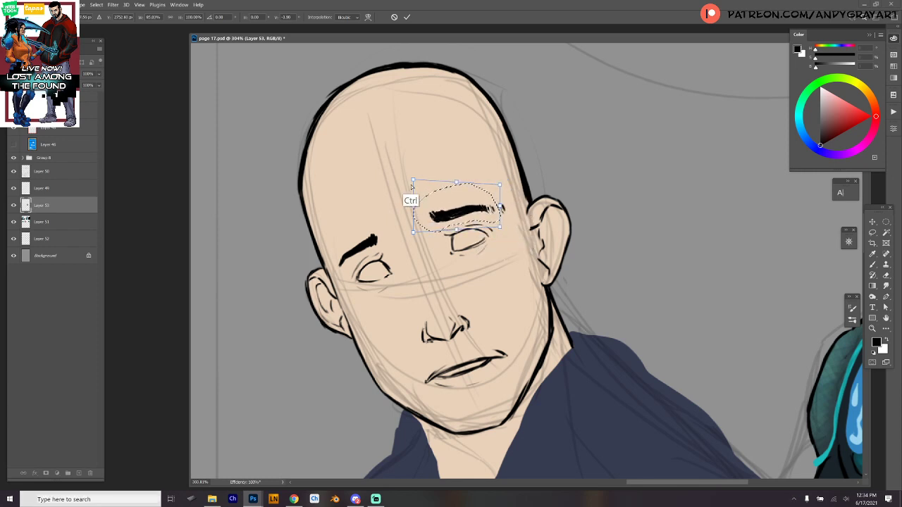
pyautogui.moveTo(412, 185); pyautogui.dragTo(411, 172)
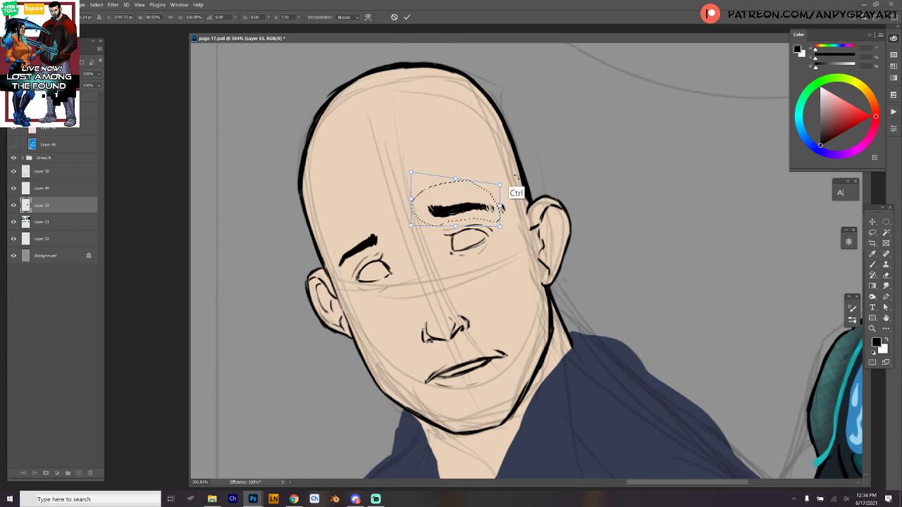
pyautogui.press('Return')
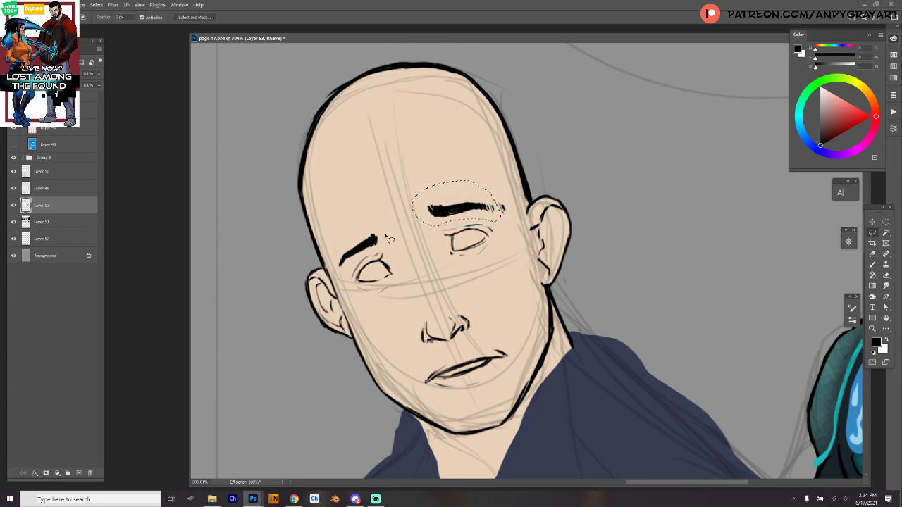
# - Lasso the eyebrow on the viewer's left, then stretch it inward and skew its inner end upward with Free Transform
pyautogui.moveTo(386, 238)
pyautogui.mouseDown()
pyautogui.moveTo(380, 228)
pyautogui.moveTo(360, 233)
pyautogui.moveTo(338, 273)
pyautogui.moveTo(384, 237)
pyautogui.moveTo(392, 244)
pyautogui.mouseUp()
pyautogui.hotkey('ctrl', 't')
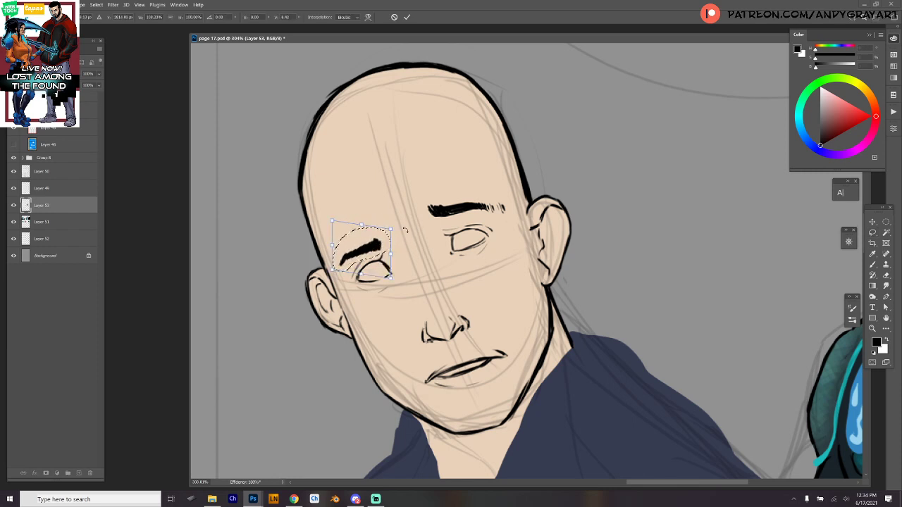
pyautogui.hotkey('ctrl', 'z')
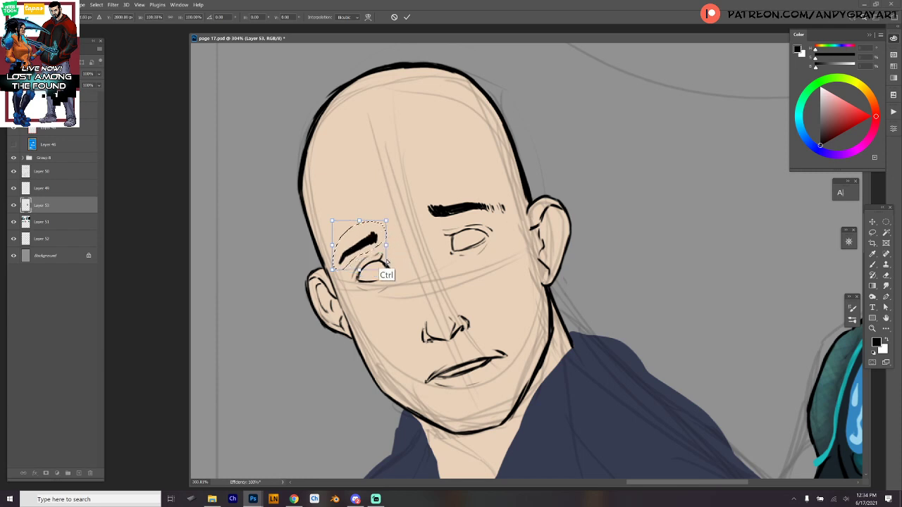
pyautogui.moveTo(386, 245); pyautogui.dragTo(391, 235)
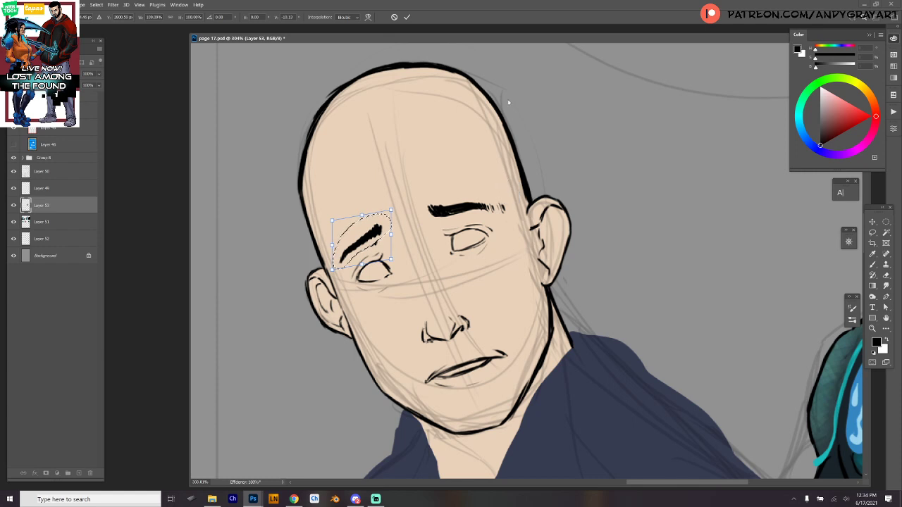
pyautogui.press('Return')
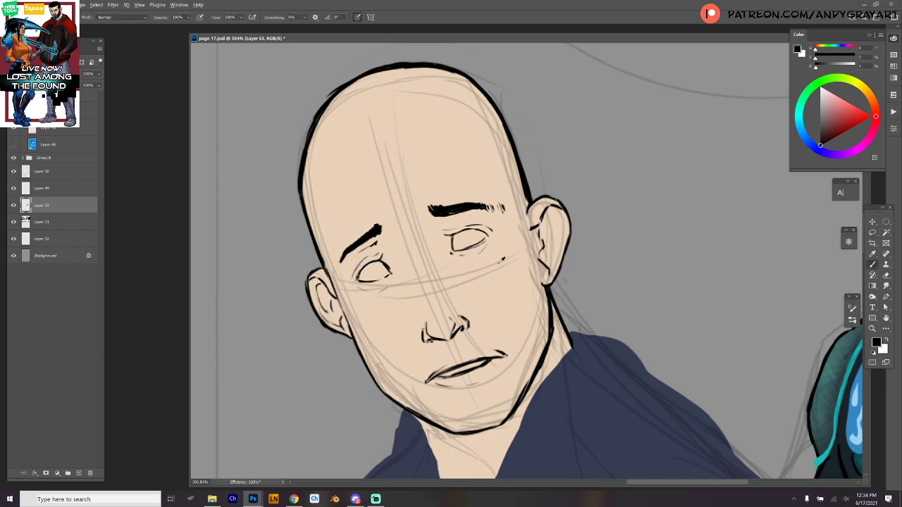
# - Sample the skin tone and paint over the stray marks around both eyebrows to tidy their ends
pyautogui.keyDown('alt'); pyautogui.click(506, 291); pyautogui.keyUp('alt')
pyautogui.moveTo(373, 245); pyautogui.dragTo(361, 251)
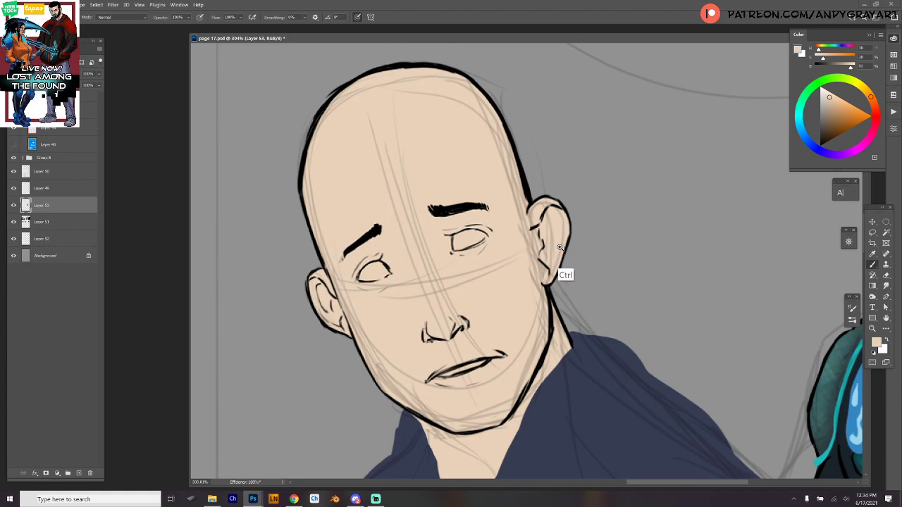
pyautogui.moveTo(379, 225); pyautogui.dragTo(379, 231)
# - Sample the black line colour and ink the neck crease and the V-shaped collar edge below the chin
pyautogui.moveTo(602, 210); pyautogui.dragTo(552, 163)
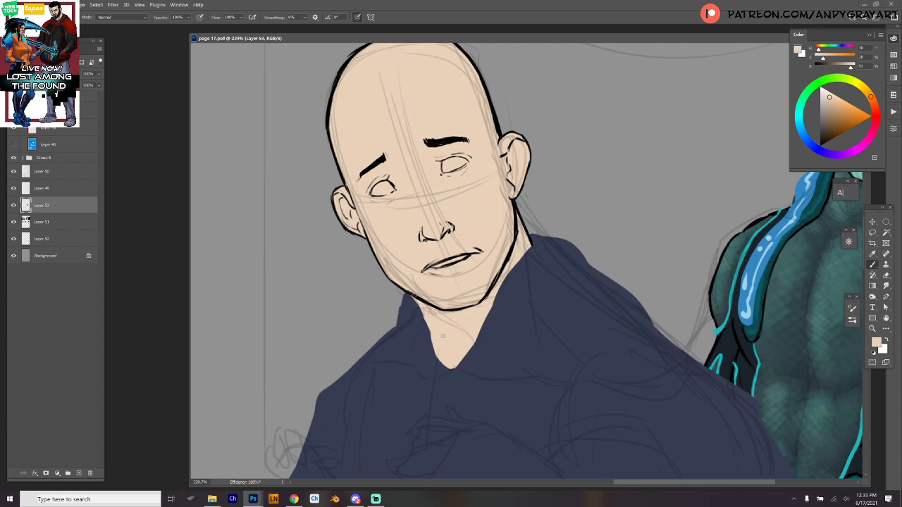
pyautogui.keyDown('alt'); pyautogui.click(424, 302); pyautogui.keyUp('alt')
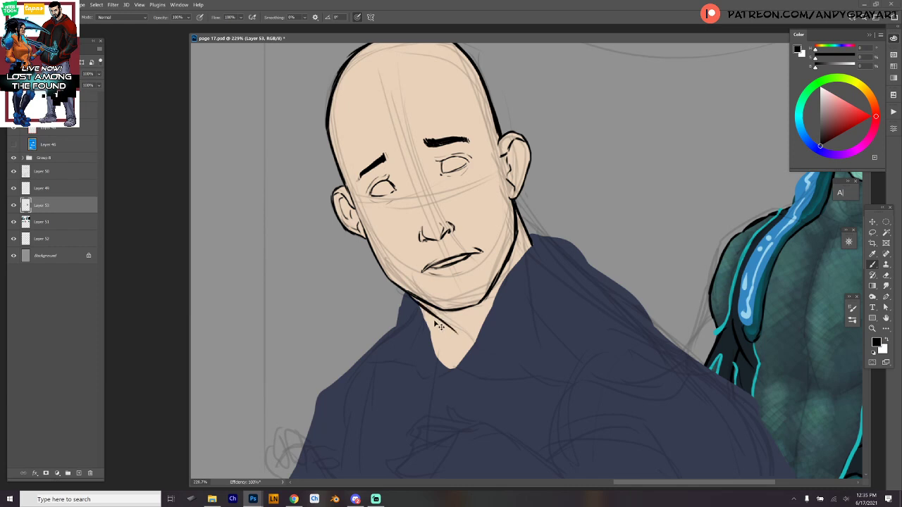
pyautogui.moveTo(415, 305)
pyautogui.mouseDown()
pyautogui.moveTo(454, 340)
pyautogui.moveTo(458, 353)
pyautogui.moveTo(432, 341)
pyautogui.moveTo(448, 373)
pyautogui.moveTo(506, 279)
pyautogui.mouseUp()
pyautogui.moveTo(489, 310); pyautogui.dragTo(526, 254)
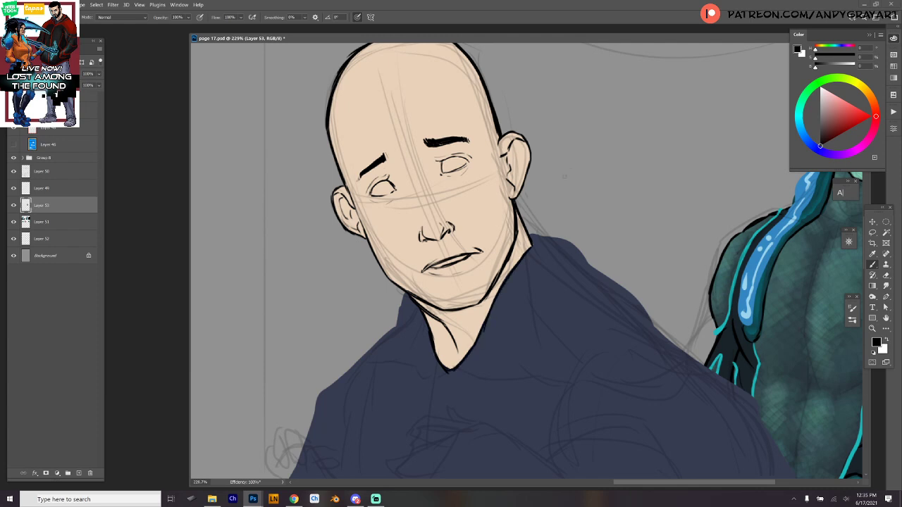
# - Draw a small round iris in black inside each eye
pyautogui.moveTo(607, 201); pyautogui.dragTo(584, 236)
pyautogui.moveTo(374, 203); pyautogui.dragTo(367, 220)
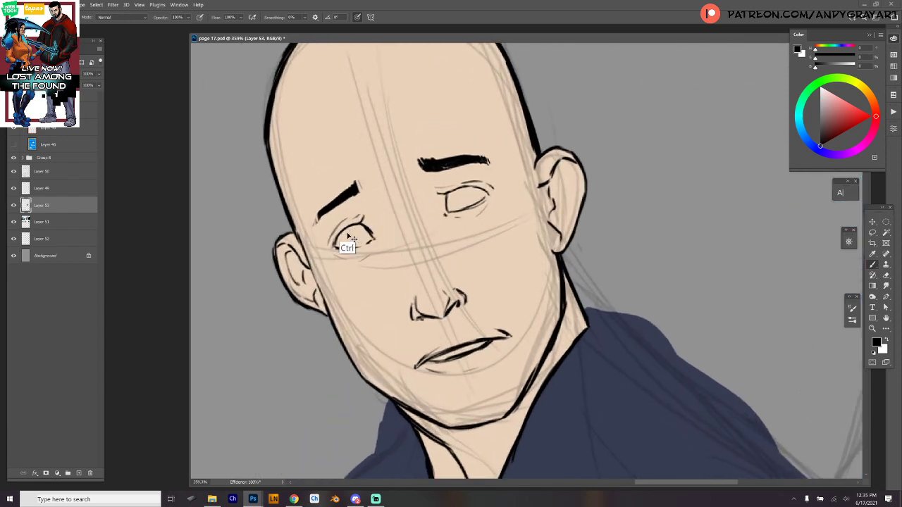
pyautogui.moveTo(365, 230); pyautogui.dragTo(363, 242)
pyautogui.moveTo(457, 189)
pyautogui.mouseDown()
pyautogui.moveTo(453, 203)
pyautogui.moveTo(472, 202)
pyautogui.mouseUp()
# - Reinforce the black face outline where it meets the ear on the viewer's right
pyautogui.moveTo(635, 246); pyautogui.dragTo(612, 248)
pyautogui.moveTo(618, 256); pyautogui.dragTo(525, 167)
pyautogui.moveTo(610, 206); pyautogui.dragTo(577, 230)
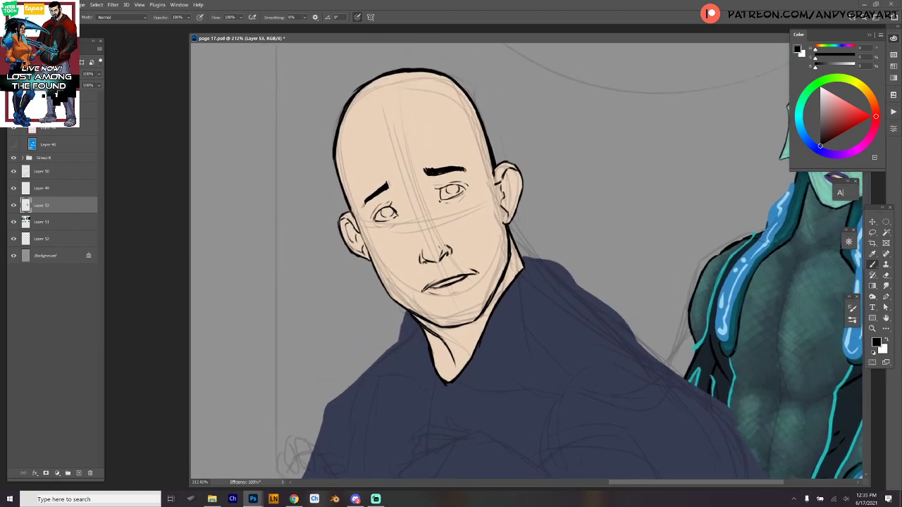
pyautogui.moveTo(494, 170); pyautogui.dragTo(505, 223)
pyautogui.moveTo(497, 187); pyautogui.dragTo(509, 236)
# - Adjust the hard round brush size, testing it with a dot on the dark blue clothing beside the collar
pyautogui.moveTo(615, 243); pyautogui.dragTo(600, 193)
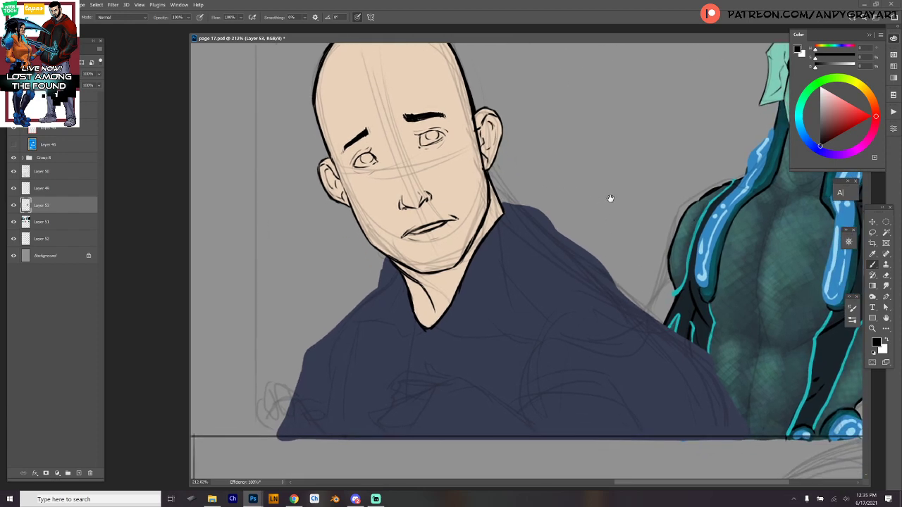
pyautogui.moveTo(639, 279); pyautogui.dragTo(601, 193)
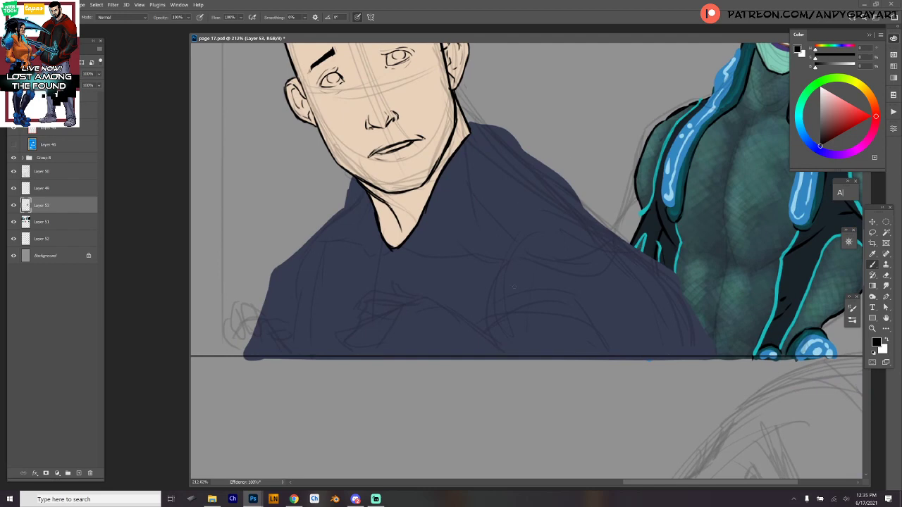
pyautogui.rightClick(499, 216)
pyautogui.click(572, 177)
pyautogui.click(413, 247)
pyautogui.rightClick(481, 214)
pyautogui.click(538, 176)
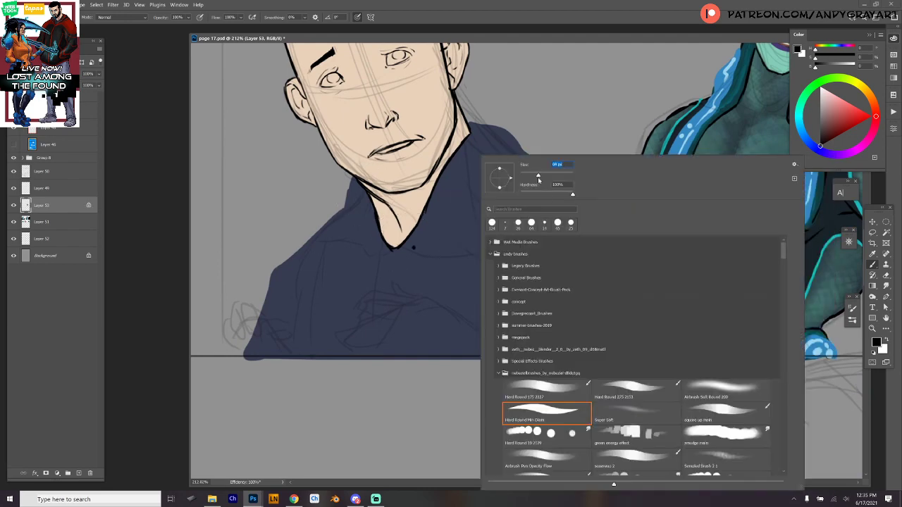
# - Ink the bald man's hood collar in thick black, tracing the neckline and the hood's folded outer edge
pyautogui.click(469, 124)
pyautogui.moveTo(473, 128); pyautogui.dragTo(458, 157)
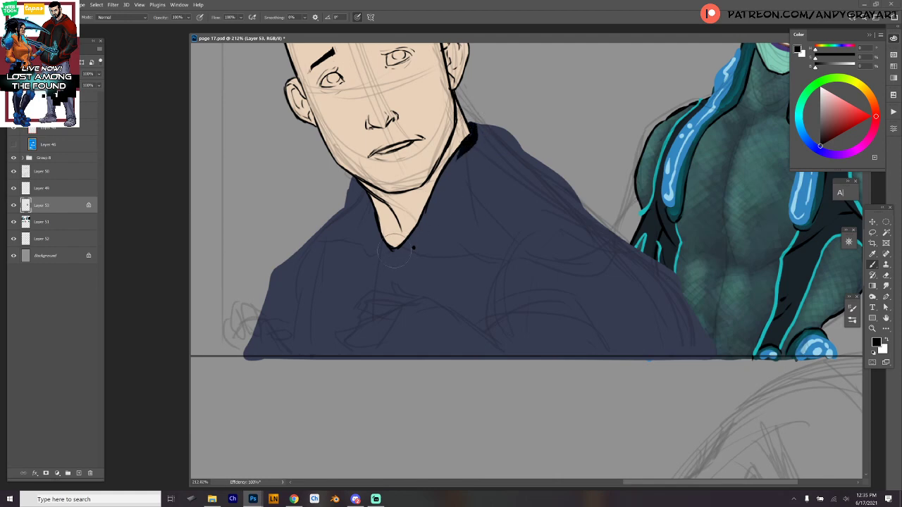
pyautogui.moveTo(395, 253)
pyautogui.mouseDown()
pyautogui.moveTo(454, 151)
pyautogui.moveTo(480, 133)
pyautogui.mouseUp()
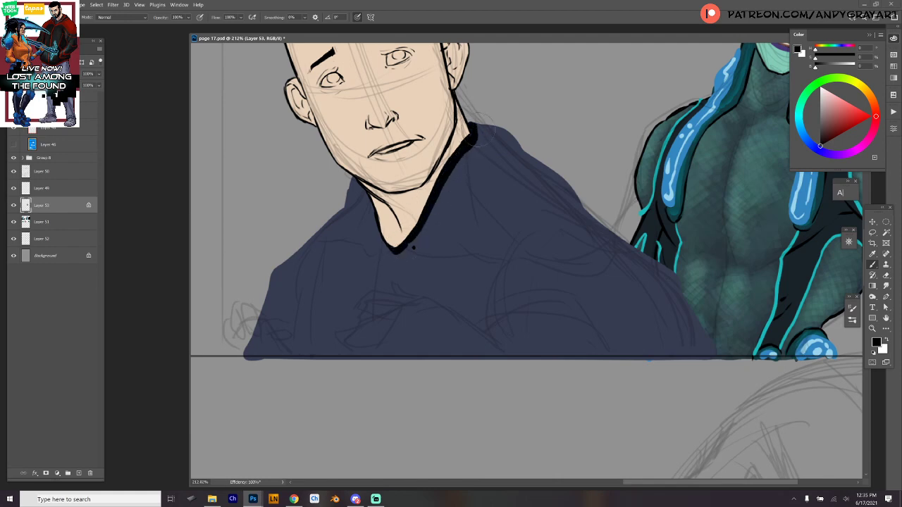
pyautogui.moveTo(351, 178)
pyautogui.mouseDown()
pyautogui.moveTo(374, 233)
pyautogui.moveTo(391, 249)
pyautogui.mouseUp()
pyautogui.moveTo(357, 182)
pyautogui.mouseDown()
pyautogui.moveTo(347, 217)
pyautogui.moveTo(395, 250)
pyautogui.moveTo(418, 244)
pyautogui.moveTo(508, 155)
pyautogui.mouseUp()
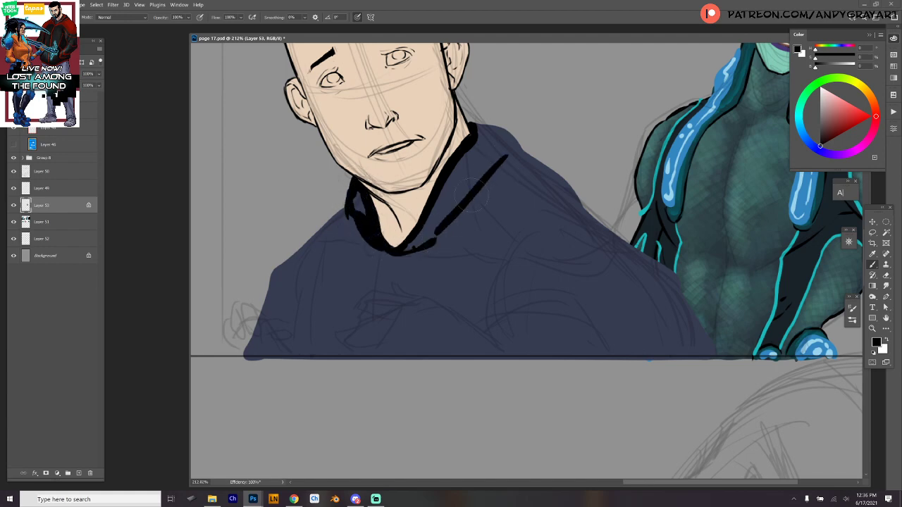
pyautogui.moveTo(409, 250); pyautogui.dragTo(505, 157)
pyautogui.moveTo(448, 210); pyautogui.dragTo(517, 146)
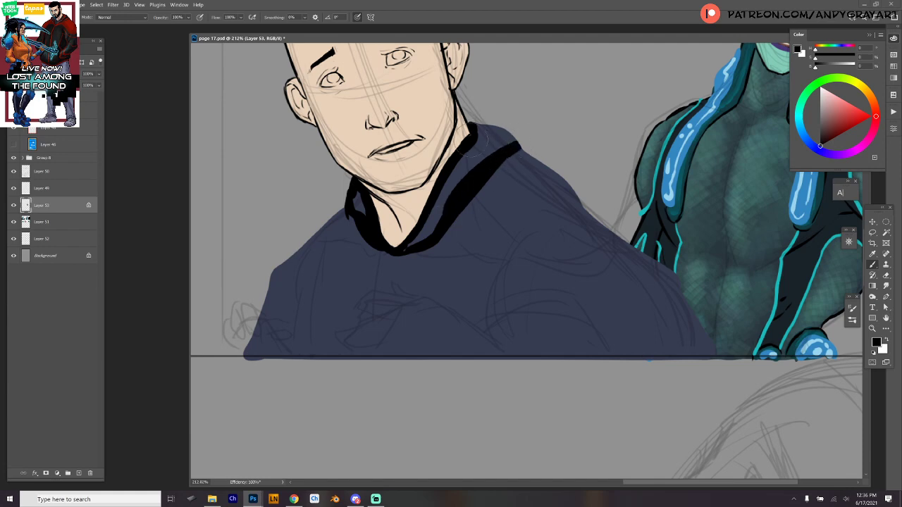
pyautogui.moveTo(474, 128); pyautogui.dragTo(515, 144)
# - Paint black shadows beneath the hood and on the left sleeve, and outline both shoulders of the bald man's jacket
pyautogui.moveTo(403, 250)
pyautogui.mouseDown()
pyautogui.moveTo(524, 190)
pyautogui.moveTo(563, 182)
pyautogui.mouseUp()
pyautogui.moveTo(442, 239)
pyautogui.mouseDown()
pyautogui.moveTo(555, 179)
pyautogui.moveTo(471, 206)
pyautogui.moveTo(555, 173)
pyautogui.mouseUp()
pyautogui.moveTo(356, 212)
pyautogui.mouseDown()
pyautogui.moveTo(370, 229)
pyautogui.moveTo(343, 214)
pyautogui.moveTo(398, 234)
pyautogui.moveTo(328, 267)
pyautogui.moveTo(304, 358)
pyautogui.moveTo(282, 267)
pyautogui.moveTo(246, 358)
pyautogui.mouseUp()
pyautogui.moveTo(304, 269)
pyautogui.mouseDown()
pyautogui.moveTo(303, 338)
pyautogui.moveTo(310, 261)
pyautogui.moveTo(377, 277)
pyautogui.moveTo(356, 255)
pyautogui.moveTo(352, 267)
pyautogui.mouseUp()
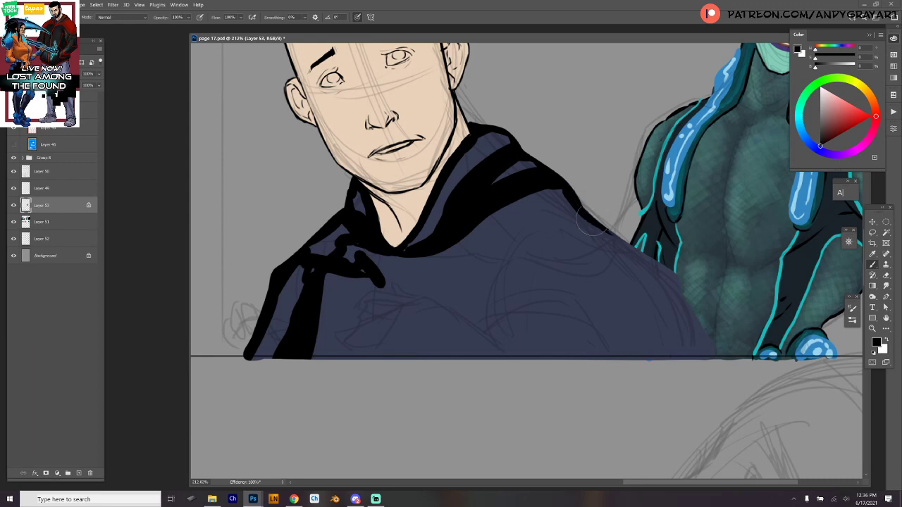
pyautogui.moveTo(592, 220)
pyautogui.mouseDown()
pyautogui.moveTo(678, 280)
pyautogui.moveTo(713, 356)
pyautogui.mouseUp()
pyautogui.moveTo(734, 229); pyautogui.dragTo(628, 273)
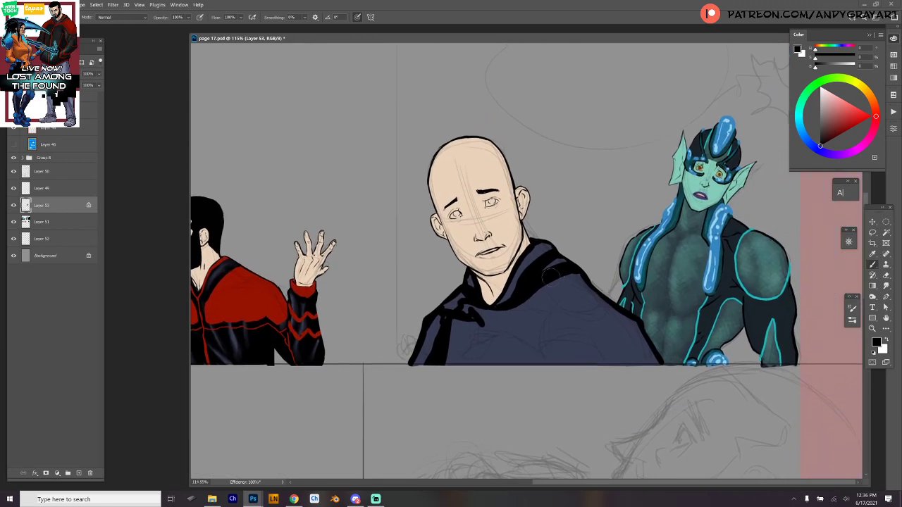
# - Paint black fold shadows across the right sleeve and the chest of the bald man's jacket
pyautogui.moveTo(550, 277)
pyautogui.mouseDown()
pyautogui.moveTo(607, 319)
pyautogui.moveTo(642, 362)
pyautogui.mouseUp()
pyautogui.moveTo(568, 267)
pyautogui.mouseDown()
pyautogui.moveTo(614, 330)
pyautogui.moveTo(650, 356)
pyautogui.moveTo(590, 311)
pyautogui.moveTo(576, 275)
pyautogui.moveTo(520, 312)
pyautogui.mouseUp()
pyautogui.moveTo(599, 330)
pyautogui.mouseDown()
pyautogui.moveTo(593, 322)
pyautogui.moveTo(630, 362)
pyautogui.mouseUp()
pyautogui.moveTo(561, 294)
pyautogui.mouseDown()
pyautogui.moveTo(509, 363)
pyautogui.moveTo(490, 363)
pyautogui.mouseUp()
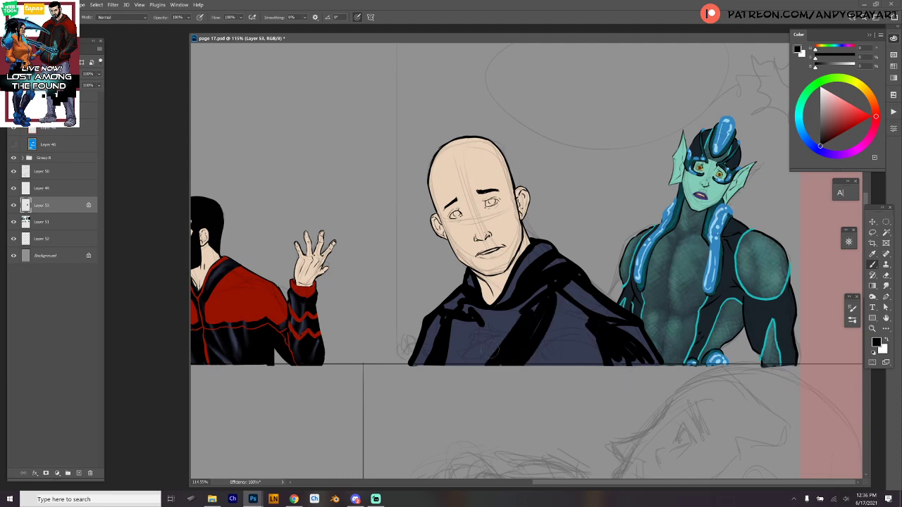
pyautogui.moveTo(472, 323)
pyautogui.mouseDown()
pyautogui.moveTo(450, 361)
pyautogui.moveTo(463, 368)
pyautogui.moveTo(502, 317)
pyautogui.moveTo(486, 325)
pyautogui.mouseUp()
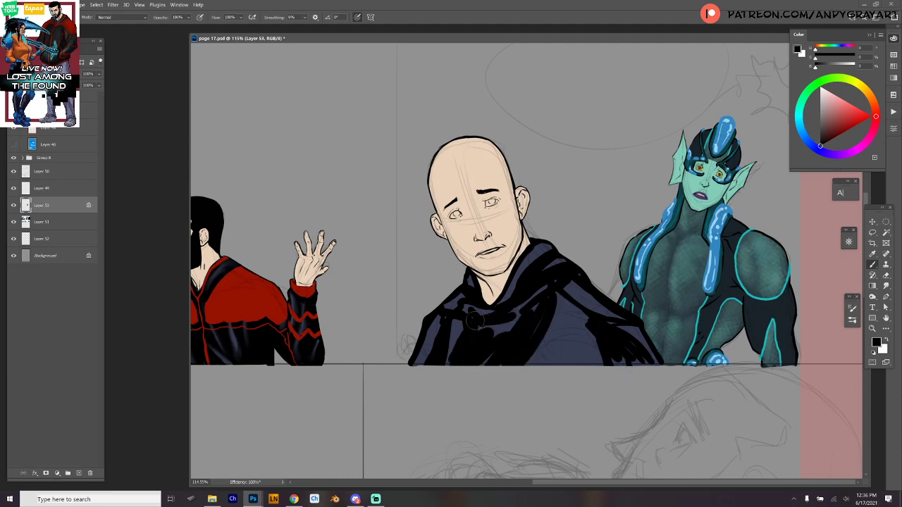
# - Fill the jacket's torso and inner right sleeve with black, leaving narrow navy strips as fabric highlights
pyautogui.moveTo(529, 296); pyautogui.dragTo(468, 332)
pyautogui.moveTo(518, 317); pyautogui.dragTo(499, 348)
pyautogui.moveTo(556, 299)
pyautogui.mouseDown()
pyautogui.moveTo(549, 357)
pyautogui.moveTo(548, 313)
pyautogui.moveTo(564, 356)
pyautogui.mouseUp()
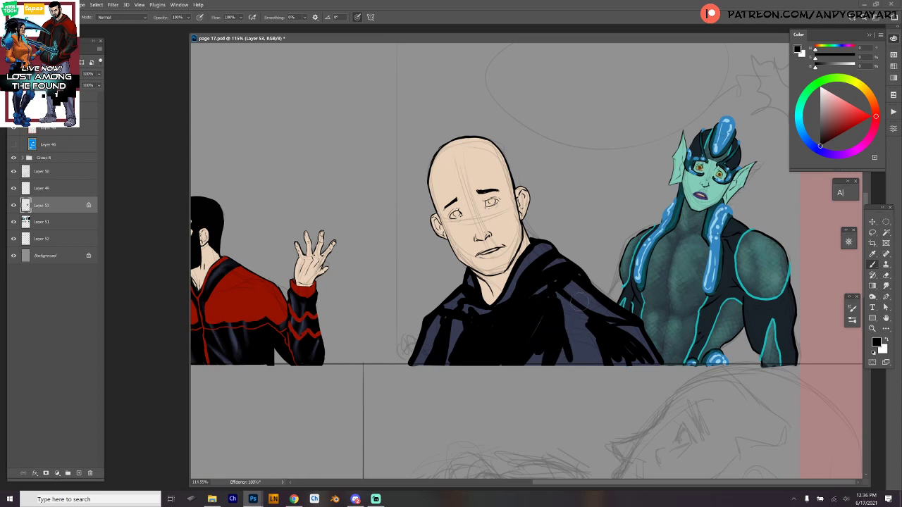
pyautogui.moveTo(547, 291)
pyautogui.mouseDown()
pyautogui.moveTo(602, 329)
pyautogui.moveTo(558, 308)
pyautogui.moveTo(580, 323)
pyautogui.moveTo(570, 371)
pyautogui.moveTo(549, 297)
pyautogui.moveTo(534, 356)
pyautogui.moveTo(542, 285)
pyautogui.mouseUp()
pyautogui.moveTo(581, 316)
pyautogui.mouseDown()
pyautogui.moveTo(617, 352)
pyautogui.moveTo(629, 349)
pyautogui.mouseUp()
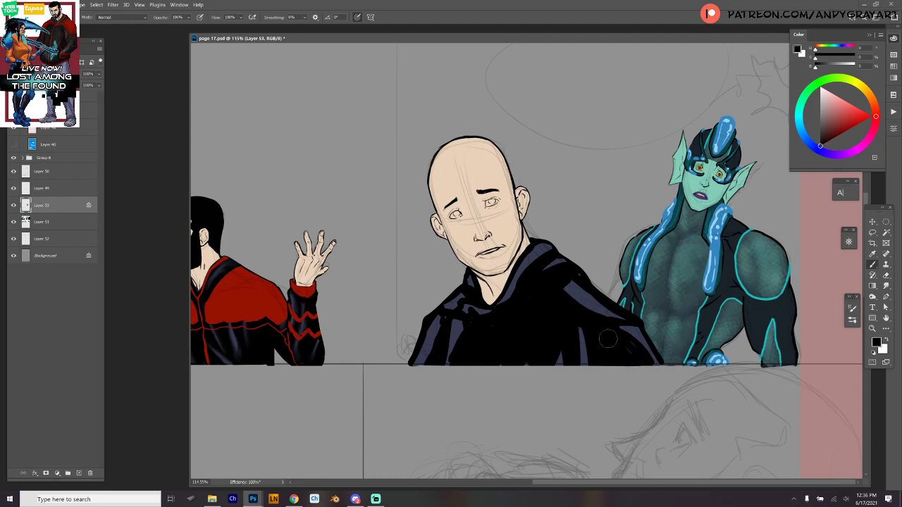
# - Smudge the navy highlights into the black on the jacket's left sleeve and along the hood
pyautogui.rightClick(546, 270)
pyautogui.press('r')
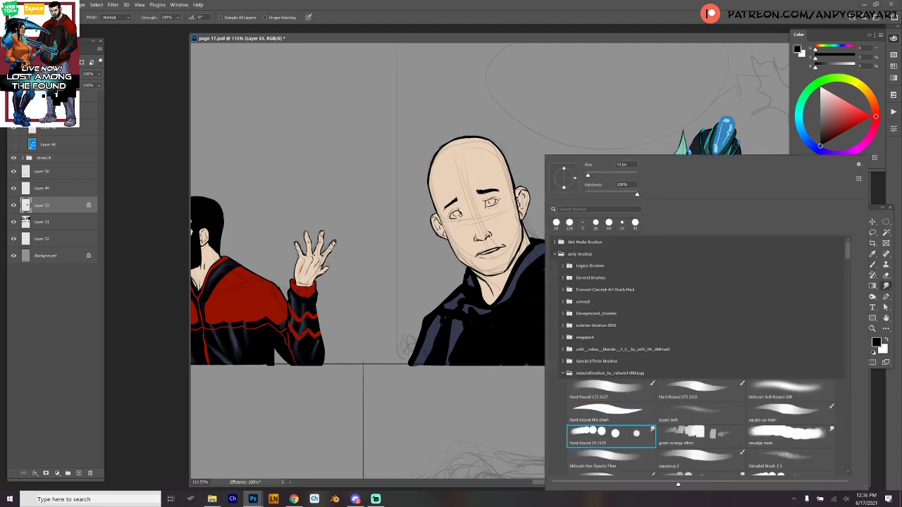
pyautogui.click(440, 327)
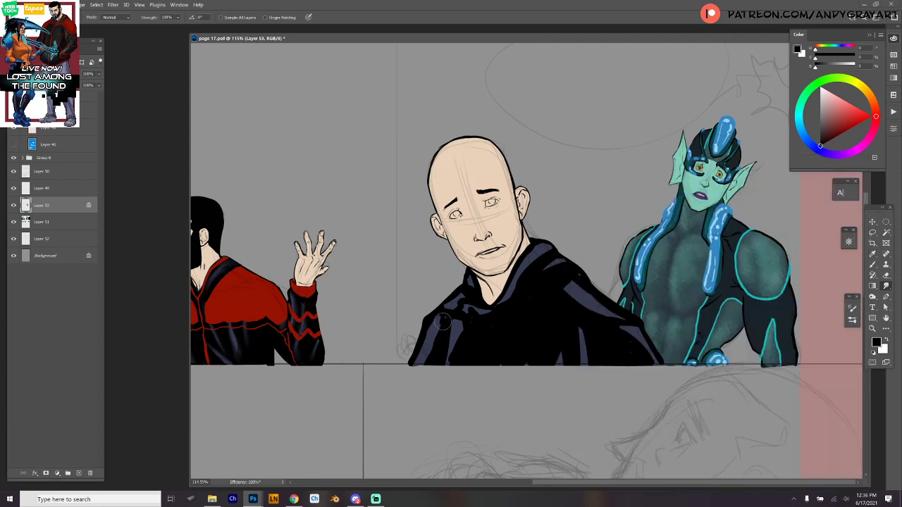
pyautogui.moveTo(463, 322); pyautogui.dragTo(452, 358)
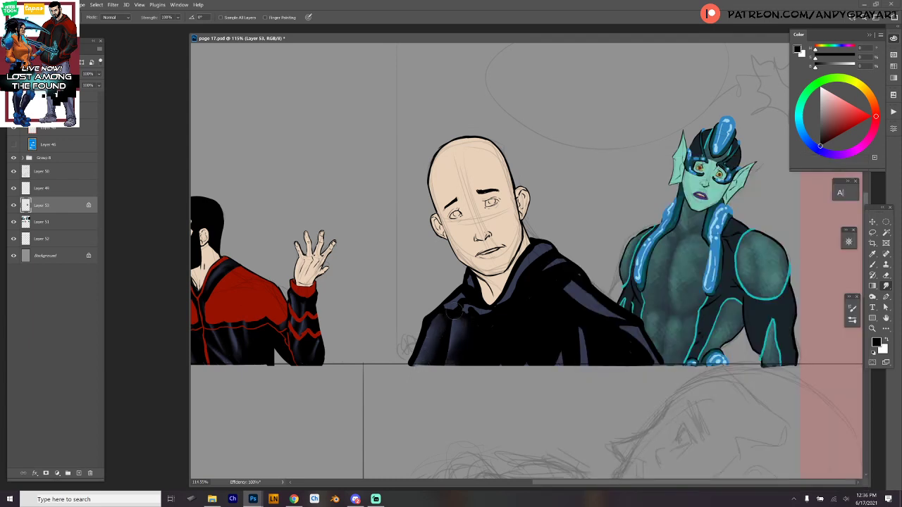
pyautogui.moveTo(466, 299); pyautogui.dragTo(452, 315)
pyautogui.moveTo(524, 269)
pyautogui.mouseDown()
pyautogui.moveTo(546, 251)
pyautogui.moveTo(553, 260)
pyautogui.mouseUp()
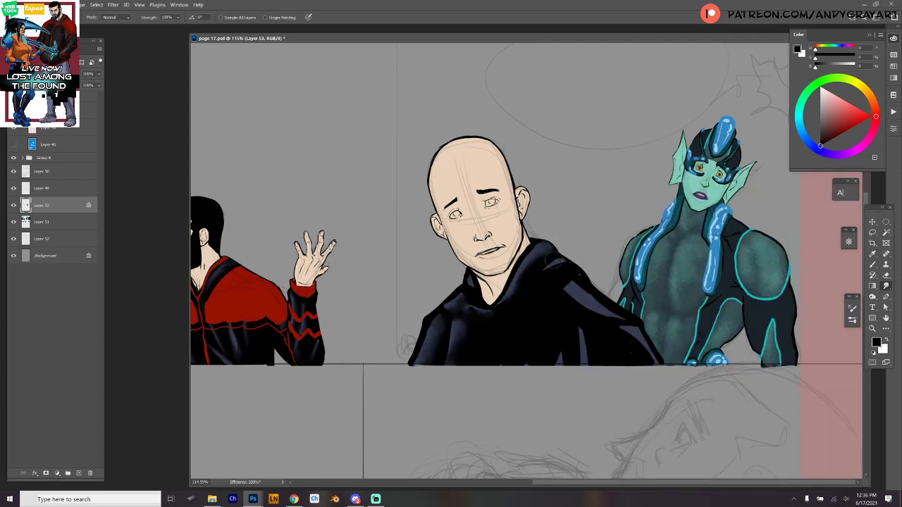
# - Smudge the highlights under the hood and on the right sleeve into soft folds, adjusting the smudge brush for finer blending
pyautogui.moveTo(526, 291); pyautogui.dragTo(557, 270)
pyautogui.moveTo(597, 301)
pyautogui.mouseDown()
pyautogui.moveTo(616, 322)
pyautogui.moveTo(553, 273)
pyautogui.moveTo(613, 316)
pyautogui.moveTo(644, 359)
pyautogui.mouseUp()
pyautogui.moveTo(584, 324)
pyautogui.mouseDown()
pyautogui.moveTo(591, 376)
pyautogui.moveTo(569, 331)
pyautogui.moveTo(562, 338)
pyautogui.moveTo(589, 310)
pyautogui.moveTo(561, 363)
pyautogui.mouseUp()
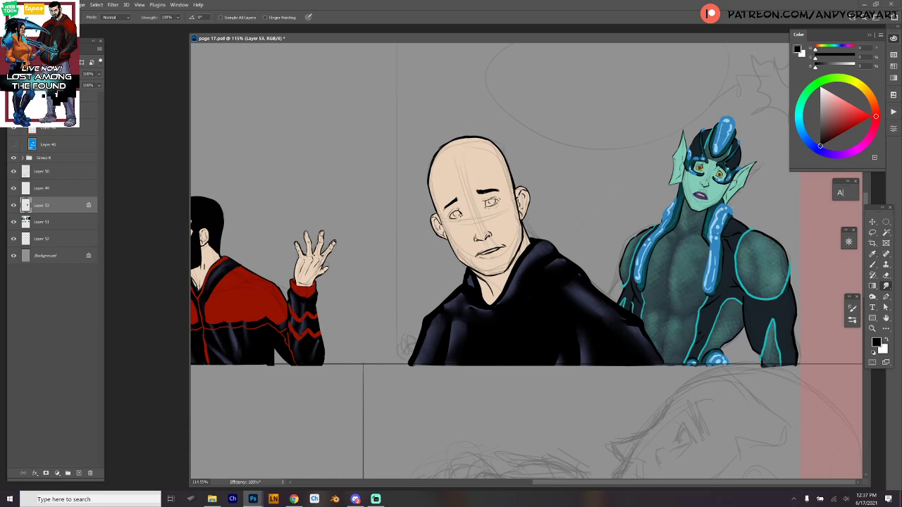
pyautogui.rightClick(514, 198)
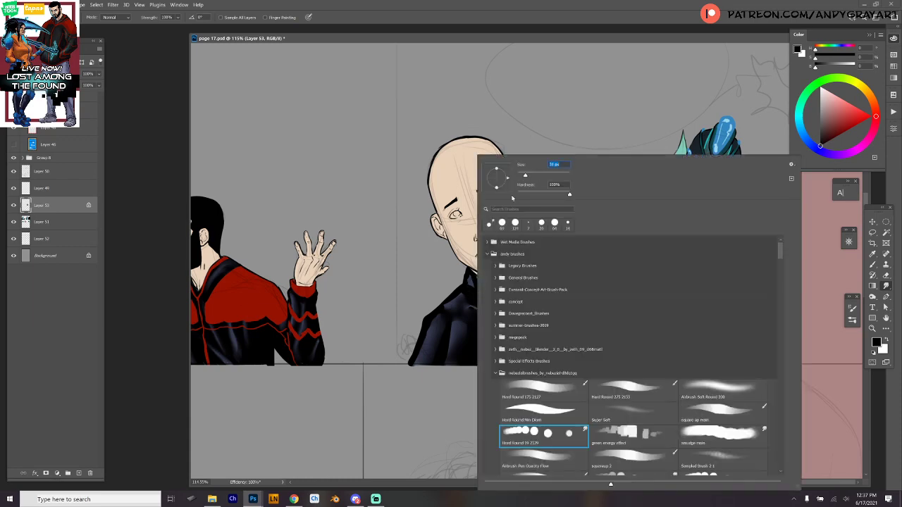
pyautogui.click(469, 289)
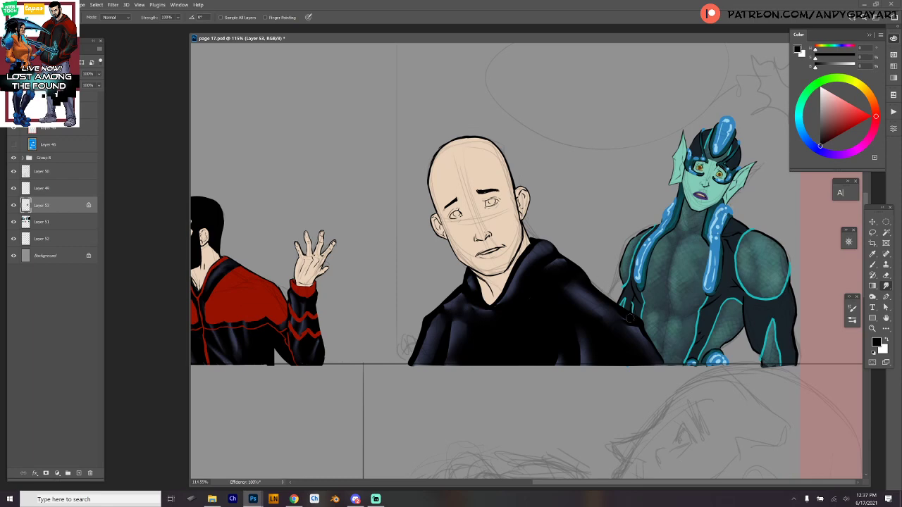
# - Brush black over the lower neck inside the collar to form a dark undershirt
pyautogui.scroll(4, 578, 322)
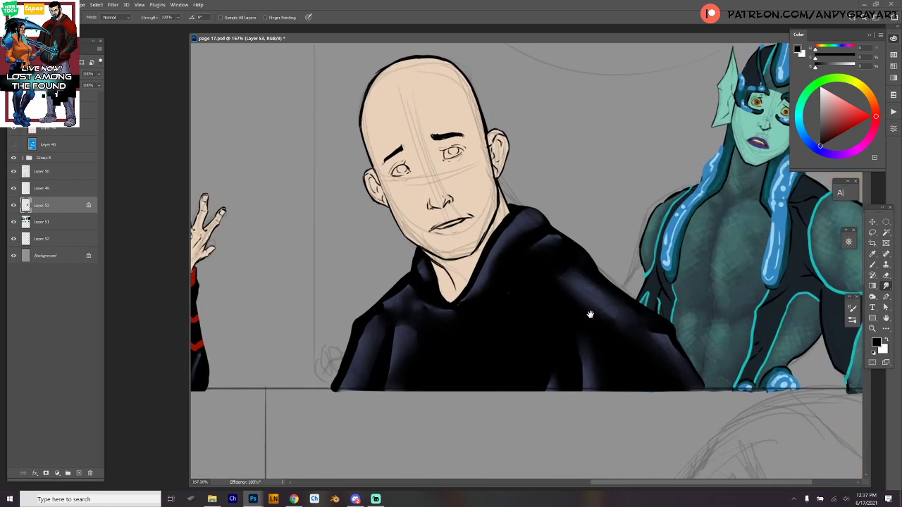
pyautogui.press('b')
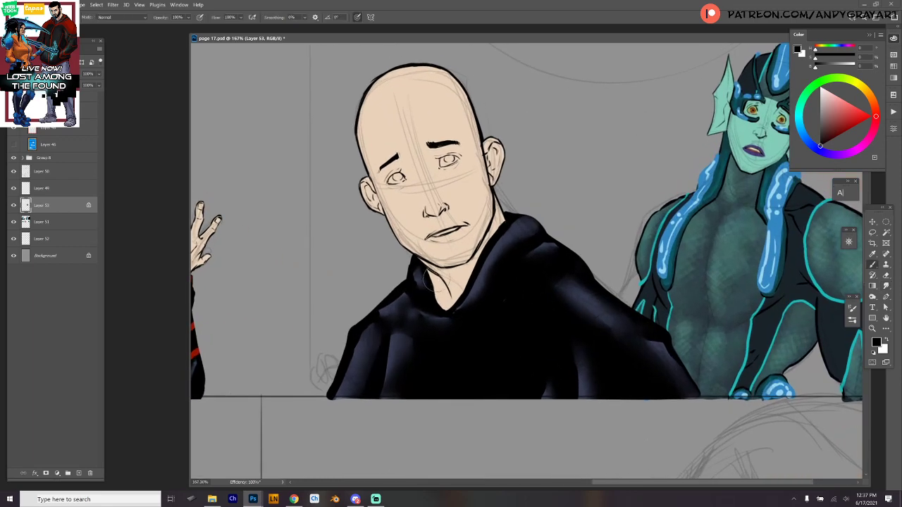
pyautogui.moveTo(431, 275); pyautogui.dragTo(442, 316)
pyautogui.moveTo(436, 276)
pyautogui.mouseDown()
pyautogui.moveTo(448, 310)
pyautogui.moveTo(430, 284)
pyautogui.mouseUp()
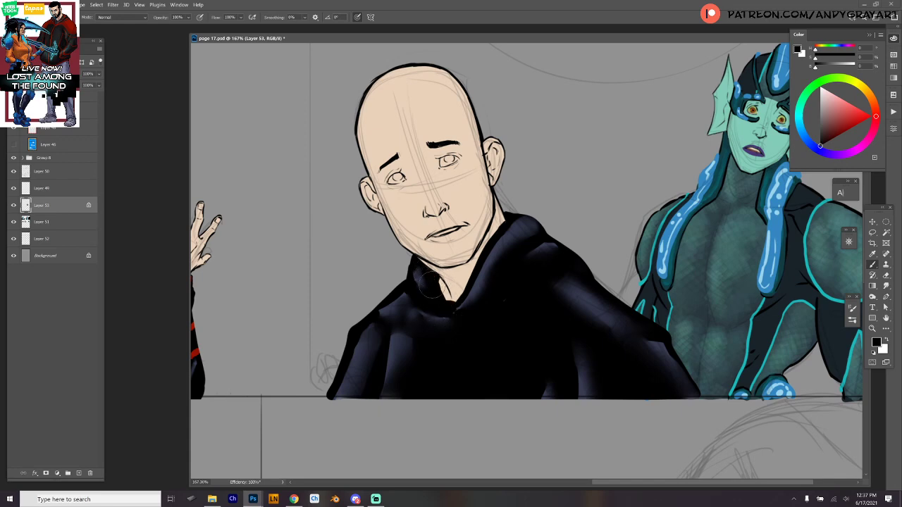
pyautogui.moveTo(437, 278)
pyautogui.mouseDown()
pyautogui.moveTo(447, 299)
pyautogui.moveTo(475, 275)
pyautogui.moveTo(455, 295)
pyautogui.mouseUp()
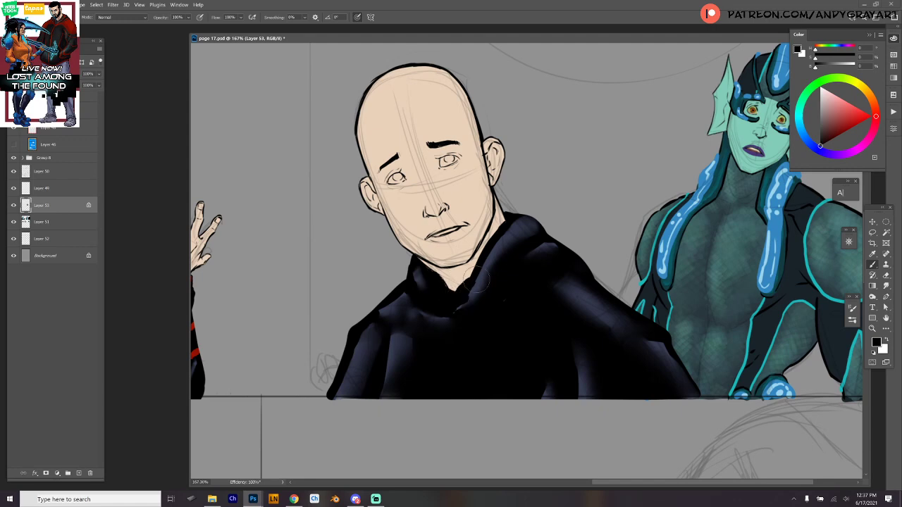
pyautogui.moveTo(531, 238)
pyautogui.mouseDown()
pyautogui.moveTo(658, 229)
pyautogui.moveTo(587, 225)
pyautogui.mouseUp()
# - Sample the dark red from the neighbouring figure's outfit, trace the hood's neckline with it, and undo the surplus strokes on the left collar
pyautogui.keyDown('alt'); pyautogui.click(253, 302); pyautogui.keyUp('alt')
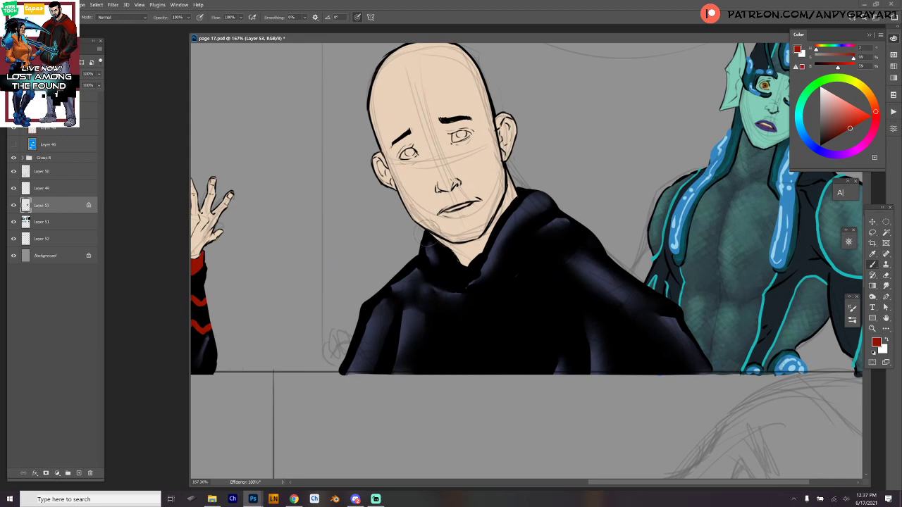
pyautogui.moveTo(425, 232)
pyautogui.mouseDown()
pyautogui.moveTo(462, 302)
pyautogui.moveTo(519, 199)
pyautogui.mouseUp()
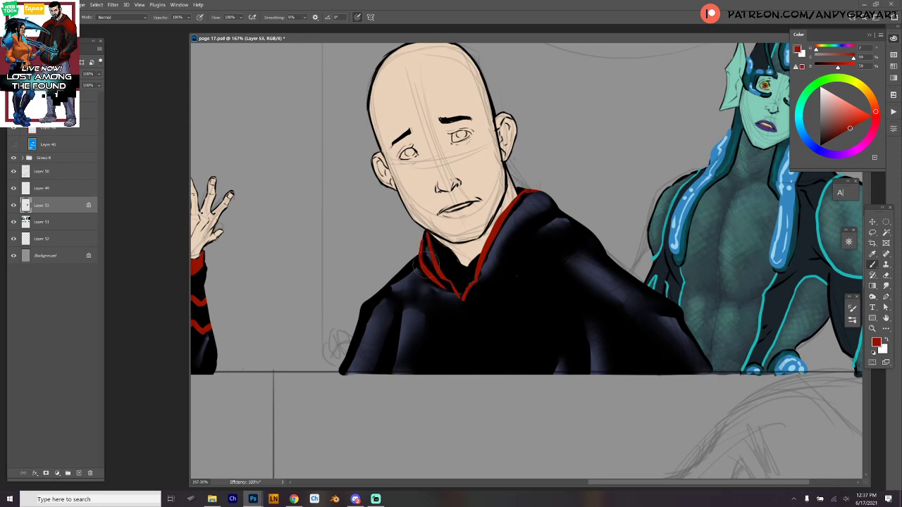
pyautogui.moveTo(531, 316); pyautogui.dragTo(695, 282)
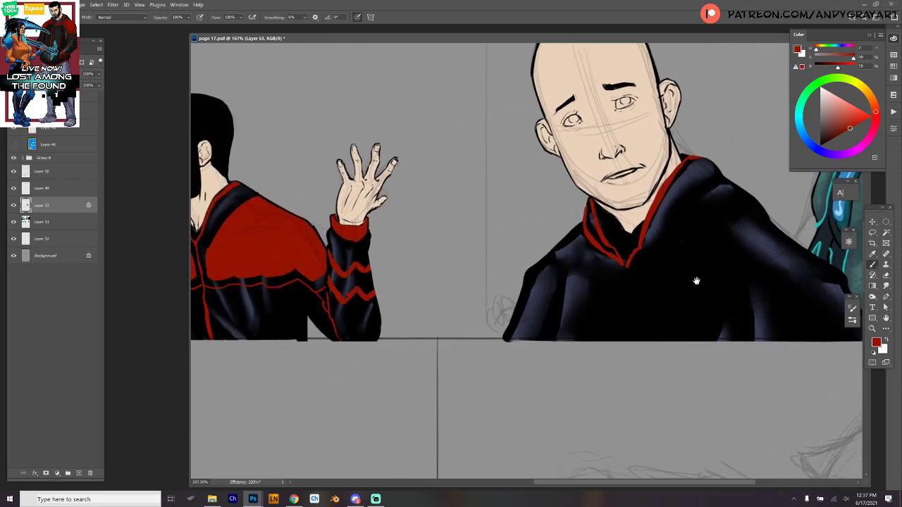
pyautogui.hotkey('ctrl', 'z')
pyautogui.hotkey('ctrl', 'z')
pyautogui.hotkey('ctrl', 'z')
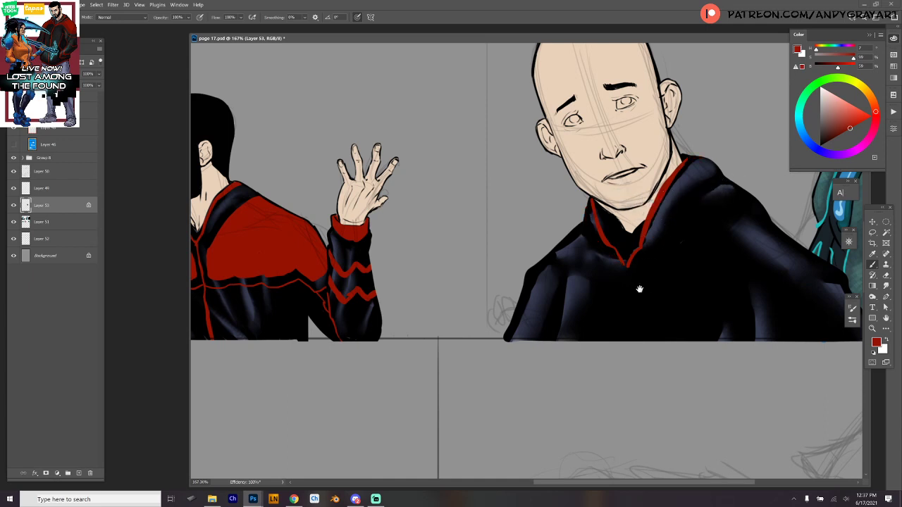
# - Paint red trim along the left collar's outer edge, down the front opening and along the hood's lower edge to the right shoulder
pyautogui.moveTo(639, 289); pyautogui.dragTo(563, 275)
pyautogui.moveTo(490, 210)
pyautogui.mouseDown()
pyautogui.moveTo(495, 234)
pyautogui.moveTo(527, 257)
pyautogui.moveTo(521, 284)
pyautogui.moveTo(564, 240)
pyautogui.moveTo(523, 263)
pyautogui.moveTo(524, 300)
pyautogui.mouseUp()
pyautogui.moveTo(645, 255); pyautogui.dragTo(542, 296)
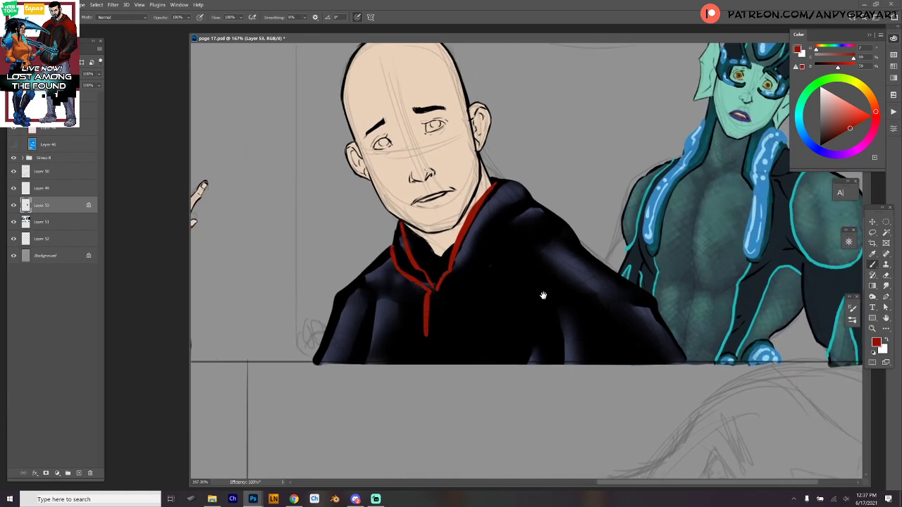
pyautogui.moveTo(483, 251); pyautogui.dragTo(579, 238)
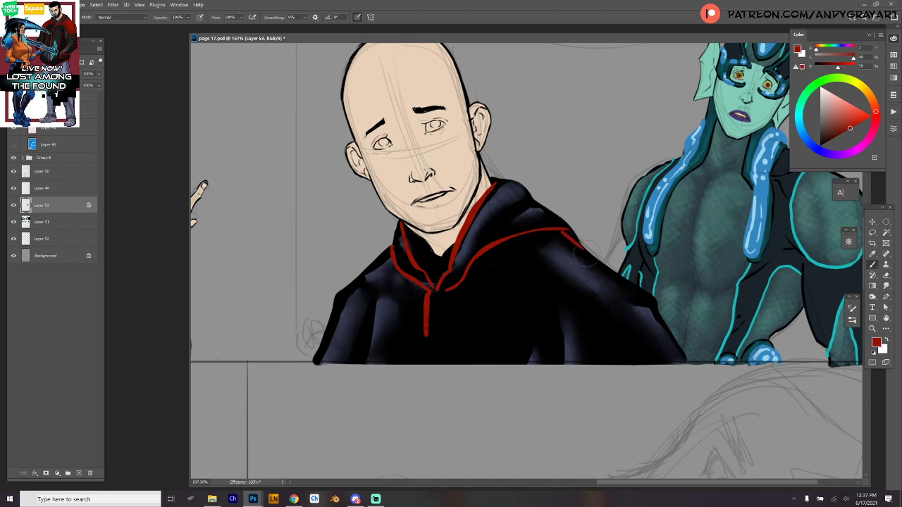
pyautogui.moveTo(572, 235); pyautogui.dragTo(582, 247)
# - Outline the left front panel of the jacket in red and fill it together with the left sleeve
pyautogui.moveTo(426, 303)
pyautogui.mouseDown()
pyautogui.moveTo(418, 355)
pyautogui.moveTo(341, 362)
pyautogui.mouseUp()
pyautogui.moveTo(342, 284)
pyautogui.mouseDown()
pyautogui.moveTo(318, 387)
pyautogui.moveTo(320, 352)
pyautogui.mouseUp()
pyautogui.moveTo(393, 257)
pyautogui.mouseDown()
pyautogui.moveTo(387, 305)
pyautogui.moveTo(361, 275)
pyautogui.mouseUp()
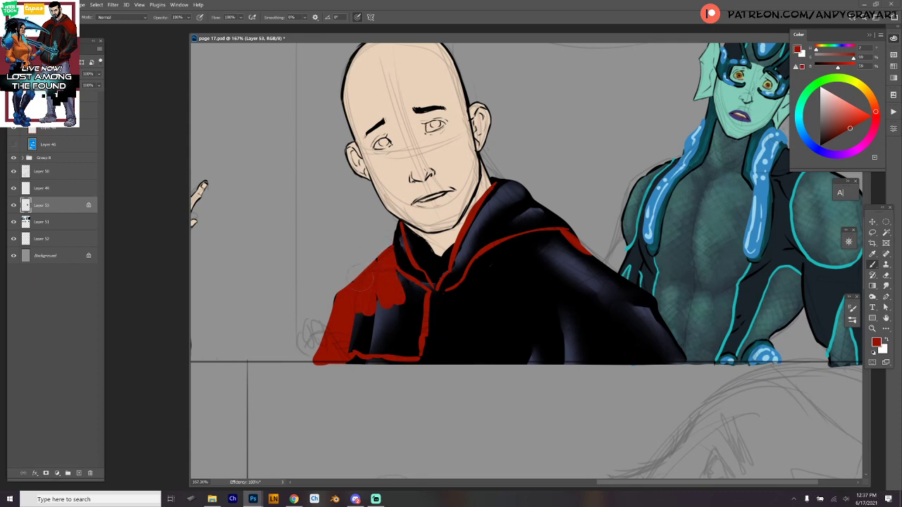
pyautogui.moveTo(360, 319)
pyautogui.mouseDown()
pyautogui.moveTo(351, 348)
pyautogui.moveTo(352, 341)
pyautogui.moveTo(410, 352)
pyautogui.moveTo(416, 308)
pyautogui.moveTo(391, 271)
pyautogui.moveTo(406, 278)
pyautogui.moveTo(424, 296)
pyautogui.moveTo(416, 349)
pyautogui.mouseUp()
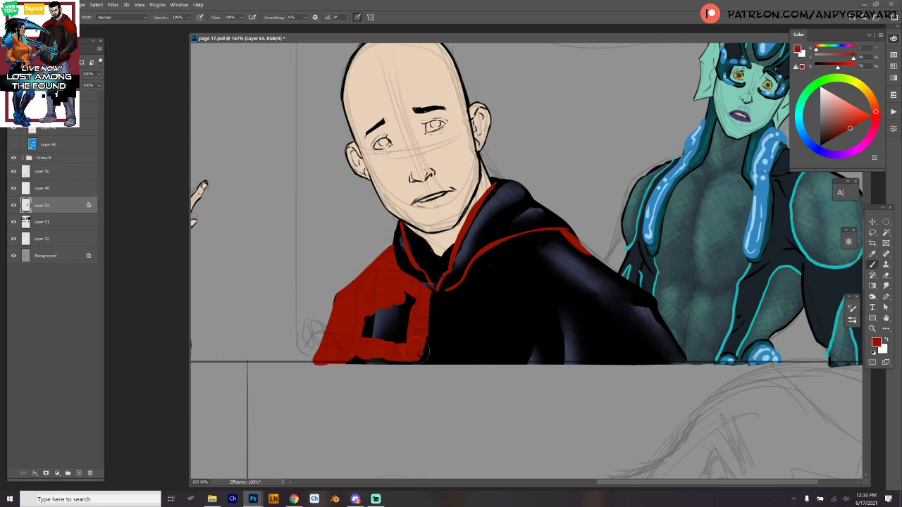
pyautogui.moveTo(432, 298)
pyautogui.mouseDown()
pyautogui.moveTo(422, 359)
pyautogui.moveTo(447, 291)
pyautogui.moveTo(442, 323)
pyautogui.moveTo(420, 364)
pyautogui.moveTo(390, 358)
pyautogui.mouseUp()
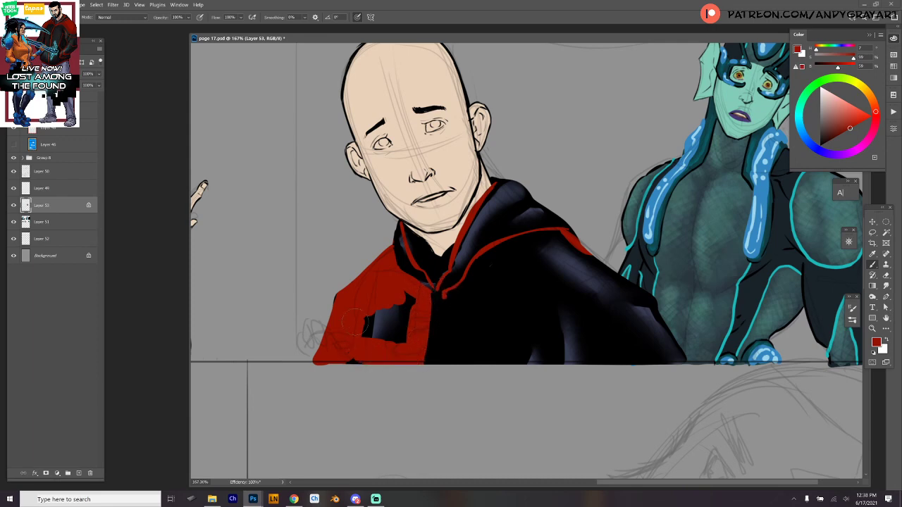
pyautogui.moveTo(353, 320)
pyautogui.mouseDown()
pyautogui.moveTo(368, 300)
pyautogui.moveTo(395, 344)
pyautogui.moveTo(406, 310)
pyautogui.mouseUp()
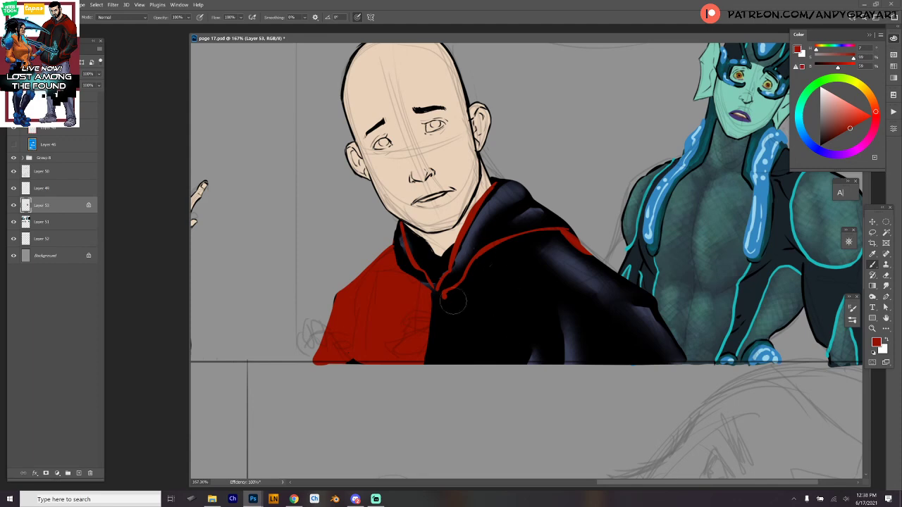
# - Outline the jacket's right half in red and fill it with an enlarged brush, leaving a black strip down the front opening
pyautogui.moveTo(443, 285); pyautogui.dragTo(442, 363)
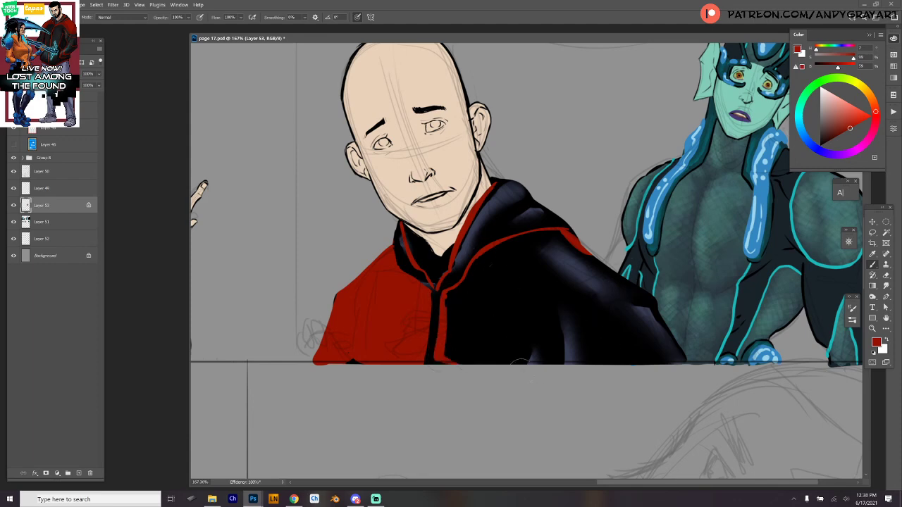
pyautogui.moveTo(519, 360); pyautogui.dragTo(675, 361)
pyautogui.moveTo(584, 261); pyautogui.dragTo(658, 313)
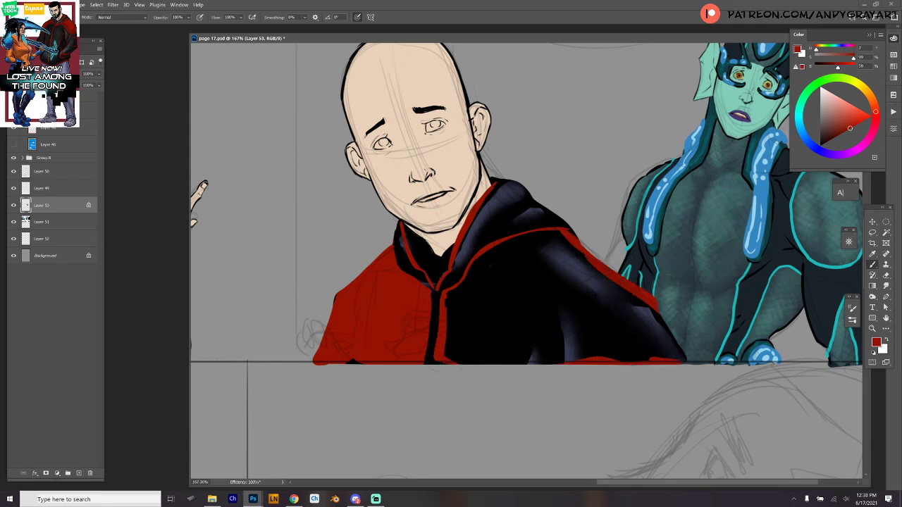
pyautogui.rightClick(581, 252)
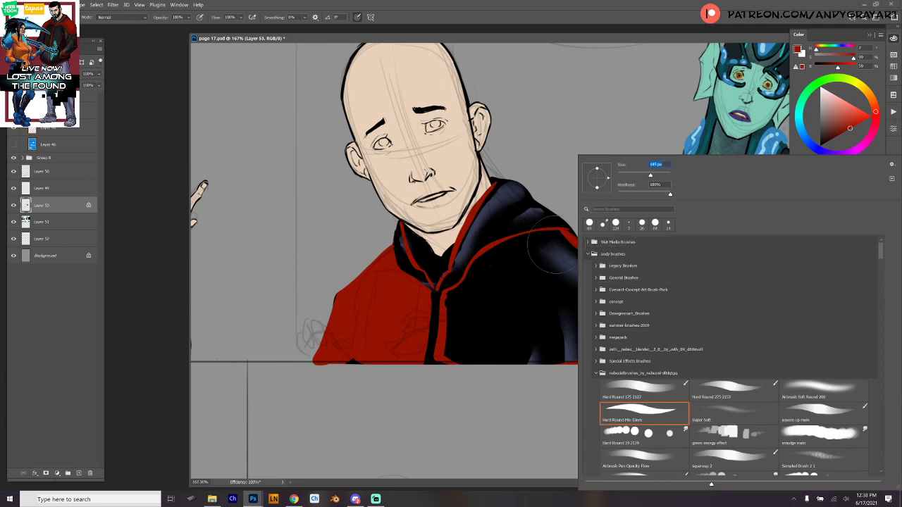
pyautogui.moveTo(558, 245); pyautogui.dragTo(527, 263)
pyautogui.moveTo(473, 295)
pyautogui.mouseDown()
pyautogui.moveTo(455, 287)
pyautogui.moveTo(484, 259)
pyautogui.moveTo(551, 237)
pyautogui.moveTo(537, 238)
pyautogui.moveTo(562, 240)
pyautogui.moveTo(571, 275)
pyautogui.moveTo(619, 299)
pyautogui.moveTo(662, 352)
pyautogui.moveTo(615, 330)
pyautogui.moveTo(514, 320)
pyautogui.moveTo(449, 337)
pyautogui.moveTo(462, 310)
pyautogui.moveTo(455, 345)
pyautogui.moveTo(459, 317)
pyautogui.moveTo(465, 365)
pyautogui.moveTo(507, 282)
pyautogui.moveTo(546, 260)
pyautogui.moveTo(521, 314)
pyautogui.moveTo(610, 281)
pyautogui.moveTo(688, 297)
pyautogui.mouseUp()
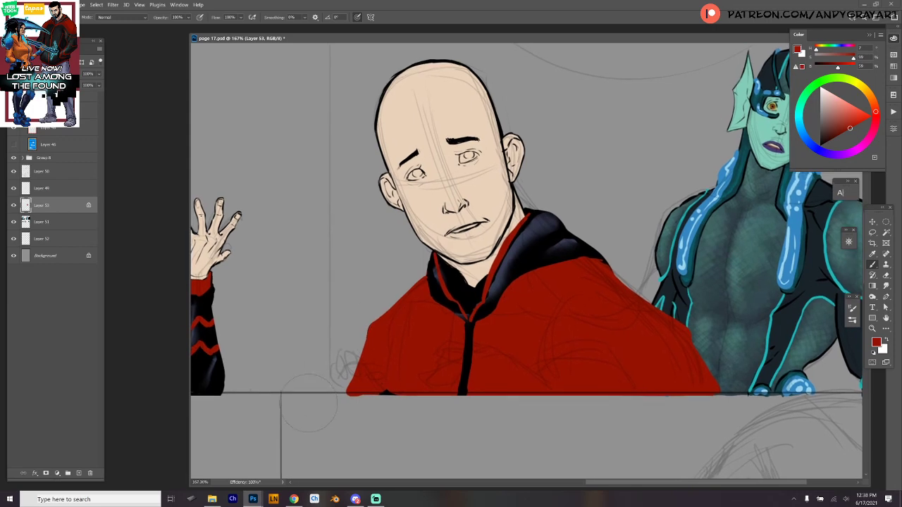
# - Reduce the brush size and retouch the hood's upper edge beside the bald man's neck with sampled black
pyautogui.rightClick(528, 156)
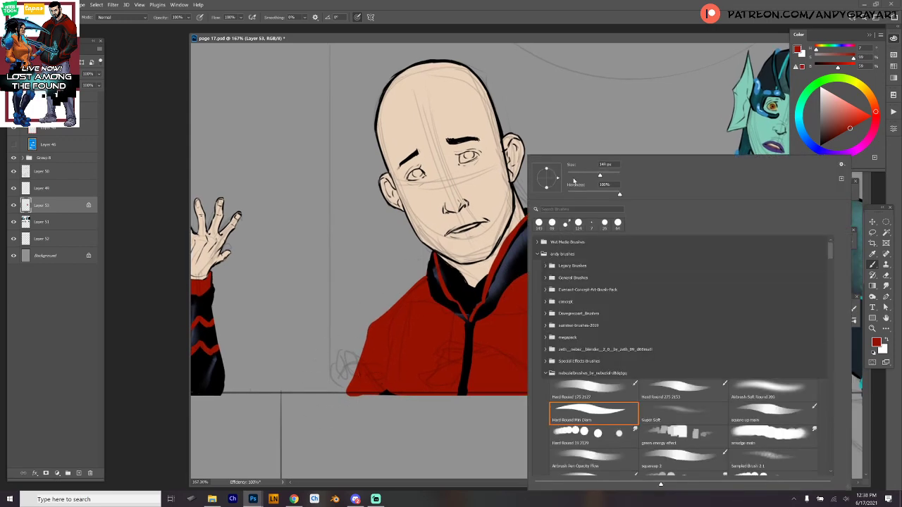
pyautogui.press('Escape')
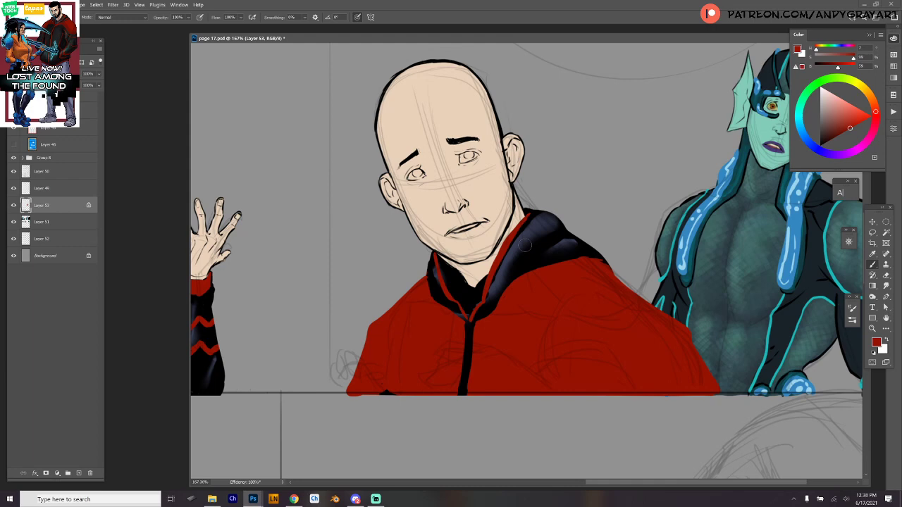
pyautogui.moveTo(239, 215); pyautogui.dragTo(191, 262)
pyautogui.keyDown('alt'); pyautogui.click(414, 345); pyautogui.keyUp('alt')
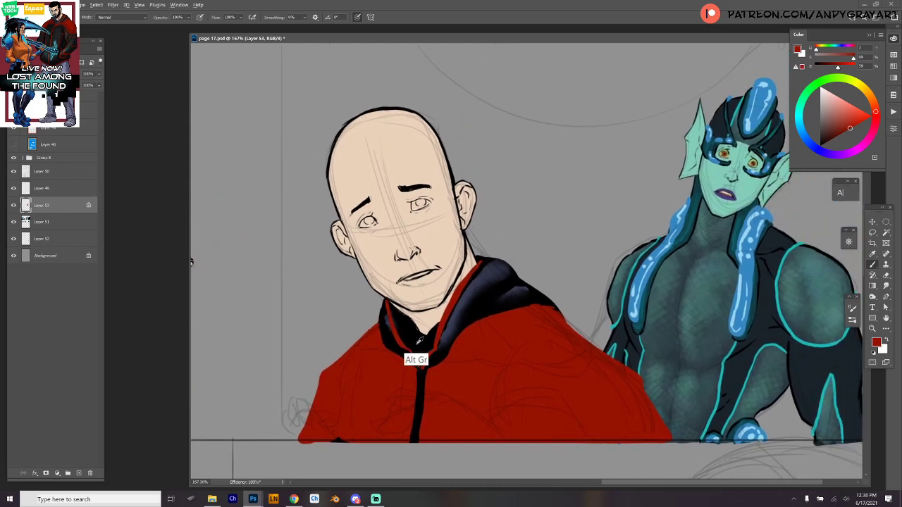
pyautogui.moveTo(477, 258); pyautogui.dragTo(491, 250)
pyautogui.moveTo(491, 249); pyautogui.dragTo(521, 297)
# - Sample the eye white and the dark brown iris color from the bearded man's eye
pyautogui.moveTo(496, 212); pyautogui.dragTo(415, 428)
pyautogui.moveTo(416, 273); pyautogui.dragTo(470, 463)
pyautogui.moveTo(359, 280); pyautogui.dragTo(391, 307)
pyautogui.keyDown('alt'); pyautogui.click(339, 205); pyautogui.keyUp('alt')
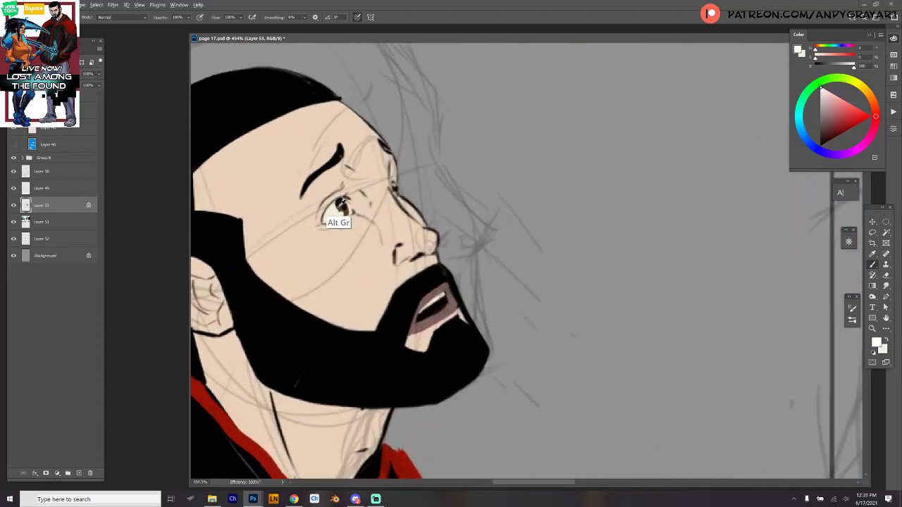
pyautogui.keyDown('alt'); pyautogui.click(340, 207); pyautogui.keyUp('alt')
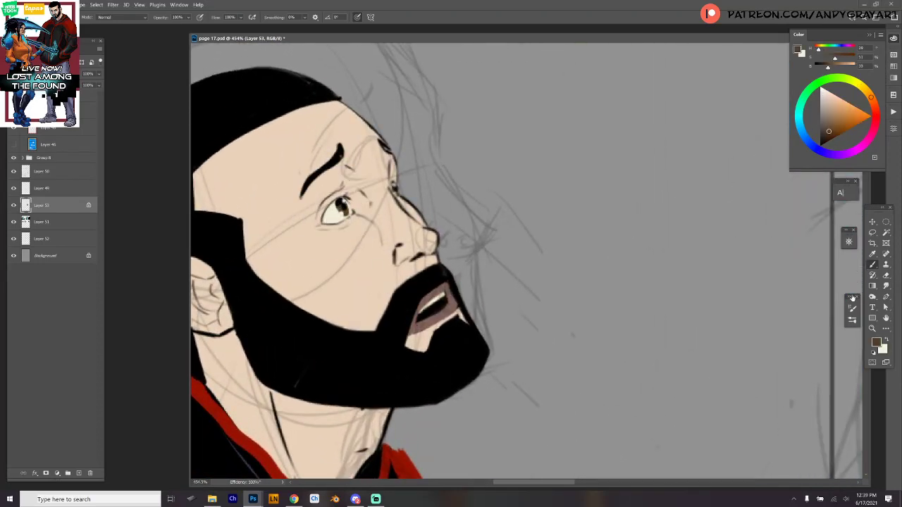
# - Fill both of the bald man's irises with the sampled dark brown
pyautogui.moveTo(774, 377); pyautogui.dragTo(380, 129)
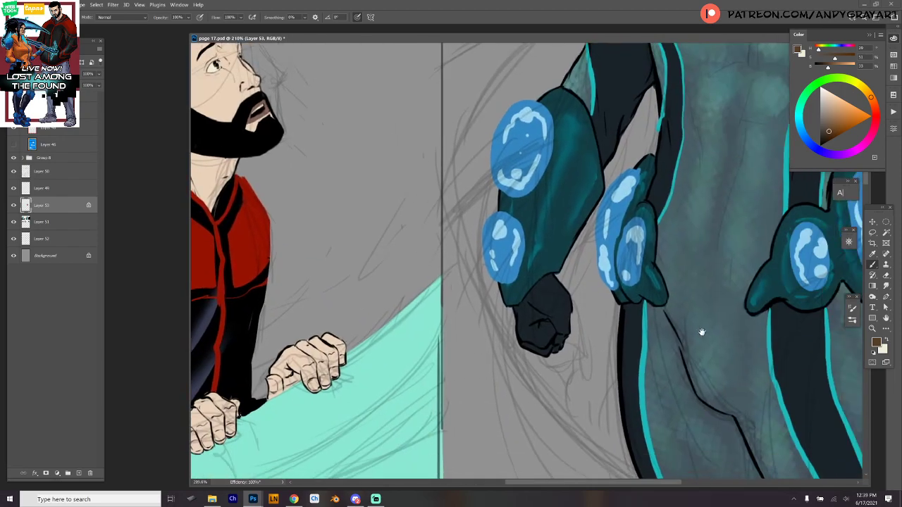
pyautogui.moveTo(708, 359); pyautogui.dragTo(524, 193)
pyautogui.moveTo(675, 285); pyautogui.dragTo(720, 310)
pyautogui.moveTo(515, 278); pyautogui.dragTo(556, 362)
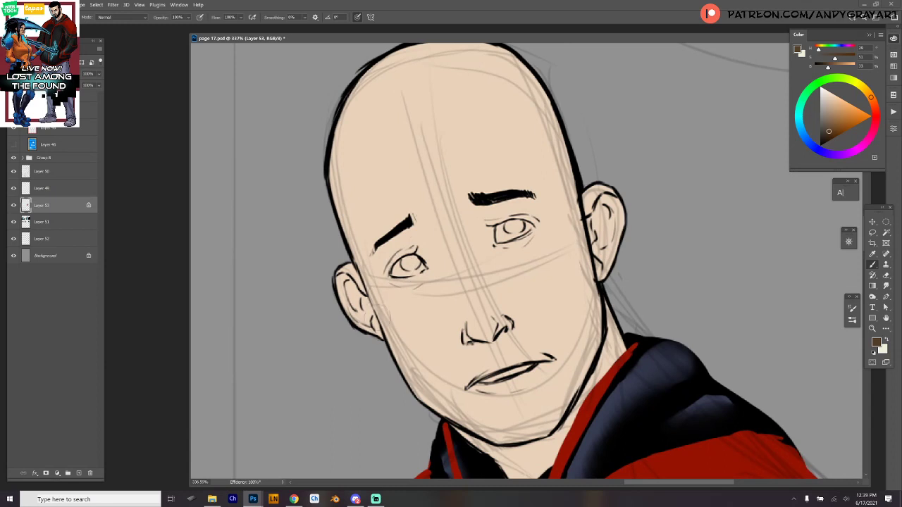
pyautogui.moveTo(404, 259)
pyautogui.mouseDown()
pyautogui.moveTo(402, 268)
pyautogui.moveTo(413, 255)
pyautogui.moveTo(418, 265)
pyautogui.moveTo(407, 262)
pyautogui.moveTo(418, 264)
pyautogui.mouseUp()
pyautogui.moveTo(515, 227); pyautogui.dragTo(512, 228)
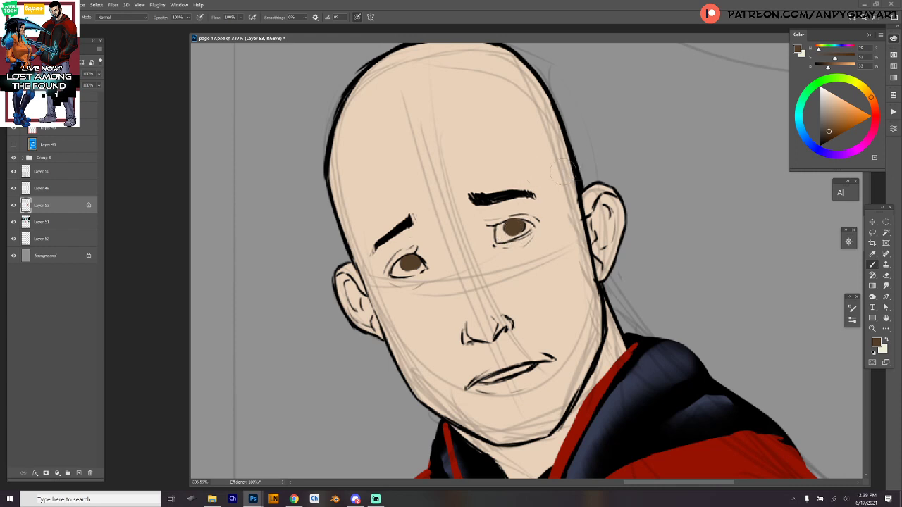
# - Swap to the off-white color and paint the whites of both of the bald man's eyes
pyautogui.press('x')
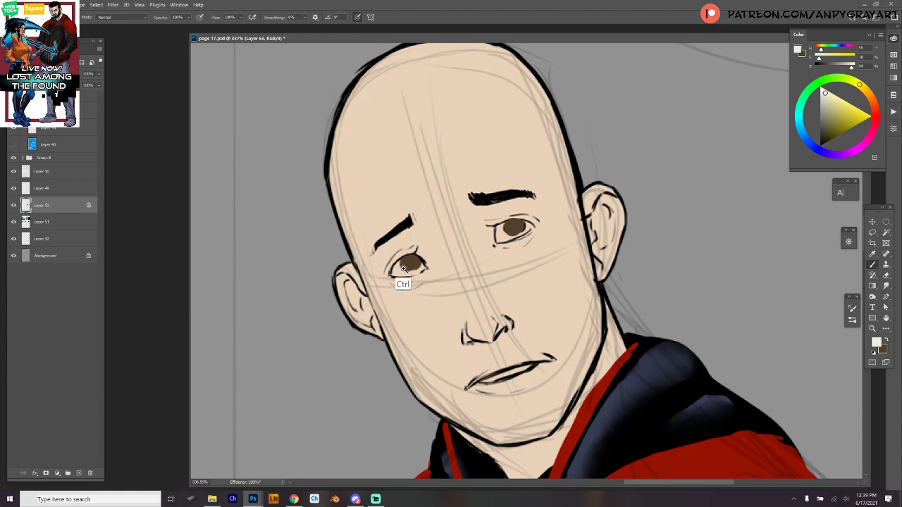
pyautogui.scroll(2, 403, 275)
pyautogui.hotkey('ctrl', 'z')
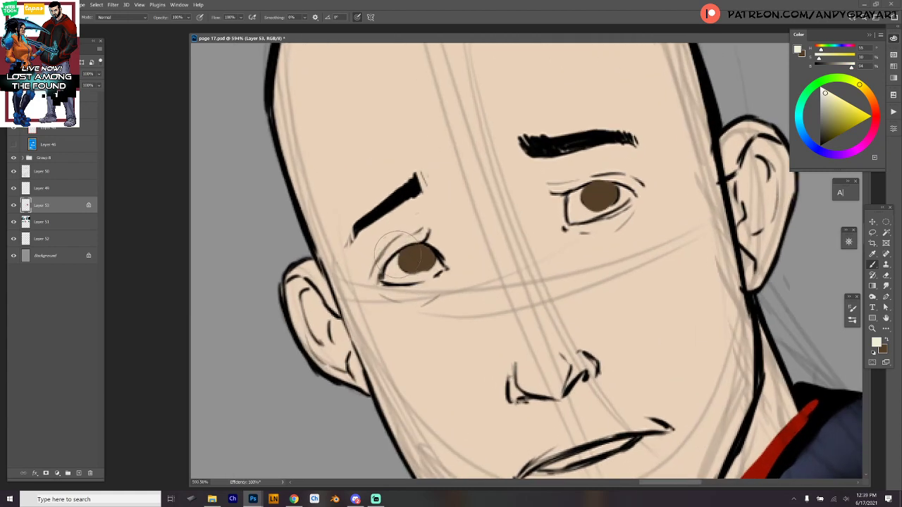
pyautogui.moveTo(396, 257)
pyautogui.mouseDown()
pyautogui.moveTo(406, 276)
pyautogui.moveTo(422, 273)
pyautogui.mouseUp()
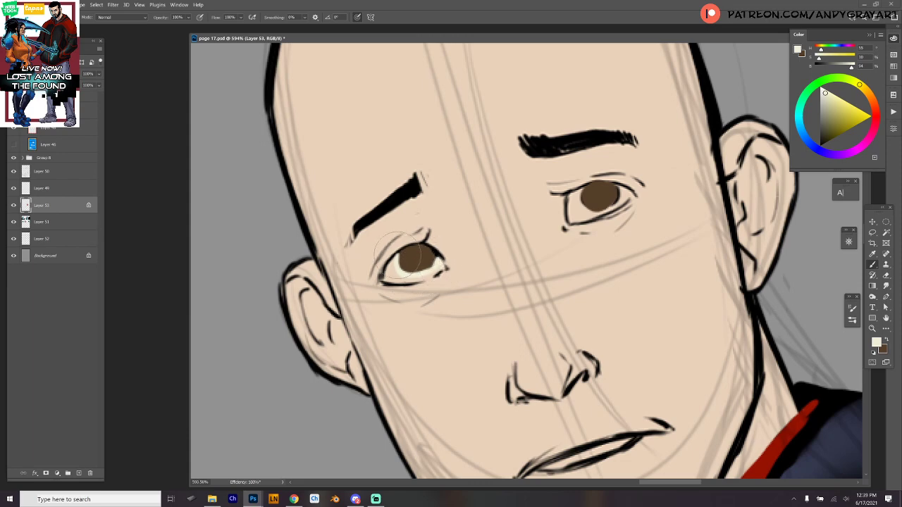
pyautogui.moveTo(386, 277)
pyautogui.mouseDown()
pyautogui.moveTo(413, 258)
pyautogui.moveTo(386, 276)
pyautogui.moveTo(427, 273)
pyautogui.mouseUp()
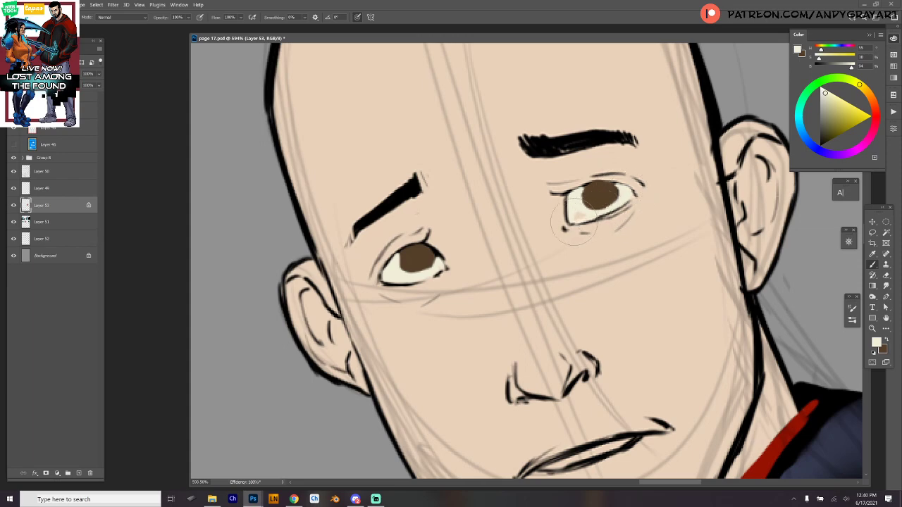
pyautogui.moveTo(653, 212); pyautogui.dragTo(614, 247)
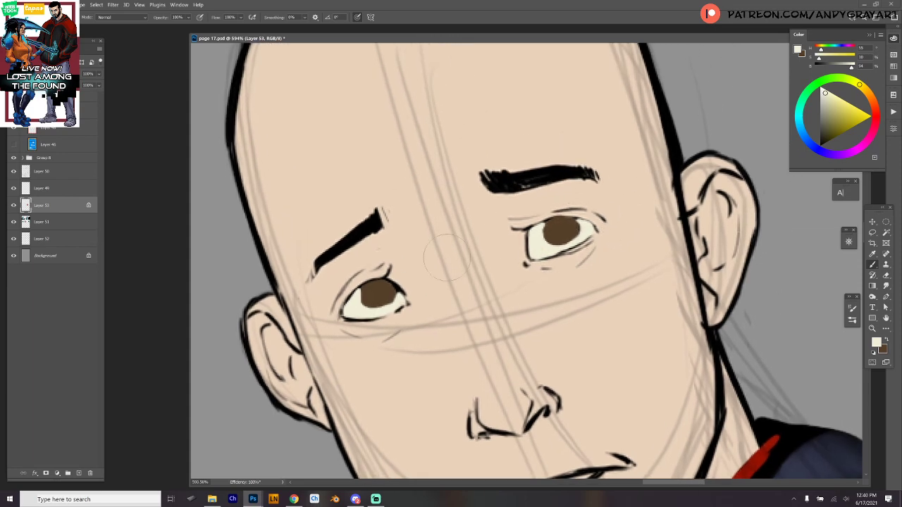
# - Shrink the brush and round off the edges of both irises with resampled brown
pyautogui.rightClick(414, 255)
pyautogui.moveTo(460, 176); pyautogui.dragTo(454, 176)
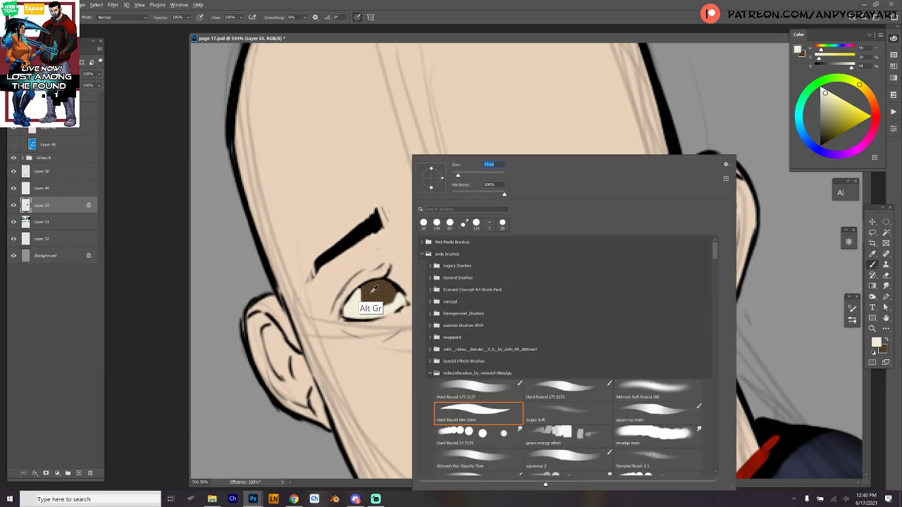
pyautogui.keyDown('alt'); pyautogui.click(370, 294); pyautogui.keyUp('alt')
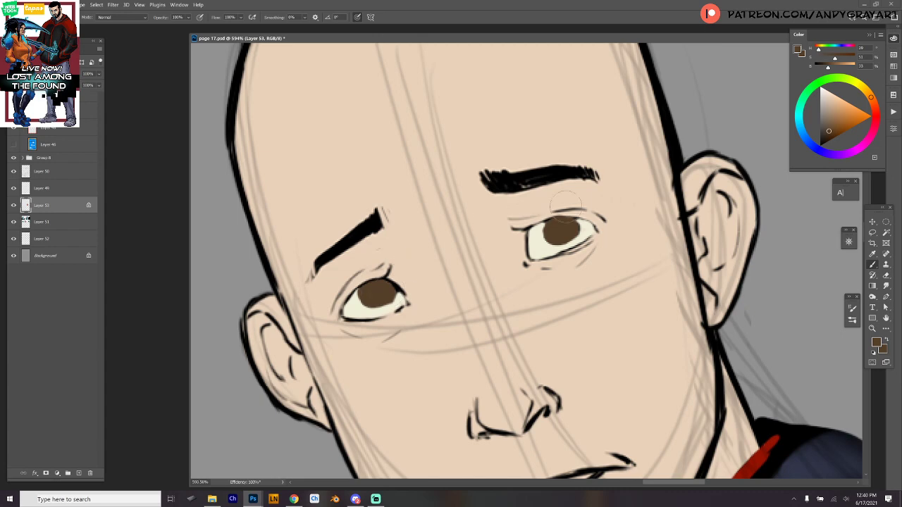
pyautogui.moveTo(543, 218)
pyautogui.mouseDown()
pyautogui.moveTo(538, 232)
pyautogui.moveTo(546, 226)
pyautogui.mouseUp()
pyautogui.hotkey('alt', 'Tab')
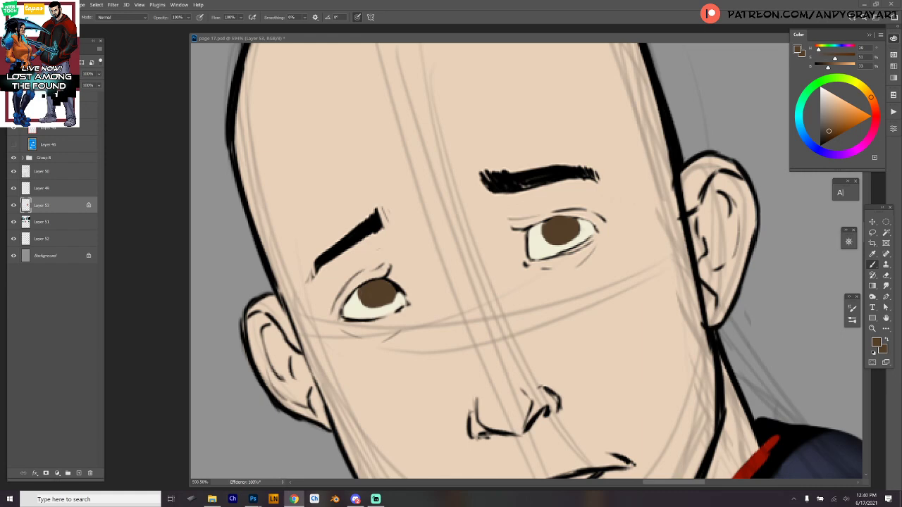
pyautogui.hotkey('alt', 'Tab')
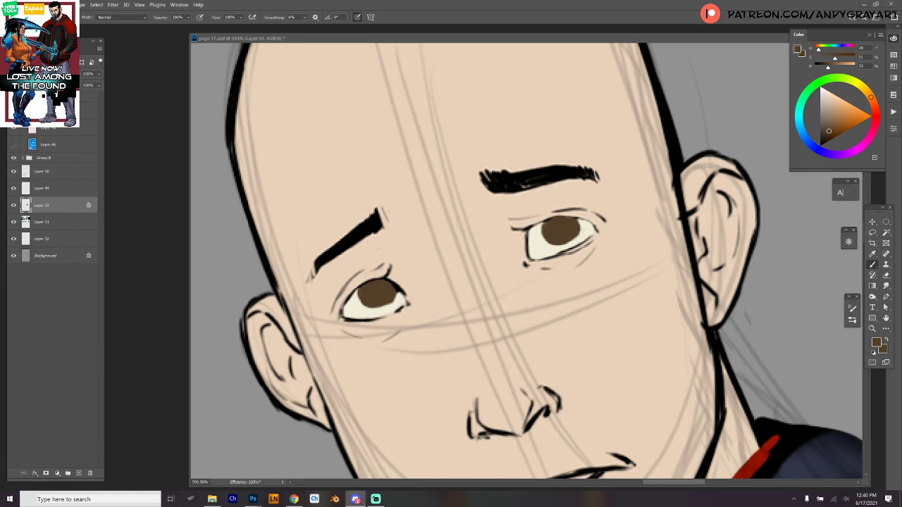
pyautogui.hotkey('alt', 'Tab')
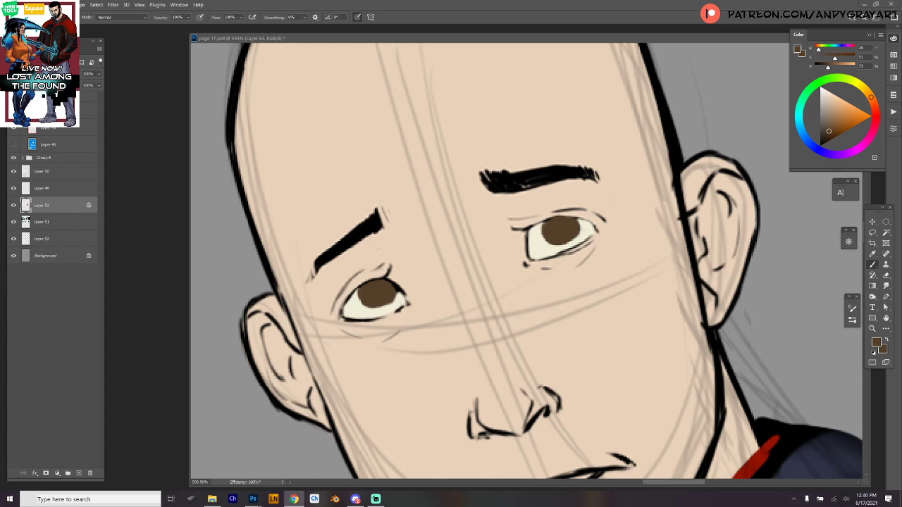
pyautogui.hotkey('alt', 'Tab')
pyautogui.hotkey('alt', 'Tab')
pyautogui.hotkey('alt', 'Tab')
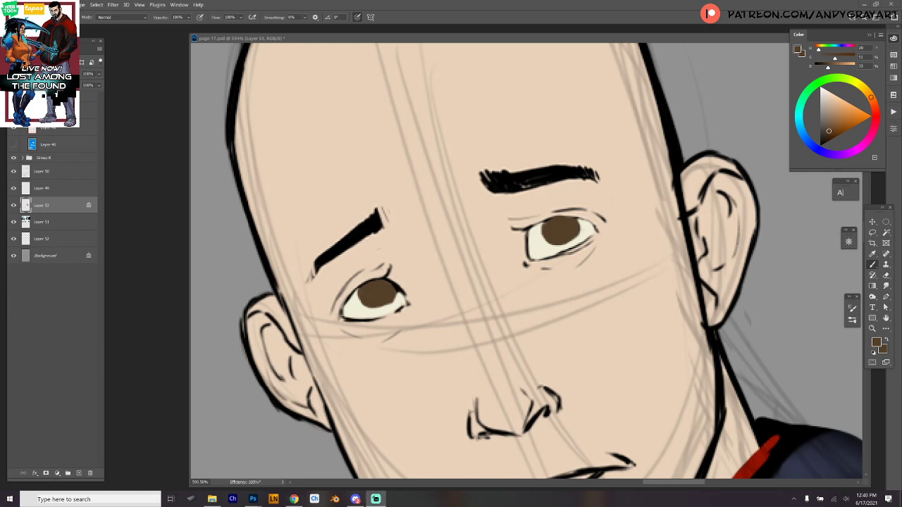
# - Sample black from the eyebrow and, with a smaller brush, paint the pupils and darken the upper part of both irises
pyautogui.keyDown('alt'); pyautogui.click(528, 180); pyautogui.keyUp('alt')
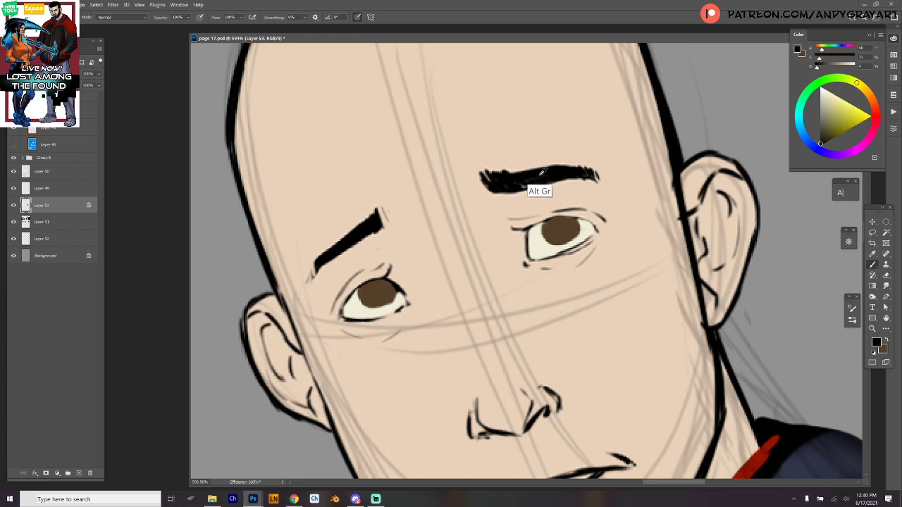
pyautogui.keyDown('alt'); pyautogui.click(531, 179); pyautogui.keyUp('alt')
pyautogui.rightClick(386, 253)
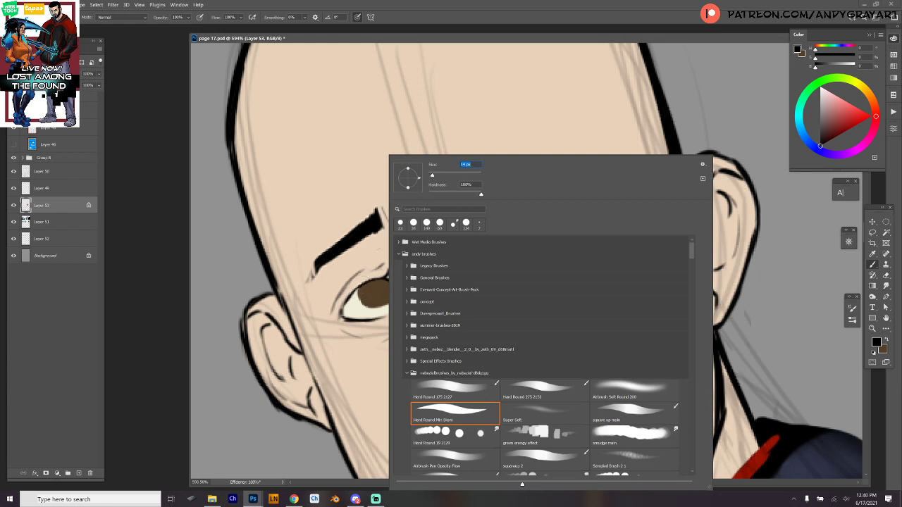
pyautogui.press('Return')
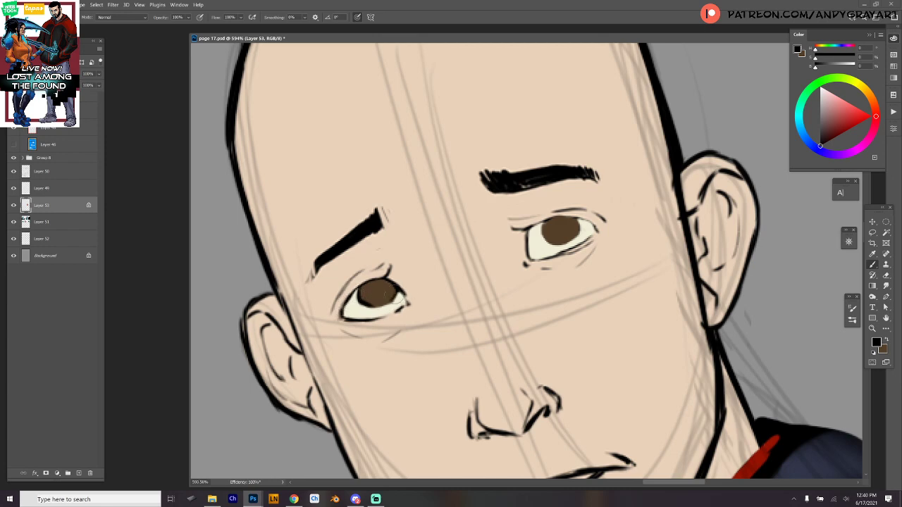
pyautogui.moveTo(378, 291); pyautogui.dragTo(393, 285)
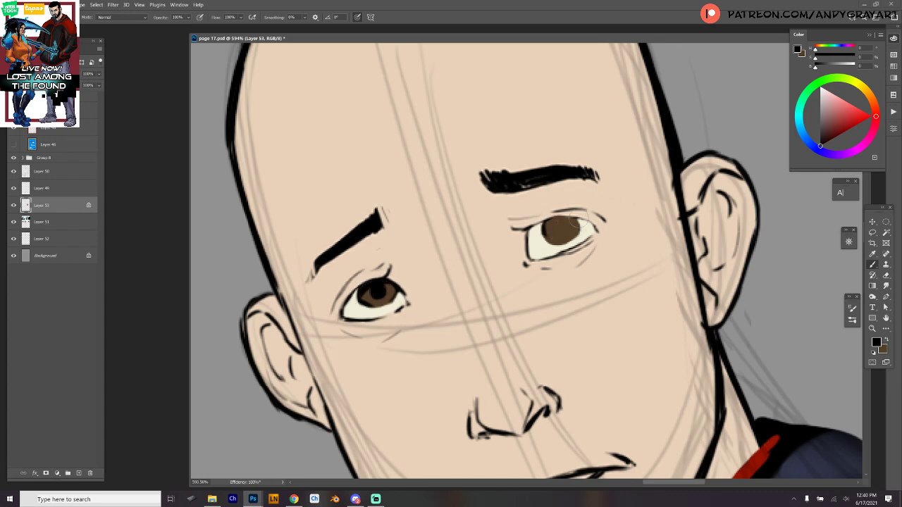
pyautogui.moveTo(577, 224)
pyautogui.mouseDown()
pyautogui.moveTo(557, 228)
pyautogui.moveTo(583, 224)
pyautogui.mouseUp()
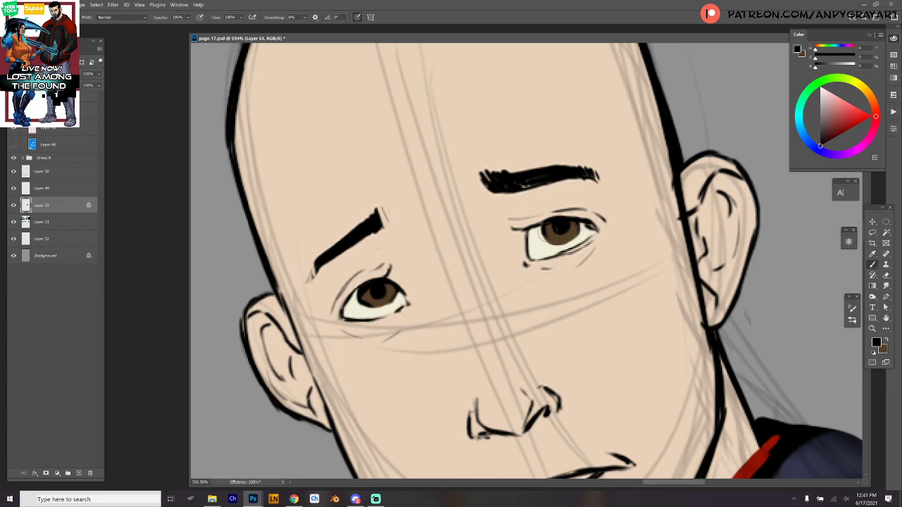
pyautogui.moveTo(560, 227); pyautogui.dragTo(562, 223)
# - Sample the off-white of the eye and dot a small highlight into each pupil, then resample black
pyautogui.keyDown('alt'); pyautogui.click(537, 255); pyautogui.keyUp('alt')
pyautogui.click(564, 223)
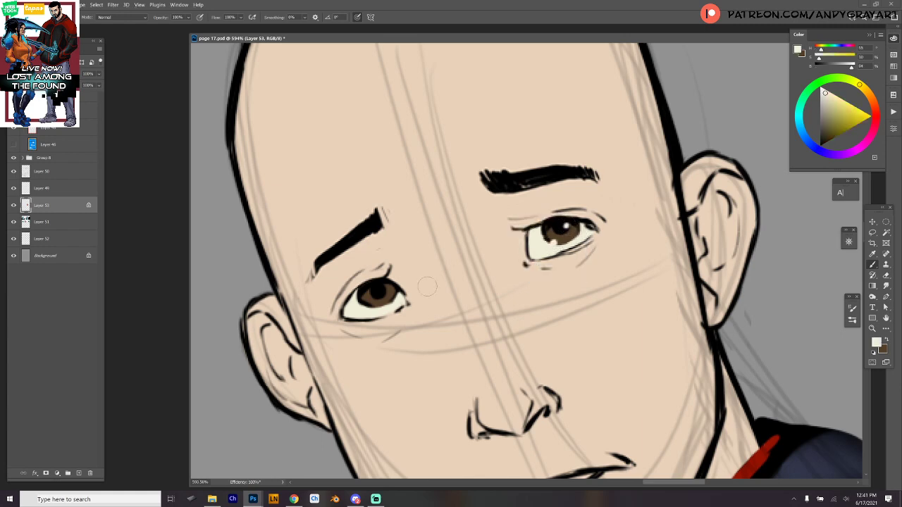
pyautogui.moveTo(377, 295); pyautogui.dragTo(379, 289)
pyautogui.keyDown('alt'); pyautogui.click(362, 297); pyautogui.keyUp('alt')
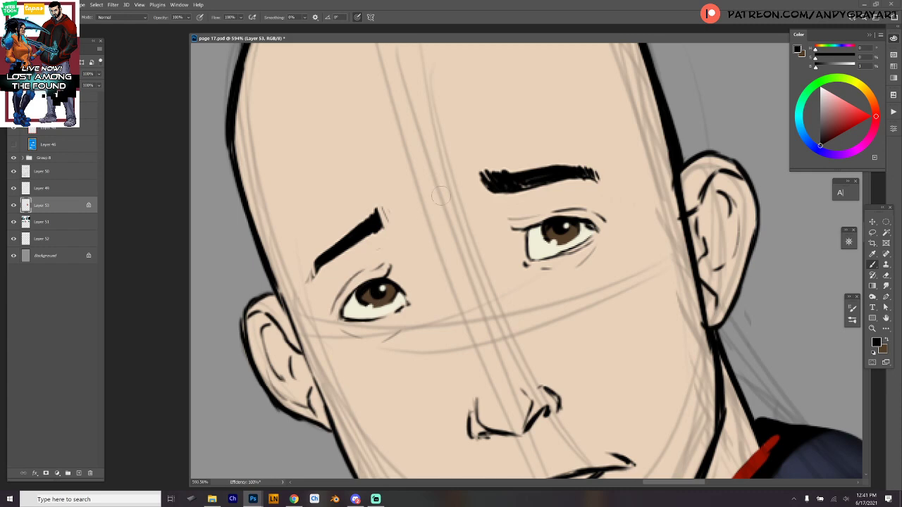
# - Pick a light pink and paint it along the lower eyelid rims and inner corners of both eyes
pyautogui.scroll(-3, 641, 239)
pyautogui.scroll(5, 637, 243)
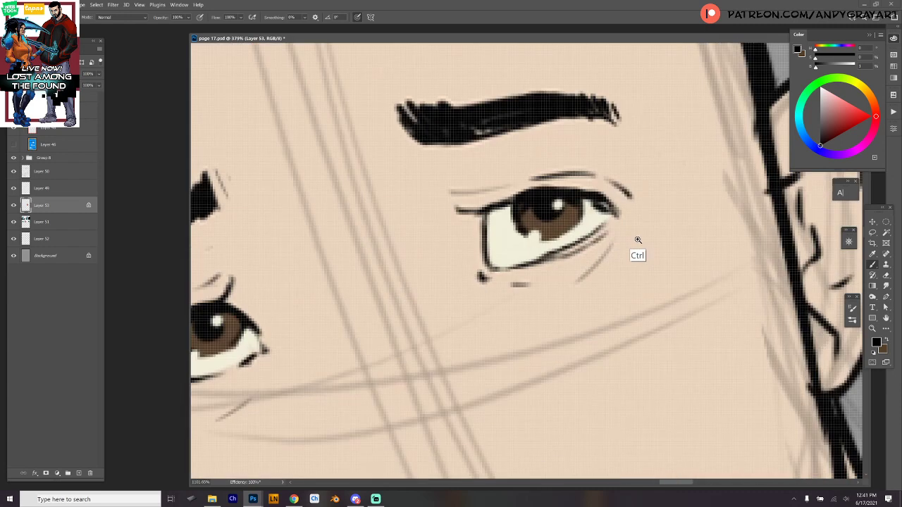
pyautogui.click(831, 94)
pyautogui.scroll(-1, 613, 261)
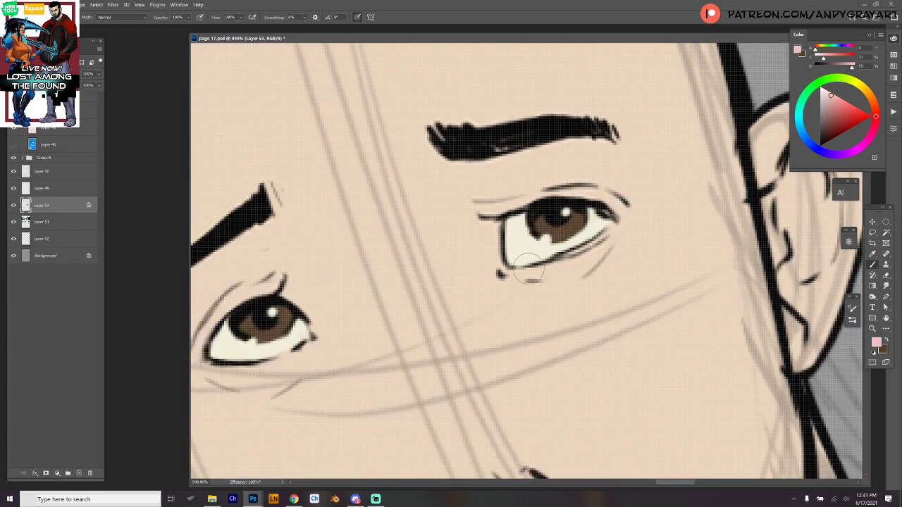
pyautogui.moveTo(508, 265)
pyautogui.mouseDown()
pyautogui.moveTo(549, 248)
pyautogui.moveTo(512, 265)
pyautogui.moveTo(609, 223)
pyautogui.moveTo(516, 267)
pyautogui.moveTo(604, 228)
pyautogui.mouseUp()
pyautogui.click(832, 100)
pyautogui.moveTo(565, 274)
pyautogui.mouseDown()
pyautogui.moveTo(714, 213)
pyautogui.moveTo(707, 216)
pyautogui.mouseUp()
pyautogui.moveTo(353, 303)
pyautogui.mouseDown()
pyautogui.moveTo(413, 298)
pyautogui.moveTo(360, 301)
pyautogui.moveTo(448, 288)
pyautogui.mouseUp()
pyautogui.keyDown('alt'); pyautogui.click(649, 203); pyautogui.keyUp('alt')
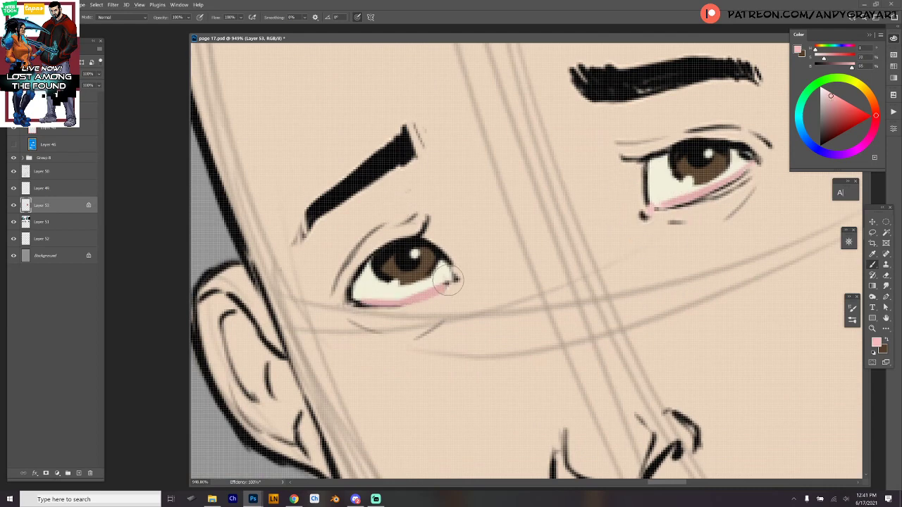
# - Sample the off-white from the eye and fill the teeth between the bald man's parted lips
pyautogui.moveTo(654, 302)
pyautogui.mouseDown()
pyautogui.moveTo(664, 292)
pyautogui.moveTo(594, 272)
pyautogui.moveTo(623, 270)
pyautogui.moveTo(618, 295)
pyautogui.moveTo(554, 322)
pyautogui.moveTo(584, 257)
pyautogui.mouseUp()
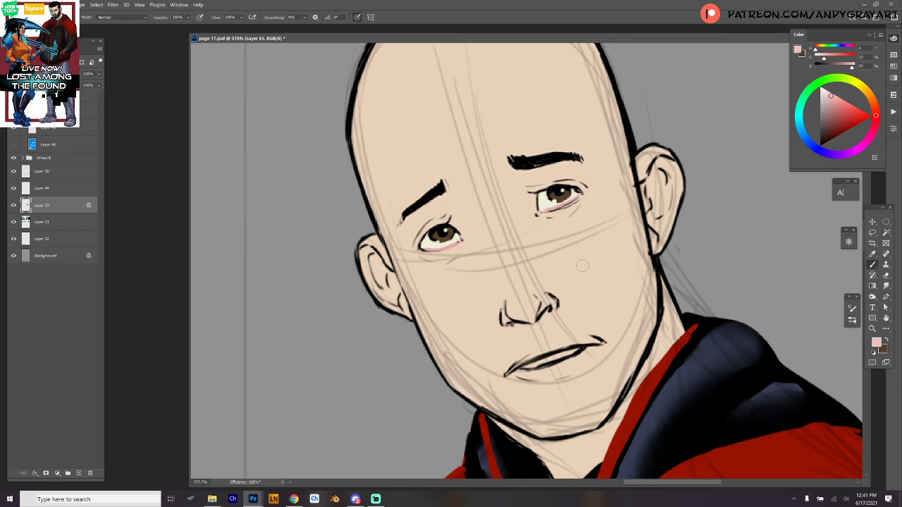
pyautogui.keyDown('alt'); pyautogui.click(545, 204); pyautogui.keyUp('alt')
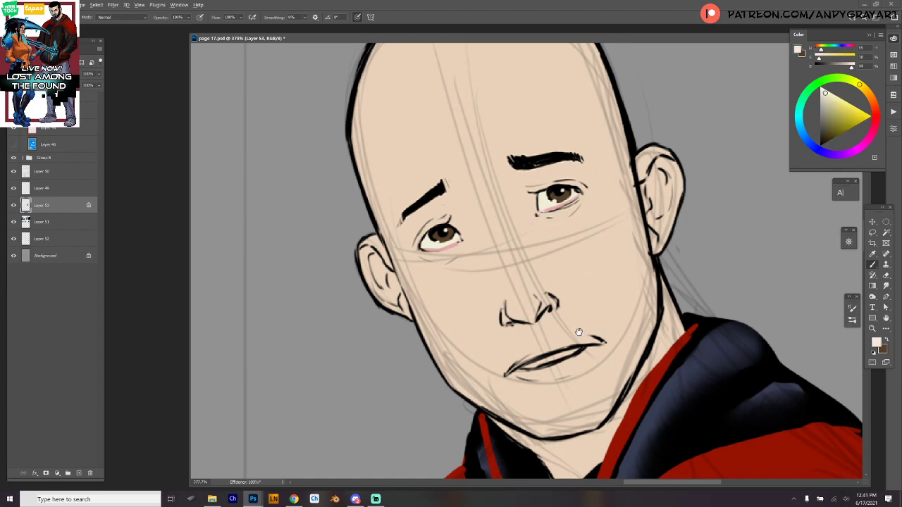
pyautogui.moveTo(602, 293); pyautogui.dragTo(595, 205)
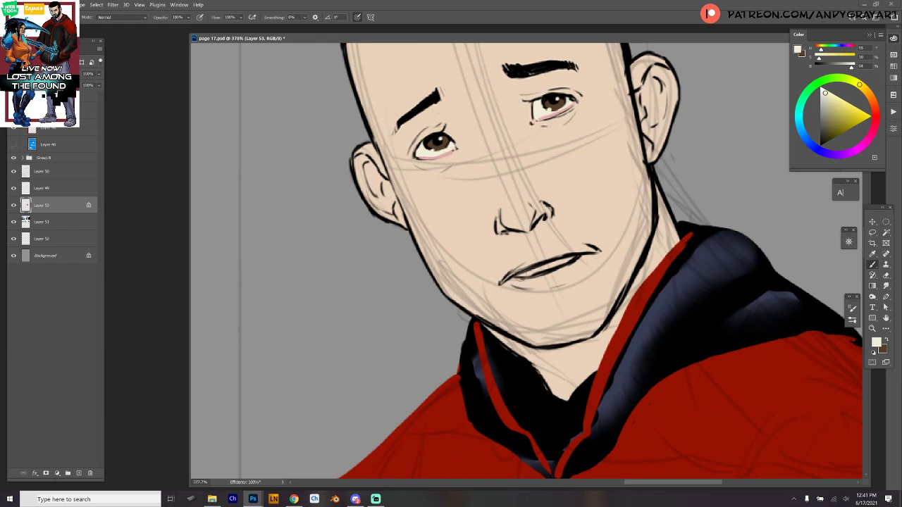
pyautogui.moveTo(527, 269); pyautogui.dragTo(579, 255)
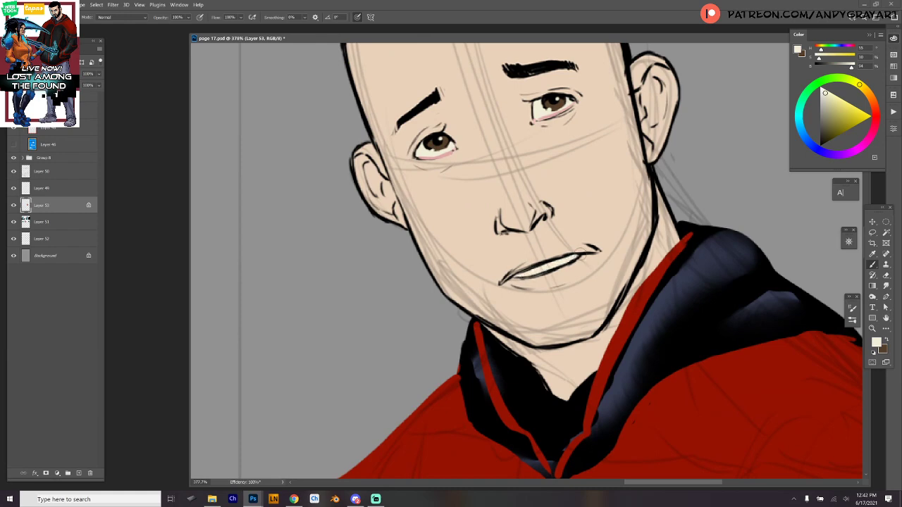
# - Sample black from the eyebrow and strengthen the head outline at the left temple above the ear
pyautogui.keyDown('alt'); pyautogui.click(524, 72); pyautogui.keyUp('alt')
pyautogui.moveTo(657, 207); pyautogui.dragTo(596, 290)
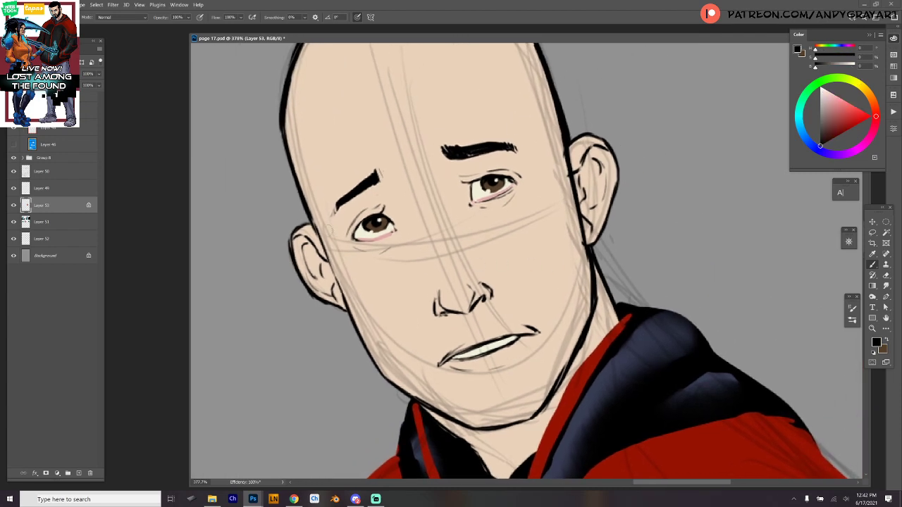
pyautogui.moveTo(299, 182)
pyautogui.mouseDown()
pyautogui.moveTo(324, 224)
pyautogui.moveTo(319, 240)
pyautogui.mouseUp()
pyautogui.moveTo(567, 134); pyautogui.dragTo(575, 165)
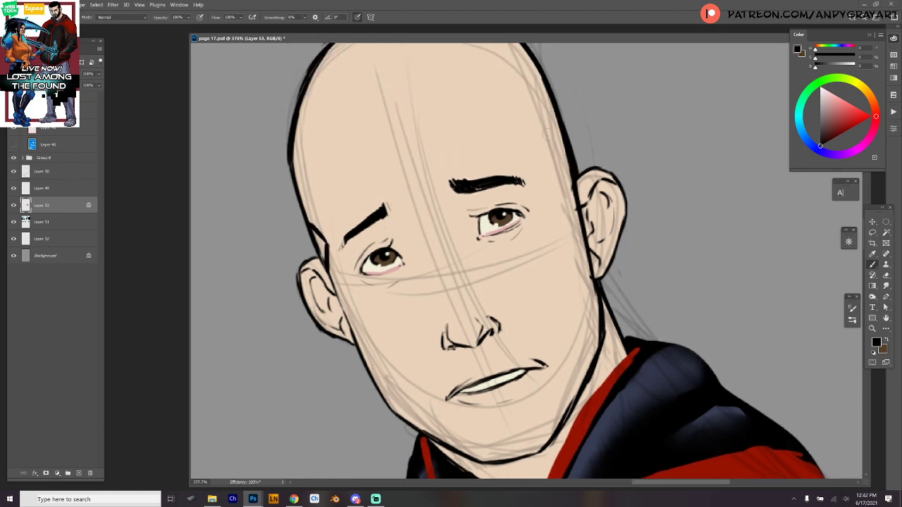
# - Outline the bald man's hairline in black, from the far temple across the forehead and down to the sideburn beside his other ear
pyautogui.moveTo(546, 130)
pyautogui.mouseDown()
pyautogui.moveTo(548, 176)
pyautogui.moveTo(575, 201)
pyautogui.mouseUp()
pyautogui.moveTo(295, 189)
pyautogui.mouseDown()
pyautogui.moveTo(332, 147)
pyautogui.moveTo(398, 124)
pyautogui.mouseUp()
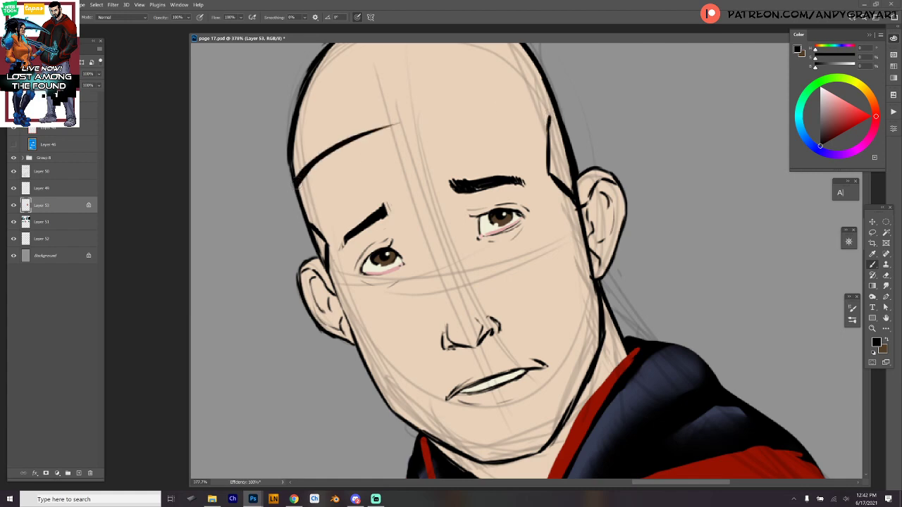
pyautogui.moveTo(312, 223)
pyautogui.mouseDown()
pyautogui.moveTo(299, 185)
pyautogui.moveTo(333, 154)
pyautogui.mouseUp()
pyautogui.moveTo(305, 182); pyautogui.dragTo(399, 121)
pyautogui.hotkey('ctrl', 'z')
pyautogui.moveTo(300, 195)
pyautogui.mouseDown()
pyautogui.moveTo(398, 127)
pyautogui.moveTo(436, 115)
pyautogui.mouseUp()
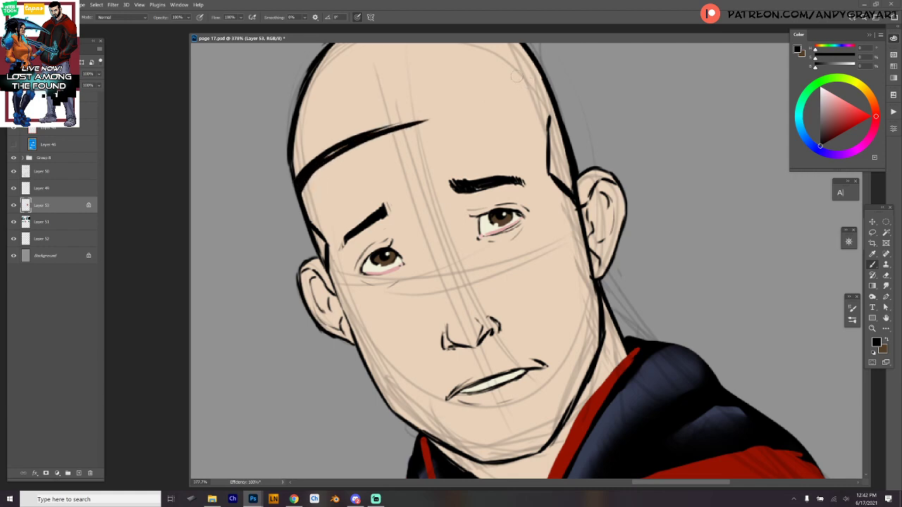
pyautogui.moveTo(517, 75)
pyautogui.mouseDown()
pyautogui.moveTo(325, 149)
pyautogui.moveTo(449, 112)
pyautogui.mouseUp()
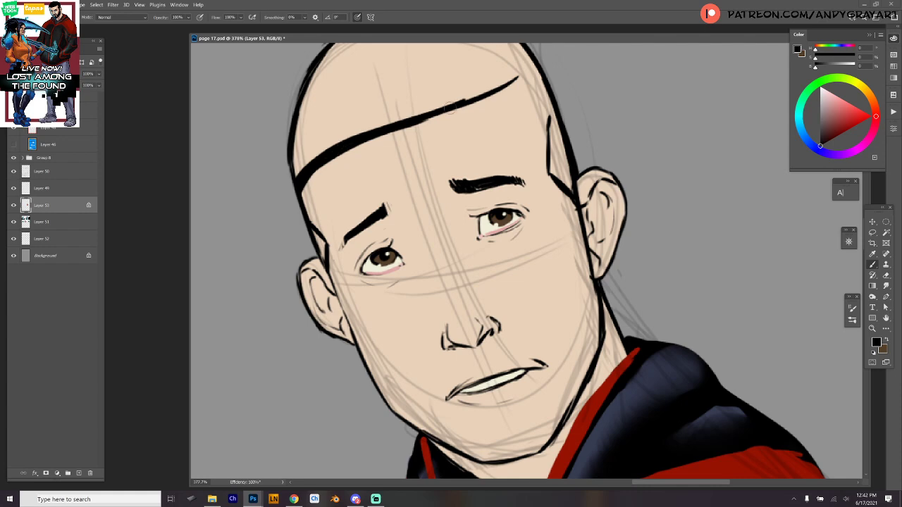
pyautogui.moveTo(377, 133); pyautogui.dragTo(483, 105)
pyautogui.moveTo(425, 120); pyautogui.dragTo(553, 116)
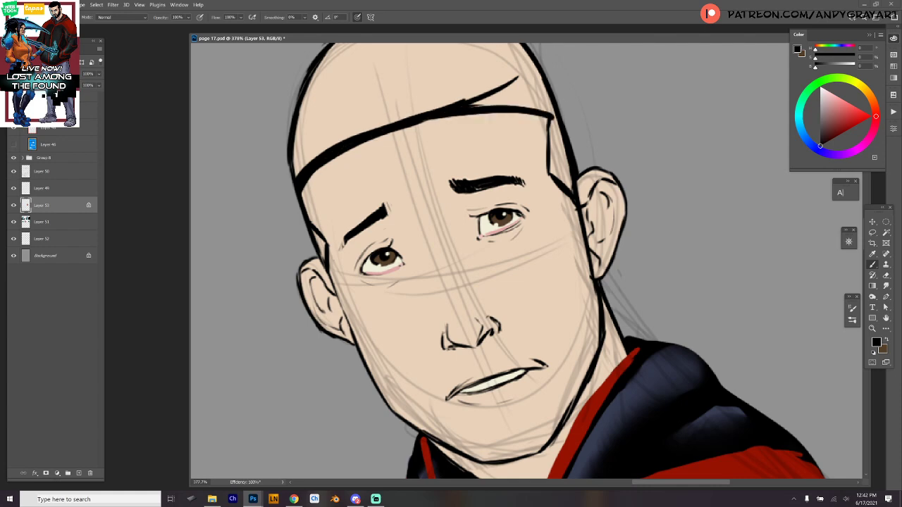
# - Outline the beard's edge from the left ear down the cheek and arch the moustache's upper edge over the mouth
pyautogui.moveTo(622, 167); pyautogui.dragTo(592, 128)
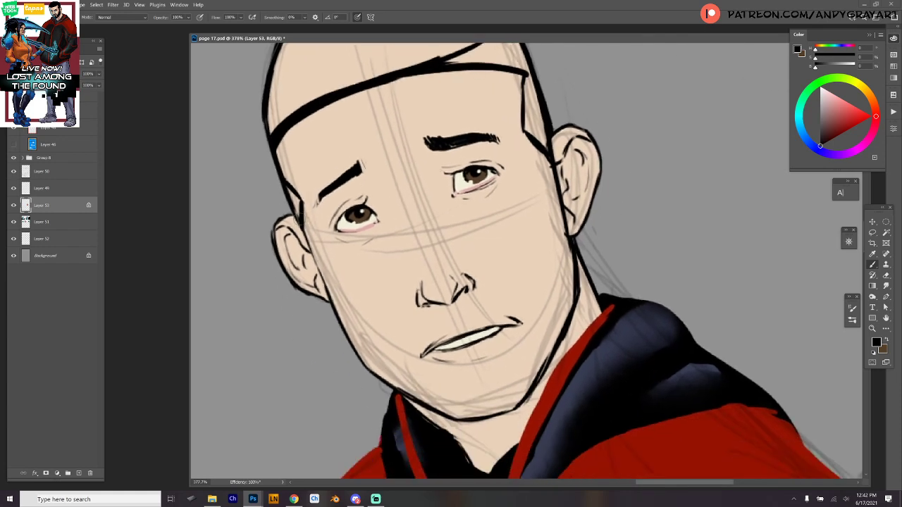
pyautogui.moveTo(300, 218)
pyautogui.mouseDown()
pyautogui.moveTo(335, 303)
pyautogui.moveTo(332, 287)
pyautogui.mouseUp()
pyautogui.moveTo(309, 243); pyautogui.dragTo(355, 316)
pyautogui.moveTo(323, 276); pyautogui.dragTo(392, 356)
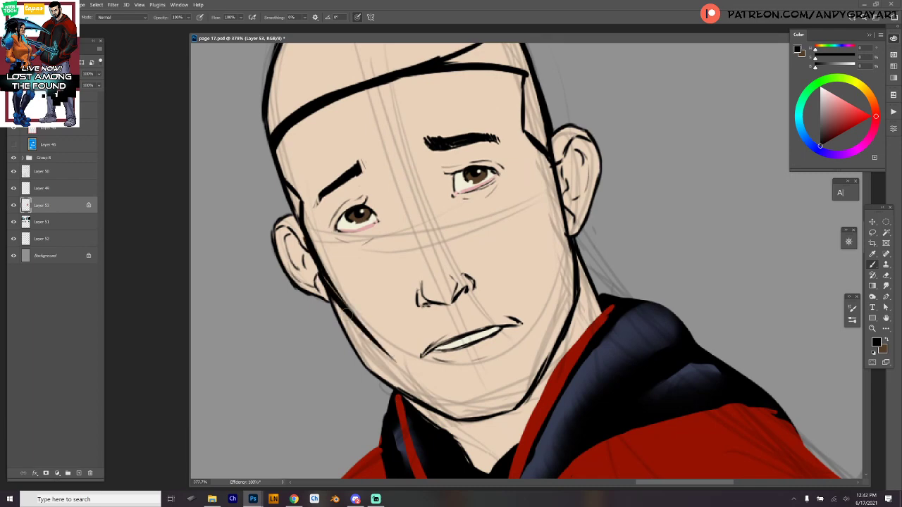
pyautogui.moveTo(338, 308)
pyautogui.mouseDown()
pyautogui.moveTo(400, 358)
pyautogui.moveTo(422, 331)
pyautogui.moveTo(505, 298)
pyautogui.mouseUp()
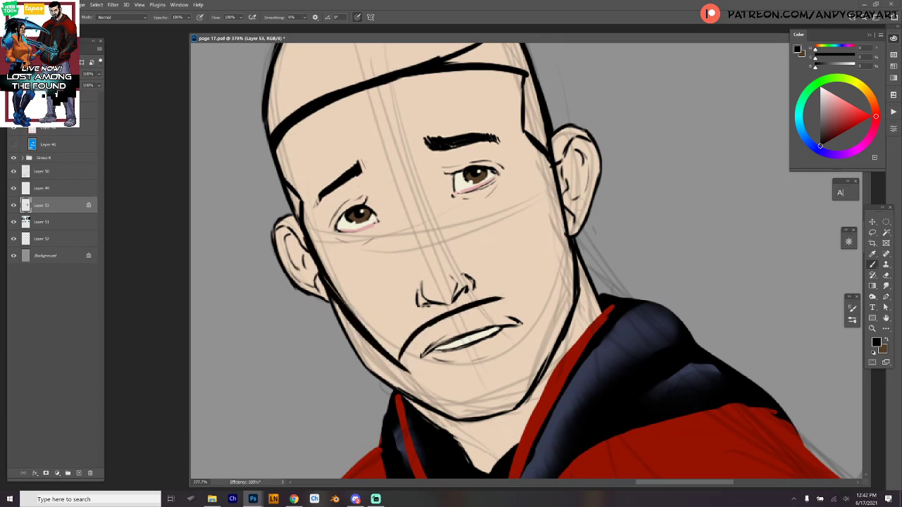
pyautogui.hotkey('ctrl', 'z')
pyautogui.hotkey('ctrl', 'z')
pyautogui.moveTo(459, 308)
pyautogui.mouseDown()
pyautogui.moveTo(524, 305)
pyautogui.moveTo(488, 302)
pyautogui.moveTo(520, 305)
pyautogui.moveTo(476, 307)
pyautogui.moveTo(536, 313)
pyautogui.mouseUp()
pyautogui.hotkey('ctrl', 'z')
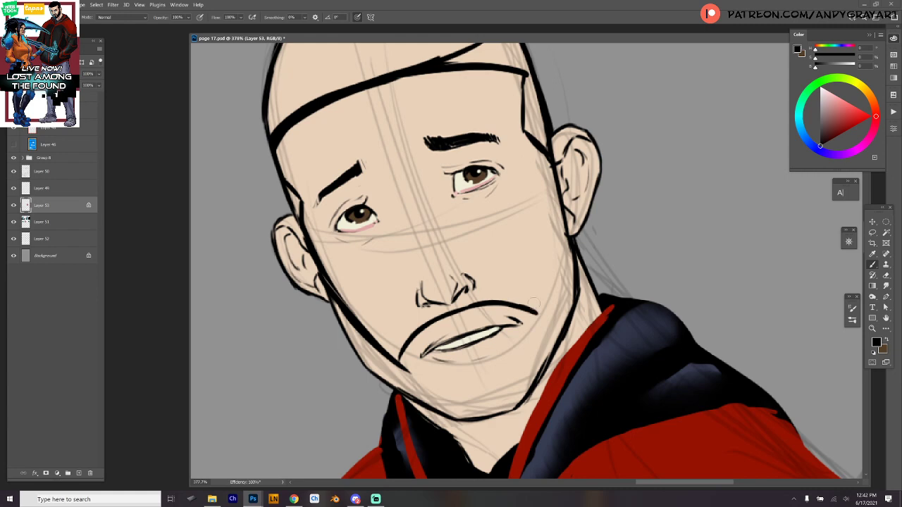
# - Draw a thick black beard edge from the right sideburn down the cheek to the end of the moustache
pyautogui.moveTo(532, 141); pyautogui.dragTo(542, 174)
pyautogui.moveTo(532, 145)
pyautogui.mouseDown()
pyautogui.moveTo(547, 188)
pyautogui.moveTo(538, 301)
pyautogui.mouseUp()
pyautogui.moveTo(547, 172)
pyautogui.mouseDown()
pyautogui.moveTo(548, 263)
pyautogui.moveTo(531, 322)
pyautogui.mouseUp()
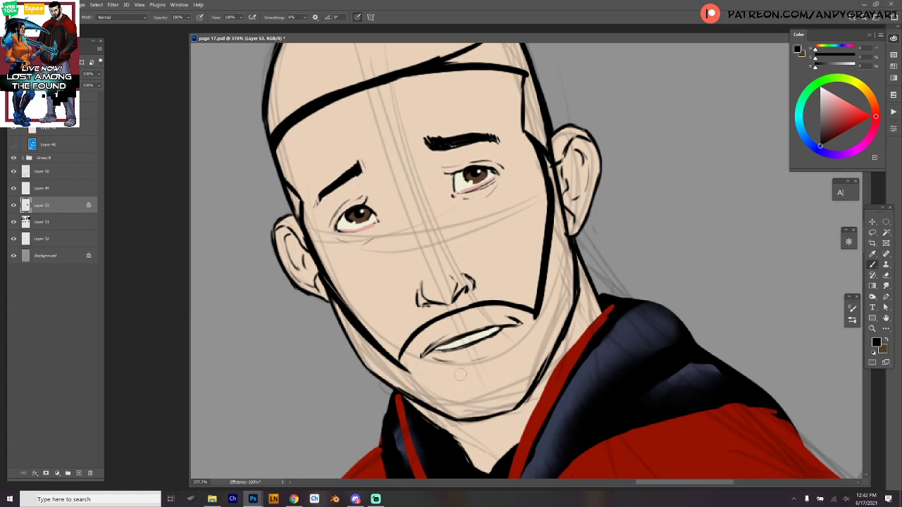
# - Outline the chin patch below the lower lip and connect it to both mouth corners with the goatee's inner edges
pyautogui.moveTo(463, 362); pyautogui.dragTo(449, 404)
pyautogui.moveTo(462, 368)
pyautogui.mouseDown()
pyautogui.moveTo(515, 353)
pyautogui.moveTo(499, 360)
pyautogui.moveTo(522, 378)
pyautogui.mouseUp()
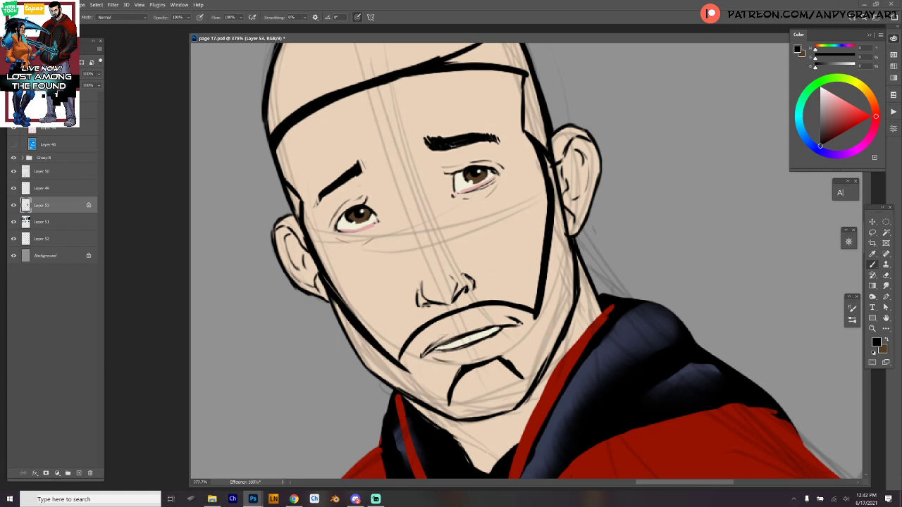
pyautogui.moveTo(444, 338)
pyautogui.mouseDown()
pyautogui.moveTo(420, 362)
pyautogui.moveTo(451, 388)
pyautogui.mouseUp()
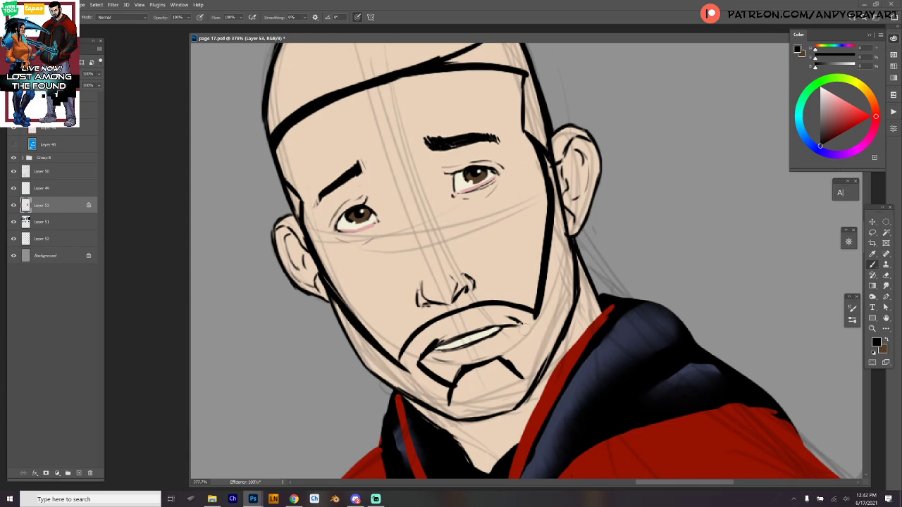
pyautogui.moveTo(523, 324); pyautogui.dragTo(515, 364)
pyautogui.hotkey('ctrl', 'z')
pyautogui.hotkey('ctrl', 'z')
pyautogui.hotkey('ctrl', 'z')
pyautogui.hotkey('ctrl', 'z')
pyautogui.moveTo(525, 325)
pyautogui.mouseDown()
pyautogui.moveTo(518, 371)
pyautogui.moveTo(531, 368)
pyautogui.moveTo(515, 324)
pyautogui.mouseUp()
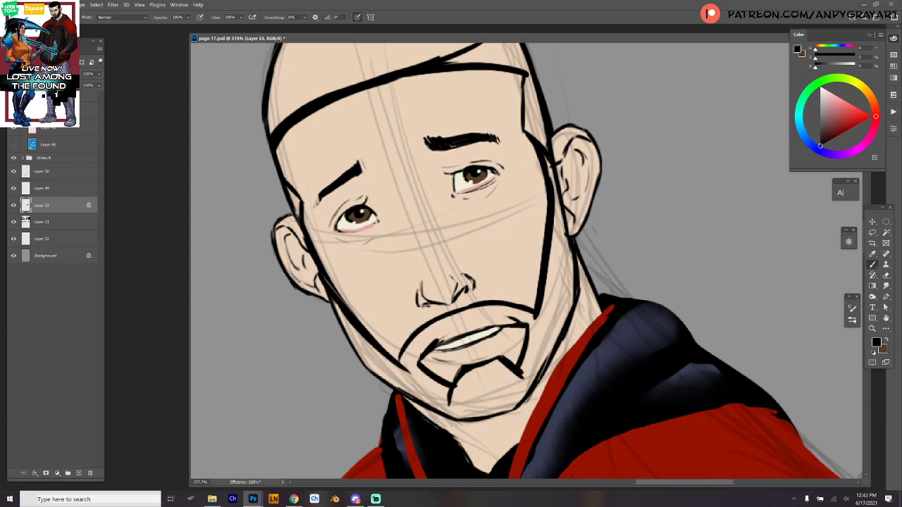
# - Thicken the beard with black strokes from the left ear down along the jaw
pyautogui.moveTo(308, 248); pyautogui.dragTo(340, 314)
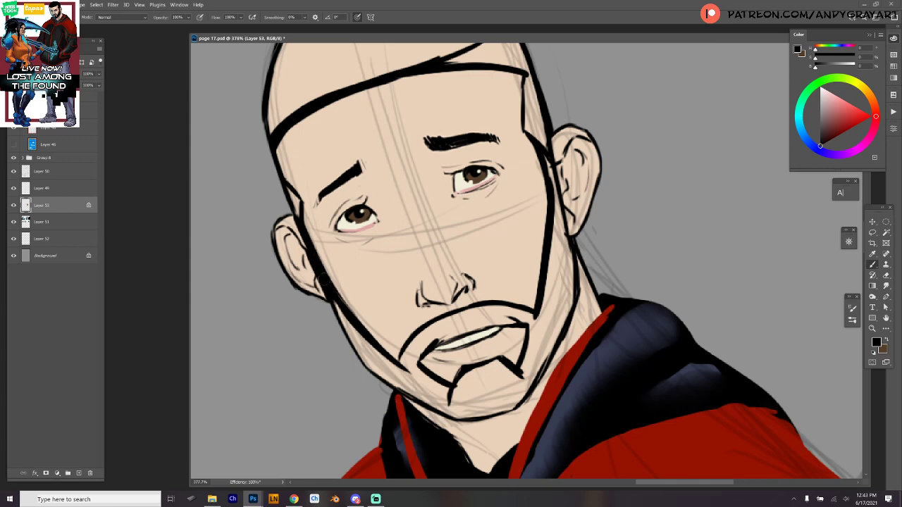
pyautogui.moveTo(323, 279)
pyautogui.mouseDown()
pyautogui.moveTo(349, 332)
pyautogui.moveTo(364, 345)
pyautogui.mouseUp()
pyautogui.moveTo(539, 242); pyautogui.dragTo(577, 278)
# - Select the outlined hair, sideburn and beard areas with the Magic Wand, fill them with black and deselect
pyautogui.press('w')
pyautogui.click(409, 99)
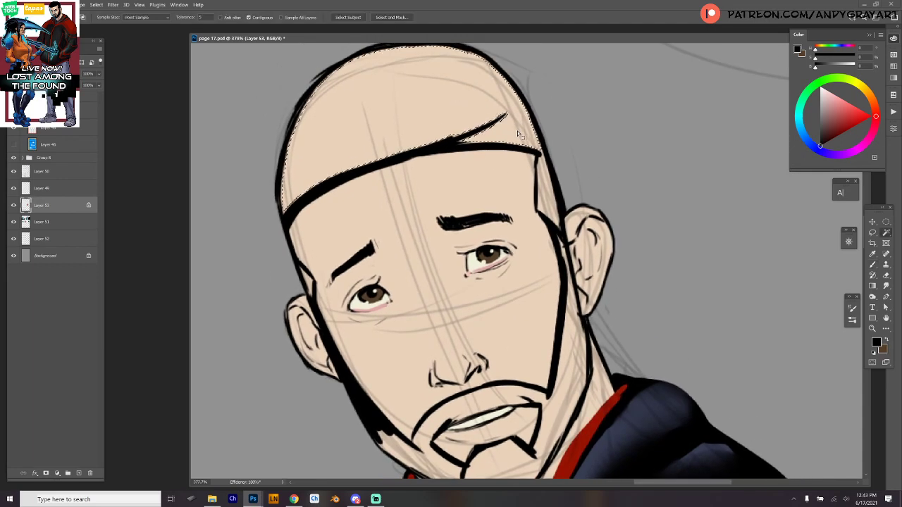
pyautogui.keyDown('shift'); pyautogui.click(545, 202); pyautogui.keyUp('shift')
pyautogui.keyDown('shift'); pyautogui.click(307, 284); pyautogui.keyUp('shift')
pyautogui.moveTo(482, 433); pyautogui.dragTo(444, 308)
pyautogui.keyDown('shift'); pyautogui.click(416, 359); pyautogui.keyUp('shift')
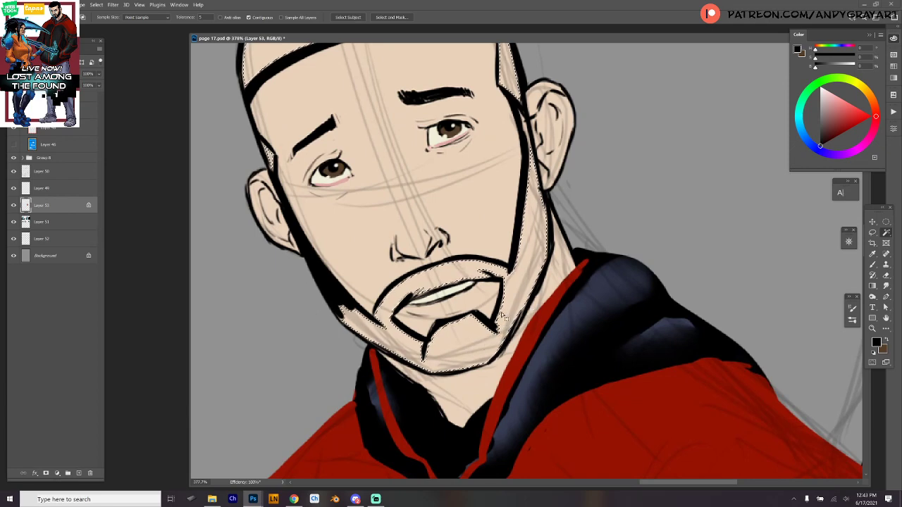
pyautogui.hotkey('shift', 'F5')
pyautogui.click(502, 145)
pyautogui.hotkey('ctrl', 'd')
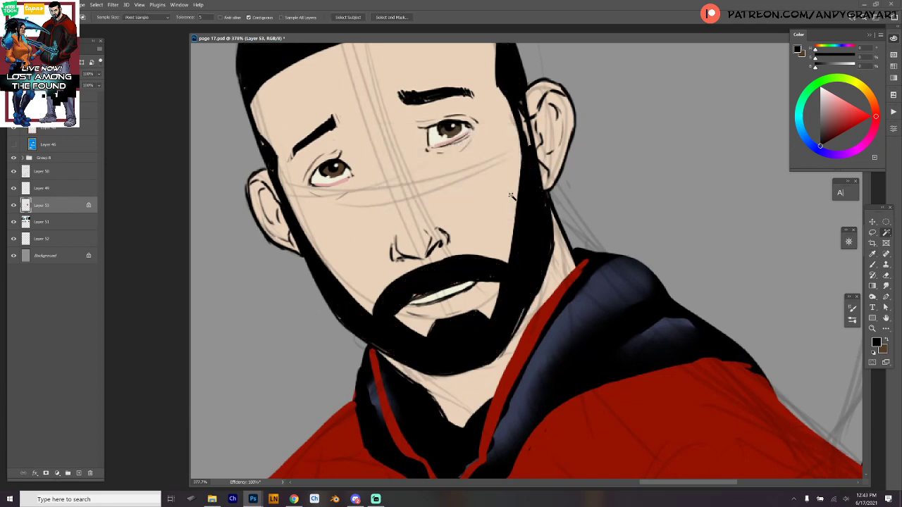
# - Brush black over the gaps left along the beard's jawline and the right sideburn
pyautogui.press('b')
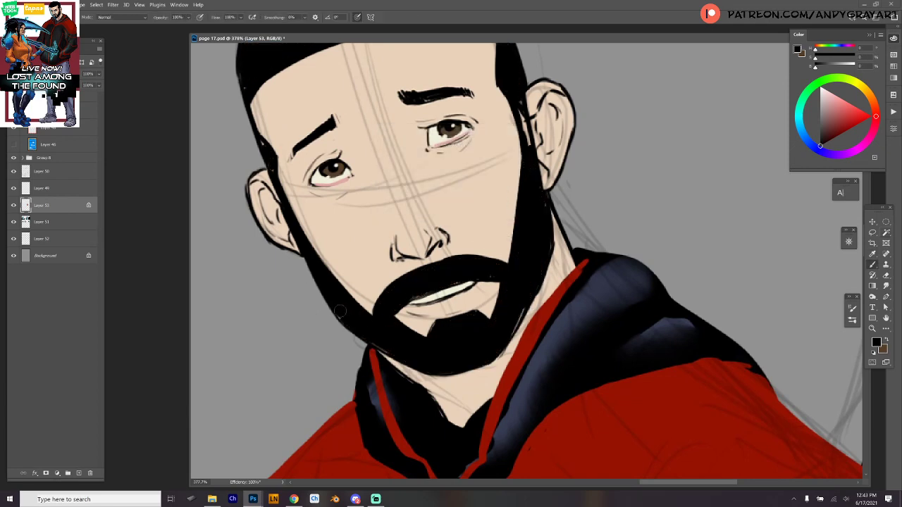
pyautogui.moveTo(354, 328); pyautogui.dragTo(408, 359)
pyautogui.moveTo(514, 302); pyautogui.dragTo(504, 335)
pyautogui.moveTo(557, 215); pyautogui.dragTo(570, 339)
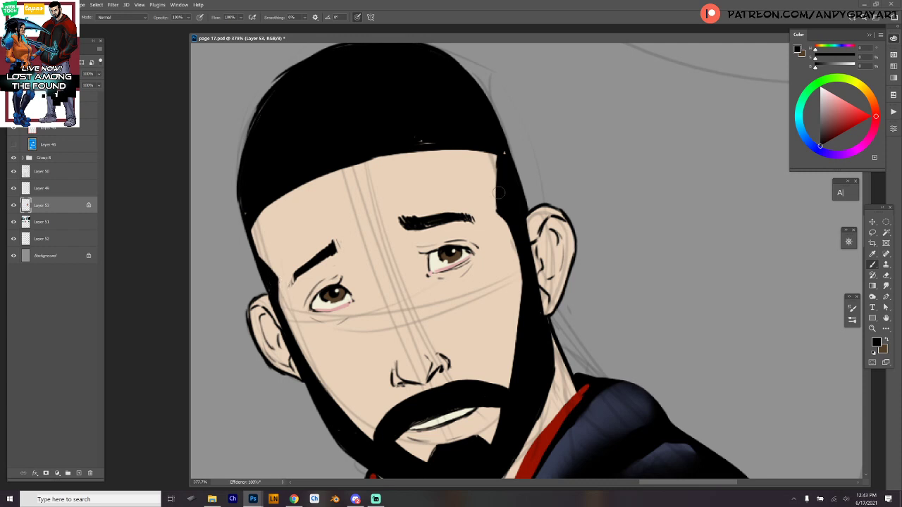
pyautogui.moveTo(500, 154)
pyautogui.mouseDown()
pyautogui.moveTo(496, 209)
pyautogui.moveTo(496, 166)
pyautogui.moveTo(497, 209)
pyautogui.moveTo(512, 196)
pyautogui.moveTo(525, 222)
pyautogui.mouseUp()
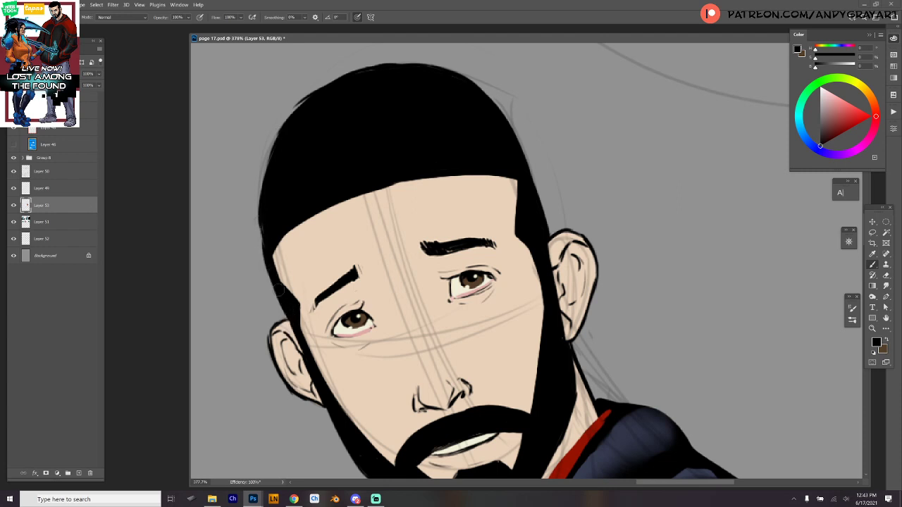
# - Smooth and round out the hair's outer edge with black from the left temple up to the crown
pyautogui.moveTo(278, 288); pyautogui.dragTo(265, 187)
pyautogui.moveTo(265, 248); pyautogui.dragTo(293, 128)
pyautogui.moveTo(265, 212); pyautogui.dragTo(301, 117)
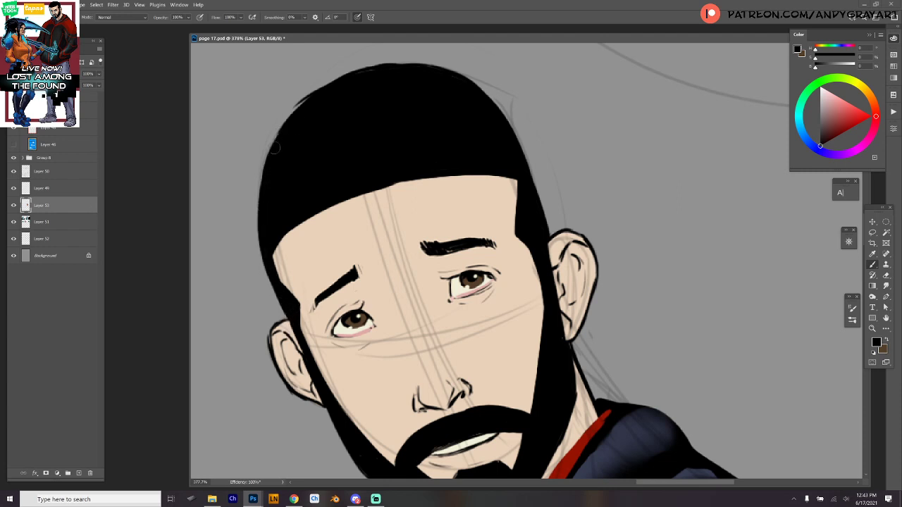
pyautogui.moveTo(275, 147)
pyautogui.mouseDown()
pyautogui.moveTo(316, 99)
pyautogui.moveTo(294, 123)
pyautogui.moveTo(389, 85)
pyautogui.mouseUp()
# - Draw black neck muscle lines and a small throat notch between the beard and the hood's collar
pyautogui.scroll(-5, 596, 185)
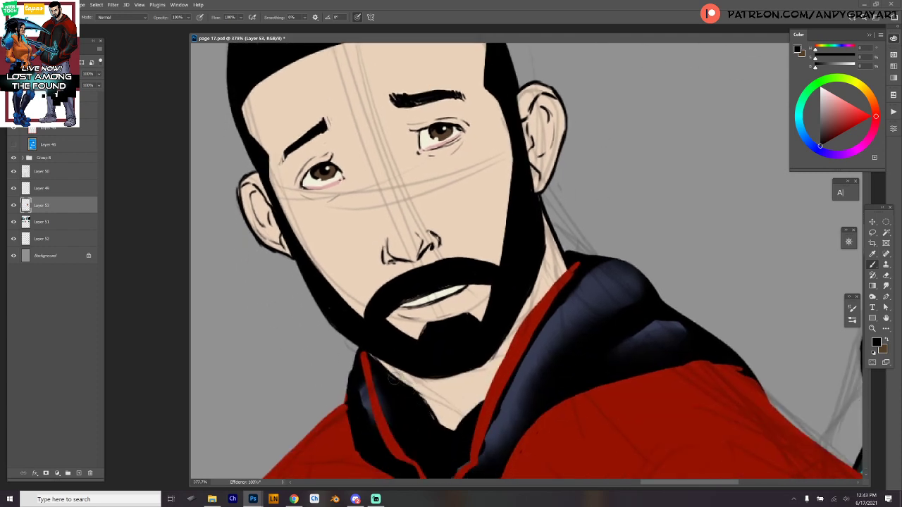
pyautogui.moveTo(392, 378); pyautogui.dragTo(449, 441)
pyautogui.moveTo(429, 387); pyautogui.dragTo(457, 429)
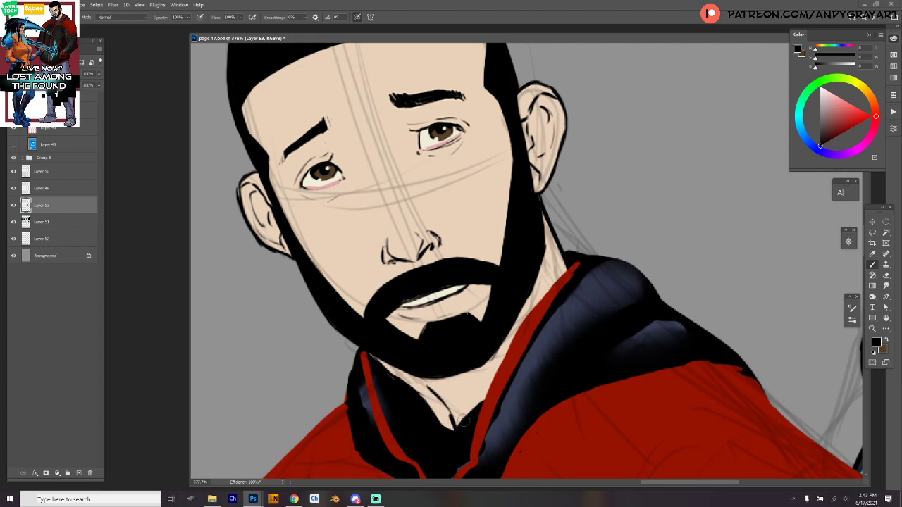
pyautogui.moveTo(481, 365); pyautogui.dragTo(456, 420)
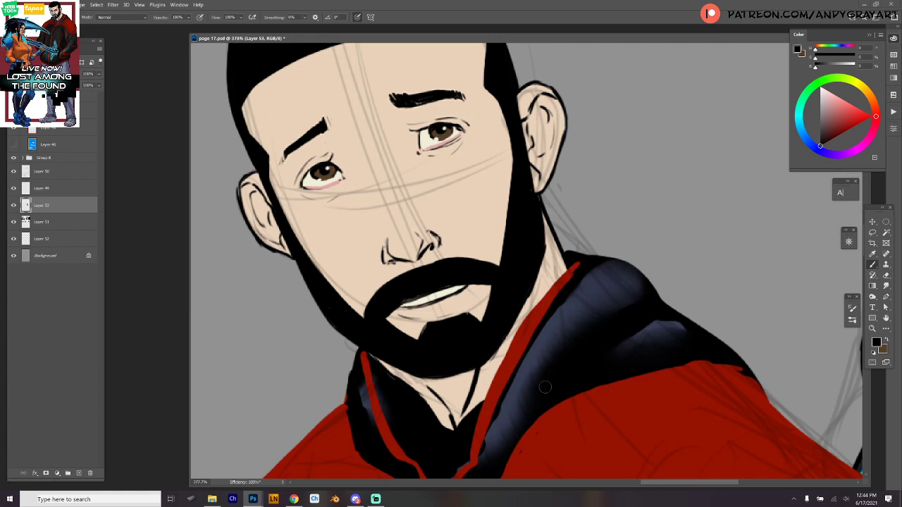
# - Sample the brownish-pink lip color from the upward-looking bearded man in the other panel
pyautogui.scroll(-3, 545, 386)
pyautogui.scroll(-3, 536, 227)
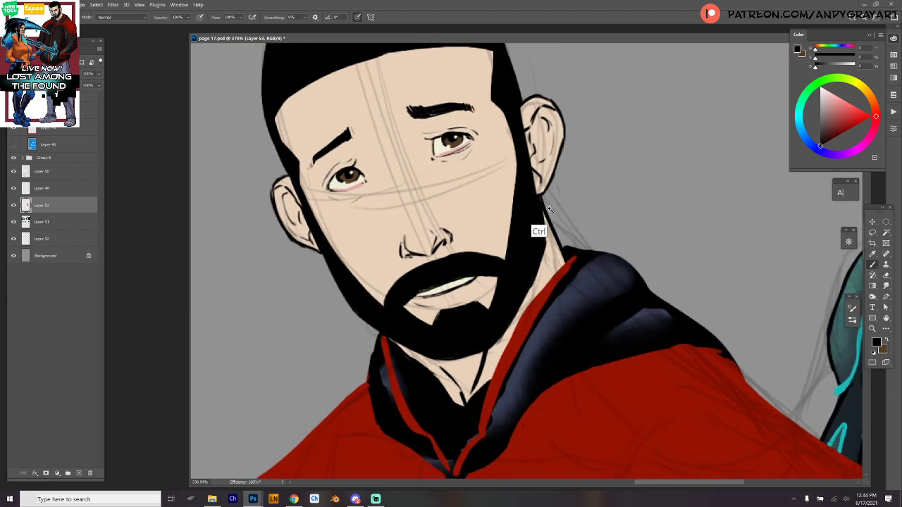
pyautogui.scroll(-5, 529, 225)
pyautogui.moveTo(251, 225); pyautogui.dragTo(356, 231)
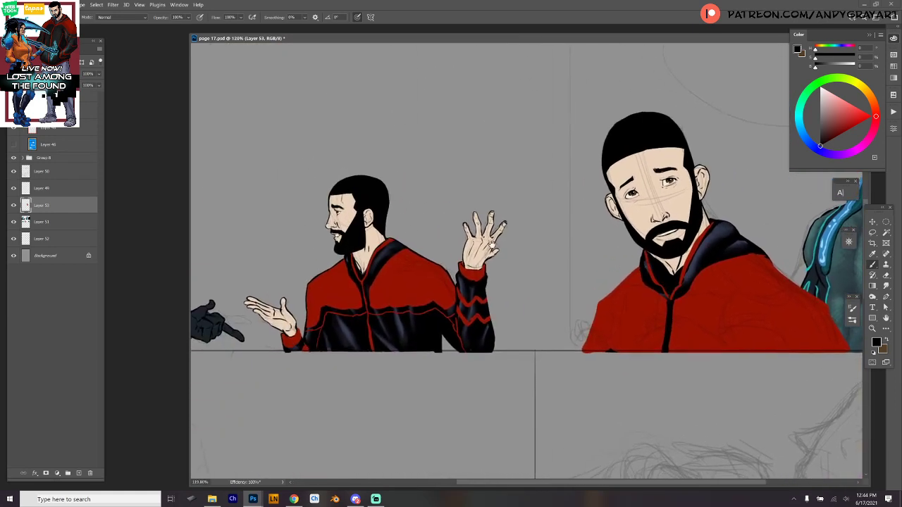
pyautogui.moveTo(426, 200); pyautogui.dragTo(425, 409)
pyautogui.moveTo(370, 241); pyautogui.dragTo(443, 467)
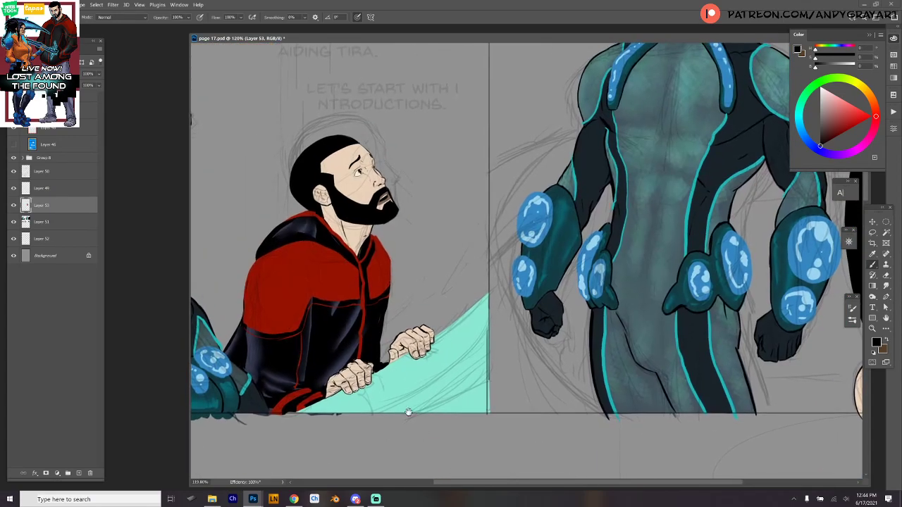
pyautogui.moveTo(381, 196); pyautogui.dragTo(434, 197)
pyautogui.keyDown('alt'); pyautogui.click(397, 208); pyautogui.keyUp('alt')
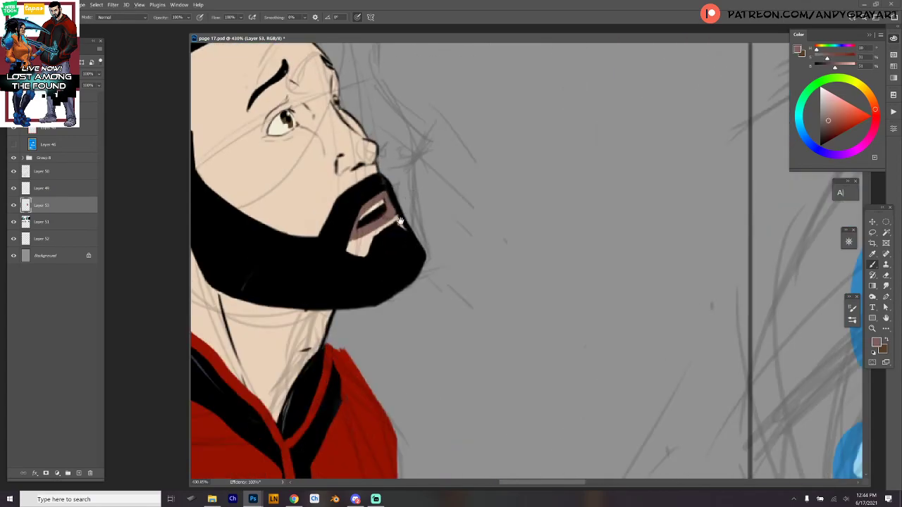
# - Paint the upper and lower lips of the bearded man in profile with the sampled brownish pink
pyautogui.moveTo(442, 374); pyautogui.dragTo(439, 188)
pyautogui.moveTo(457, 286); pyautogui.dragTo(479, 70)
pyautogui.moveTo(479, 331); pyautogui.dragTo(531, 40)
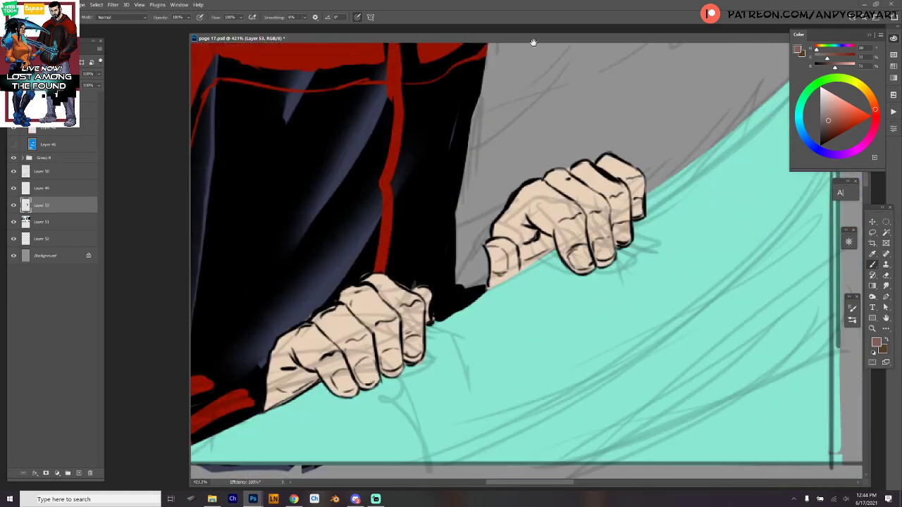
pyautogui.moveTo(466, 374); pyautogui.dragTo(616, 14)
pyautogui.moveTo(524, 338); pyautogui.dragTo(562, 11)
pyautogui.moveTo(491, 356); pyautogui.dragTo(501, 117)
pyautogui.moveTo(684, 303); pyautogui.dragTo(544, 226)
pyautogui.moveTo(549, 260); pyautogui.dragTo(577, 260)
pyautogui.moveTo(475, 314)
pyautogui.mouseDown()
pyautogui.moveTo(520, 317)
pyautogui.moveTo(504, 322)
pyautogui.moveTo(517, 299)
pyautogui.mouseUp()
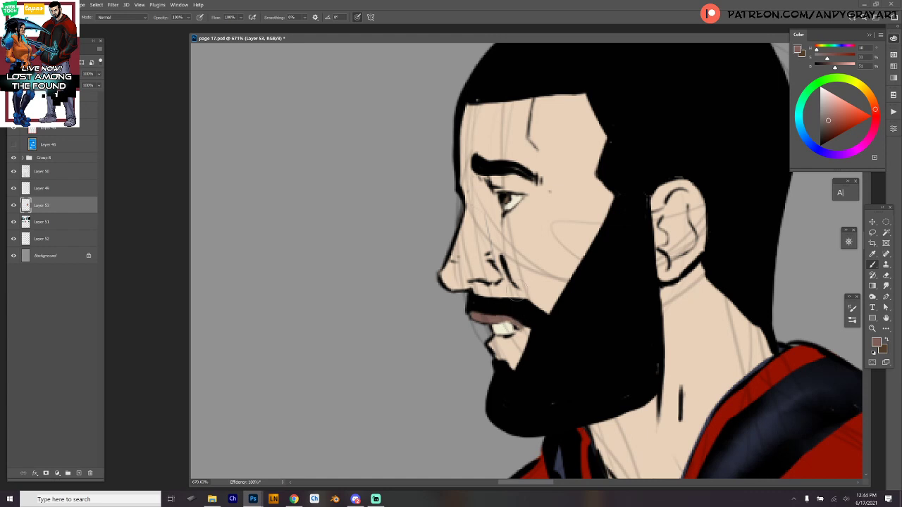
pyautogui.moveTo(492, 345); pyautogui.dragTo(513, 342)
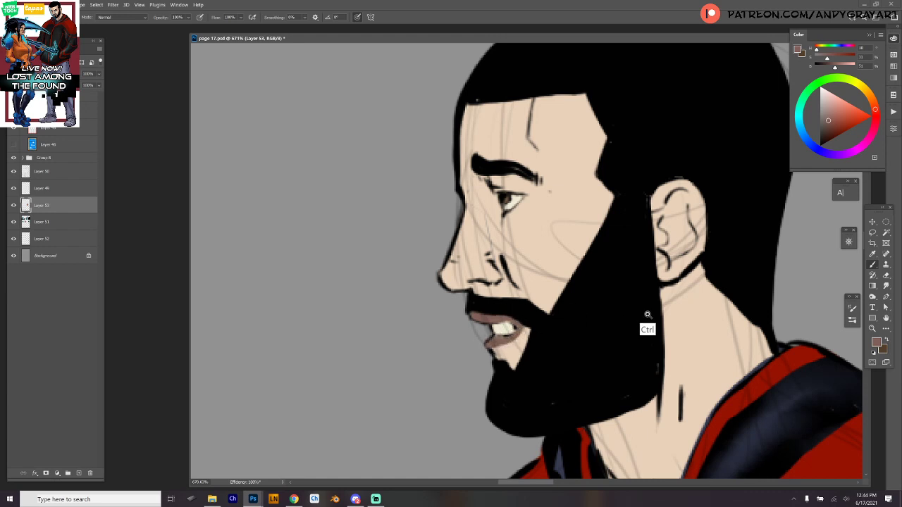
# - Sample black from the profile man's beard and retouch the moustache edge above his upper lip
pyautogui.scroll(-5, 646, 317)
pyautogui.moveTo(646, 329); pyautogui.dragTo(521, 282)
pyautogui.scroll(4, 521, 283)
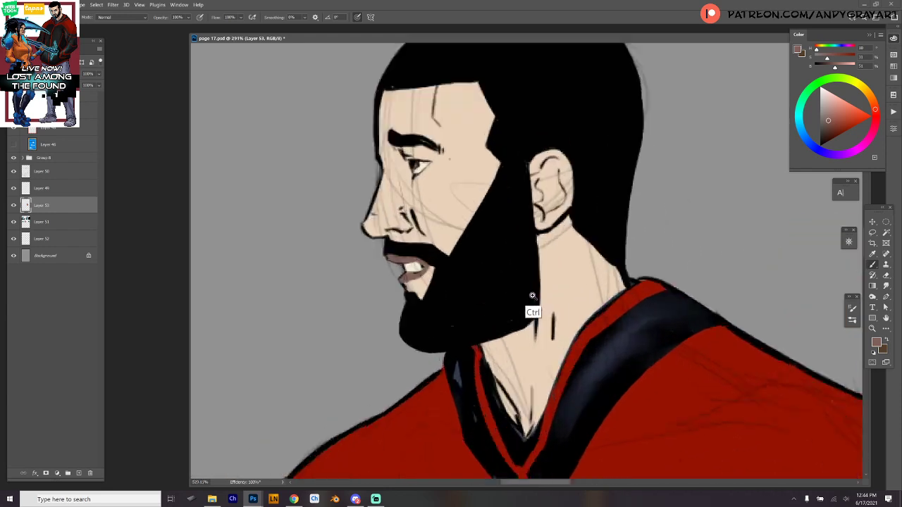
pyautogui.keyDown('alt'); pyautogui.click(472, 282); pyautogui.keyUp('alt')
pyautogui.moveTo(391, 249); pyautogui.dragTo(431, 263)
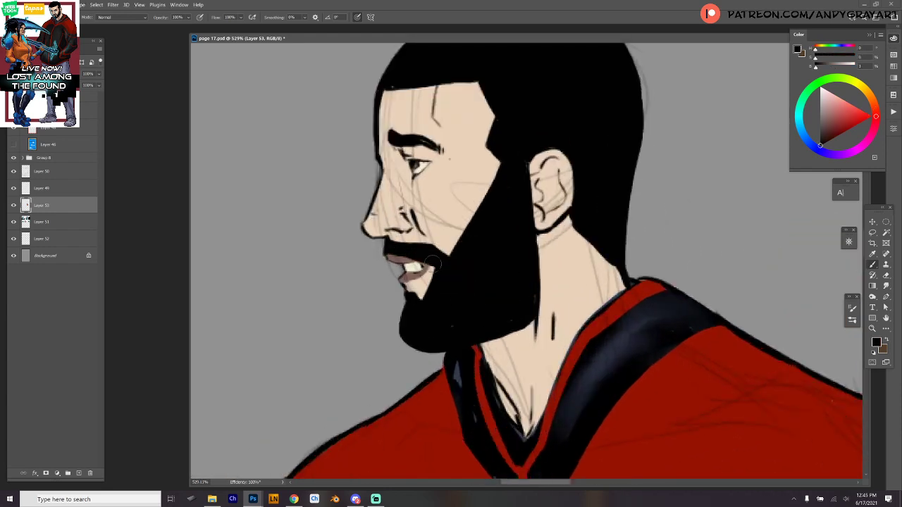
# - Resample the profile man's brownish-pink lip color and paint the upper lip of the front-facing man with the tilted head
pyautogui.keyDown('alt'); pyautogui.click(413, 277); pyautogui.keyUp('alt')
pyautogui.scroll(-5, 603, 299)
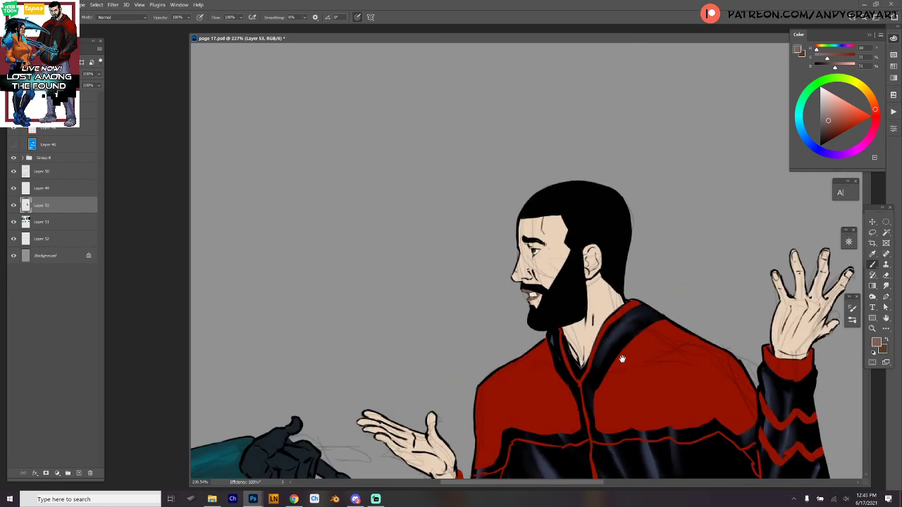
pyautogui.moveTo(622, 360); pyautogui.dragTo(434, 267)
pyautogui.moveTo(696, 314); pyautogui.dragTo(465, 304)
pyautogui.moveTo(708, 182); pyautogui.dragTo(484, 317)
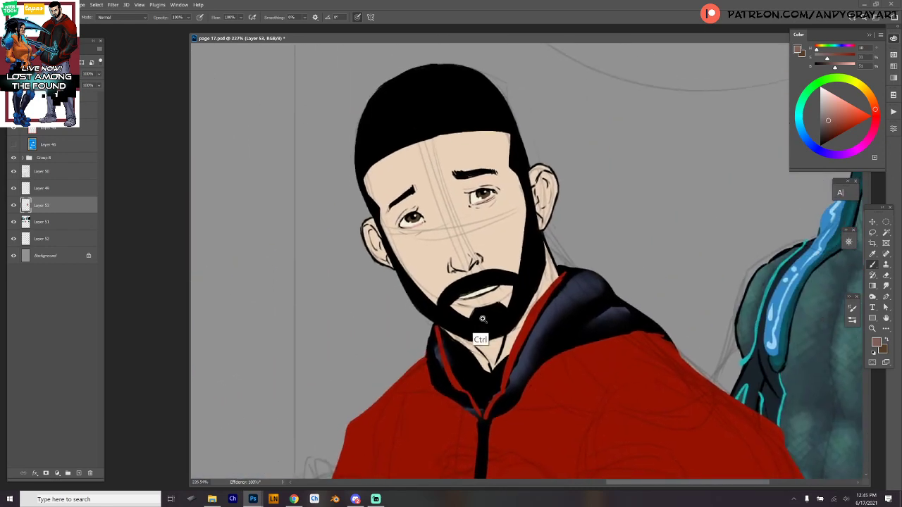
pyautogui.scroll(4, 483, 317)
pyautogui.moveTo(429, 289)
pyautogui.mouseDown()
pyautogui.moveTo(493, 258)
pyautogui.moveTo(526, 261)
pyautogui.mouseUp()
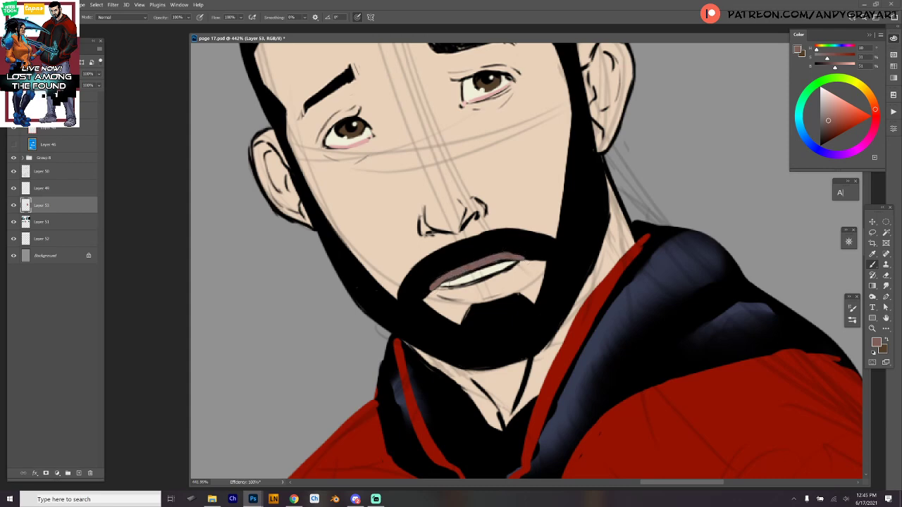
# - Paint the front-facing man's lower lip in the sampled brownish pink and retouch the mouth corner with sampled skin tone
pyautogui.moveTo(429, 286)
pyautogui.mouseDown()
pyautogui.moveTo(463, 292)
pyautogui.moveTo(521, 264)
pyautogui.moveTo(486, 285)
pyautogui.moveTo(440, 290)
pyautogui.moveTo(511, 277)
pyautogui.moveTo(501, 283)
pyautogui.moveTo(525, 262)
pyautogui.mouseUp()
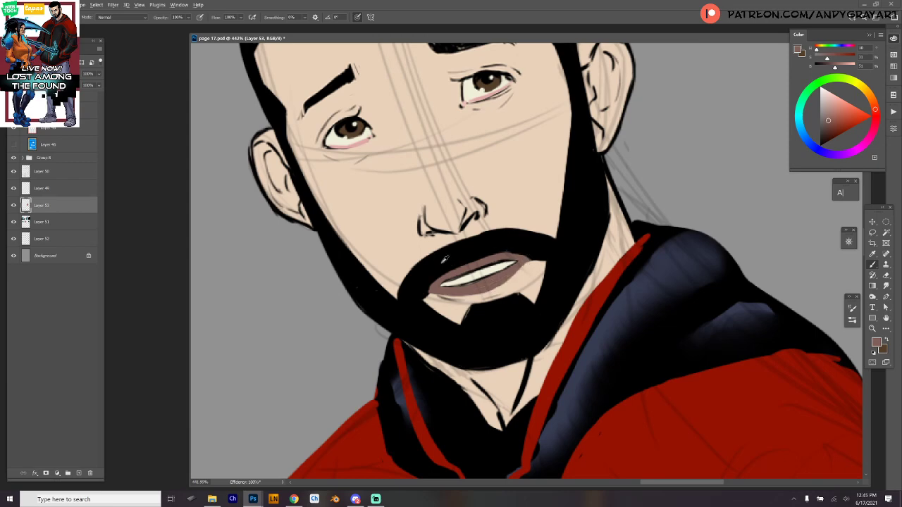
pyautogui.keyDown('alt'); pyautogui.click(430, 300); pyautogui.keyUp('alt')
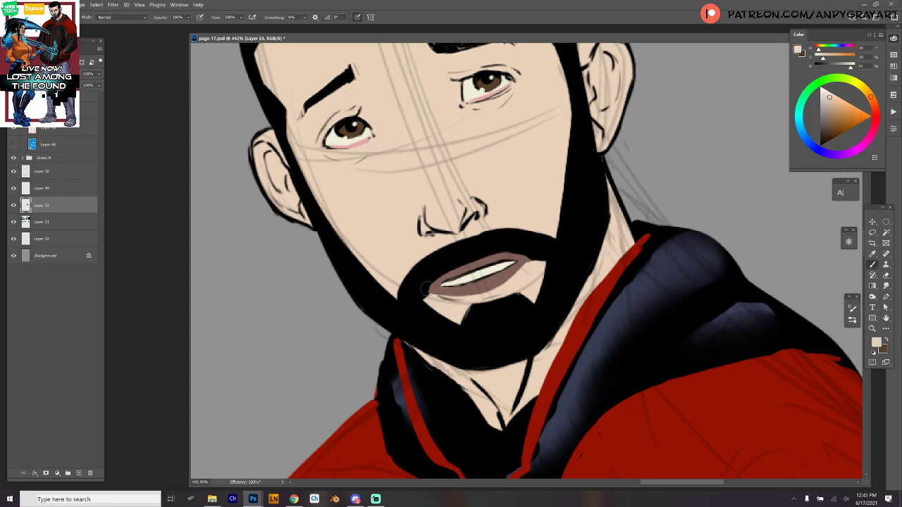
pyautogui.moveTo(426, 288); pyautogui.dragTo(426, 296)
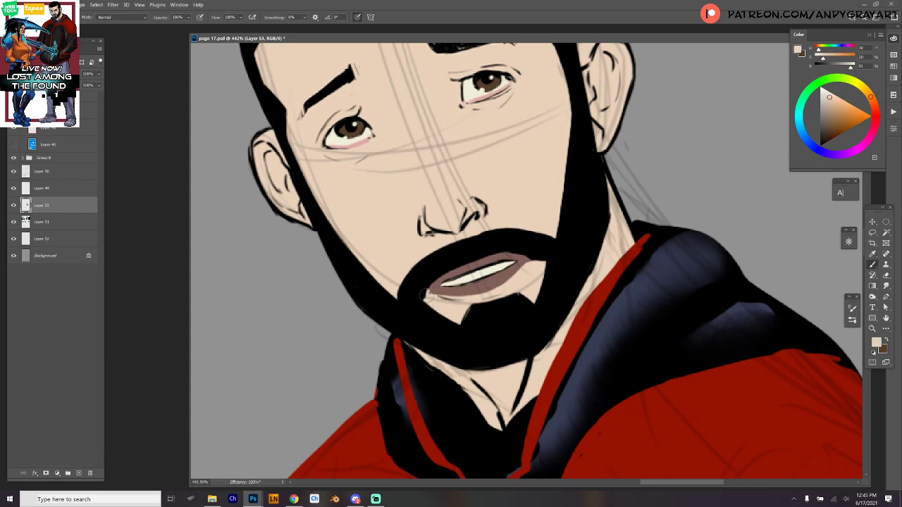
# - Alternate sampled black and lip color to clean up the moustache edge and both corners of the front-facing man's mouth
pyautogui.keyDown('alt'); pyautogui.click(533, 255); pyautogui.keyUp('alt')
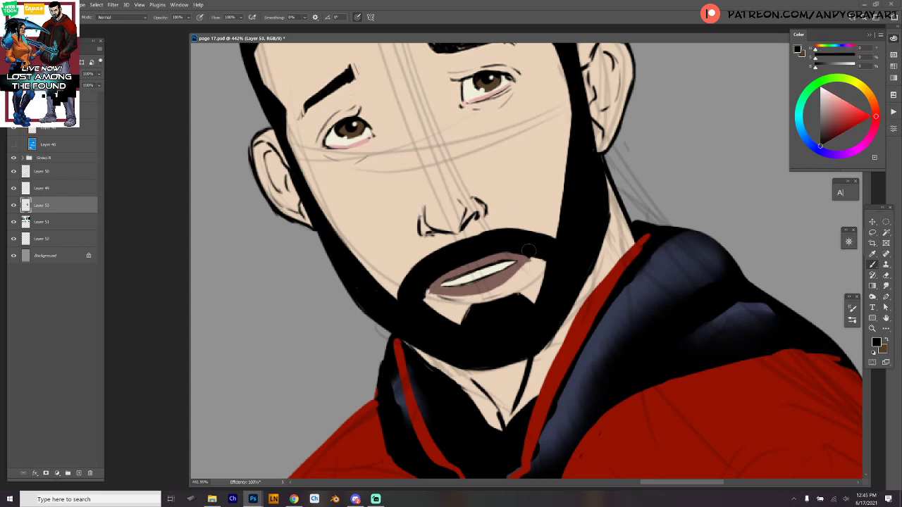
pyautogui.press('alt')
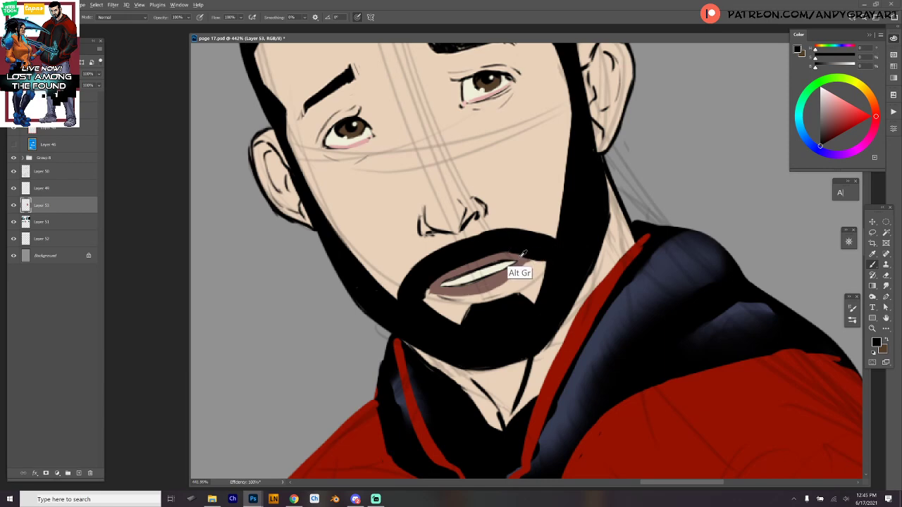
pyautogui.keyDown('alt'); pyautogui.click(521, 256); pyautogui.keyUp('alt')
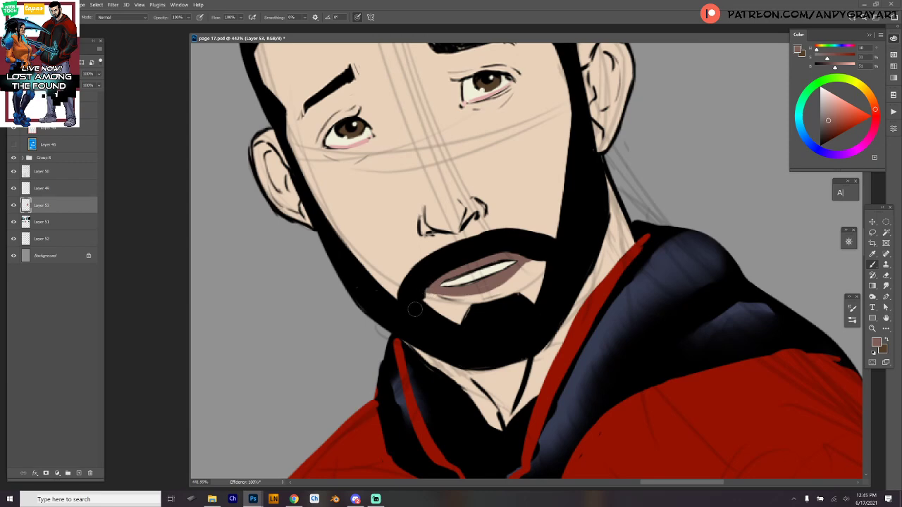
pyautogui.keyDown('alt'); pyautogui.click(414, 310); pyautogui.keyUp('alt')
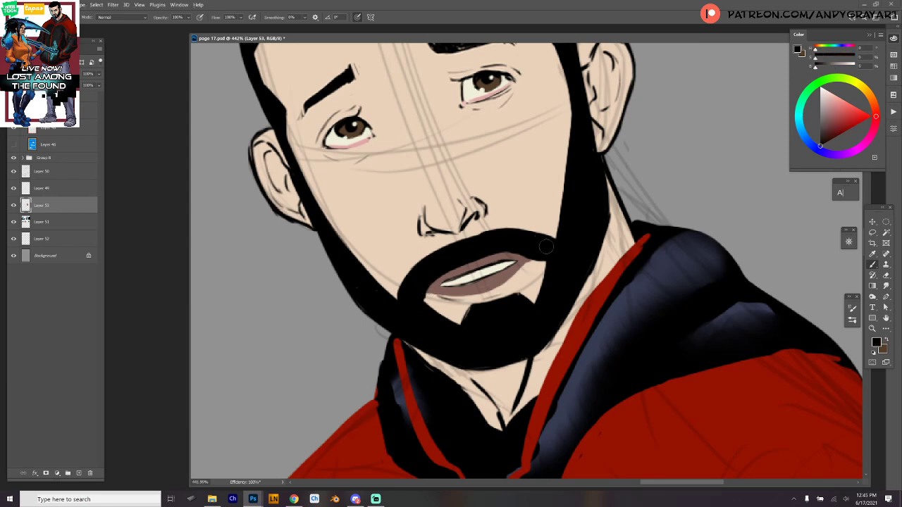
pyautogui.moveTo(608, 205); pyautogui.dragTo(646, 184)
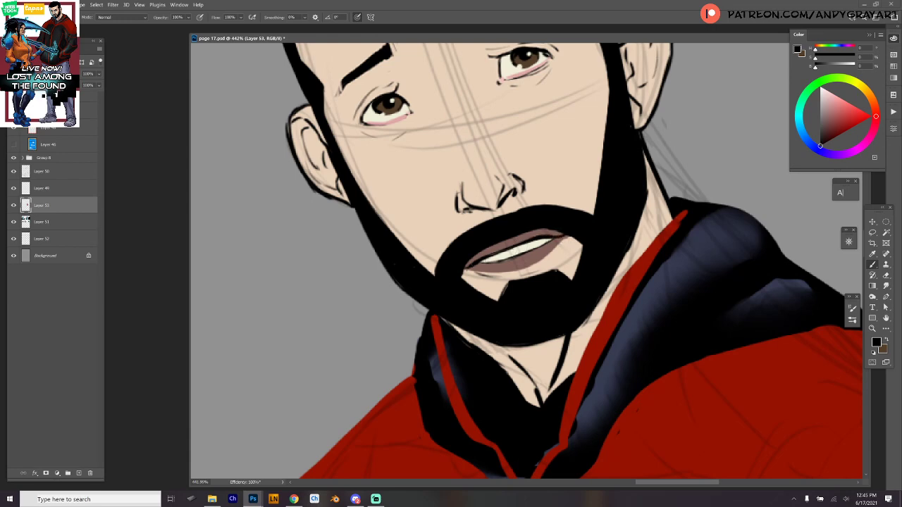
pyautogui.moveTo(644, 128); pyautogui.dragTo(628, 311)
pyautogui.moveTo(605, 248); pyautogui.dragTo(585, 248)
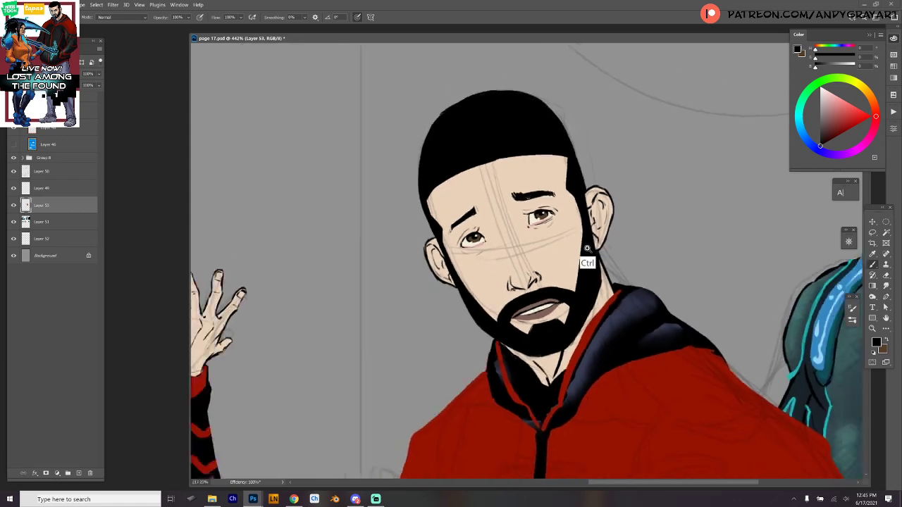
pyautogui.moveTo(659, 271); pyautogui.dragTo(607, 241)
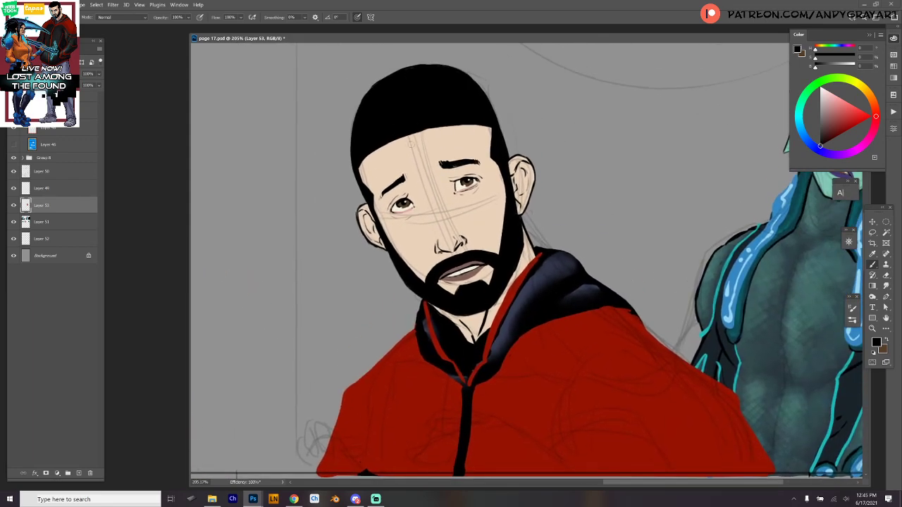
pyautogui.press('m')
pyautogui.moveTo(311, 62)
pyautogui.mouseDown()
pyautogui.moveTo(376, 119)
pyautogui.moveTo(593, 356)
pyautogui.mouseUp()
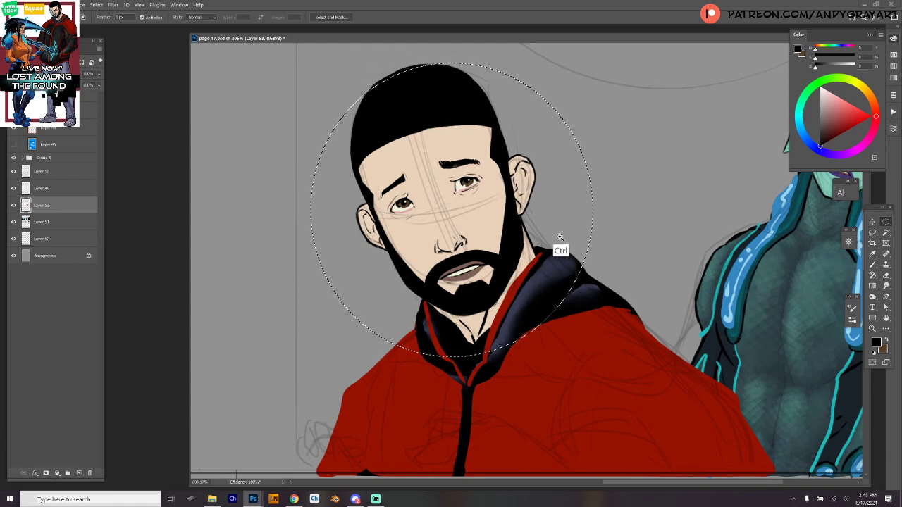
pyautogui.moveTo(638, 236); pyautogui.dragTo(544, 237)
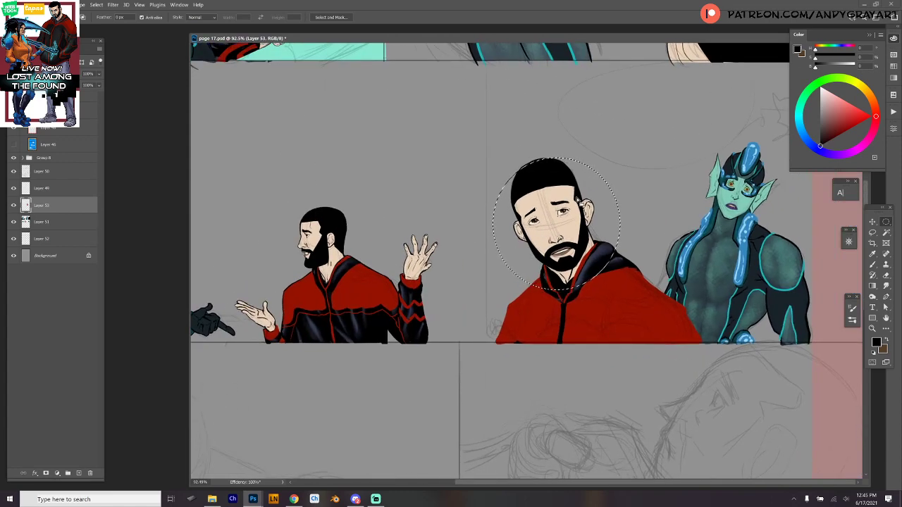
pyautogui.moveTo(486, 151); pyautogui.dragTo(627, 311)
# - Select a rectangle around the front-facing man's head and shoulders, nudge the eye beneath his raised brow inward with Liquify, and deselect
pyautogui.hotkey('shift', 'm')
pyautogui.moveTo(491, 153); pyautogui.dragTo(636, 318)
pyautogui.click(127, 5)
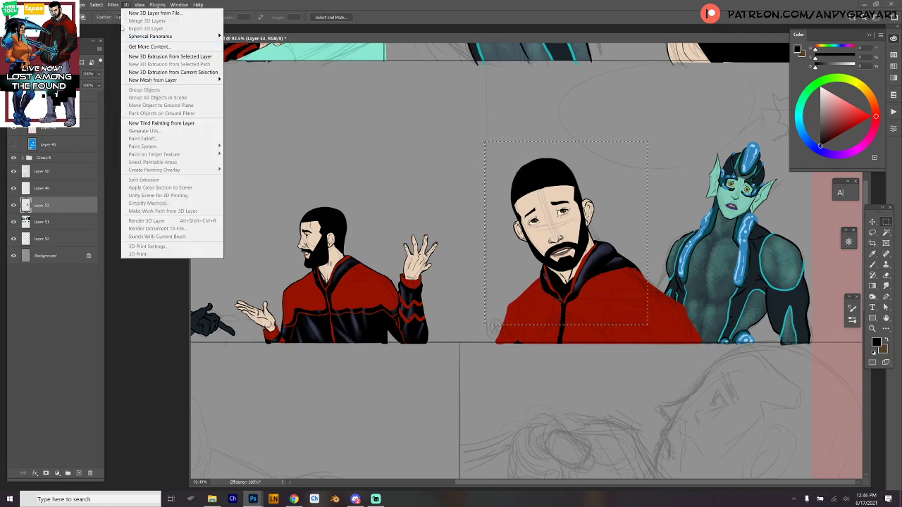
pyautogui.click(143, 78)
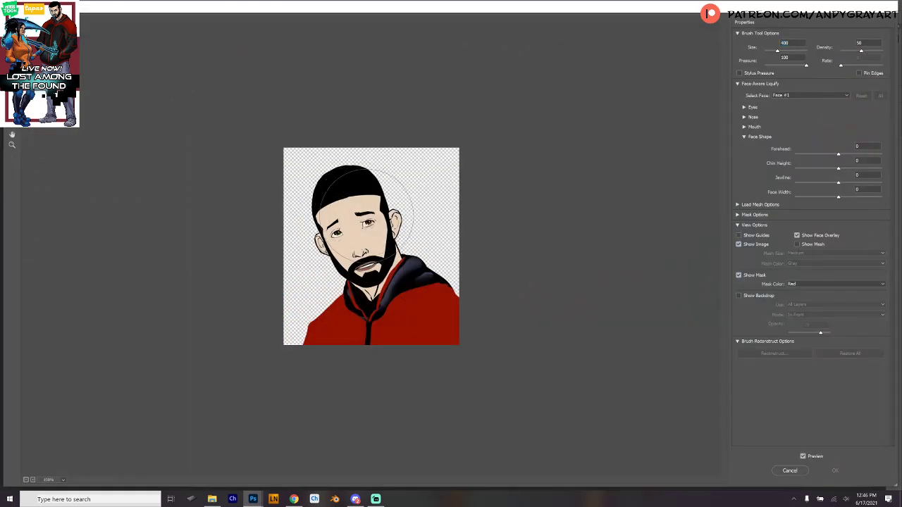
pyautogui.moveTo(369, 220); pyautogui.dragTo(358, 213)
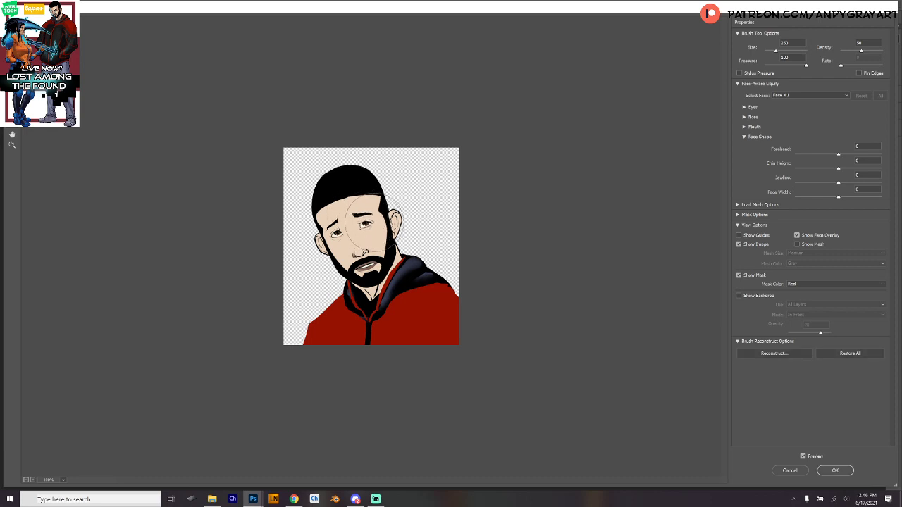
pyautogui.press('[')
pyautogui.press('[')
pyautogui.press('Return')
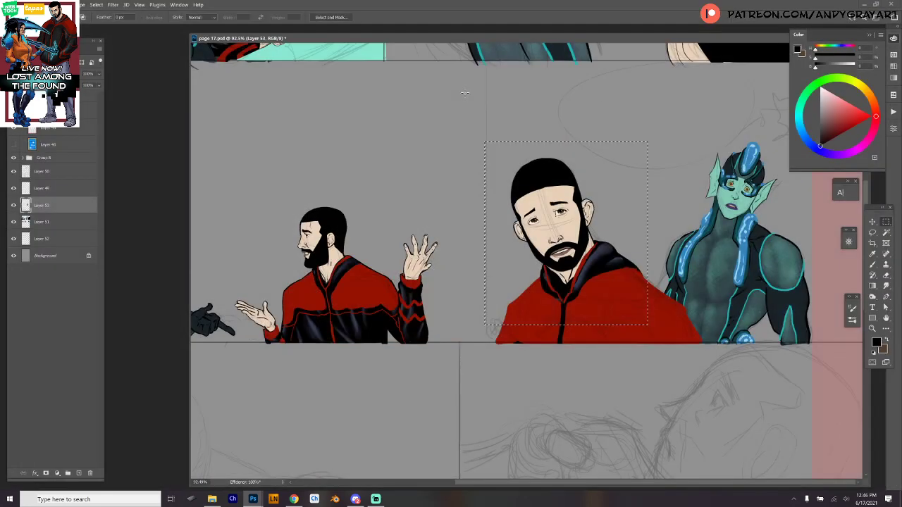
pyautogui.hotkey('ctrl', 'd')
# - Sample the forehead skin tone and trim the black hair at the front-facing man's temple above the larger visible ear
pyautogui.scroll(3, 599, 169)
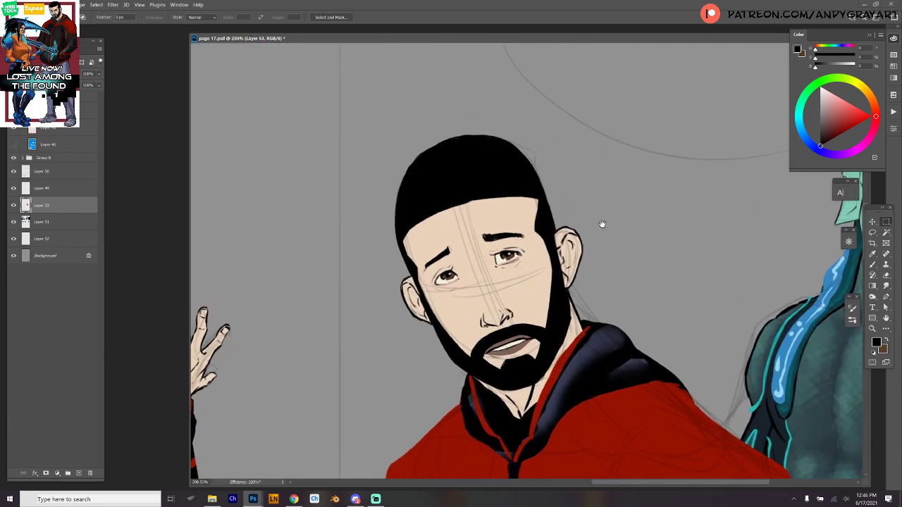
pyautogui.press('b')
pyautogui.keyDown('alt'); pyautogui.click(516, 227); pyautogui.keyUp('alt')
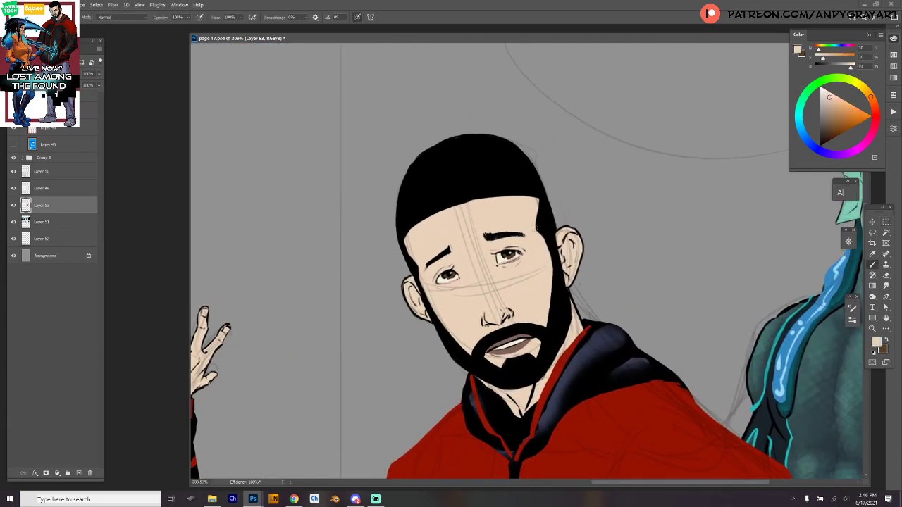
pyautogui.moveTo(535, 228); pyautogui.dragTo(541, 204)
pyautogui.hotkey('ctrl', 'z')
pyautogui.press('ctrl')
pyautogui.moveTo(544, 240); pyautogui.dragTo(554, 271)
pyautogui.moveTo(541, 233)
pyautogui.mouseDown()
pyautogui.moveTo(551, 262)
pyautogui.moveTo(548, 255)
pyautogui.moveTo(548, 320)
pyautogui.mouseUp()
pyautogui.press('ctrl')
pyautogui.hotkey('ctrl', 'z')
pyautogui.moveTo(539, 200); pyautogui.dragTo(538, 214)
# - Retouch the front-facing man's forehead hairline with sampled black and raise it slightly by painting over its lower edge in sampled skin tone
pyautogui.keyDown('alt'); pyautogui.click(424, 222); pyautogui.keyUp('alt')
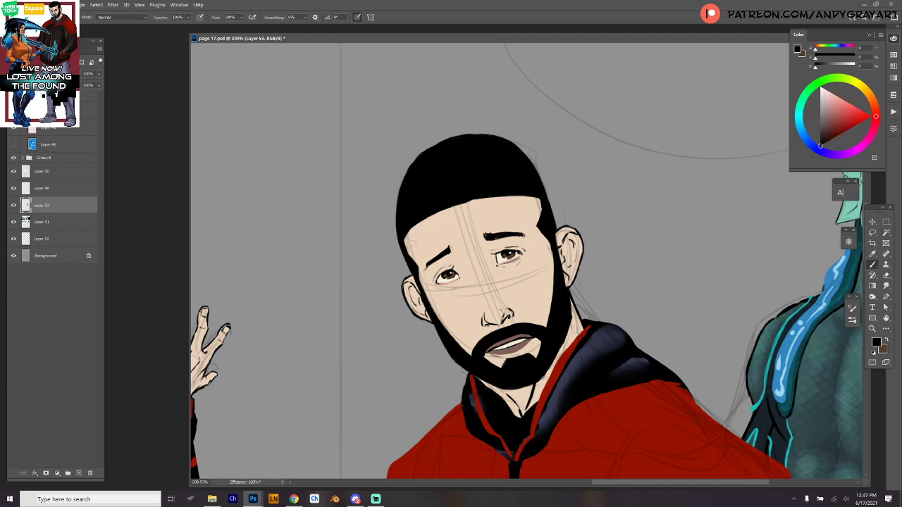
pyautogui.moveTo(403, 239)
pyautogui.mouseDown()
pyautogui.moveTo(473, 197)
pyautogui.moveTo(401, 236)
pyautogui.moveTo(494, 189)
pyautogui.moveTo(412, 220)
pyautogui.moveTo(502, 189)
pyautogui.moveTo(424, 213)
pyautogui.moveTo(486, 197)
pyautogui.mouseUp()
pyautogui.moveTo(421, 218); pyautogui.dragTo(486, 195)
pyautogui.keyDown('alt'); pyautogui.click(526, 213); pyautogui.keyUp('alt')
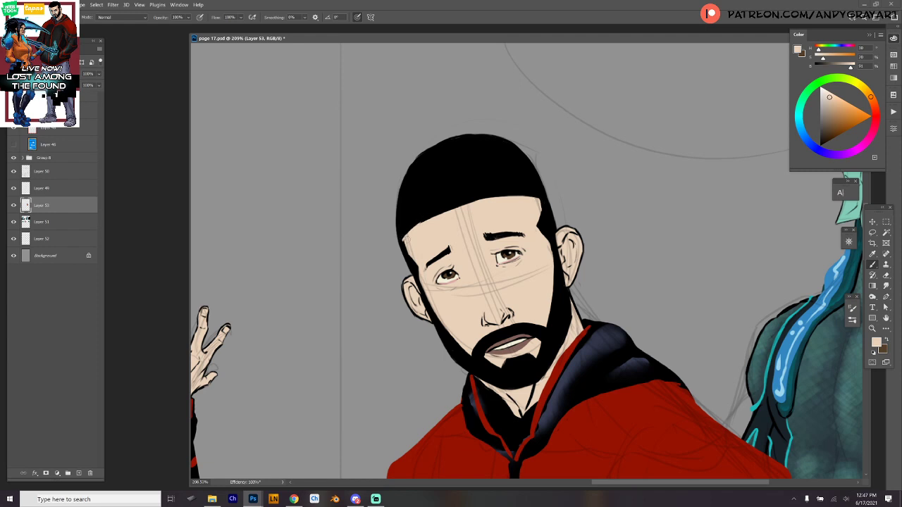
pyautogui.moveTo(403, 240)
pyautogui.mouseDown()
pyautogui.moveTo(407, 250)
pyautogui.moveTo(407, 228)
pyautogui.moveTo(462, 201)
pyautogui.moveTo(509, 195)
pyautogui.moveTo(473, 201)
pyautogui.mouseUp()
pyautogui.moveTo(538, 195)
pyautogui.mouseDown()
pyautogui.moveTo(486, 205)
pyautogui.moveTo(538, 196)
pyautogui.moveTo(473, 206)
pyautogui.moveTo(534, 191)
pyautogui.mouseUp()
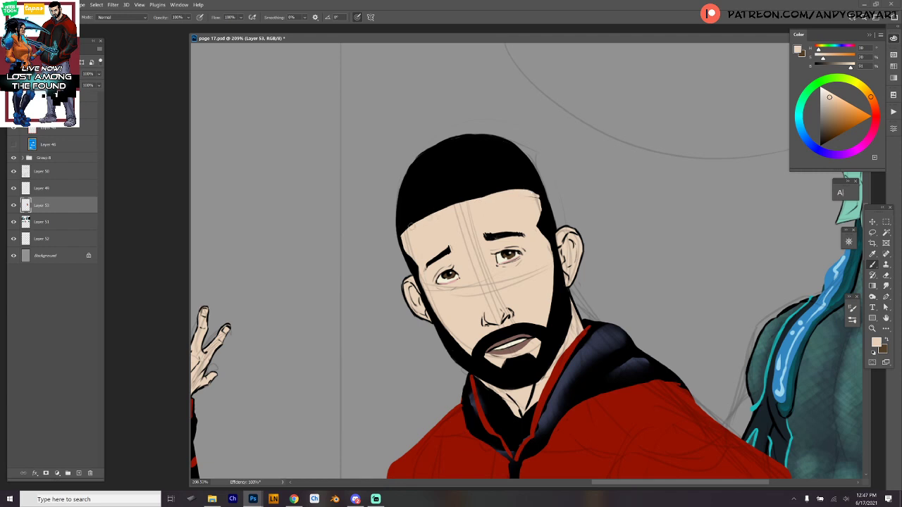
pyautogui.moveTo(402, 228); pyautogui.dragTo(458, 207)
# - Undo the uneven hairline strokes and repaint a clean black hairline edge across the left half of the man's forehead
pyautogui.keyDown('alt'); pyautogui.click(416, 207); pyautogui.keyUp('alt')
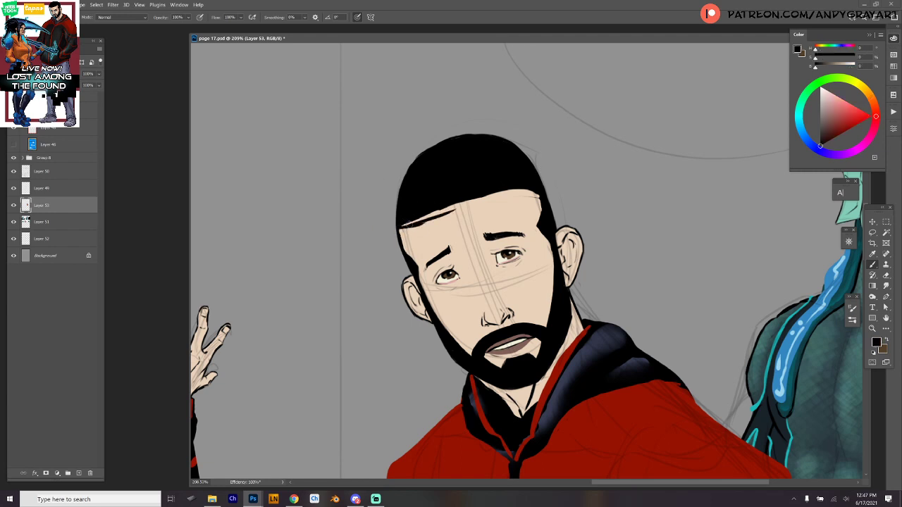
pyautogui.hotkey('ctrl', 'z')
pyautogui.hotkey('ctrl', 'z')
pyautogui.moveTo(399, 227); pyautogui.dragTo(459, 207)
pyautogui.moveTo(400, 225)
pyautogui.mouseDown()
pyautogui.moveTo(504, 189)
pyautogui.moveTo(423, 217)
pyautogui.mouseUp()
pyautogui.moveTo(422, 217)
pyautogui.mouseDown()
pyautogui.moveTo(498, 190)
pyautogui.moveTo(407, 222)
pyautogui.mouseUp()
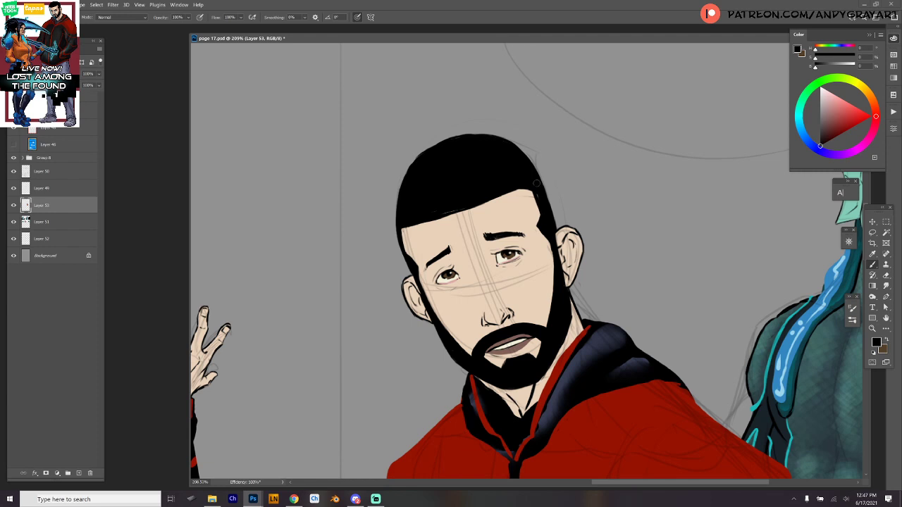
# - Resample the hair and skin colors and sharpen the right corner of the man's hairline, undoing the unwanted temple strokes
pyautogui.keyDown('alt'); pyautogui.click(538, 202); pyautogui.keyUp('alt')
pyautogui.moveTo(544, 208)
pyautogui.mouseDown()
pyautogui.moveTo(537, 219)
pyautogui.moveTo(542, 207)
pyautogui.moveTo(544, 216)
pyautogui.mouseUp()
pyautogui.keyDown('alt'); pyautogui.click(545, 233); pyautogui.keyUp('alt')
pyautogui.hotkey('ctrl', 'z')
pyautogui.hotkey('ctrl', 'z')
pyautogui.hotkey('ctrl', 'z')
pyautogui.keyDown('alt'); pyautogui.click(528, 199); pyautogui.keyUp('alt')
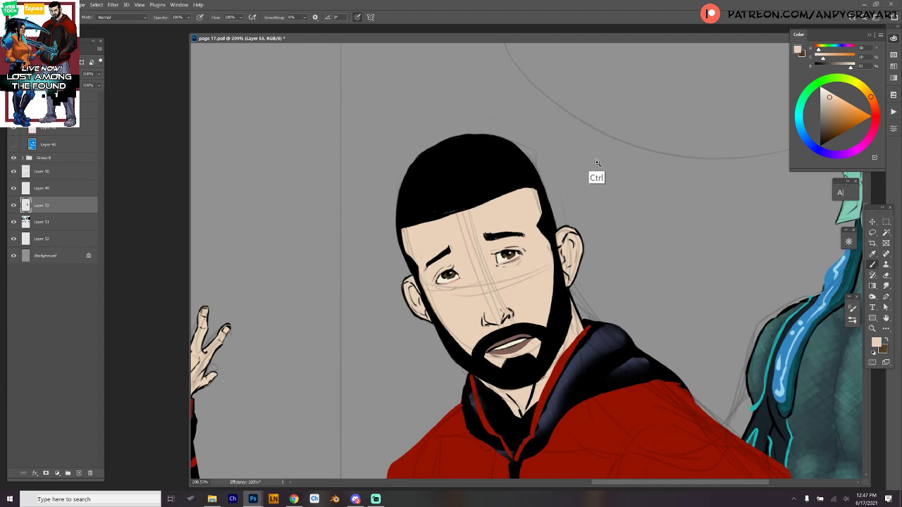
# - Review the colored panel row and the sketched panels below it, and save the page file
pyautogui.scroll(-5, 596, 169)
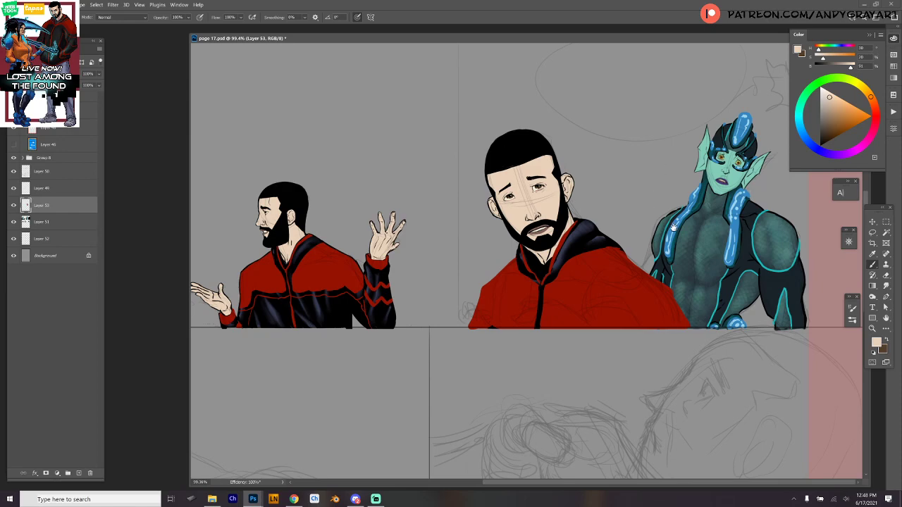
pyautogui.scroll(-1, 665, 233)
pyautogui.scroll(5, 664, 310)
pyautogui.scroll(-5, 664, 328)
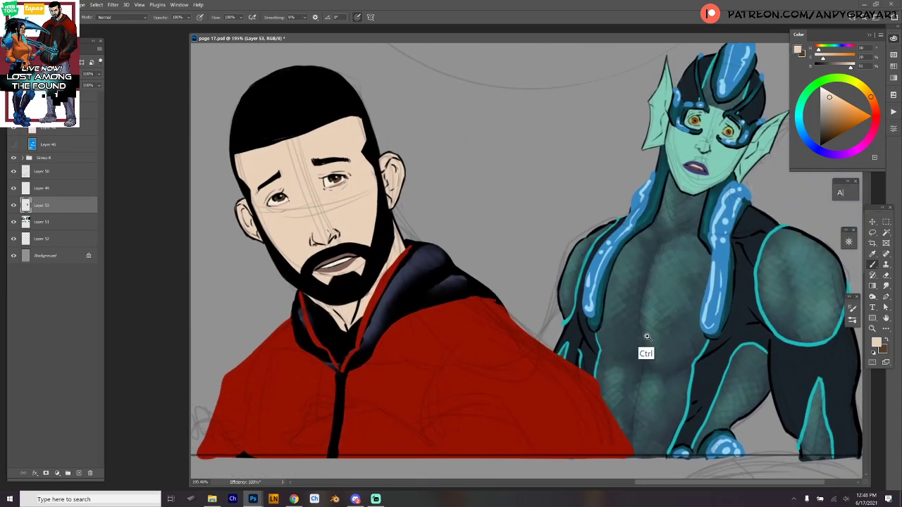
pyautogui.scroll(-4, 565, 329)
pyautogui.scroll(3, 565, 329)
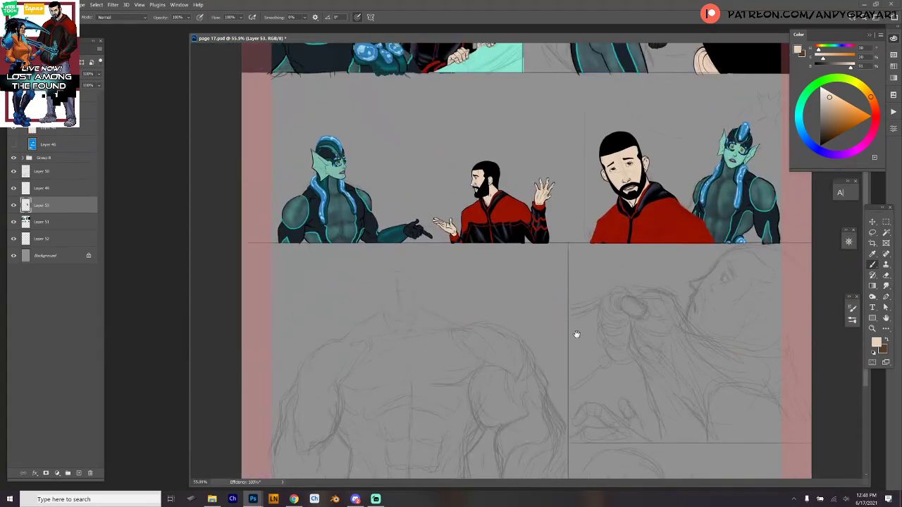
pyautogui.scroll(-5, 519, 397)
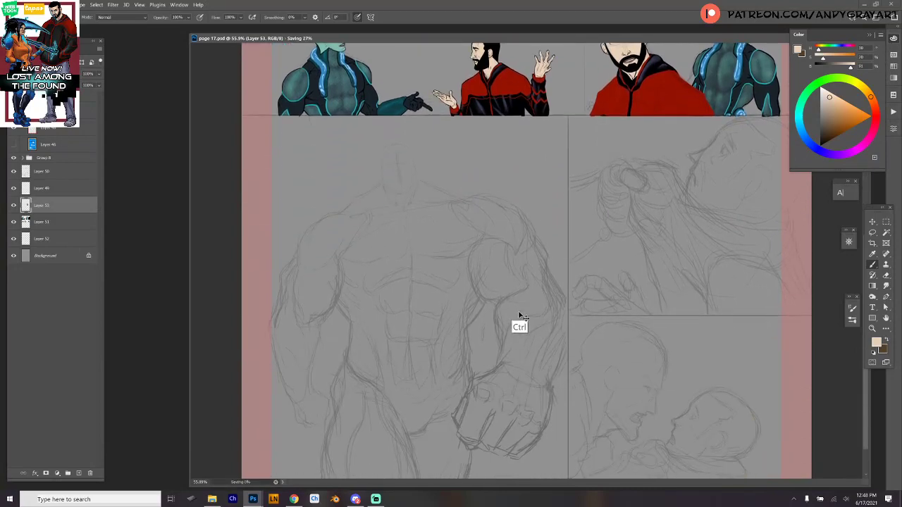
pyautogui.scroll(2, 510, 320)
pyautogui.moveTo(509, 318); pyautogui.dragTo(569, 354)
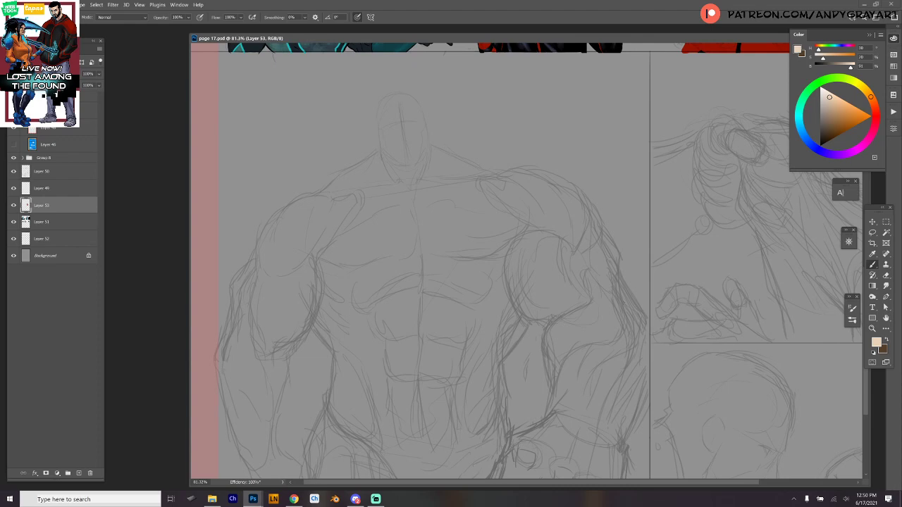
# - Select the large muscular figure sketch in the lower-left panel with a rectangular marquee and scale it down to about 95% on Layer 50
pyautogui.moveTo(669, 251); pyautogui.dragTo(614, 154)
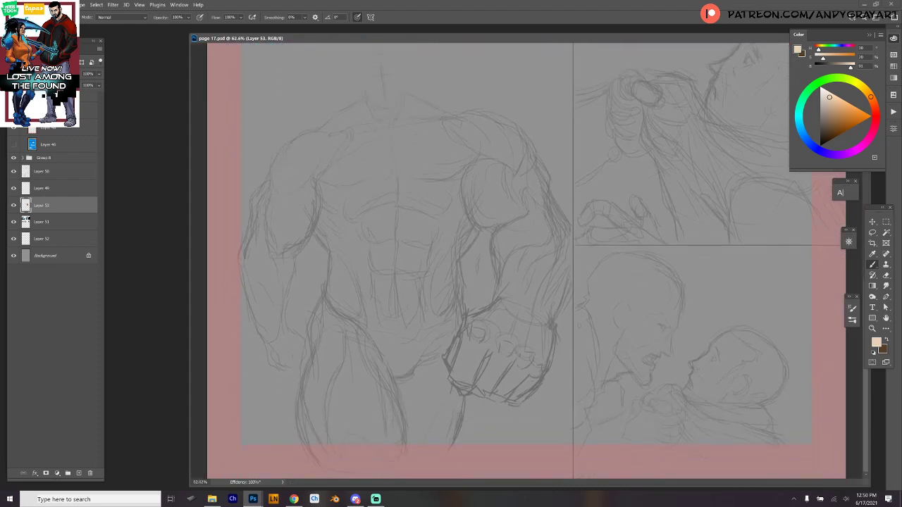
pyautogui.scroll(-2, 528, 260)
pyautogui.press('m')
pyautogui.moveTo(257, 86); pyautogui.dragTo(565, 467)
pyautogui.hotkey('ctrl', 't')
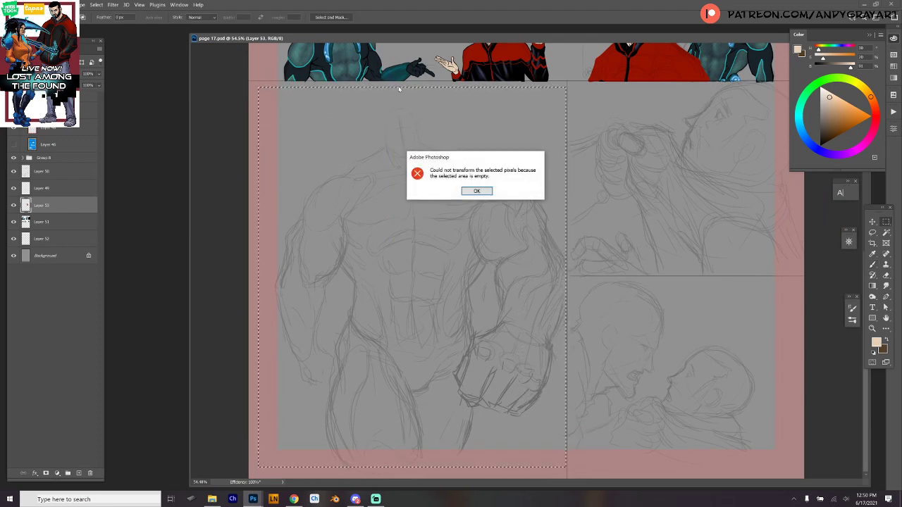
pyautogui.press('Return')
pyautogui.click(68, 172)
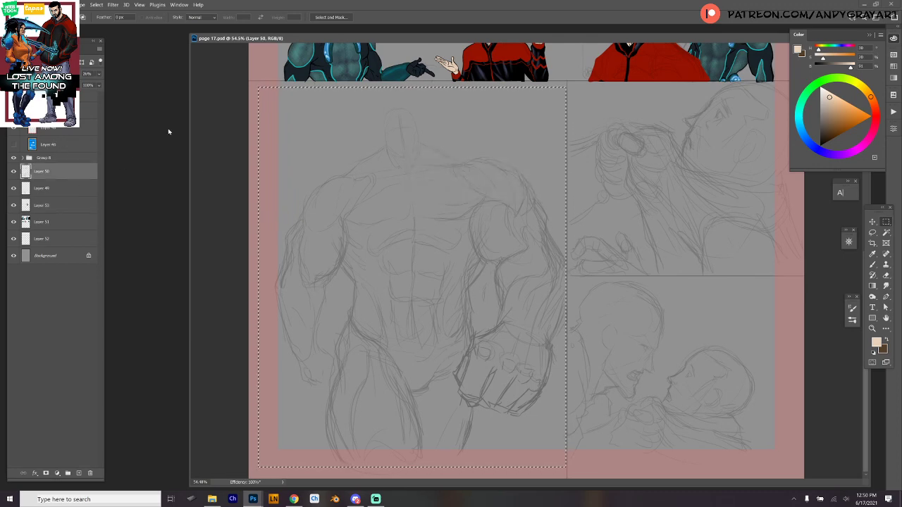
pyautogui.hotkey('ctrl', 't')
pyautogui.moveTo(257, 88); pyautogui.dragTo(269, 105)
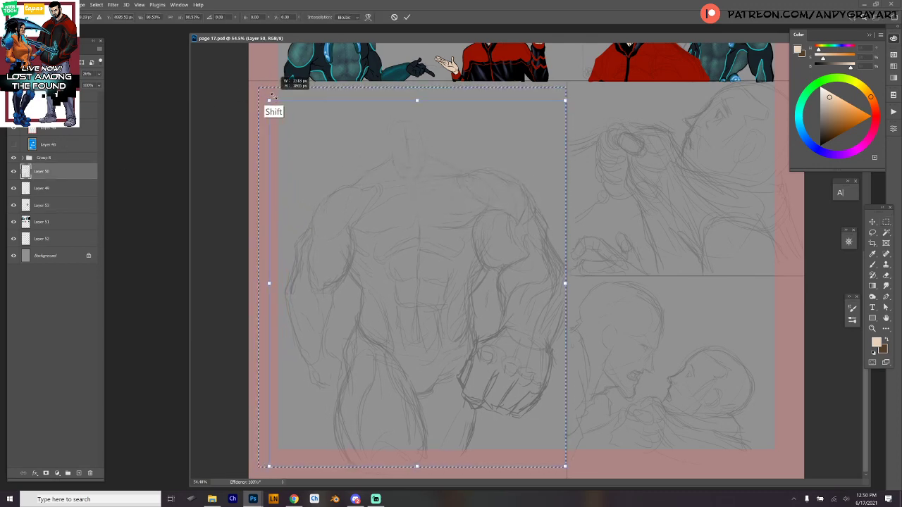
pyautogui.moveTo(563, 105); pyautogui.dragTo(556, 105)
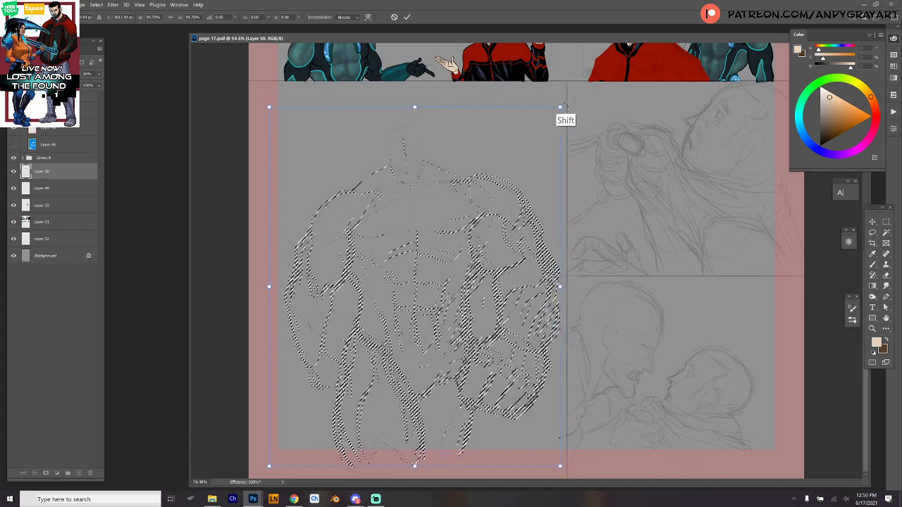
pyautogui.press('Return')
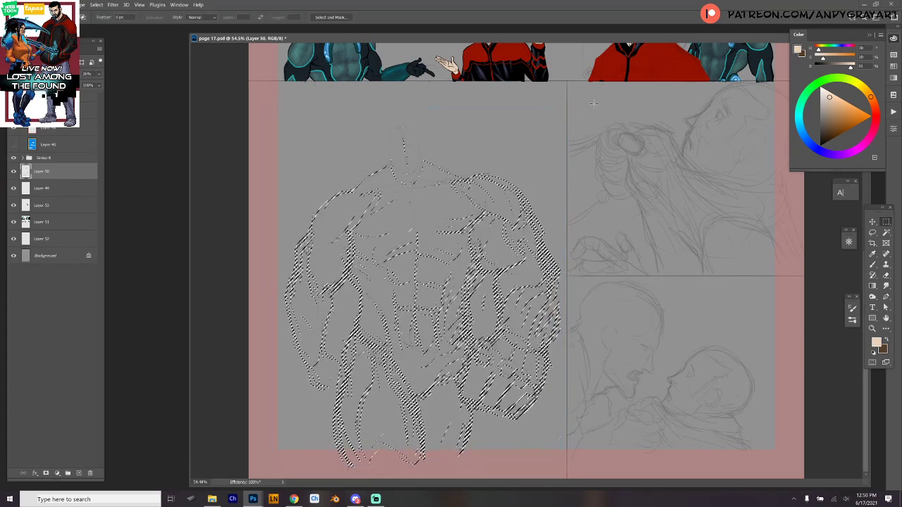
# - Deselect the muscular figure sketch, and close the page 10.jpg preview to open page 10.psd as a color reference
pyautogui.hotkey('ctrl', 'd')
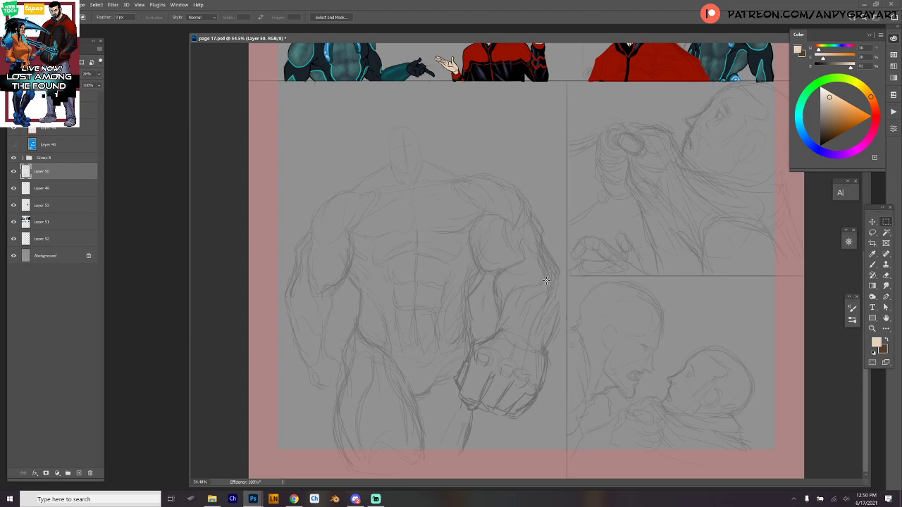
pyautogui.press('b')
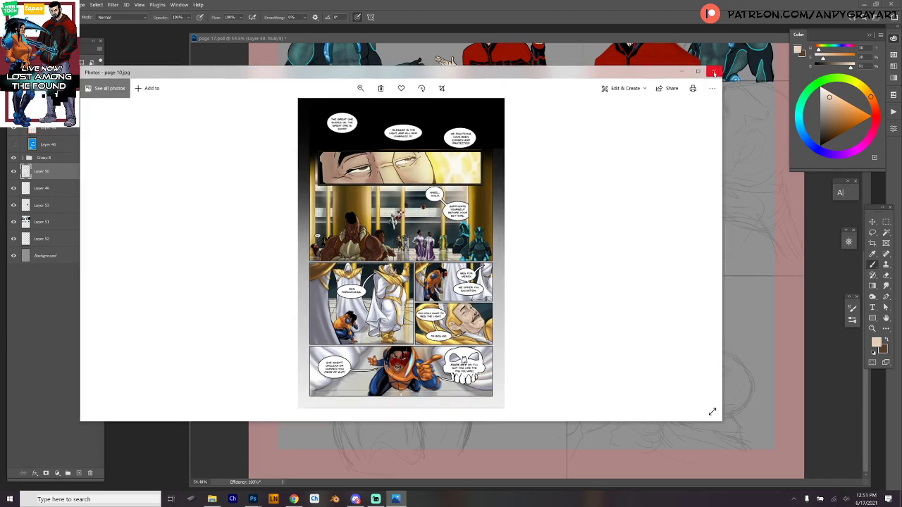
pyautogui.click(716, 69)
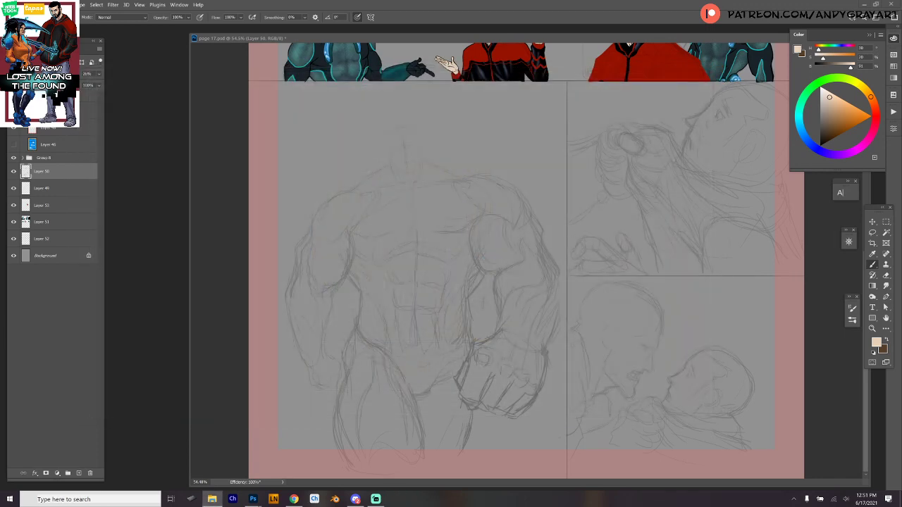
pyautogui.moveTo(31, 178); pyautogui.dragTo(152, 205)
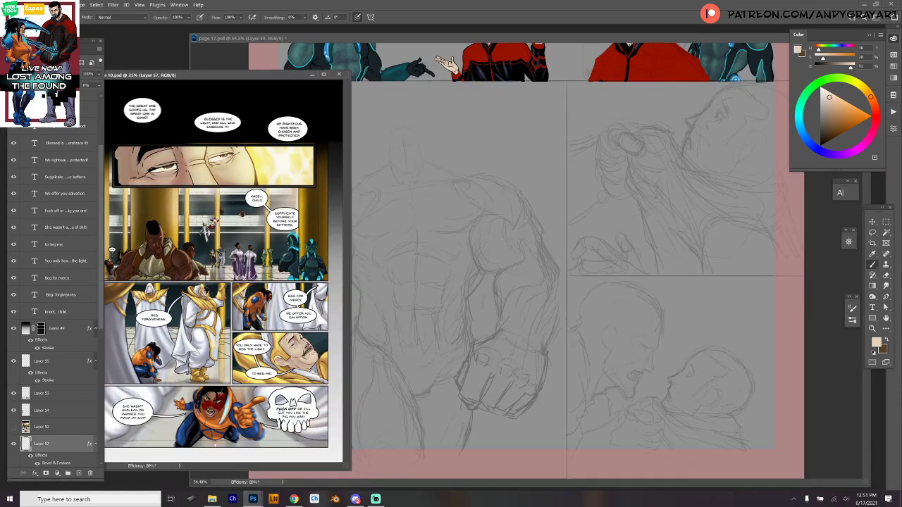
# - Collapse and hide the text group in page 10.psd, and hide the balloon and shading layers above Group 2
pyautogui.scroll(2, 46, 176)
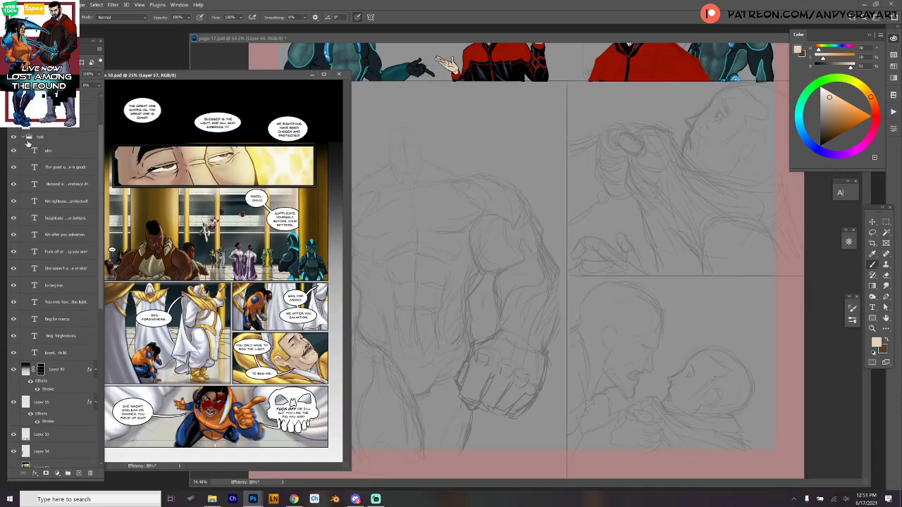
pyautogui.click(23, 137)
pyautogui.click(12, 138)
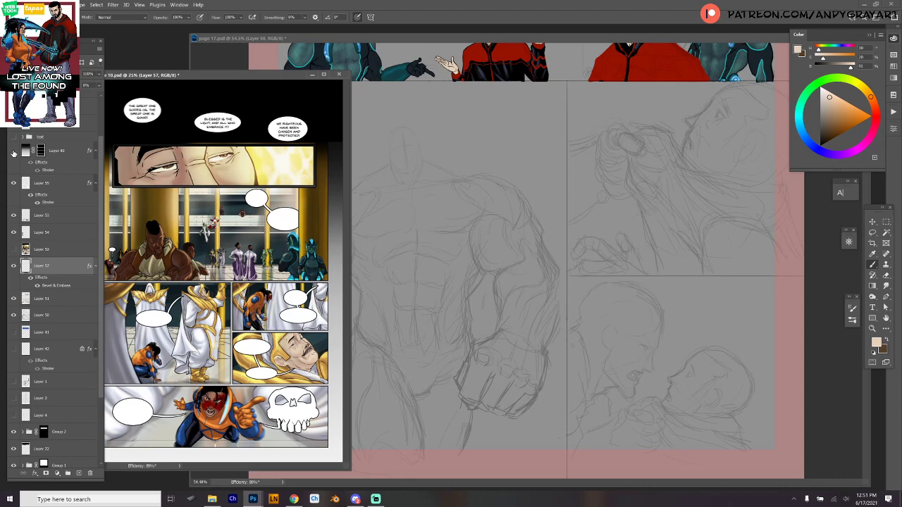
pyautogui.moveTo(13, 152)
pyautogui.mouseDown()
pyautogui.moveTo(16, 303)
pyautogui.moveTo(31, 396)
pyautogui.mouseUp()
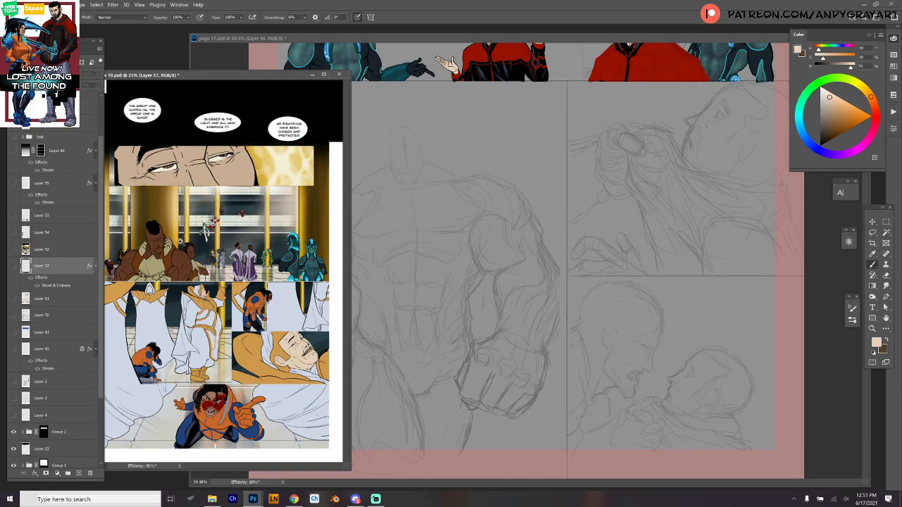
# - Sample the brown skin color from the mohawked man's shoulder in page 10.psd and lighten it for use on page 17
pyautogui.moveTo(180, 242); pyautogui.dragTo(280, 269)
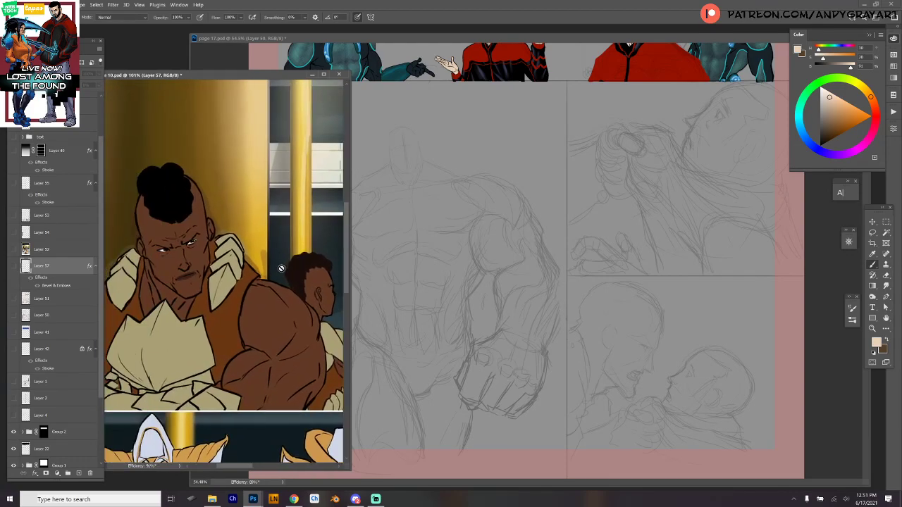
pyautogui.keyDown('alt'); pyautogui.click(269, 324); pyautogui.keyUp('alt')
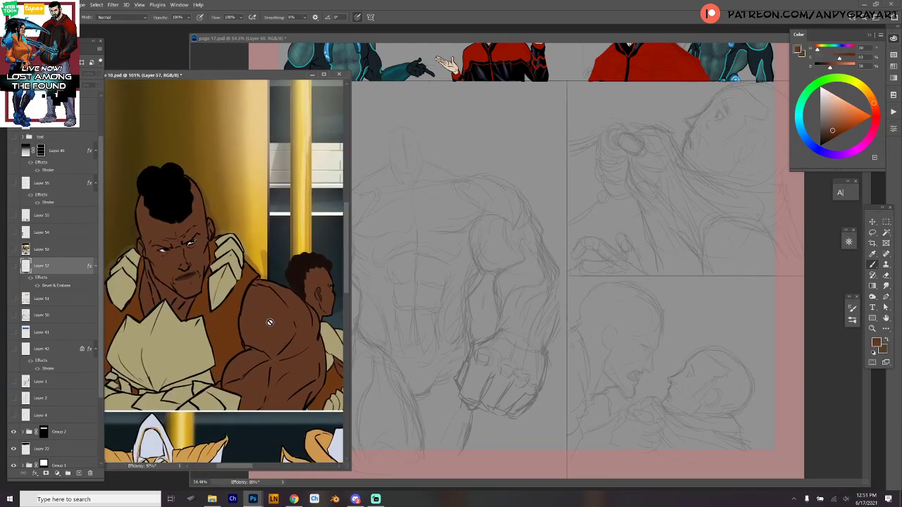
pyautogui.click(833, 120)
pyautogui.click(835, 118)
pyautogui.click(632, 175)
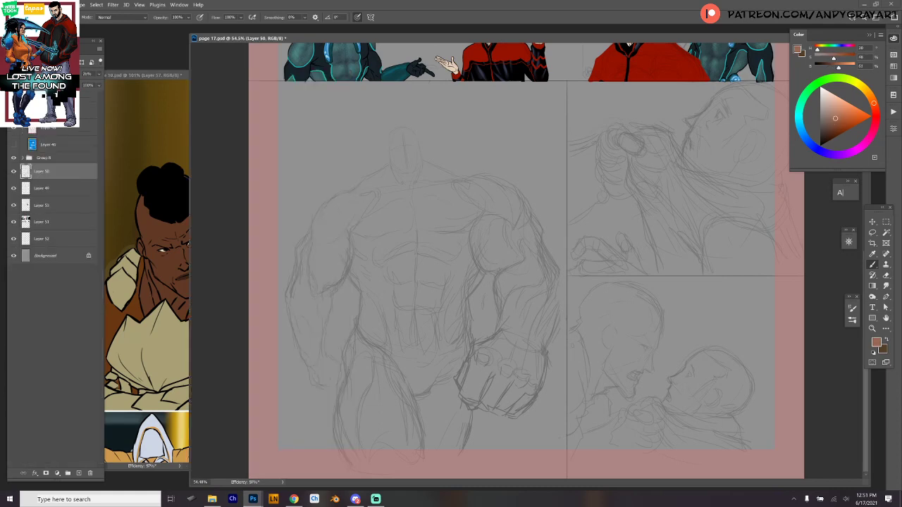
# - Merge Layer 53 down into Layer 51 on page 17
pyautogui.rightClick(585, 177)
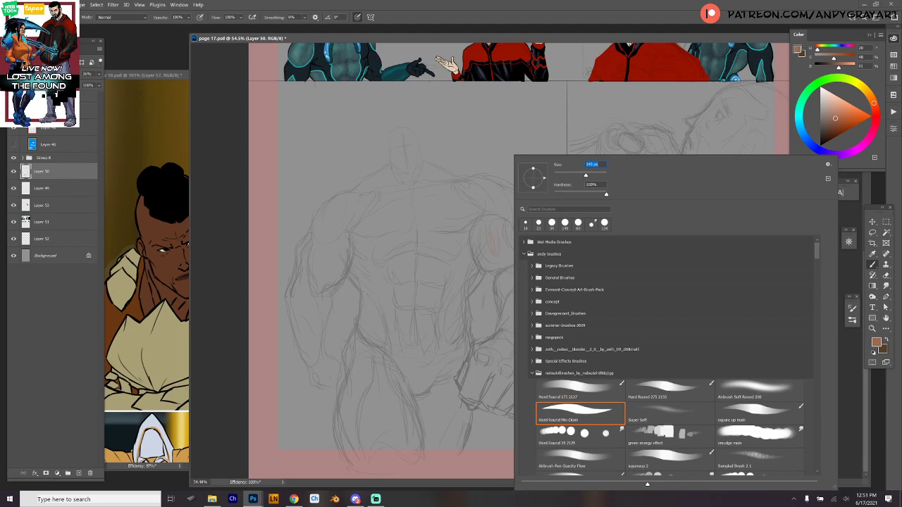
pyautogui.click(68, 226)
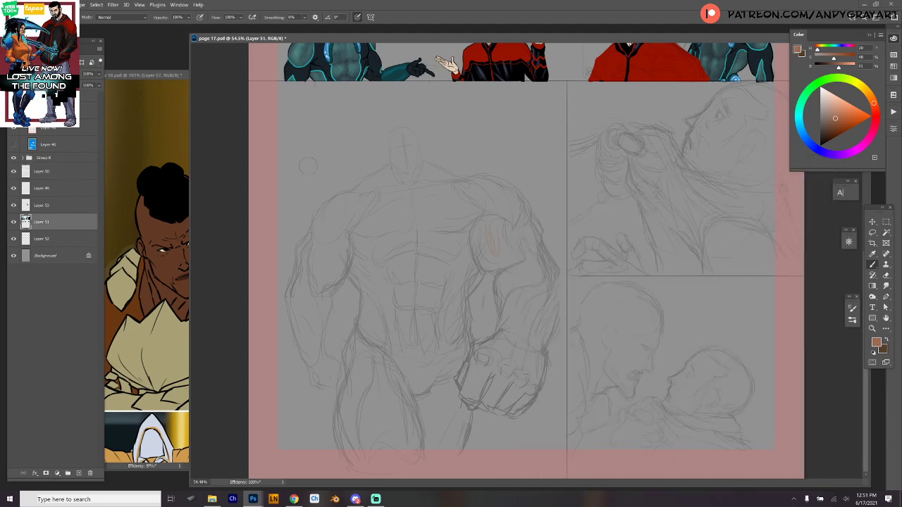
pyautogui.click(78, 211)
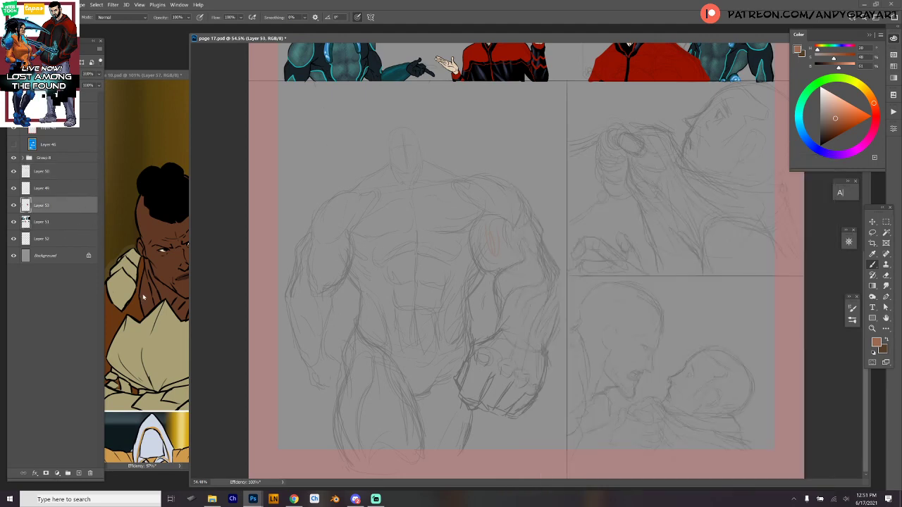
pyautogui.scroll(3, 543, 328)
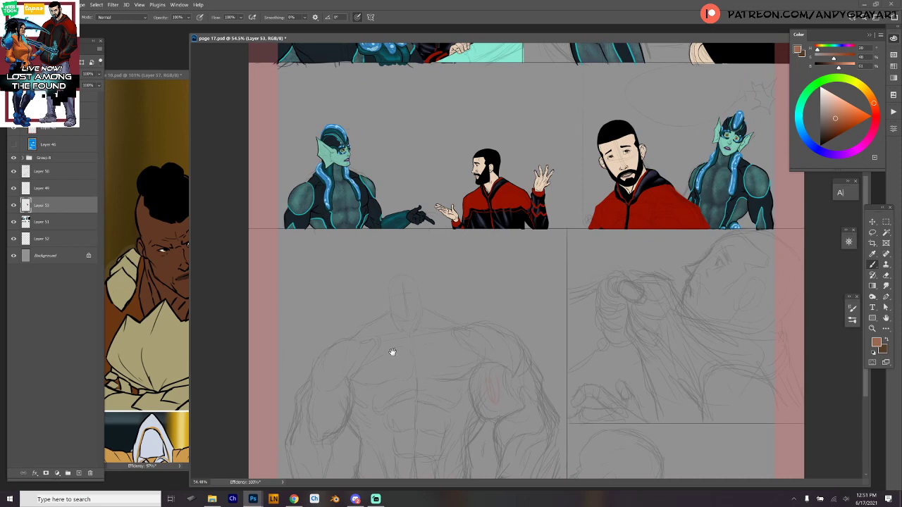
pyautogui.hotkey('ctrl', 'e')
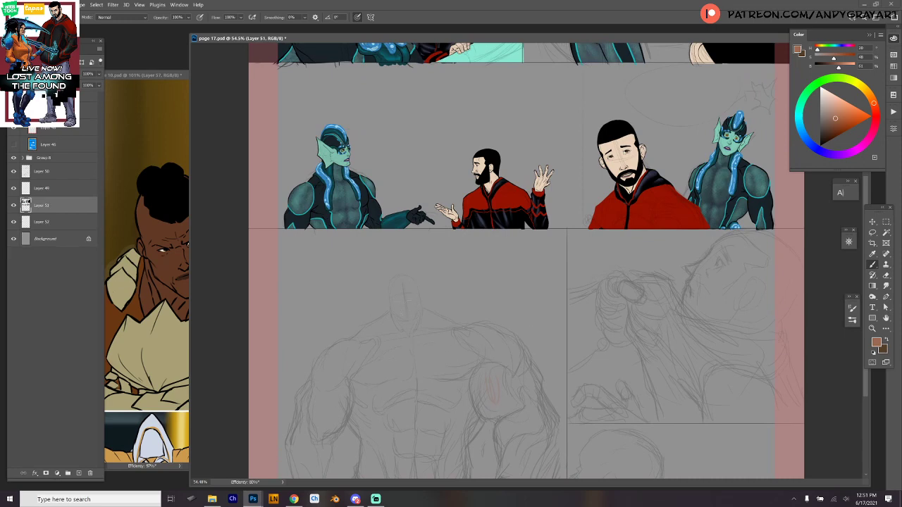
# - Adjust the brown skin tone and paint a thick outline around the muscular figure's head on Layer 51
pyautogui.moveTo(392, 283); pyautogui.dragTo(401, 326)
pyautogui.click(831, 129)
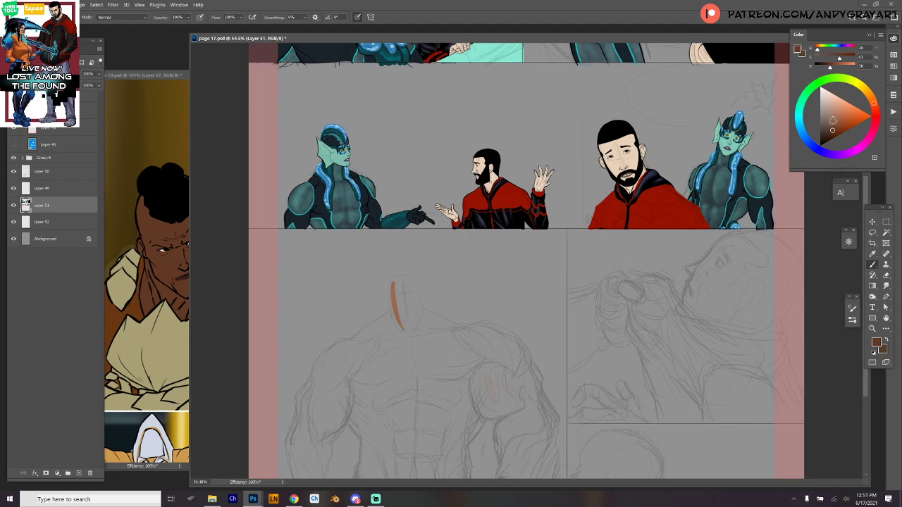
pyautogui.click(832, 120)
pyautogui.moveTo(393, 284)
pyautogui.mouseDown()
pyautogui.moveTo(399, 330)
pyautogui.moveTo(398, 280)
pyautogui.moveTo(425, 286)
pyautogui.moveTo(439, 248)
pyautogui.moveTo(461, 255)
pyautogui.moveTo(502, 204)
pyautogui.mouseUp()
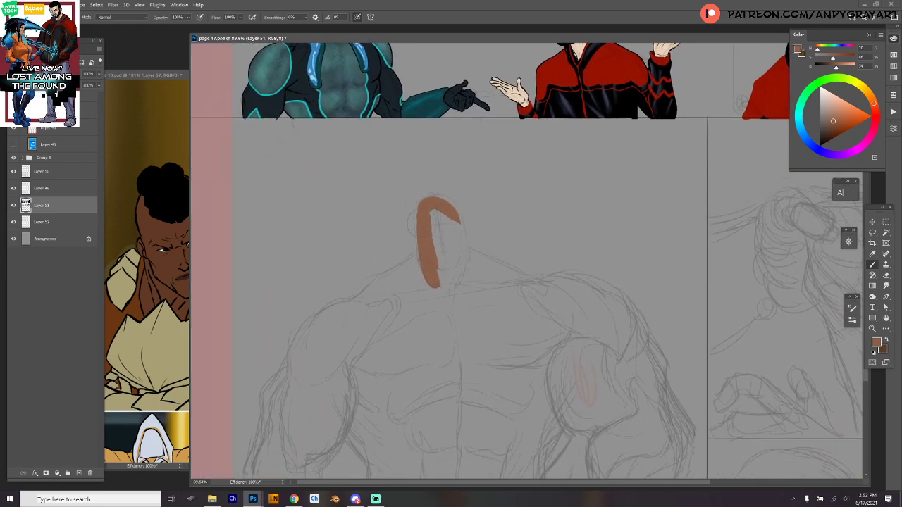
pyautogui.moveTo(416, 204); pyautogui.dragTo(418, 262)
pyautogui.moveTo(426, 200)
pyautogui.mouseDown()
pyautogui.moveTo(455, 206)
pyautogui.moveTo(457, 255)
pyautogui.moveTo(466, 267)
pyautogui.mouseUp()
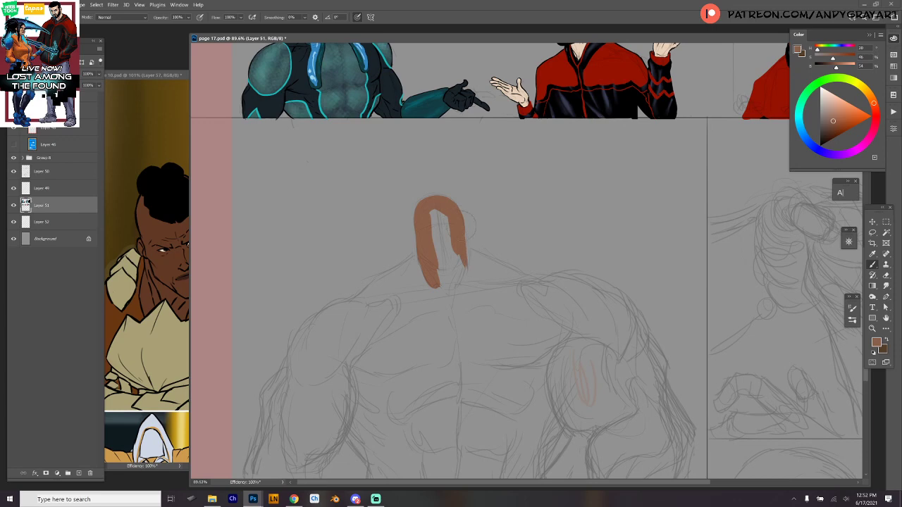
# - Adjust the brush size and extend the right side of the head outline down to the neck
pyautogui.moveTo(466, 230); pyautogui.dragTo(470, 281)
pyautogui.hotkey('ctrl', 'z')
pyautogui.rightClick(476, 225)
pyautogui.click(533, 175)
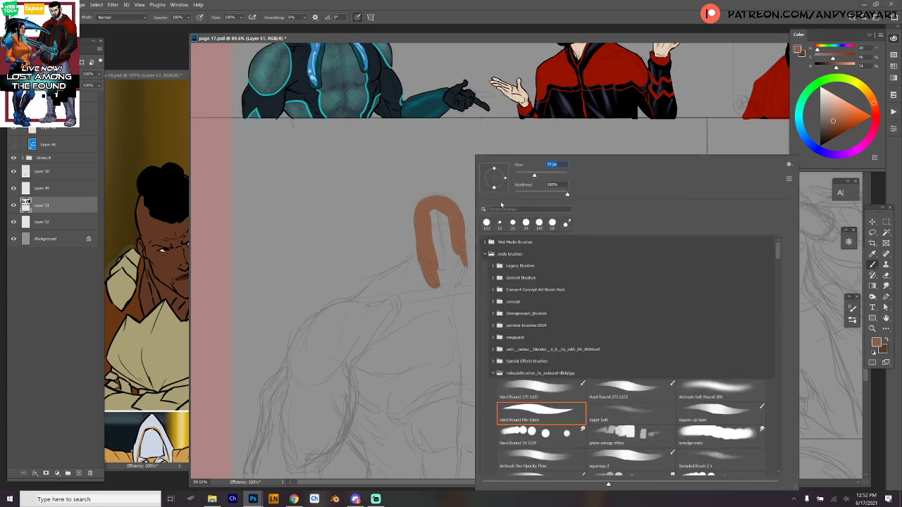
pyautogui.press('Return')
pyautogui.moveTo(454, 230)
pyautogui.mouseDown()
pyautogui.moveTo(469, 238)
pyautogui.moveTo(485, 299)
pyautogui.mouseUp()
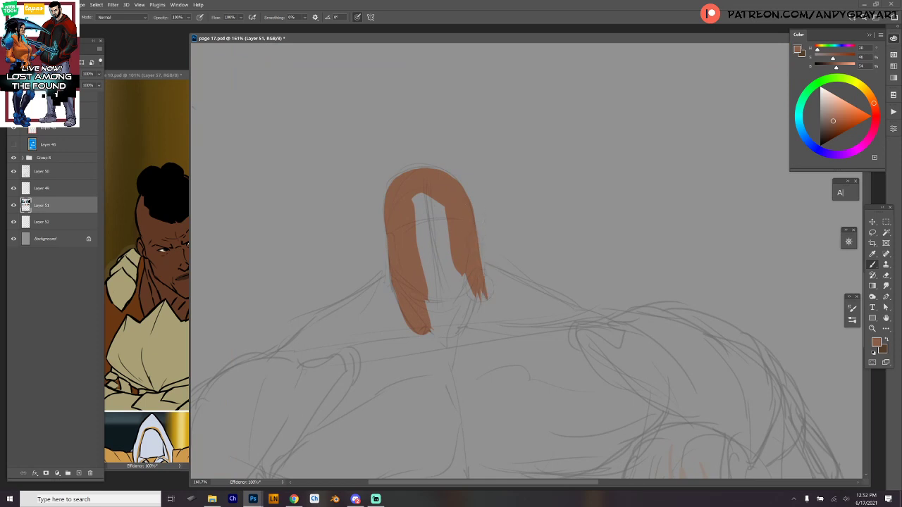
# - Outline the left side of the neck and its slope to the shoulder, undoing the stray strokes
pyautogui.moveTo(394, 284); pyautogui.dragTo(391, 327)
pyautogui.moveTo(388, 268); pyautogui.dragTo(384, 328)
pyautogui.moveTo(477, 221); pyautogui.dragTo(579, 124)
pyautogui.moveTo(493, 173); pyautogui.dragTo(429, 214)
pyautogui.hotkey('ctrl', 'z')
pyautogui.moveTo(492, 177)
pyautogui.mouseDown()
pyautogui.moveTo(368, 254)
pyautogui.moveTo(435, 248)
pyautogui.moveTo(368, 255)
pyautogui.moveTo(465, 247)
pyautogui.mouseUp()
pyautogui.hotkey('ctrl', 'z')
pyautogui.hotkey('ctrl', 'z')
# - Outline the figure's left-hand shoulder and the outer edge of that arm down to the wrist in brown
pyautogui.moveTo(610, 186); pyautogui.dragTo(620, 82)
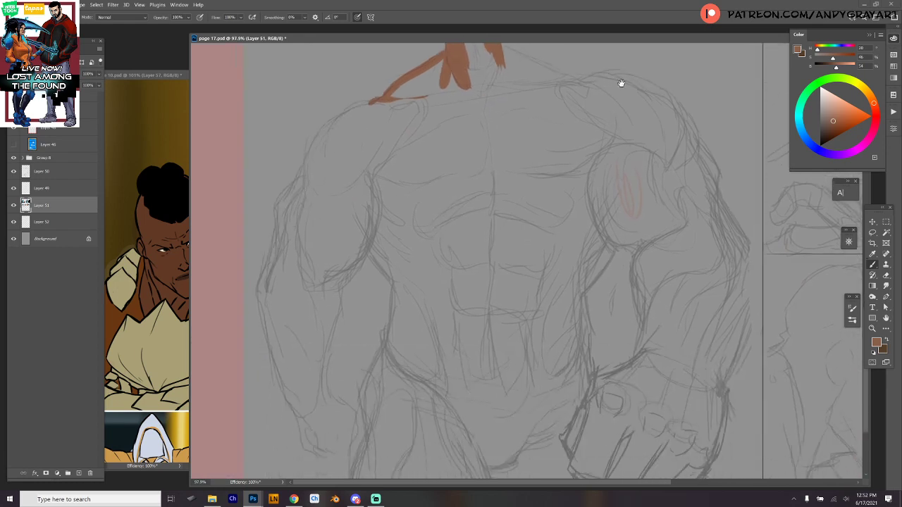
pyautogui.moveTo(369, 105)
pyautogui.mouseDown()
pyautogui.moveTo(325, 126)
pyautogui.moveTo(321, 148)
pyautogui.moveTo(308, 149)
pyautogui.mouseUp()
pyautogui.moveTo(341, 112)
pyautogui.mouseDown()
pyautogui.moveTo(307, 143)
pyautogui.moveTo(301, 206)
pyautogui.mouseUp()
pyautogui.moveTo(300, 168)
pyautogui.mouseDown()
pyautogui.moveTo(276, 204)
pyautogui.moveTo(258, 284)
pyautogui.moveTo(302, 446)
pyautogui.mouseUp()
# - Replace the uneven inner upper-arm strokes with a brown outline running from the left armpit to the elbow
pyautogui.moveTo(324, 296)
pyautogui.mouseDown()
pyautogui.moveTo(364, 265)
pyautogui.moveTo(380, 214)
pyautogui.moveTo(368, 263)
pyautogui.mouseUp()
pyautogui.hotkey('ctrl', 'z')
pyautogui.hotkey('ctrl', 'z')
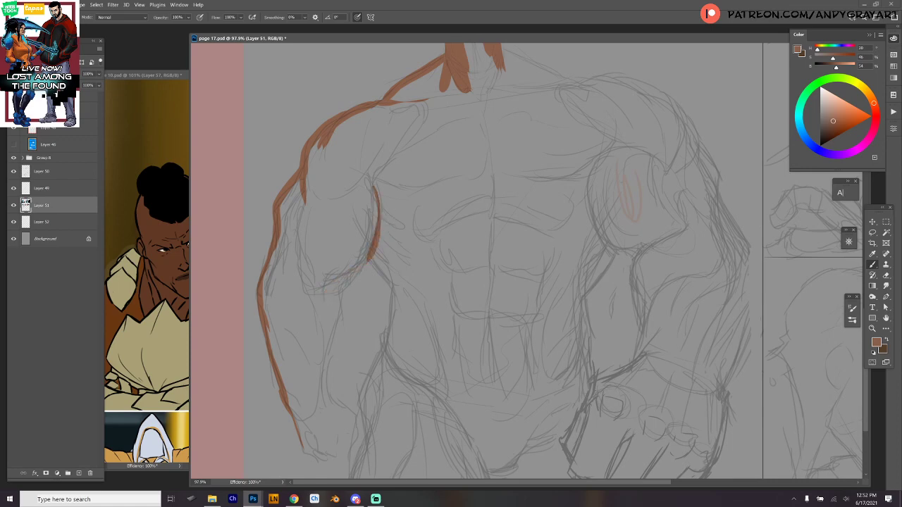
pyautogui.hotkey('ctrl', 'z')
pyautogui.moveTo(374, 180)
pyautogui.mouseDown()
pyautogui.moveTo(378, 235)
pyautogui.moveTo(318, 296)
pyautogui.mouseUp()
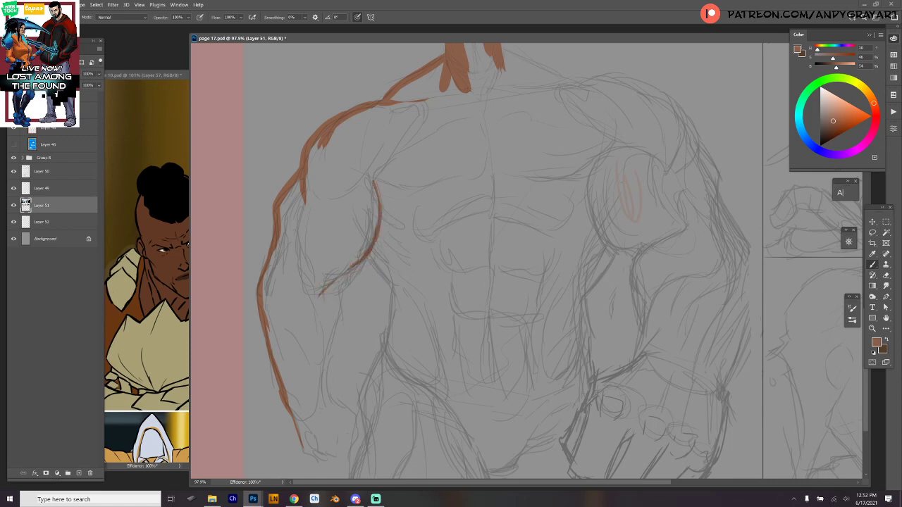
pyautogui.moveTo(348, 267); pyautogui.dragTo(320, 304)
# - Outline the inner edge of the left forearm from elbow to wrist, undoing the misplaced attempts
pyautogui.moveTo(356, 267); pyautogui.dragTo(341, 301)
pyautogui.hotkey('ctrl', 'z')
pyautogui.moveTo(353, 267); pyautogui.dragTo(327, 362)
pyautogui.hotkey('ctrl', 'z')
pyautogui.moveTo(344, 305)
pyautogui.mouseDown()
pyautogui.moveTo(323, 415)
pyautogui.moveTo(336, 377)
pyautogui.moveTo(332, 416)
pyautogui.moveTo(350, 325)
pyautogui.mouseUp()
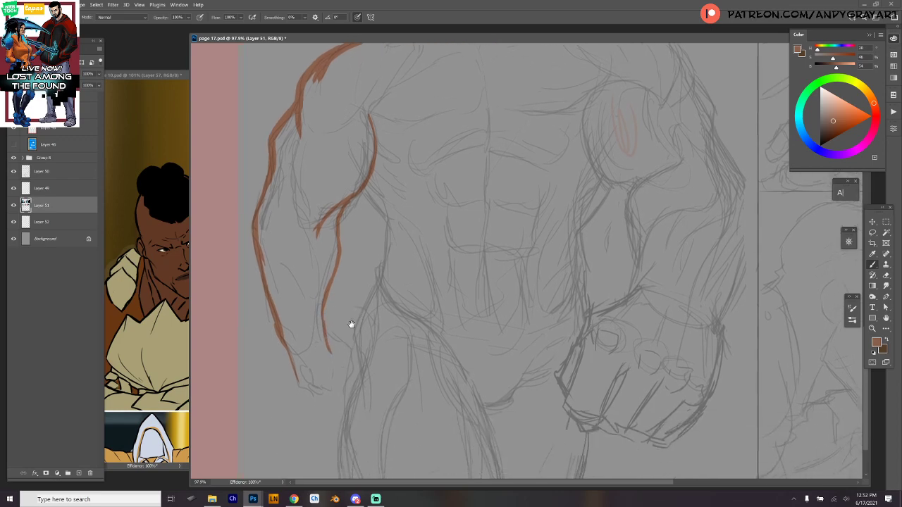
# - Outline the hanging hand at the end of the left arm and thicken the inner forearm line
pyautogui.moveTo(283, 347)
pyautogui.mouseDown()
pyautogui.moveTo(304, 387)
pyautogui.moveTo(328, 395)
pyautogui.mouseUp()
pyautogui.moveTo(312, 391)
pyautogui.mouseDown()
pyautogui.moveTo(342, 401)
pyautogui.moveTo(350, 374)
pyautogui.mouseUp()
pyautogui.moveTo(326, 332)
pyautogui.mouseDown()
pyautogui.moveTo(356, 367)
pyautogui.moveTo(331, 400)
pyautogui.mouseUp()
pyautogui.moveTo(324, 310); pyautogui.dragTo(328, 332)
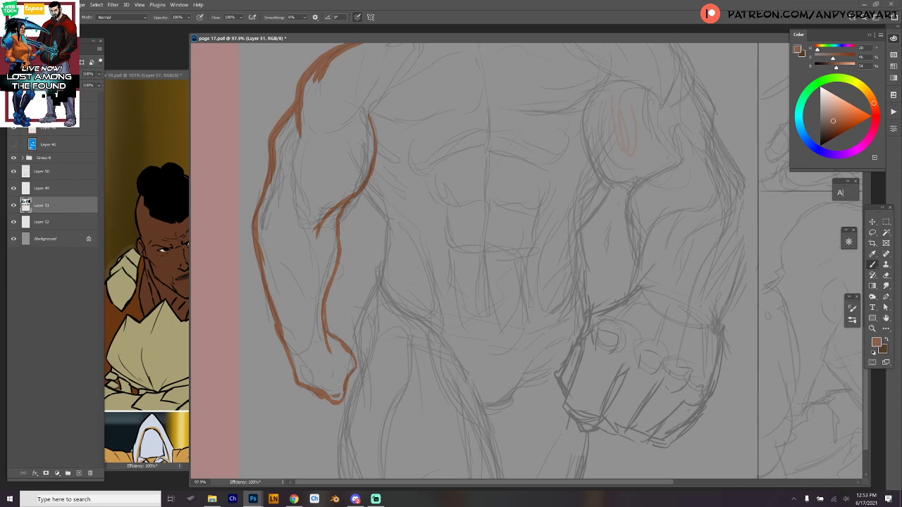
pyautogui.moveTo(342, 228)
pyautogui.mouseDown()
pyautogui.moveTo(331, 345)
pyautogui.moveTo(353, 348)
pyautogui.moveTo(352, 372)
pyautogui.moveTo(331, 393)
pyautogui.moveTo(300, 380)
pyautogui.moveTo(288, 356)
pyautogui.moveTo(317, 394)
pyautogui.moveTo(345, 399)
pyautogui.moveTo(328, 404)
pyautogui.moveTo(358, 361)
pyautogui.moveTo(352, 344)
pyautogui.mouseUp()
pyautogui.press('e')
pyautogui.moveTo(570, 170)
pyautogui.mouseDown()
pyautogui.moveTo(606, 376)
pyautogui.moveTo(573, 284)
pyautogui.mouseUp()
pyautogui.press('b')
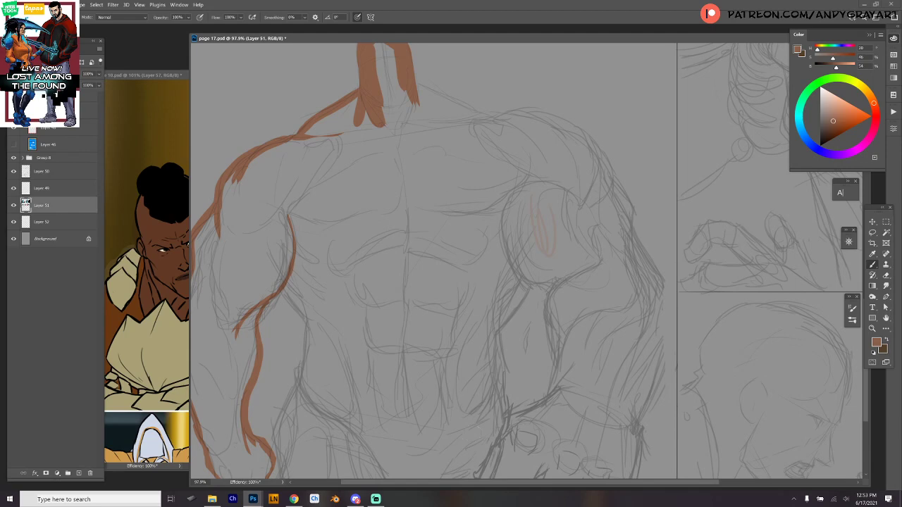
# - Outline the left side of the torso from the armpit down to the hip, redoing the misplaced strokes
pyautogui.moveTo(283, 286); pyautogui.dragTo(324, 320)
pyautogui.hotkey('ctrl', 'z')
pyautogui.scroll(-3, 364, 256)
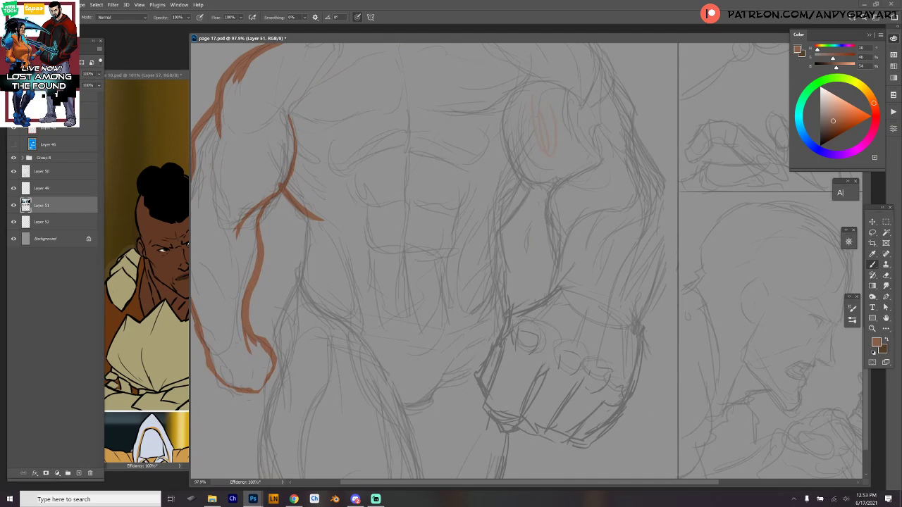
pyautogui.moveTo(310, 221); pyautogui.dragTo(308, 264)
pyautogui.hotkey('ctrl', 'z')
pyautogui.moveTo(310, 220); pyautogui.dragTo(305, 281)
pyautogui.moveTo(307, 245)
pyautogui.mouseDown()
pyautogui.moveTo(310, 304)
pyautogui.moveTo(334, 325)
pyautogui.mouseUp()
# - Outline the right side of the torso down to the hip and join both sides with a curve across the lower abdomen
pyautogui.moveTo(532, 181)
pyautogui.mouseDown()
pyautogui.moveTo(474, 243)
pyautogui.moveTo(497, 248)
pyautogui.moveTo(503, 260)
pyautogui.mouseUp()
pyautogui.hotkey('ctrl', 'z')
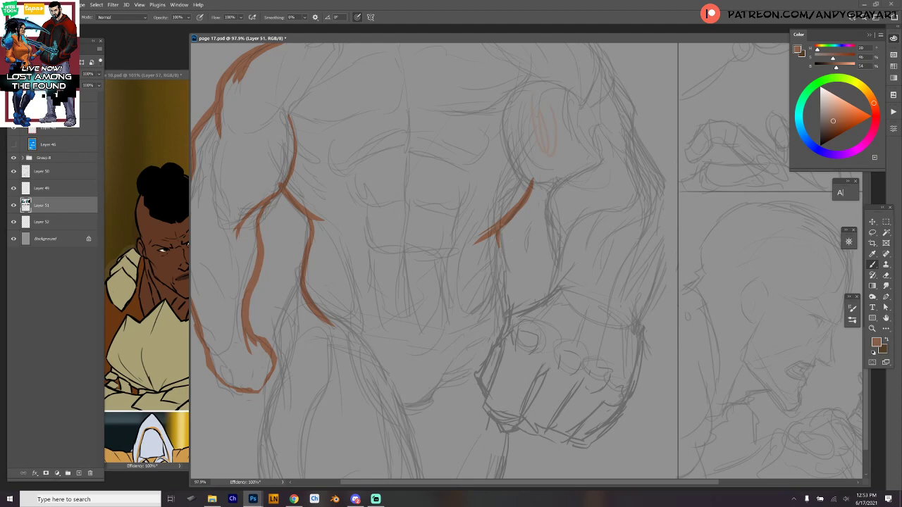
pyautogui.moveTo(497, 231); pyautogui.dragTo(505, 272)
pyautogui.hotkey('ctrl', 'z')
pyautogui.hotkey('ctrl', 'z')
pyautogui.moveTo(498, 230)
pyautogui.mouseDown()
pyautogui.moveTo(505, 307)
pyautogui.moveTo(488, 337)
pyautogui.moveTo(521, 276)
pyautogui.mouseUp()
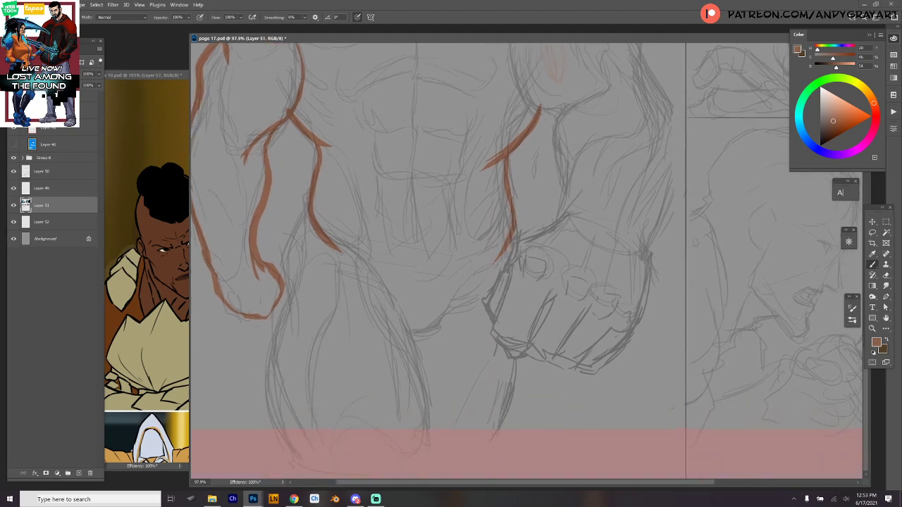
pyautogui.moveTo(513, 234)
pyautogui.mouseDown()
pyautogui.moveTo(463, 280)
pyautogui.moveTo(317, 233)
pyautogui.mouseUp()
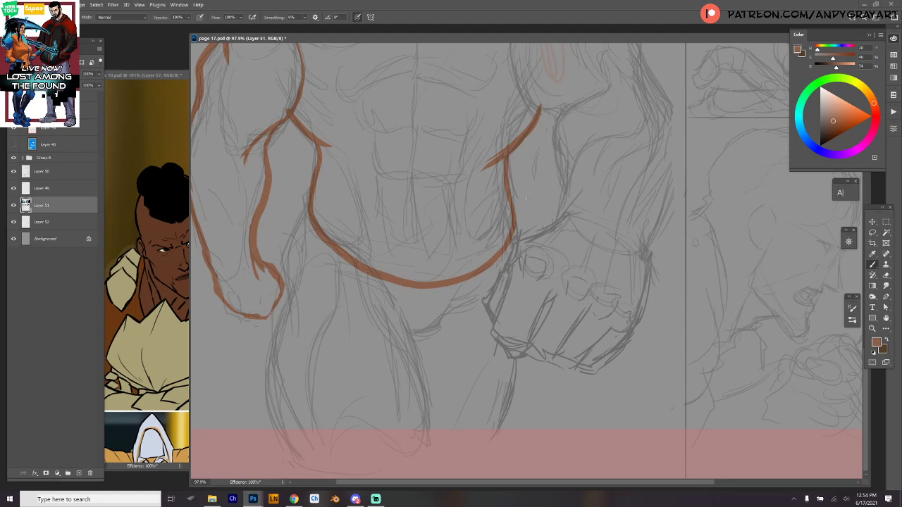
# - Outline the inner edge of the right upper arm around the biceps and the start of the inner forearm
pyautogui.moveTo(525, 199)
pyautogui.mouseDown()
pyautogui.moveTo(563, 243)
pyautogui.moveTo(517, 382)
pyautogui.mouseUp()
pyautogui.moveTo(480, 150)
pyautogui.mouseDown()
pyautogui.moveTo(493, 243)
pyautogui.moveTo(513, 251)
pyautogui.moveTo(492, 247)
pyautogui.moveTo(510, 266)
pyautogui.moveTo(517, 331)
pyautogui.mouseUp()
pyautogui.hotkey('ctrl', 'z')
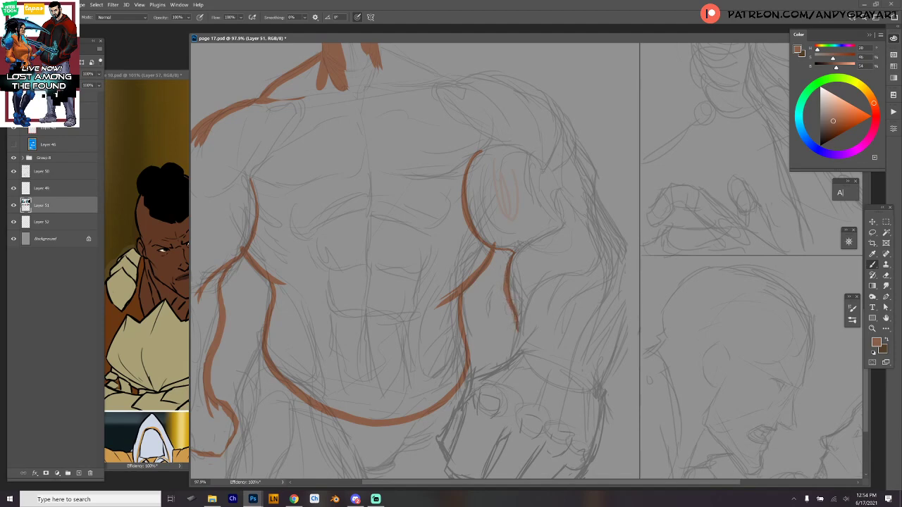
pyautogui.moveTo(505, 297); pyautogui.dragTo(515, 322)
pyautogui.moveTo(569, 309)
pyautogui.mouseDown()
pyautogui.moveTo(538, 275)
pyautogui.moveTo(519, 304)
pyautogui.mouseUp()
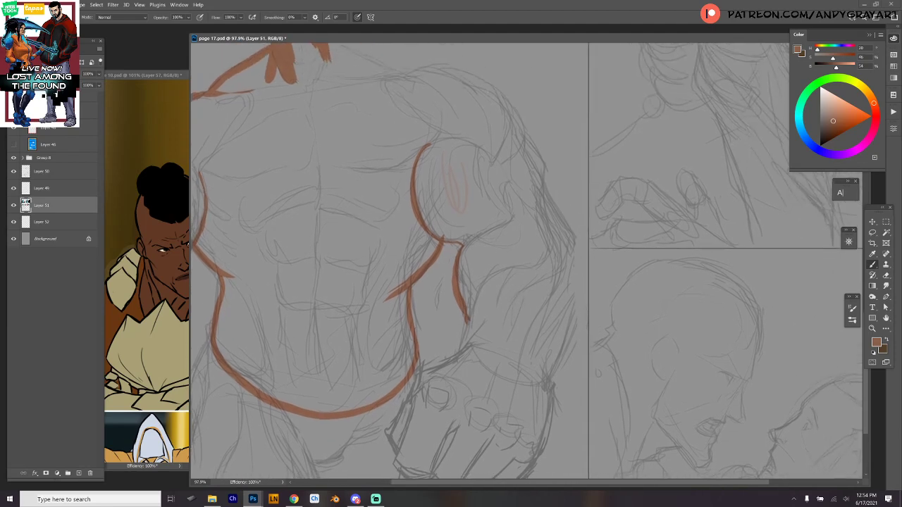
# - Outline the outer contour of the right arm from the shoulder cap past the elbow to the wrist
pyautogui.moveTo(482, 76)
pyautogui.mouseDown()
pyautogui.moveTo(509, 118)
pyautogui.moveTo(493, 159)
pyautogui.mouseUp()
pyautogui.moveTo(504, 94)
pyautogui.mouseDown()
pyautogui.moveTo(527, 137)
pyautogui.moveTo(523, 168)
pyautogui.mouseUp()
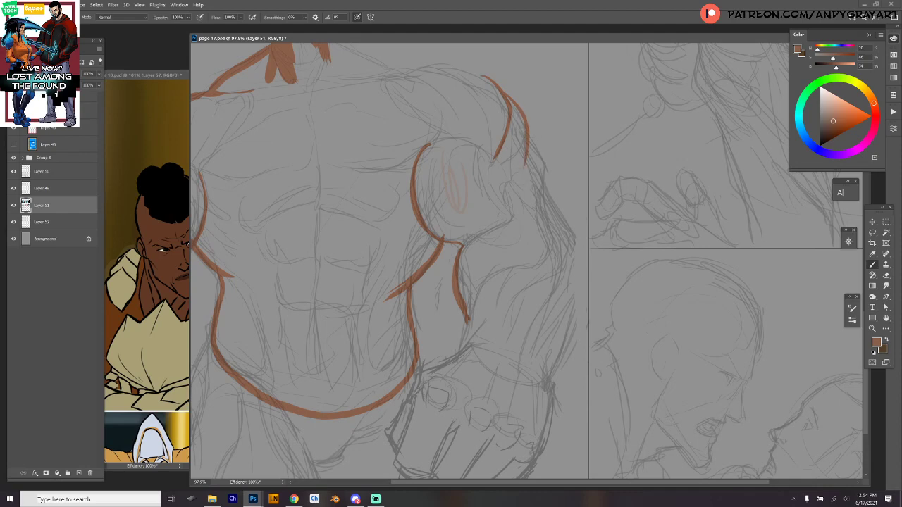
pyautogui.moveTo(527, 137)
pyautogui.mouseDown()
pyautogui.moveTo(554, 181)
pyautogui.moveTo(545, 176)
pyautogui.moveTo(546, 230)
pyautogui.mouseUp()
pyautogui.moveTo(542, 182)
pyautogui.mouseDown()
pyautogui.moveTo(578, 244)
pyautogui.moveTo(565, 279)
pyautogui.moveTo(584, 200)
pyautogui.moveTo(558, 276)
pyautogui.mouseUp()
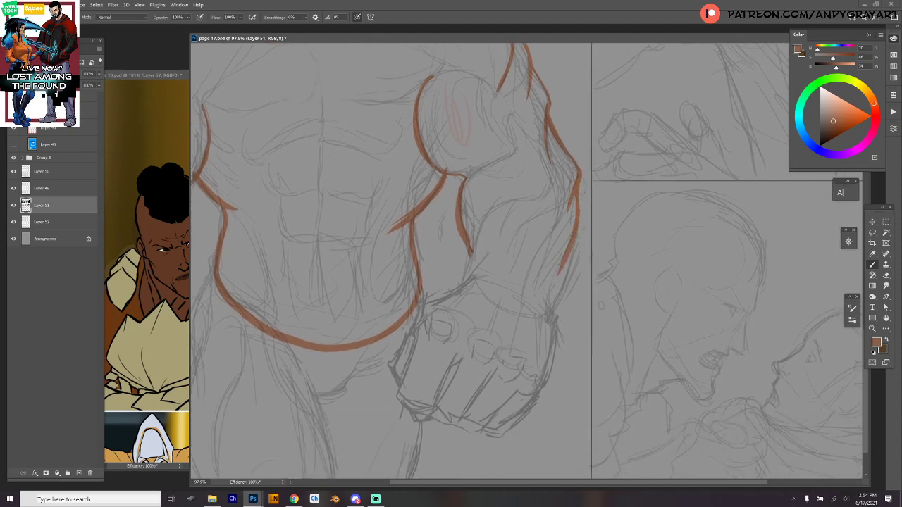
pyautogui.moveTo(579, 181)
pyautogui.mouseDown()
pyautogui.moveTo(575, 262)
pyautogui.moveTo(552, 314)
pyautogui.moveTo(574, 236)
pyautogui.moveTo(586, 223)
pyautogui.mouseUp()
# - Outline the inner right wrist and the whole clenched fist, including the finger edges, redoing the misplaced stroke
pyautogui.moveTo(497, 185)
pyautogui.mouseDown()
pyautogui.moveTo(486, 218)
pyautogui.moveTo(458, 234)
pyautogui.moveTo(423, 293)
pyautogui.moveTo(420, 312)
pyautogui.moveTo(442, 346)
pyautogui.moveTo(456, 350)
pyautogui.moveTo(468, 328)
pyautogui.moveTo(453, 352)
pyautogui.mouseUp()
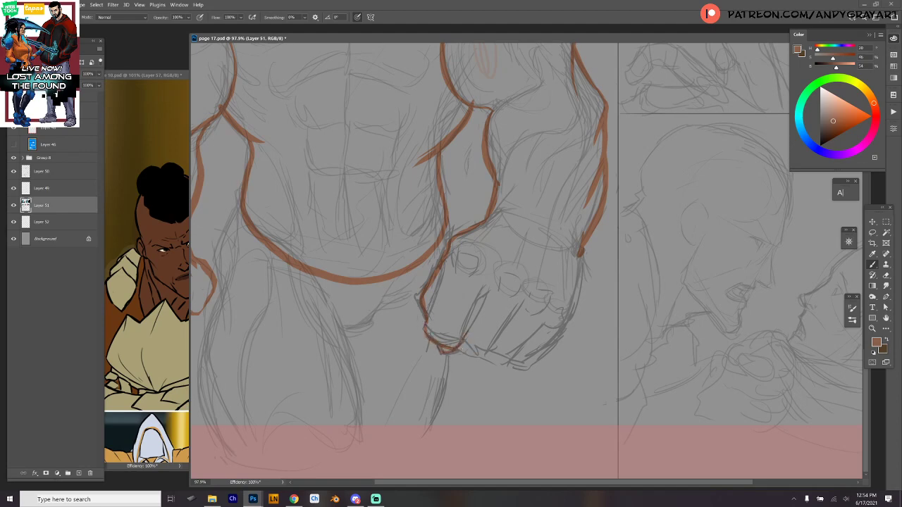
pyautogui.press('z')
pyautogui.moveTo(458, 346); pyautogui.dragTo(500, 350)
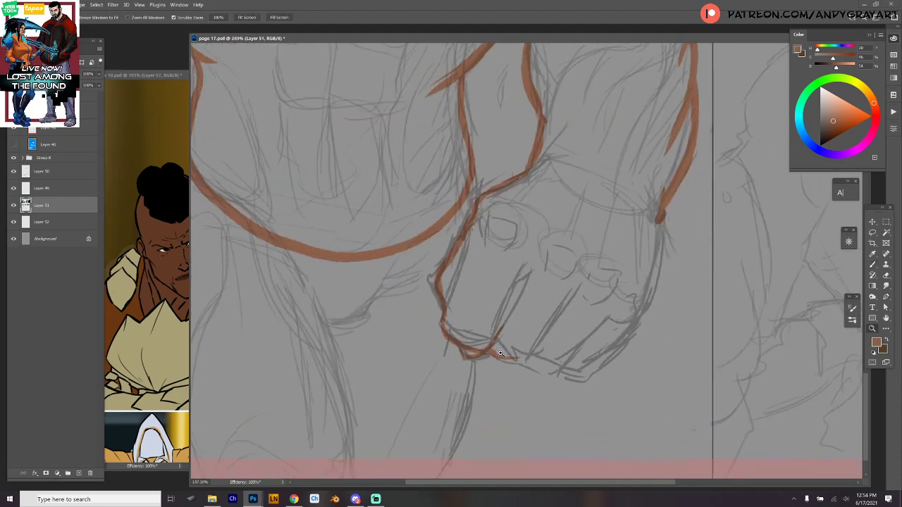
pyautogui.press('c')
pyautogui.moveTo(565, 347); pyautogui.dragTo(498, 322)
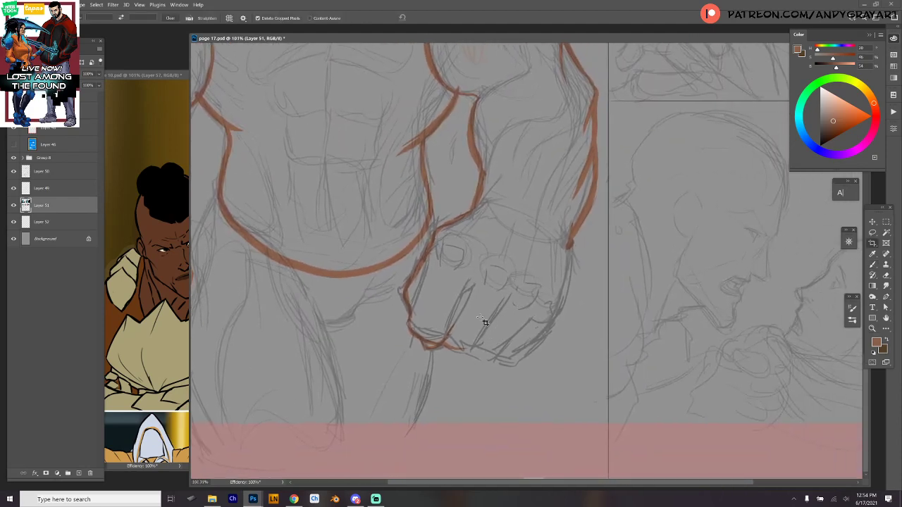
pyautogui.press('b')
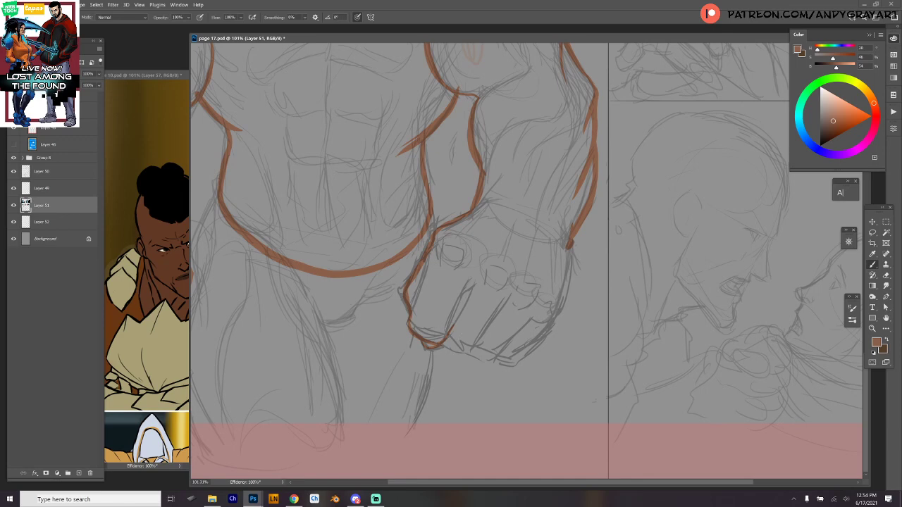
pyautogui.moveTo(430, 343)
pyautogui.mouseDown()
pyautogui.moveTo(467, 350)
pyautogui.moveTo(505, 302)
pyautogui.mouseUp()
pyautogui.moveTo(470, 350)
pyautogui.mouseDown()
pyautogui.moveTo(515, 342)
pyautogui.moveTo(506, 345)
pyautogui.moveTo(530, 321)
pyautogui.mouseUp()
pyautogui.hotkey('ctrl', 'z')
pyautogui.moveTo(496, 352)
pyautogui.mouseDown()
pyautogui.moveTo(559, 314)
pyautogui.moveTo(548, 322)
pyautogui.moveTo(553, 280)
pyautogui.mouseUp()
pyautogui.moveTo(570, 248)
pyautogui.mouseDown()
pyautogui.moveTo(566, 287)
pyautogui.moveTo(548, 322)
pyautogui.moveTo(593, 359)
pyautogui.mouseUp()
pyautogui.moveTo(566, 228); pyautogui.dragTo(585, 410)
pyautogui.moveTo(354, 190)
pyautogui.mouseDown()
pyautogui.moveTo(435, 232)
pyautogui.moveTo(474, 223)
pyautogui.moveTo(521, 231)
pyautogui.mouseUp()
pyautogui.moveTo(640, 274); pyautogui.dragTo(634, 161)
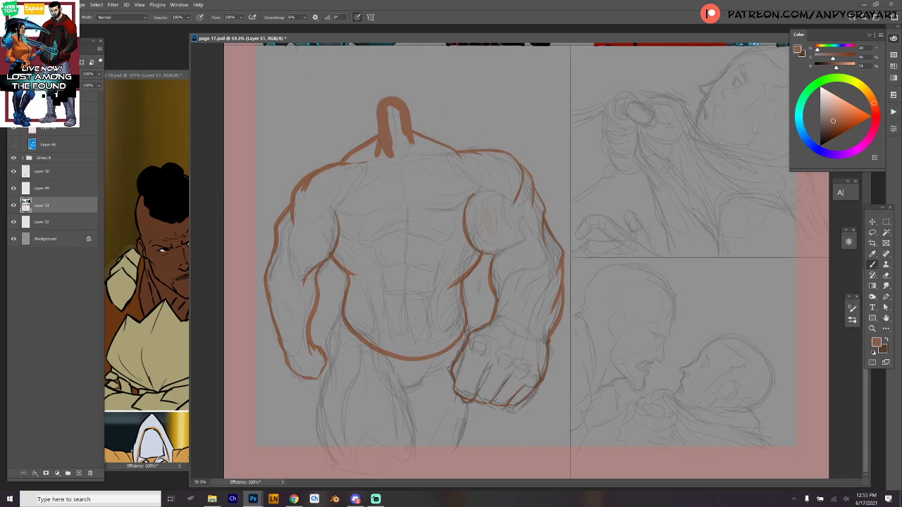
# - Select the outlined muscular figure, exclude the upper panels from the selection, and fill the figure with the brown skin tone
pyautogui.press('w')
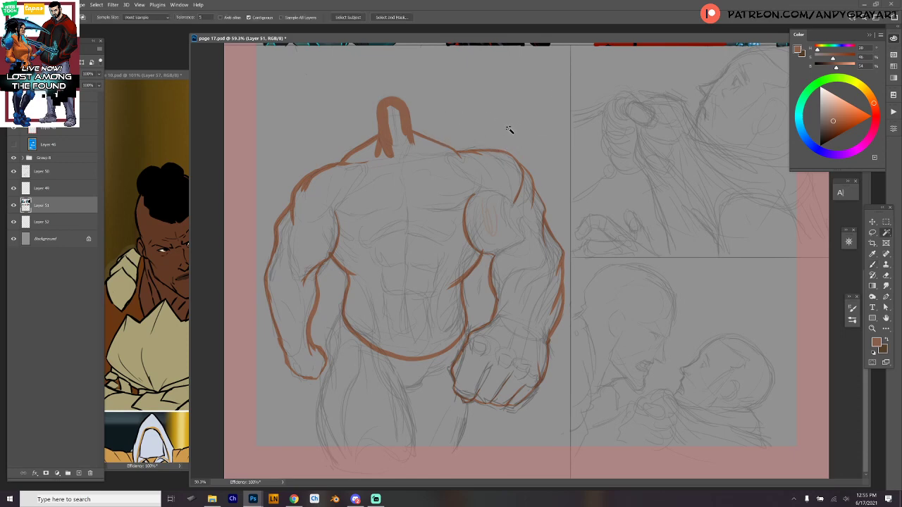
pyautogui.click(527, 282)
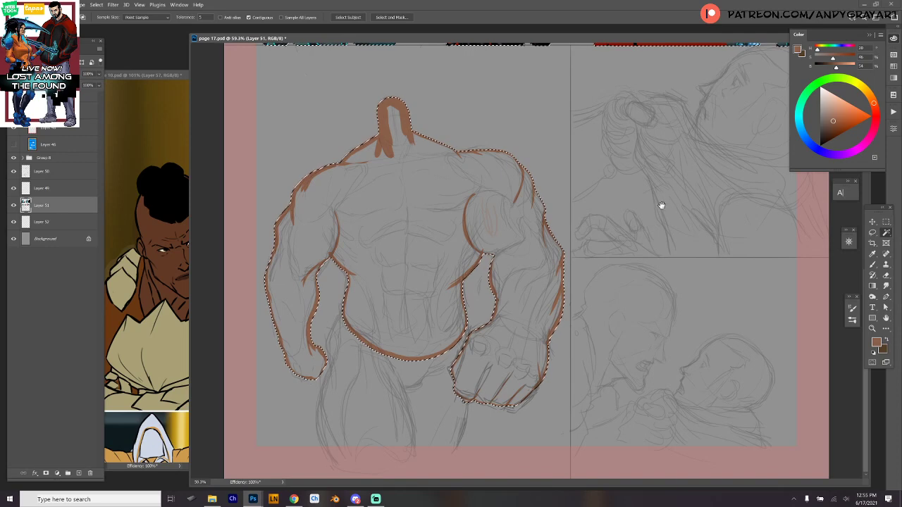
pyautogui.scroll(-3, 629, 288)
pyautogui.press('m')
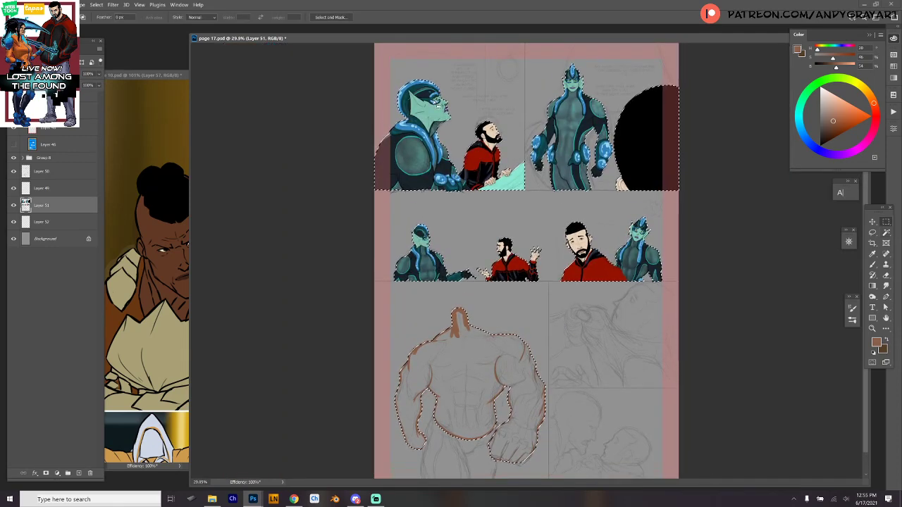
pyautogui.moveTo(355, 45)
pyautogui.keyDown('alt'); pyautogui.mouseDown()
pyautogui.moveTo(597, 129)
pyautogui.moveTo(695, 282)
pyautogui.mouseUp(); pyautogui.keyUp('alt')
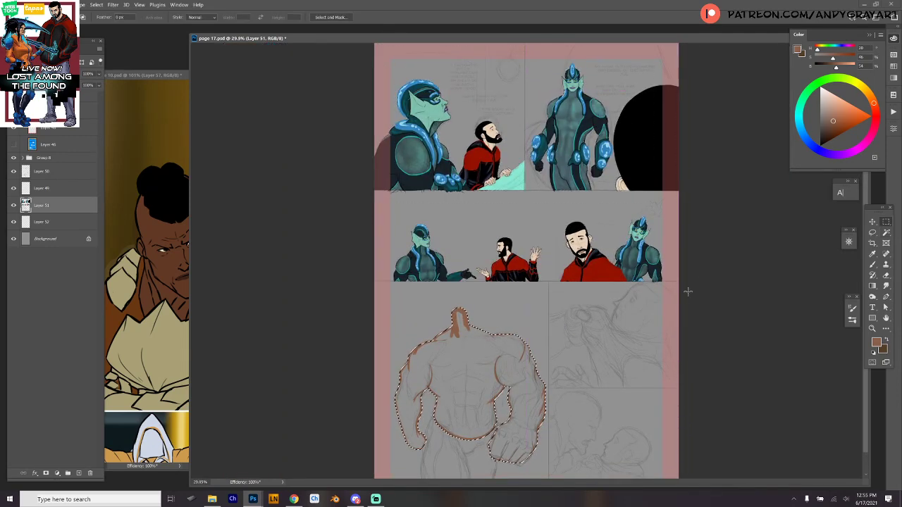
pyautogui.hotkey('alt', 'BackSpace')
pyautogui.hotkey('ctrl', 'd')
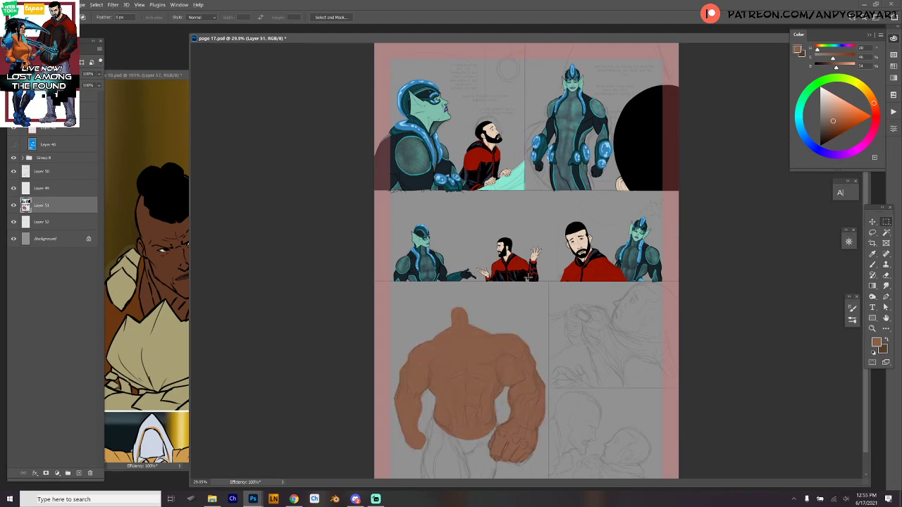
# - Sample the darker brown of the clothing on page 10 and outline the outer left thigh, inner leg and crotch of the trousers
pyautogui.press('b')
pyautogui.scroll(-1, 561, 373)
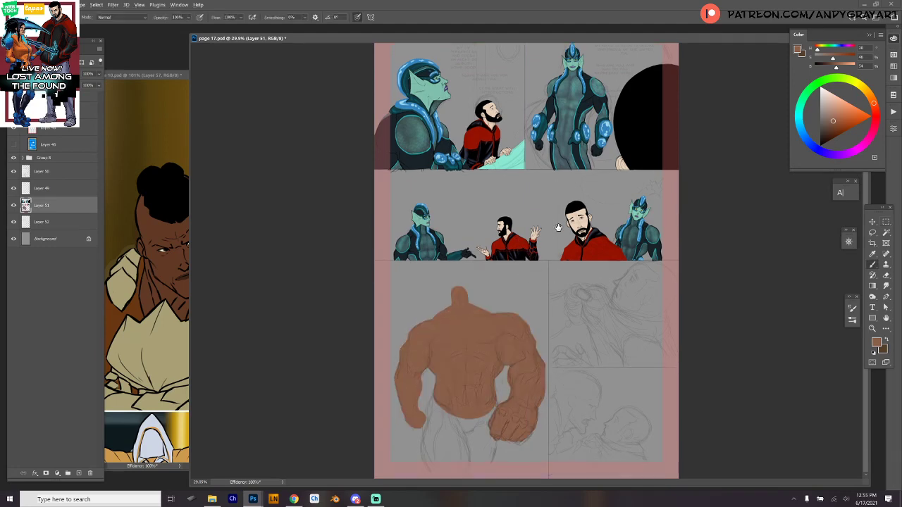
pyautogui.keyDown('alt'); pyautogui.click(138, 306); pyautogui.keyUp('alt')
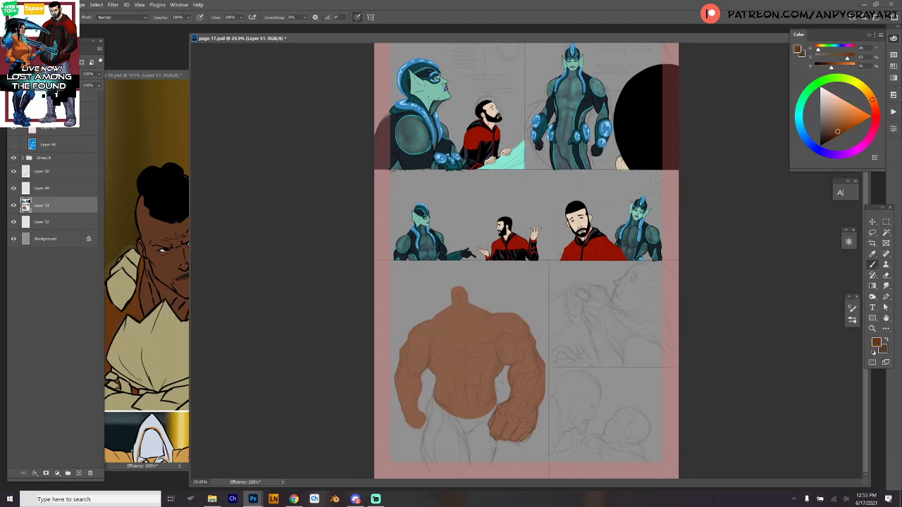
pyautogui.moveTo(432, 406)
pyautogui.mouseDown()
pyautogui.moveTo(457, 438)
pyautogui.moveTo(485, 415)
pyautogui.moveTo(471, 307)
pyautogui.mouseUp()
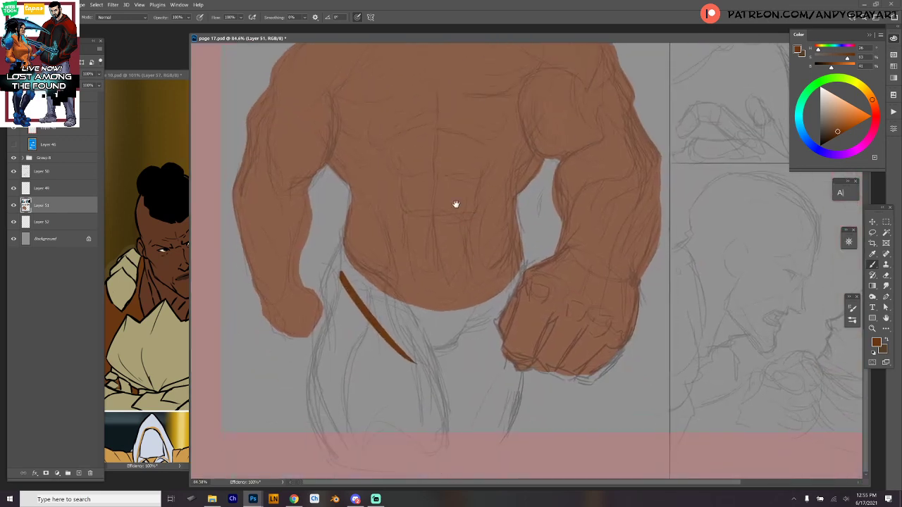
pyautogui.moveTo(342, 227); pyautogui.dragTo(340, 245)
pyautogui.hotkey('ctrl', 'z')
pyautogui.moveTo(342, 231)
pyautogui.mouseDown()
pyautogui.moveTo(322, 286)
pyautogui.moveTo(317, 355)
pyautogui.moveTo(315, 425)
pyautogui.moveTo(329, 464)
pyautogui.mouseUp()
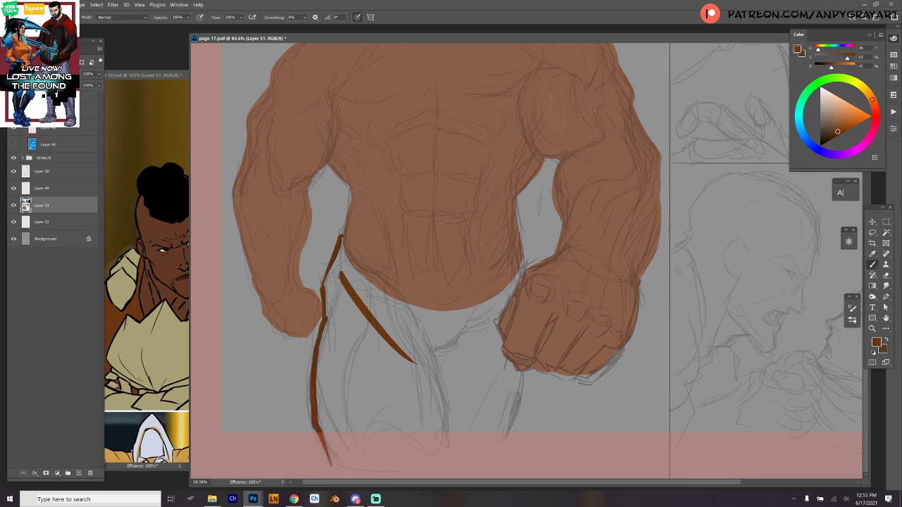
pyautogui.moveTo(455, 345)
pyautogui.mouseDown()
pyautogui.moveTo(439, 361)
pyautogui.moveTo(439, 462)
pyautogui.mouseUp()
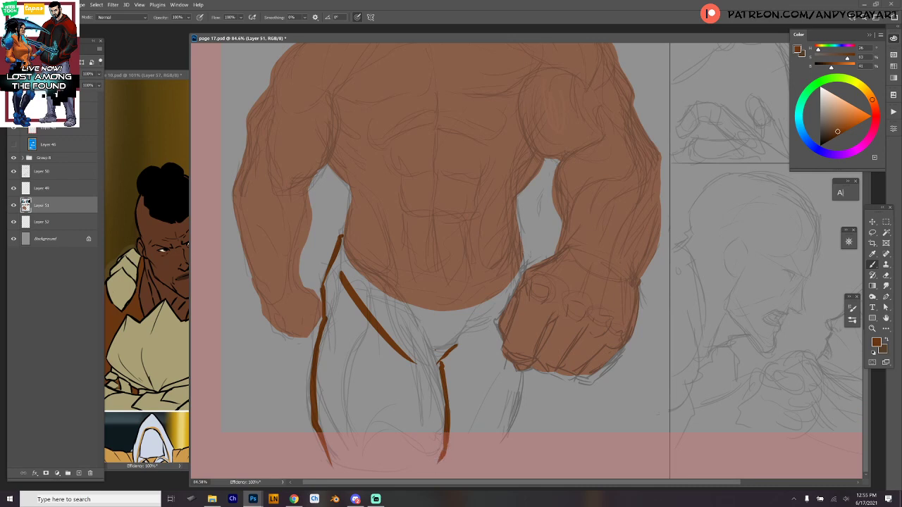
# - Draw the curved waistline across the lower abdomen and complete the trouser outline down both legs
pyautogui.moveTo(525, 252)
pyautogui.mouseDown()
pyautogui.moveTo(527, 268)
pyautogui.moveTo(514, 262)
pyautogui.moveTo(450, 301)
pyautogui.mouseUp()
pyautogui.moveTo(342, 262)
pyautogui.mouseDown()
pyautogui.moveTo(401, 293)
pyautogui.moveTo(444, 302)
pyautogui.mouseUp()
pyautogui.moveTo(384, 294); pyautogui.dragTo(472, 299)
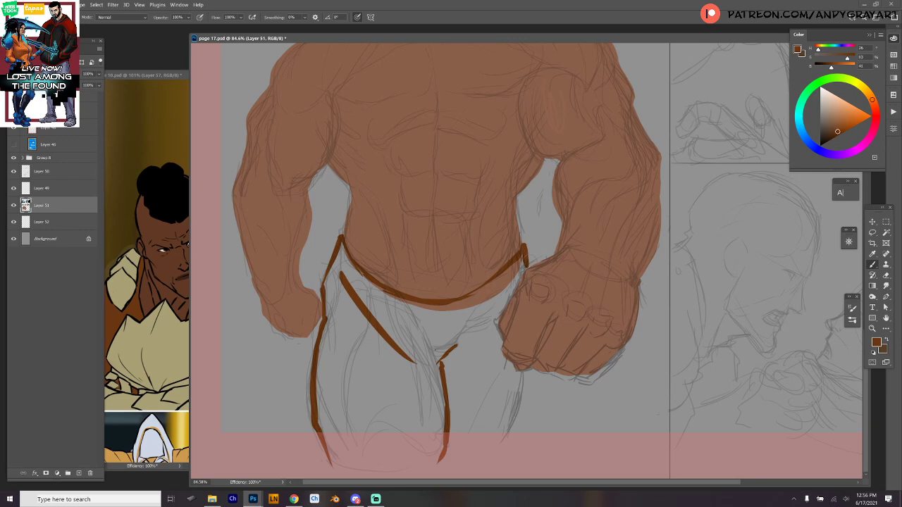
pyautogui.moveTo(356, 263); pyautogui.dragTo(440, 290)
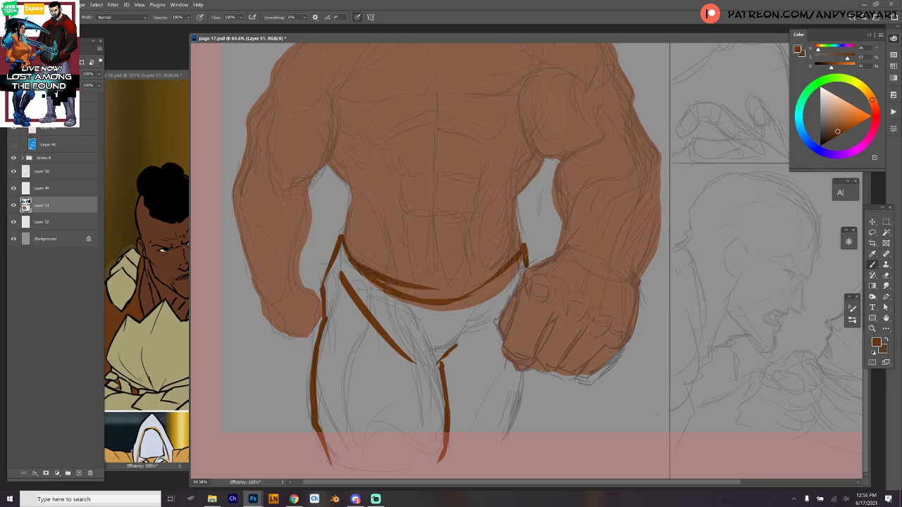
pyautogui.moveTo(342, 244)
pyautogui.mouseDown()
pyautogui.moveTo(366, 271)
pyautogui.moveTo(451, 288)
pyautogui.moveTo(500, 268)
pyautogui.moveTo(520, 277)
pyautogui.moveTo(493, 331)
pyautogui.moveTo(522, 393)
pyautogui.moveTo(497, 448)
pyautogui.moveTo(328, 458)
pyautogui.mouseUp()
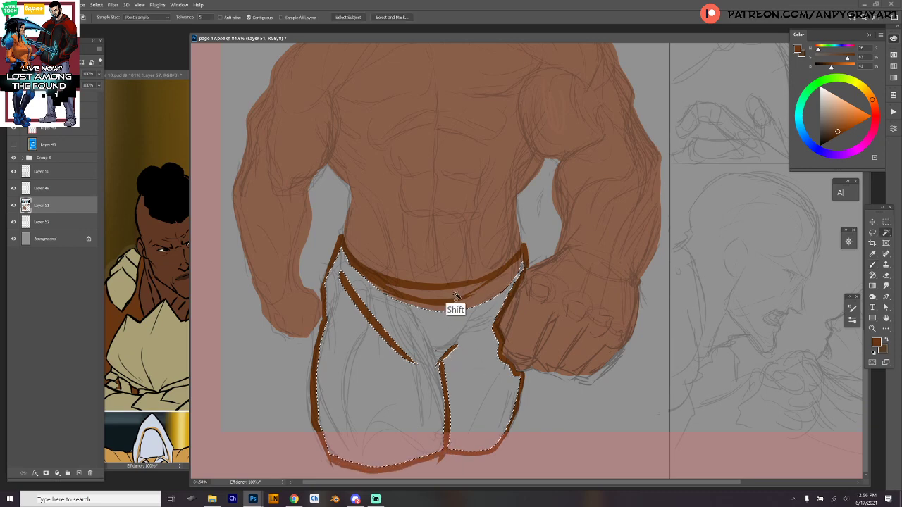
# - Fill the enclosed trouser areas up to the waistline with the dark brown and touch up the waist corners
pyautogui.keyDown('shift'); pyautogui.click(479, 309); pyautogui.keyUp('shift')
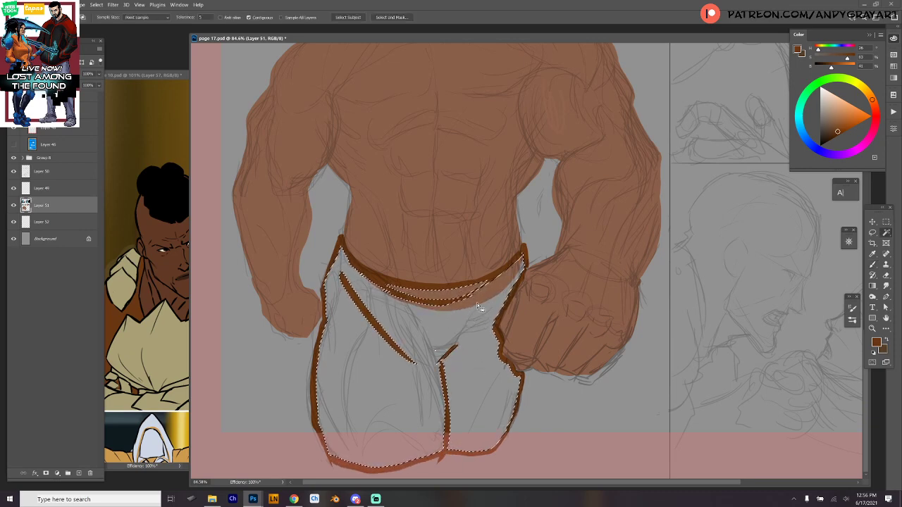
pyautogui.hotkey('alt', 'BackSpace')
pyautogui.hotkey('ctrl', 'd')
pyautogui.press('b')
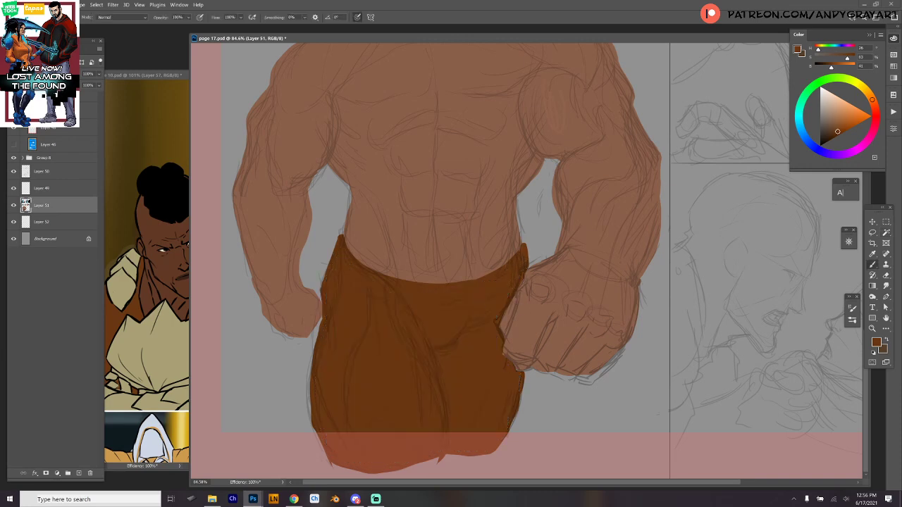
pyautogui.moveTo(339, 233)
pyautogui.mouseDown()
pyautogui.moveTo(334, 270)
pyautogui.moveTo(336, 262)
pyautogui.mouseUp()
pyautogui.moveTo(494, 247); pyautogui.dragTo(491, 320)
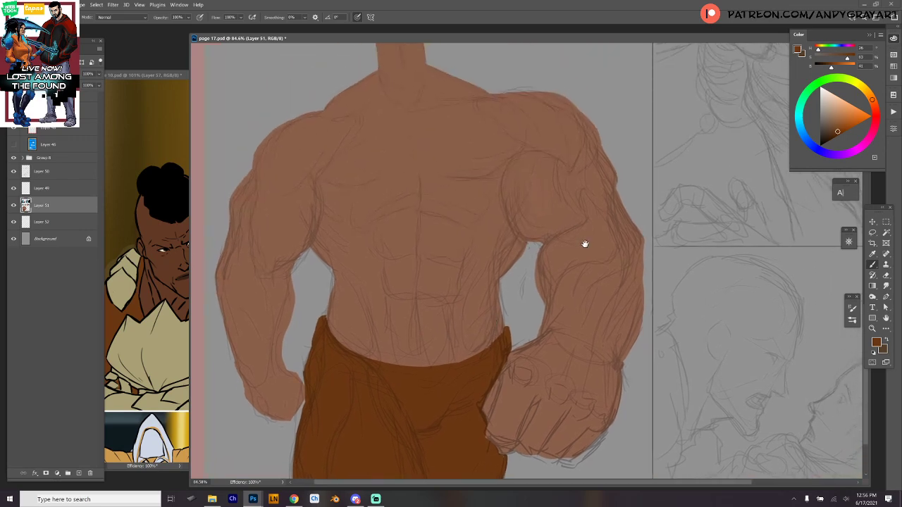
# - Draw the vest's left armhole edge from the shoulder down to the armpit in dark brown
pyautogui.moveTo(584, 246); pyautogui.dragTo(572, 279)
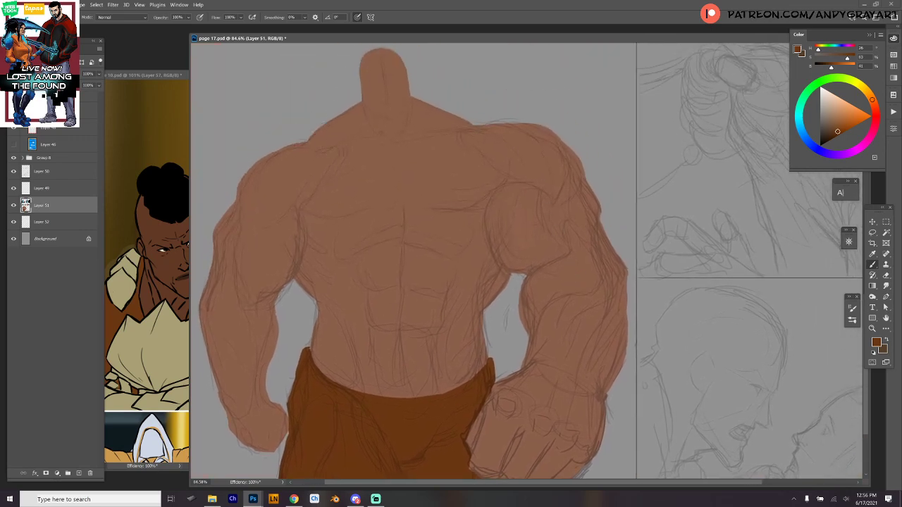
pyautogui.moveTo(306, 142); pyautogui.dragTo(311, 201)
pyautogui.moveTo(311, 201); pyautogui.dragTo(293, 282)
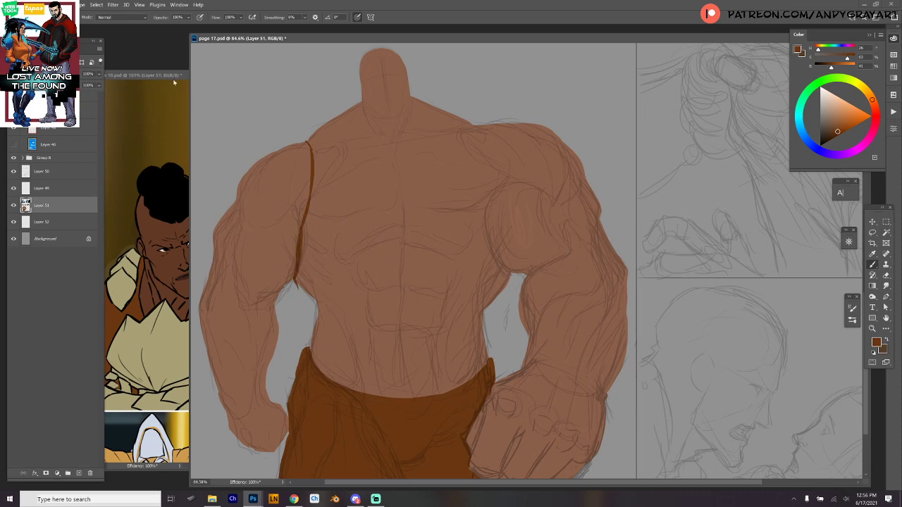
# - Examine the character's outfit on page 10 and in the Hunters copy image, and return to page 17
pyautogui.click(174, 82)
pyautogui.scroll(-3, 280, 239)
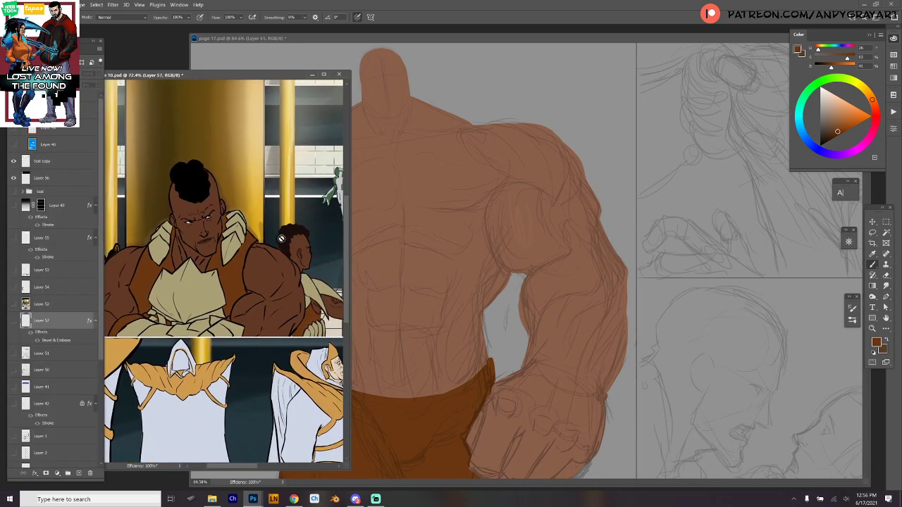
pyautogui.scroll(1, 277, 241)
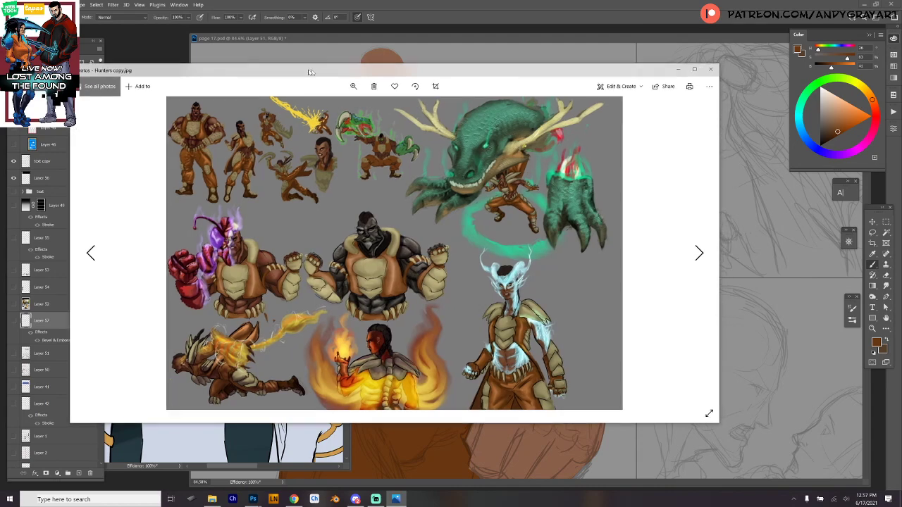
pyautogui.hotkey('alt', 'F4')
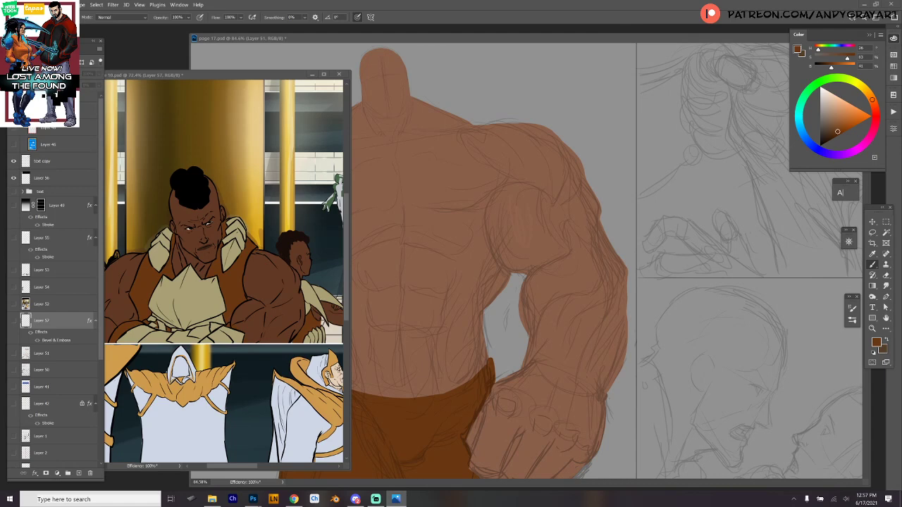
pyautogui.click(532, 40)
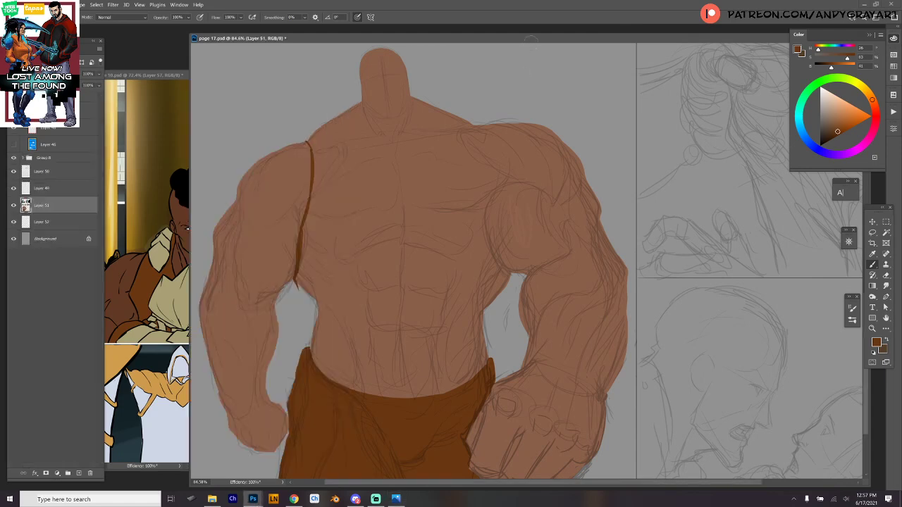
# - Extend the vest's left edge to a point below the armpit and draw the peaked hem across the ribs
pyautogui.moveTo(295, 282)
pyautogui.mouseDown()
pyautogui.moveTo(290, 321)
pyautogui.moveTo(311, 331)
pyautogui.mouseUp()
pyautogui.moveTo(296, 297)
pyautogui.mouseDown()
pyautogui.moveTo(294, 322)
pyautogui.moveTo(313, 335)
pyautogui.mouseUp()
pyautogui.moveTo(296, 319)
pyautogui.mouseDown()
pyautogui.moveTo(405, 277)
pyautogui.moveTo(493, 306)
pyautogui.moveTo(498, 323)
pyautogui.moveTo(486, 331)
pyautogui.mouseUp()
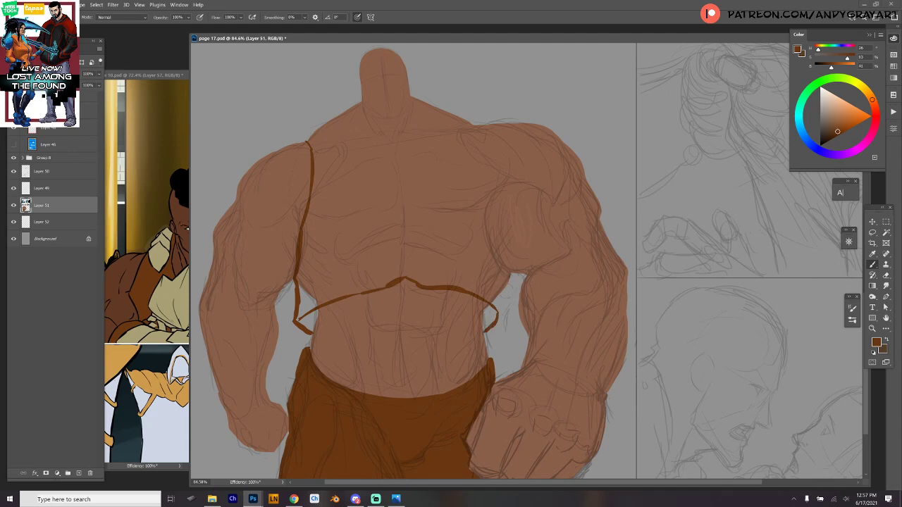
# - Draw the vest's right side from the hem to the armpit and its right armhole up to the shoulder
pyautogui.moveTo(509, 276); pyautogui.dragTo(497, 327)
pyautogui.moveTo(497, 188)
pyautogui.mouseDown()
pyautogui.moveTo(484, 222)
pyautogui.moveTo(486, 253)
pyautogui.moveTo(507, 273)
pyautogui.moveTo(505, 286)
pyautogui.mouseUp()
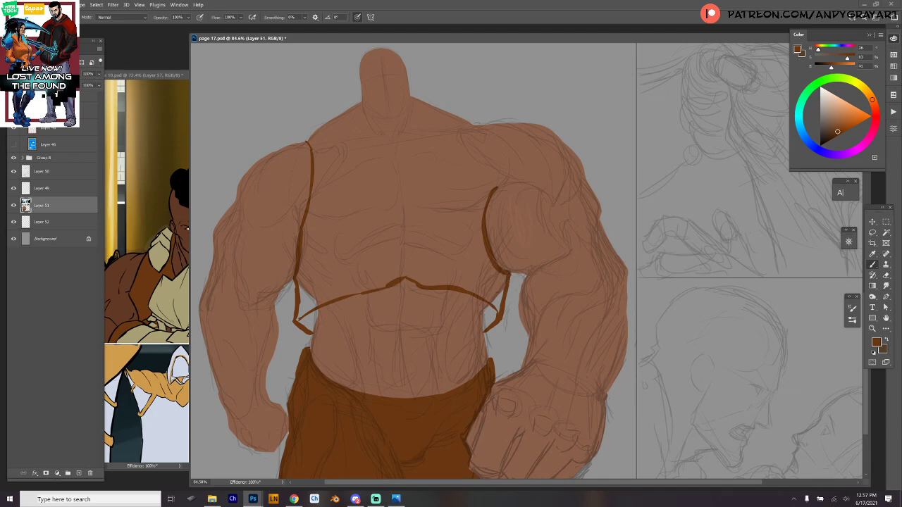
pyautogui.moveTo(471, 128); pyautogui.dragTo(493, 173)
pyautogui.moveTo(479, 143); pyautogui.dragTo(495, 184)
# - Lock the layer's transparent pixels and draw the vest's V-shaped neckline and both shoulder edges
pyautogui.press('/')
pyautogui.moveTo(357, 103)
pyautogui.mouseDown()
pyautogui.moveTo(360, 144)
pyautogui.moveTo(393, 173)
pyautogui.mouseUp()
pyautogui.moveTo(364, 154)
pyautogui.mouseDown()
pyautogui.moveTo(403, 180)
pyautogui.moveTo(385, 157)
pyautogui.moveTo(399, 166)
pyautogui.moveTo(428, 137)
pyautogui.mouseUp()
pyautogui.hotkey('ctrl', 'z')
pyautogui.moveTo(415, 98); pyautogui.dragTo(431, 144)
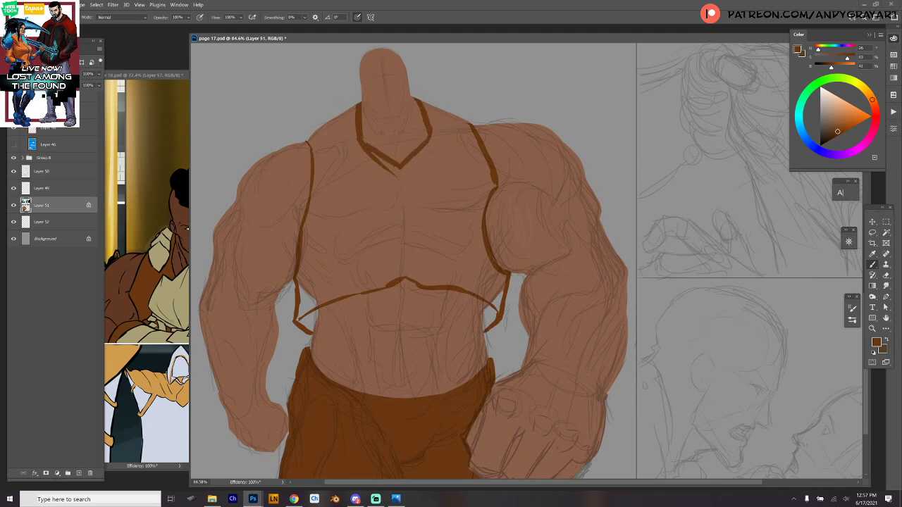
pyautogui.moveTo(356, 104); pyautogui.dragTo(307, 143)
pyautogui.moveTo(420, 100); pyautogui.dragTo(470, 125)
# - Draw the brown wrist line across the figure's large fist, bringing it down the outer wrist, and start the glove's edge at the fingers
pyautogui.moveTo(381, 340); pyautogui.dragTo(405, 253)
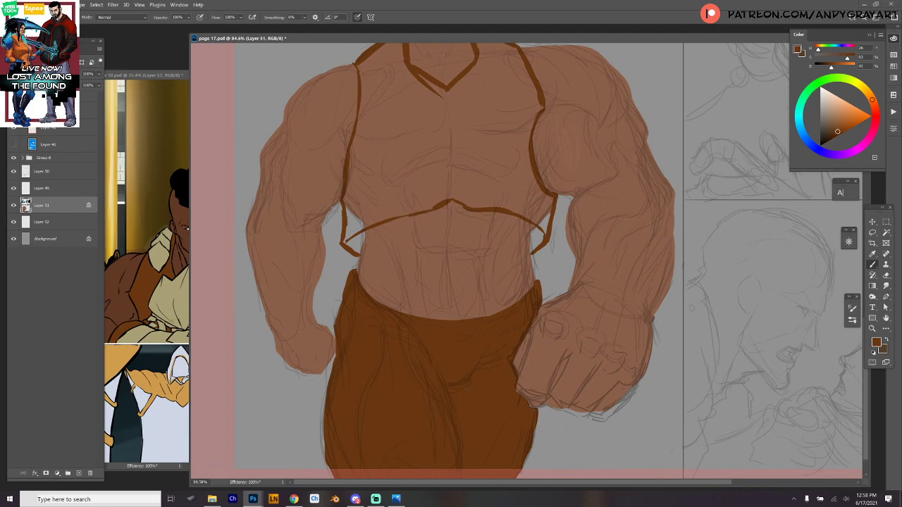
pyautogui.moveTo(527, 360)
pyautogui.mouseDown()
pyautogui.moveTo(557, 371)
pyautogui.moveTo(534, 329)
pyautogui.moveTo(564, 295)
pyautogui.mouseUp()
pyautogui.moveTo(565, 293)
pyautogui.mouseDown()
pyautogui.moveTo(597, 280)
pyautogui.moveTo(636, 299)
pyautogui.moveTo(613, 277)
pyautogui.moveTo(644, 303)
pyautogui.mouseUp()
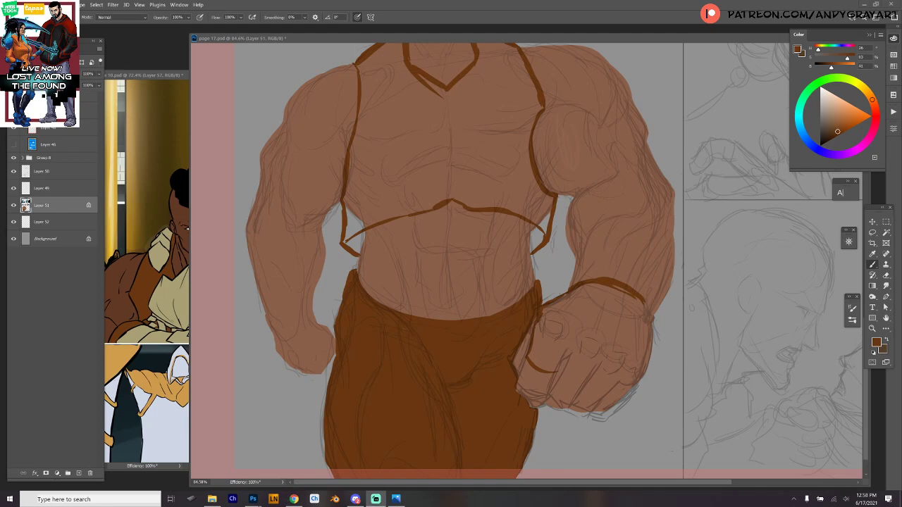
pyautogui.click(643, 308)
pyautogui.moveTo(641, 301); pyautogui.dragTo(652, 330)
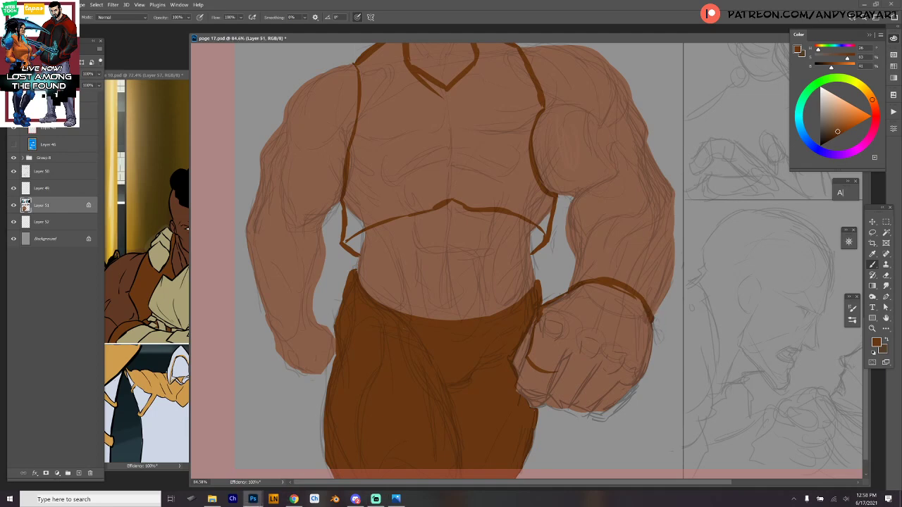
# - Draw the curved glove cuff across the large forearm below the elbow and continue the fingerless edge along the knuckles to the outer wrist
pyautogui.moveTo(572, 238)
pyautogui.mouseDown()
pyautogui.moveTo(567, 218)
pyautogui.moveTo(617, 194)
pyautogui.mouseUp()
pyautogui.hotkey('ctrl', 'z')
pyautogui.hotkey('ctrl', 'z')
pyautogui.hotkey('ctrl', 'z')
pyautogui.moveTo(567, 238); pyautogui.dragTo(604, 201)
pyautogui.hotkey('ctrl', 'z')
pyautogui.moveTo(567, 234)
pyautogui.mouseDown()
pyautogui.moveTo(603, 201)
pyautogui.moveTo(638, 190)
pyautogui.moveTo(669, 225)
pyautogui.moveTo(674, 251)
pyautogui.mouseUp()
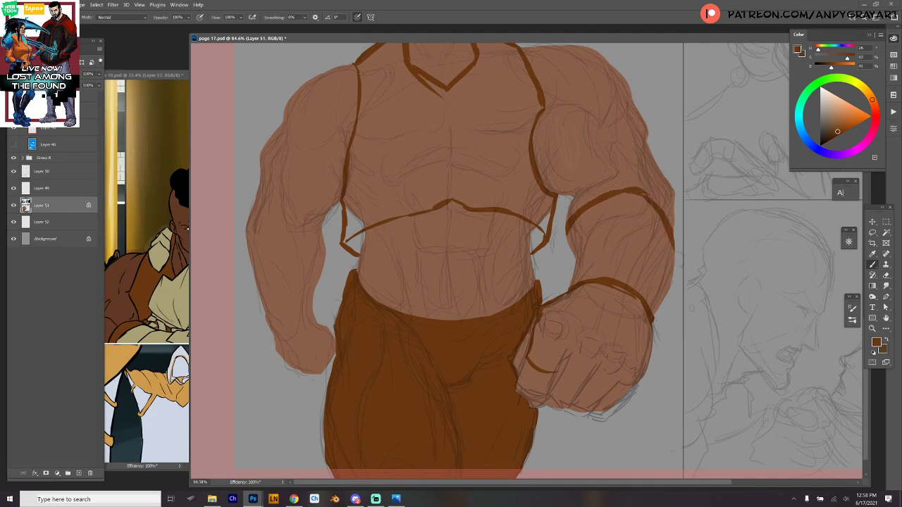
pyautogui.moveTo(660, 221); pyautogui.dragTo(672, 233)
pyautogui.moveTo(554, 376)
pyautogui.mouseDown()
pyautogui.moveTo(619, 402)
pyautogui.moveTo(654, 355)
pyautogui.moveTo(652, 325)
pyautogui.mouseUp()
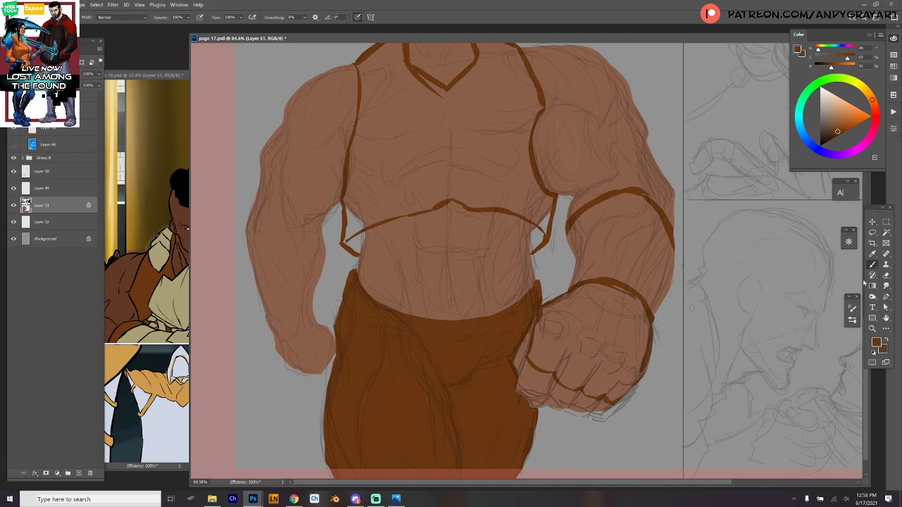
# - Draw a thick curved glove cuff across the smaller forearm and mark the glove's edge along that fist's fingers
pyautogui.moveTo(250, 259)
pyautogui.mouseDown()
pyautogui.moveTo(310, 286)
pyautogui.moveTo(322, 271)
pyautogui.mouseUp()
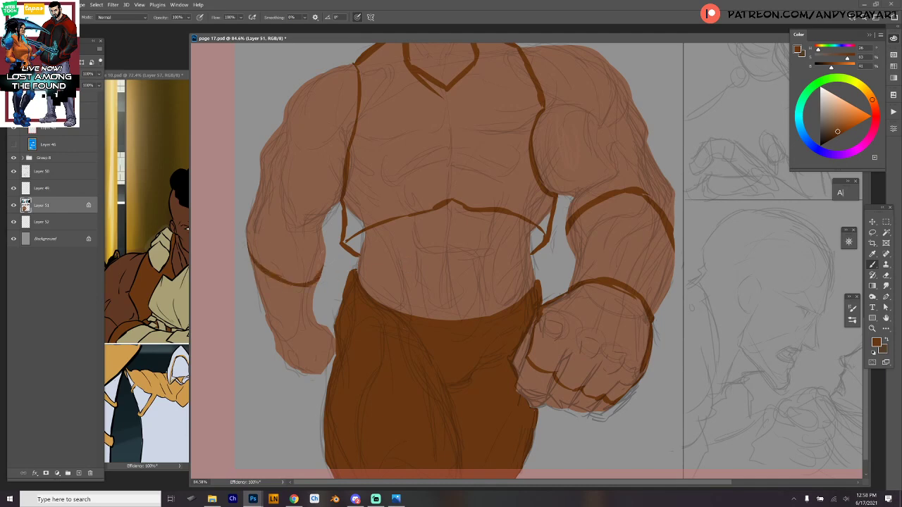
pyautogui.moveTo(250, 253)
pyautogui.mouseDown()
pyautogui.moveTo(288, 278)
pyautogui.moveTo(313, 281)
pyautogui.moveTo(303, 279)
pyautogui.moveTo(315, 272)
pyautogui.mouseUp()
pyautogui.moveTo(325, 326)
pyautogui.mouseDown()
pyautogui.moveTo(334, 340)
pyautogui.moveTo(319, 374)
pyautogui.mouseUp()
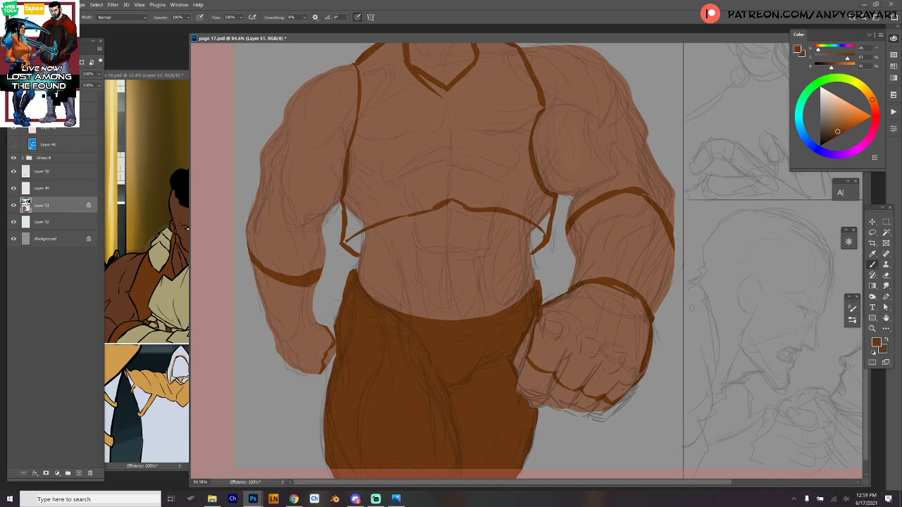
# - Unlock the layer's transparent pixels, flare the smaller forearm's cuff corners, and outline both sides of the large forearm in brown
pyautogui.press('/')
pyautogui.moveTo(246, 242); pyautogui.dragTo(249, 253)
pyautogui.hotkey('ctrl', 'z')
pyautogui.moveTo(244, 242); pyautogui.dragTo(247, 258)
pyautogui.moveTo(325, 260); pyautogui.dragTo(313, 304)
pyautogui.moveTo(566, 229)
pyautogui.mouseDown()
pyautogui.moveTo(560, 239)
pyautogui.moveTo(575, 288)
pyautogui.moveTo(564, 293)
pyautogui.mouseUp()
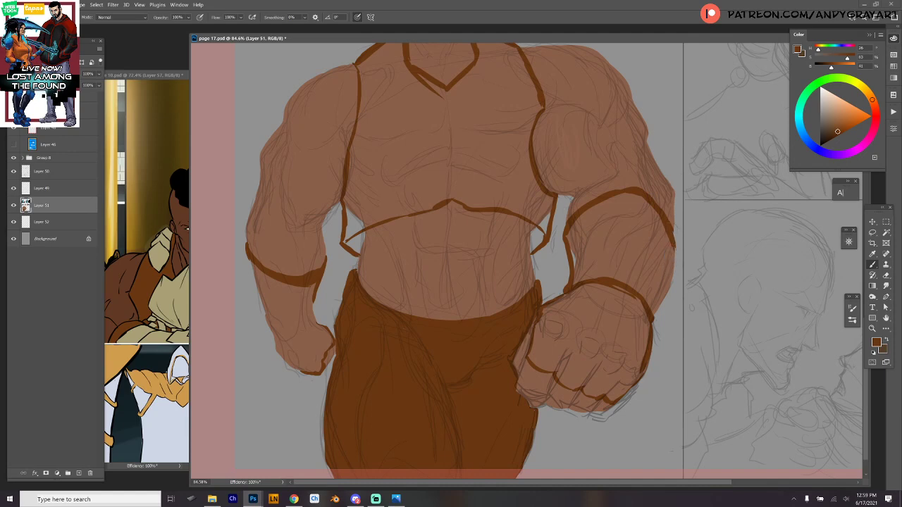
pyautogui.moveTo(670, 232)
pyautogui.mouseDown()
pyautogui.moveTo(673, 300)
pyautogui.moveTo(657, 317)
pyautogui.mouseUp()
# - Outline the smaller glove's outer side from the cuff down around the fist and complete its inner wrist edge
pyautogui.moveTo(247, 246)
pyautogui.mouseDown()
pyautogui.moveTo(267, 288)
pyautogui.moveTo(265, 313)
pyautogui.mouseUp()
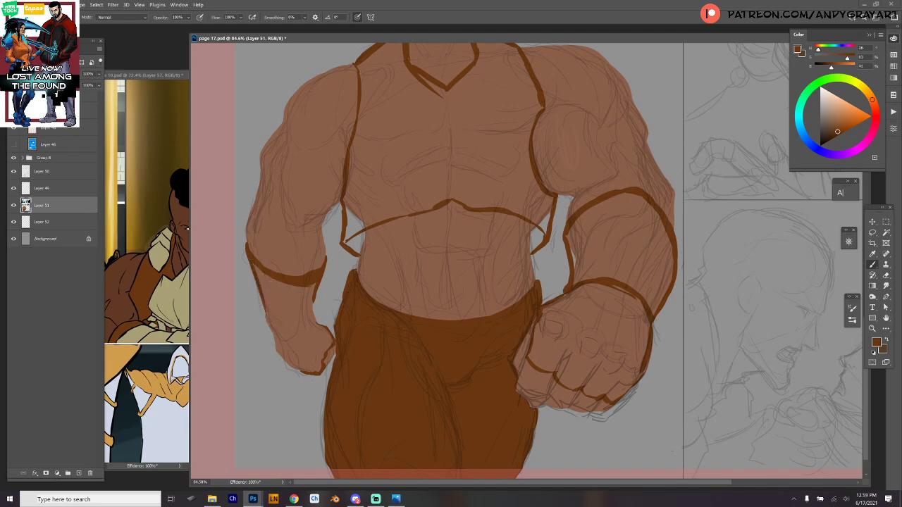
pyautogui.moveTo(251, 266)
pyautogui.mouseDown()
pyautogui.moveTo(280, 357)
pyautogui.moveTo(307, 374)
pyautogui.mouseUp()
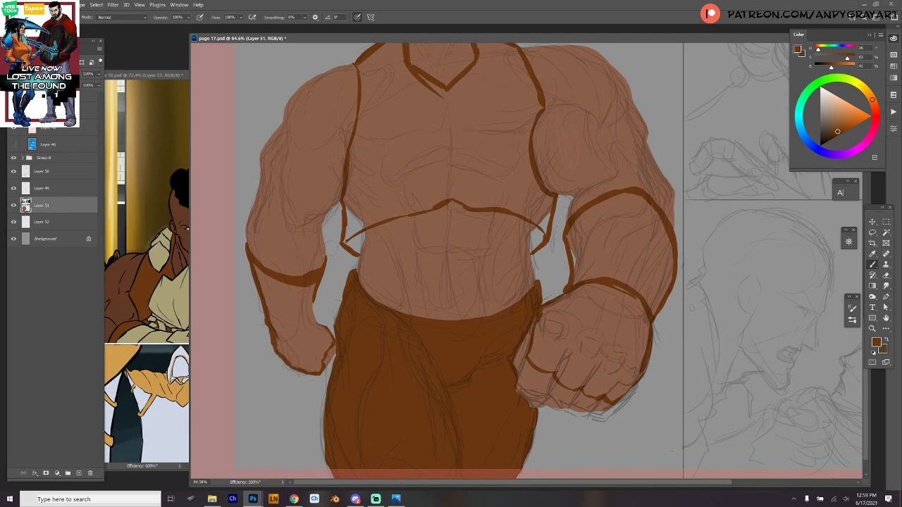
pyautogui.moveTo(316, 301); pyautogui.dragTo(312, 319)
pyautogui.moveTo(313, 313); pyautogui.dragTo(318, 328)
# - Paint skin tone over the middle of the vest's hem and neckline point, and draw the left edge of its front opening
pyautogui.scroll(-5, 717, 276)
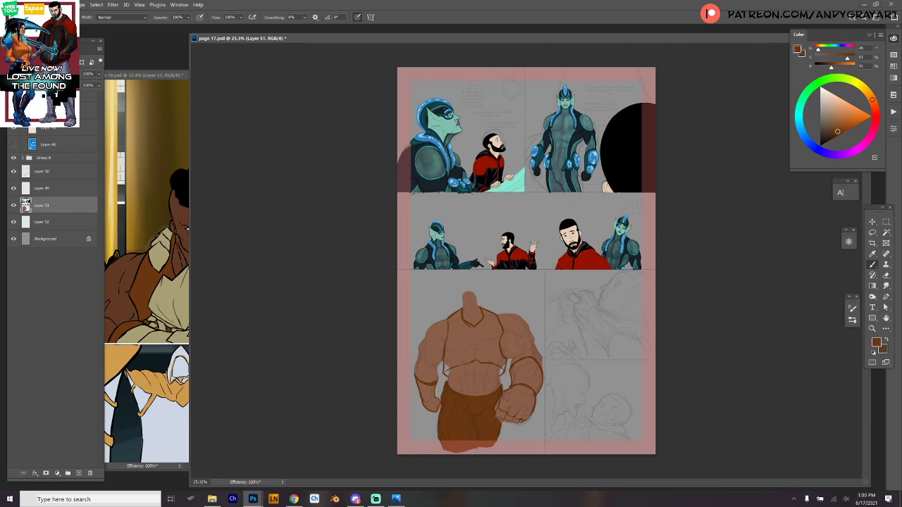
pyautogui.scroll(5, 584, 362)
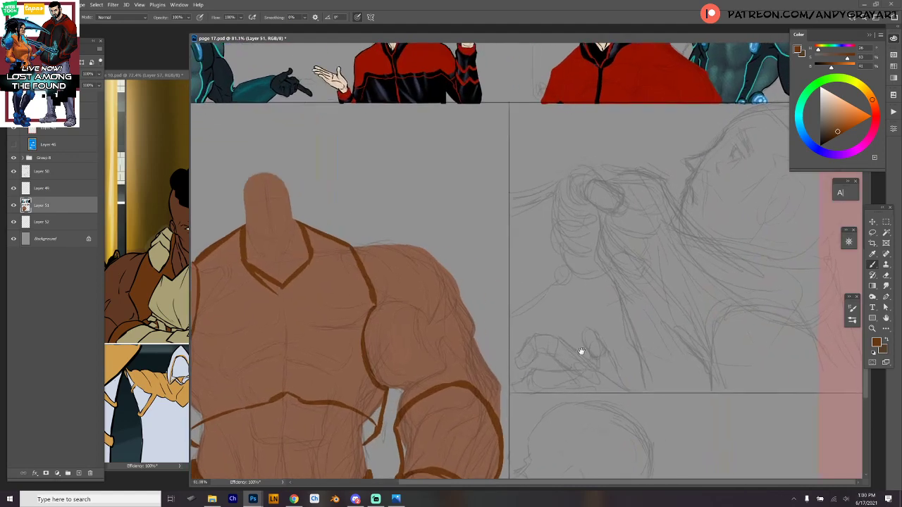
pyautogui.moveTo(699, 286); pyautogui.dragTo(717, 270)
pyautogui.moveTo(650, 308); pyautogui.dragTo(674, 288)
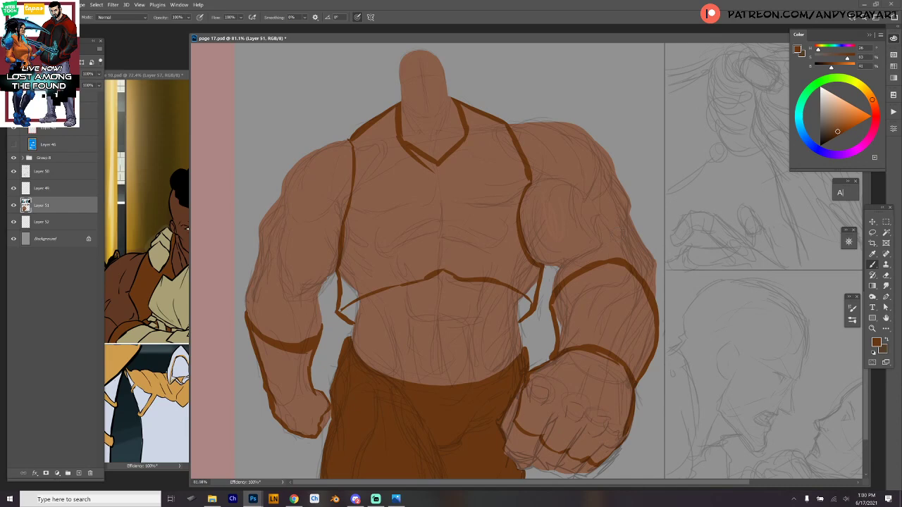
pyautogui.keyDown('alt'); pyautogui.click(458, 298); pyautogui.keyUp('alt')
pyautogui.moveTo(430, 275); pyautogui.dragTo(463, 279)
pyautogui.moveTo(415, 156)
pyautogui.mouseDown()
pyautogui.moveTo(437, 164)
pyautogui.moveTo(457, 150)
pyautogui.moveTo(423, 153)
pyautogui.moveTo(429, 253)
pyautogui.mouseUp()
# - Complete both brown edges of the vest's front opening down to the hem and close the outlines of the two side flaps
pyautogui.keyDown('alt'); pyautogui.click(465, 109); pyautogui.keyUp('alt')
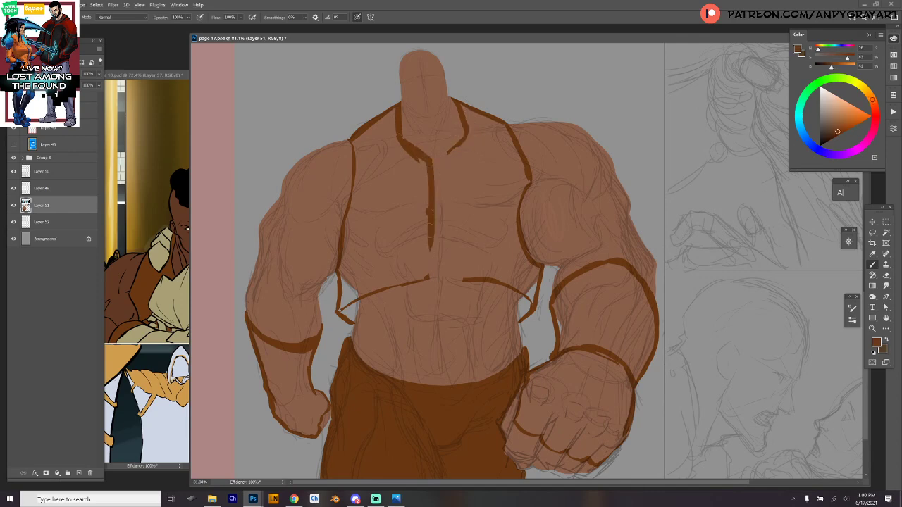
pyautogui.moveTo(427, 214); pyautogui.dragTo(430, 275)
pyautogui.moveTo(451, 149)
pyautogui.mouseDown()
pyautogui.moveTo(458, 274)
pyautogui.moveTo(466, 281)
pyautogui.mouseUp()
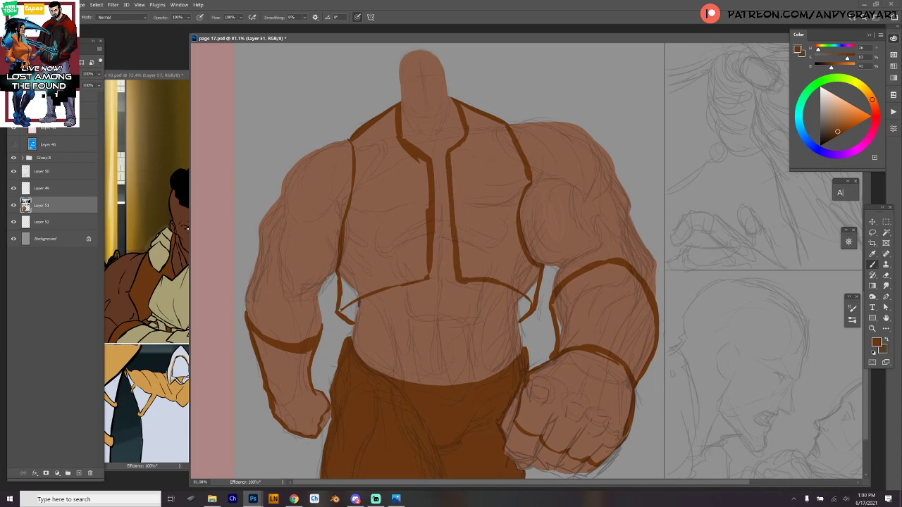
pyautogui.moveTo(359, 304); pyautogui.dragTo(353, 322)
pyautogui.moveTo(519, 302); pyautogui.dragTo(516, 323)
# - Select the vest halves, side flaps and both gloves with the Magic Wand, fill them with dark brown, and deselect
pyautogui.press('w')
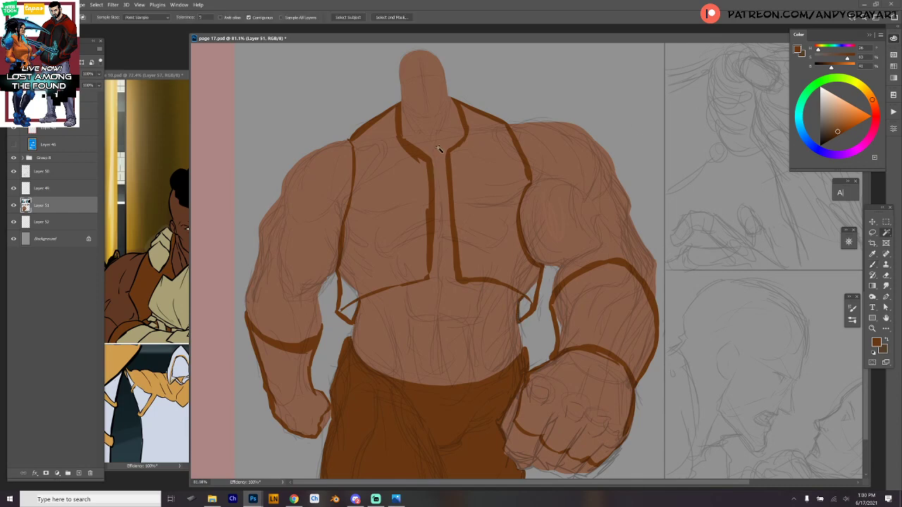
pyautogui.click(406, 191)
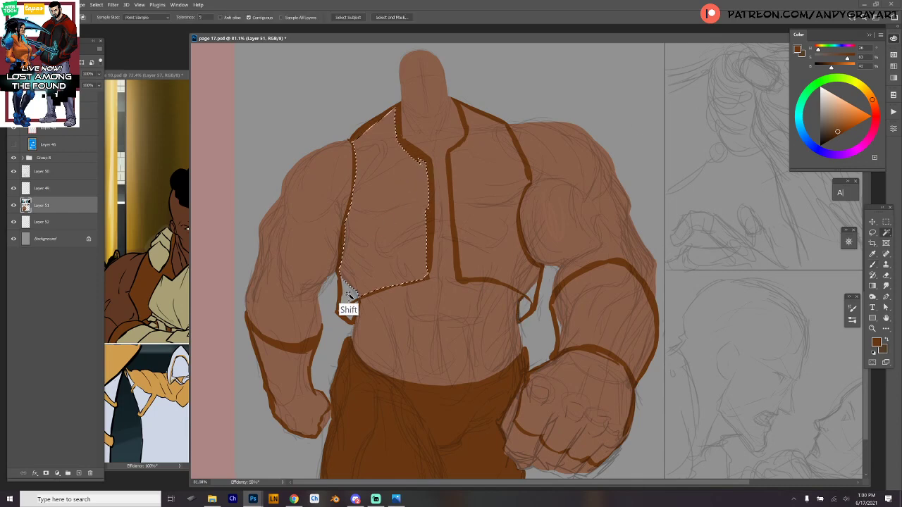
pyautogui.keyDown('shift'); pyautogui.click(495, 224); pyautogui.keyUp('shift')
pyautogui.keyDown('shift'); pyautogui.click(527, 314); pyautogui.keyUp('shift')
pyautogui.keyDown('shift'); pyautogui.click(604, 337); pyautogui.keyUp('shift')
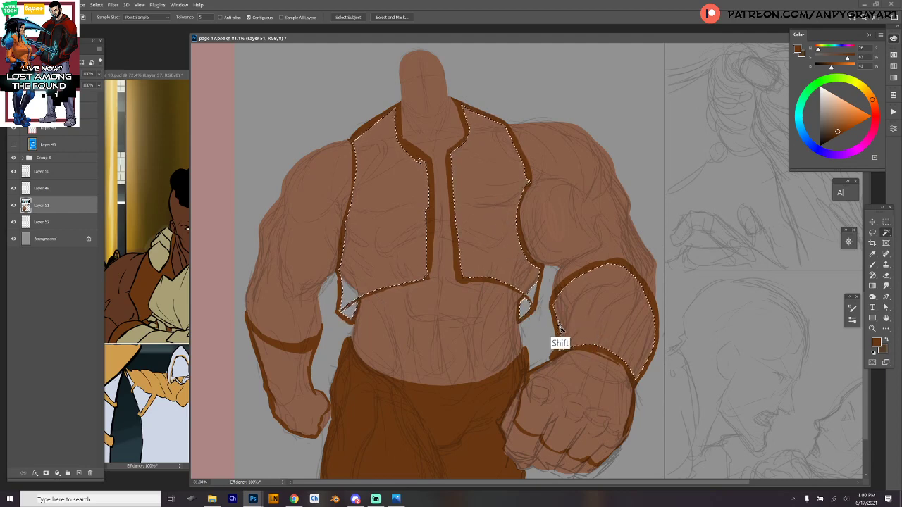
pyautogui.keyDown('shift'); pyautogui.click(591, 416); pyautogui.keyUp('shift')
pyautogui.moveTo(627, 391); pyautogui.dragTo(628, 303)
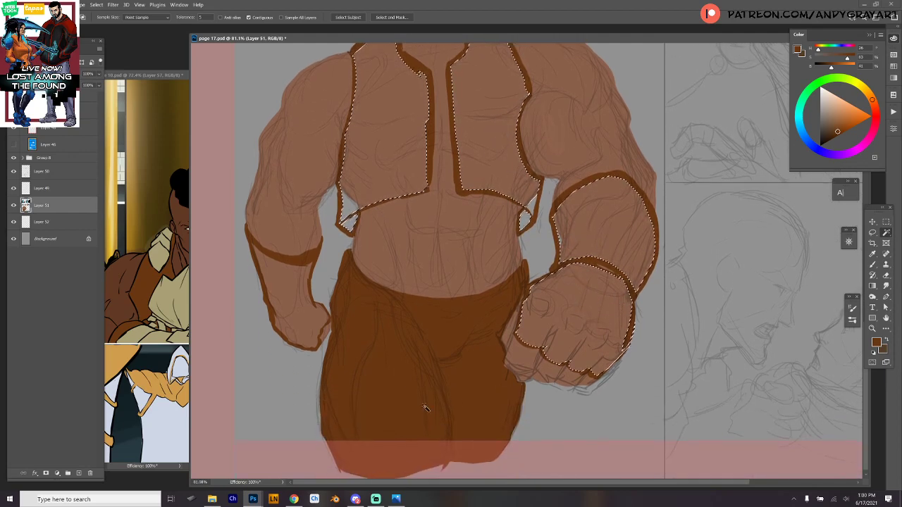
pyautogui.keyDown('shift'); pyautogui.click(299, 286); pyautogui.keyUp('shift')
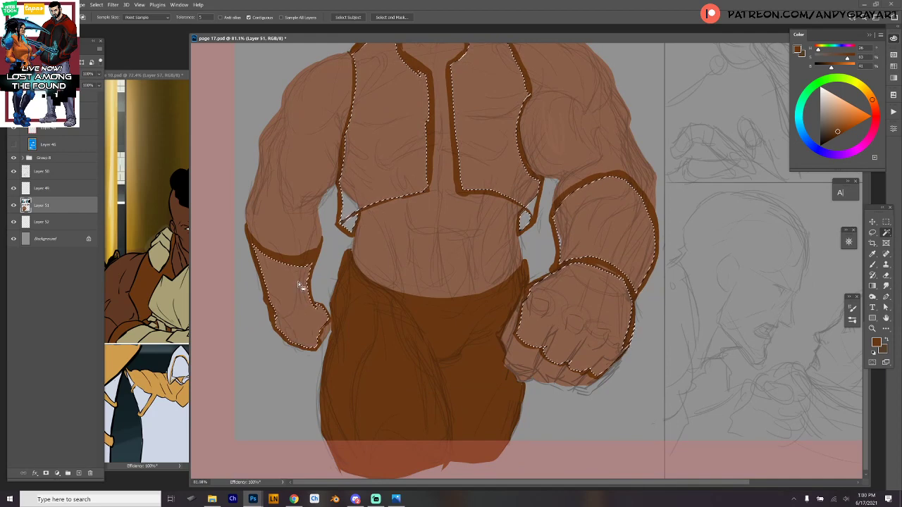
pyautogui.hotkey('alt', 'BackSpace')
pyautogui.hotkey('ctrl', 'd')
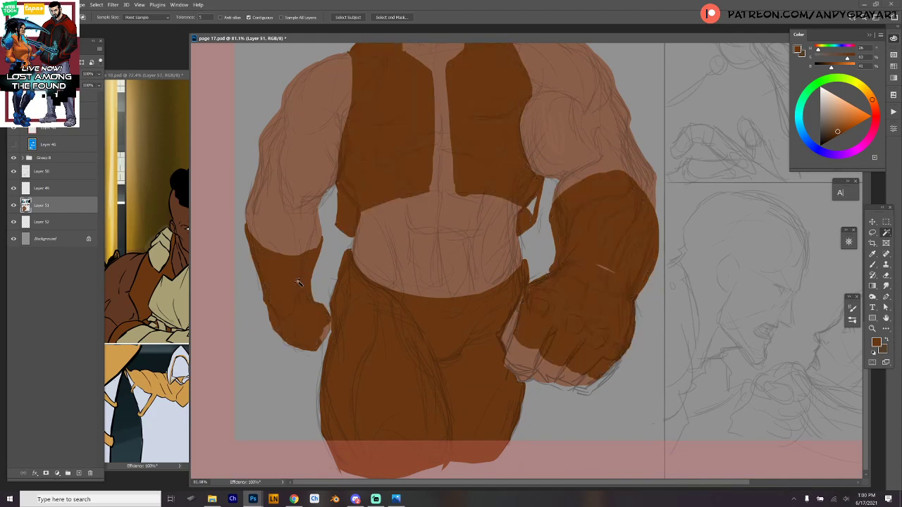
# - Paint over the unfilled slivers left at the large glove's wrist and the vest's side flap with dark brown
pyautogui.press('b')
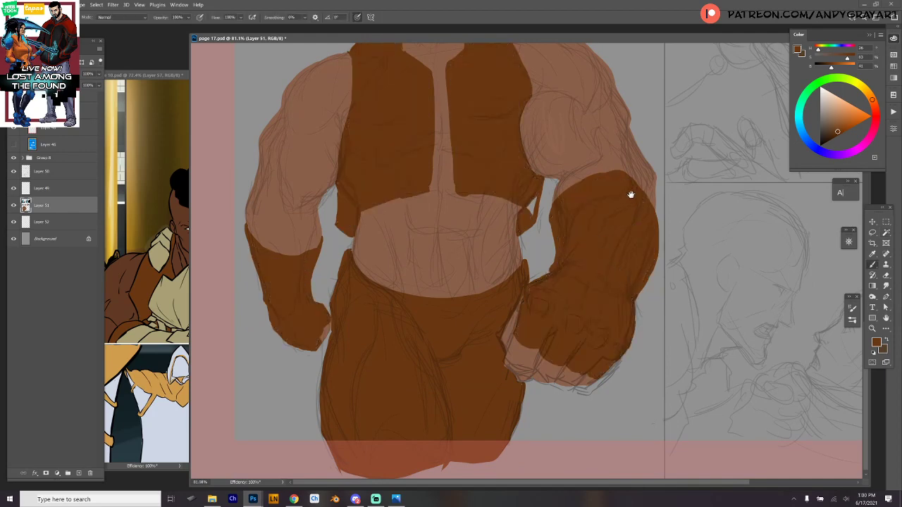
pyautogui.moveTo(631, 193); pyautogui.dragTo(612, 283)
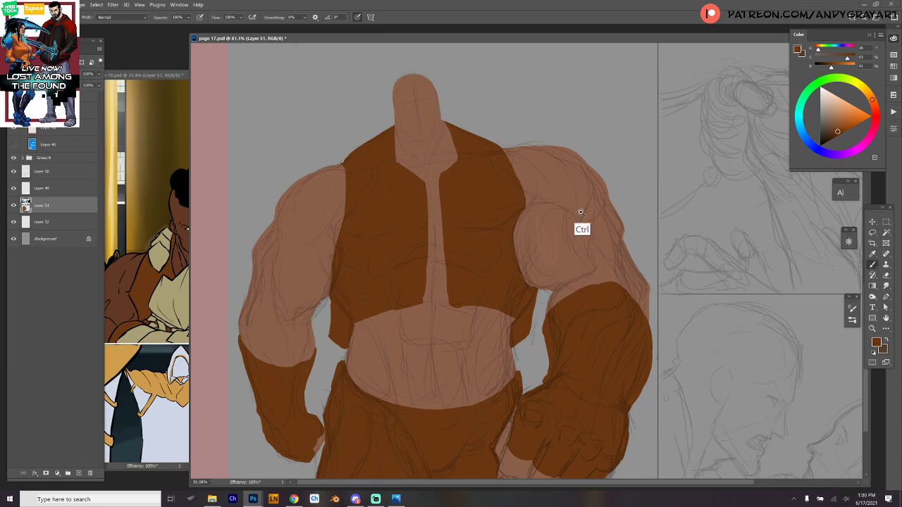
pyautogui.moveTo(619, 247); pyautogui.dragTo(612, 176)
pyautogui.moveTo(614, 229); pyautogui.dragTo(611, 267)
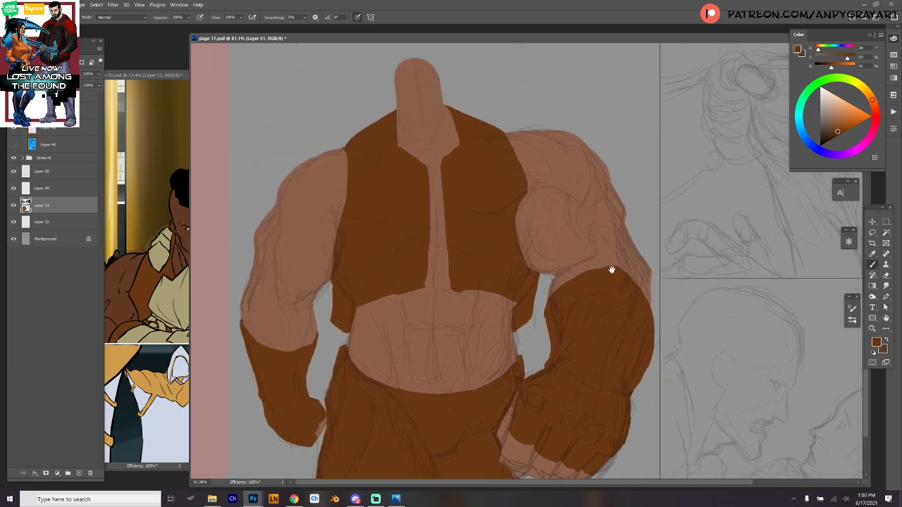
pyautogui.moveTo(614, 188); pyautogui.dragTo(605, 233)
# - Lasso the figure's head and enlarge it proportionally over the neck with Free Transform
pyautogui.moveTo(510, 138); pyautogui.dragTo(522, 138)
pyautogui.press('l')
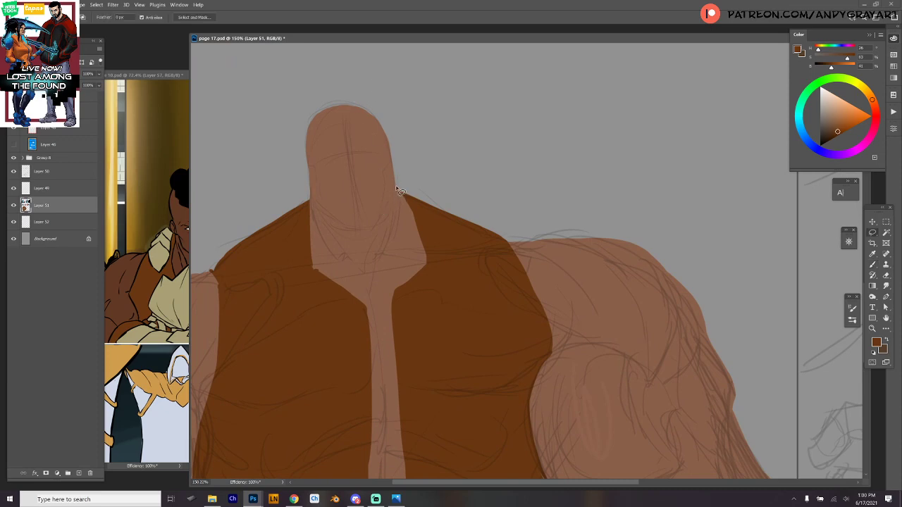
pyautogui.moveTo(396, 187)
pyautogui.mouseDown()
pyautogui.moveTo(345, 231)
pyautogui.moveTo(297, 134)
pyautogui.moveTo(395, 184)
pyautogui.mouseUp()
pyautogui.hotkey('ctrl', 't')
pyautogui.moveTo(395, 233); pyautogui.dragTo(406, 246)
pyautogui.moveTo(391, 211); pyautogui.dragTo(390, 198)
pyautogui.keyDown('ctrl'); pyautogui.click(464, 193); pyautogui.keyUp('ctrl')
pyautogui.moveTo(491, 216); pyautogui.dragTo(430, 220)
# - Adjust the head's shape by dragging its transform corners in perspective, apply the transform, and clear the selection
pyautogui.moveTo(469, 224); pyautogui.dragTo(415, 171)
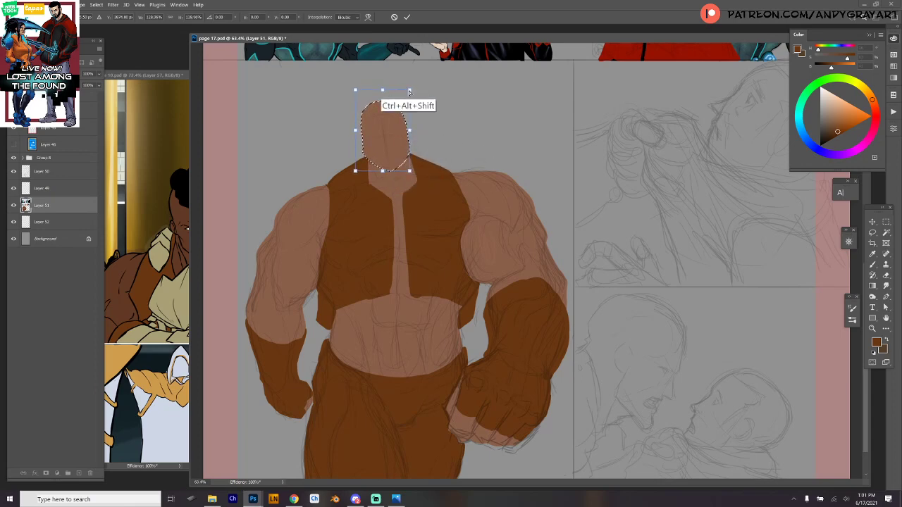
pyautogui.moveTo(409, 90)
pyautogui.mouseDown()
pyautogui.moveTo(421, 90)
pyautogui.moveTo(409, 90)
pyautogui.mouseUp()
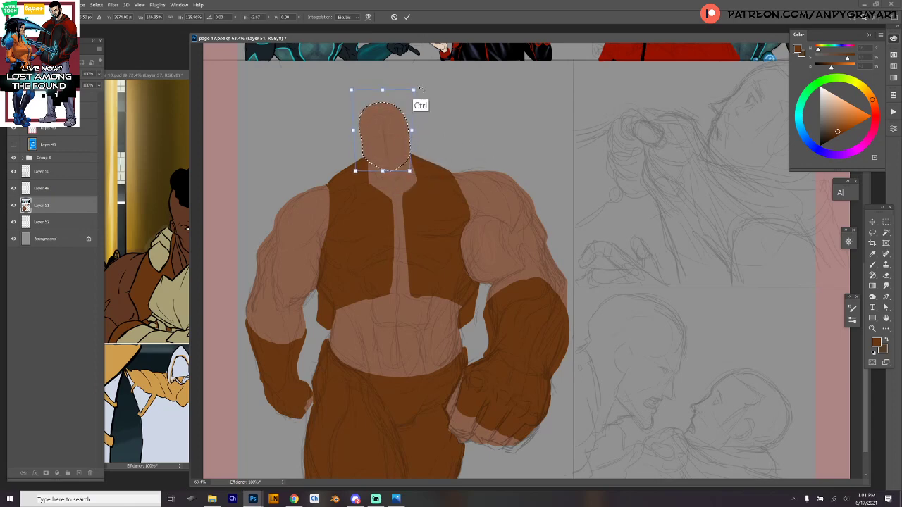
pyautogui.moveTo(409, 171); pyautogui.dragTo(411, 171)
pyautogui.press('Return')
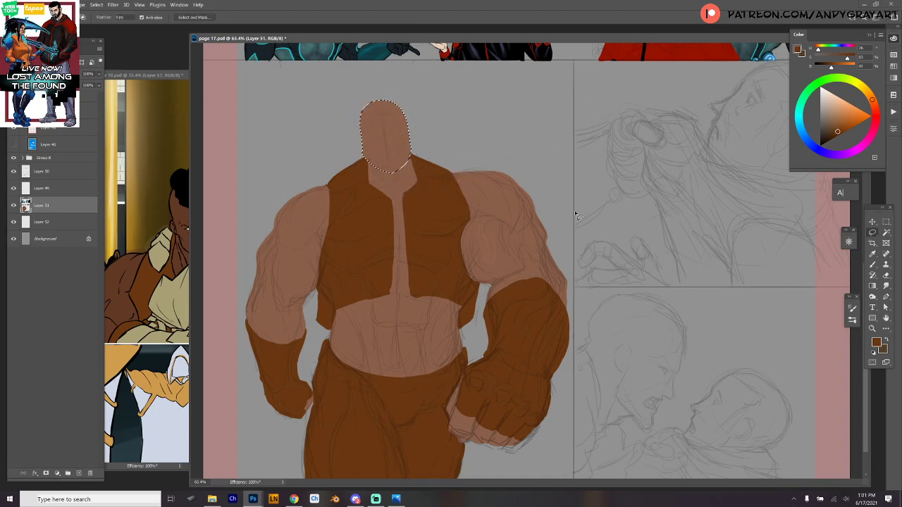
pyautogui.scroll(-2, 578, 218)
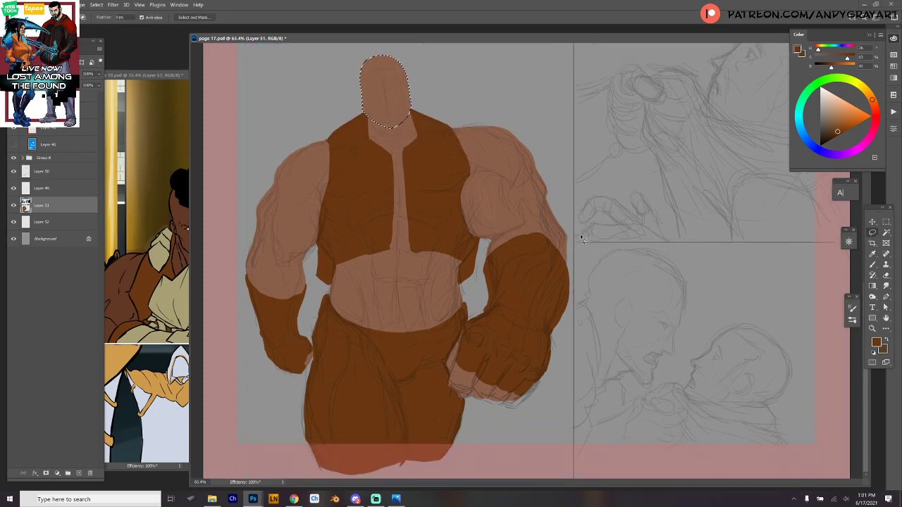
pyautogui.hotkey('ctrl', 'd')
# - Sample the tan of the chest plate on page 10 and draw the left slope of the plate's central peak below the neck
pyautogui.press('b')
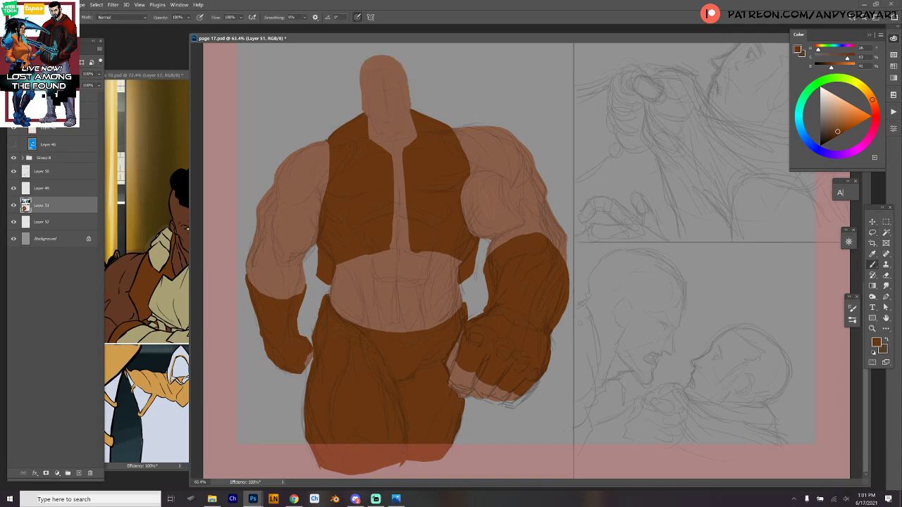
pyautogui.keyDown('alt'); pyautogui.click(169, 310); pyautogui.keyUp('alt')
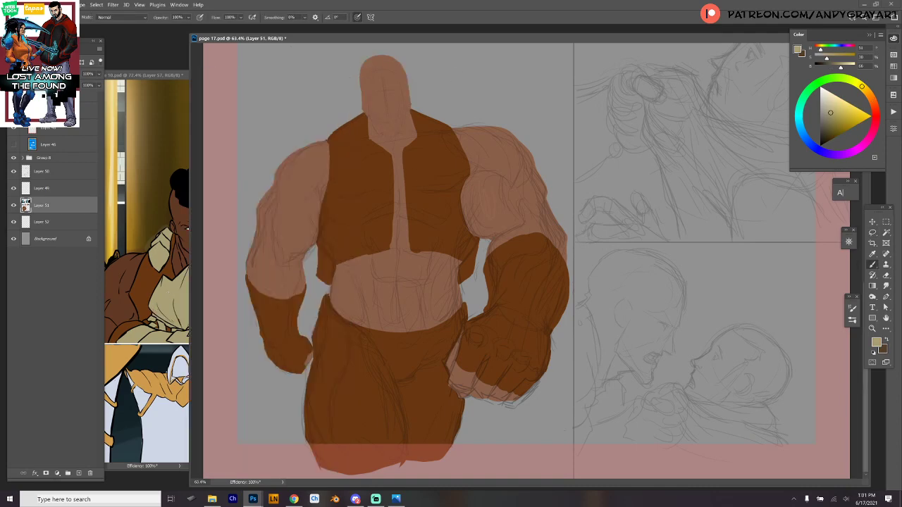
pyautogui.scroll(3, 433, 169)
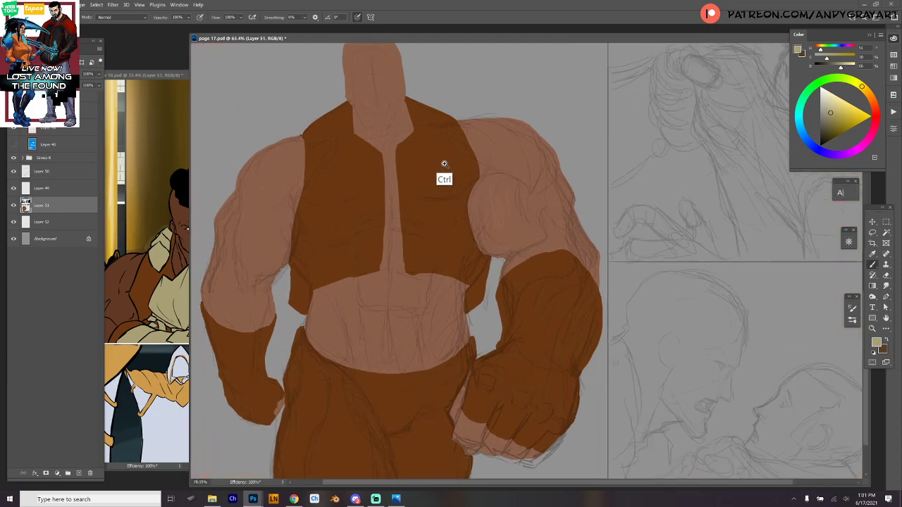
pyautogui.moveTo(385, 135); pyautogui.dragTo(373, 163)
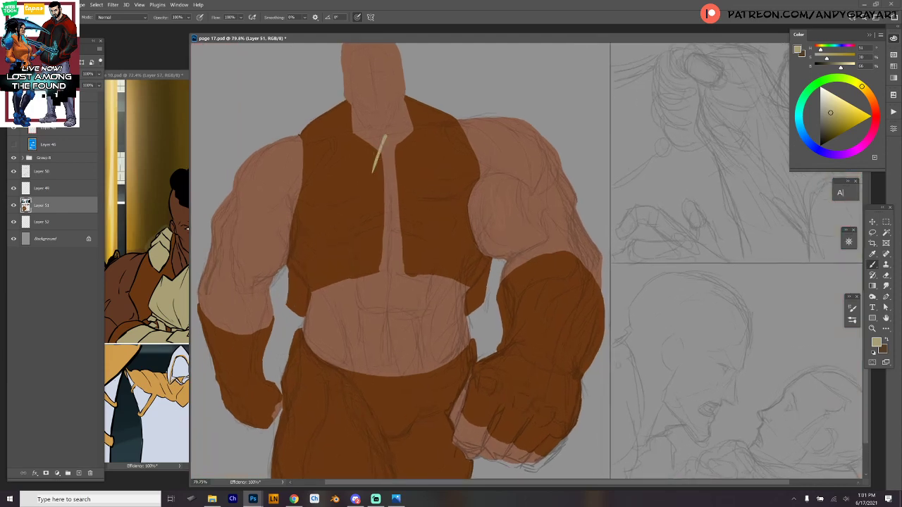
pyautogui.hotkey('ctrl', 'z')
pyautogui.moveTo(386, 132); pyautogui.dragTo(373, 164)
pyautogui.moveTo(386, 133)
pyautogui.mouseDown()
pyautogui.moveTo(407, 156)
pyautogui.moveTo(375, 165)
pyautogui.mouseUp()
# - Outline the chest plate's three-peaked upper tier in tan below the neck, checking its shape against the page 10 figure
pyautogui.moveTo(385, 132)
pyautogui.mouseDown()
pyautogui.moveTo(372, 162)
pyautogui.moveTo(420, 144)
pyautogui.mouseUp()
pyautogui.moveTo(370, 163)
pyautogui.mouseDown()
pyautogui.moveTo(398, 215)
pyautogui.moveTo(425, 182)
pyautogui.mouseUp()
pyautogui.moveTo(411, 151)
pyautogui.mouseDown()
pyautogui.moveTo(422, 144)
pyautogui.moveTo(427, 173)
pyautogui.moveTo(435, 167)
pyautogui.moveTo(421, 189)
pyautogui.mouseUp()
pyautogui.hotkey('ctrl', 'z')
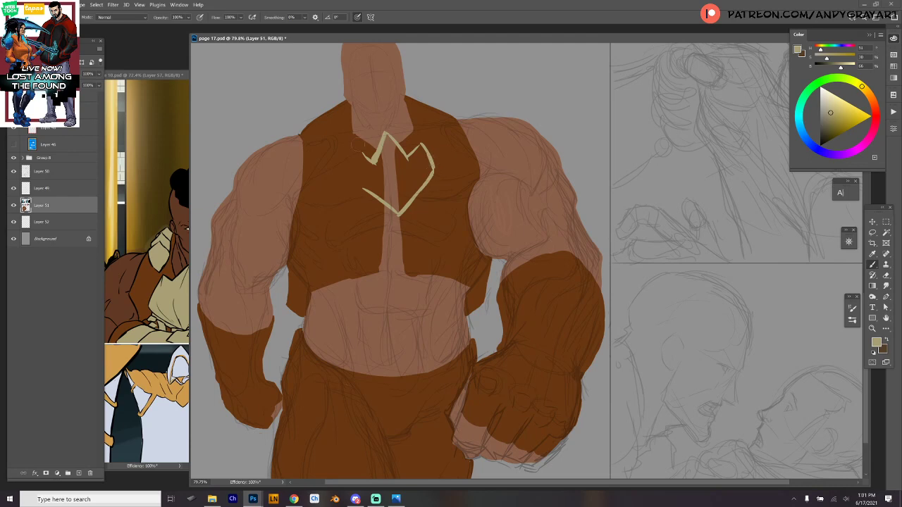
pyautogui.moveTo(356, 146)
pyautogui.mouseDown()
pyautogui.moveTo(366, 158)
pyautogui.moveTo(345, 179)
pyautogui.mouseUp()
pyautogui.click(167, 86)
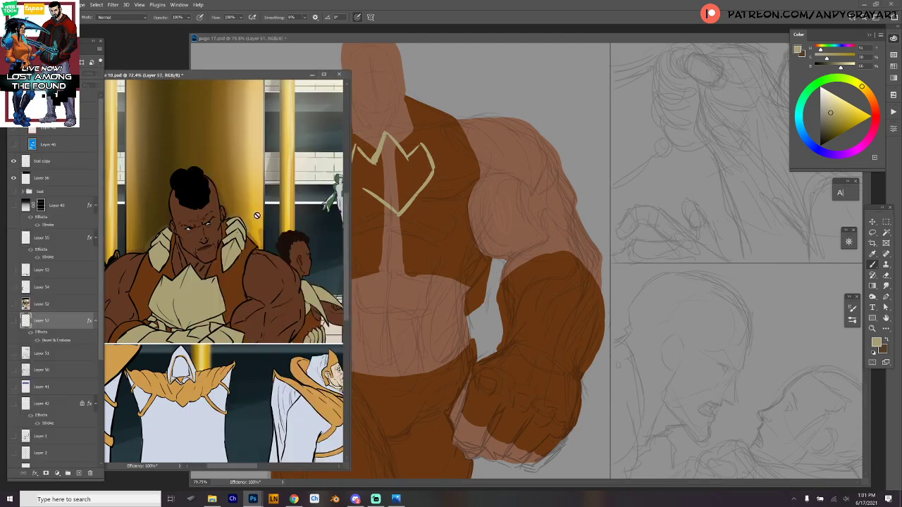
pyautogui.scroll(-1, 225, 268)
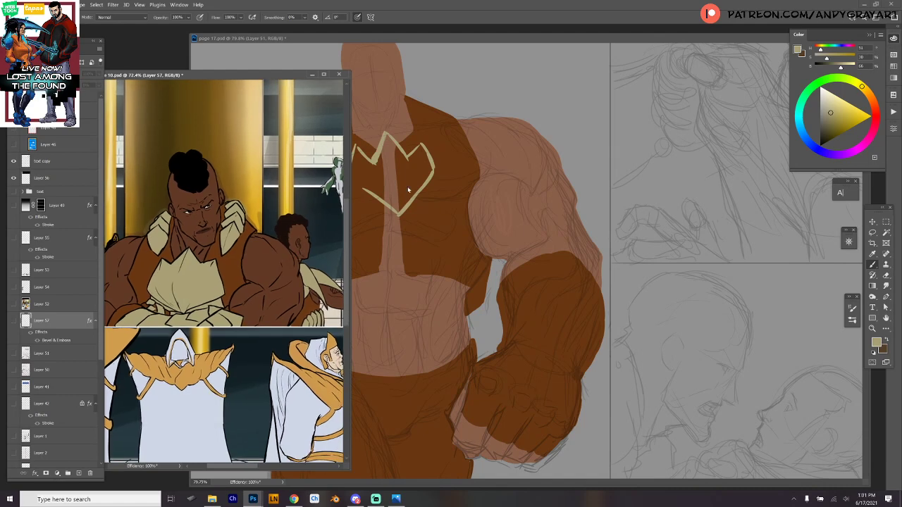
pyautogui.click(481, 40)
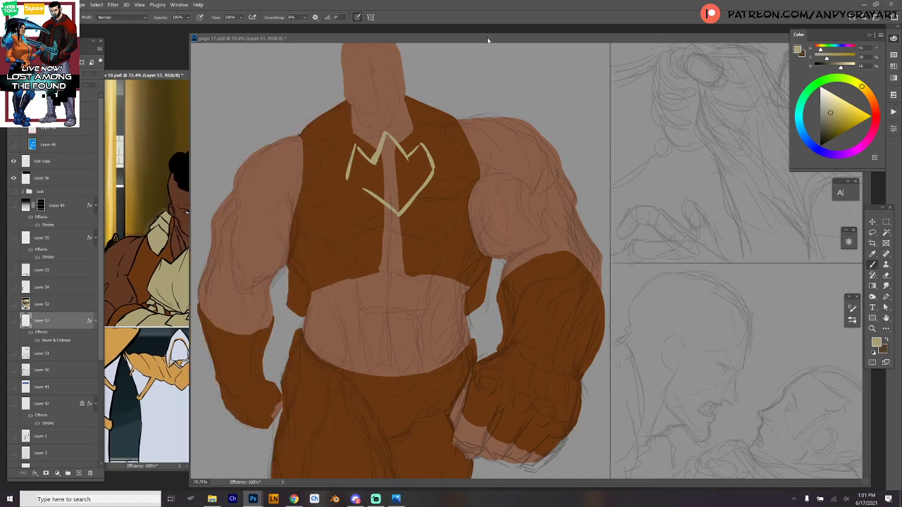
pyautogui.moveTo(355, 145); pyautogui.dragTo(364, 154)
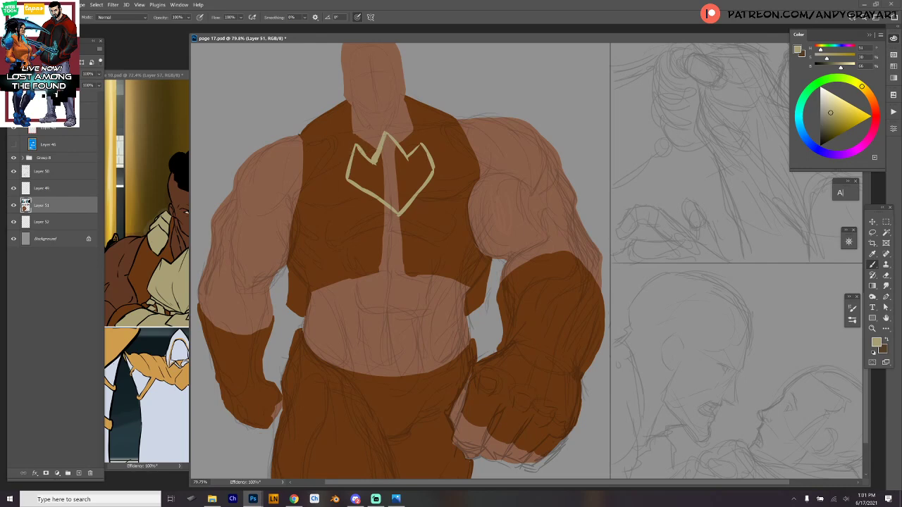
# - Draw two stacked V-shaped tiers in tan beneath the plate's upper tier, ending in a point above the abdomen
pyautogui.moveTo(354, 189)
pyautogui.mouseDown()
pyautogui.moveTo(343, 216)
pyautogui.moveTo(395, 247)
pyautogui.mouseUp()
pyautogui.moveTo(424, 173)
pyautogui.mouseDown()
pyautogui.moveTo(446, 208)
pyautogui.moveTo(399, 248)
pyautogui.mouseUp()
pyautogui.moveTo(357, 220)
pyautogui.mouseDown()
pyautogui.moveTo(345, 249)
pyautogui.moveTo(349, 227)
pyautogui.moveTo(393, 285)
pyautogui.mouseUp()
pyautogui.hotkey('ctrl', 'z')
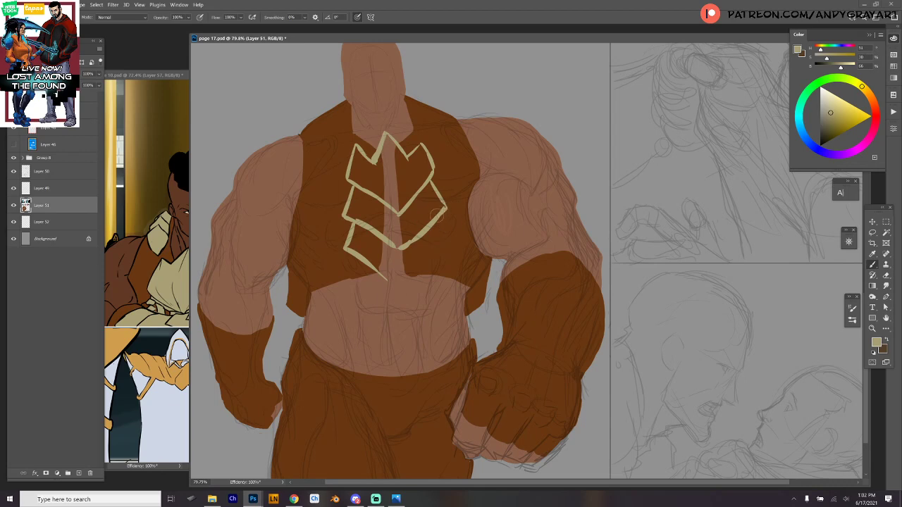
pyautogui.moveTo(439, 220)
pyautogui.mouseDown()
pyautogui.moveTo(440, 245)
pyautogui.moveTo(388, 286)
pyautogui.mouseUp()
pyautogui.hotkey('ctrl', 'z')
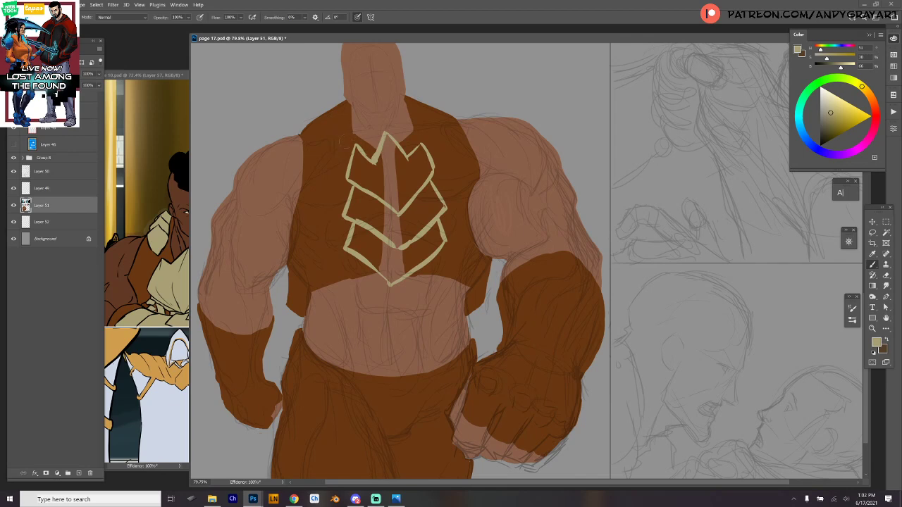
# - Widen the chest plate with a second set of tan outline strokes around its outer peaks, both sides and lower point
pyautogui.moveTo(347, 139); pyautogui.dragTo(372, 158)
pyautogui.moveTo(427, 127); pyautogui.dragTo(405, 152)
pyautogui.moveTo(345, 140)
pyautogui.mouseDown()
pyautogui.moveTo(337, 171)
pyautogui.moveTo(343, 146)
pyautogui.moveTo(352, 186)
pyautogui.mouseUp()
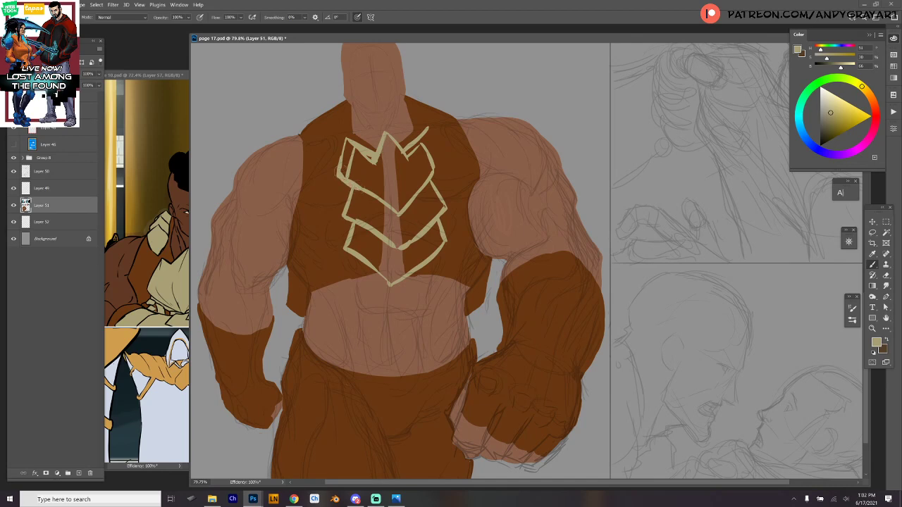
pyautogui.moveTo(428, 128)
pyautogui.mouseDown()
pyautogui.moveTo(447, 156)
pyautogui.moveTo(427, 189)
pyautogui.mouseUp()
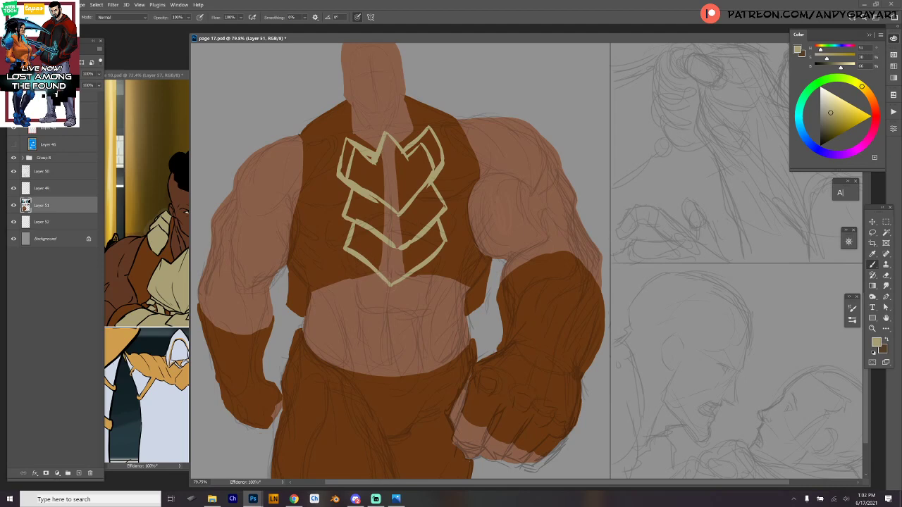
pyautogui.moveTo(437, 171); pyautogui.dragTo(450, 210)
pyautogui.moveTo(341, 180)
pyautogui.mouseDown()
pyautogui.moveTo(339, 216)
pyautogui.moveTo(354, 218)
pyautogui.mouseUp()
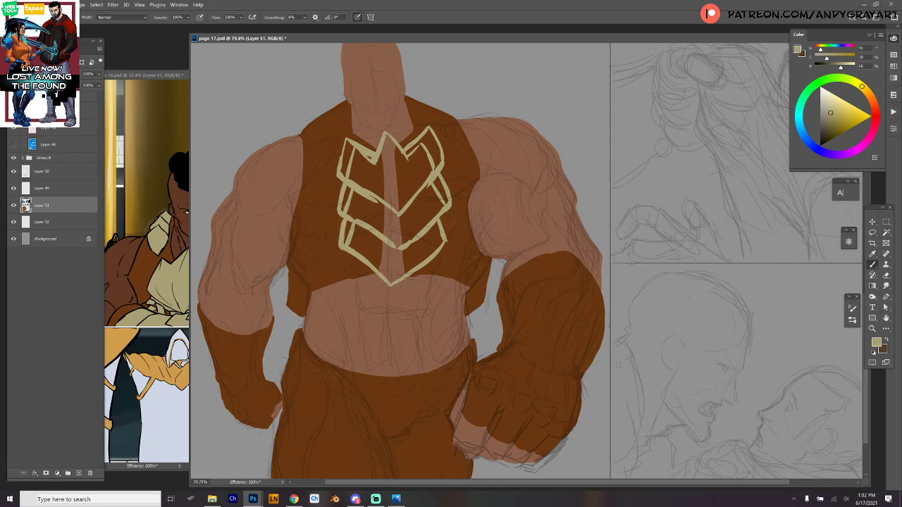
pyautogui.moveTo(445, 214)
pyautogui.mouseDown()
pyautogui.moveTo(450, 235)
pyautogui.moveTo(435, 250)
pyautogui.mouseUp()
pyautogui.moveTo(416, 271); pyautogui.dragTo(394, 287)
# - Outline and fill a rounded tan collar piece on each side of the neck, resting on the vest's shoulders
pyautogui.moveTo(336, 134)
pyautogui.mouseDown()
pyautogui.moveTo(318, 111)
pyautogui.moveTo(344, 115)
pyautogui.moveTo(344, 134)
pyautogui.moveTo(321, 124)
pyautogui.mouseUp()
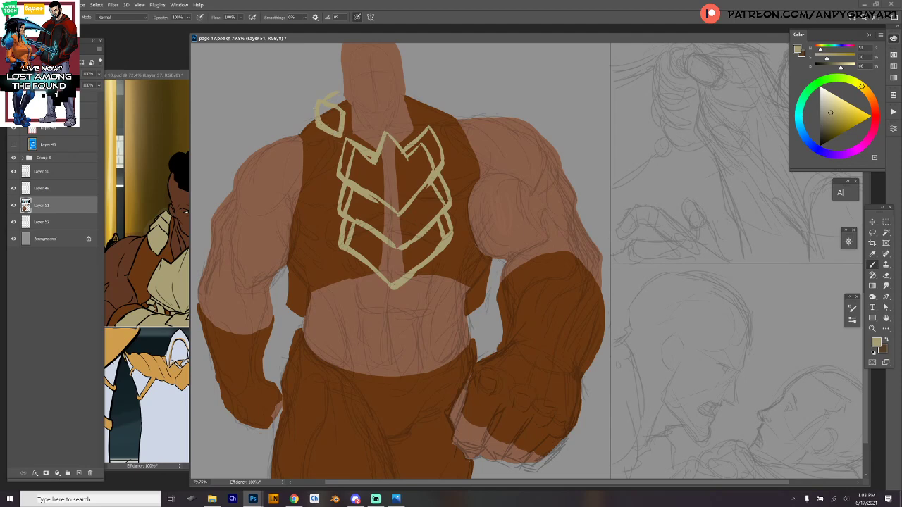
pyautogui.moveTo(316, 111)
pyautogui.mouseDown()
pyautogui.moveTo(313, 95)
pyautogui.moveTo(344, 103)
pyautogui.mouseUp()
pyautogui.moveTo(321, 113)
pyautogui.mouseDown()
pyautogui.moveTo(335, 125)
pyautogui.moveTo(338, 116)
pyautogui.mouseUp()
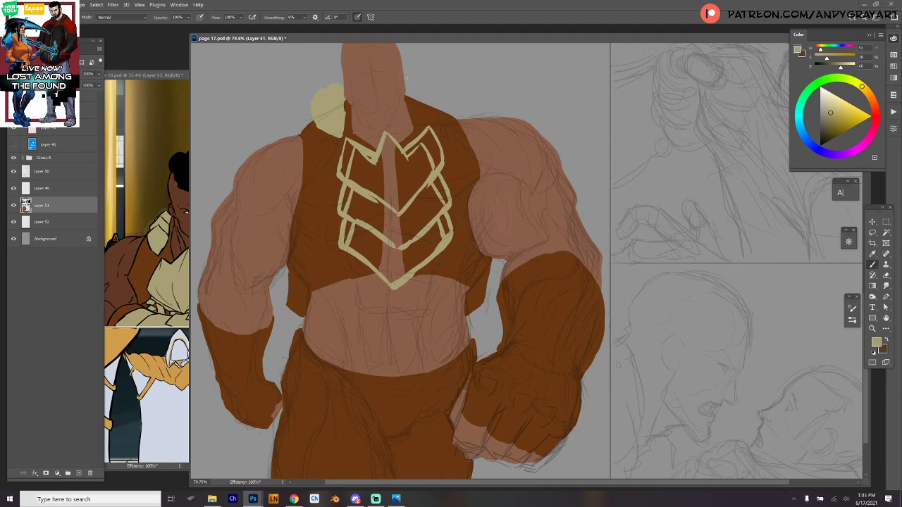
pyautogui.moveTo(417, 79); pyautogui.dragTo(429, 82)
pyautogui.moveTo(404, 89)
pyautogui.mouseDown()
pyautogui.moveTo(429, 119)
pyautogui.moveTo(435, 82)
pyautogui.moveTo(421, 117)
pyautogui.mouseUp()
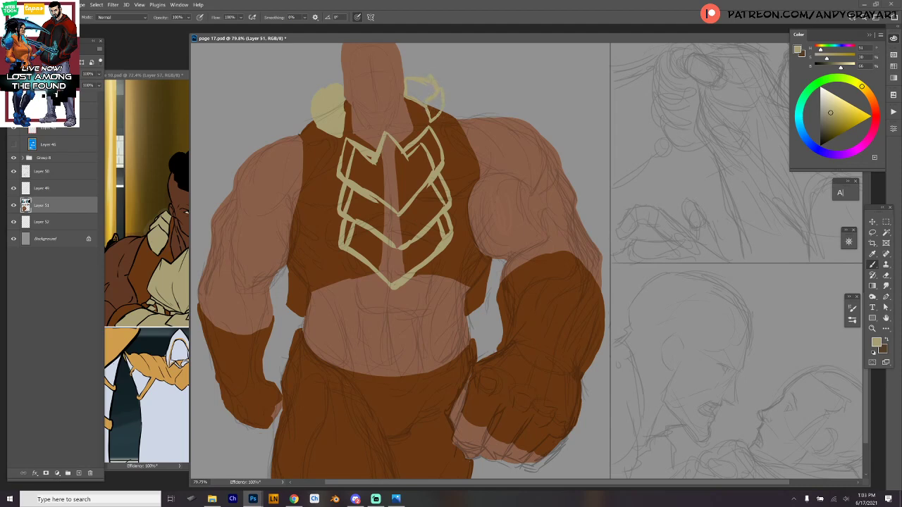
pyautogui.moveTo(421, 85)
pyautogui.mouseDown()
pyautogui.moveTo(412, 94)
pyautogui.moveTo(431, 99)
pyautogui.moveTo(428, 125)
pyautogui.moveTo(437, 106)
pyautogui.mouseUp()
pyautogui.moveTo(498, 73); pyautogui.dragTo(495, 145)
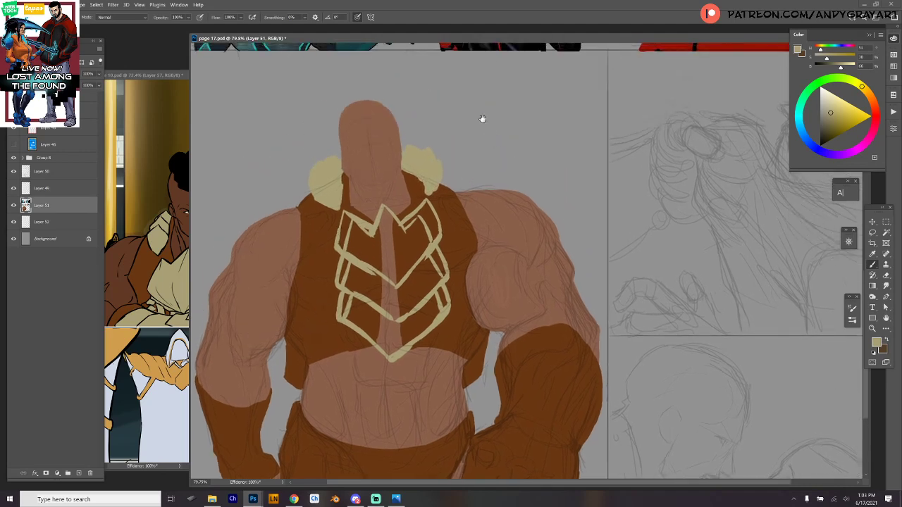
# - Select both tan collar pieces with the Magic Wand and reduce their height with Free Transform, skewing the shape slightly
pyautogui.press('w')
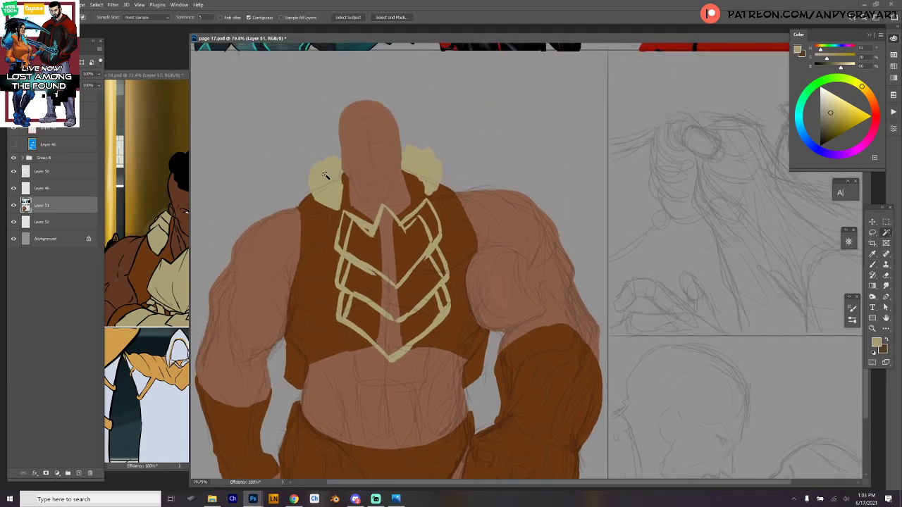
pyautogui.click(330, 172)
pyautogui.keyDown('shift'); pyautogui.click(426, 168); pyautogui.keyUp('shift')
pyautogui.hotkey('ctrl', 't')
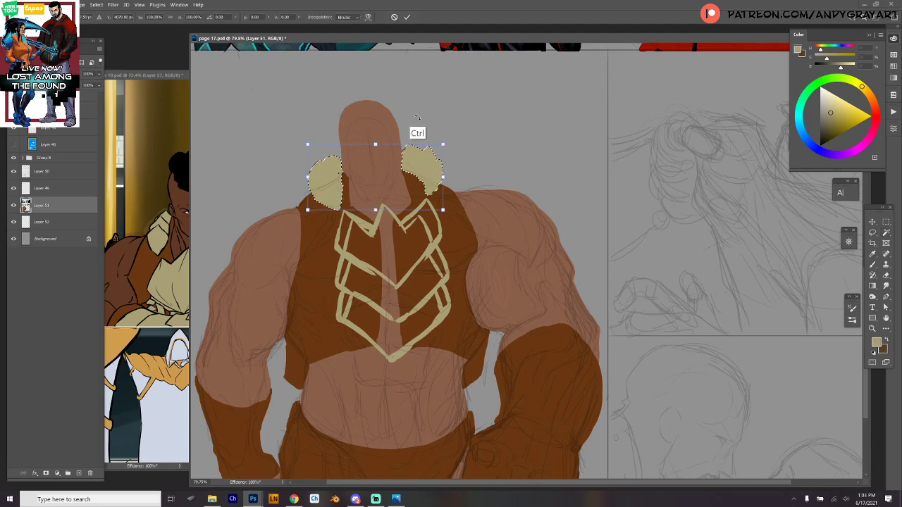
pyautogui.moveTo(439, 153); pyautogui.dragTo(433, 158)
pyautogui.moveTo(371, 159)
pyautogui.mouseDown()
pyautogui.moveTo(403, 118)
pyautogui.moveTo(381, 138)
pyautogui.moveTo(375, 163)
pyautogui.mouseUp()
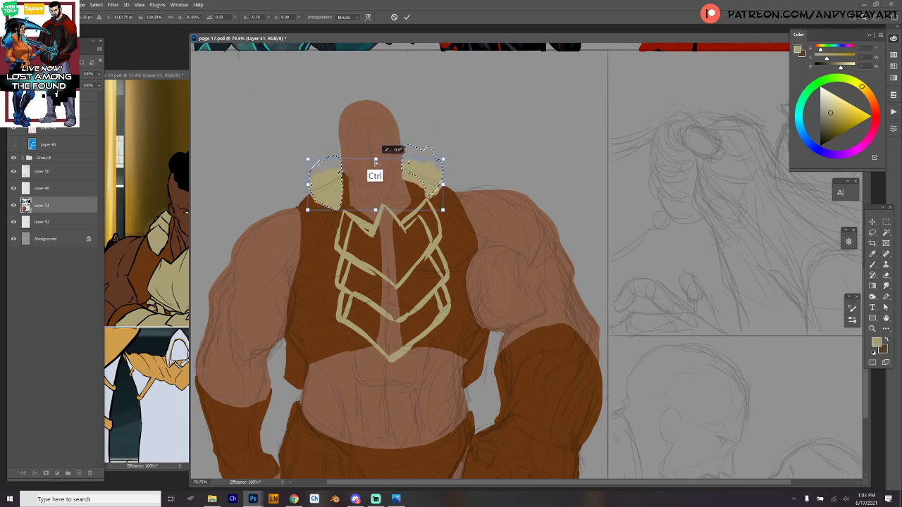
pyautogui.moveTo(441, 156)
pyautogui.mouseDown()
pyautogui.moveTo(437, 149)
pyautogui.moveTo(444, 161)
pyautogui.mouseUp()
pyautogui.press('Return')
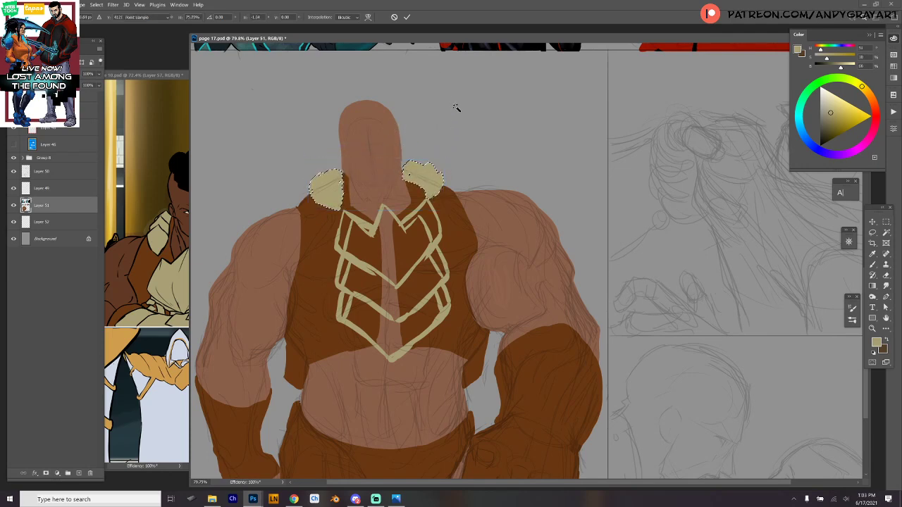
# - Touch up the neck and vest edges beside the collar pieces with sampled brown and skin tones, then refine a collar edge in tan
pyautogui.press('b')
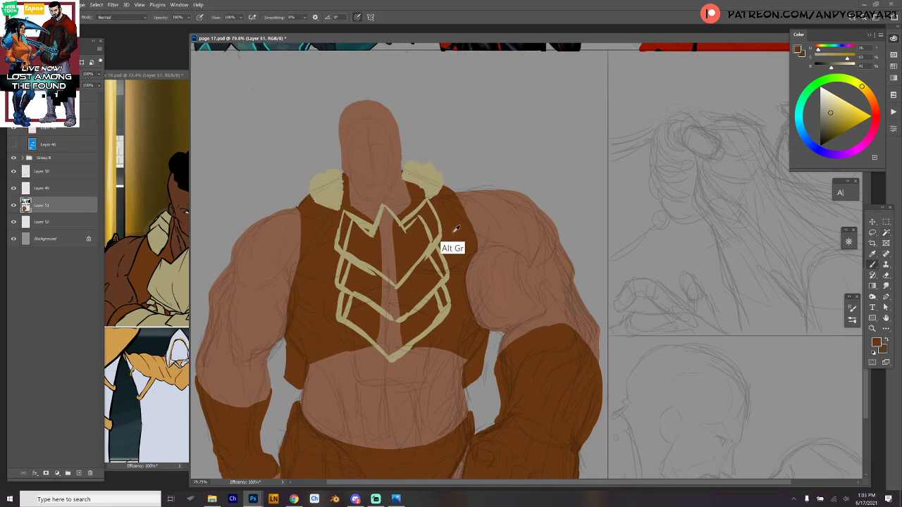
pyautogui.keyDown('alt'); pyautogui.click(451, 248); pyautogui.keyUp('alt')
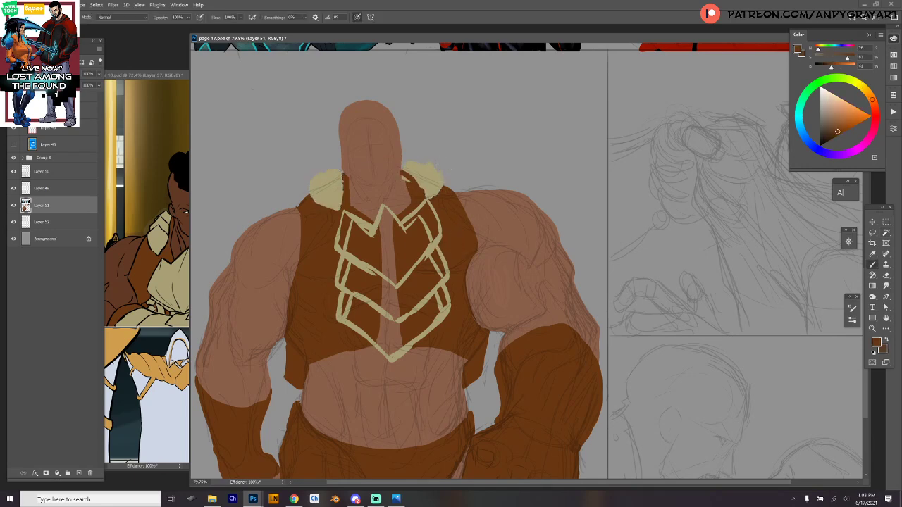
pyautogui.keyDown('alt'); pyautogui.click(402, 196); pyautogui.keyUp('alt')
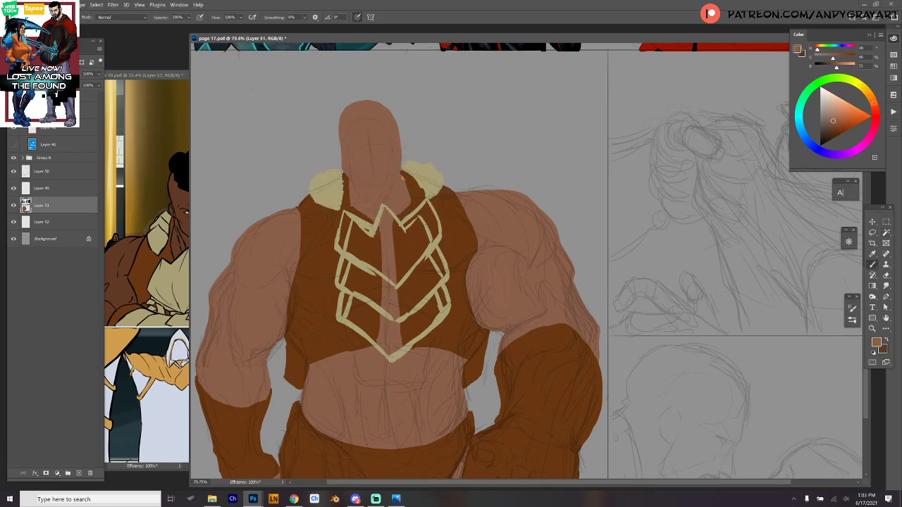
pyautogui.moveTo(402, 171); pyautogui.dragTo(404, 180)
pyautogui.moveTo(347, 176); pyautogui.dragTo(346, 193)
pyautogui.keyDown('alt'); pyautogui.click(333, 208); pyautogui.keyUp('alt')
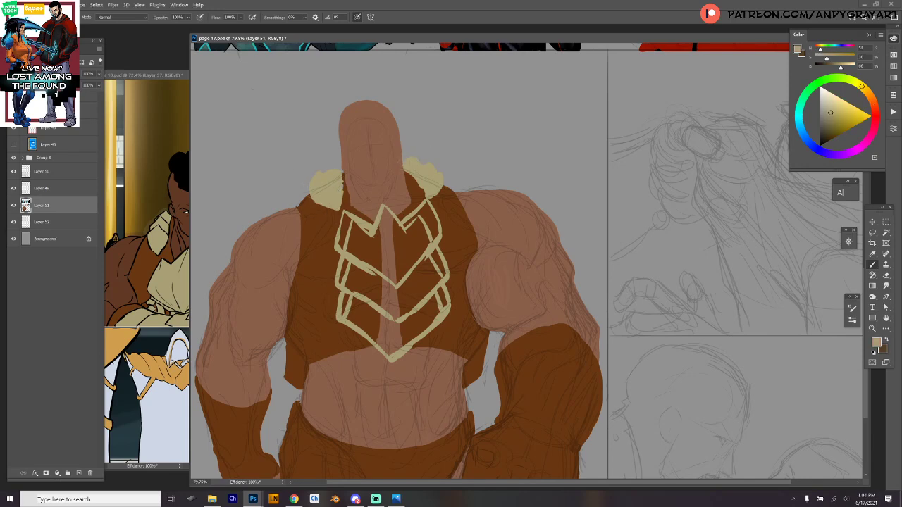
pyautogui.moveTo(324, 171); pyautogui.dragTo(330, 167)
# - Select all areas enclosed by the chest plate's outline with the Magic Wand, fill them with tan, deselect, and smooth the plate's edge
pyautogui.scroll(-3, 469, 189)
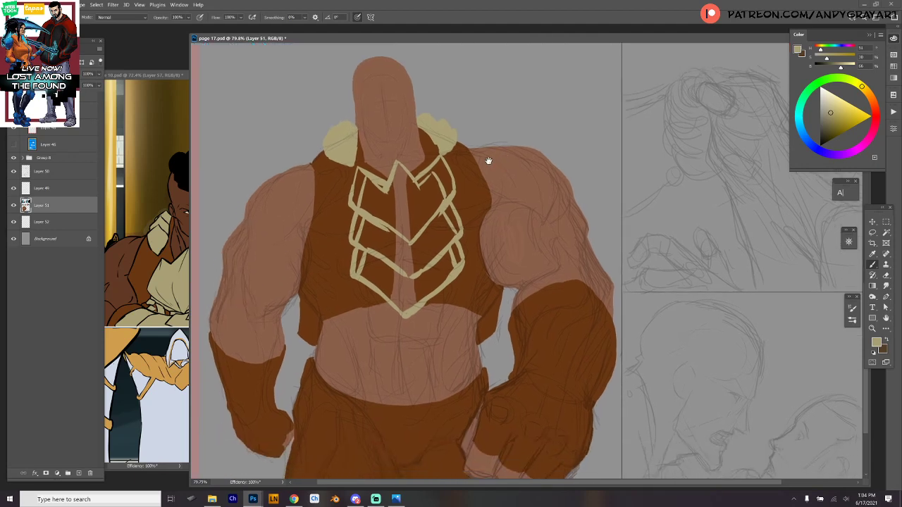
pyautogui.press('w')
pyautogui.keyDown('shift'); pyautogui.click(431, 184); pyautogui.keyUp('shift')
pyautogui.keyDown('shift'); pyautogui.click(404, 205); pyautogui.keyUp('shift')
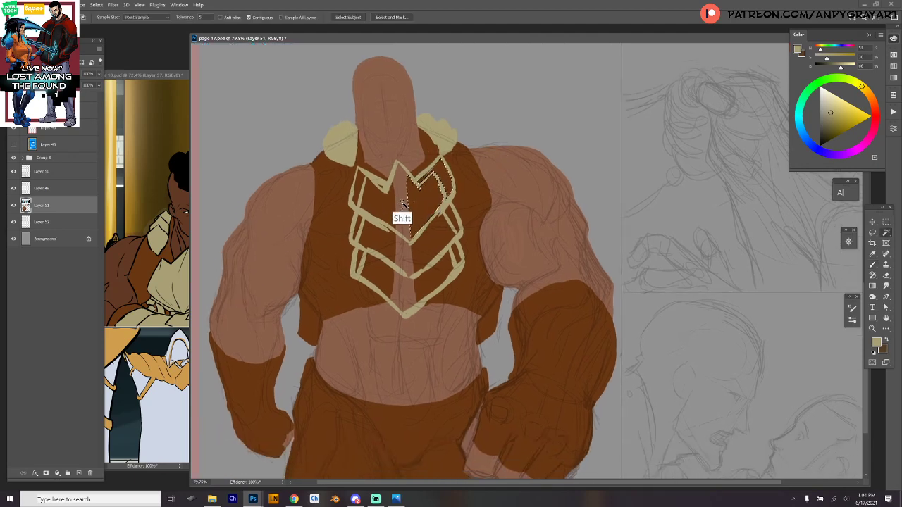
pyautogui.keyDown('shift'); pyautogui.click(372, 197); pyautogui.keyUp('shift')
pyautogui.keyDown('shift'); pyautogui.click(362, 218); pyautogui.keyUp('shift')
pyautogui.keyDown('shift'); pyautogui.click(354, 232); pyautogui.keyUp('shift')
pyautogui.keyDown('shift'); pyautogui.click(358, 258); pyautogui.keyUp('shift')
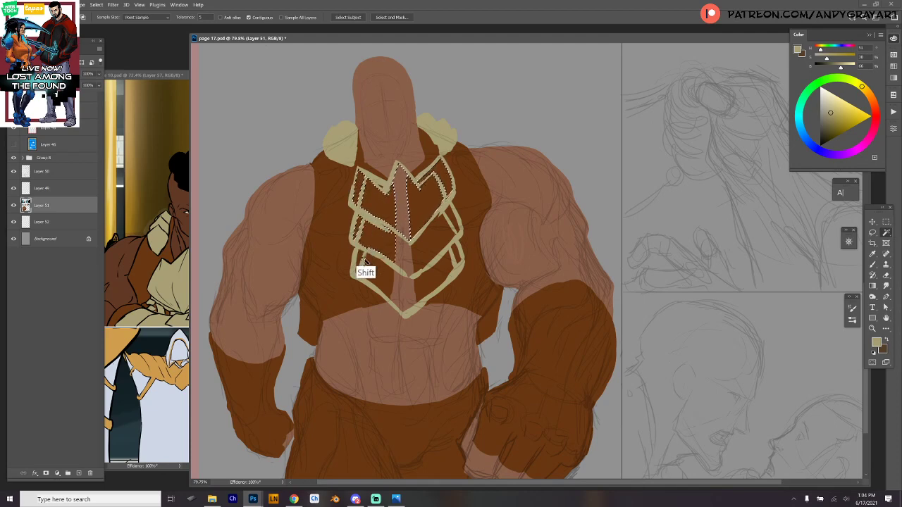
pyautogui.keyDown('shift'); pyautogui.click(372, 283); pyautogui.keyUp('shift')
pyautogui.keyDown('shift'); pyautogui.click(406, 267); pyautogui.keyUp('shift')
pyautogui.keyDown('shift'); pyautogui.click(428, 247); pyautogui.keyUp('shift')
pyautogui.keyDown('shift'); pyautogui.click(441, 265); pyautogui.keyUp('shift')
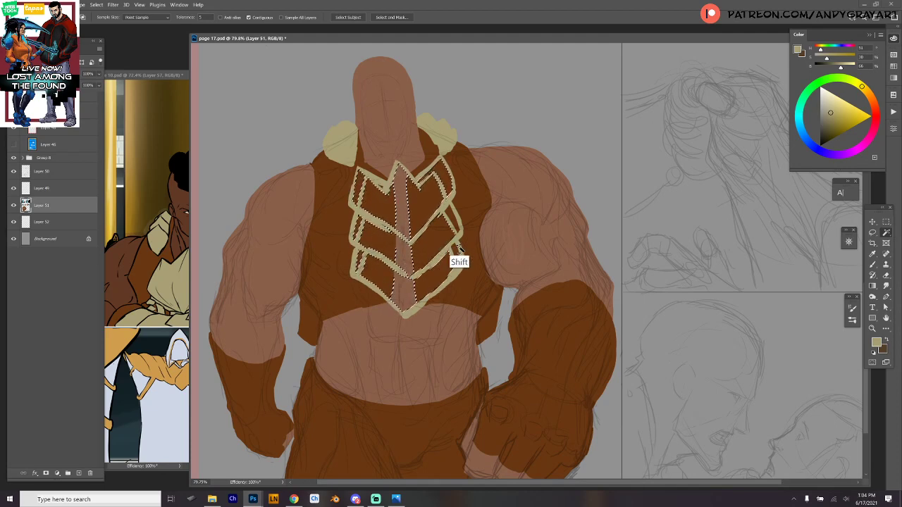
pyautogui.keyDown('shift'); pyautogui.click(457, 249); pyautogui.keyUp('shift')
pyautogui.keyDown('shift'); pyautogui.click(451, 217); pyautogui.keyUp('shift')
pyautogui.keyDown('alt'); pyautogui.click(407, 226); pyautogui.keyUp('alt')
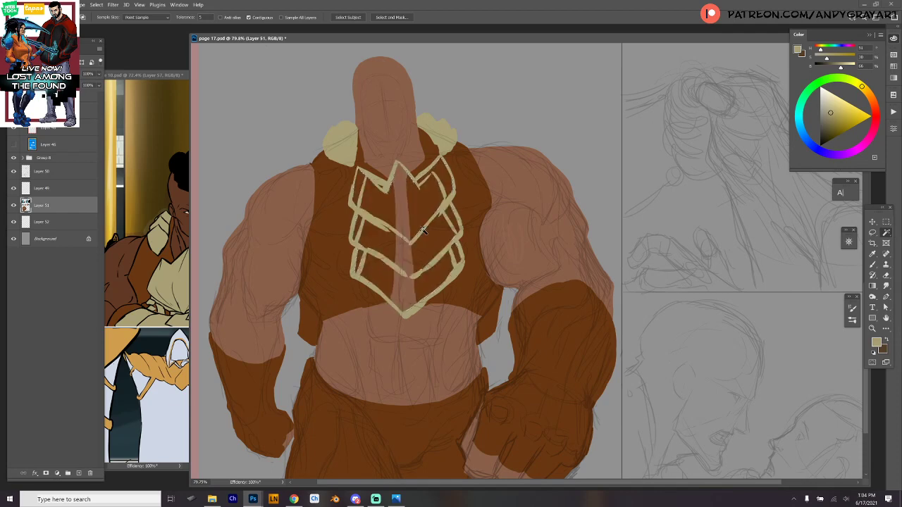
pyautogui.hotkey('alt', 'BackSpace')
pyautogui.hotkey('ctrl', 'd')
pyautogui.press('b')
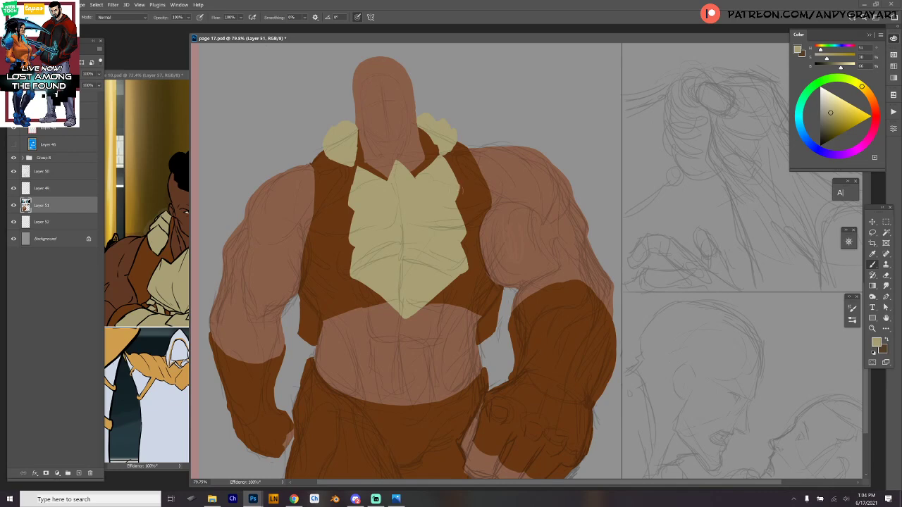
pyautogui.moveTo(356, 169)
pyautogui.mouseDown()
pyautogui.moveTo(347, 192)
pyautogui.moveTo(349, 273)
pyautogui.mouseUp()
# - Paint curved, finger-like tan plates wrapping around the vest's side below the smaller-gloved arm's armpit
pyautogui.moveTo(489, 221)
pyautogui.mouseDown()
pyautogui.moveTo(495, 195)
pyautogui.moveTo(507, 196)
pyautogui.moveTo(512, 221)
pyautogui.moveTo(517, 188)
pyautogui.moveTo(498, 185)
pyautogui.mouseUp()
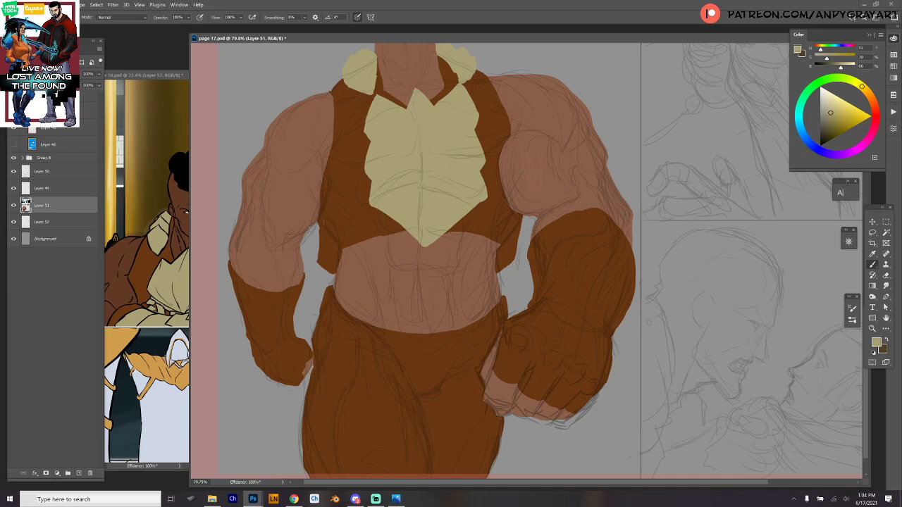
pyautogui.moveTo(316, 214)
pyautogui.mouseDown()
pyautogui.moveTo(319, 227)
pyautogui.moveTo(331, 185)
pyautogui.moveTo(313, 205)
pyautogui.mouseUp()
pyautogui.hotkey('ctrl', 'z')
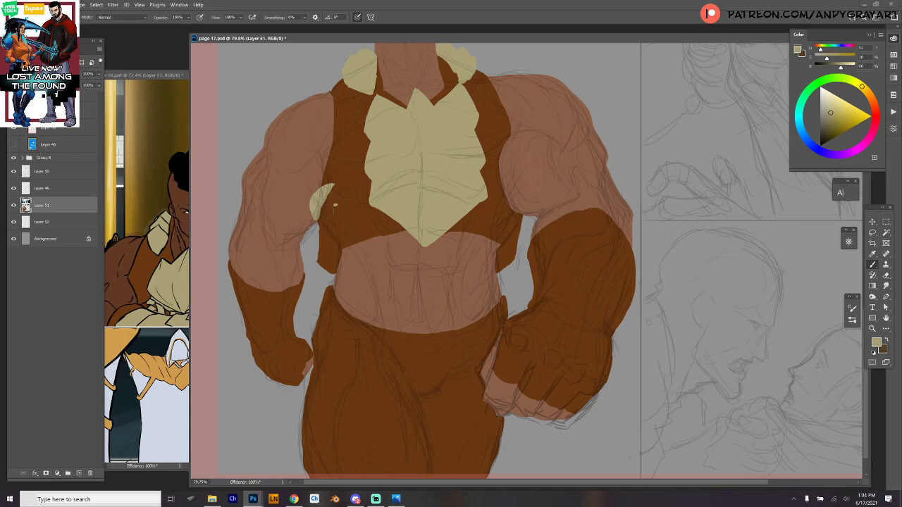
pyautogui.moveTo(335, 205)
pyautogui.mouseDown()
pyautogui.moveTo(317, 237)
pyautogui.moveTo(333, 210)
pyautogui.moveTo(319, 237)
pyautogui.moveTo(333, 208)
pyautogui.moveTo(341, 214)
pyautogui.moveTo(320, 252)
pyautogui.moveTo(341, 223)
pyautogui.mouseUp()
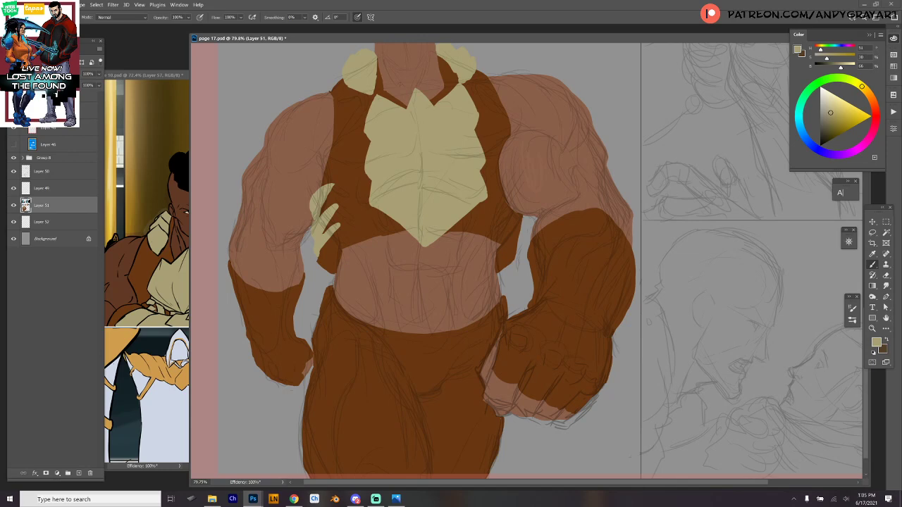
# - Undo the recent tan strokes on the vest's side back to the first narrow curved piece, and sample the vest's dark brown
pyautogui.hotkey('alt', 'Tab')
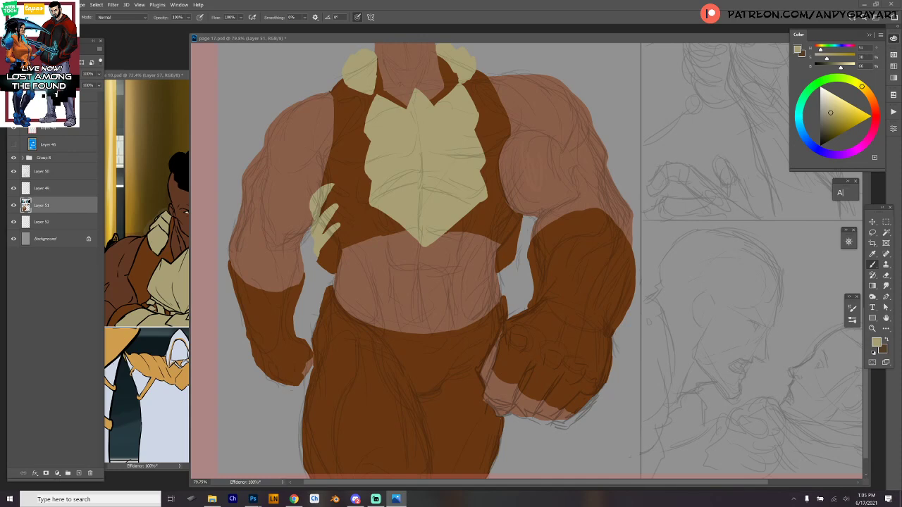
pyautogui.click(409, 42)
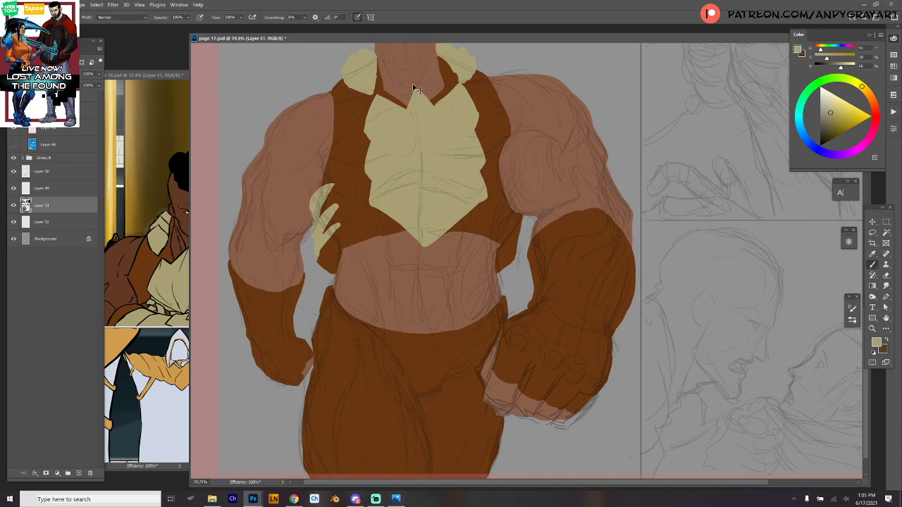
pyautogui.hotkey('ctrl', 'z')
pyautogui.hotkey('ctrl', 'z')
pyautogui.hotkey('ctrl', 'z')
pyautogui.hotkey('ctrl', 'z')
pyautogui.hotkey('ctrl', 'z')
pyautogui.hotkey('ctrl', 'z')
pyautogui.hotkey('ctrl', 'z')
pyautogui.hotkey('ctrl', 'z')
pyautogui.hotkey('ctrl', 'z')
pyautogui.hotkey('ctrl', 'z')
pyautogui.hotkey('ctrl', 'z')
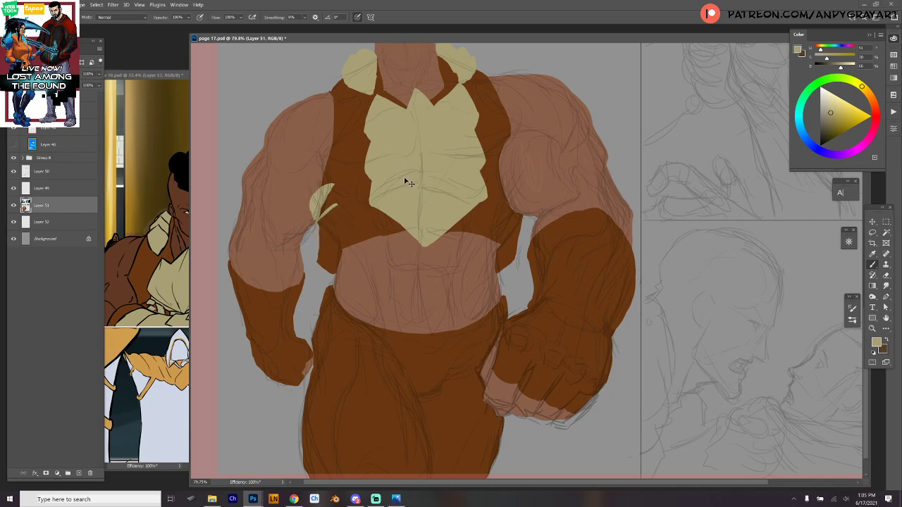
pyautogui.hotkey('ctrl', 'z')
pyautogui.press('alt')
pyautogui.keyDown('alt'); pyautogui.click(354, 221); pyautogui.keyUp('alt')
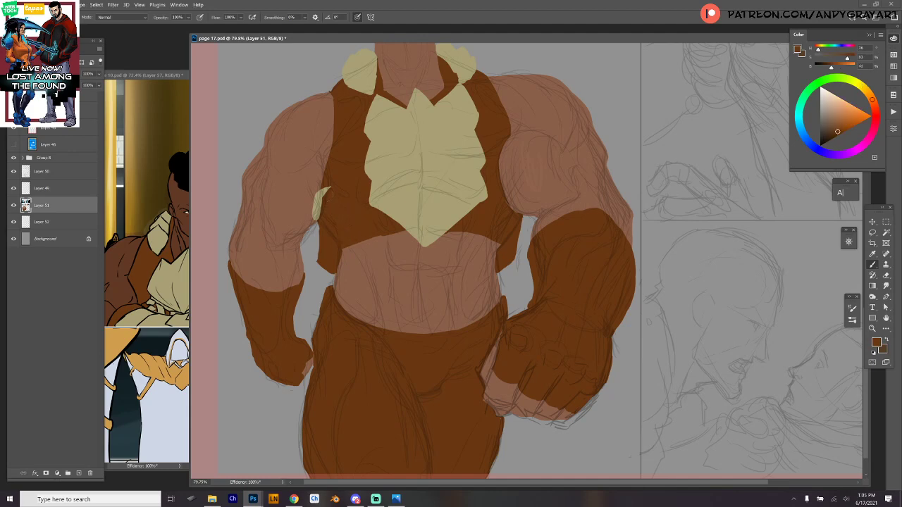
# - Paint over the leftover tan piece on the vest's side with dark brown and touch up the neighbouring arm edge with sampled skin tone
pyautogui.moveTo(325, 190); pyautogui.dragTo(317, 215)
pyautogui.keyDown('alt'); pyautogui.click(312, 185); pyautogui.keyUp('alt')
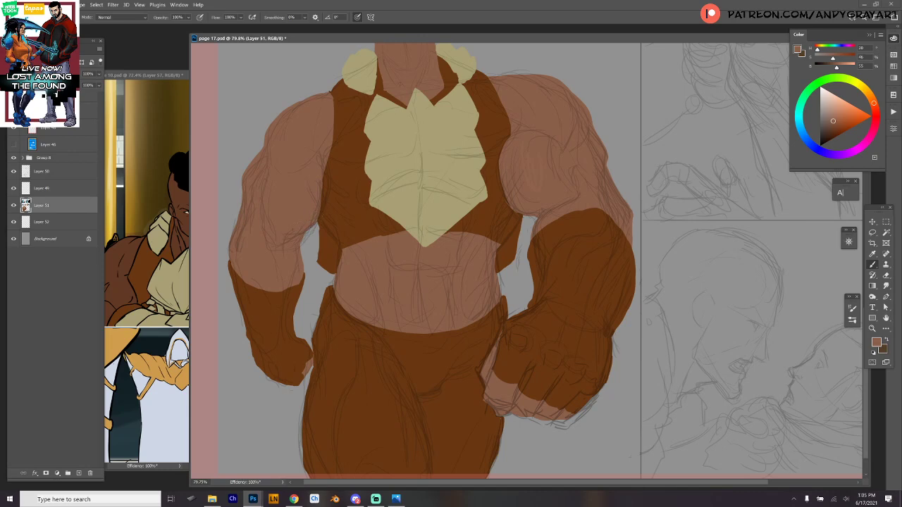
pyautogui.moveTo(455, 195); pyautogui.dragTo(447, 210)
# - Outline four round knuckle plates on the larger gloved fist using the tan sampled from the chest plate
pyautogui.keyDown('alt'); pyautogui.click(441, 219); pyautogui.keyUp('alt')
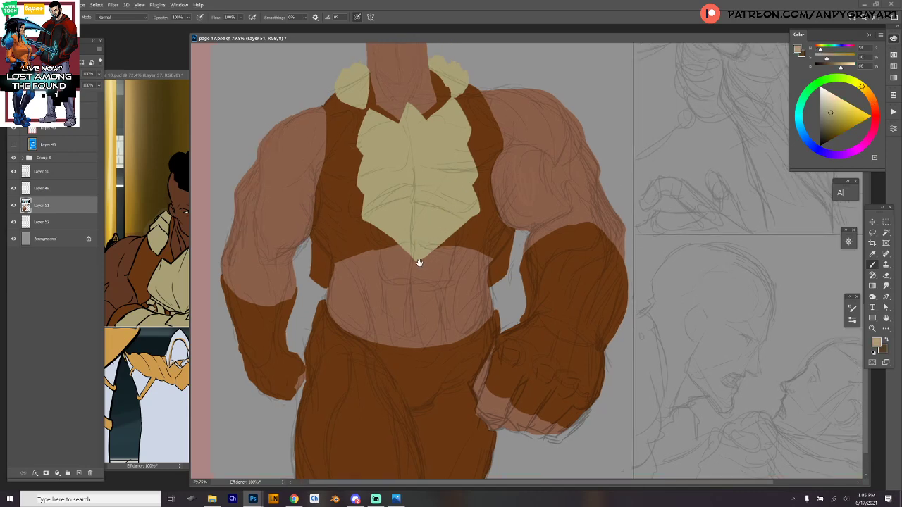
pyautogui.moveTo(419, 264); pyautogui.dragTo(464, 227)
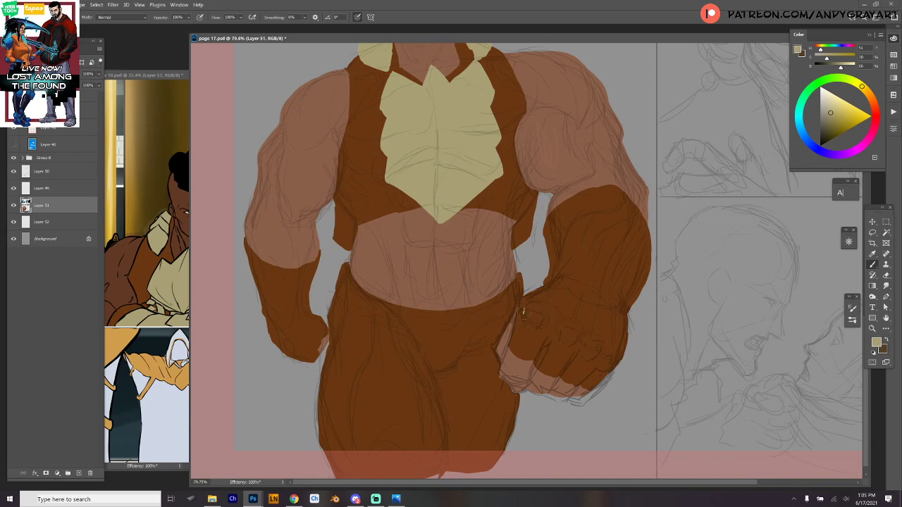
pyautogui.moveTo(523, 312)
pyautogui.mouseDown()
pyautogui.moveTo(532, 325)
pyautogui.moveTo(544, 307)
pyautogui.moveTo(545, 324)
pyautogui.moveTo(529, 328)
pyautogui.moveTo(574, 316)
pyautogui.moveTo(582, 343)
pyautogui.moveTo(562, 345)
pyautogui.moveTo(559, 326)
pyautogui.moveTo(564, 344)
pyautogui.mouseUp()
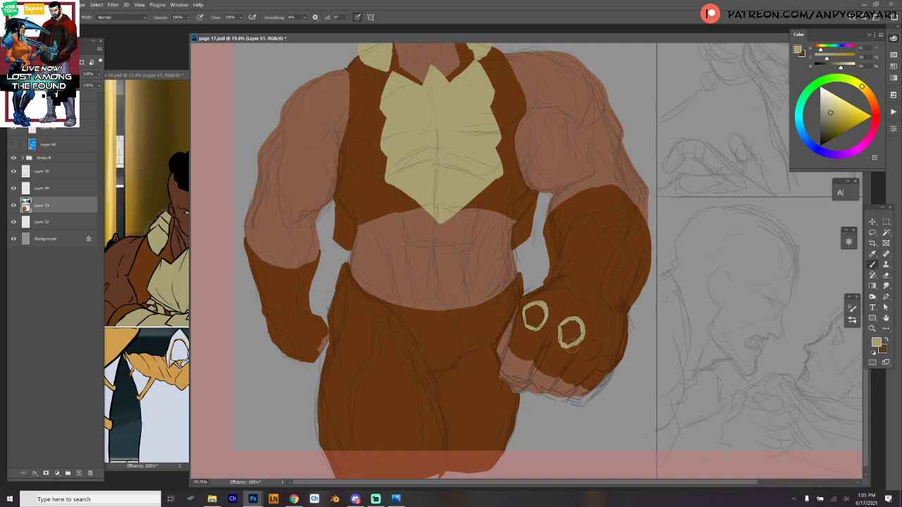
pyautogui.moveTo(584, 350)
pyautogui.mouseDown()
pyautogui.moveTo(591, 360)
pyautogui.moveTo(598, 340)
pyautogui.moveTo(606, 357)
pyautogui.moveTo(593, 366)
pyautogui.mouseUp()
pyautogui.hotkey('ctrl', 'z')
pyautogui.moveTo(600, 364)
pyautogui.mouseDown()
pyautogui.moveTo(610, 374)
pyautogui.moveTo(613, 358)
pyautogui.moveTo(609, 373)
pyautogui.mouseUp()
# - Paint small tan finger plates and a tan knuckle area on the smaller gloved hand
pyautogui.moveTo(302, 358); pyautogui.dragTo(304, 349)
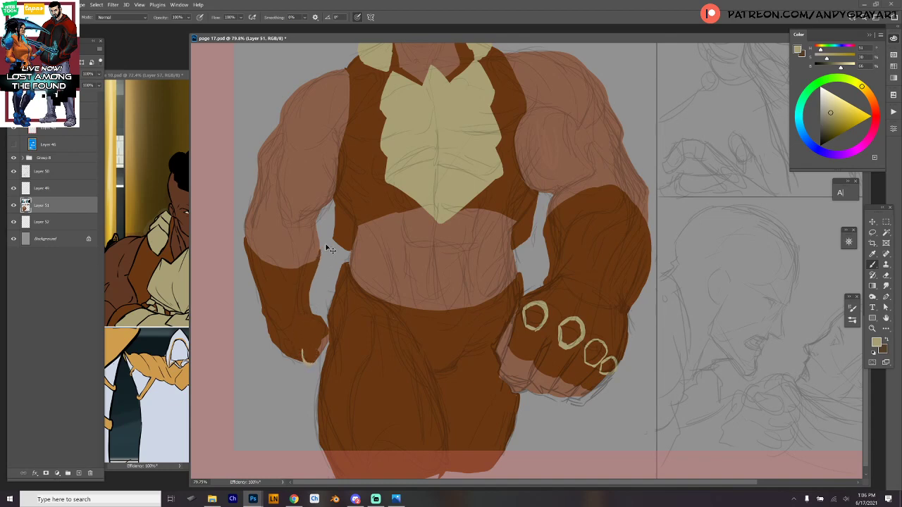
pyautogui.hotkey('ctrl', 'z')
pyautogui.moveTo(289, 342)
pyautogui.mouseDown()
pyautogui.moveTo(290, 357)
pyautogui.moveTo(275, 338)
pyautogui.mouseUp()
pyautogui.moveTo(265, 315); pyautogui.dragTo(287, 346)
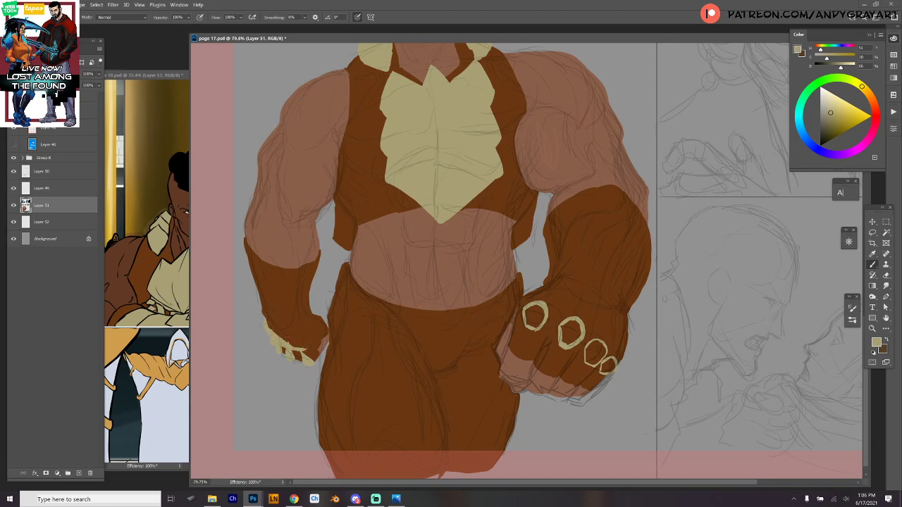
pyautogui.moveTo(270, 321)
pyautogui.mouseDown()
pyautogui.moveTo(294, 337)
pyautogui.moveTo(287, 342)
pyautogui.moveTo(314, 341)
pyautogui.moveTo(305, 336)
pyautogui.moveTo(314, 350)
pyautogui.moveTo(307, 340)
pyautogui.mouseUp()
pyautogui.hotkey('ctrl', 'z')
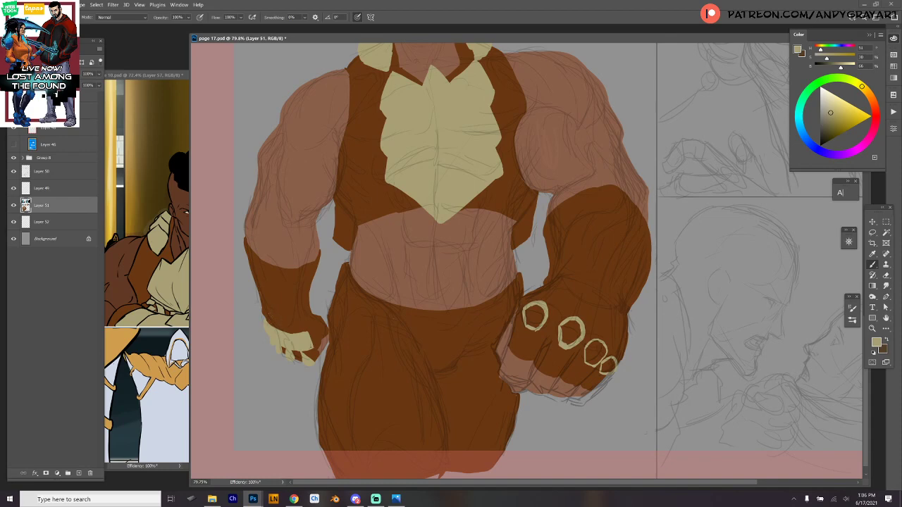
# - Extend the smaller glove's tan plate over the hand's back to a point on the forearm, fill it, and add a thumb plate
pyautogui.moveTo(262, 317); pyautogui.dragTo(303, 332)
pyautogui.moveTo(261, 312)
pyautogui.mouseDown()
pyautogui.moveTo(268, 291)
pyautogui.moveTo(290, 314)
pyautogui.moveTo(270, 290)
pyautogui.moveTo(300, 325)
pyautogui.moveTo(269, 290)
pyautogui.moveTo(259, 293)
pyautogui.moveTo(261, 271)
pyautogui.moveTo(295, 319)
pyautogui.mouseUp()
pyautogui.moveTo(256, 277)
pyautogui.mouseDown()
pyautogui.moveTo(264, 267)
pyautogui.moveTo(270, 319)
pyautogui.mouseUp()
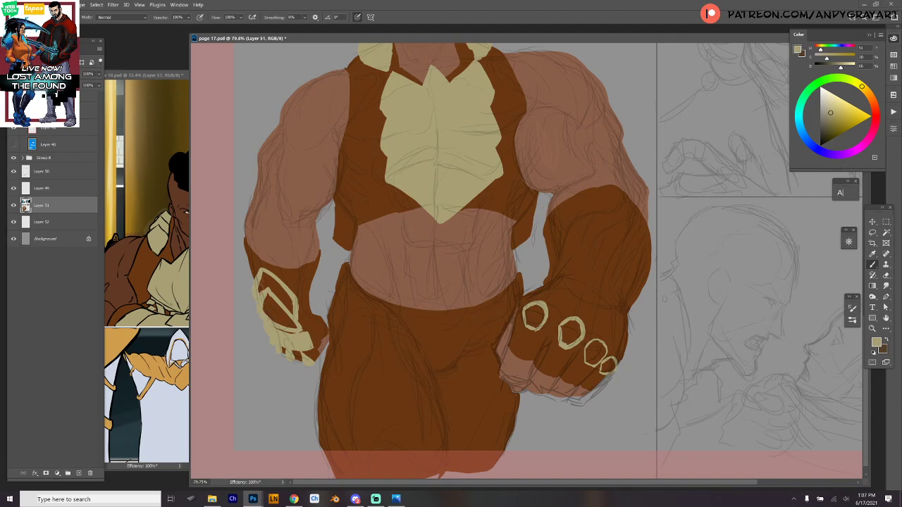
pyautogui.moveTo(257, 276); pyautogui.dragTo(250, 251)
pyautogui.moveTo(268, 302); pyautogui.dragTo(248, 245)
pyautogui.moveTo(253, 245)
pyautogui.mouseDown()
pyautogui.moveTo(300, 278)
pyautogui.moveTo(305, 335)
pyautogui.moveTo(269, 325)
pyautogui.mouseUp()
pyautogui.moveTo(260, 273)
pyautogui.mouseDown()
pyautogui.moveTo(274, 320)
pyautogui.moveTo(258, 257)
pyautogui.moveTo(295, 287)
pyautogui.moveTo(298, 338)
pyautogui.mouseUp()
pyautogui.moveTo(278, 306)
pyautogui.mouseDown()
pyautogui.moveTo(288, 326)
pyautogui.moveTo(315, 313)
pyautogui.mouseUp()
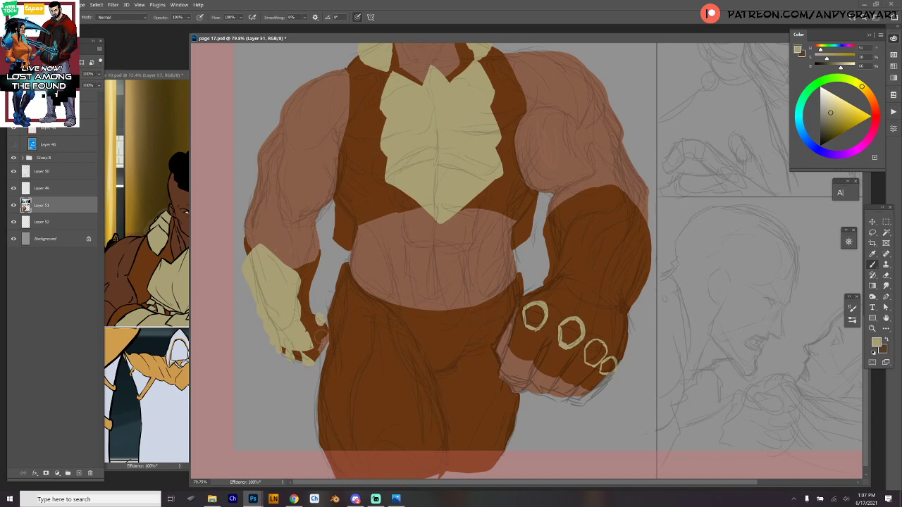
pyautogui.moveTo(294, 356); pyautogui.dragTo(314, 355)
pyautogui.moveTo(469, 247); pyautogui.dragTo(395, 267)
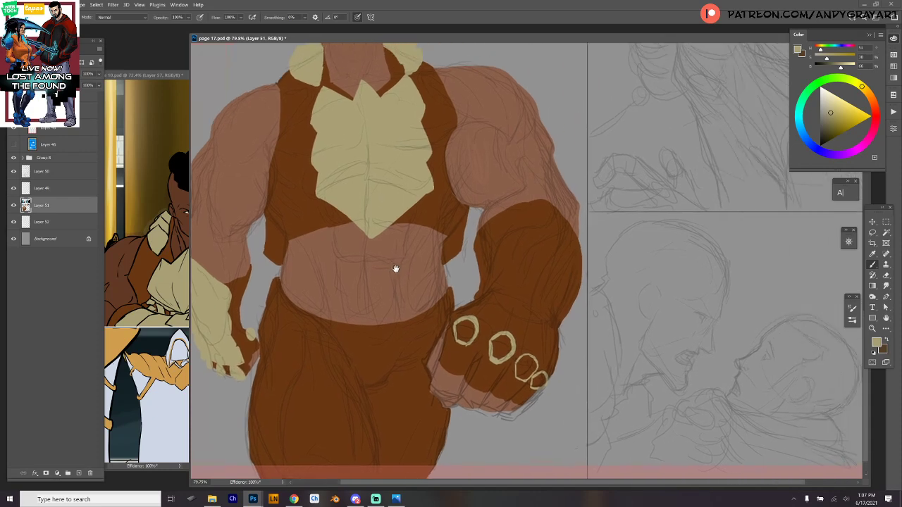
pyautogui.moveTo(457, 233)
pyautogui.mouseDown()
pyautogui.moveTo(552, 203)
pyautogui.moveTo(545, 264)
pyautogui.moveTo(469, 288)
pyautogui.moveTo(508, 342)
pyautogui.mouseUp()
pyautogui.hotkey('ctrl', 'z')
pyautogui.hotkey('ctrl', 'z')
pyautogui.moveTo(429, 290); pyautogui.dragTo(496, 319)
pyautogui.hotkey('ctrl', 'z')
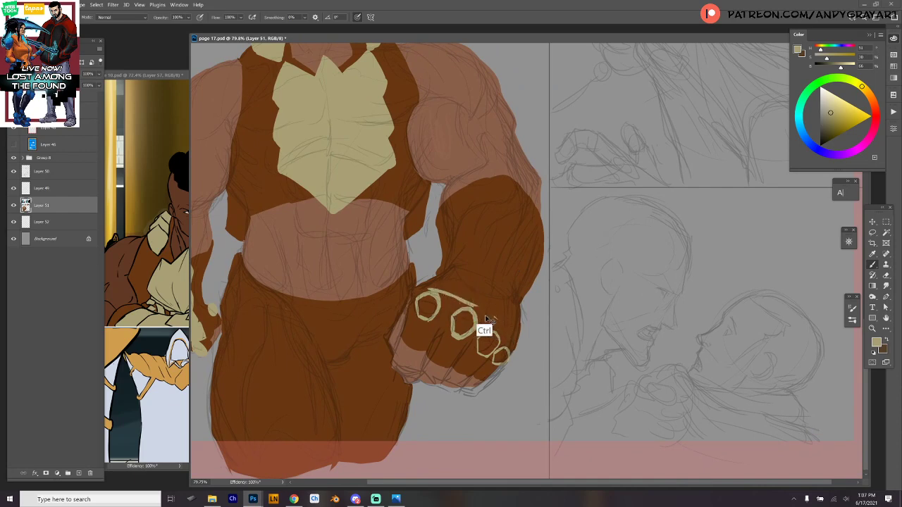
pyautogui.hotkey('ctrl', 'z')
# - Outline a curved tan band across the back of the larger gloved hand above the knuckle plates, undoing stray strokes
pyautogui.moveTo(450, 296); pyautogui.dragTo(495, 323)
pyautogui.hotkey('ctrl', 'z')
pyautogui.moveTo(451, 299); pyautogui.dragTo(498, 328)
pyautogui.hotkey('ctrl', 'z')
pyautogui.moveTo(455, 299)
pyautogui.mouseDown()
pyautogui.moveTo(513, 335)
pyautogui.moveTo(505, 341)
pyautogui.mouseUp()
pyautogui.hotkey('ctrl', 'z')
pyautogui.hotkey('ctrl', 'z')
pyautogui.moveTo(480, 312)
pyautogui.mouseDown()
pyautogui.moveTo(514, 341)
pyautogui.moveTo(510, 351)
pyautogui.moveTo(517, 311)
pyautogui.moveTo(517, 338)
pyautogui.moveTo(468, 276)
pyautogui.moveTo(441, 274)
pyautogui.moveTo(425, 285)
pyautogui.mouseUp()
pyautogui.hotkey('ctrl', 'z')
pyautogui.hotkey('ctrl', 'z')
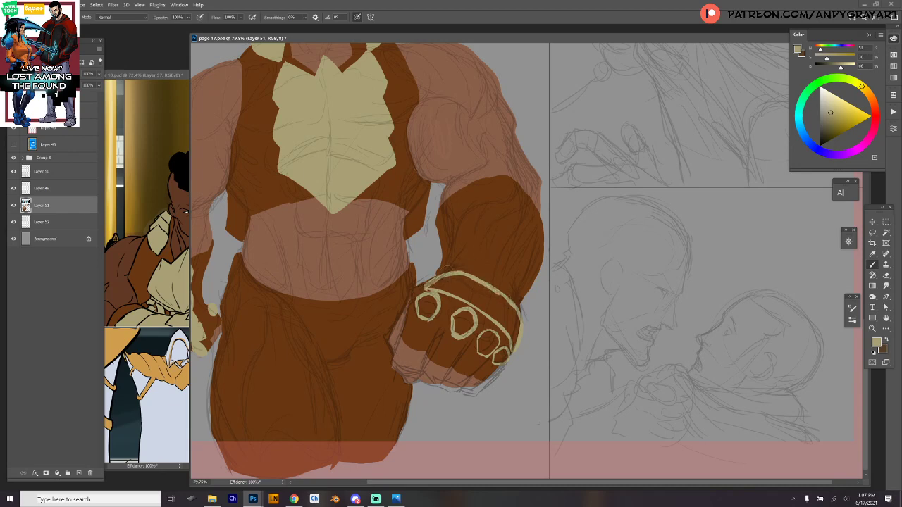
# - Outline two stacked, angular tan plates on the larger glove's forearm above the hand band, redoing unsatisfactory strokes
pyautogui.moveTo(448, 272)
pyautogui.mouseDown()
pyautogui.moveTo(453, 250)
pyautogui.moveTo(491, 243)
pyautogui.moveTo(444, 273)
pyautogui.moveTo(493, 240)
pyautogui.moveTo(511, 243)
pyautogui.mouseUp()
pyautogui.hotkey('ctrl', 'z')
pyautogui.hotkey('ctrl', 'z')
pyautogui.moveTo(452, 251)
pyautogui.mouseDown()
pyautogui.moveTo(484, 240)
pyautogui.moveTo(507, 244)
pyautogui.mouseUp()
pyautogui.hotkey('ctrl', 'z')
pyautogui.moveTo(449, 262)
pyautogui.mouseDown()
pyautogui.moveTo(469, 245)
pyautogui.moveTo(508, 246)
pyautogui.moveTo(527, 290)
pyautogui.mouseUp()
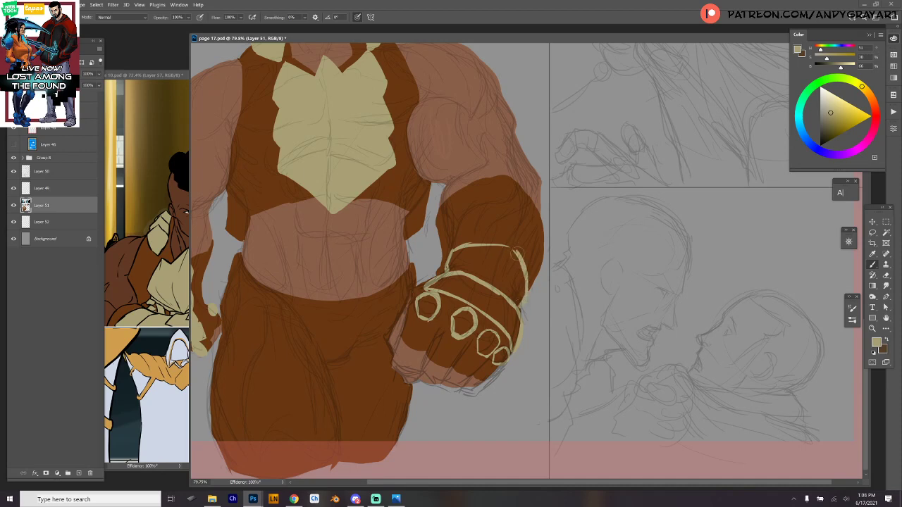
pyautogui.moveTo(453, 249)
pyautogui.mouseDown()
pyautogui.moveTo(459, 231)
pyautogui.moveTo(491, 216)
pyautogui.moveTo(479, 220)
pyautogui.moveTo(534, 251)
pyautogui.mouseUp()
pyautogui.moveTo(524, 219)
pyautogui.mouseDown()
pyautogui.moveTo(536, 269)
pyautogui.moveTo(511, 345)
pyautogui.mouseUp()
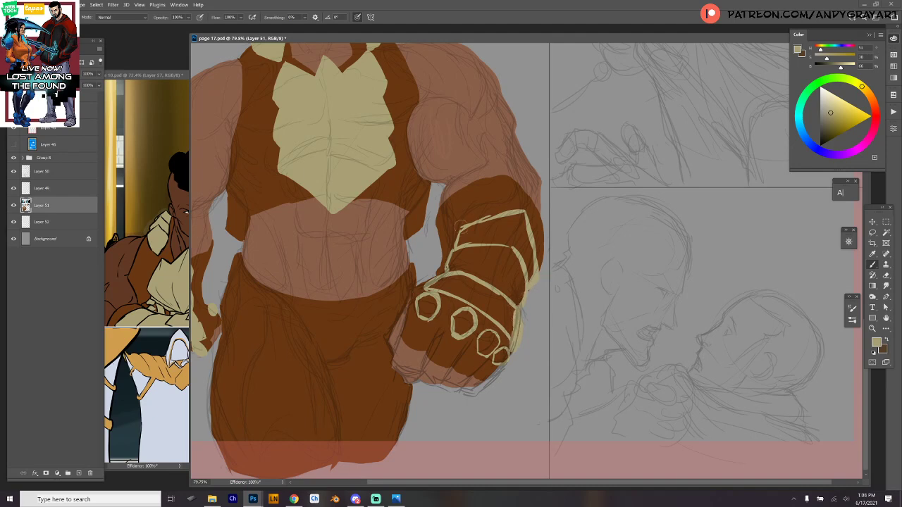
# - Outline the uppermost angular forearm plate in tan below the larger glove's cuff and thicken the plates' side edges
pyautogui.moveTo(462, 224)
pyautogui.mouseDown()
pyautogui.moveTo(450, 240)
pyautogui.moveTo(480, 193)
pyautogui.moveTo(520, 181)
pyautogui.mouseUp()
pyautogui.hotkey('ctrl', 'z')
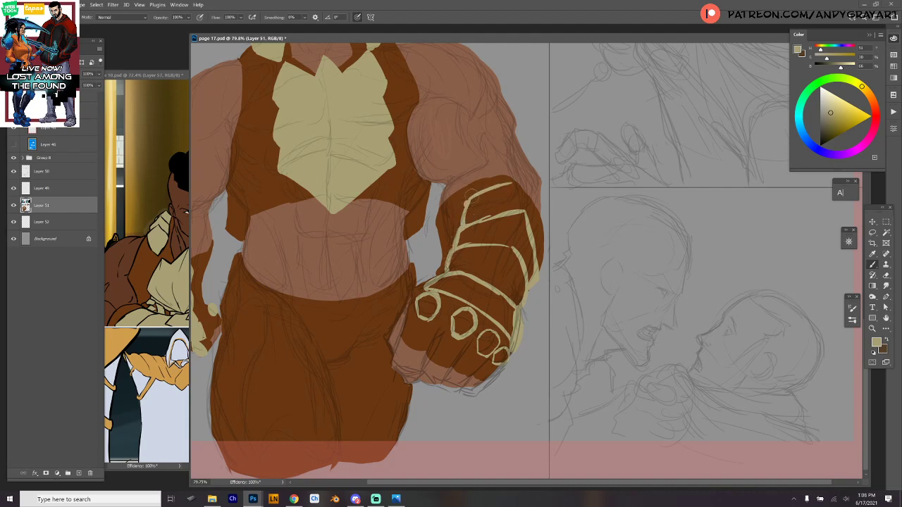
pyautogui.moveTo(463, 211)
pyautogui.mouseDown()
pyautogui.moveTo(530, 185)
pyautogui.moveTo(521, 182)
pyautogui.moveTo(542, 251)
pyautogui.mouseUp()
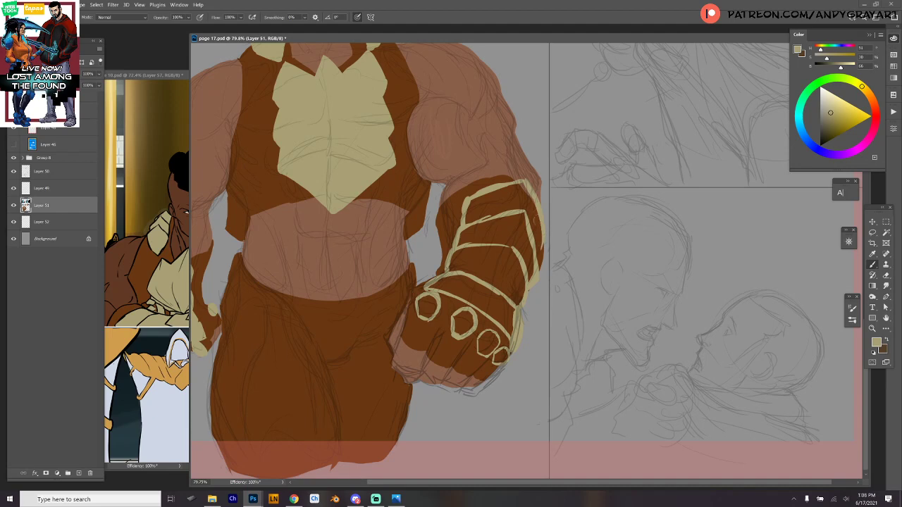
pyautogui.moveTo(537, 211); pyautogui.dragTo(539, 269)
pyautogui.moveTo(535, 185)
pyautogui.mouseDown()
pyautogui.moveTo(497, 180)
pyautogui.moveTo(464, 192)
pyautogui.mouseUp()
pyautogui.moveTo(523, 178); pyautogui.dragTo(486, 184)
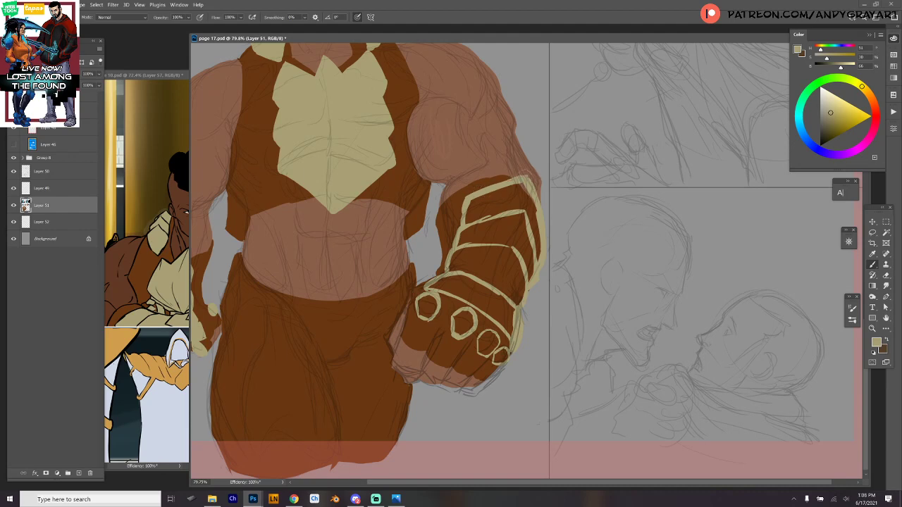
pyautogui.moveTo(466, 193); pyautogui.dragTo(438, 271)
pyautogui.moveTo(455, 226); pyautogui.dragTo(462, 200)
# - Select the areas enclosed by the larger glove's forearm, hand and knuckle outlines with the Magic Wand, fill them with tan, and deselect
pyautogui.press('w')
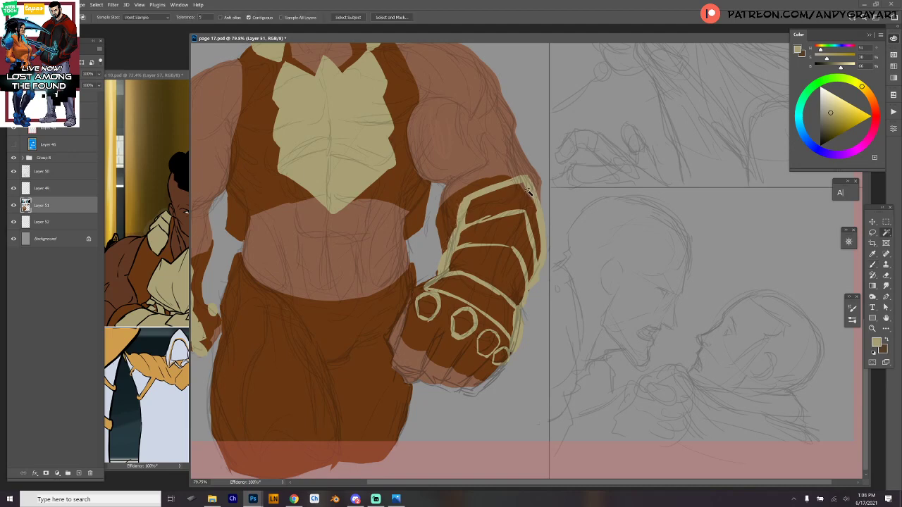
pyautogui.click(520, 200)
pyautogui.keyDown('shift'); pyautogui.click(515, 226); pyautogui.keyUp('shift')
pyautogui.keyDown('shift'); pyautogui.click(506, 264); pyautogui.keyUp('shift')
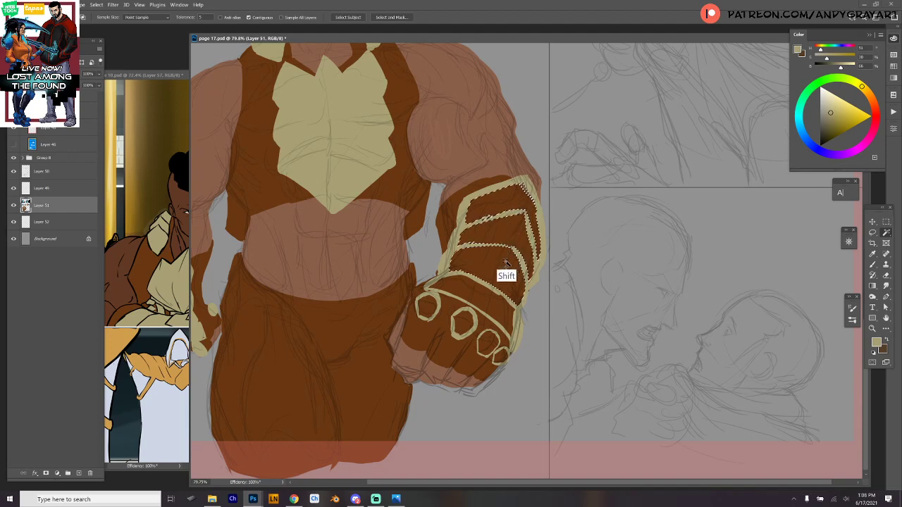
pyautogui.keyDown('shift'); pyautogui.click(491, 305); pyautogui.keyUp('shift')
pyautogui.keyDown('shift'); pyautogui.click(462, 326); pyautogui.keyUp('shift')
pyautogui.keyDown('shift'); pyautogui.click(427, 307); pyautogui.keyUp('shift')
pyautogui.keyDown('shift'); pyautogui.click(488, 343); pyautogui.keyUp('shift')
pyautogui.keyDown('shift'); pyautogui.click(498, 354); pyautogui.keyUp('shift')
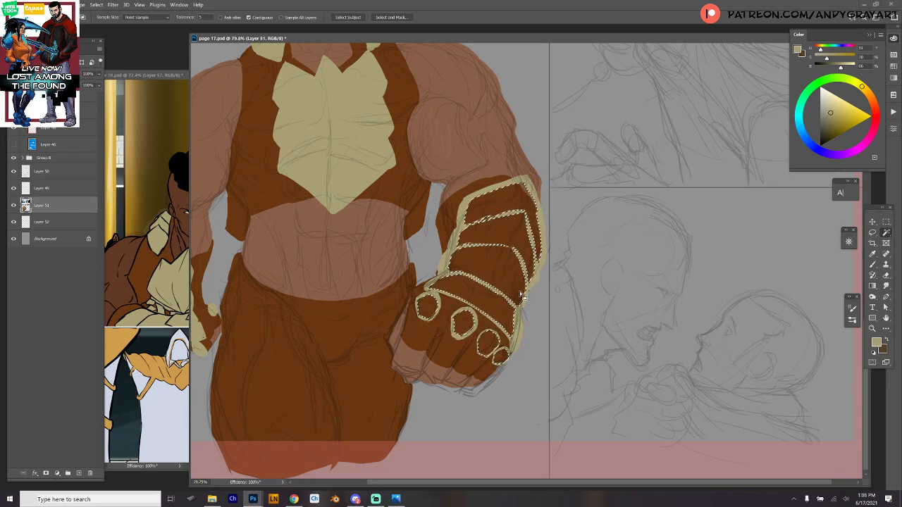
pyautogui.hotkey('alt', 'BackSpace')
pyautogui.hotkey('ctrl', 'd')
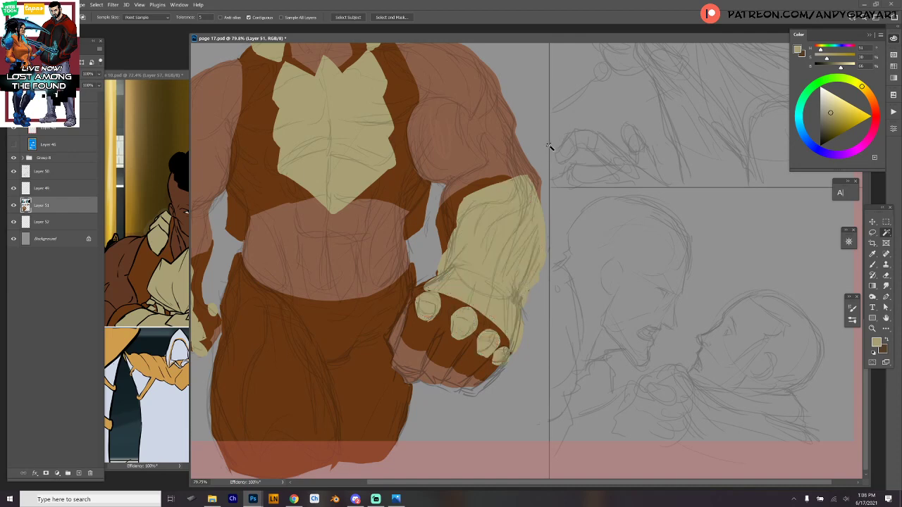
# - Refine the larger glove's upper edge with sampled skin tone, and sample the glove's dark brown
pyautogui.press('b')
pyautogui.keyDown('alt'); pyautogui.click(497, 178); pyautogui.keyUp('alt')
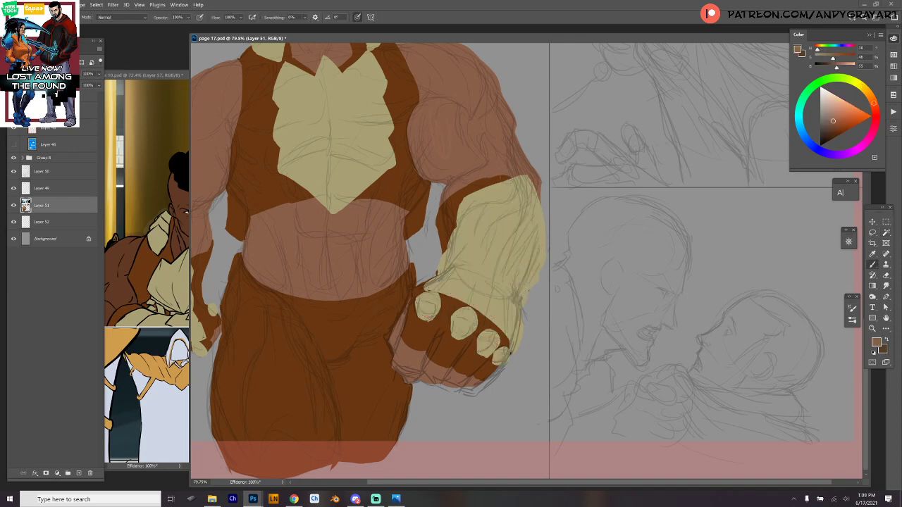
pyautogui.moveTo(510, 176); pyautogui.dragTo(482, 180)
pyautogui.keyDown('alt'); pyautogui.click(442, 231); pyautogui.keyUp('alt')
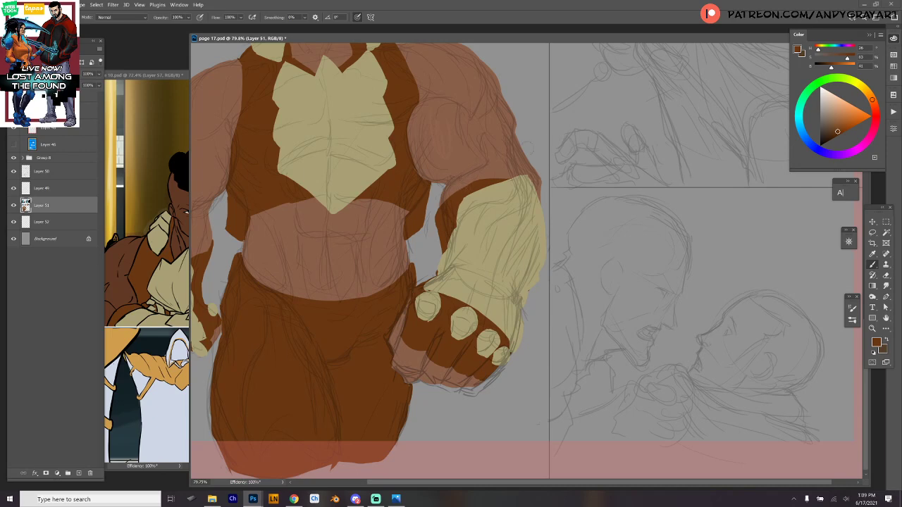
# - Reshape the trousers' waistline in dark brown, straightening its slopes from both hips toward the front
pyautogui.moveTo(564, 142); pyautogui.dragTo(670, 174)
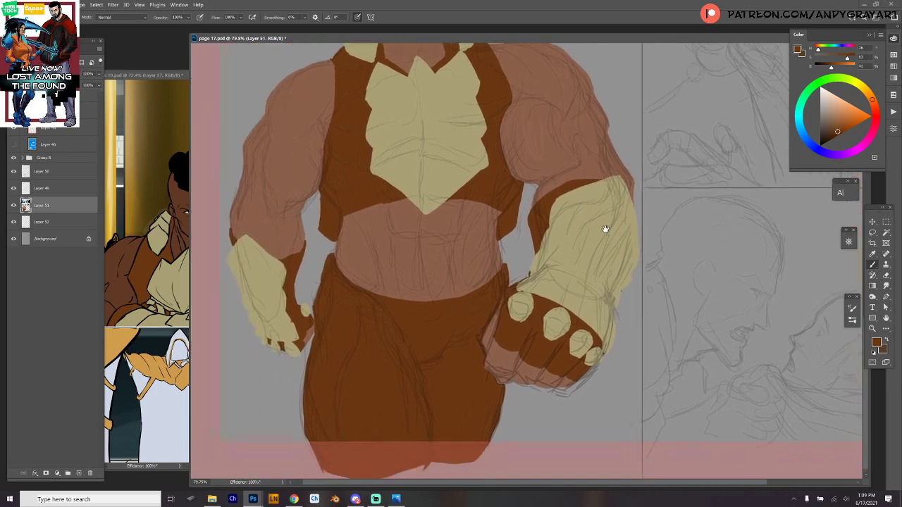
pyautogui.moveTo(605, 228); pyautogui.dragTo(593, 222)
pyautogui.keyDown('alt'); pyautogui.click(414, 325); pyautogui.keyUp('alt')
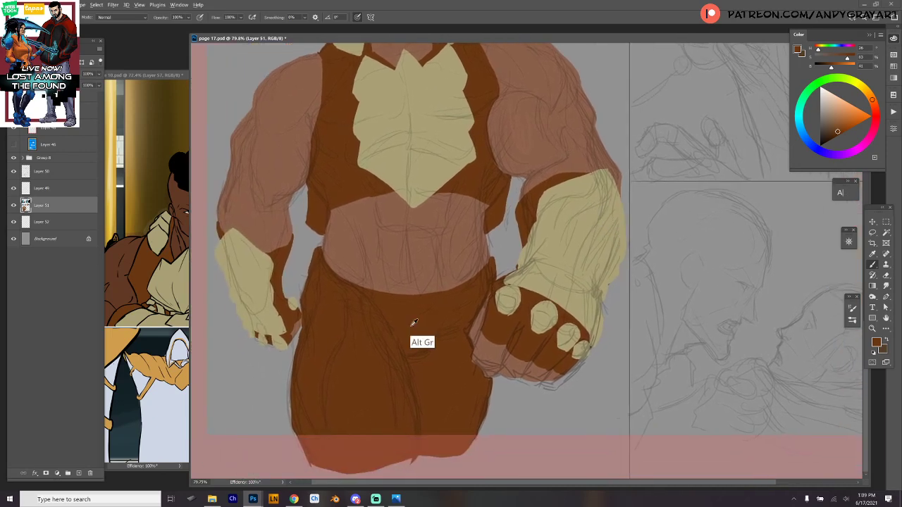
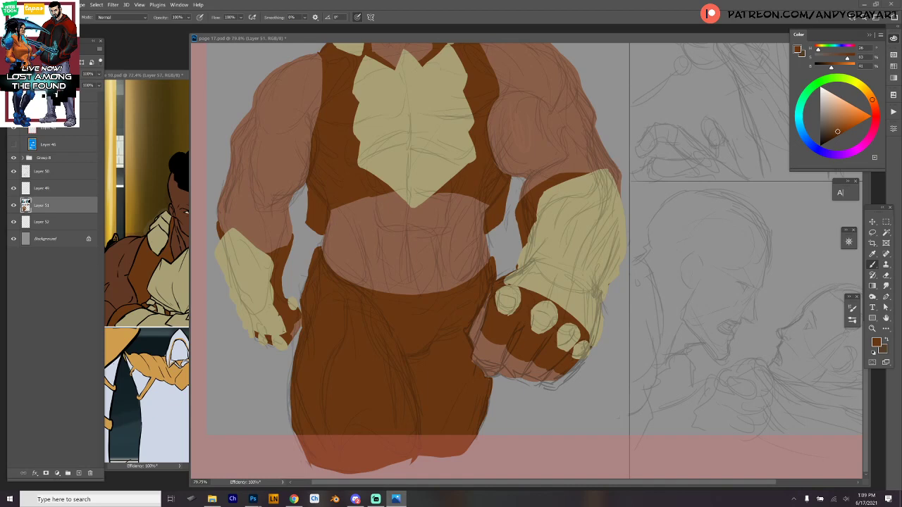
pyautogui.moveTo(518, 296); pyautogui.dragTo(530, 299)
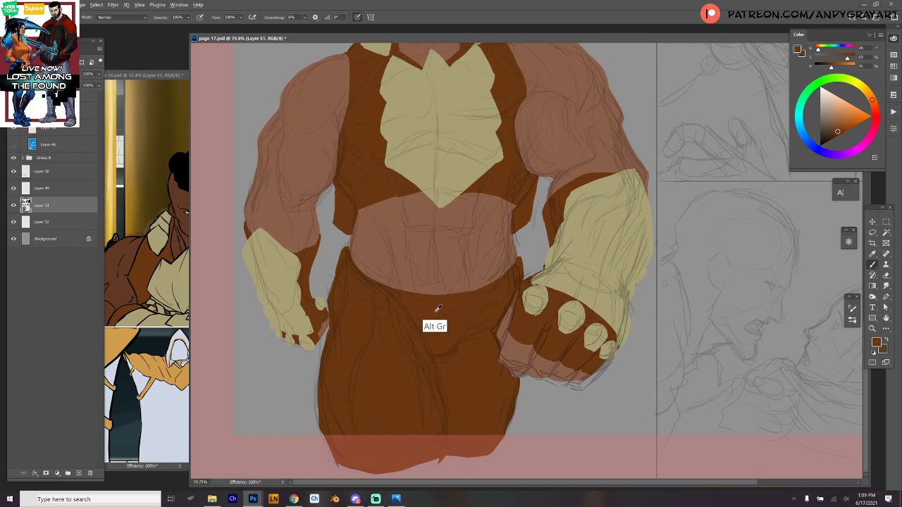
pyautogui.moveTo(350, 252); pyautogui.dragTo(380, 275)
pyautogui.moveTo(380, 272); pyautogui.dragTo(393, 287)
pyautogui.moveTo(354, 261)
pyautogui.mouseDown()
pyautogui.moveTo(388, 286)
pyautogui.moveTo(420, 293)
pyautogui.mouseUp()
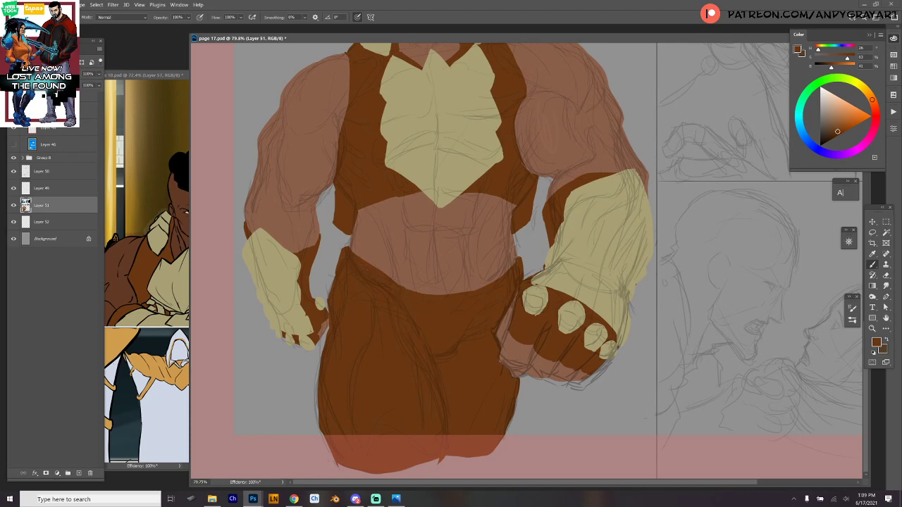
pyautogui.moveTo(515, 252); pyautogui.dragTo(476, 289)
pyautogui.moveTo(510, 260); pyautogui.dragTo(472, 290)
# - Sample the chest plate's tan and paint pointed fangs hanging from the waistline on both sides of its center
pyautogui.keyDown('alt'); pyautogui.click(451, 190); pyautogui.keyUp('alt')
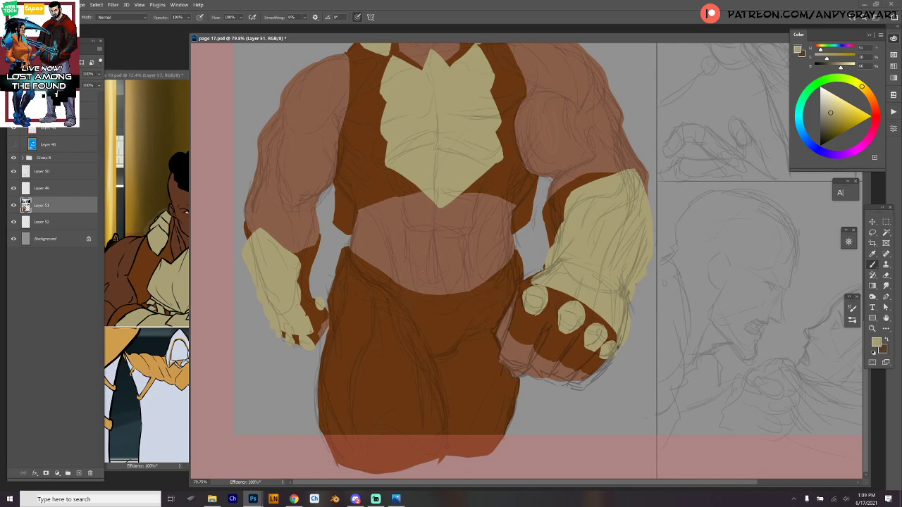
pyautogui.click(415, 291)
pyautogui.moveTo(416, 294); pyautogui.dragTo(415, 312)
pyautogui.moveTo(415, 304); pyautogui.dragTo(414, 311)
pyautogui.moveTo(404, 284); pyautogui.dragTo(395, 308)
pyautogui.moveTo(461, 287)
pyautogui.mouseDown()
pyautogui.moveTo(459, 315)
pyautogui.moveTo(463, 302)
pyautogui.moveTo(463, 318)
pyautogui.moveTo(470, 307)
pyautogui.mouseUp()
pyautogui.moveTo(462, 305); pyautogui.dragTo(457, 315)
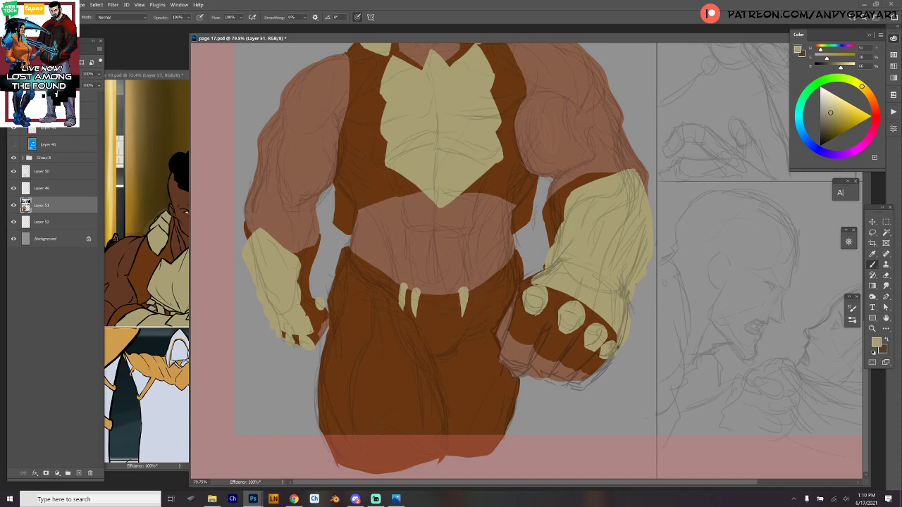
# - Continue the row of tan fangs along the waistline out to both hips, undoing the last extra stroke
pyautogui.moveTo(480, 276); pyautogui.dragTo(479, 313)
pyautogui.moveTo(500, 267)
pyautogui.mouseDown()
pyautogui.moveTo(499, 298)
pyautogui.moveTo(512, 261)
pyautogui.moveTo(511, 292)
pyautogui.mouseUp()
pyautogui.moveTo(518, 248)
pyautogui.mouseDown()
pyautogui.moveTo(520, 278)
pyautogui.moveTo(518, 265)
pyautogui.mouseUp()
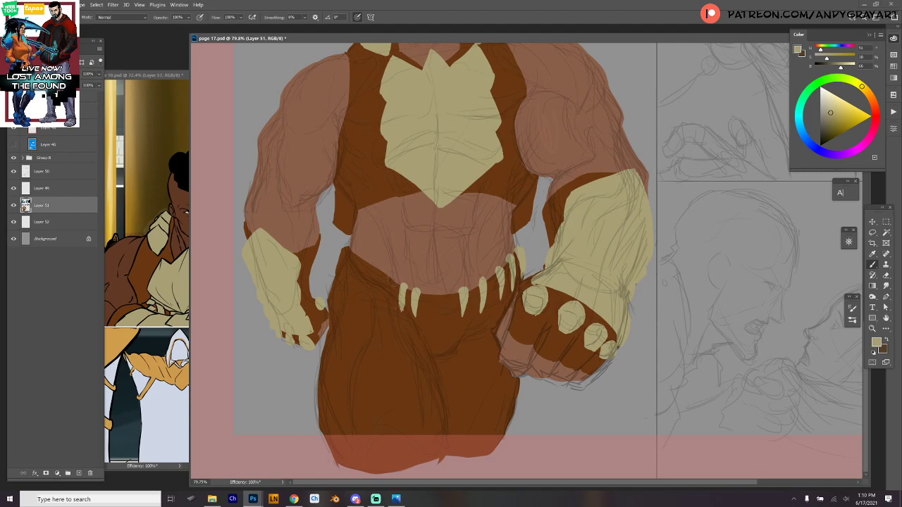
pyautogui.moveTo(391, 275); pyautogui.dragTo(388, 301)
pyautogui.moveTo(378, 262)
pyautogui.mouseDown()
pyautogui.moveTo(367, 291)
pyautogui.moveTo(371, 279)
pyautogui.moveTo(351, 284)
pyautogui.mouseUp()
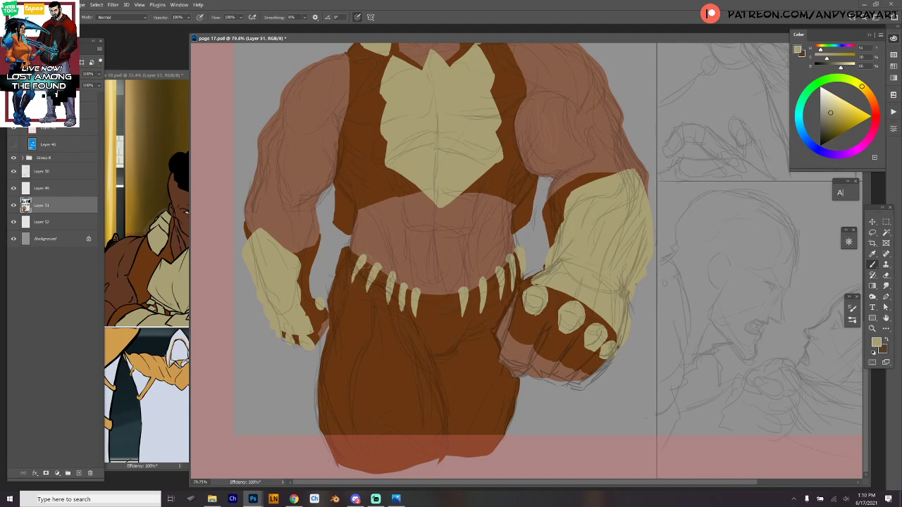
pyautogui.moveTo(354, 248)
pyautogui.mouseDown()
pyautogui.moveTo(340, 270)
pyautogui.moveTo(352, 257)
pyautogui.moveTo(343, 268)
pyautogui.moveTo(345, 248)
pyautogui.mouseUp()
pyautogui.hotkey('ctrl', 'z')
# - Cover the misplaced waistline fang on the larger glove's side with sampled brown, and paint two evenly spaced tan fangs in the gap
pyautogui.moveTo(630, 251); pyautogui.dragTo(618, 301)
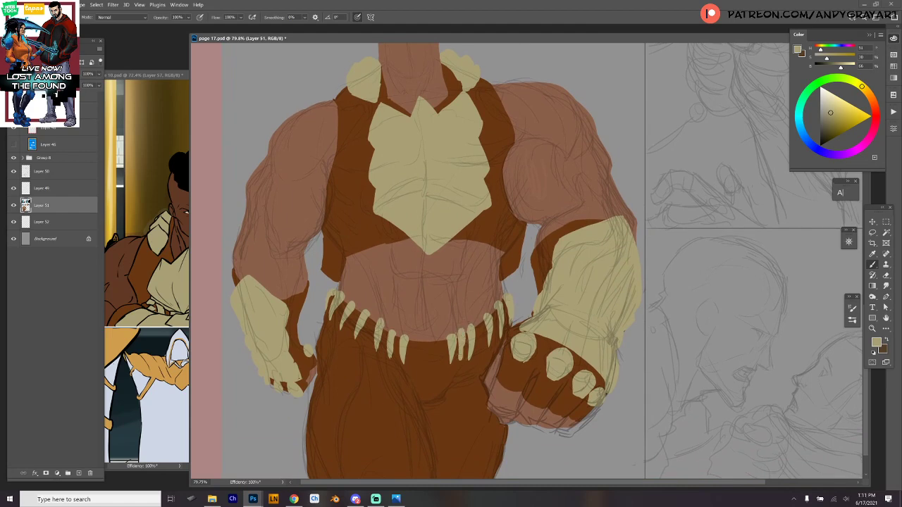
pyautogui.press('ctrl')
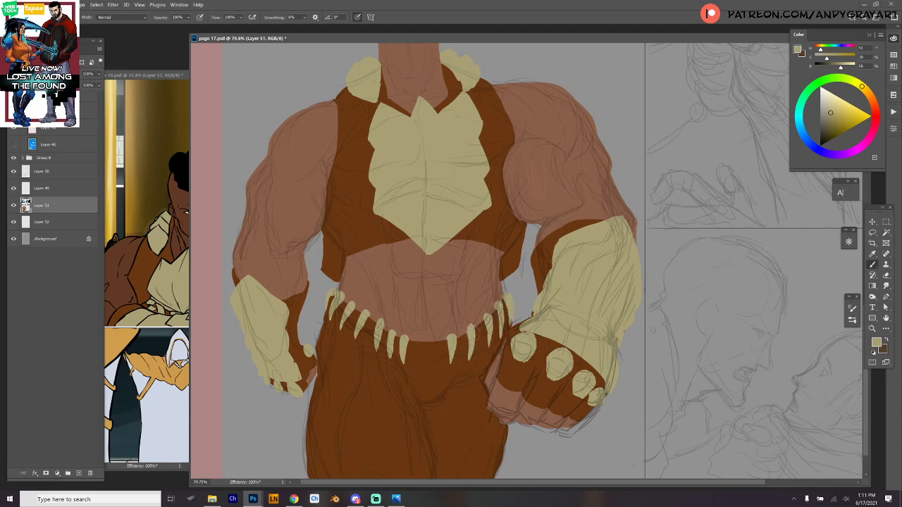
pyautogui.keyDown('alt'); pyautogui.click(475, 369); pyautogui.keyUp('alt')
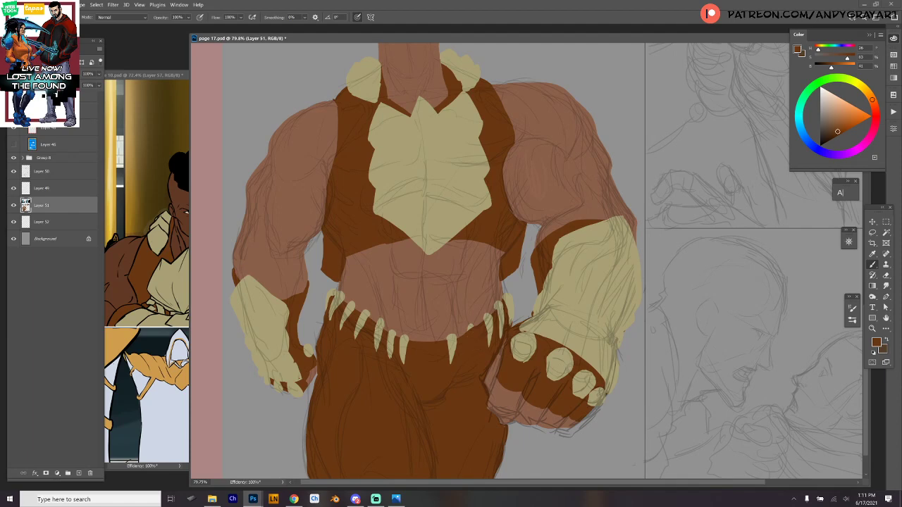
pyautogui.keyDown('alt'); pyautogui.click(476, 324); pyautogui.keyUp('alt')
pyautogui.keyDown('alt'); pyautogui.click(503, 312); pyautogui.keyUp('alt')
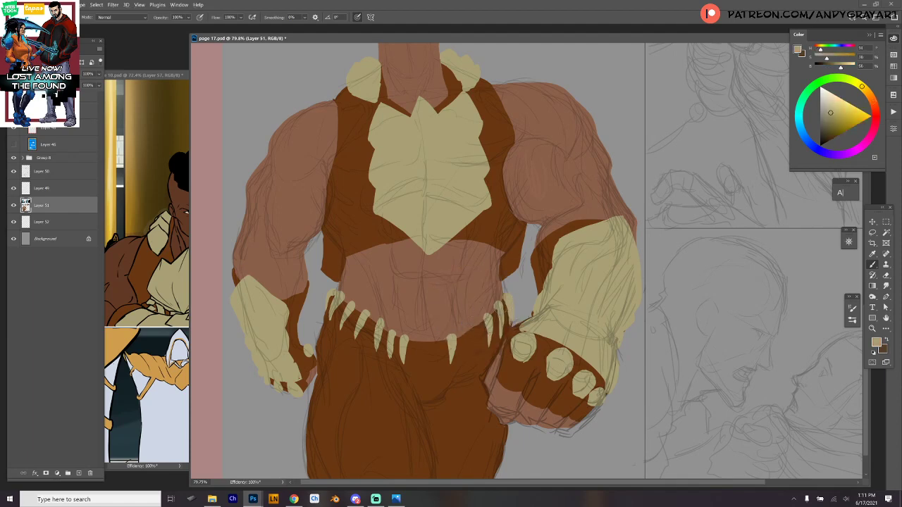
pyautogui.moveTo(464, 328); pyautogui.dragTo(464, 359)
pyautogui.moveTo(480, 320); pyautogui.dragTo(479, 334)
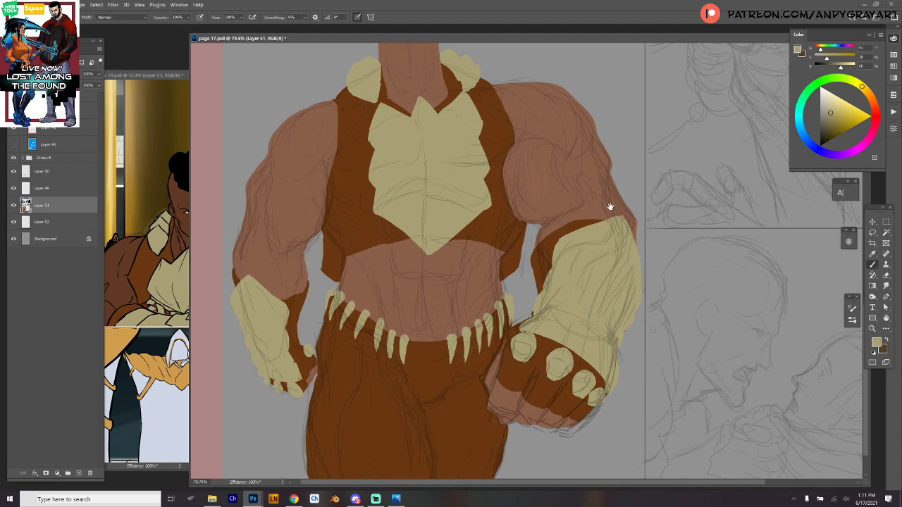
# - Outline and fill a tan plate over the outer thigh beside the smaller glove, starting just under the waistline fangs
pyautogui.moveTo(610, 207)
pyautogui.mouseDown()
pyautogui.moveTo(574, 318)
pyautogui.moveTo(594, 233)
pyautogui.mouseUp()
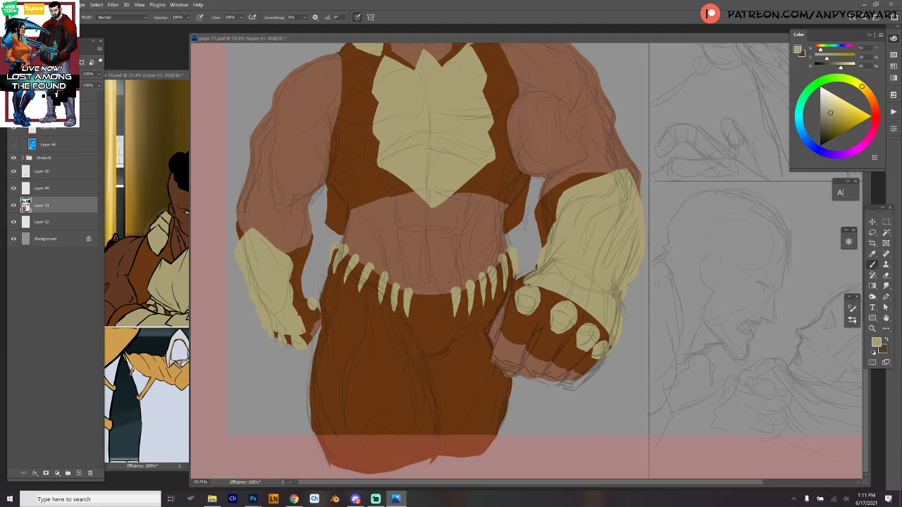
pyautogui.click(339, 291)
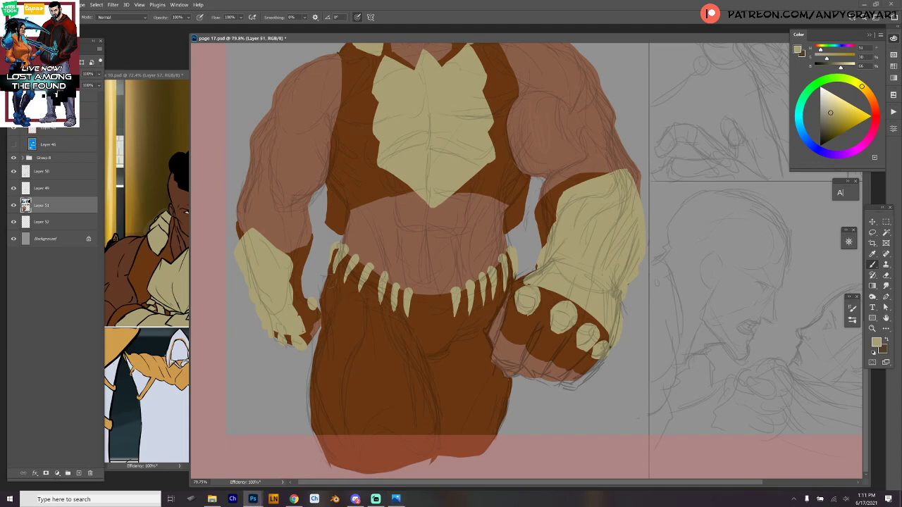
pyautogui.moveTo(330, 275)
pyautogui.mouseDown()
pyautogui.moveTo(320, 330)
pyautogui.moveTo(318, 297)
pyautogui.moveTo(304, 351)
pyautogui.moveTo(306, 434)
pyautogui.mouseUp()
pyautogui.hotkey('ctrl', 'z')
pyautogui.moveTo(329, 277)
pyautogui.mouseDown()
pyautogui.moveTo(372, 319)
pyautogui.moveTo(354, 373)
pyautogui.moveTo(317, 430)
pyautogui.moveTo(310, 386)
pyautogui.mouseUp()
pyautogui.hotkey('ctrl', 'z')
pyautogui.moveTo(325, 294); pyautogui.dragTo(318, 422)
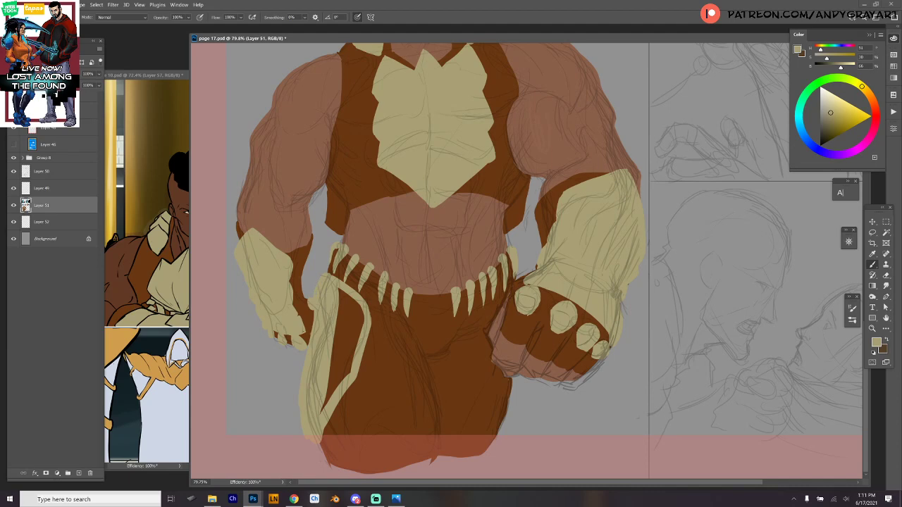
pyautogui.moveTo(314, 311)
pyautogui.mouseDown()
pyautogui.moveTo(293, 414)
pyautogui.moveTo(299, 437)
pyautogui.mouseUp()
pyautogui.moveTo(340, 288)
pyautogui.mouseDown()
pyautogui.moveTo(322, 414)
pyautogui.moveTo(347, 386)
pyautogui.mouseUp()
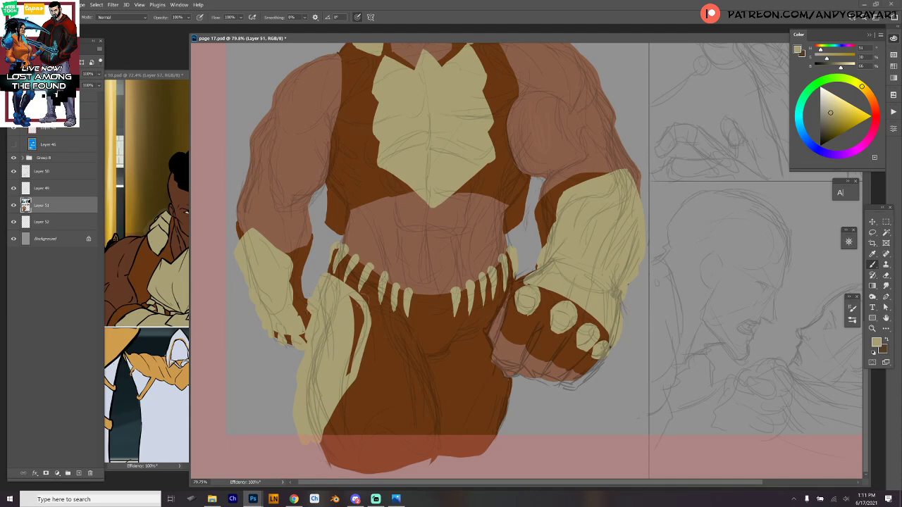
pyautogui.moveTo(361, 296)
pyautogui.mouseDown()
pyautogui.moveTo(349, 373)
pyautogui.moveTo(360, 323)
pyautogui.mouseUp()
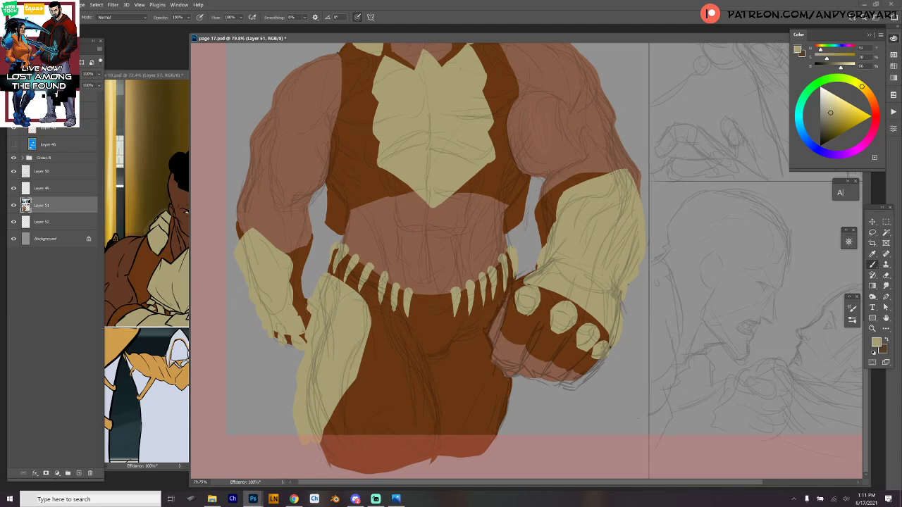
# - Paint a matching tan plate along the opposite outer thigh below the large fist, undoing the strokes that miss
pyautogui.moveTo(511, 286)
pyautogui.mouseDown()
pyautogui.moveTo(488, 325)
pyautogui.moveTo(497, 314)
pyautogui.mouseUp()
pyautogui.hotkey('ctrl', 'z')
pyautogui.moveTo(489, 349)
pyautogui.mouseDown()
pyautogui.moveTo(486, 374)
pyautogui.moveTo(504, 415)
pyautogui.mouseUp()
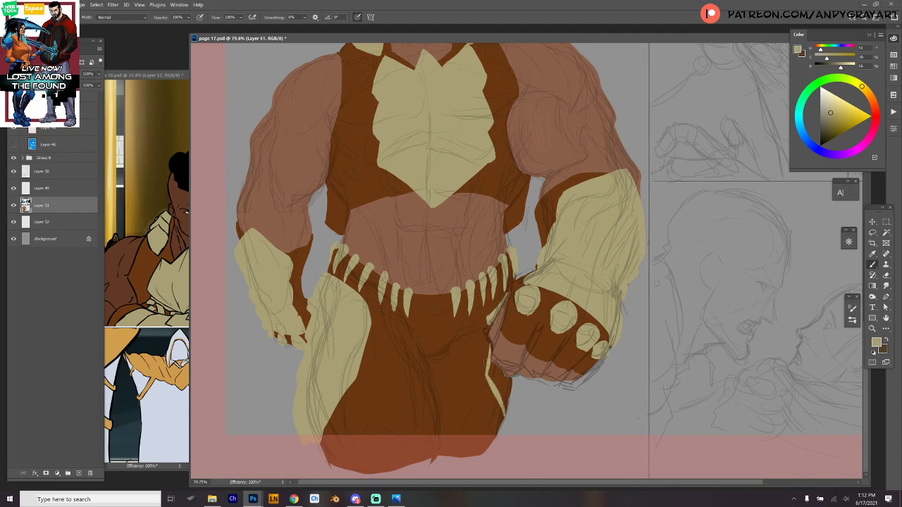
pyautogui.moveTo(491, 361); pyautogui.dragTo(509, 383)
pyautogui.moveTo(492, 350)
pyautogui.mouseDown()
pyautogui.moveTo(513, 380)
pyautogui.moveTo(501, 440)
pyautogui.moveTo(497, 431)
pyautogui.mouseUp()
pyautogui.hotkey('ctrl', 'z')
pyautogui.hotkey('ctrl', 'z')
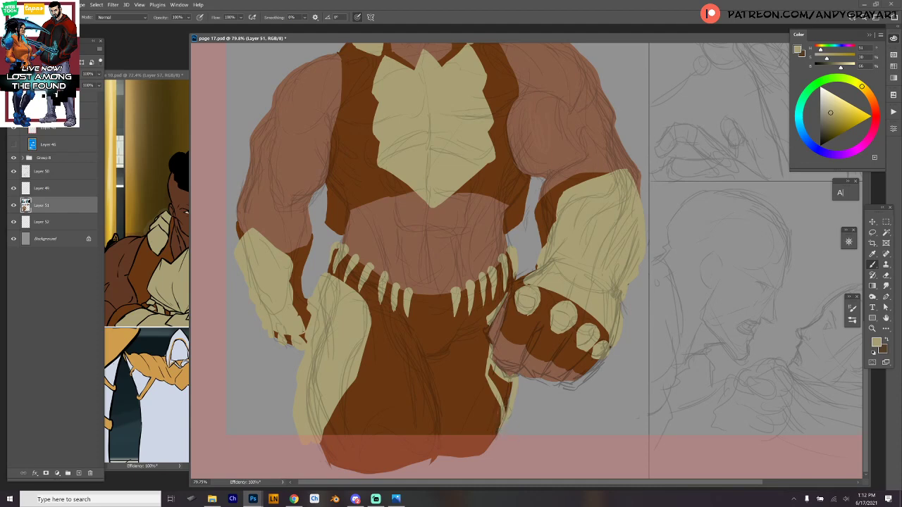
pyautogui.moveTo(491, 367); pyautogui.dragTo(505, 400)
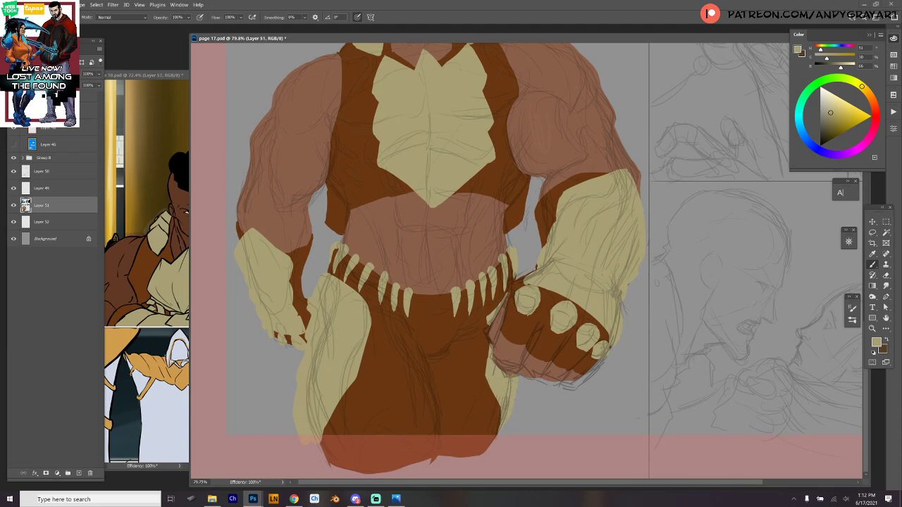
# - Review the figure's colors up close and across the page, and compare them with the page 10 reference
pyautogui.moveTo(567, 296); pyautogui.dragTo(554, 323)
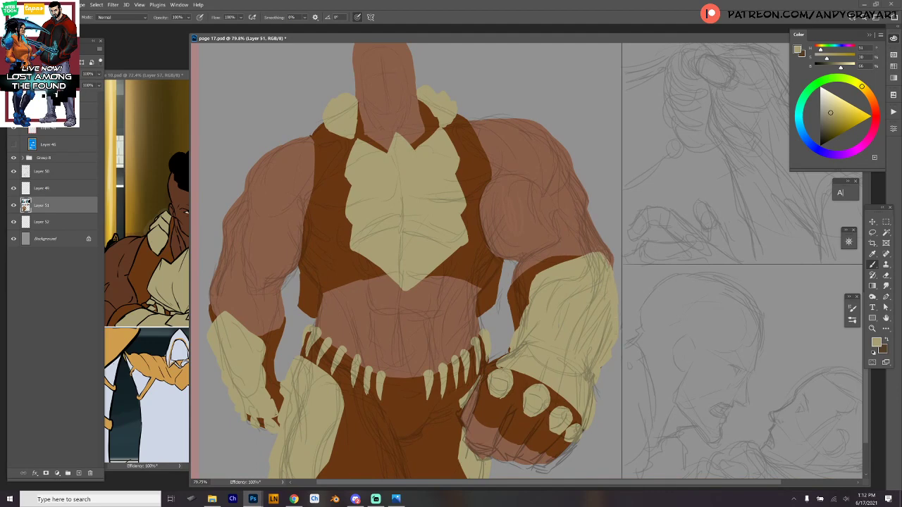
pyautogui.moveTo(599, 232); pyautogui.dragTo(597, 315)
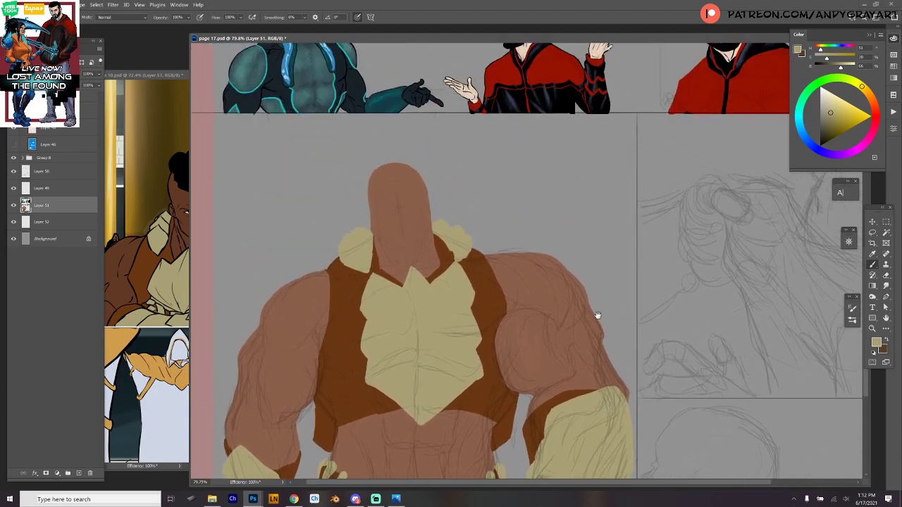
pyautogui.moveTo(614, 352); pyautogui.dragTo(600, 313)
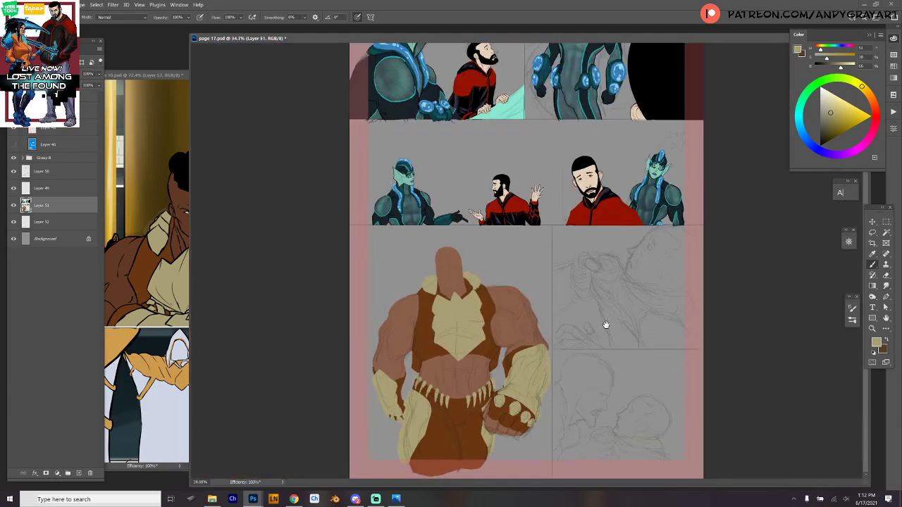
pyautogui.moveTo(535, 363); pyautogui.dragTo(556, 268)
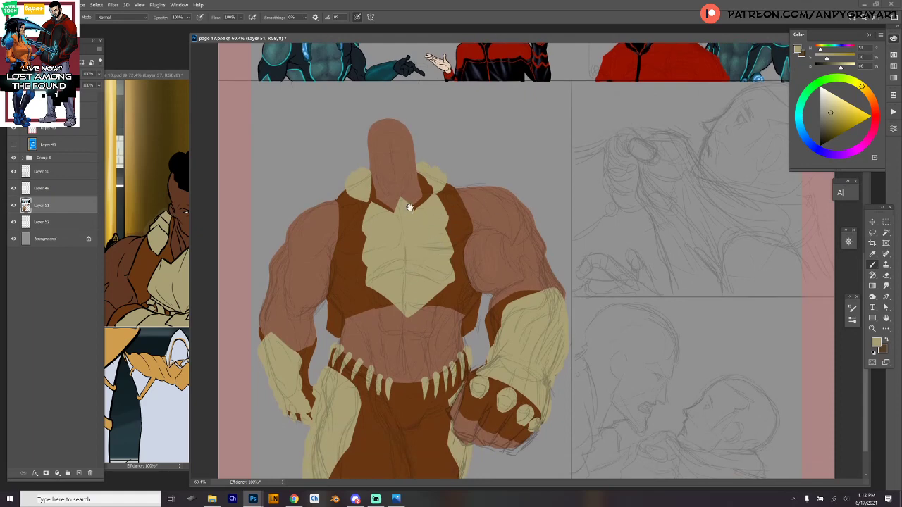
pyautogui.moveTo(425, 188); pyautogui.dragTo(436, 194)
pyautogui.moveTo(480, 167); pyautogui.dragTo(463, 227)
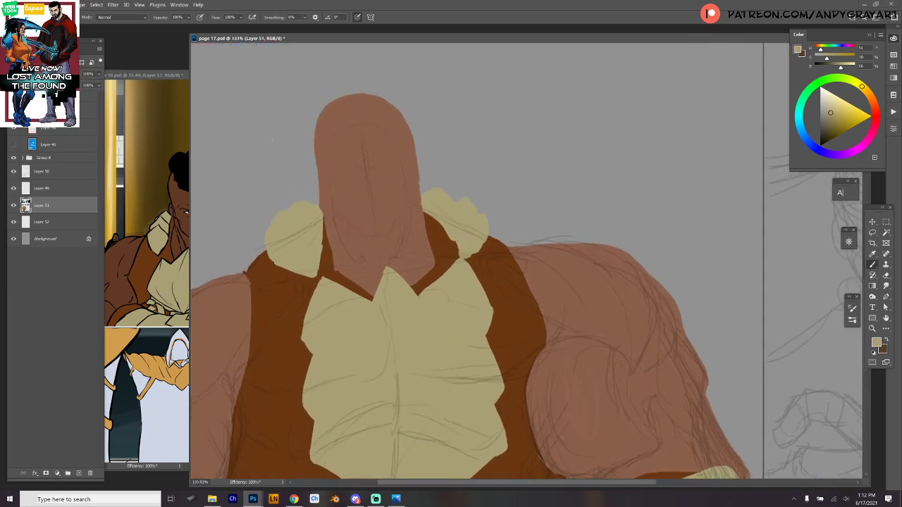
pyautogui.click(179, 77)
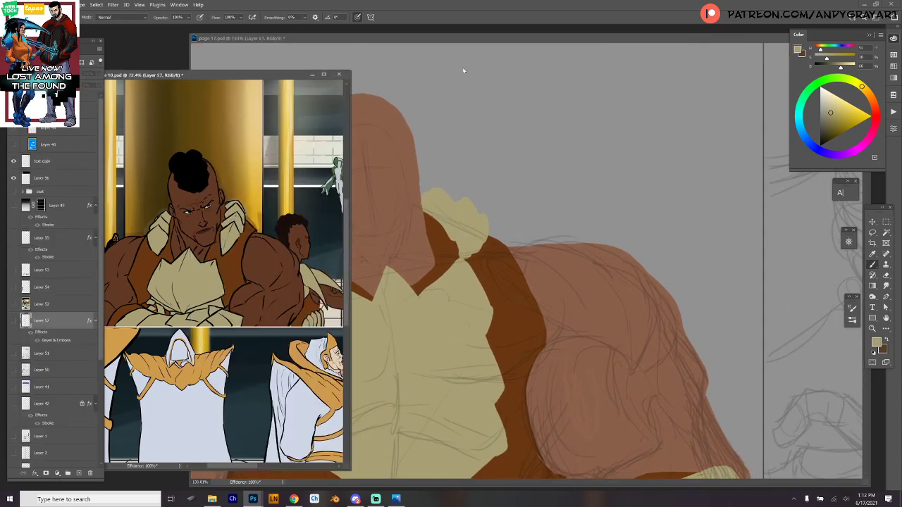
pyautogui.click(463, 70)
pyautogui.moveTo(408, 204)
pyautogui.mouseDown()
pyautogui.moveTo(440, 208)
pyautogui.moveTo(423, 210)
pyautogui.mouseUp()
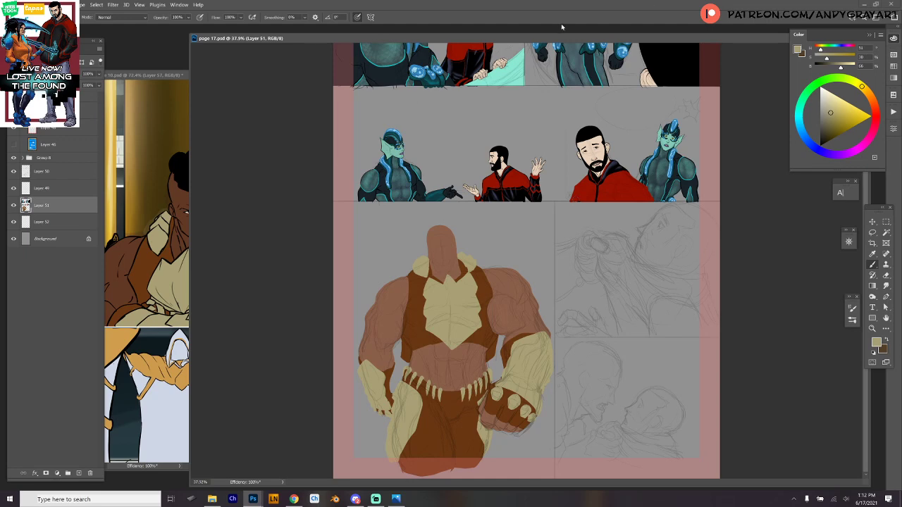
pyautogui.hotkey('alt', 'Tab')
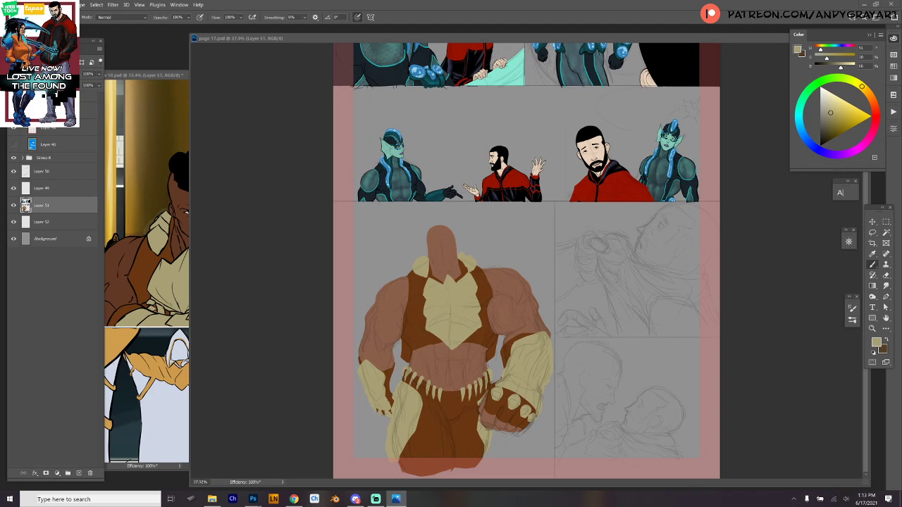
pyautogui.scroll(4, 529, 267)
pyautogui.scroll(-3, 528, 267)
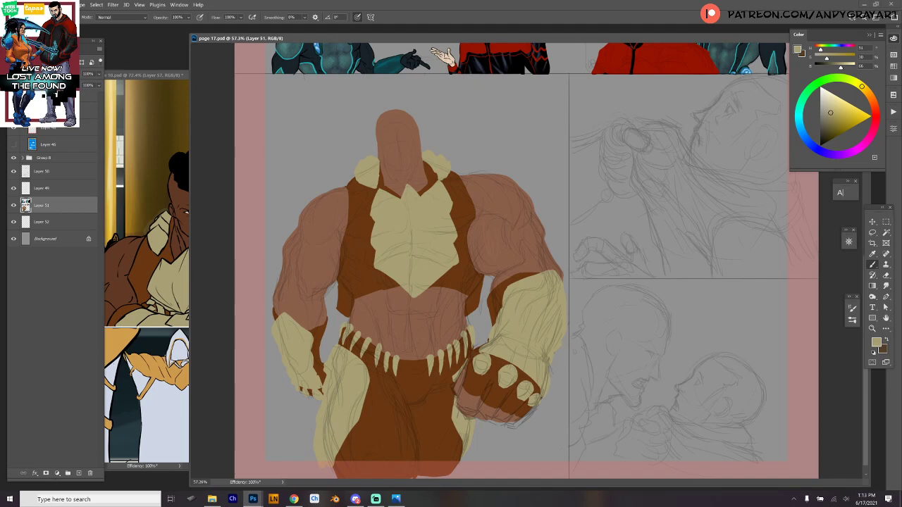
pyautogui.scroll(-5, 527, 261)
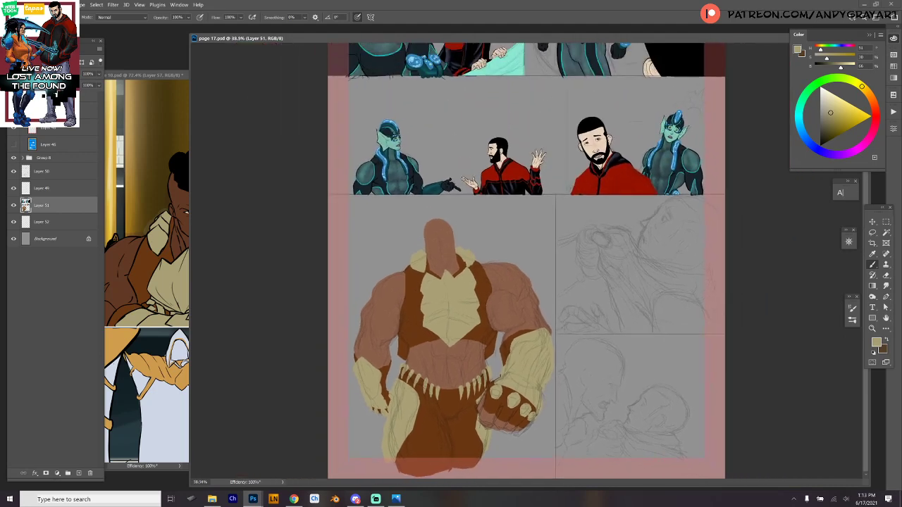
pyautogui.scroll(-2, 526, 331)
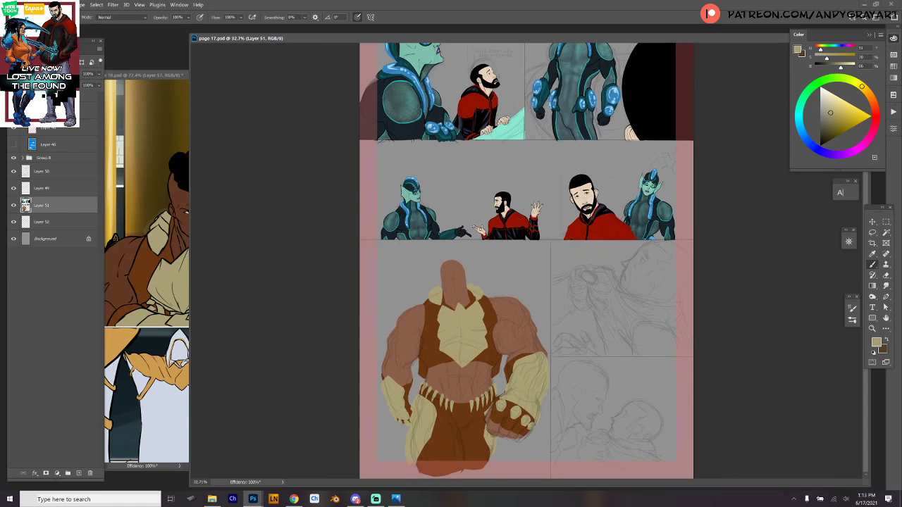
# - Slim the figure's head by erasing along its edge on the smaller glove's side, undoing the last stroke
pyautogui.scroll(5, 526, 265)
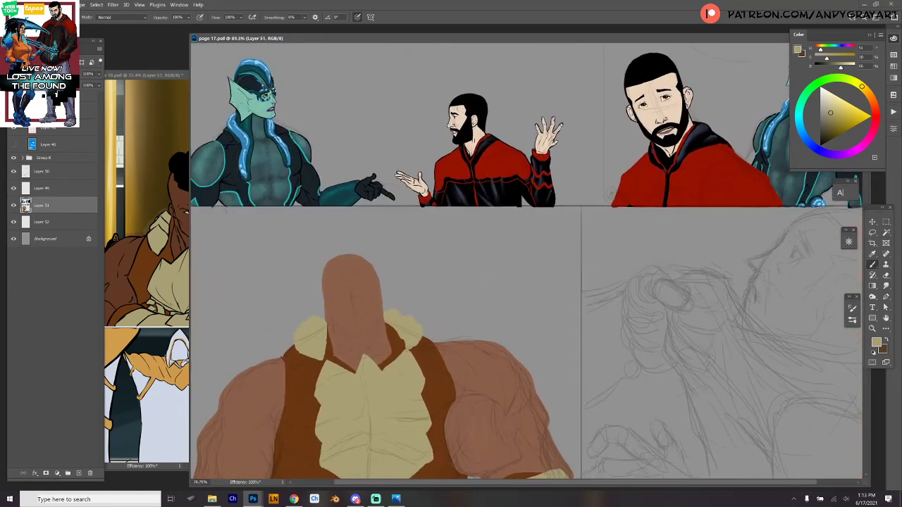
pyautogui.scroll(-1, 550, 204)
pyautogui.press('e')
pyautogui.scroll(3, 386, 245)
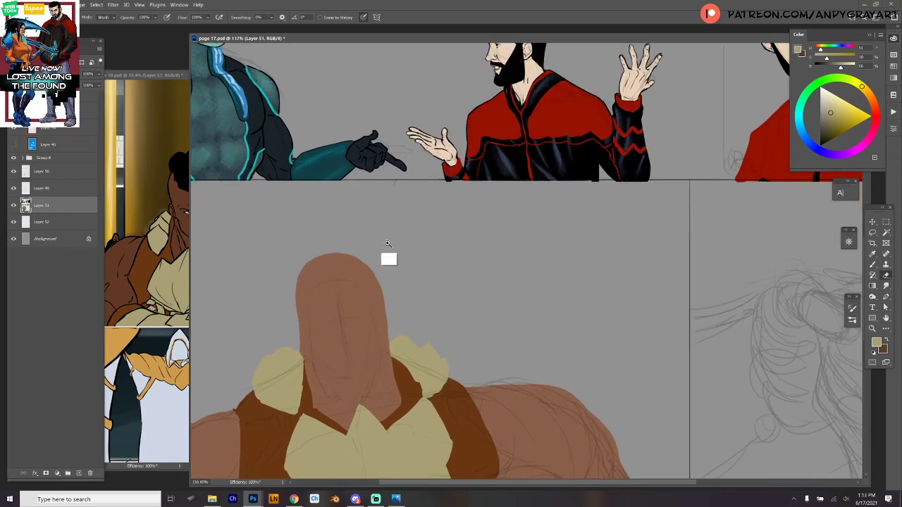
pyautogui.moveTo(299, 327); pyautogui.dragTo(301, 347)
pyautogui.moveTo(298, 295); pyautogui.dragTo(297, 317)
pyautogui.moveTo(304, 263); pyautogui.dragTo(300, 286)
pyautogui.hotkey('ctrl', 'z')
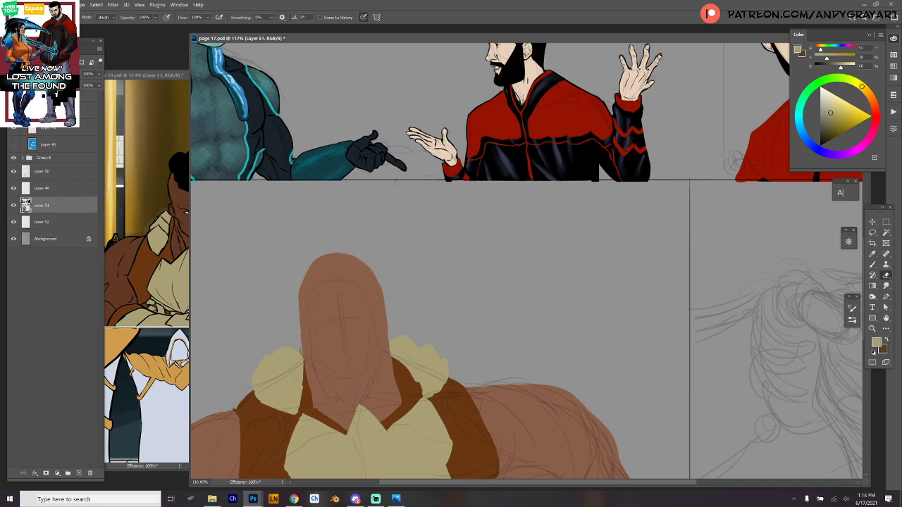
# - Extend the tan thigh plate beside the smaller glove with the brush, straightening its inner edge and filling it down the leg
pyautogui.keyDown('ctrl'); pyautogui.click(494, 270); pyautogui.keyUp('ctrl')
pyautogui.moveTo(503, 305); pyautogui.dragTo(486, 206)
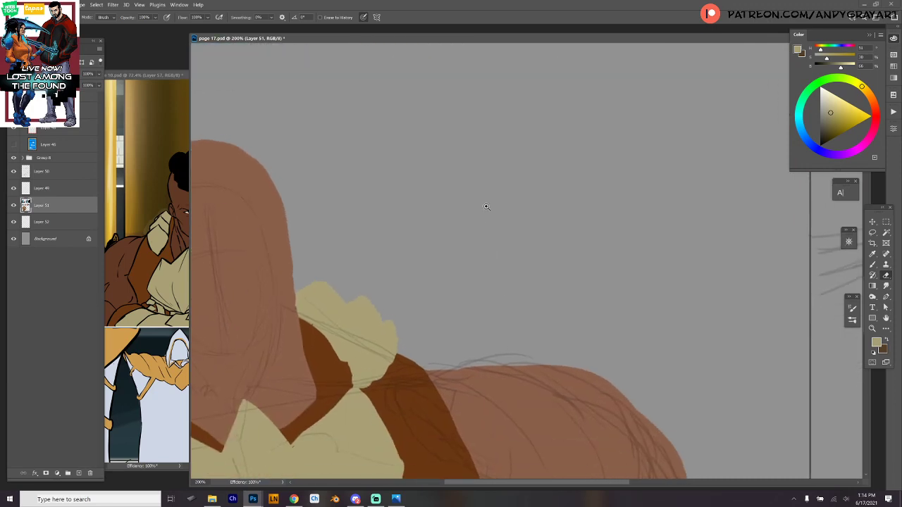
pyautogui.moveTo(509, 240); pyautogui.dragTo(479, 238)
pyautogui.moveTo(478, 308); pyautogui.dragTo(474, 235)
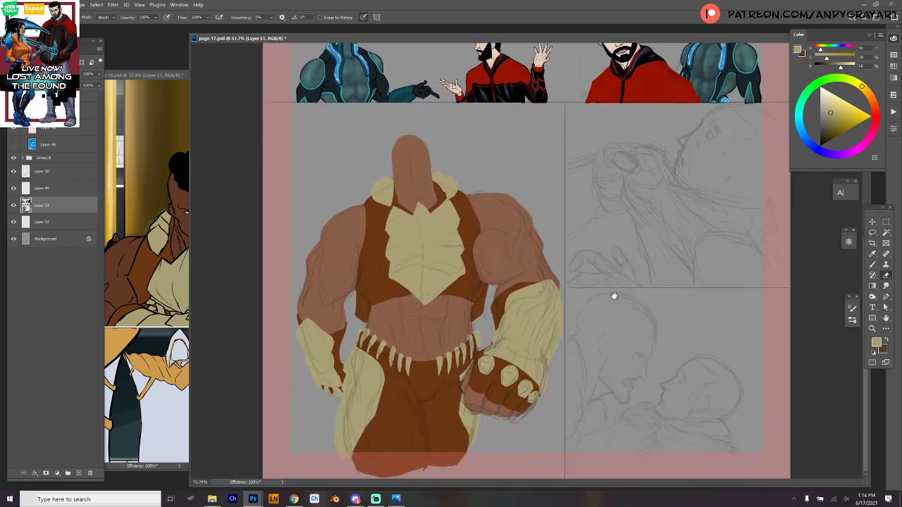
pyautogui.moveTo(613, 294); pyautogui.dragTo(611, 301)
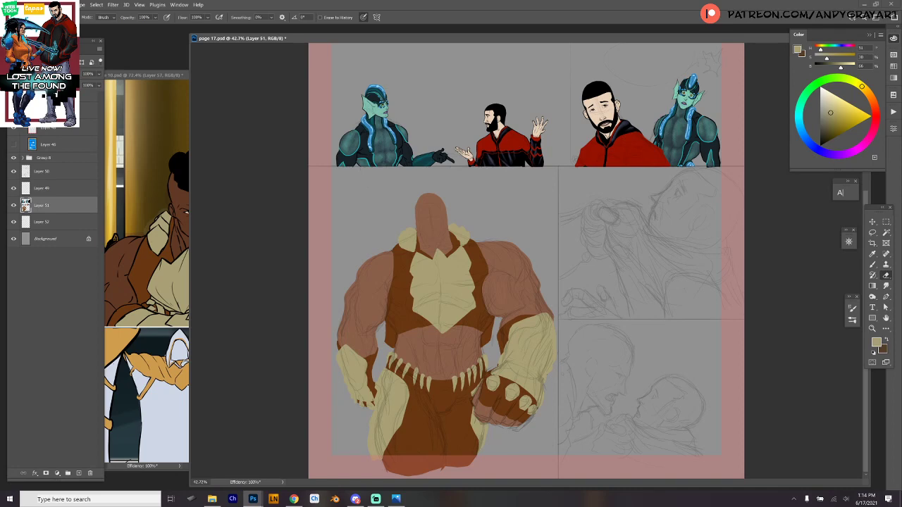
pyautogui.moveTo(419, 413); pyautogui.dragTo(486, 291)
pyautogui.rightClick(365, 331)
pyautogui.press('Escape')
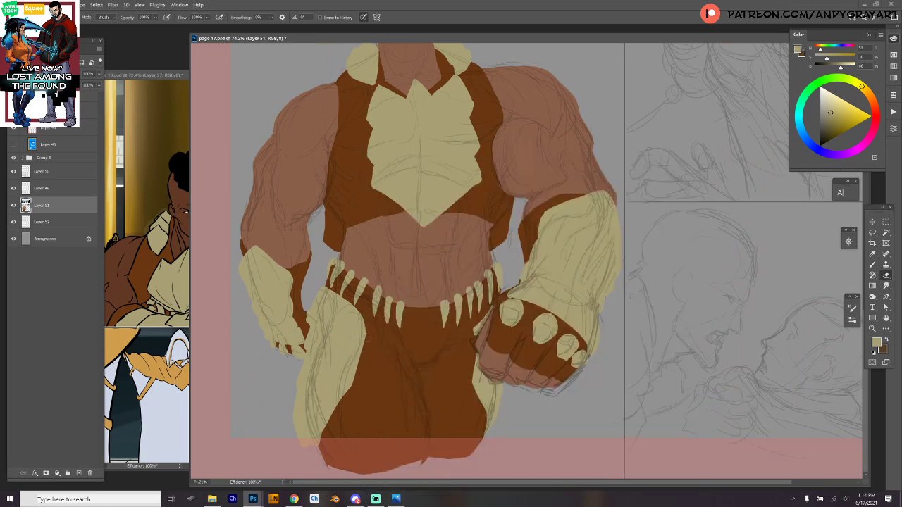
pyautogui.press('b')
pyautogui.moveTo(364, 384); pyautogui.dragTo(362, 406)
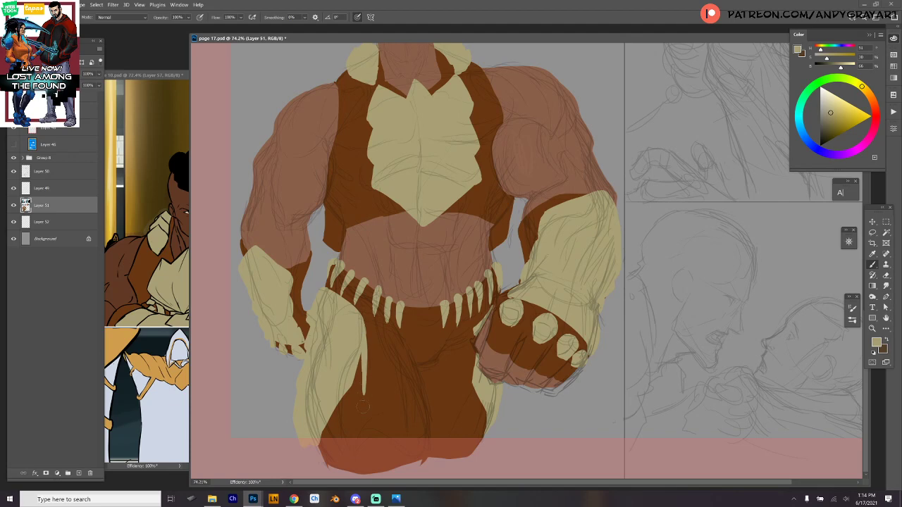
pyautogui.moveTo(364, 375)
pyautogui.mouseDown()
pyautogui.moveTo(363, 405)
pyautogui.moveTo(332, 453)
pyautogui.mouseUp()
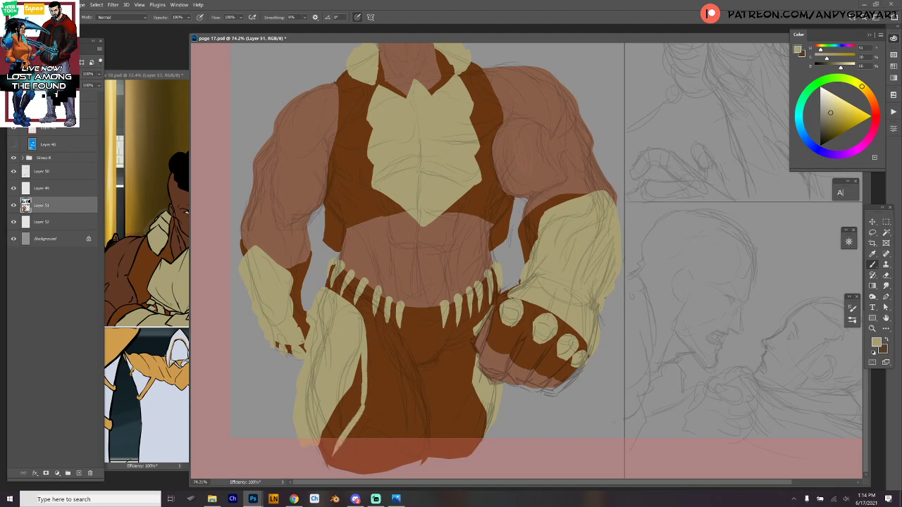
pyautogui.moveTo(359, 356)
pyautogui.mouseDown()
pyautogui.moveTo(356, 401)
pyautogui.moveTo(331, 449)
pyautogui.mouseUp()
pyautogui.moveTo(352, 372); pyautogui.dragTo(330, 442)
pyautogui.moveTo(338, 400); pyautogui.dragTo(322, 452)
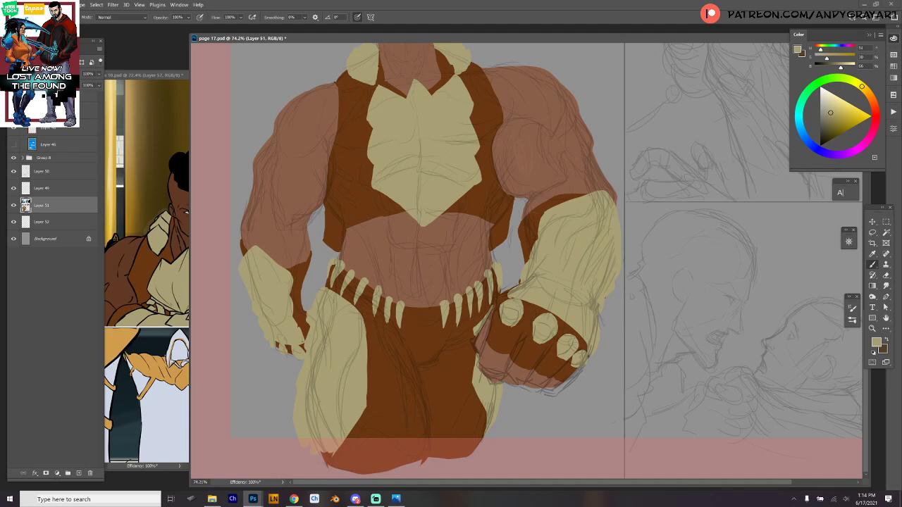
# - Check the figure within the whole page and save the page 17 file
pyautogui.moveTo(617, 222); pyautogui.dragTo(610, 238)
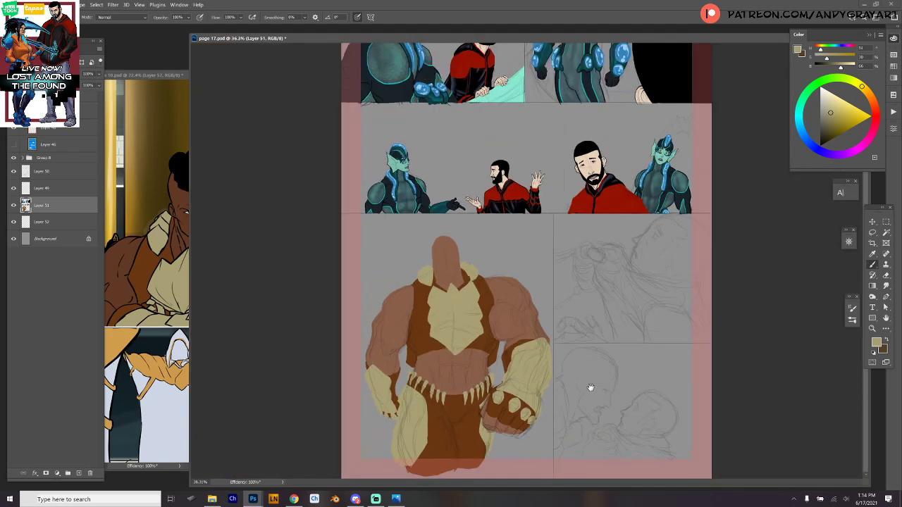
pyautogui.moveTo(589, 369); pyautogui.dragTo(606, 377)
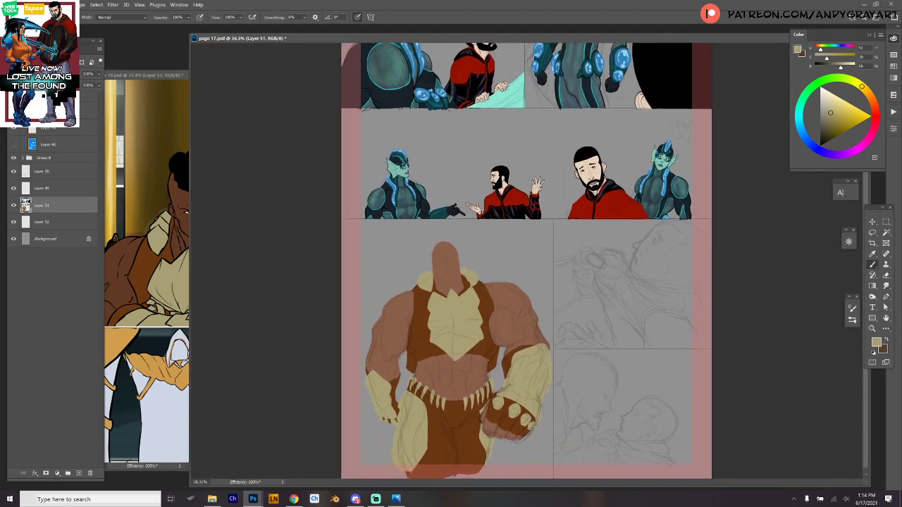
pyautogui.hotkey('ctrl', 's')
pyautogui.hotkey('alt', 'Tab')
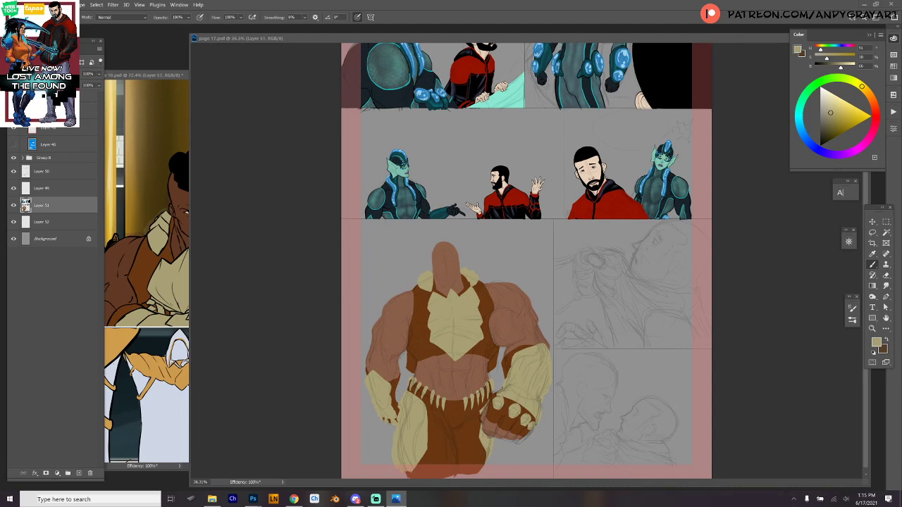
pyautogui.hotkey('alt', 'Tab')
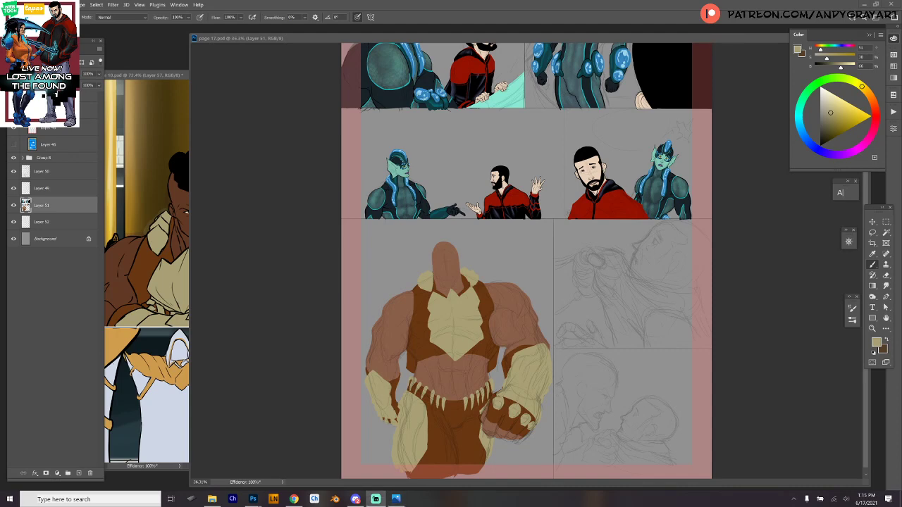